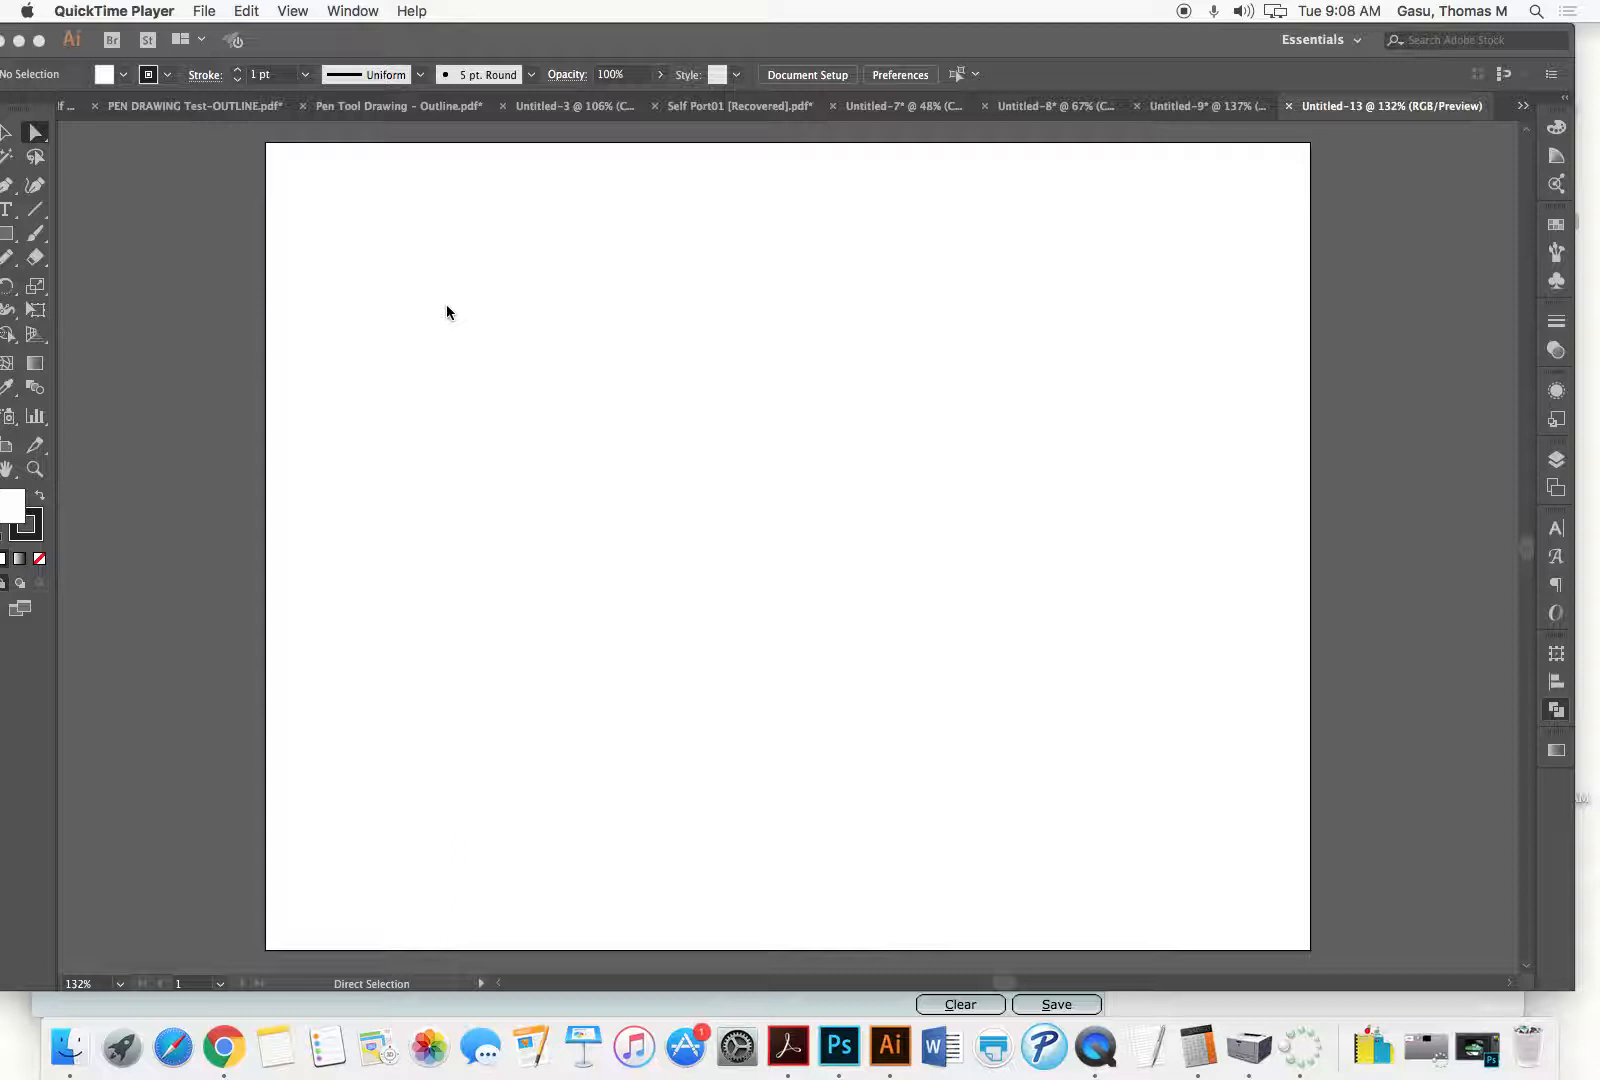
{"action": "left_click", "coordinate": [631, 42]}
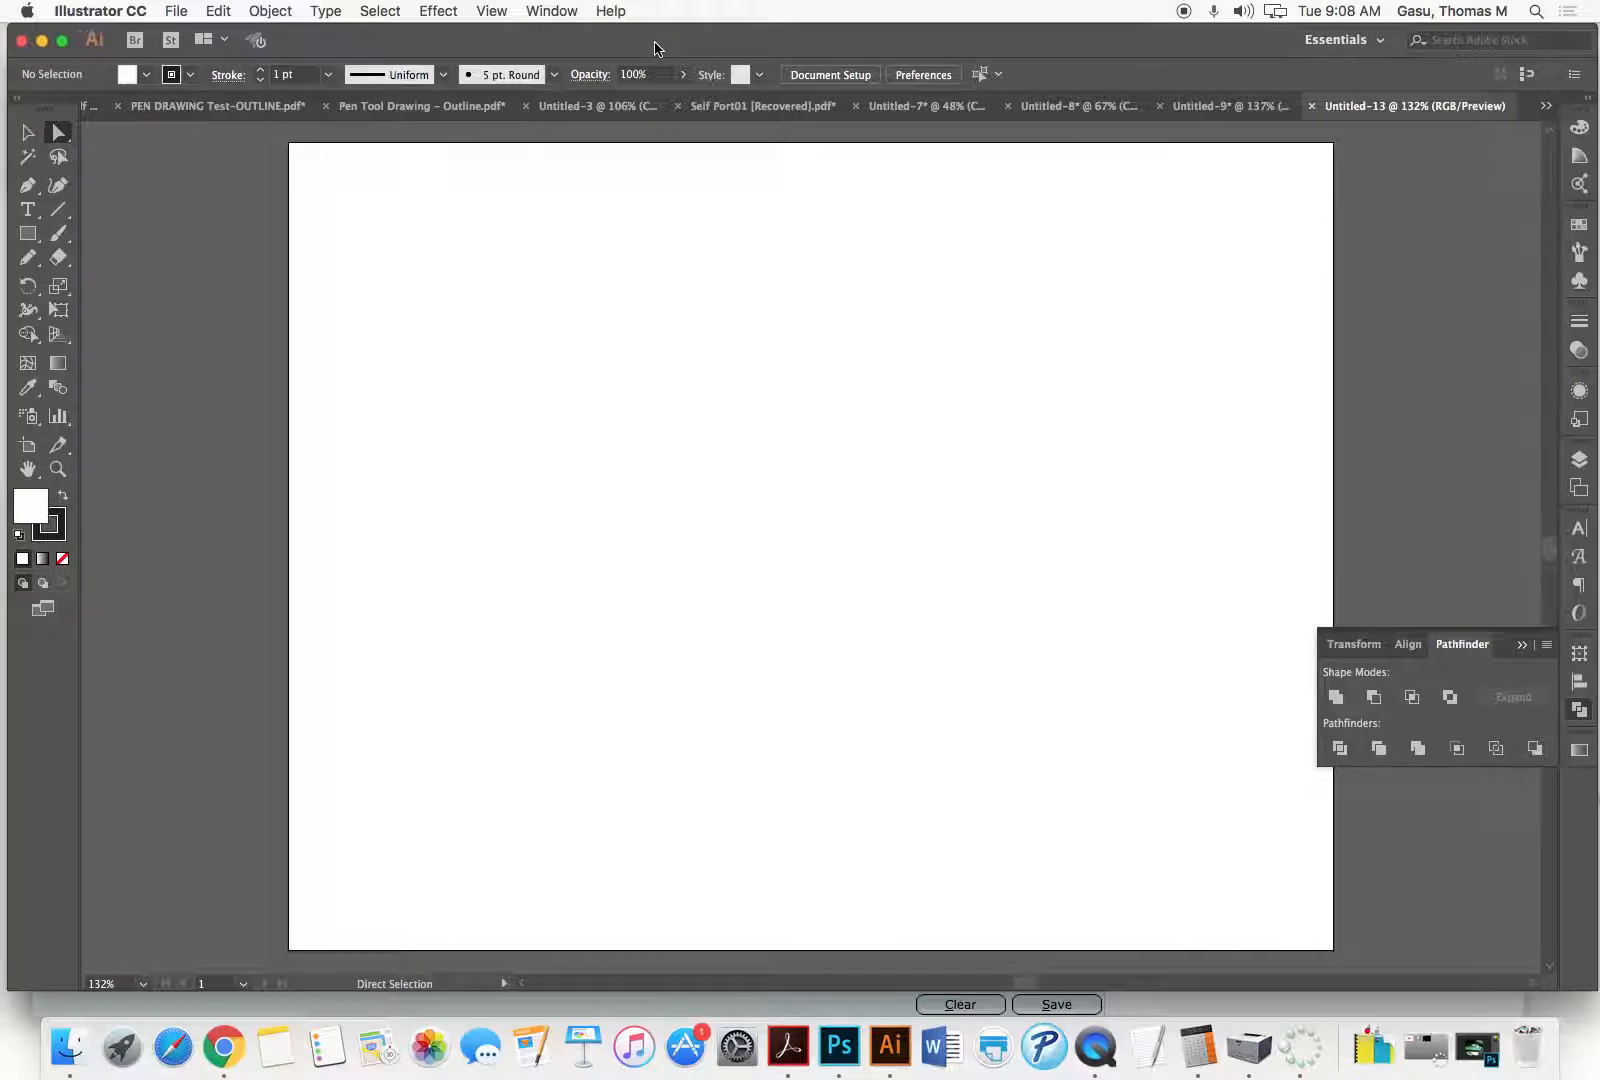
{"action": "left_click", "coordinate": [27, 236]}
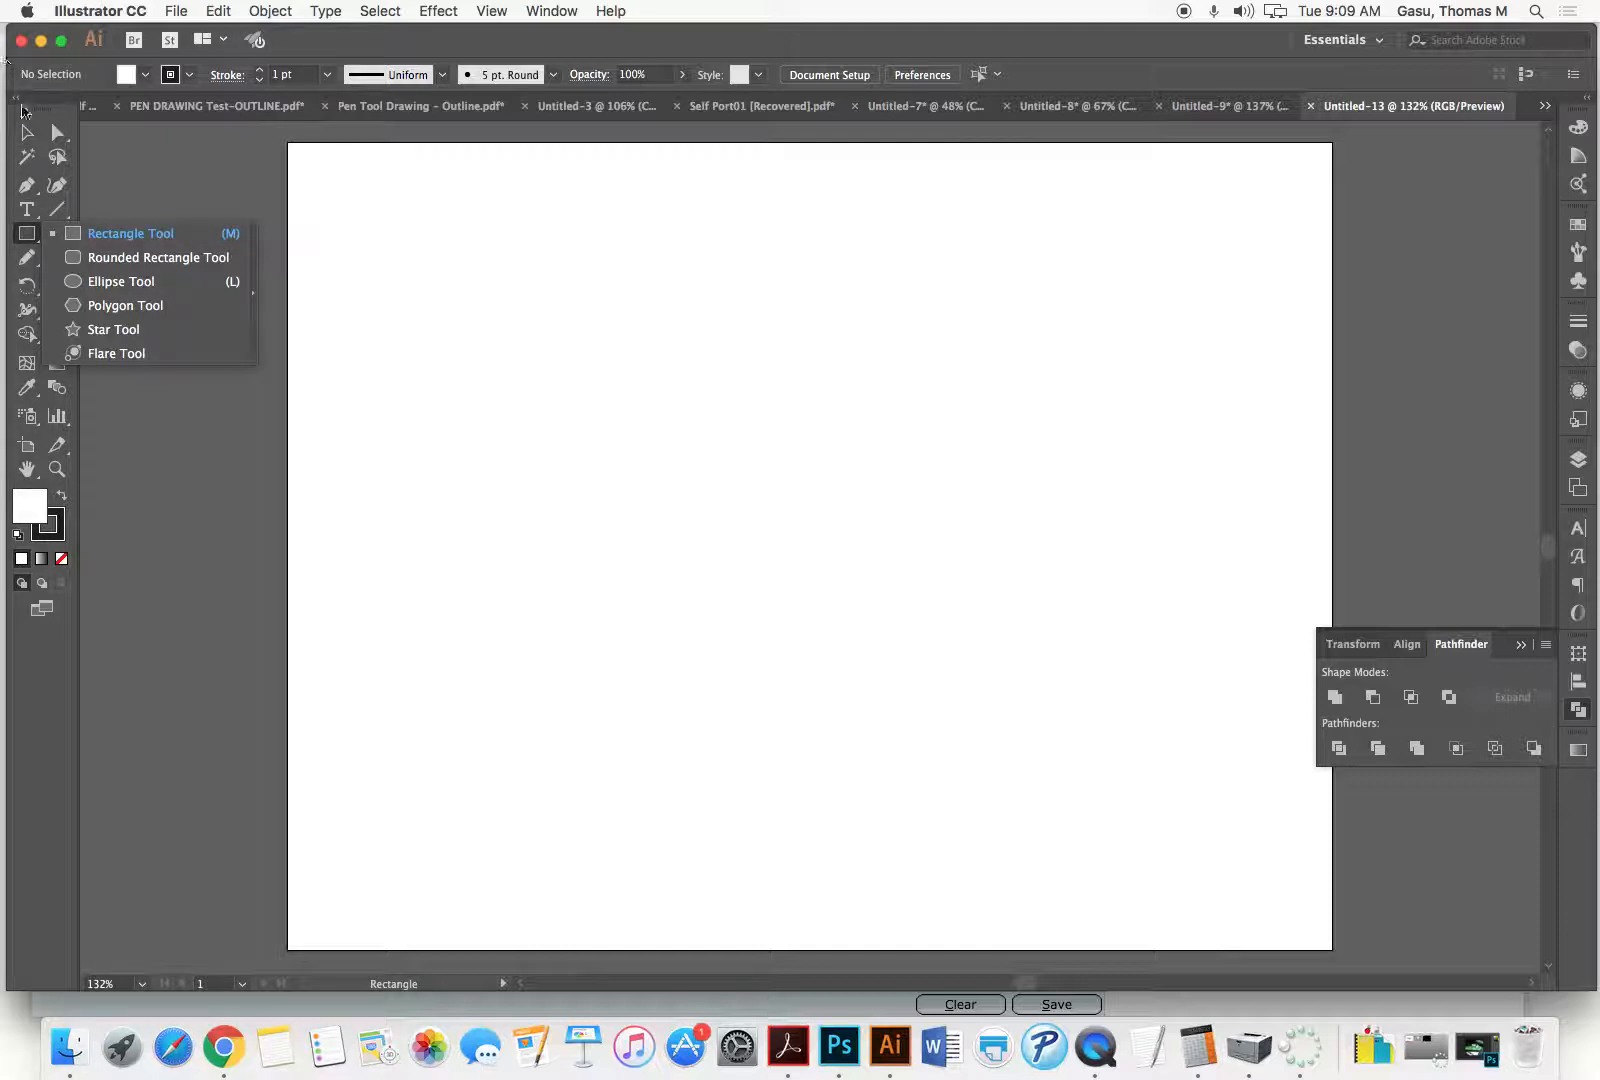
{"action": "key", "text": "v"}
{"action": "key", "text": "a"}
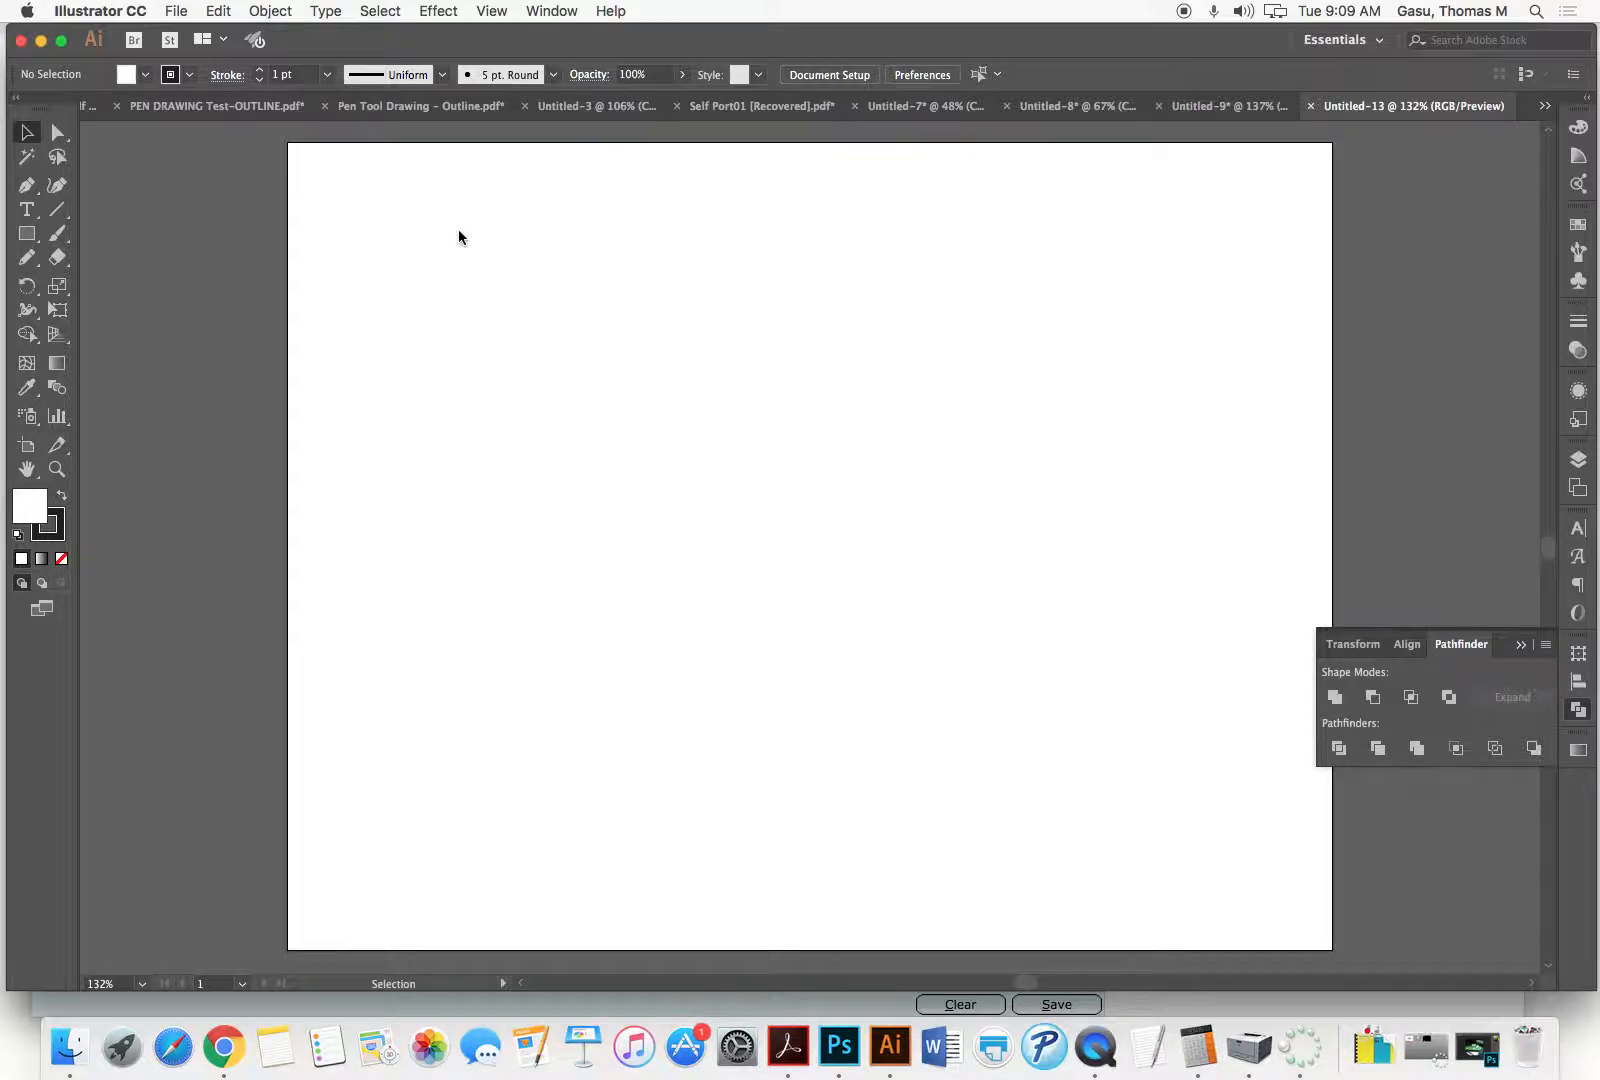
Step: Start a new landscape document and check its width and height settings
{"action": "key", "text": "super+n"}
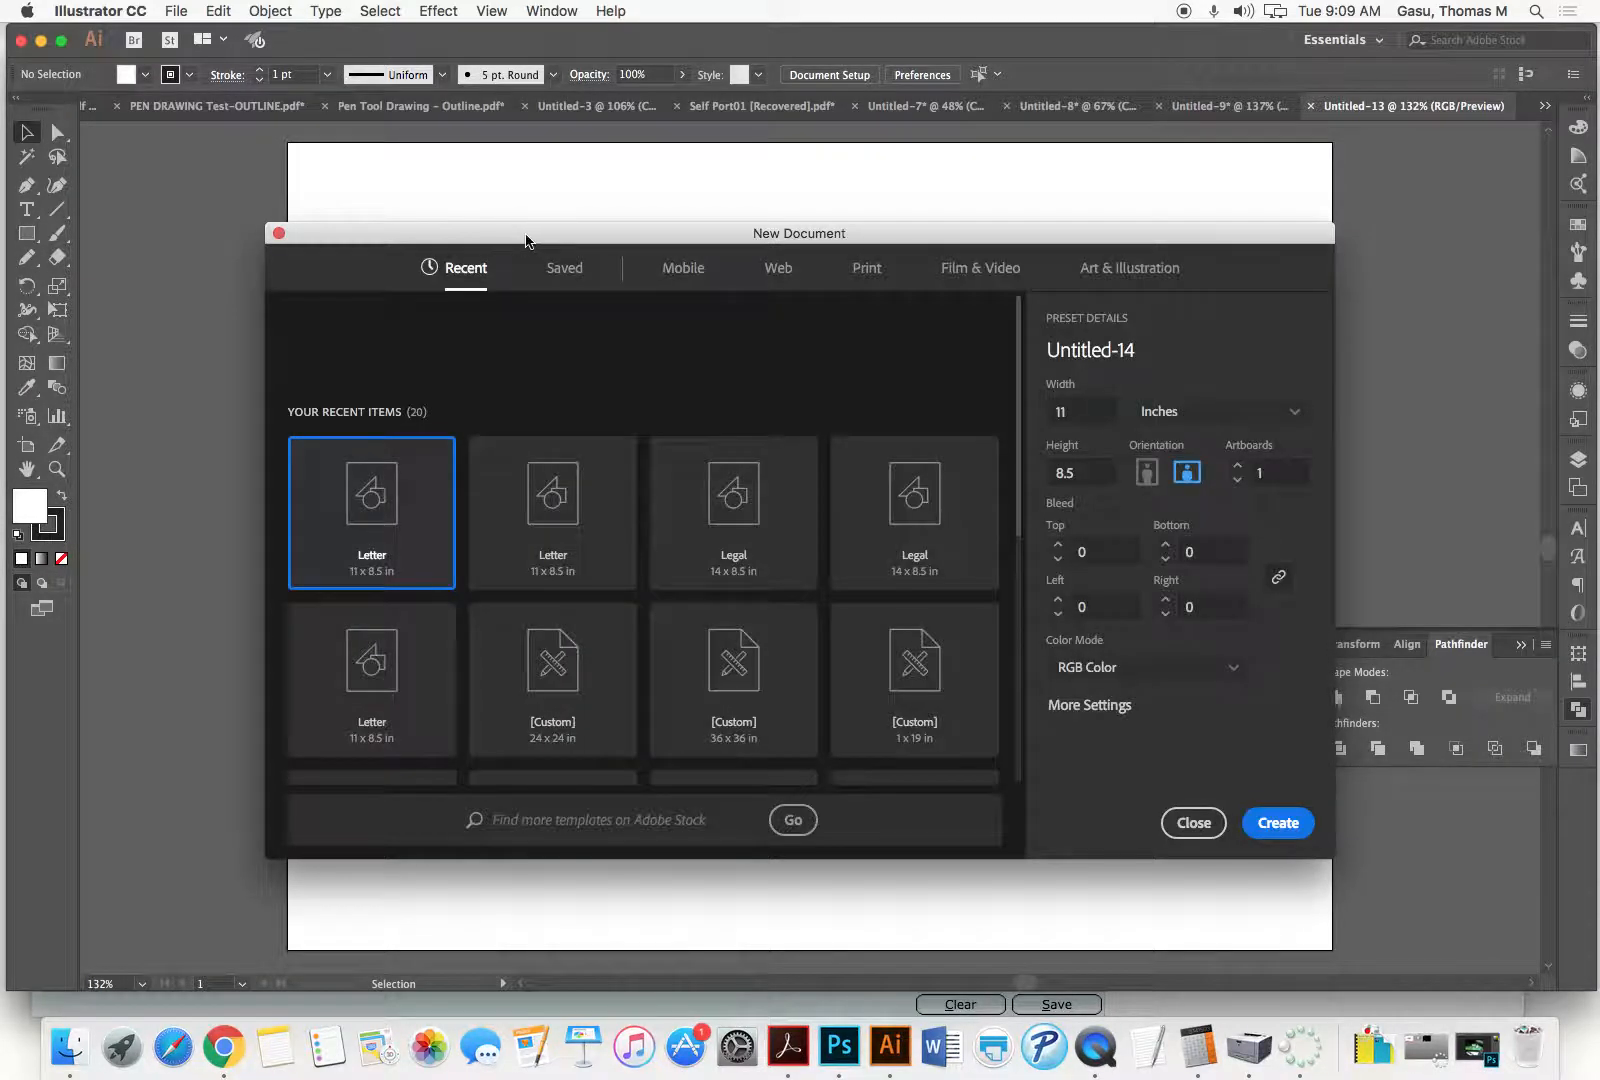
{"action": "left_click_drag", "start_coordinate": [679, 234], "coordinate": [664, 161]}
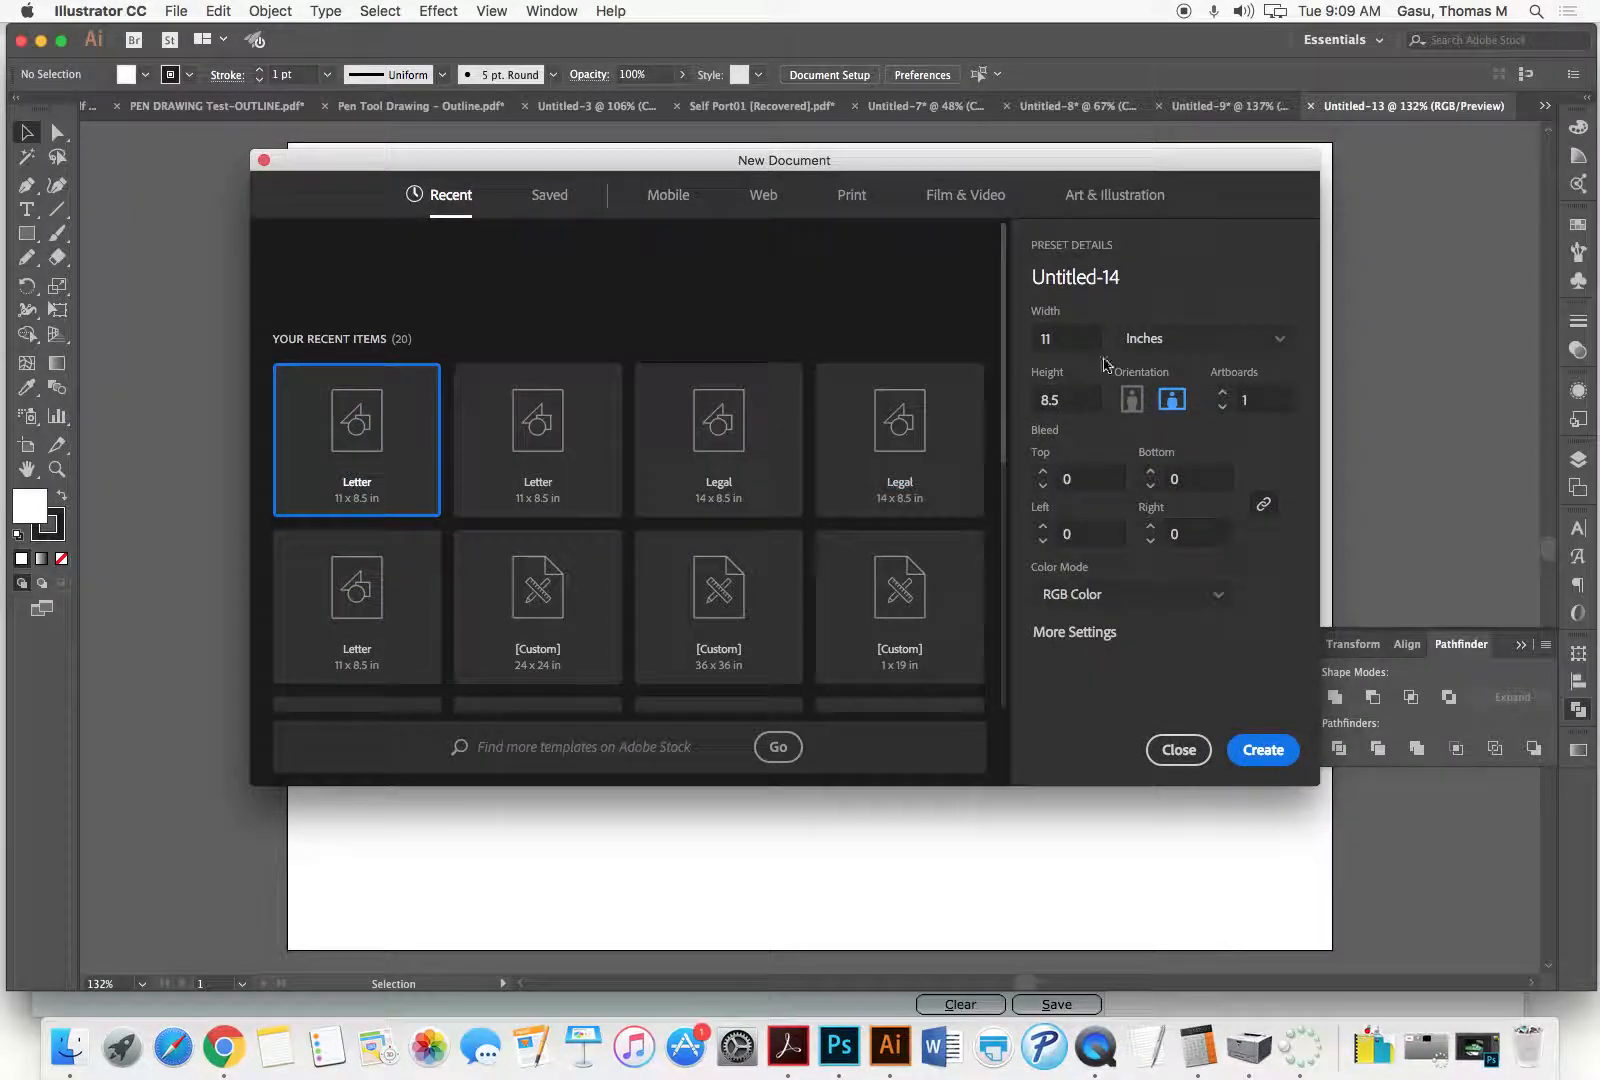
{"action": "left_click", "coordinate": [1078, 341]}
{"action": "left_click", "coordinate": [1079, 341]}
{"action": "left_click", "coordinate": [1085, 401]}
Step: Name the new document Ninja_180212 and create it
{"action": "left_click", "coordinate": [1147, 278]}
{"action": "left_click", "coordinate": [1148, 278]}
{"action": "left_click_drag", "start_coordinate": [1148, 278], "coordinate": [1024, 284]}
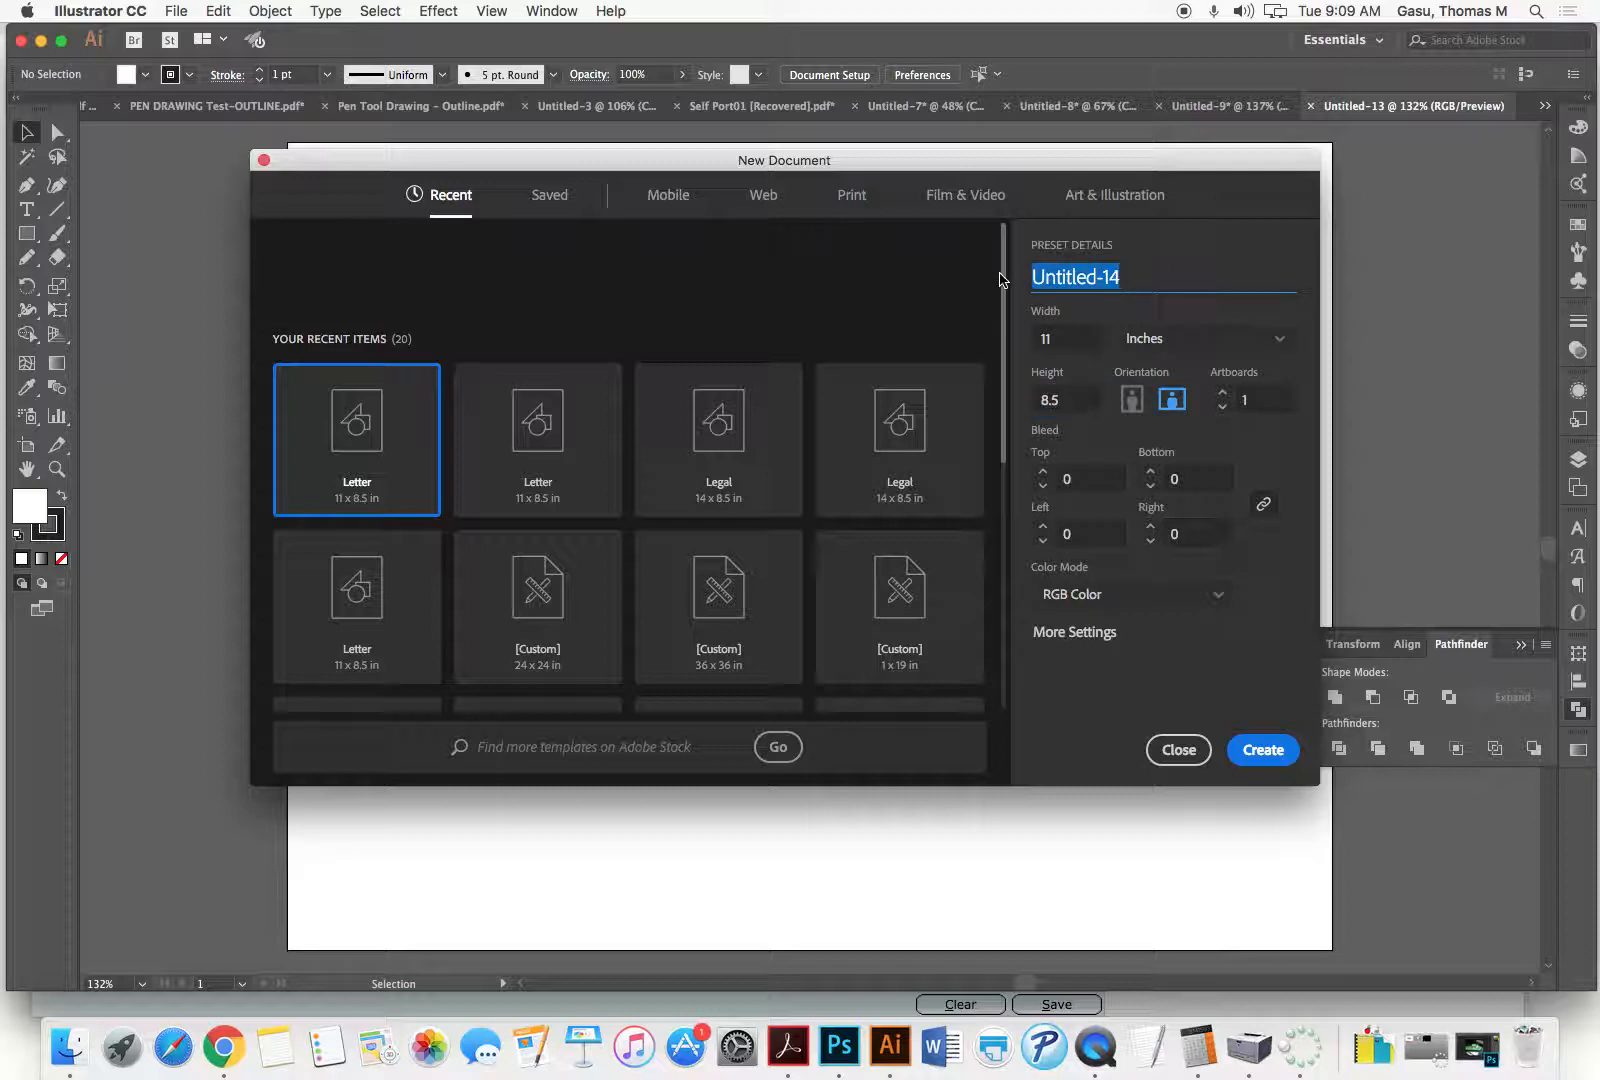
{"action": "type", "text": "Ninja"}
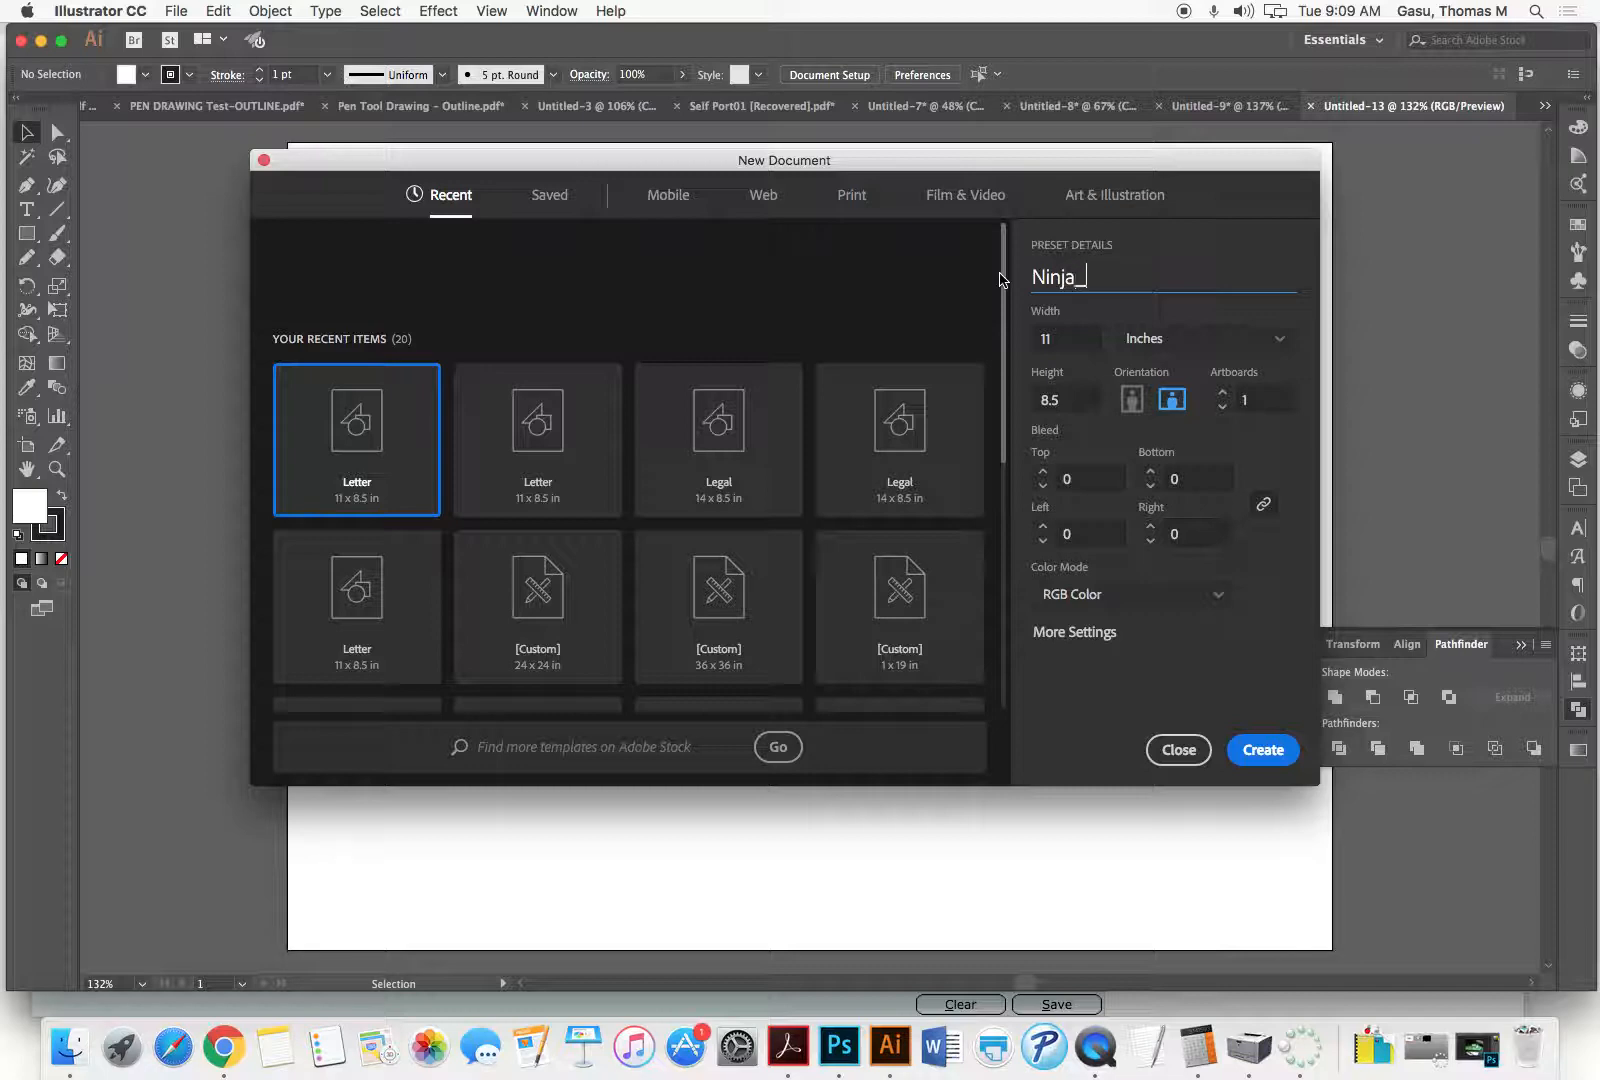
{"action": "type", "text": "_Thomas"}
{"action": "key", "text": "BackSpace"}
{"action": "key", "text": "BackSpace"}
{"action": "key", "text": "BackSpace"}
{"action": "key", "text": "BackSpace"}
{"action": "key", "text": "BackSpace"}
{"action": "type", "text": "1802"}
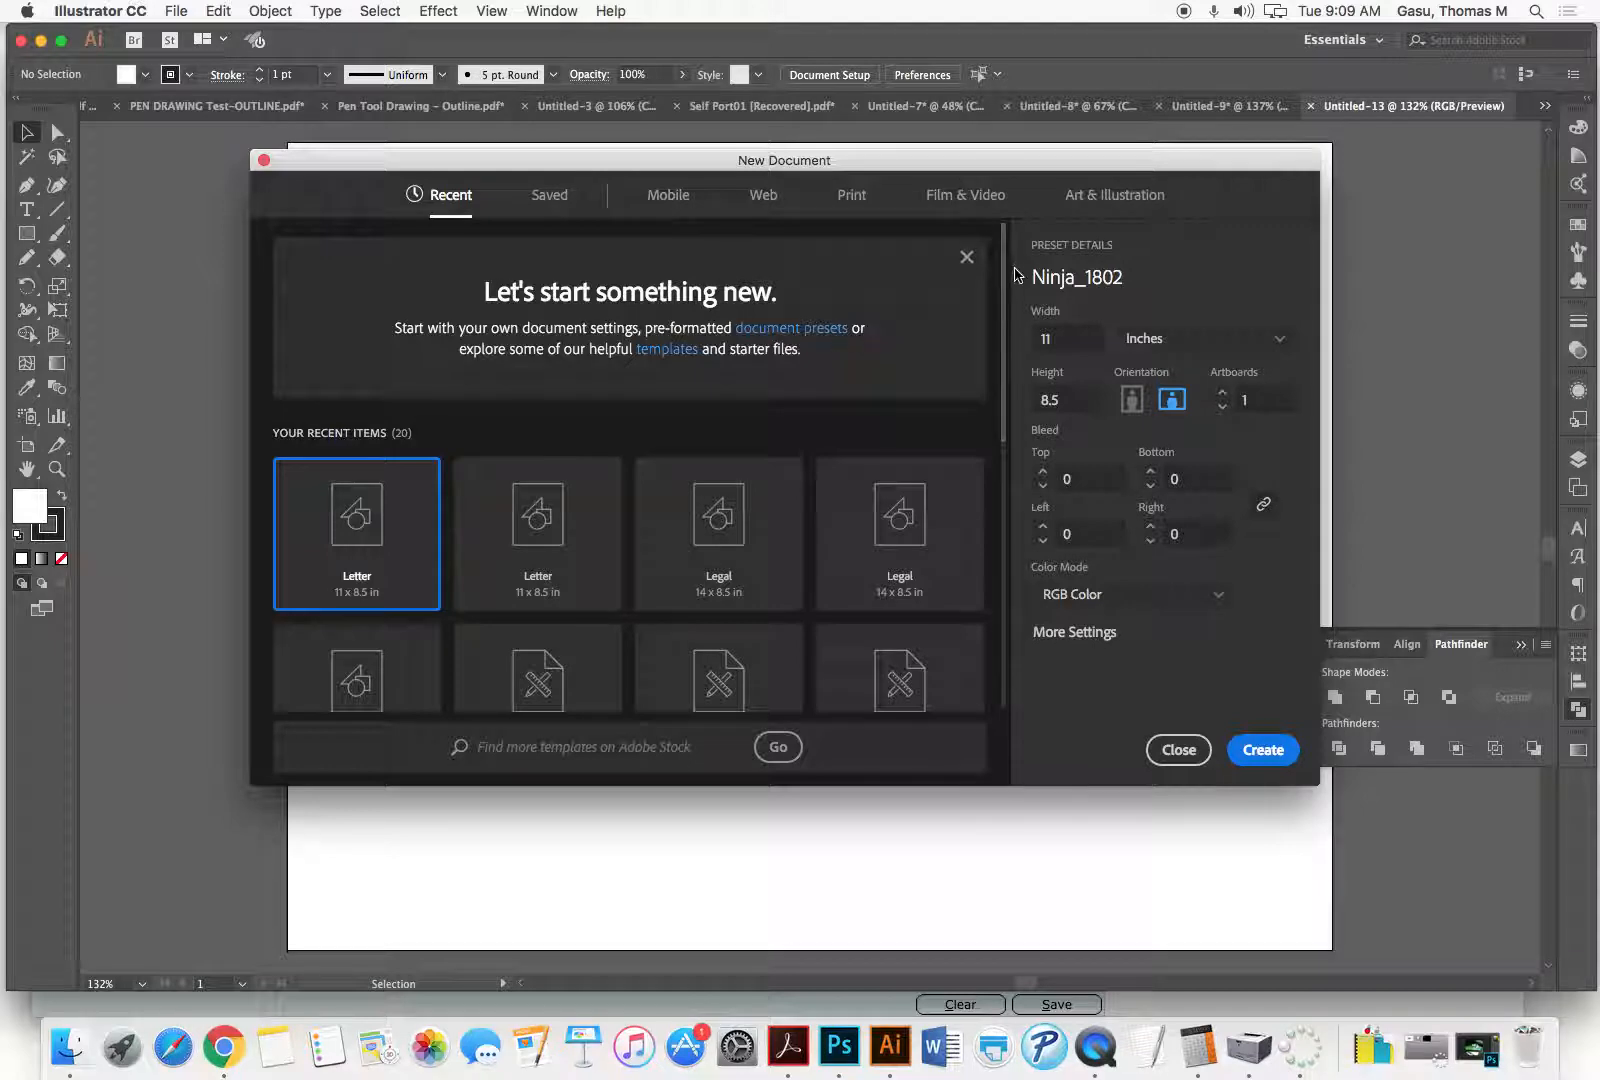
{"action": "left_click", "coordinate": [1152, 277]}
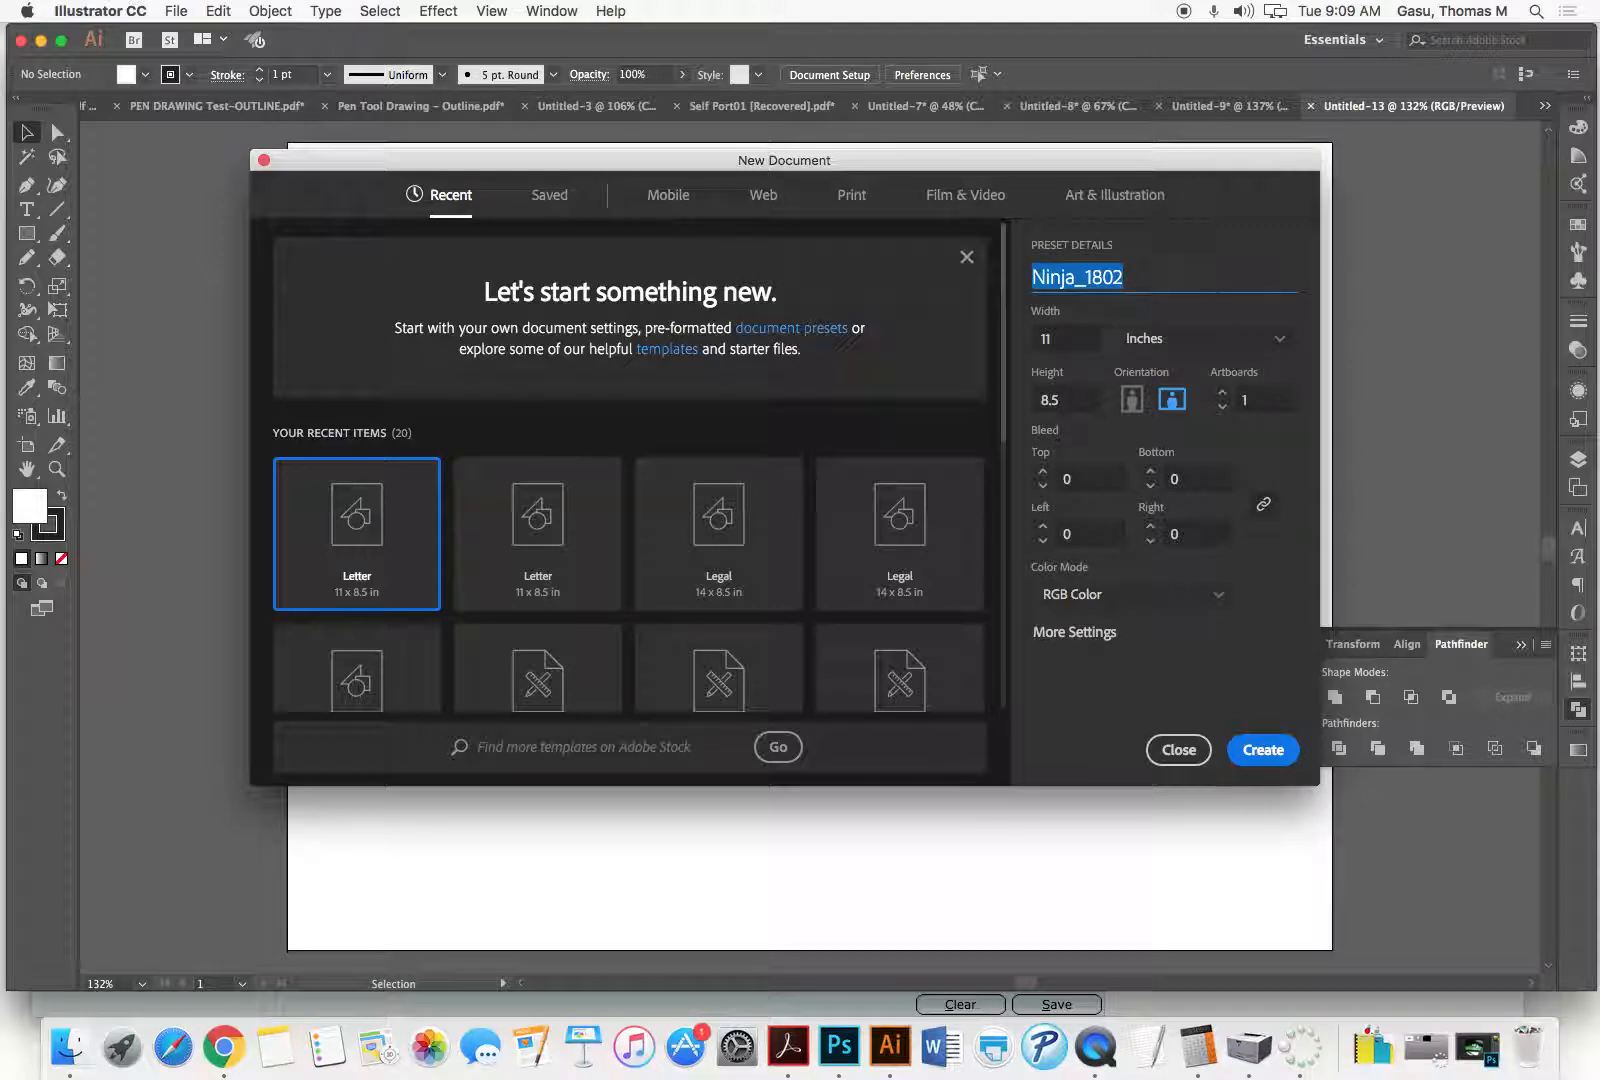
{"action": "left_click", "coordinate": [1150, 278]}
{"action": "type", "text": "12"}
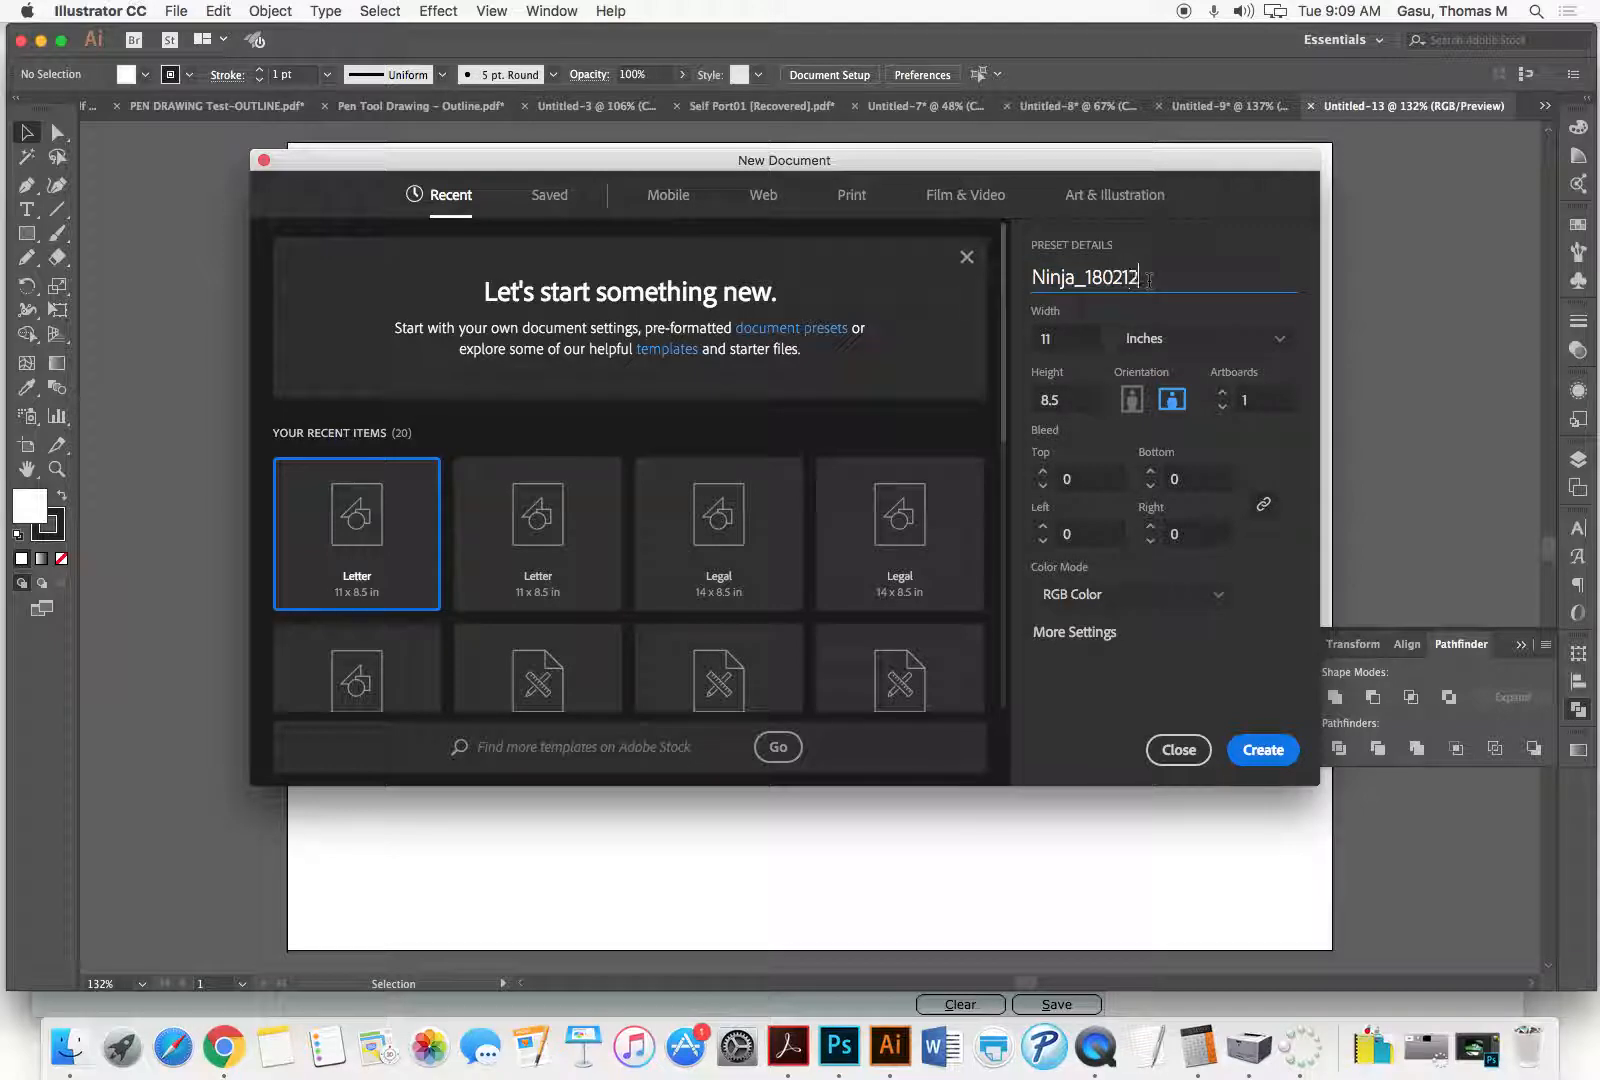
{"action": "left_click", "coordinate": [1257, 399]}
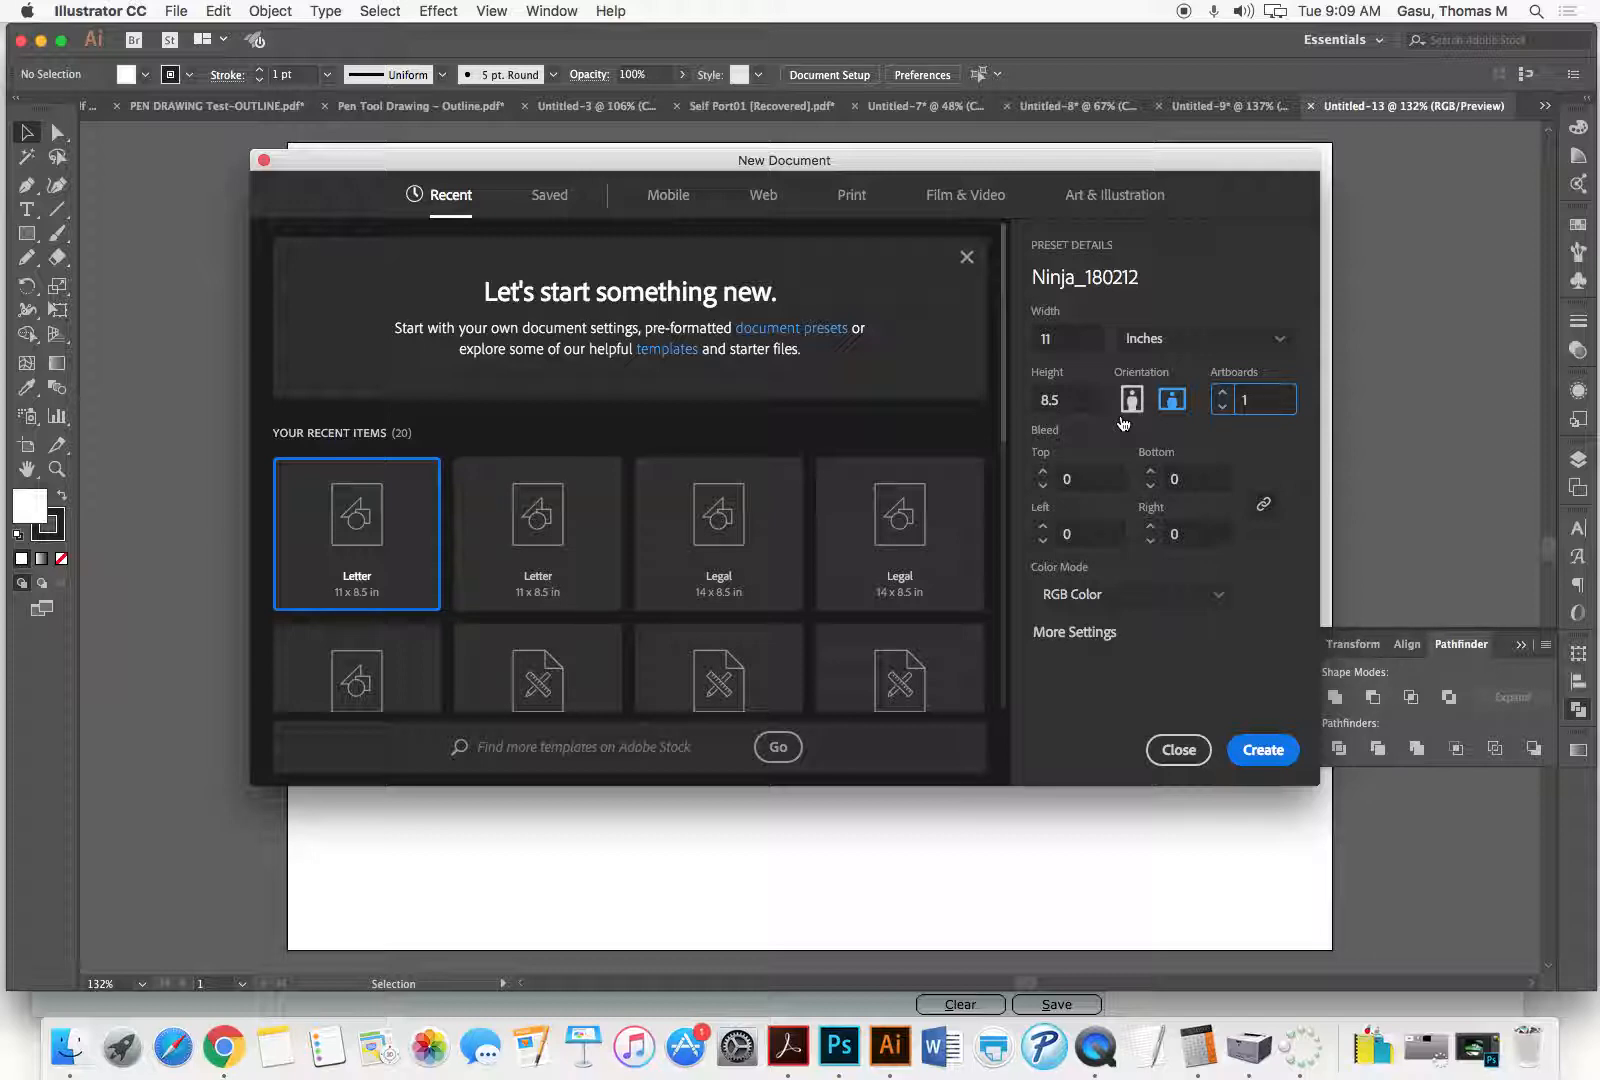
{"action": "left_click", "coordinate": [1262, 751]}
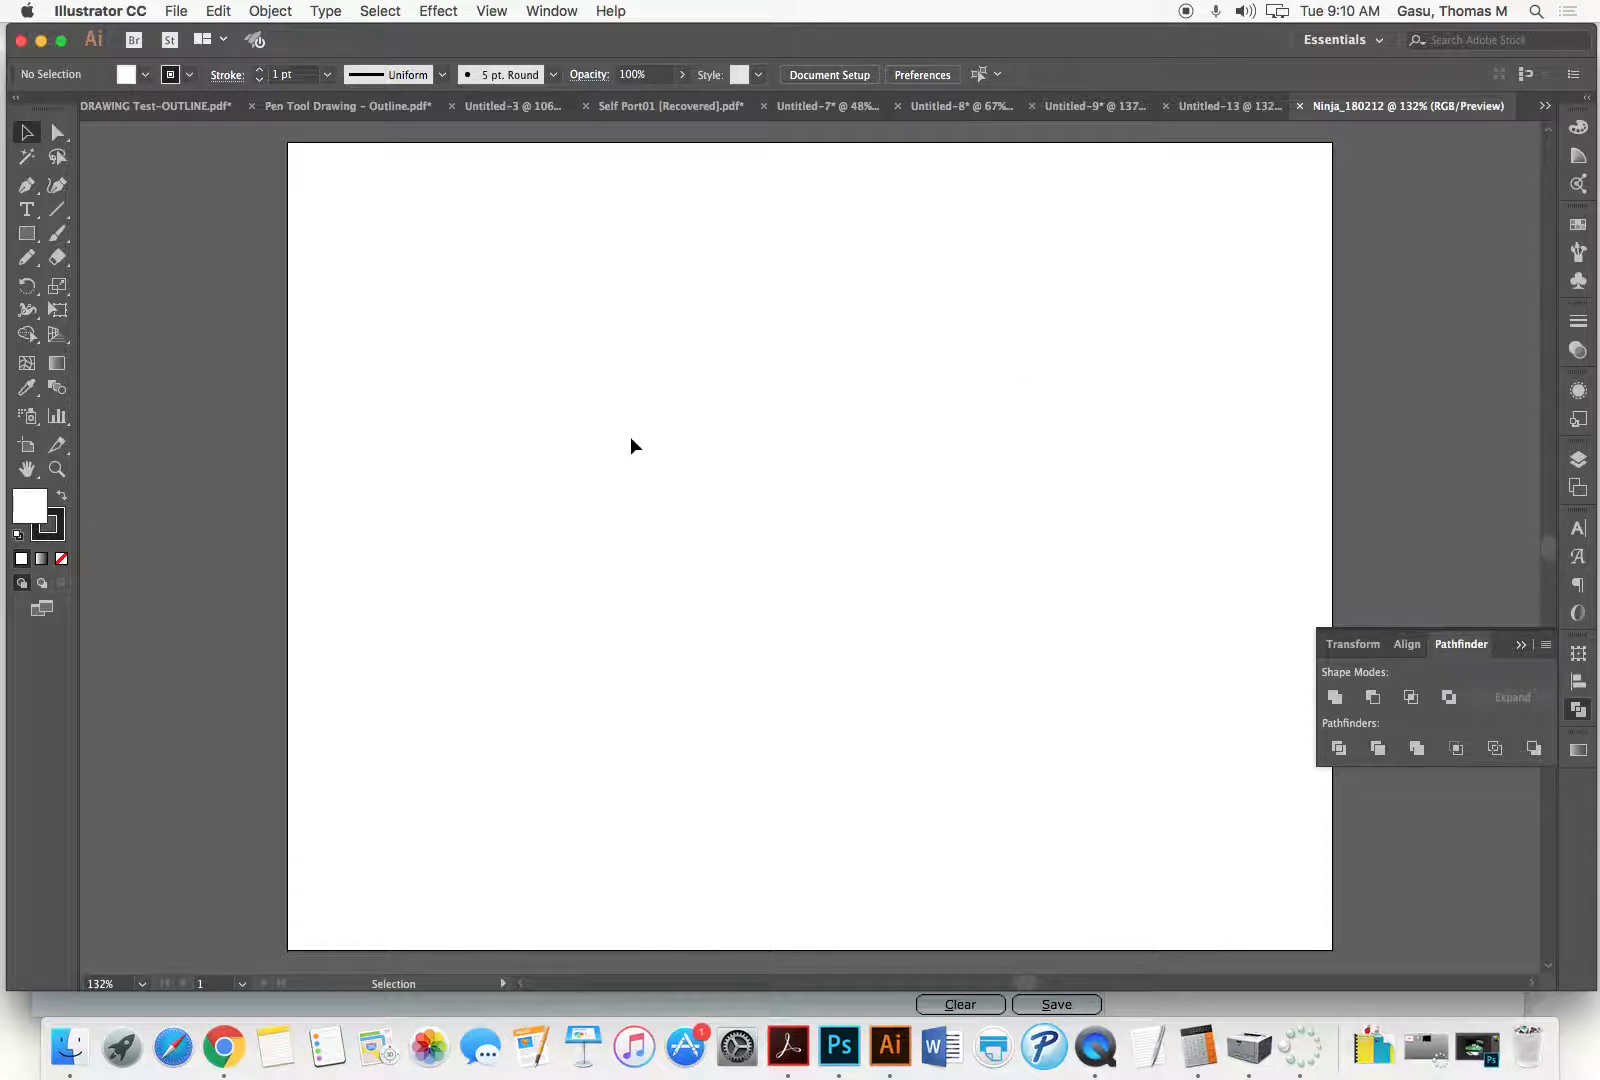
Step: Draw an ellipse about 2.04 by 1.72 in for the head in the artboard's upper-left area
{"action": "left_click", "coordinate": [26, 234]}
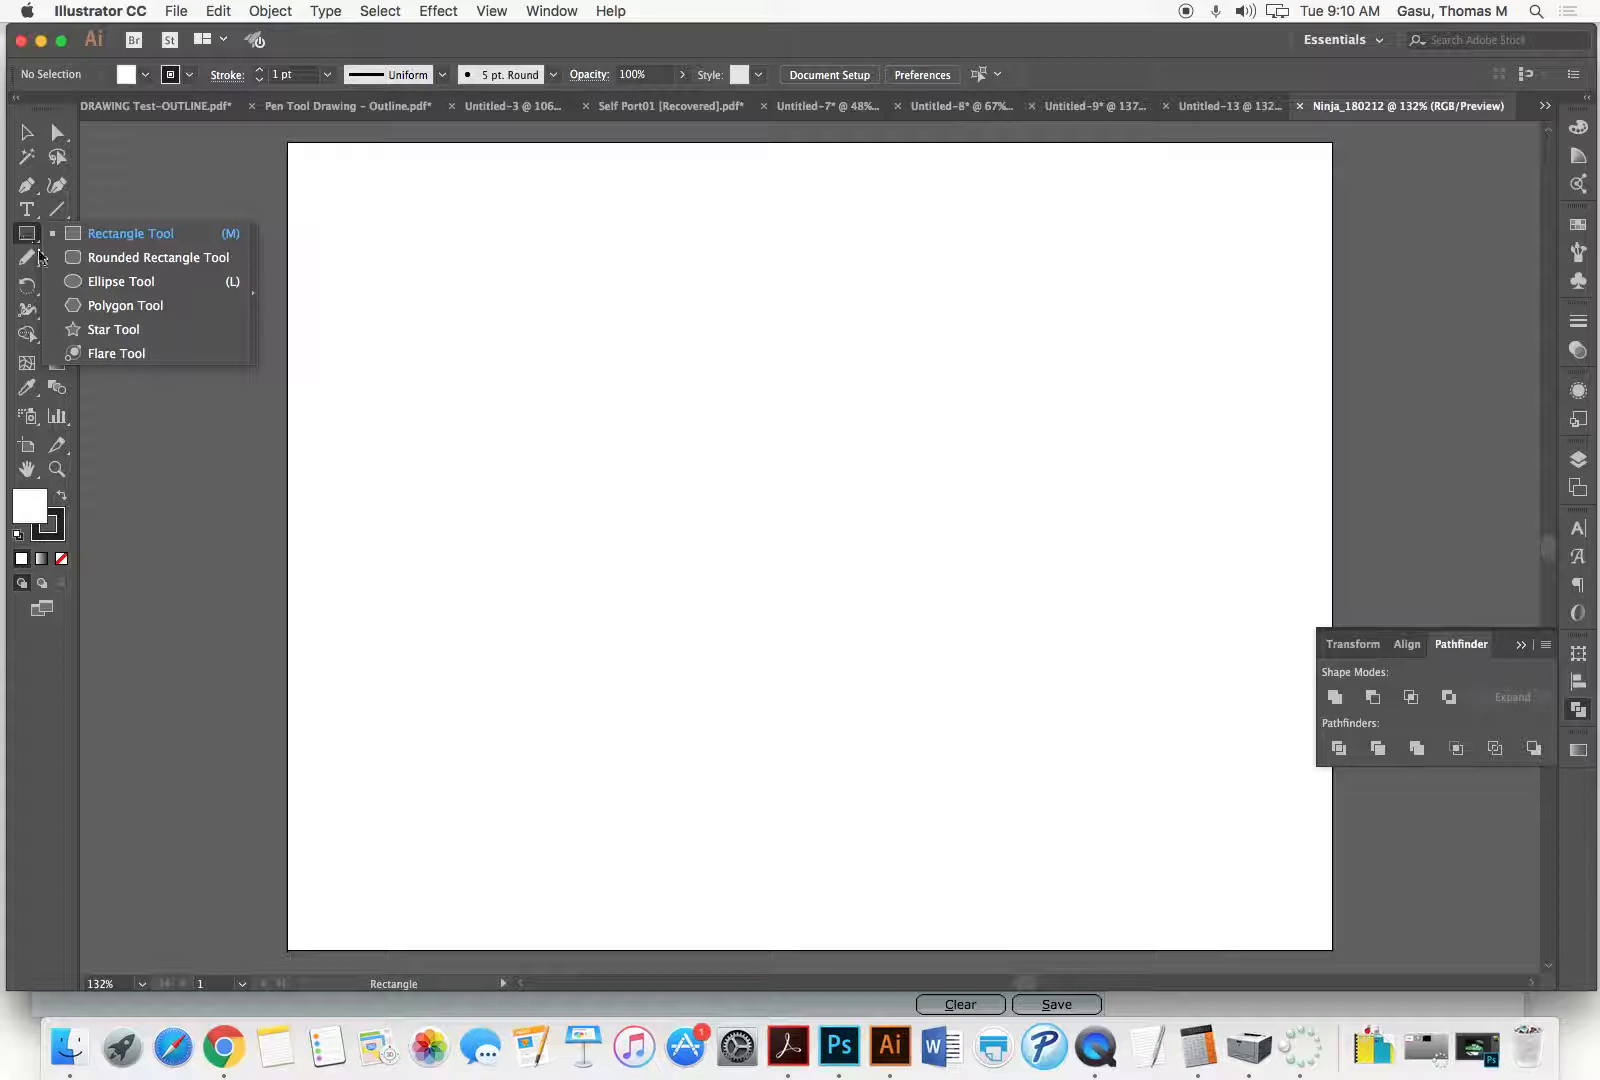
{"action": "left_click", "coordinate": [76, 284]}
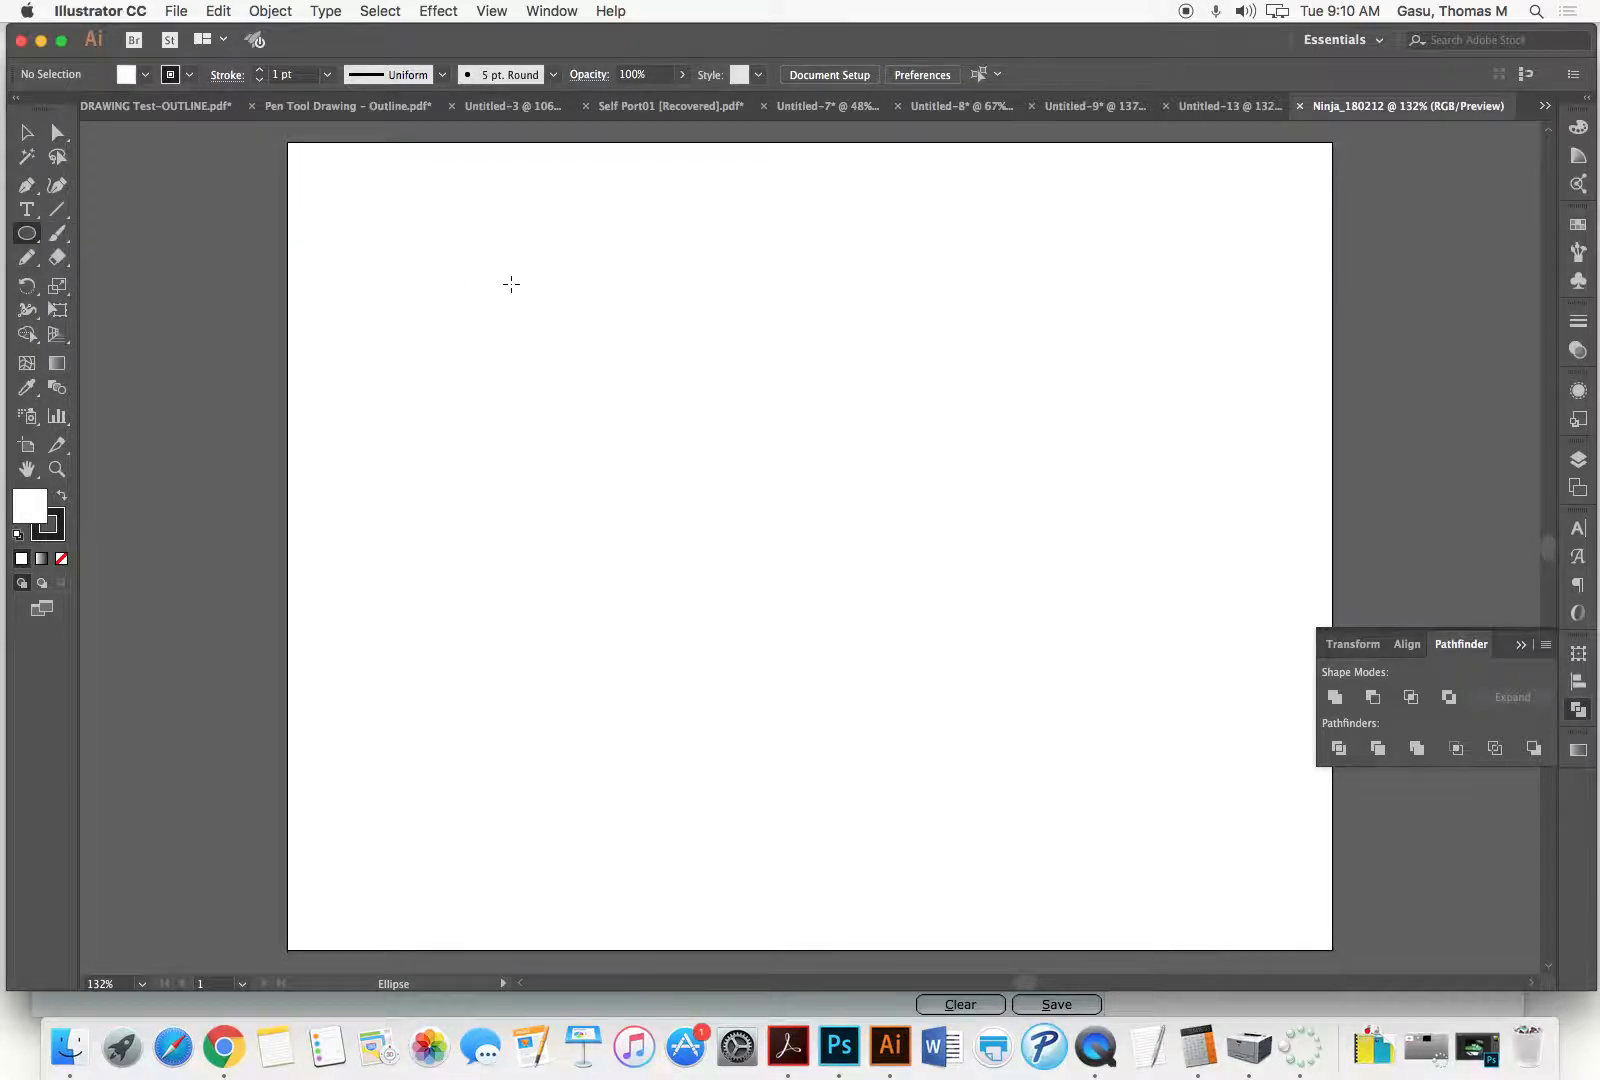
{"action": "left_click_drag", "start_coordinate": [403, 251], "coordinate": [598, 414]}
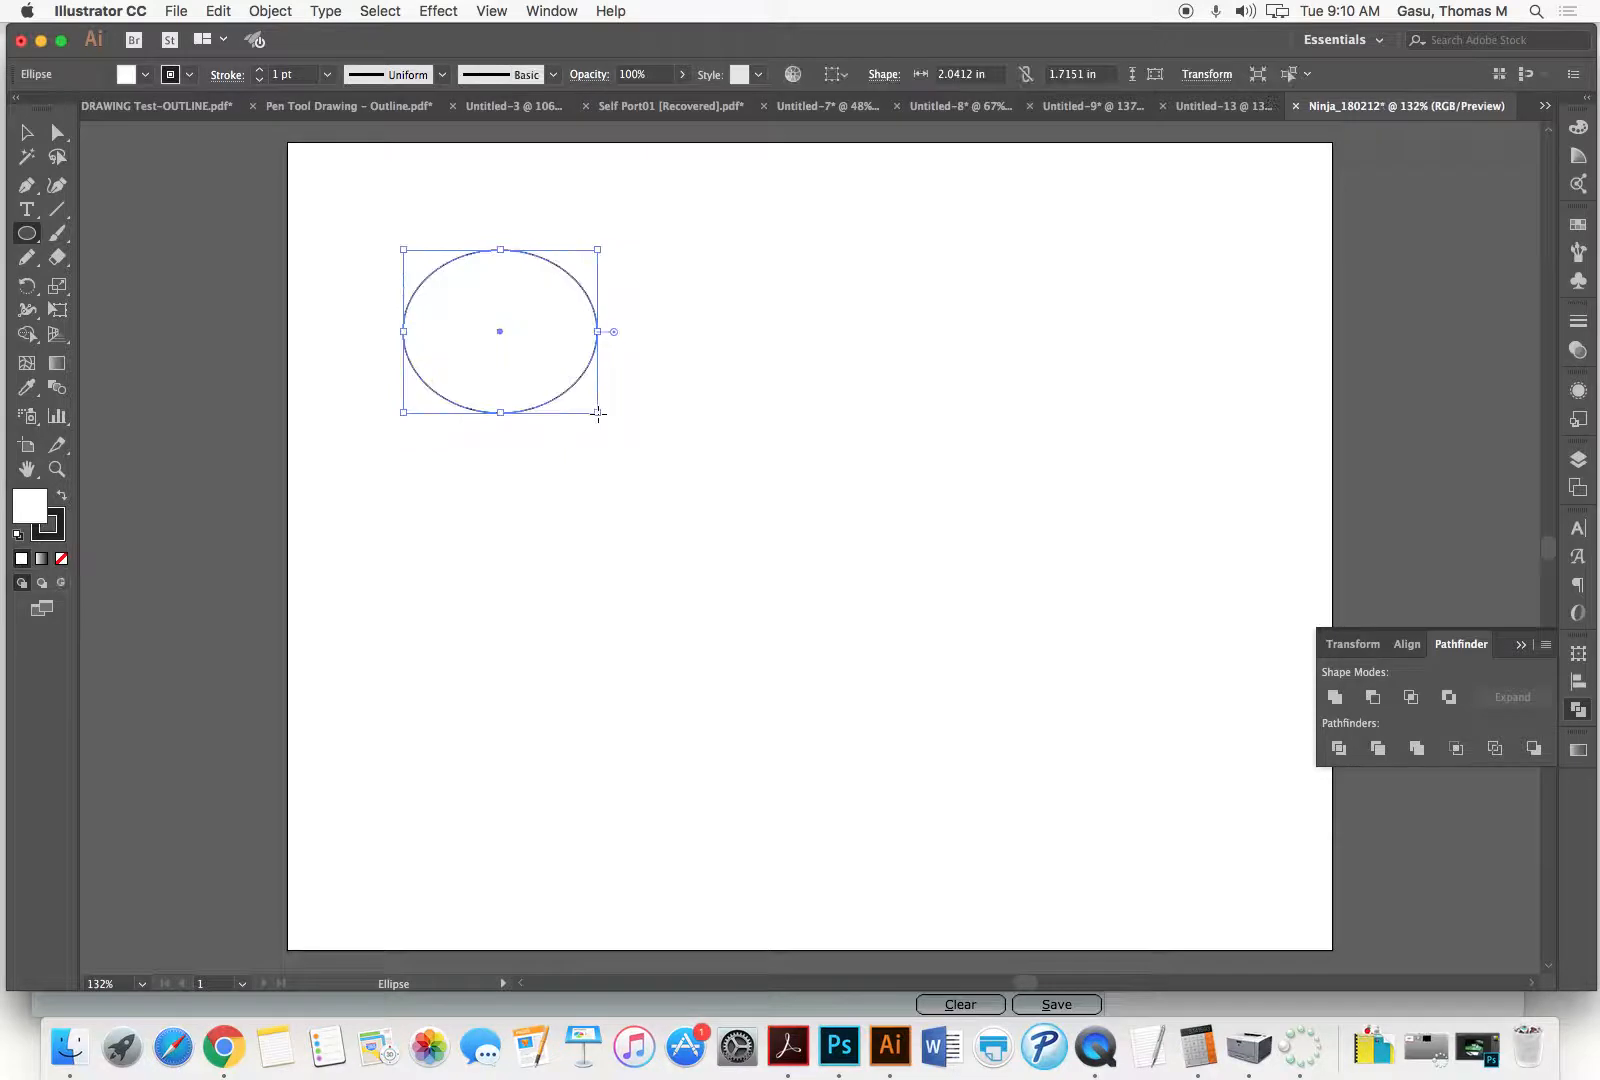
Step: Set the ellipse's fill to none, check its selection, and deselect it
{"action": "left_click", "coordinate": [26, 135]}
{"action": "left_click_drag", "start_coordinate": [355, 222], "coordinate": [658, 498]}
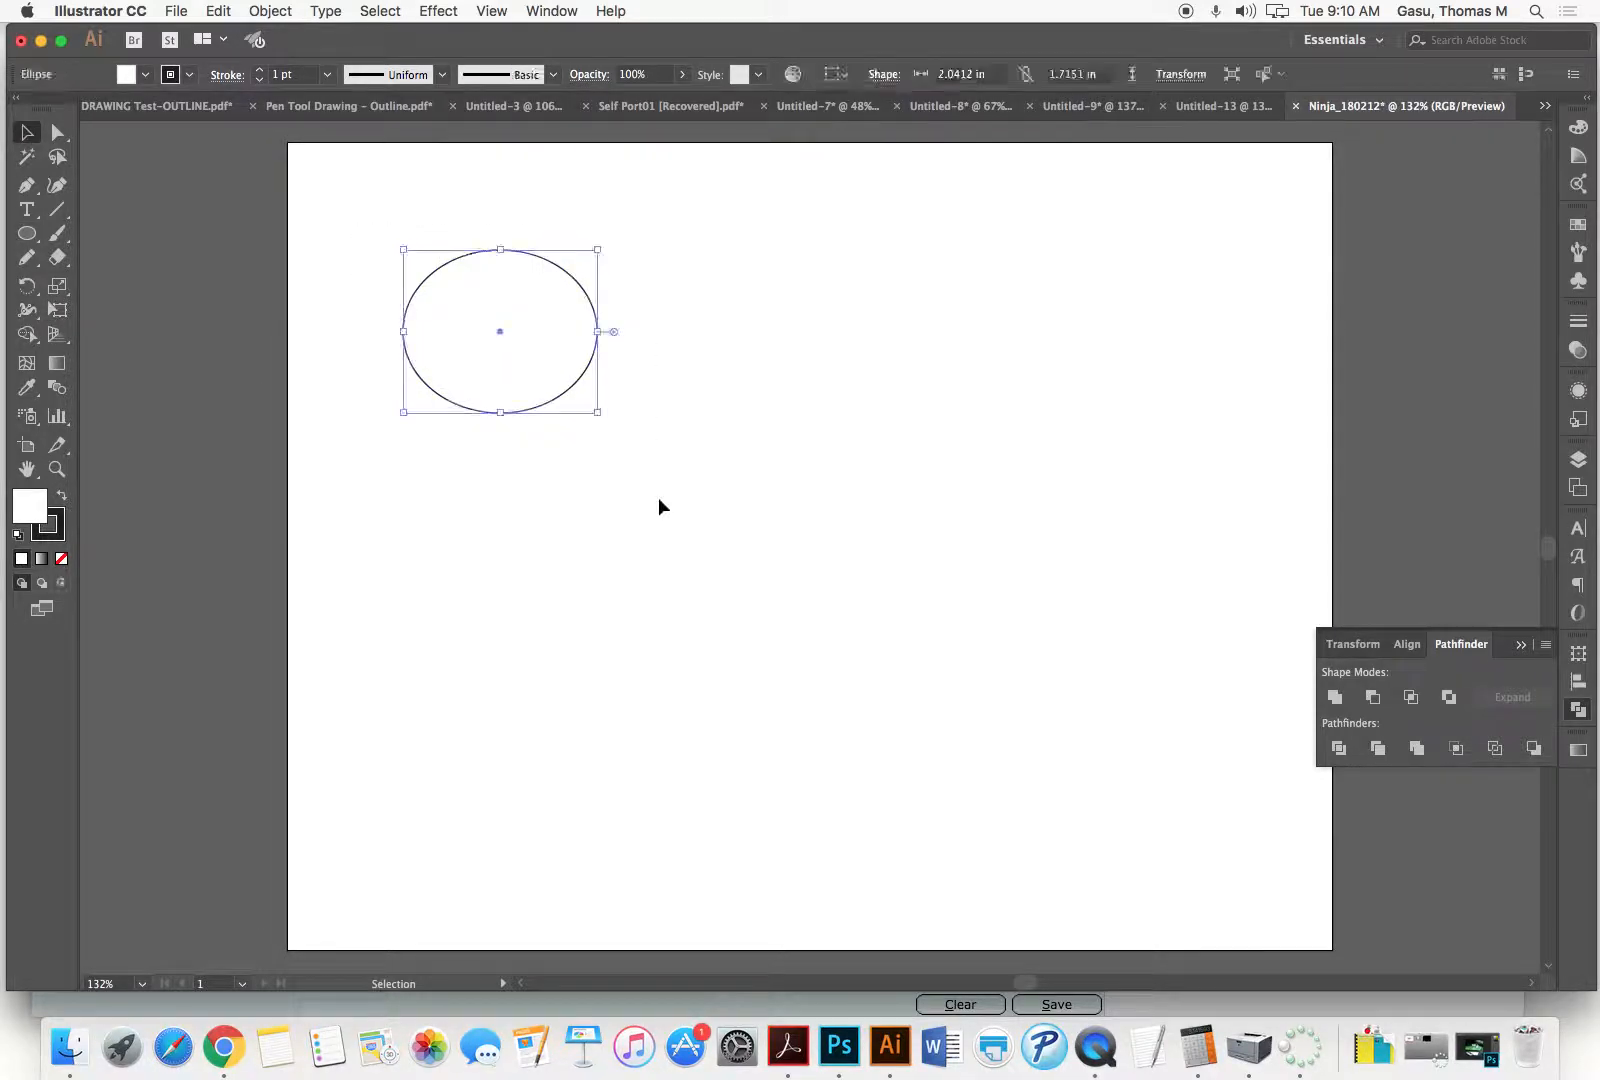
{"action": "left_click", "coordinate": [61, 558]}
{"action": "left_click_drag", "start_coordinate": [363, 212], "coordinate": [698, 479]}
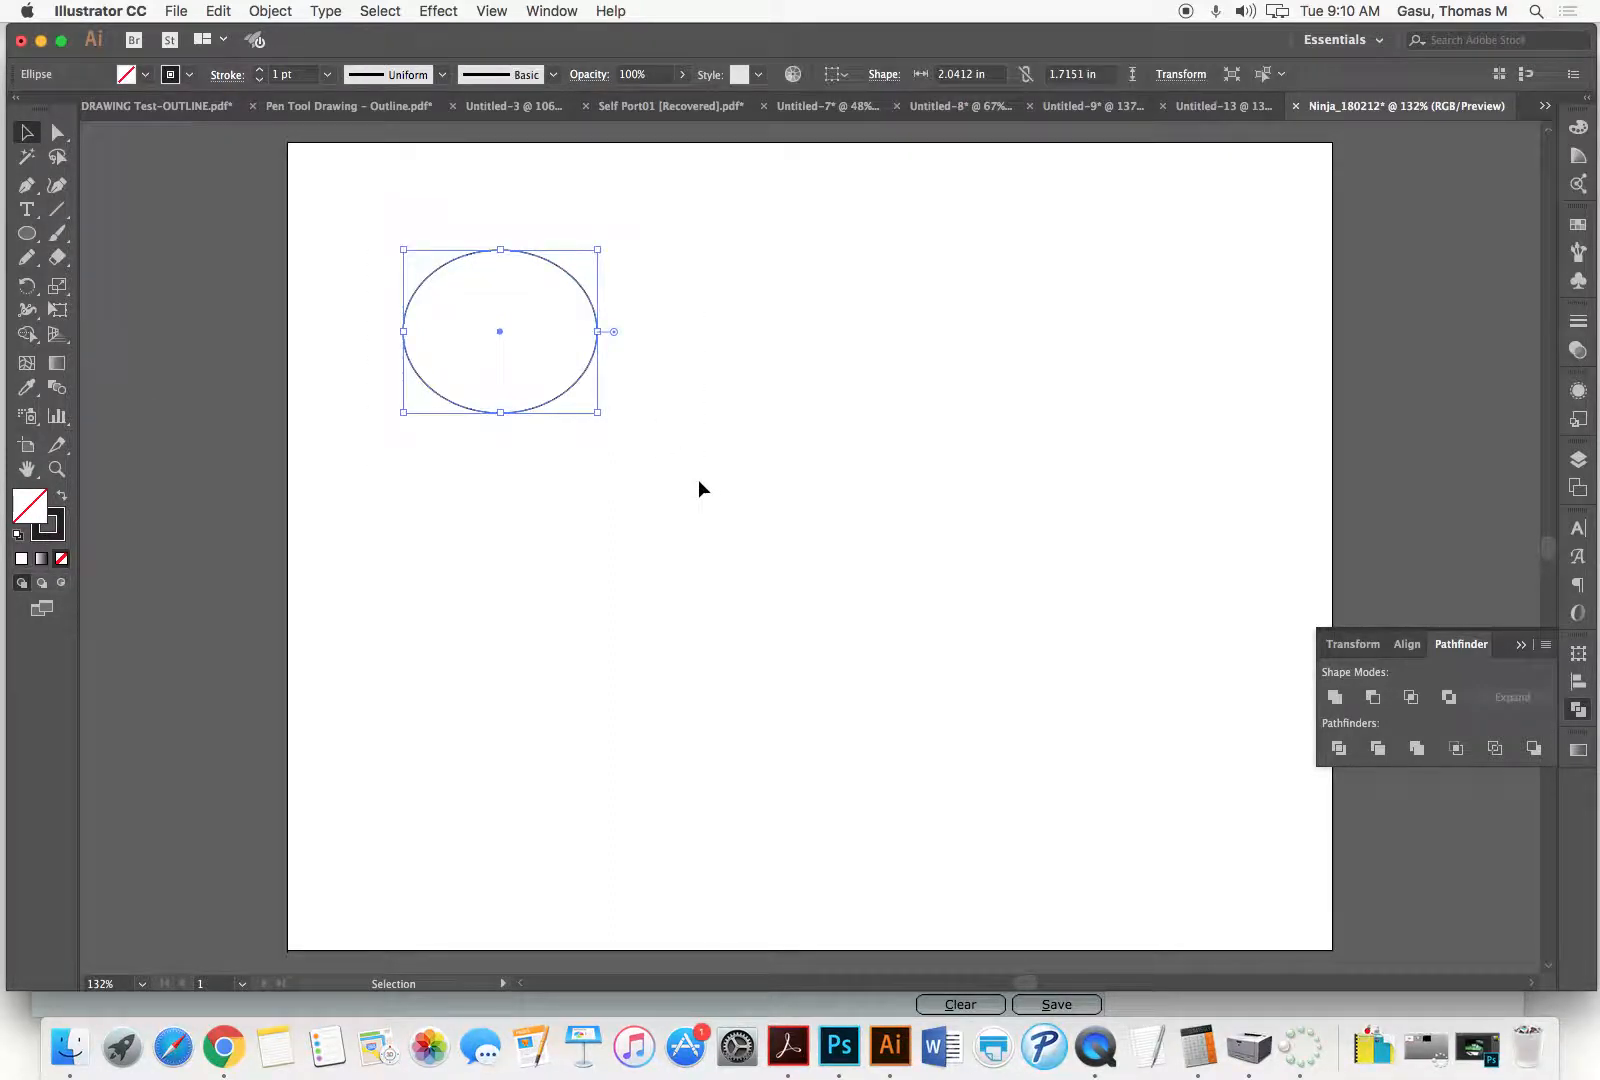
{"action": "left_click", "coordinate": [618, 291]}
{"action": "left_click_drag", "start_coordinate": [420, 211], "coordinate": [588, 472]}
{"action": "left_click", "coordinate": [558, 479]}
Step: Draw a small upright rounded rectangle about 0.43 by 0.76 in below the ellipse
{"action": "left_click", "coordinate": [22, 234]}
{"action": "left_click_drag", "start_coordinate": [20, 236], "coordinate": [77, 262]}
{"action": "left_click_drag", "start_coordinate": [435, 445], "coordinate": [476, 516]}
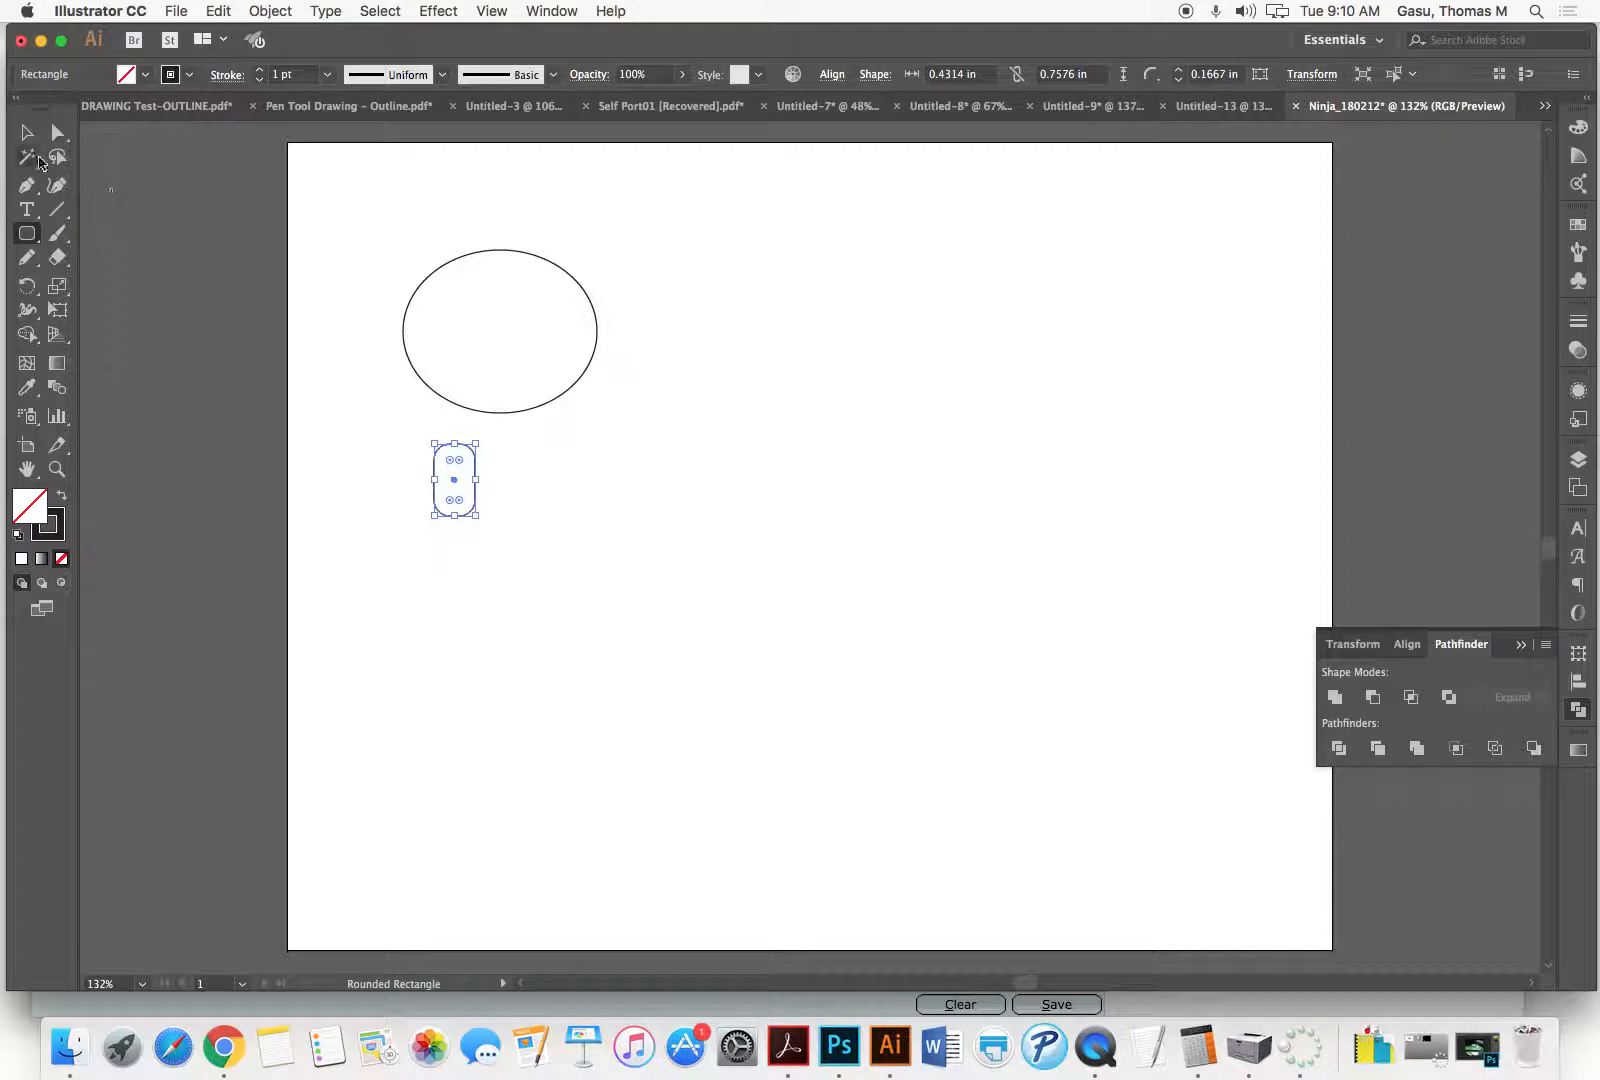
Step: Enlarge the rounded rectangle to about 1.57 by 2.17 in and move it up to overlap the ellipse's lower edge
{"action": "key", "text": "v"}
{"action": "left_click_drag", "start_coordinate": [480, 518], "coordinate": [480, 519]}
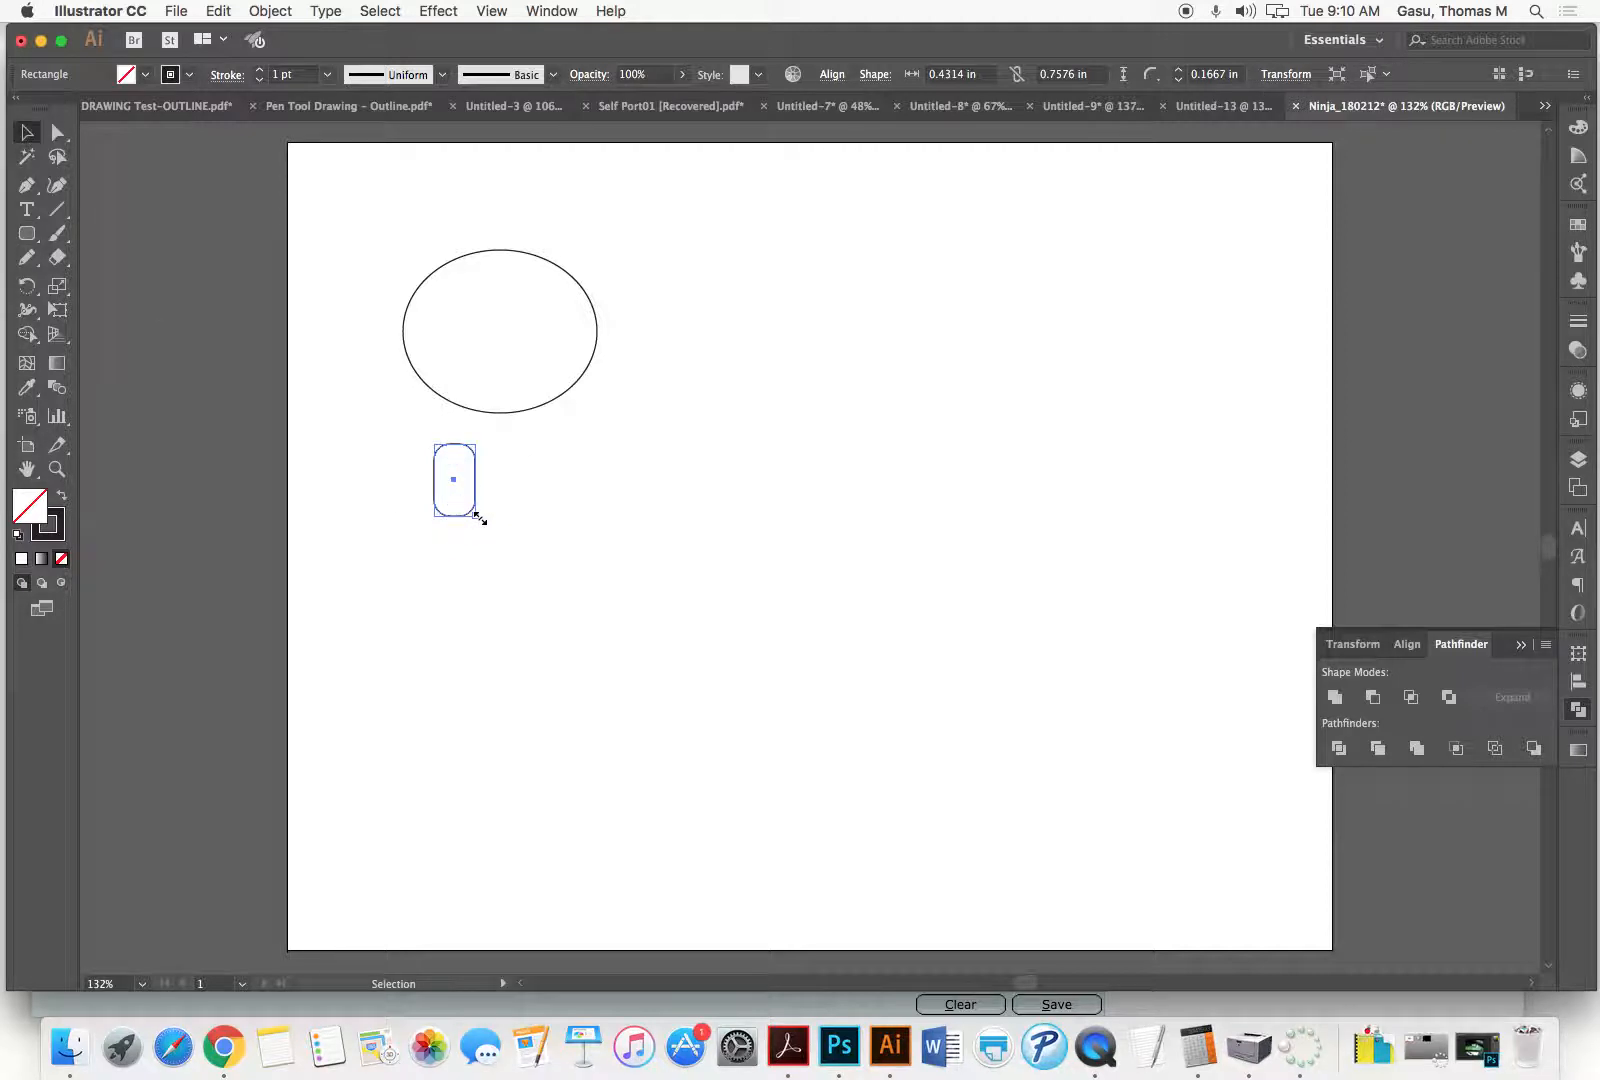
{"action": "mouse_move", "coordinate": [479, 517]}
{"action": "left_mouse_down"}
{"action": "mouse_move", "coordinate": [546, 600]}
{"action": "mouse_move", "coordinate": [672, 702]}
{"action": "left_mouse_up"}
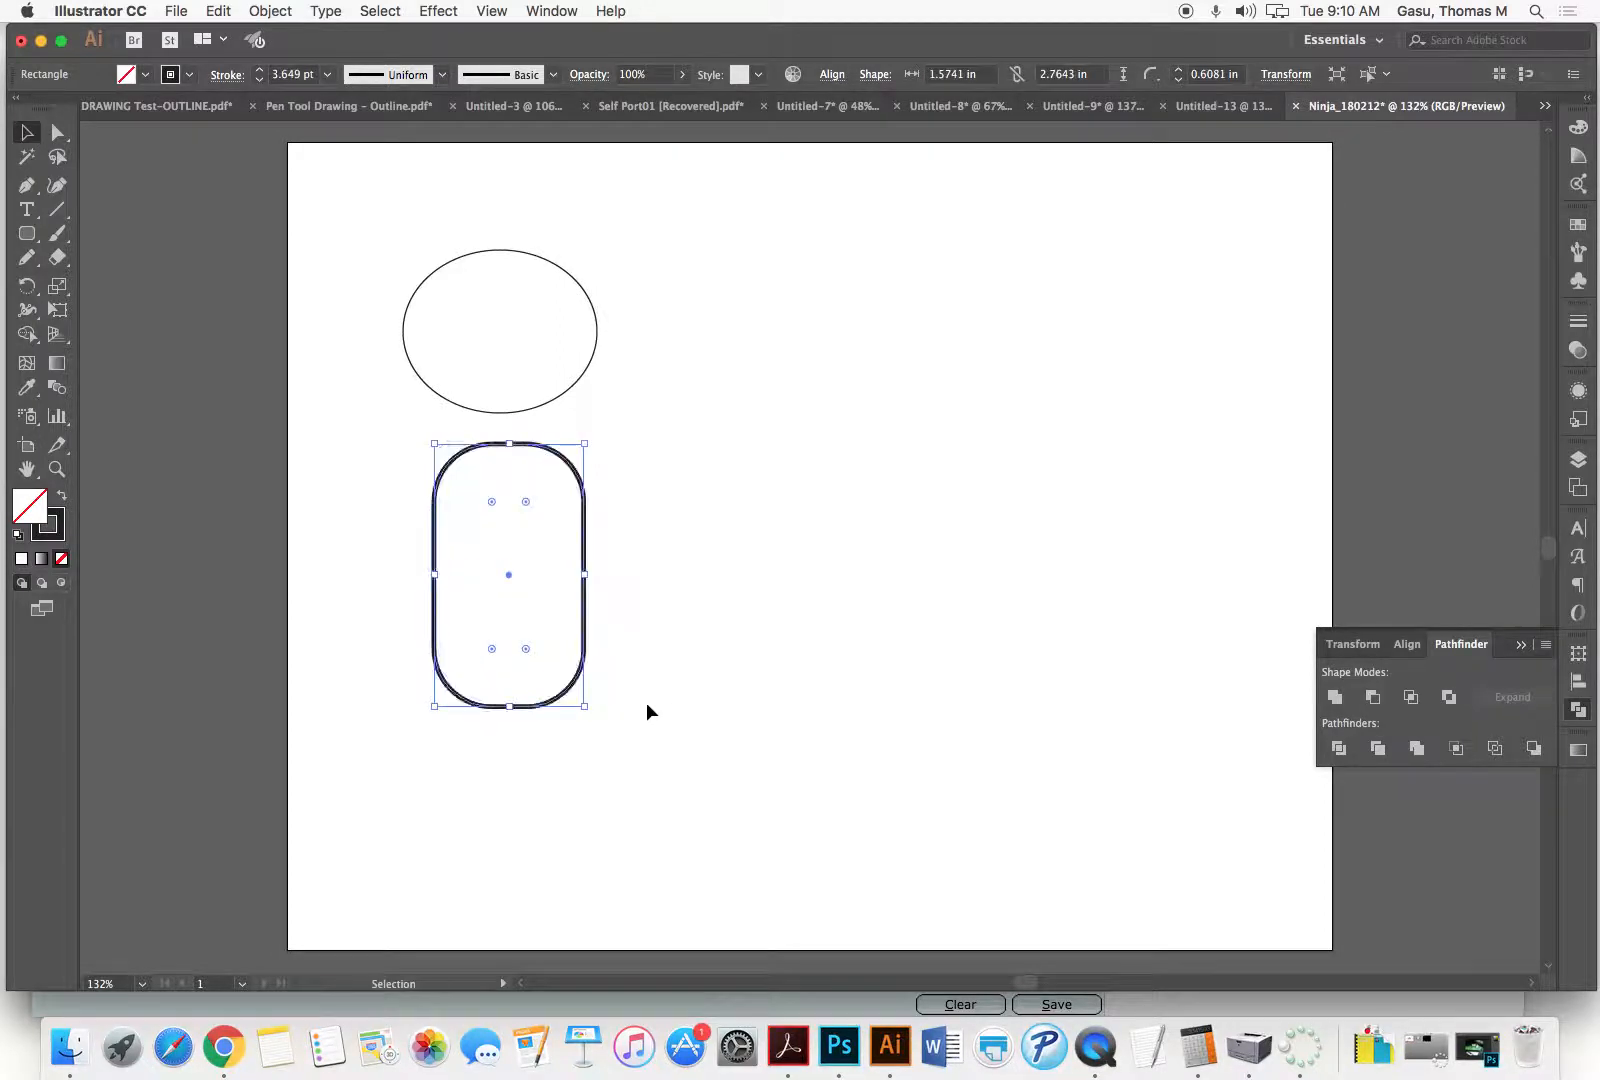
{"action": "left_click_drag", "start_coordinate": [510, 706], "coordinate": [511, 650]}
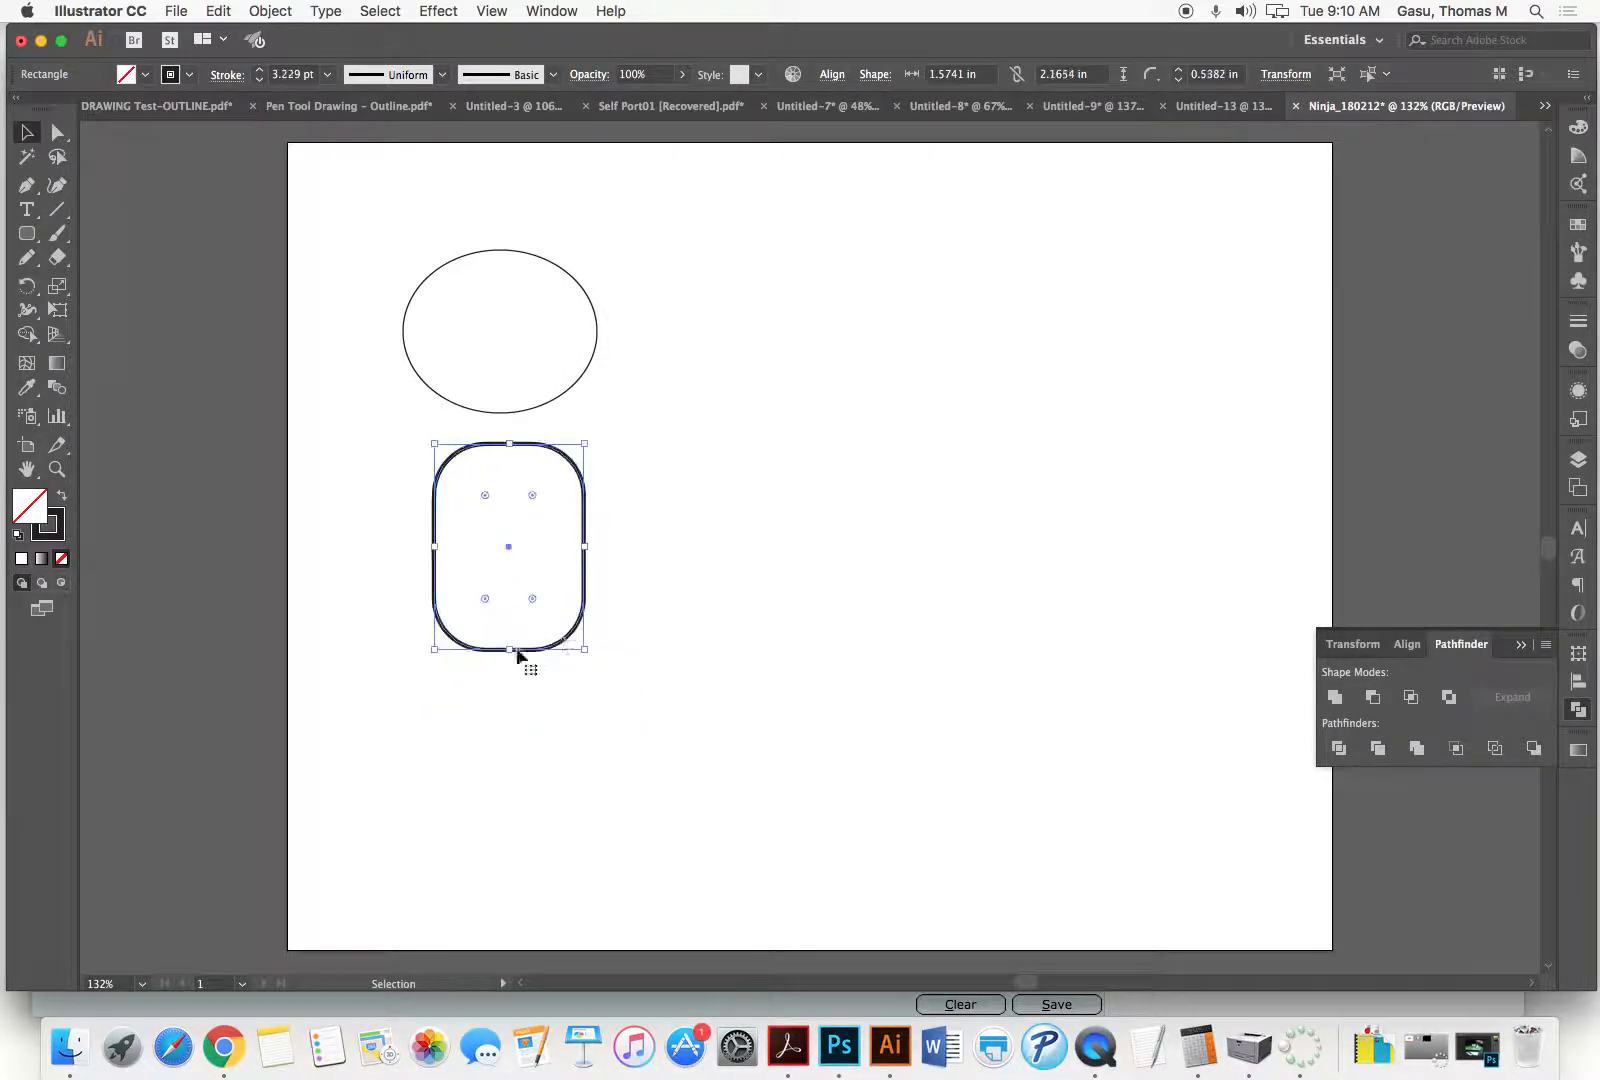
{"action": "left_click", "coordinate": [597, 596]}
{"action": "left_click_drag", "start_coordinate": [583, 596], "coordinate": [575, 537]}
{"action": "left_click", "coordinate": [632, 418]}
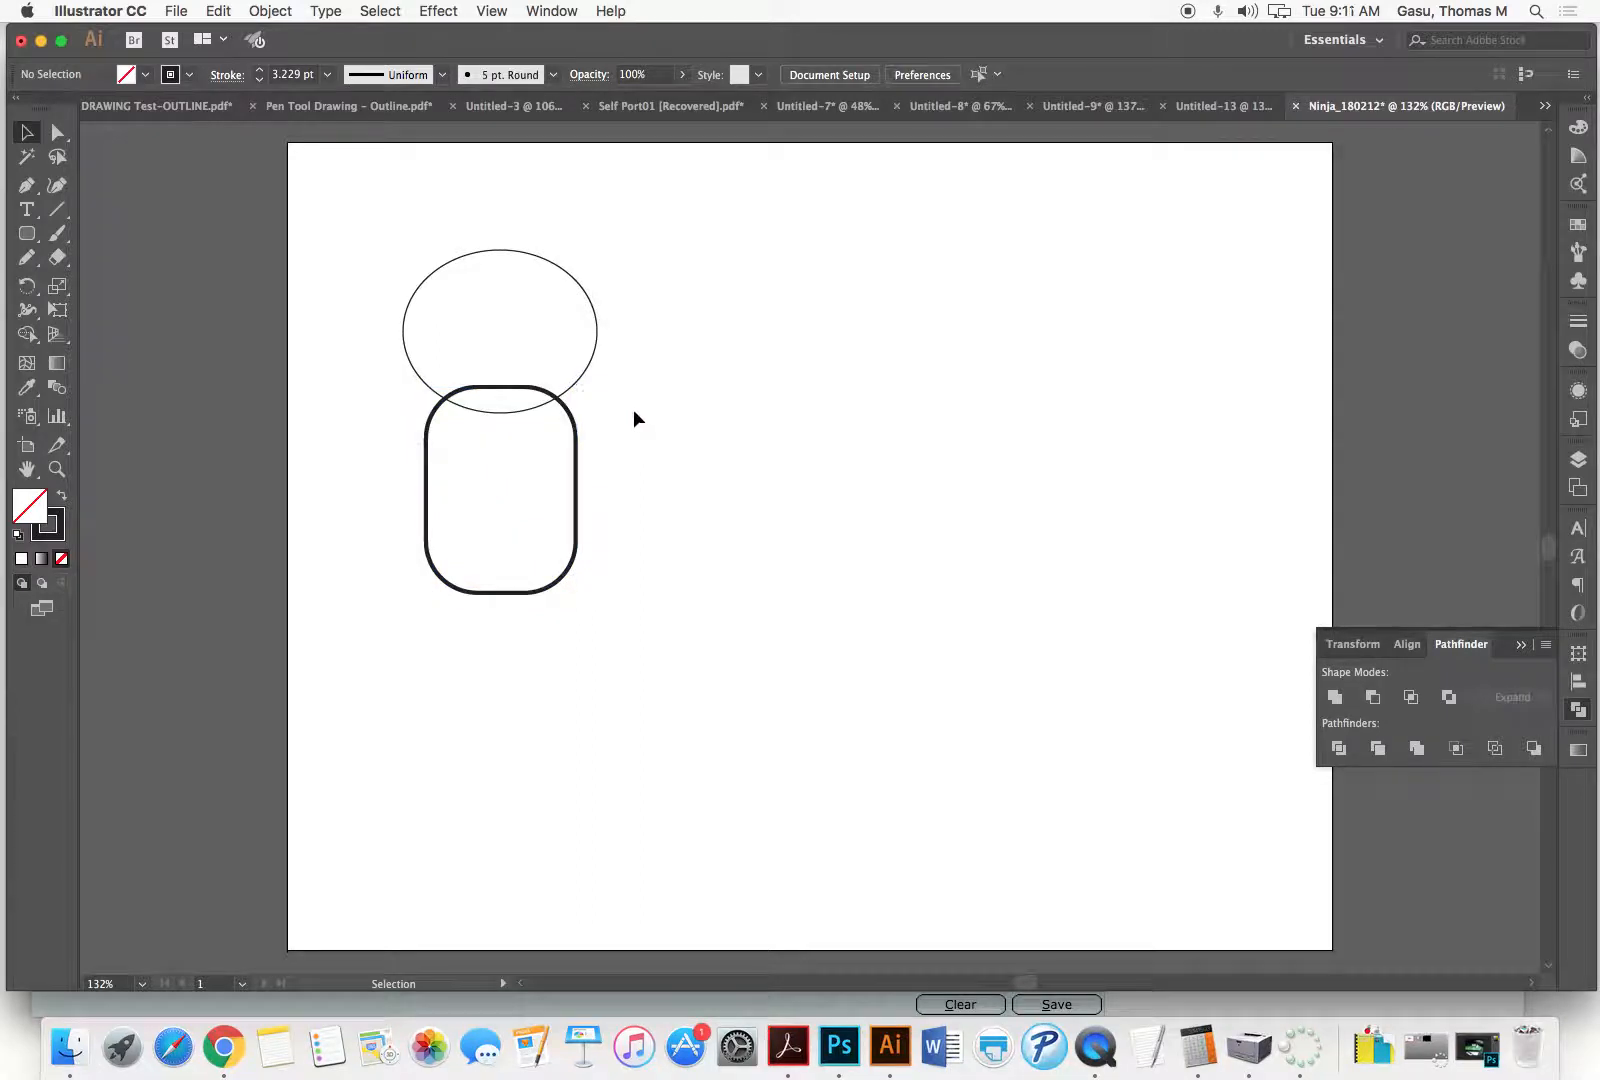
Step: Match the rounded-rectangle body's stroke to the ellipse's 1 pt outline by sampling it with the Eyedropper
{"action": "left_click_drag", "start_coordinate": [668, 288], "coordinate": [384, 456]}
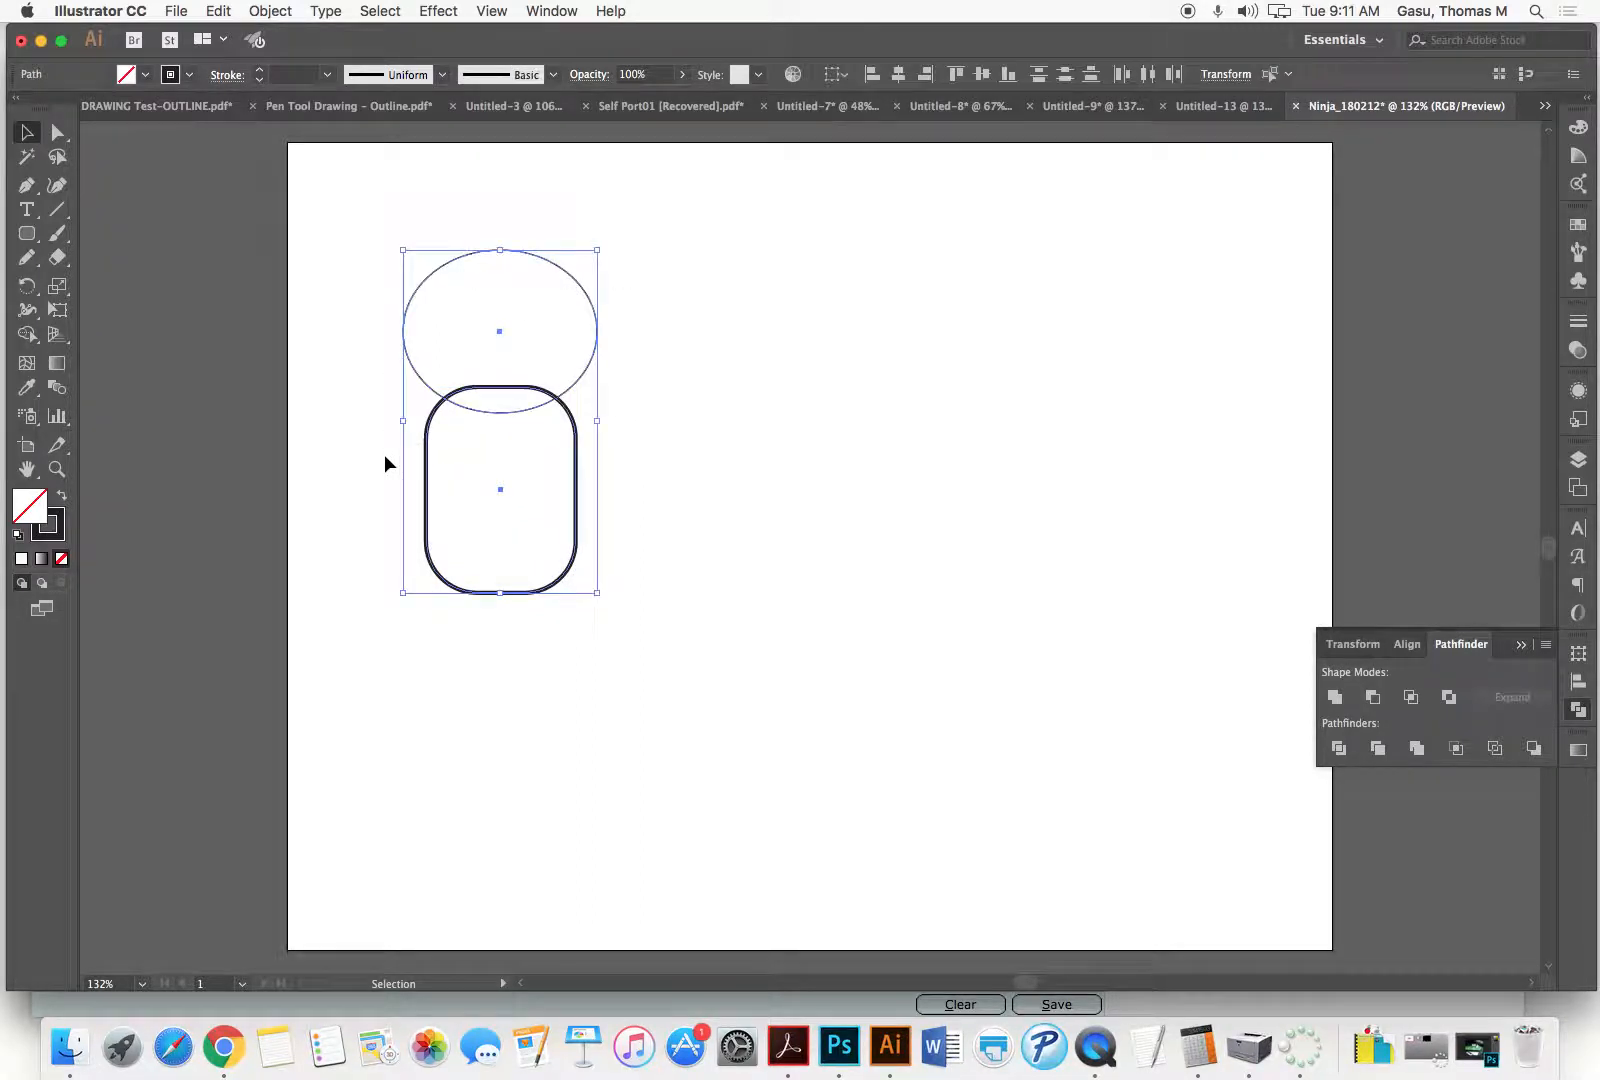
{"action": "left_click", "coordinate": [571, 511]}
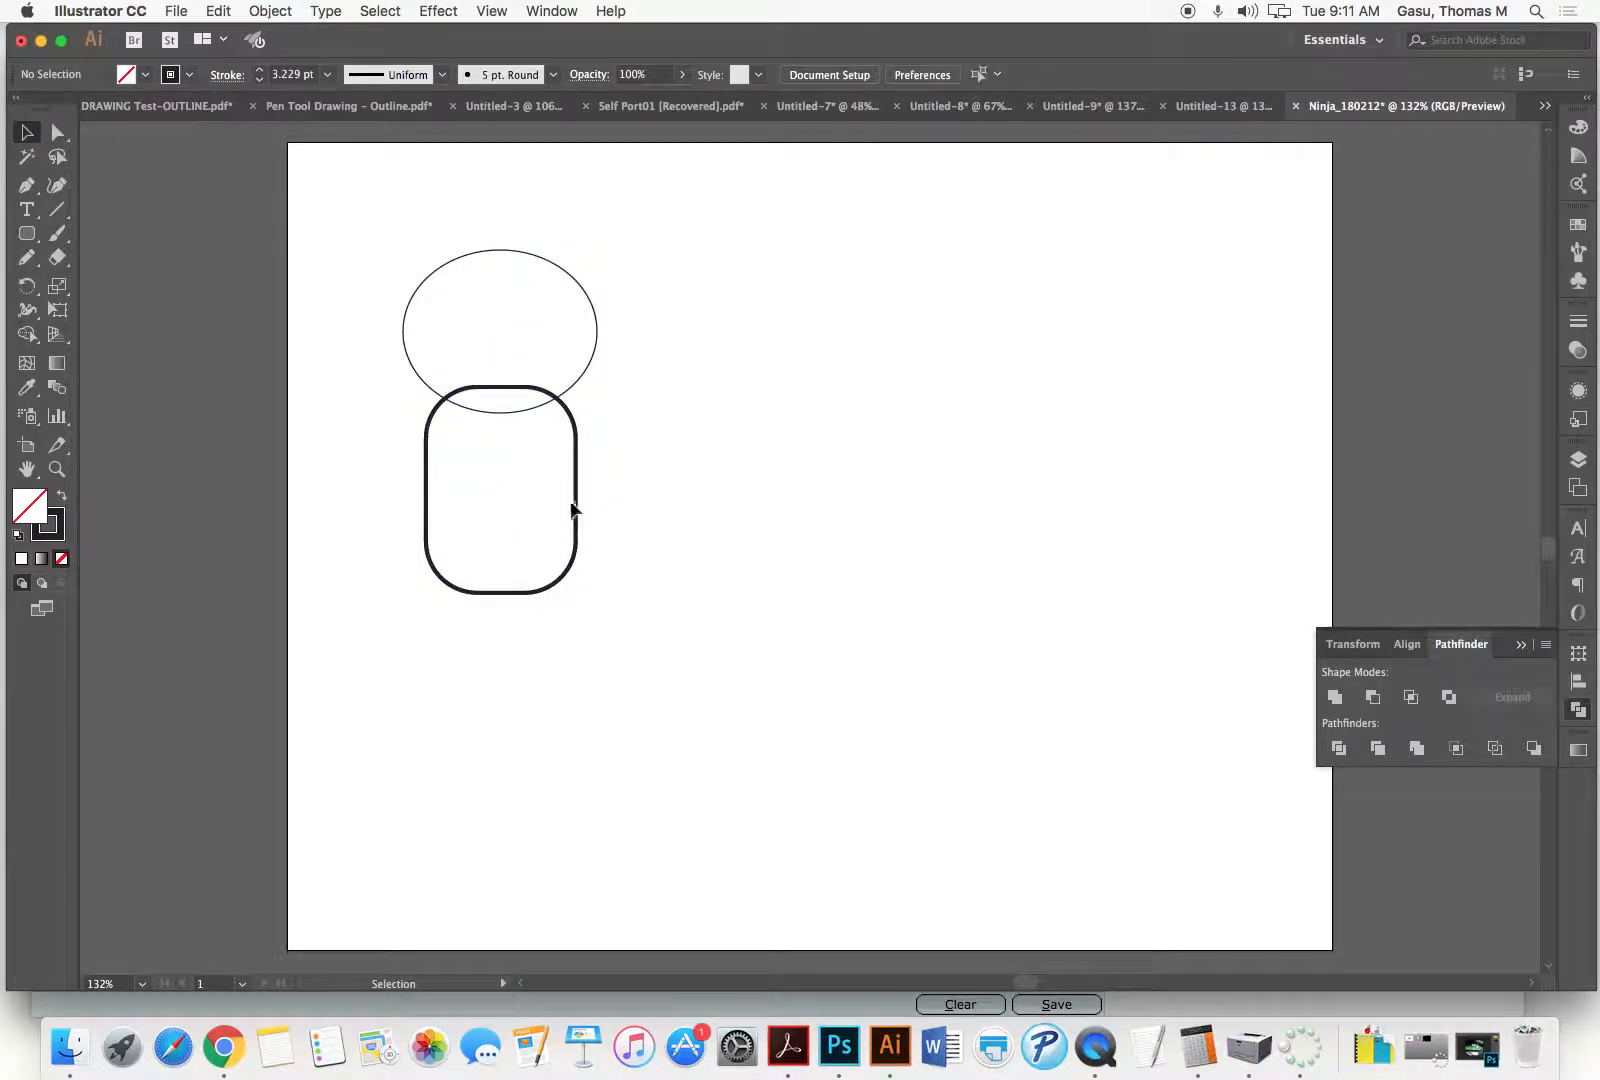
{"action": "left_click", "coordinate": [577, 512]}
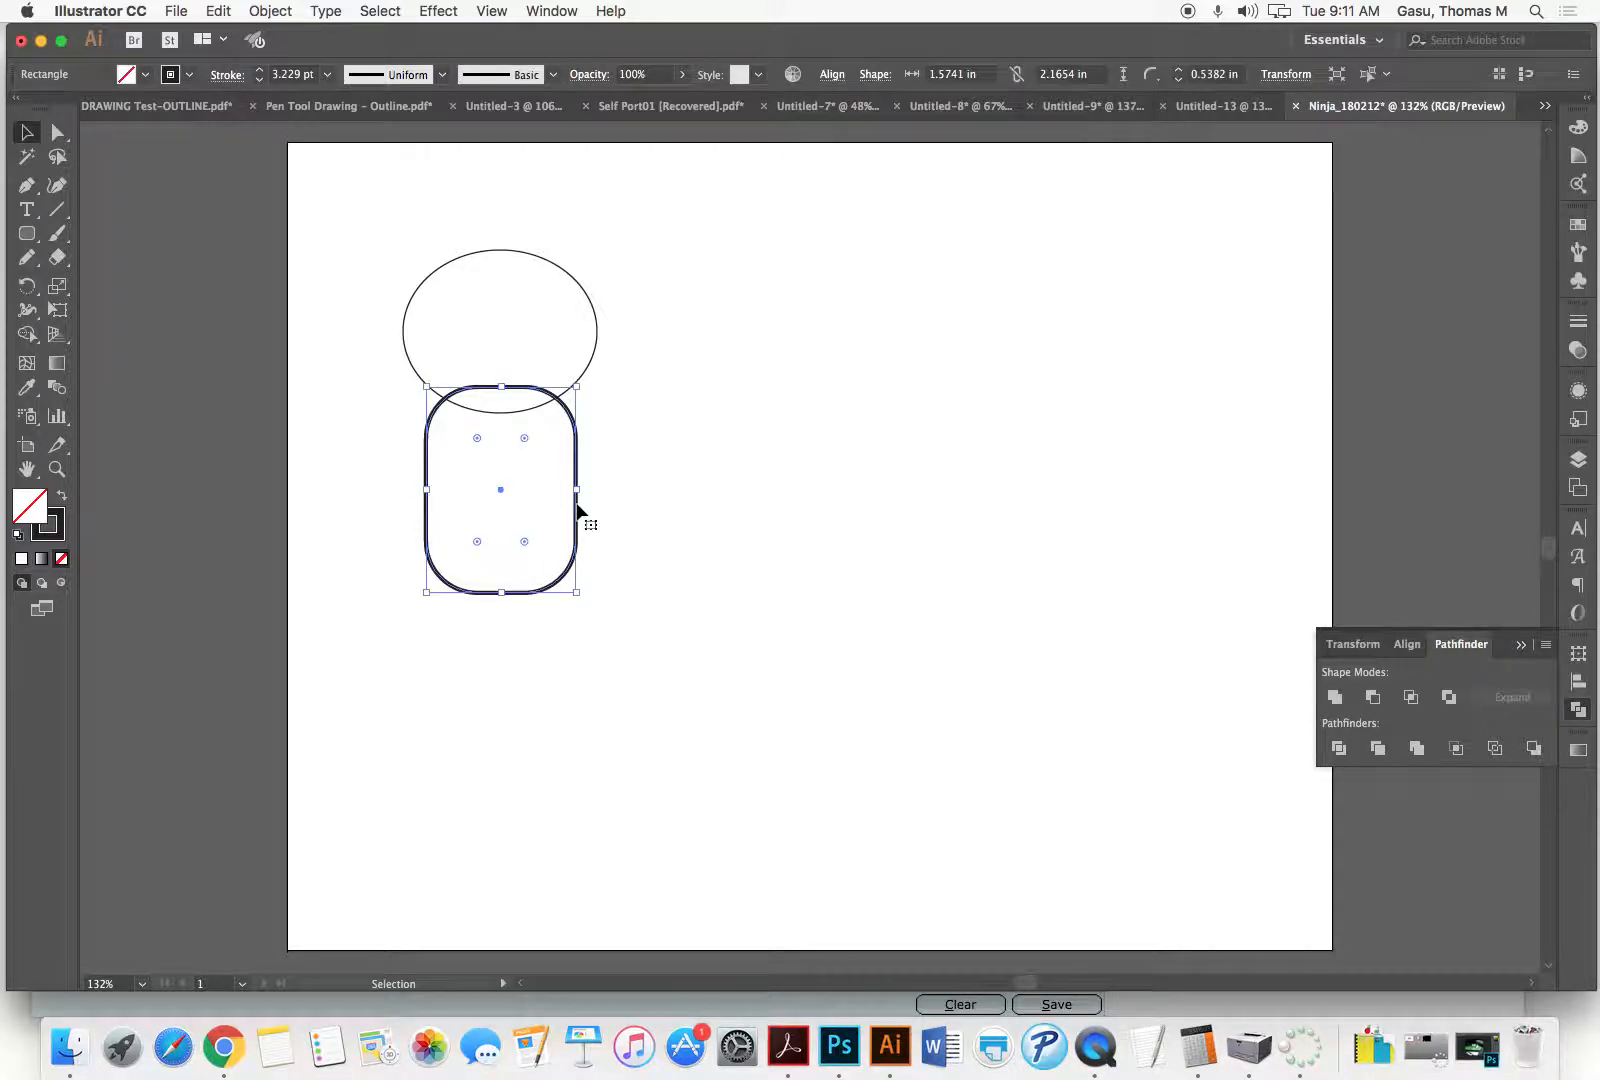
{"action": "left_click", "coordinate": [27, 387]}
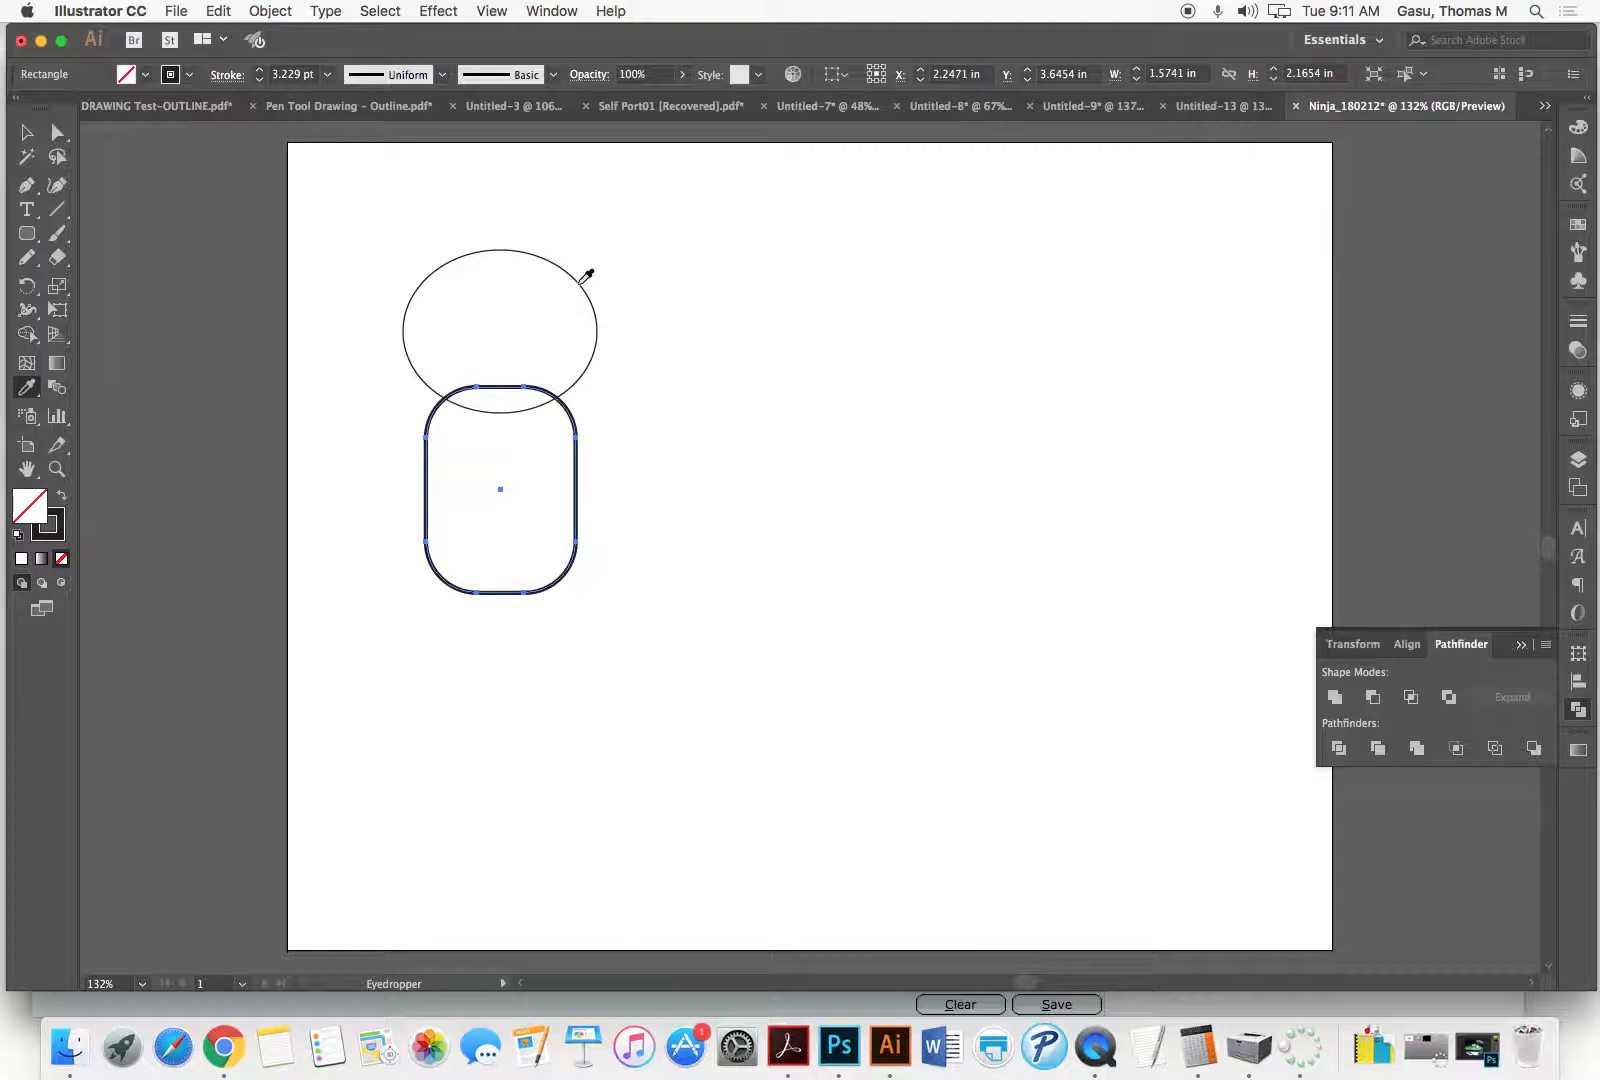
{"action": "left_click", "coordinate": [580, 282]}
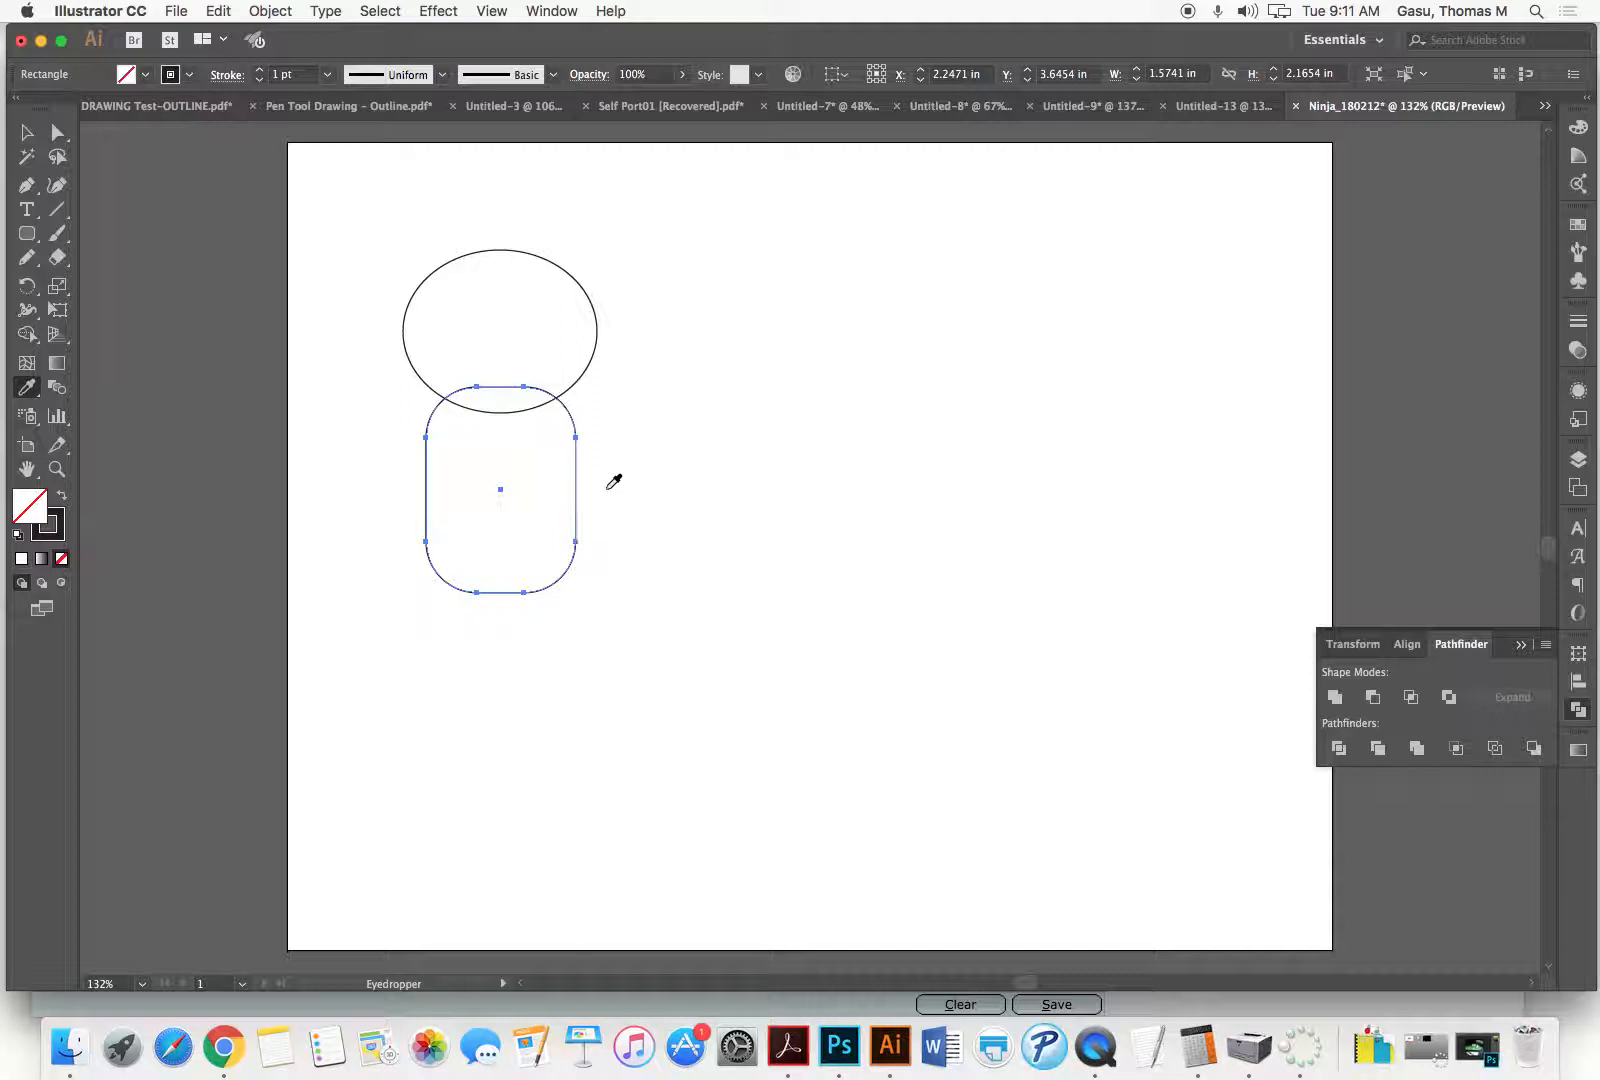
Step: Draw a horizontal rounded rectangle about 1.32 by 0.49 in as an arm and move it to overlap the body's upper right edge
{"action": "left_click", "coordinate": [26, 236]}
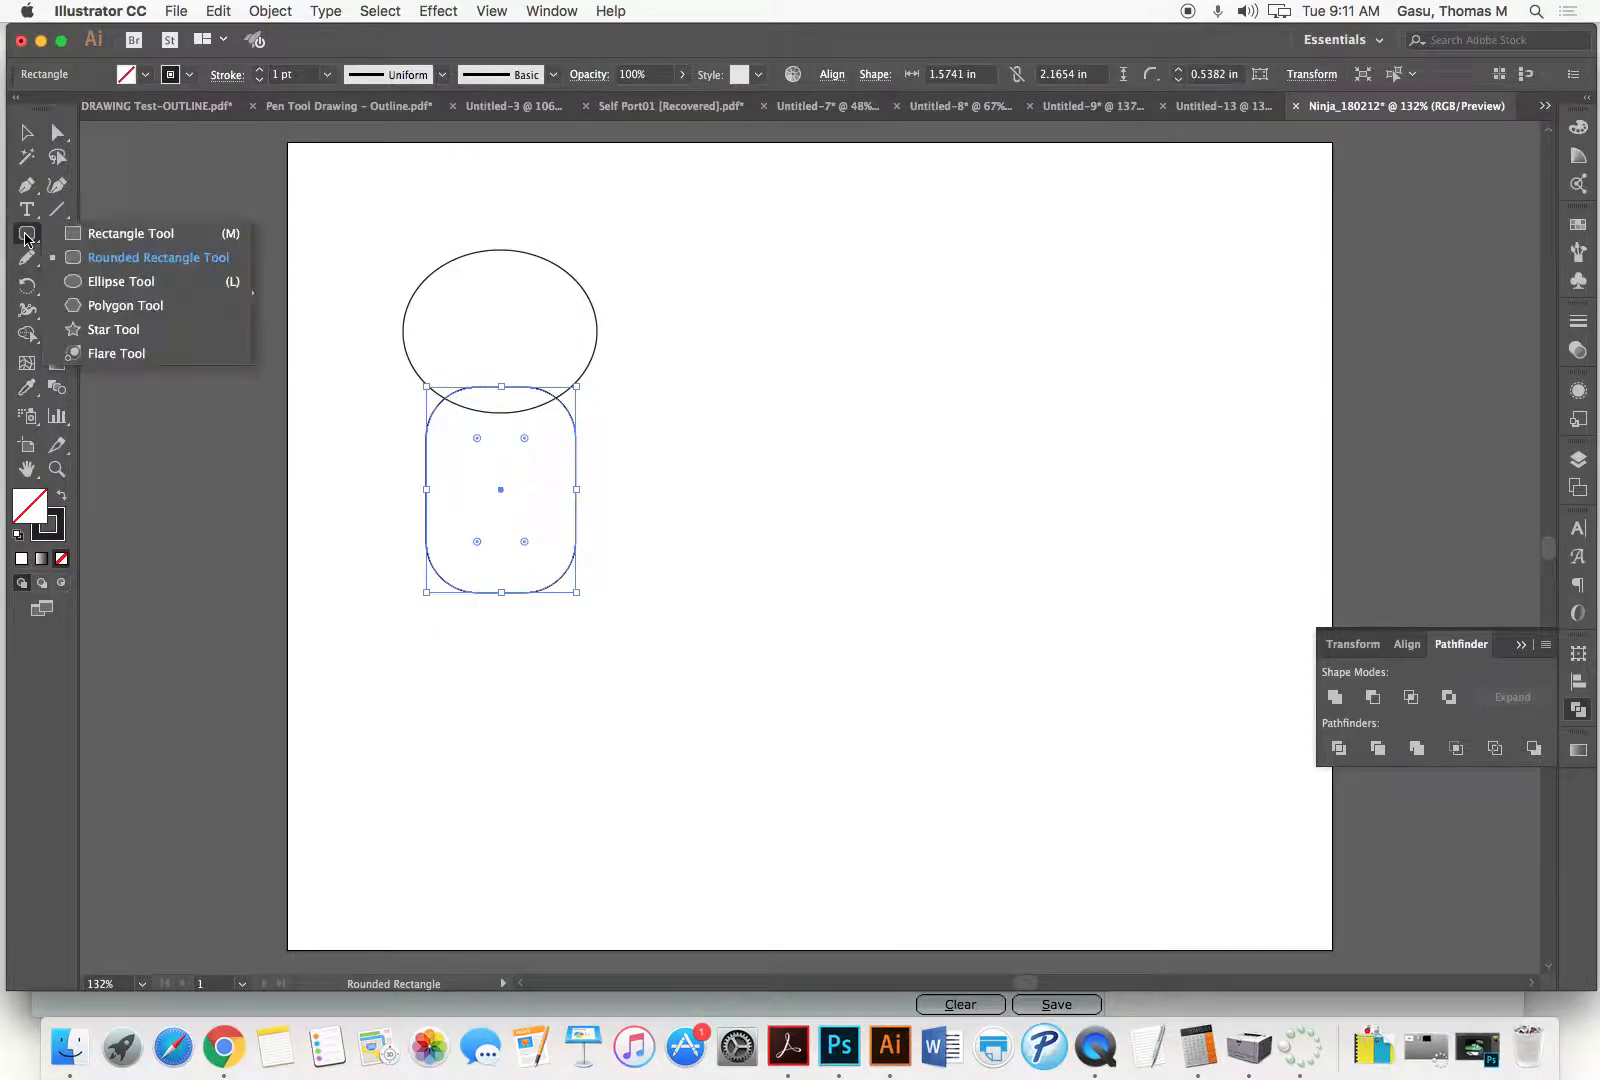
{"action": "left_click", "coordinate": [66, 258]}
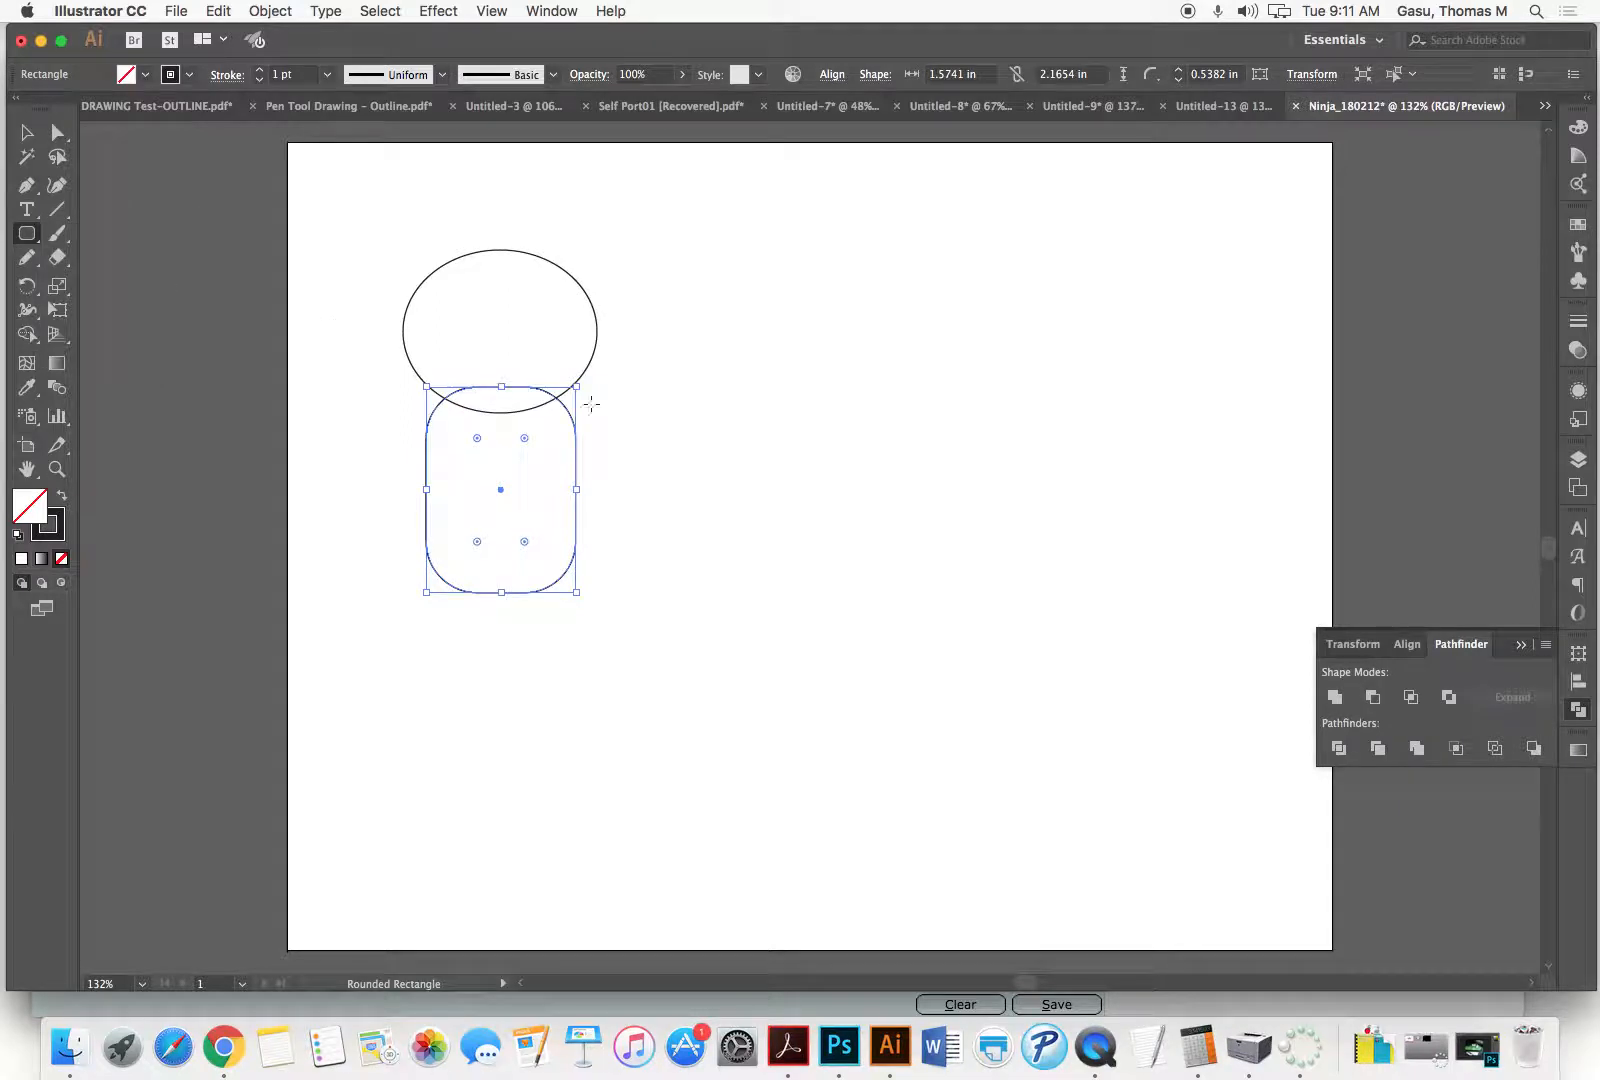
{"action": "left_click_drag", "start_coordinate": [620, 400], "coordinate": [745, 447]}
{"action": "key", "text": "v"}
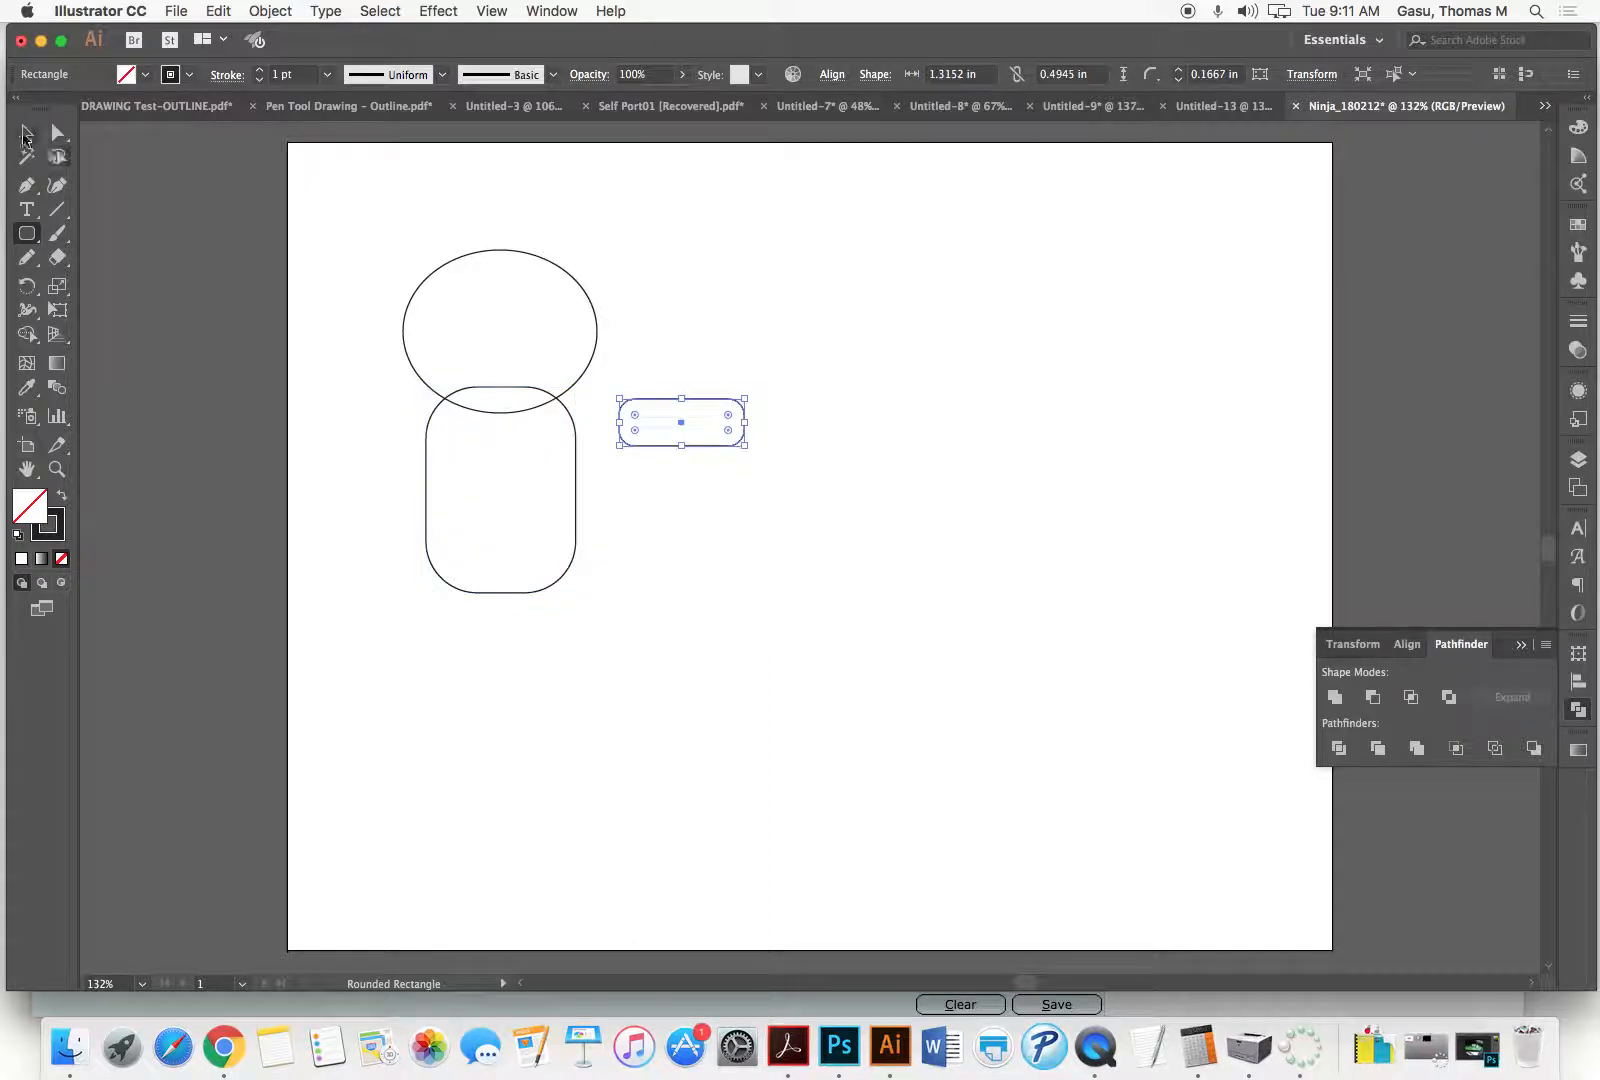
{"action": "left_click", "coordinate": [712, 461]}
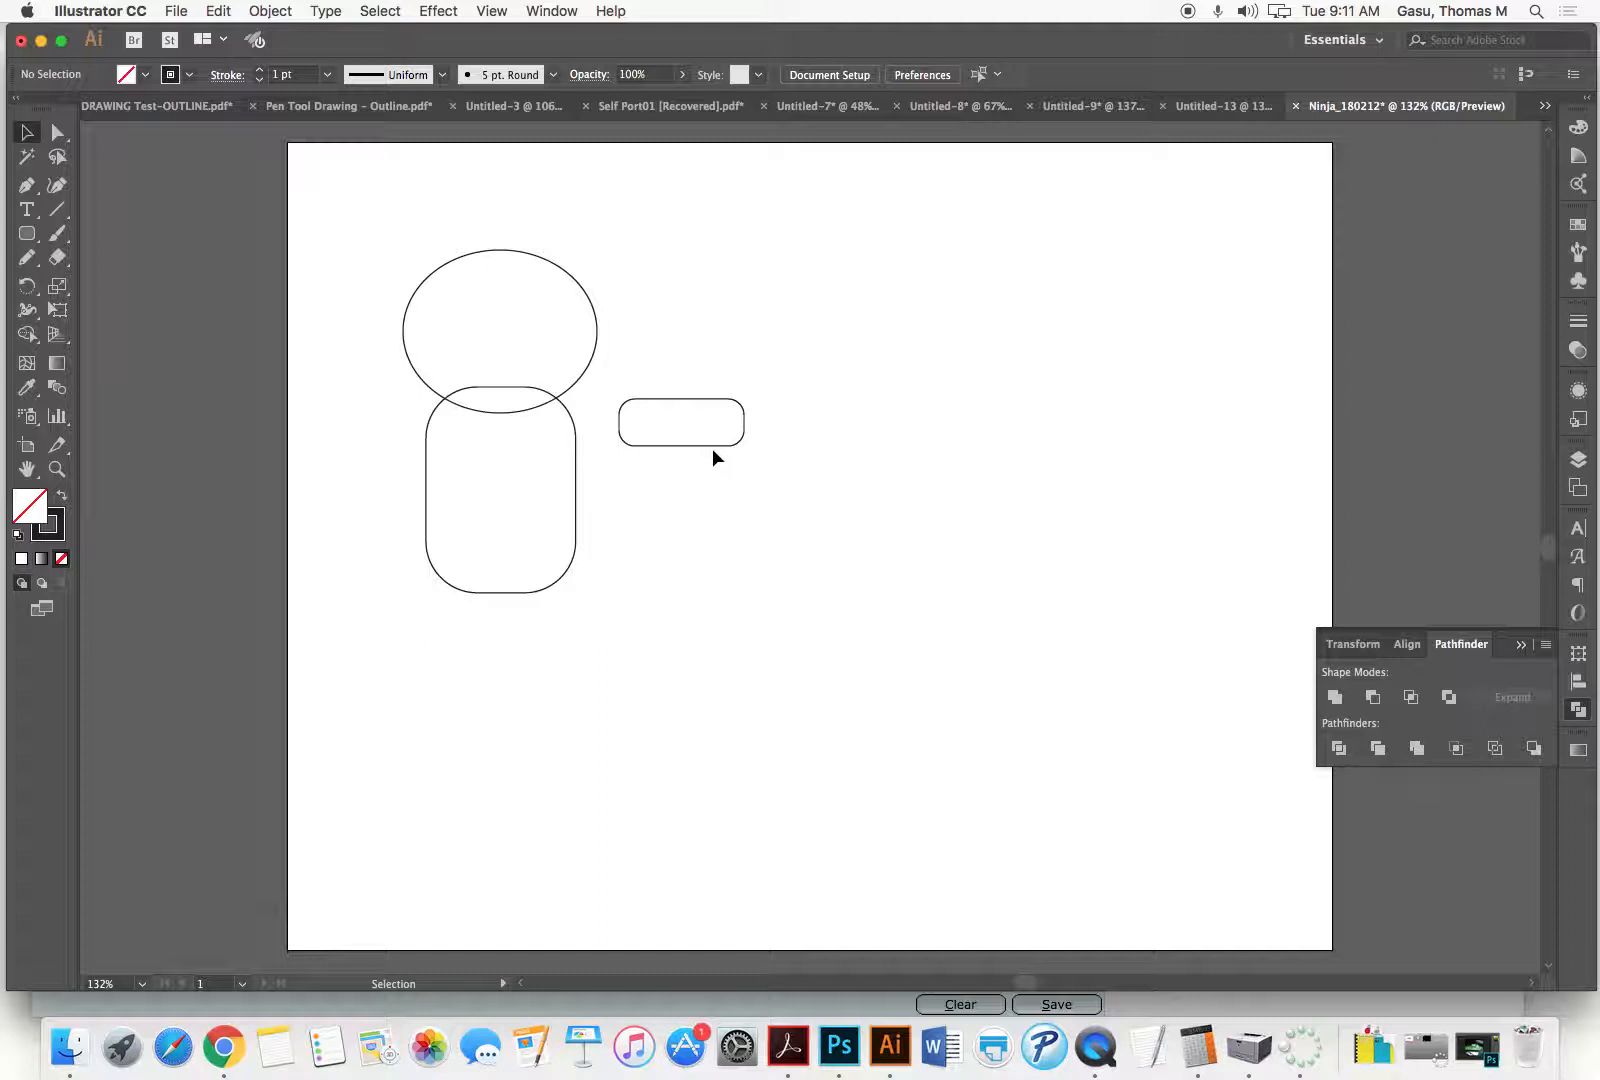
{"action": "left_click_drag", "start_coordinate": [712, 445], "coordinate": [640, 460]}
{"action": "left_click", "coordinate": [638, 522]}
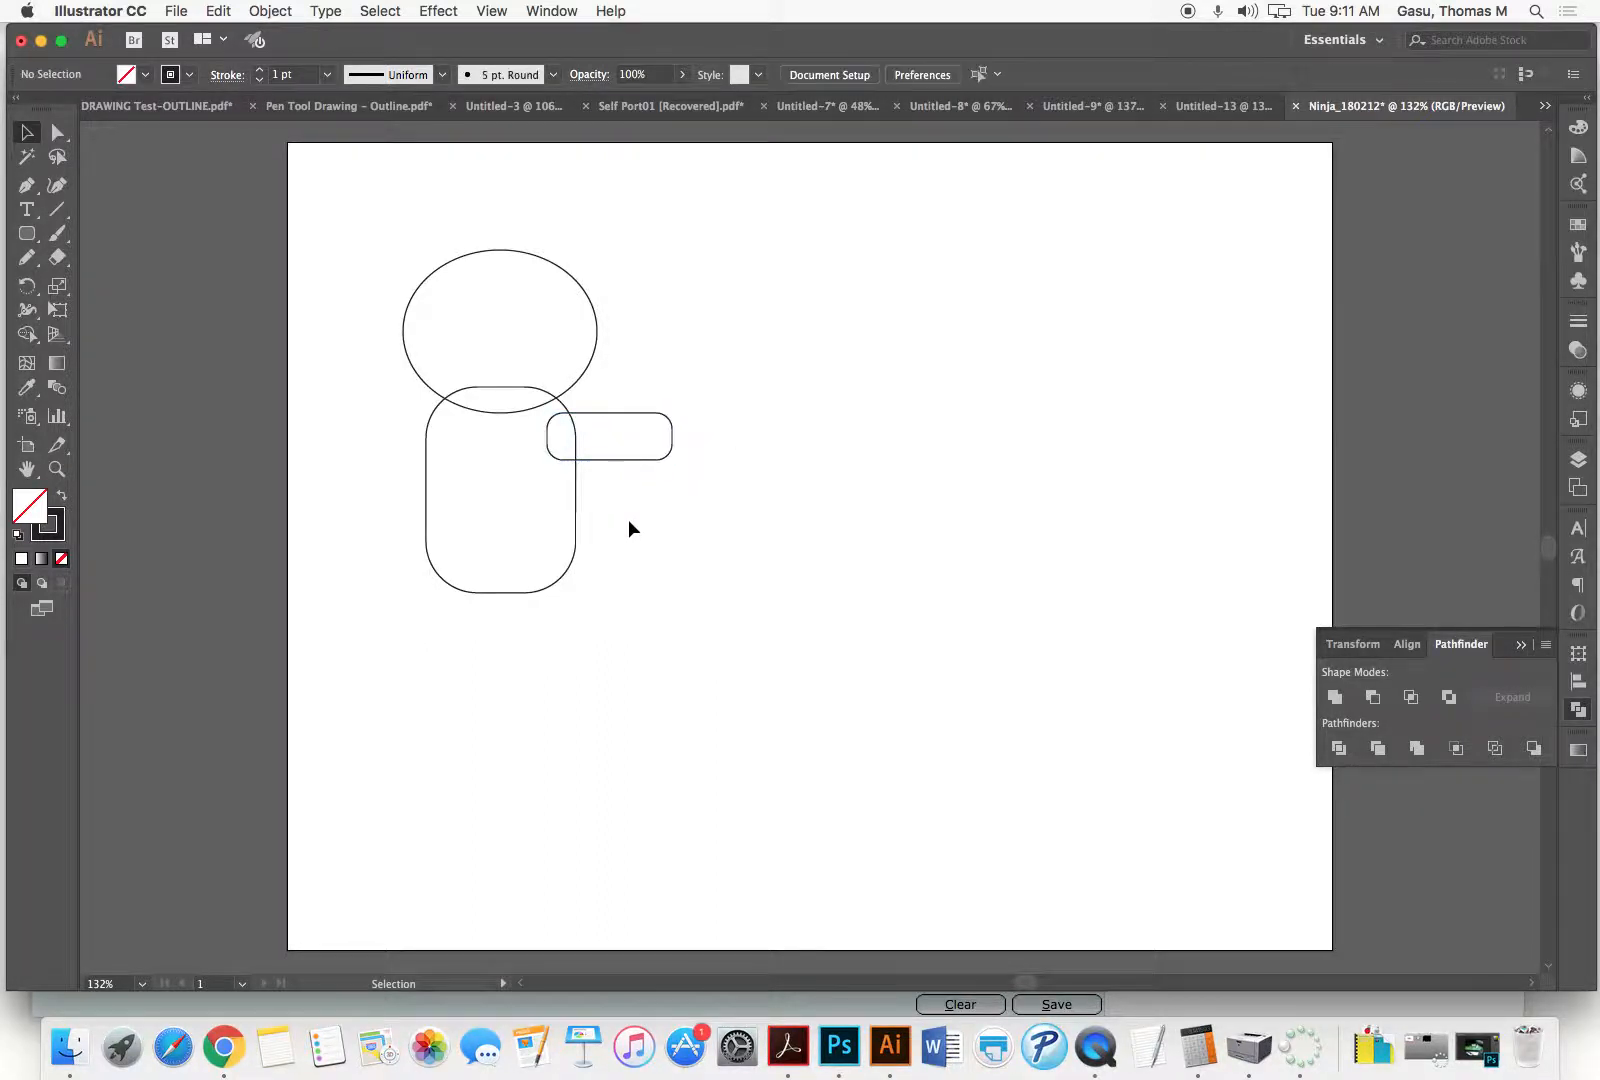
Step: Try duplicating the arm to a spot above and right of the original, and undo the copy
{"action": "left_click", "coordinate": [612, 461]}
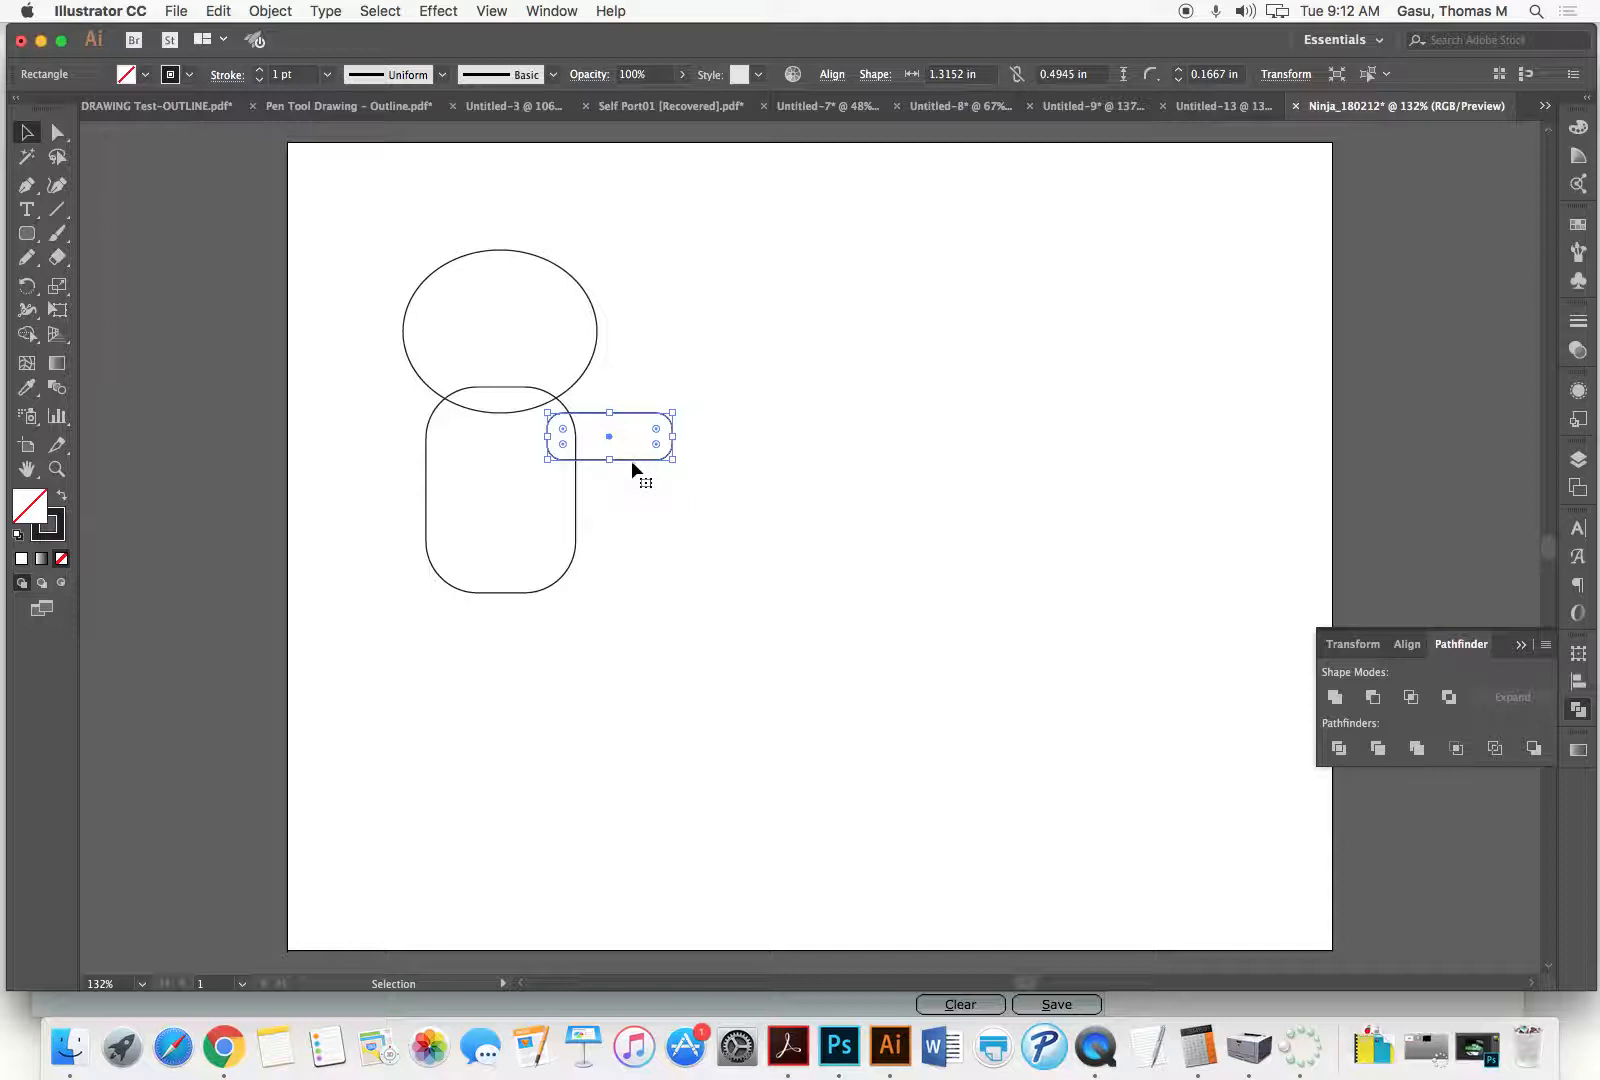
{"action": "left_click_drag", "start_coordinate": [636, 467], "coordinate": [720, 394]}
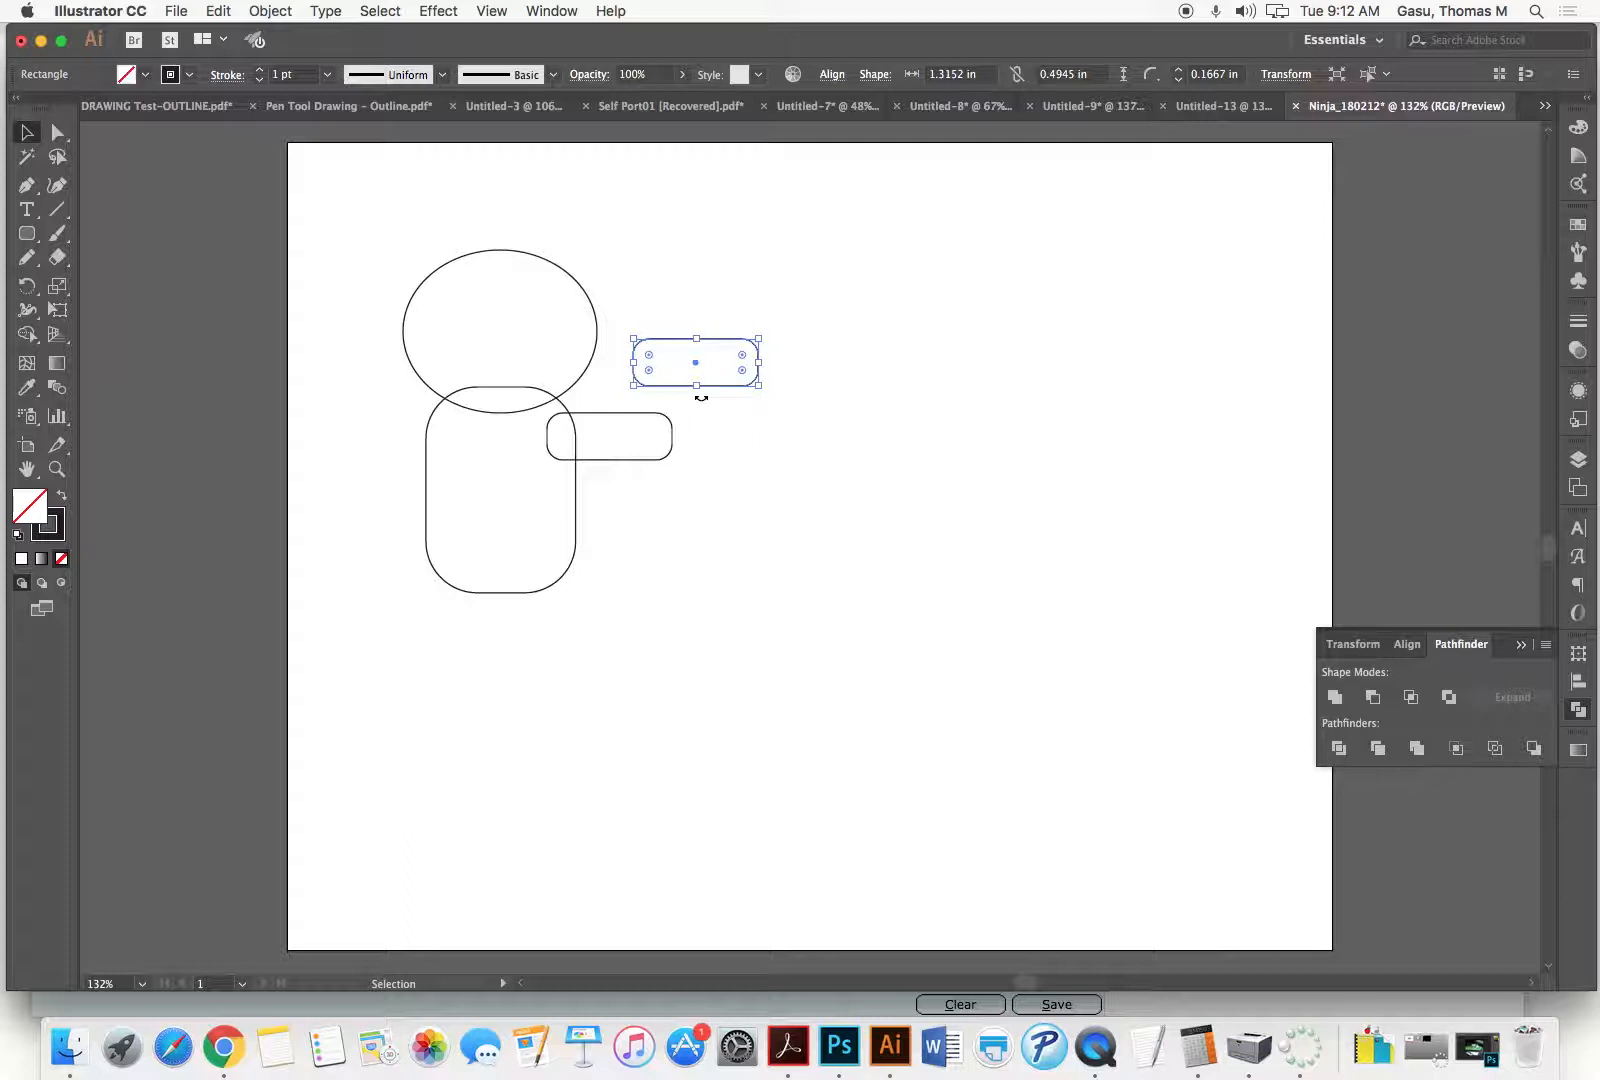
{"action": "left_click", "coordinate": [702, 447]}
{"action": "key", "text": "super+z"}
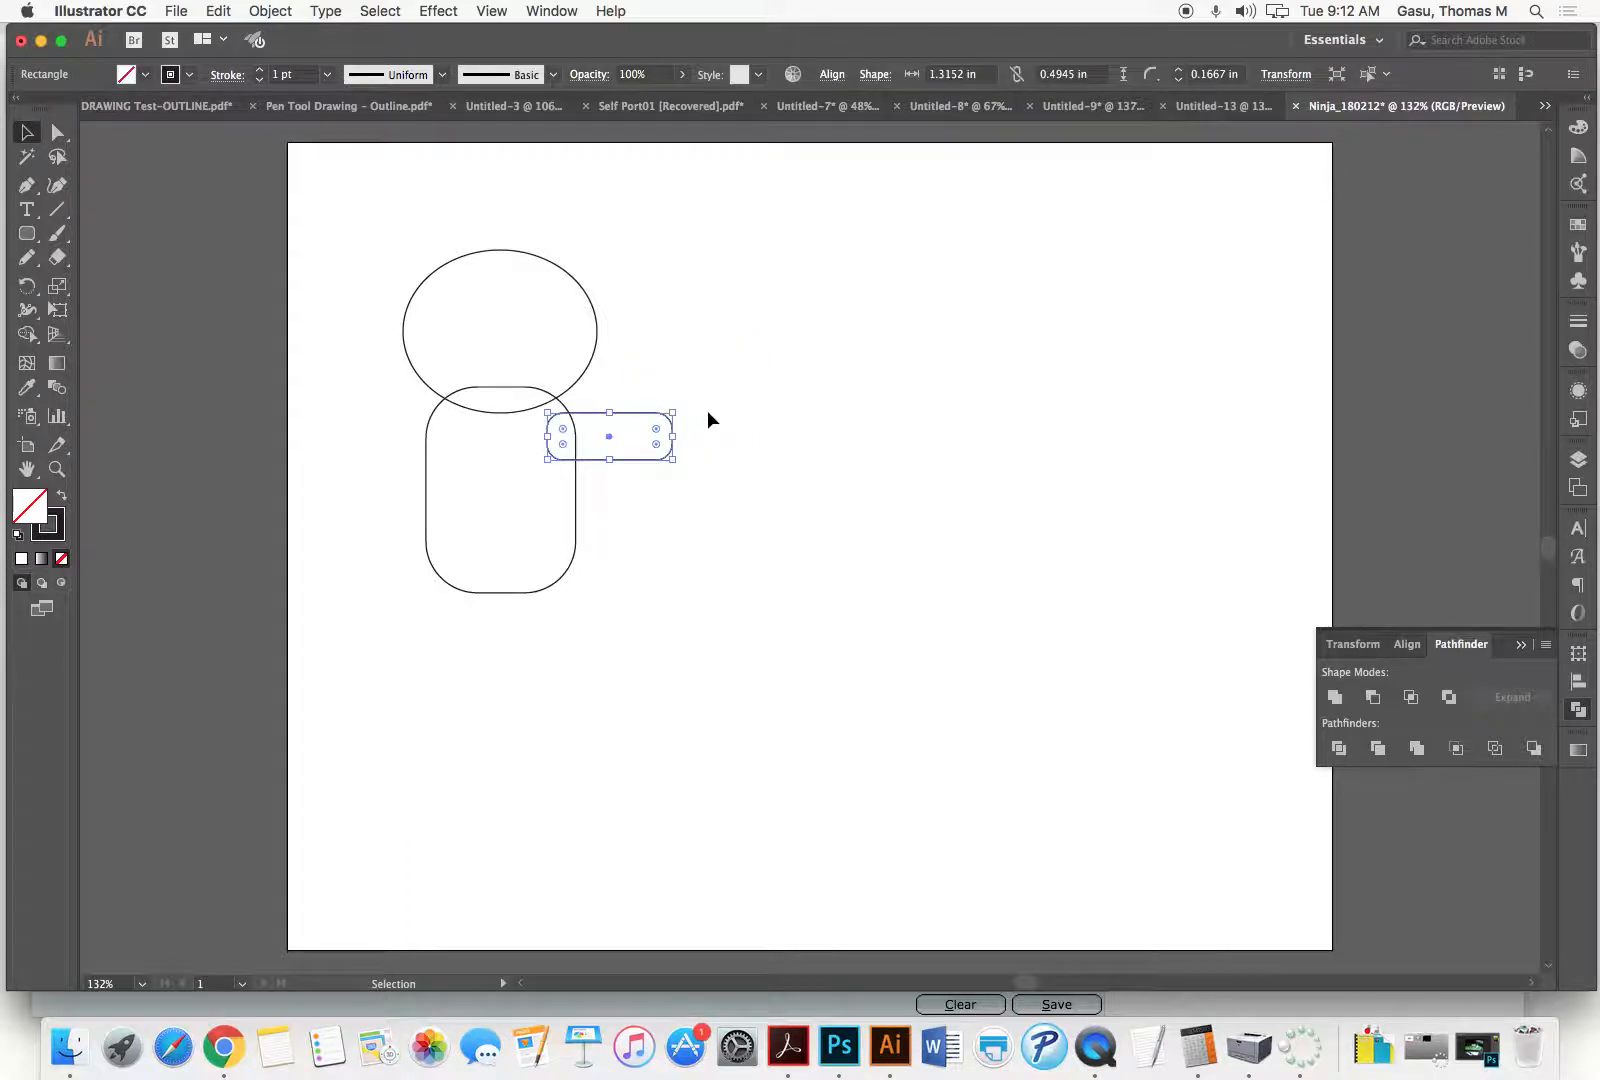
Step: Duplicate the horizontal arm, rotate the copy upright, and place it over the arm's outer end as a forearm
{"action": "left_click_drag", "start_coordinate": [634, 424], "coordinate": [744, 338]}
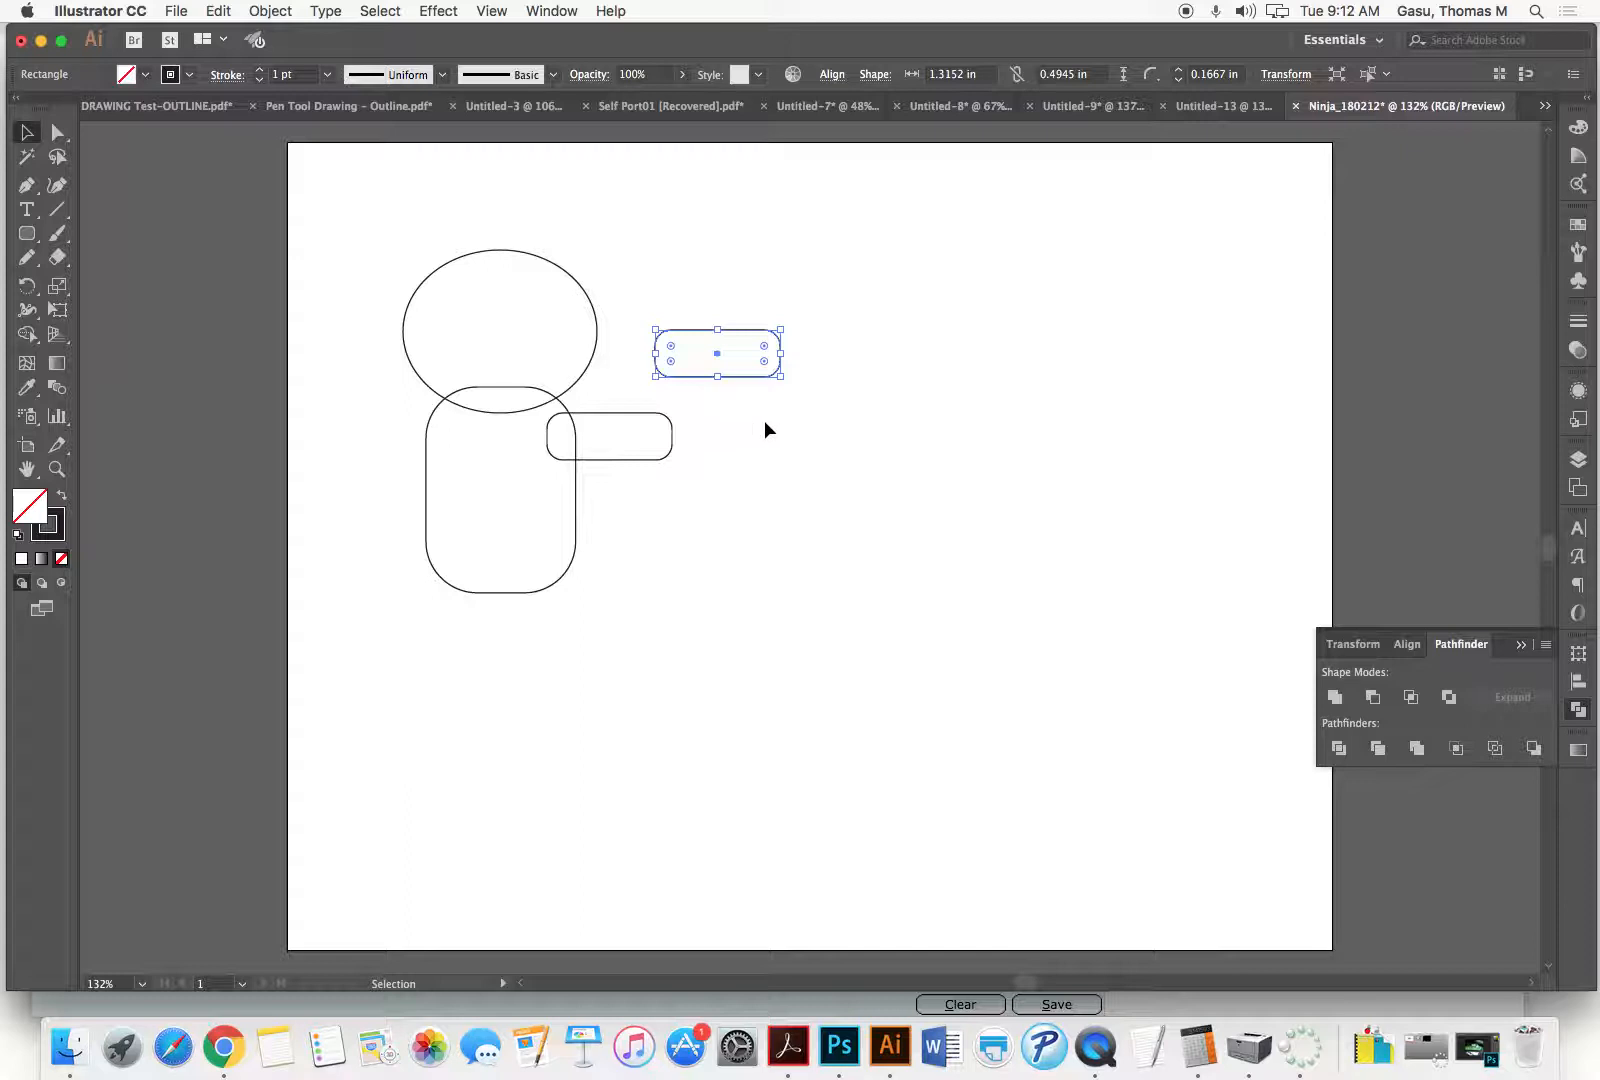
{"action": "left_click", "coordinate": [764, 456]}
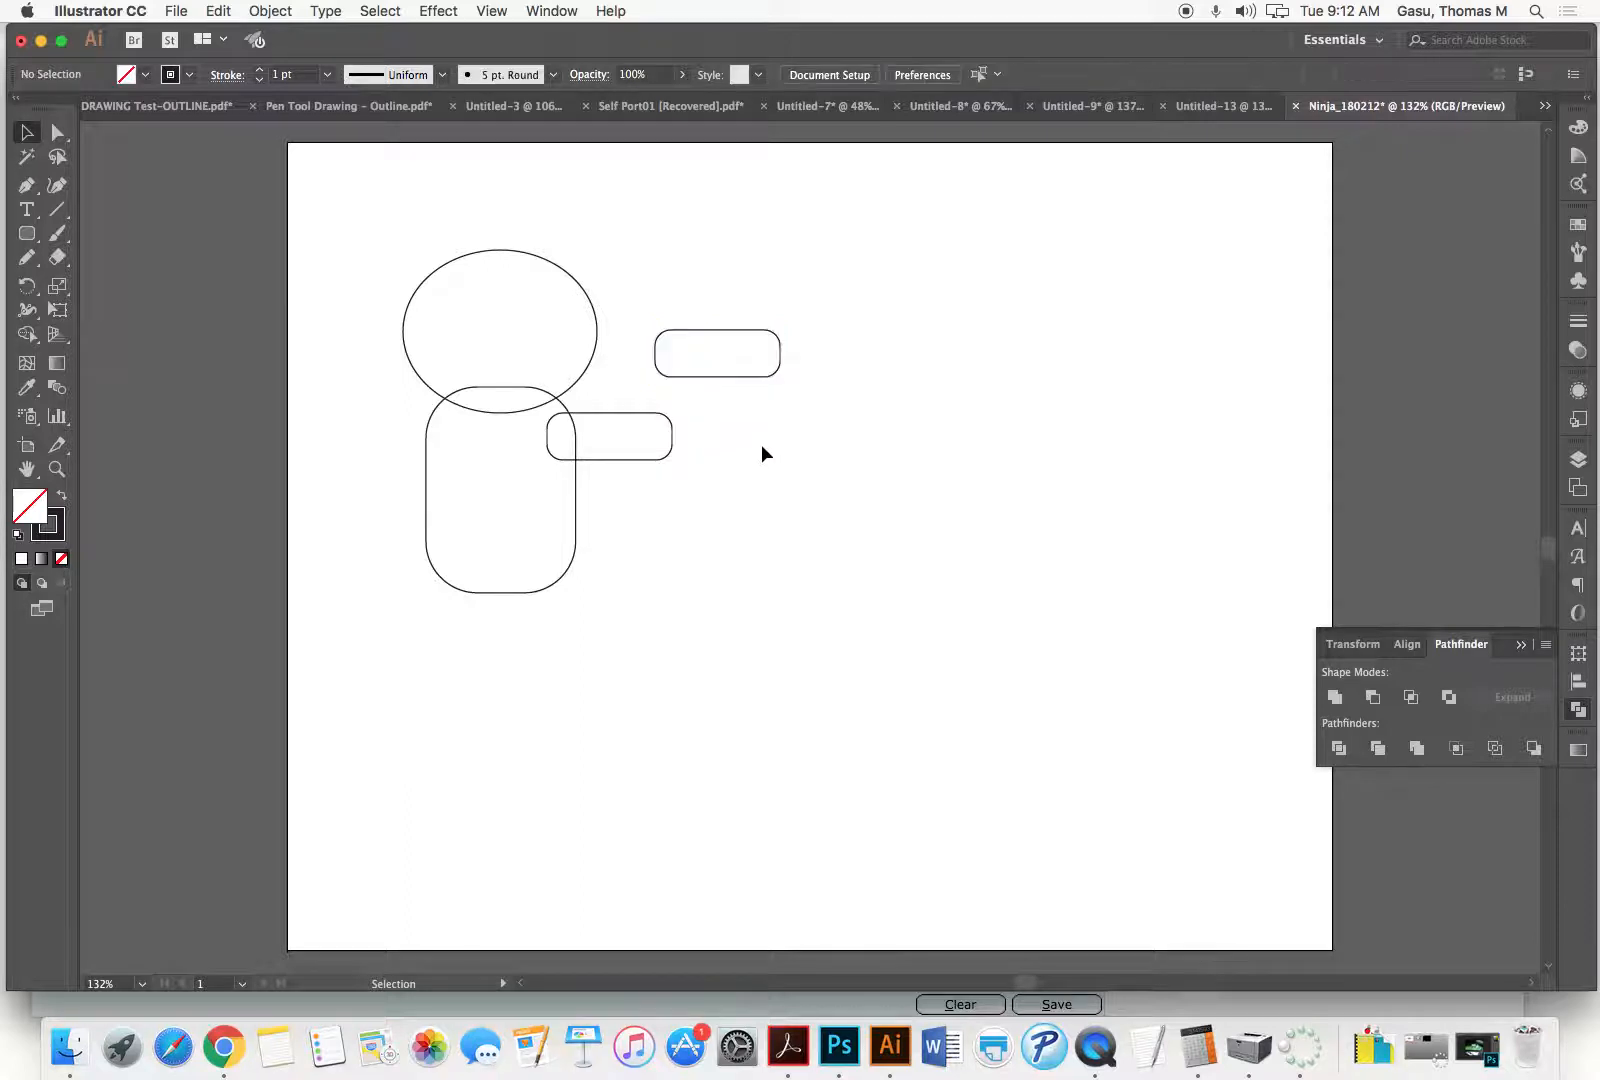
{"action": "left_click", "coordinate": [760, 381]}
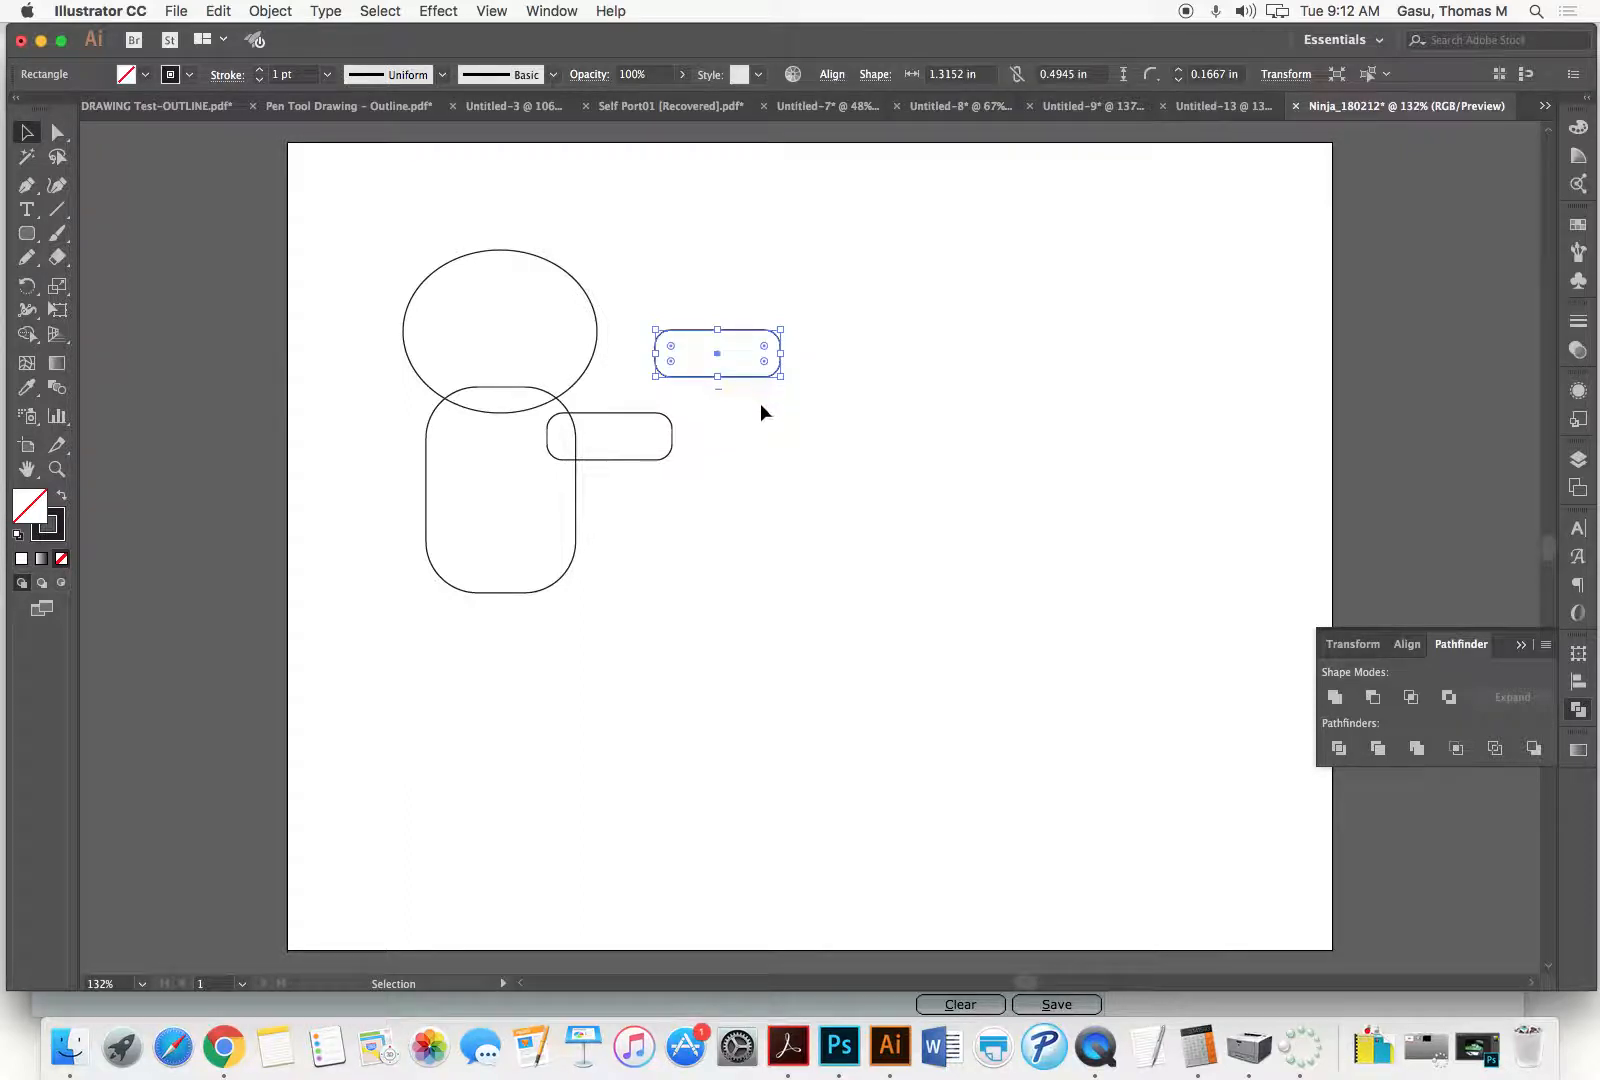
{"action": "left_click_drag", "start_coordinate": [790, 351], "coordinate": [715, 283]}
{"action": "left_click_drag", "start_coordinate": [729, 414], "coordinate": [660, 457]}
{"action": "left_click", "coordinate": [748, 426]}
{"action": "left_click", "coordinate": [760, 490]}
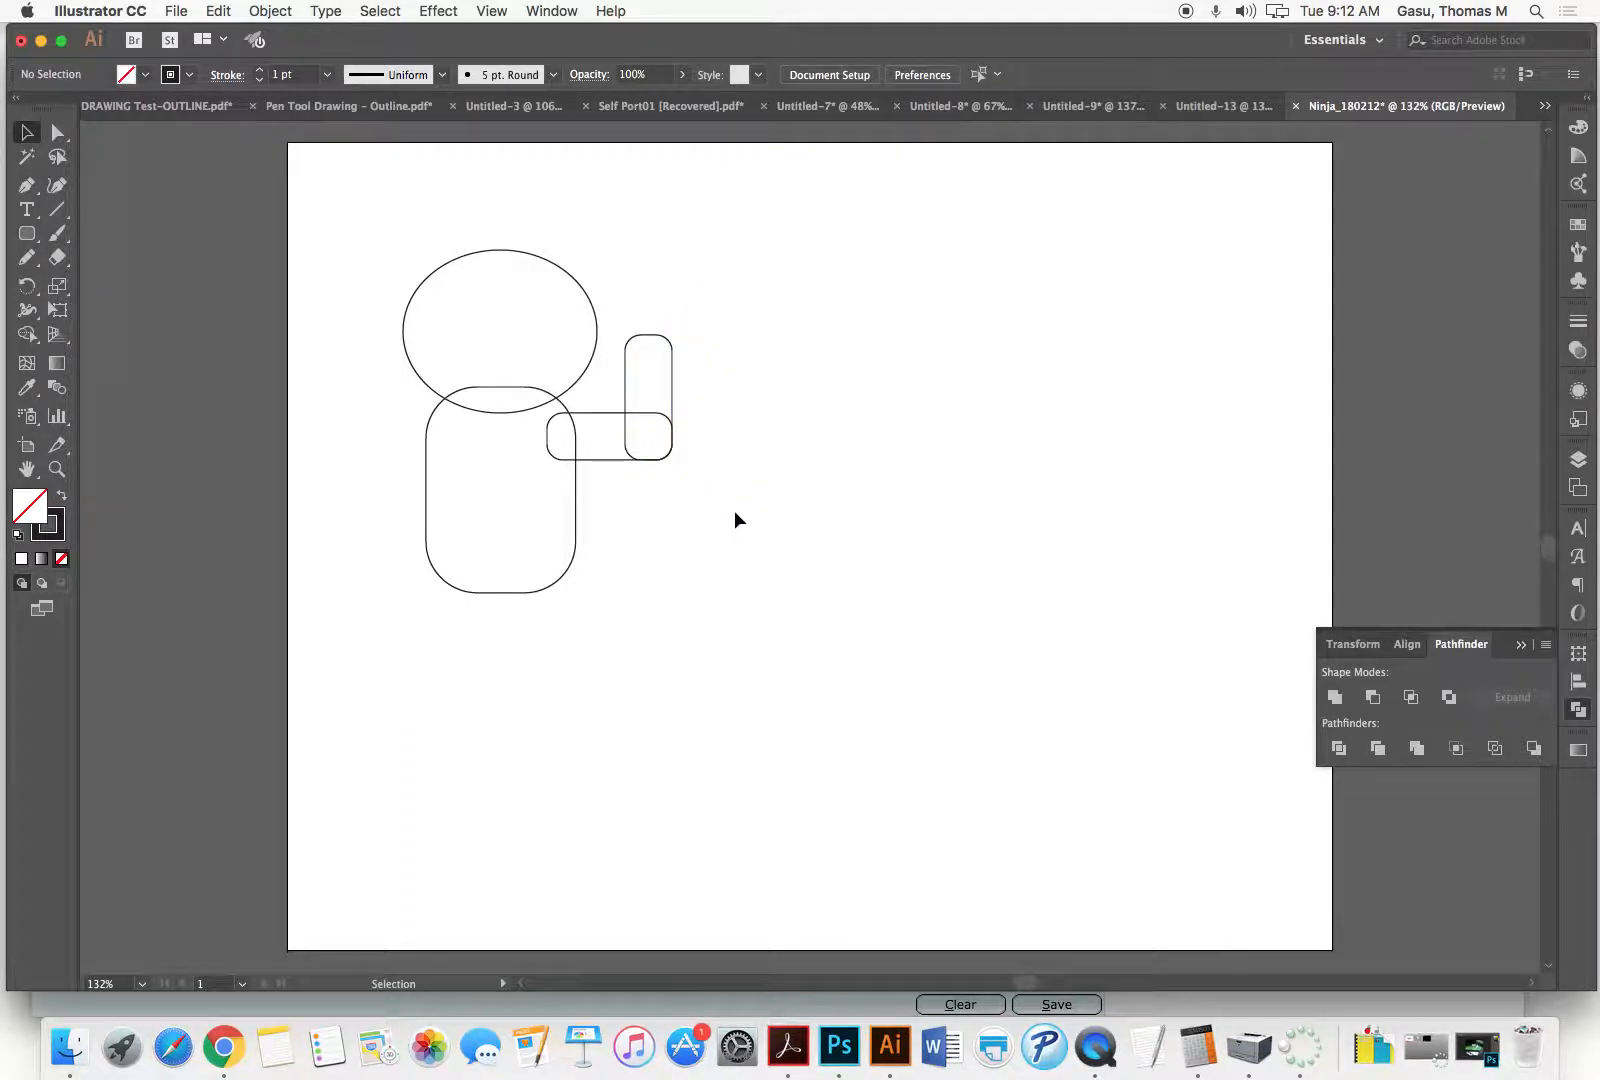
Step: Copy both arm pieces together and paste the duplicate in the open area to the right of the body
{"action": "left_click_drag", "start_coordinate": [746, 362], "coordinate": [605, 490]}
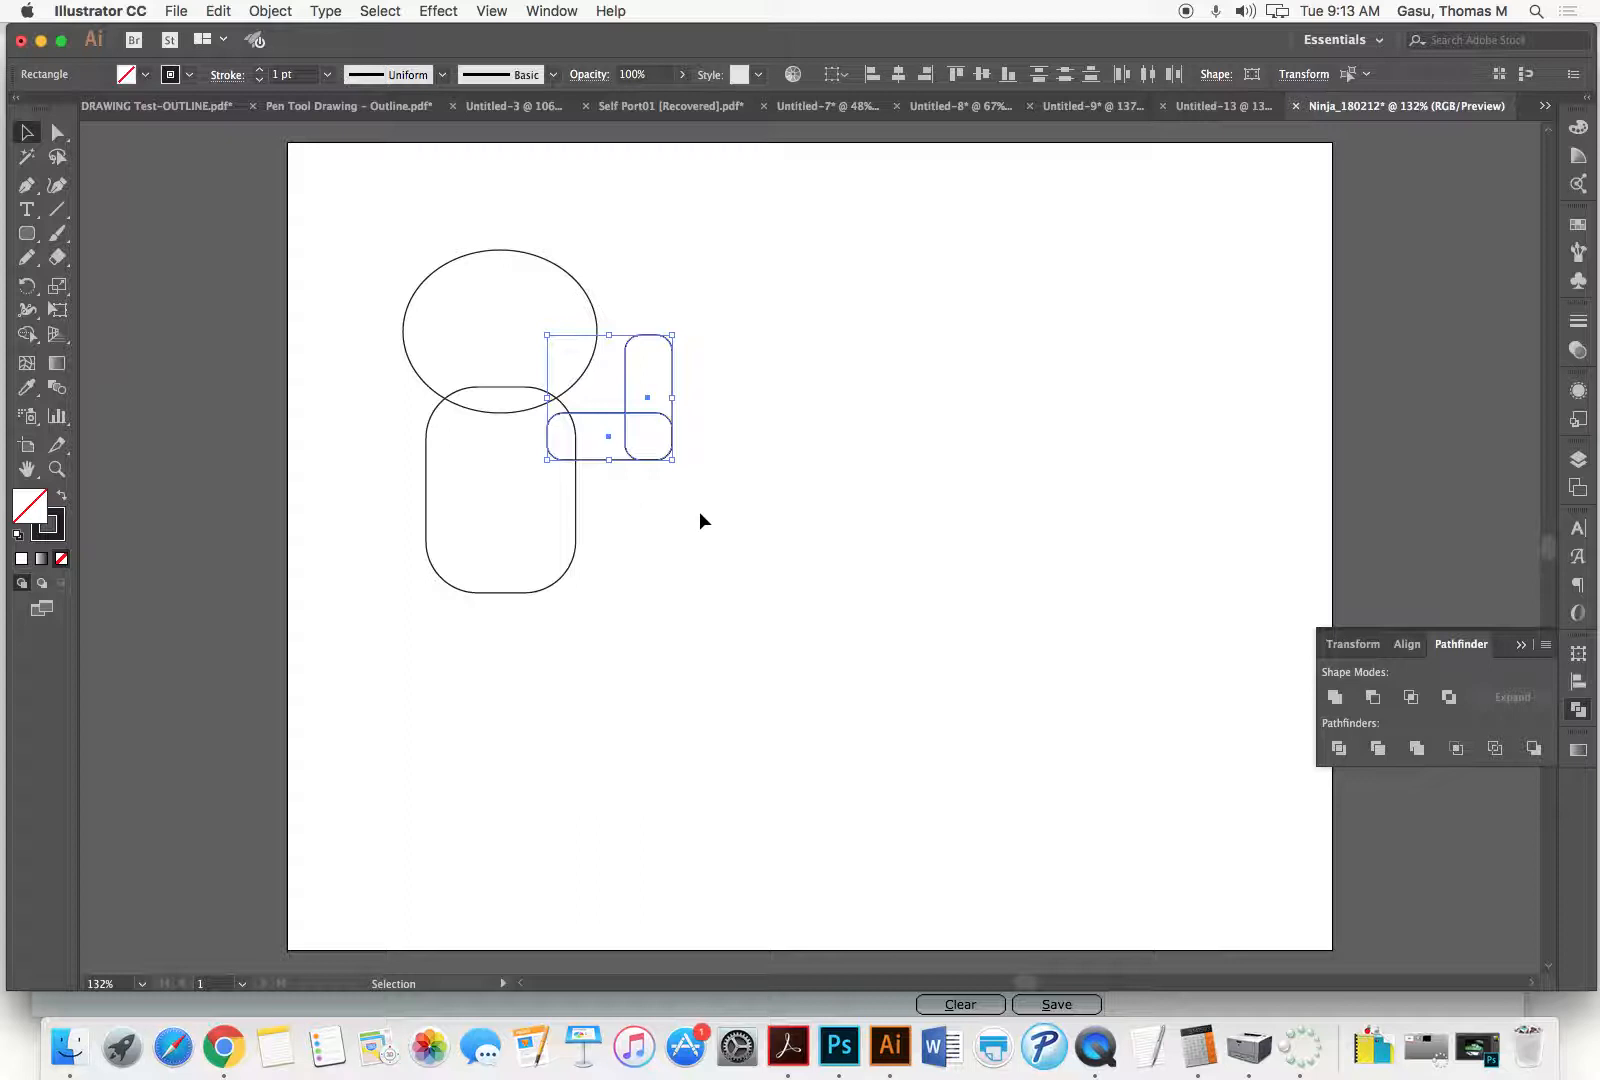
{"action": "key", "text": "a"}
{"action": "key", "text": "v"}
{"action": "key", "text": "a"}
{"action": "key", "text": "super+v"}
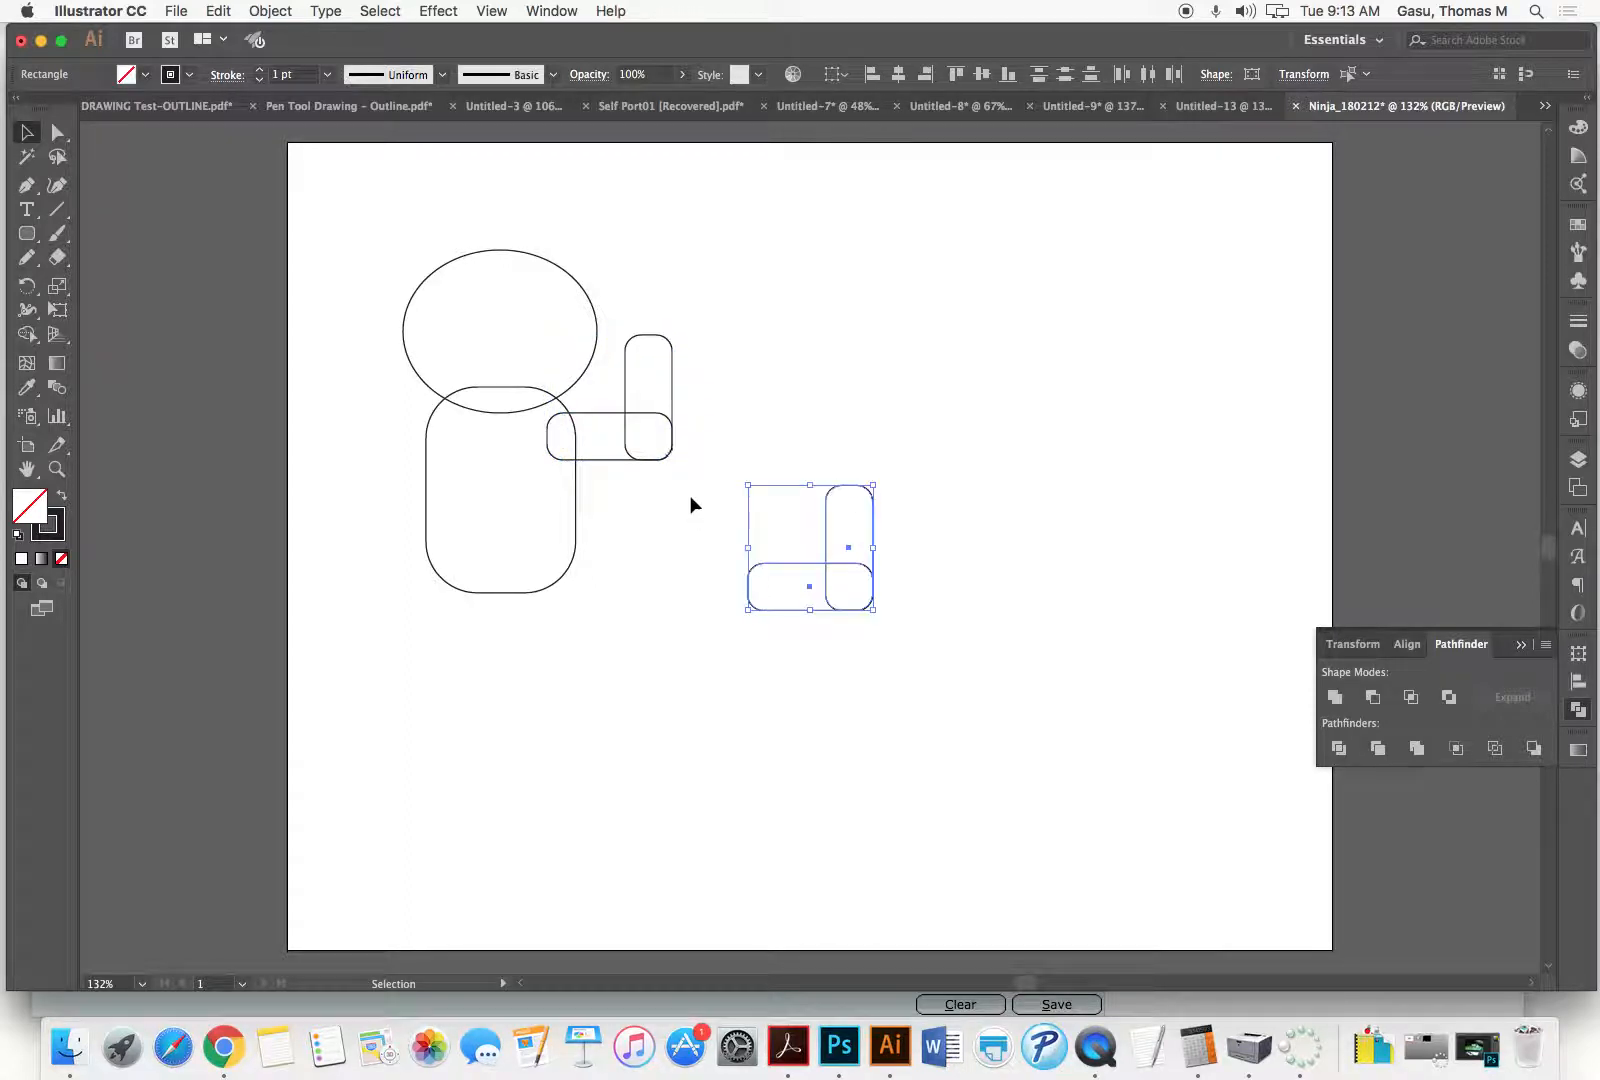
{"action": "right_click", "coordinate": [825, 575]}
{"action": "mouse_move", "coordinate": [924, 840]}
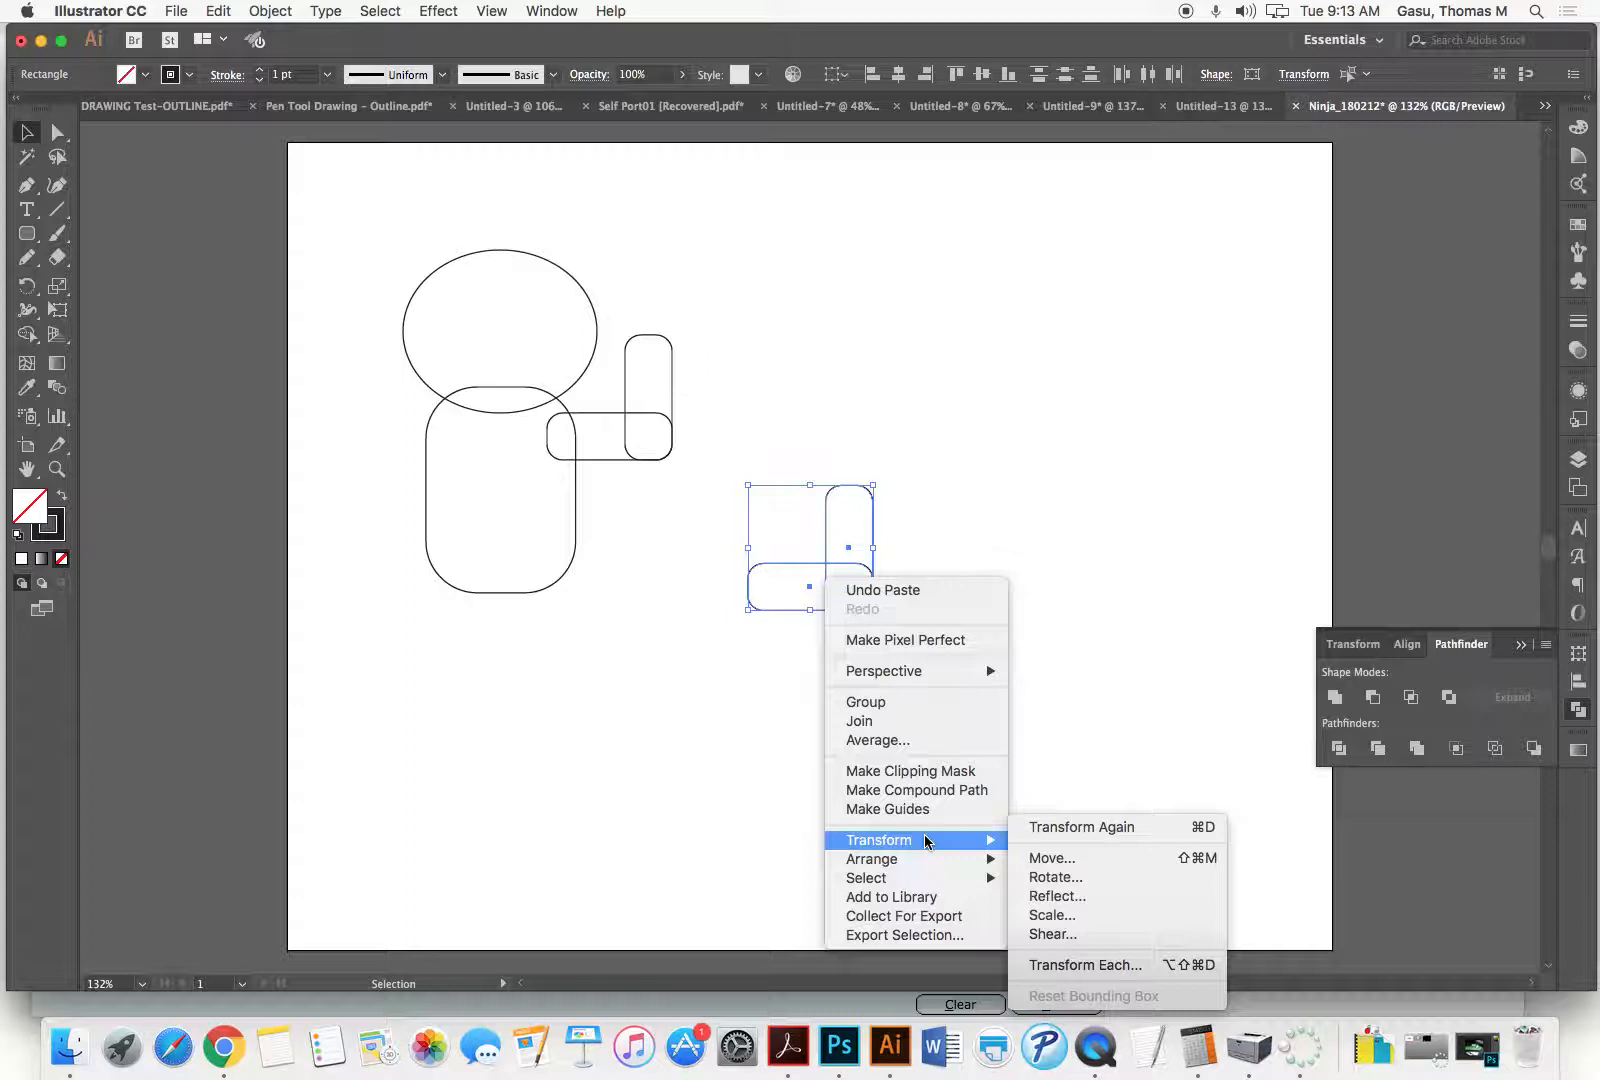
{"action": "left_click", "coordinate": [910, 550]}
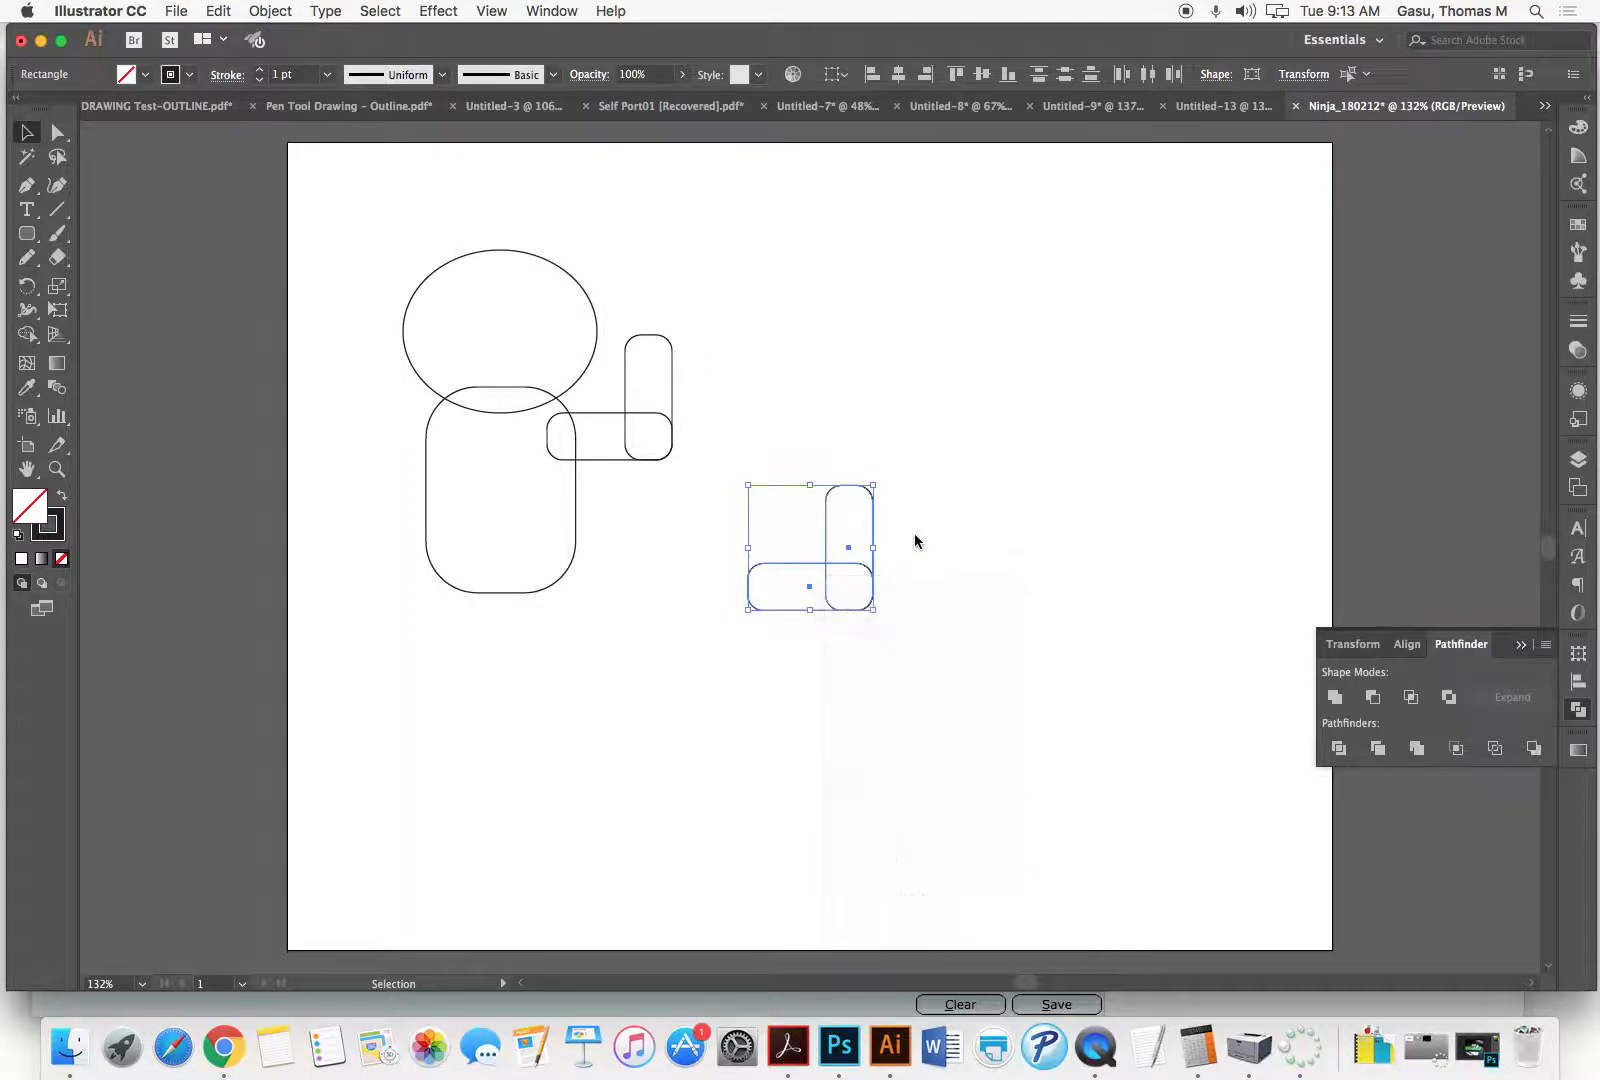
{"action": "left_click", "coordinate": [925, 520]}
{"action": "left_click_drag", "start_coordinate": [797, 478], "coordinate": [893, 650]}
{"action": "right_click", "coordinate": [861, 612]}
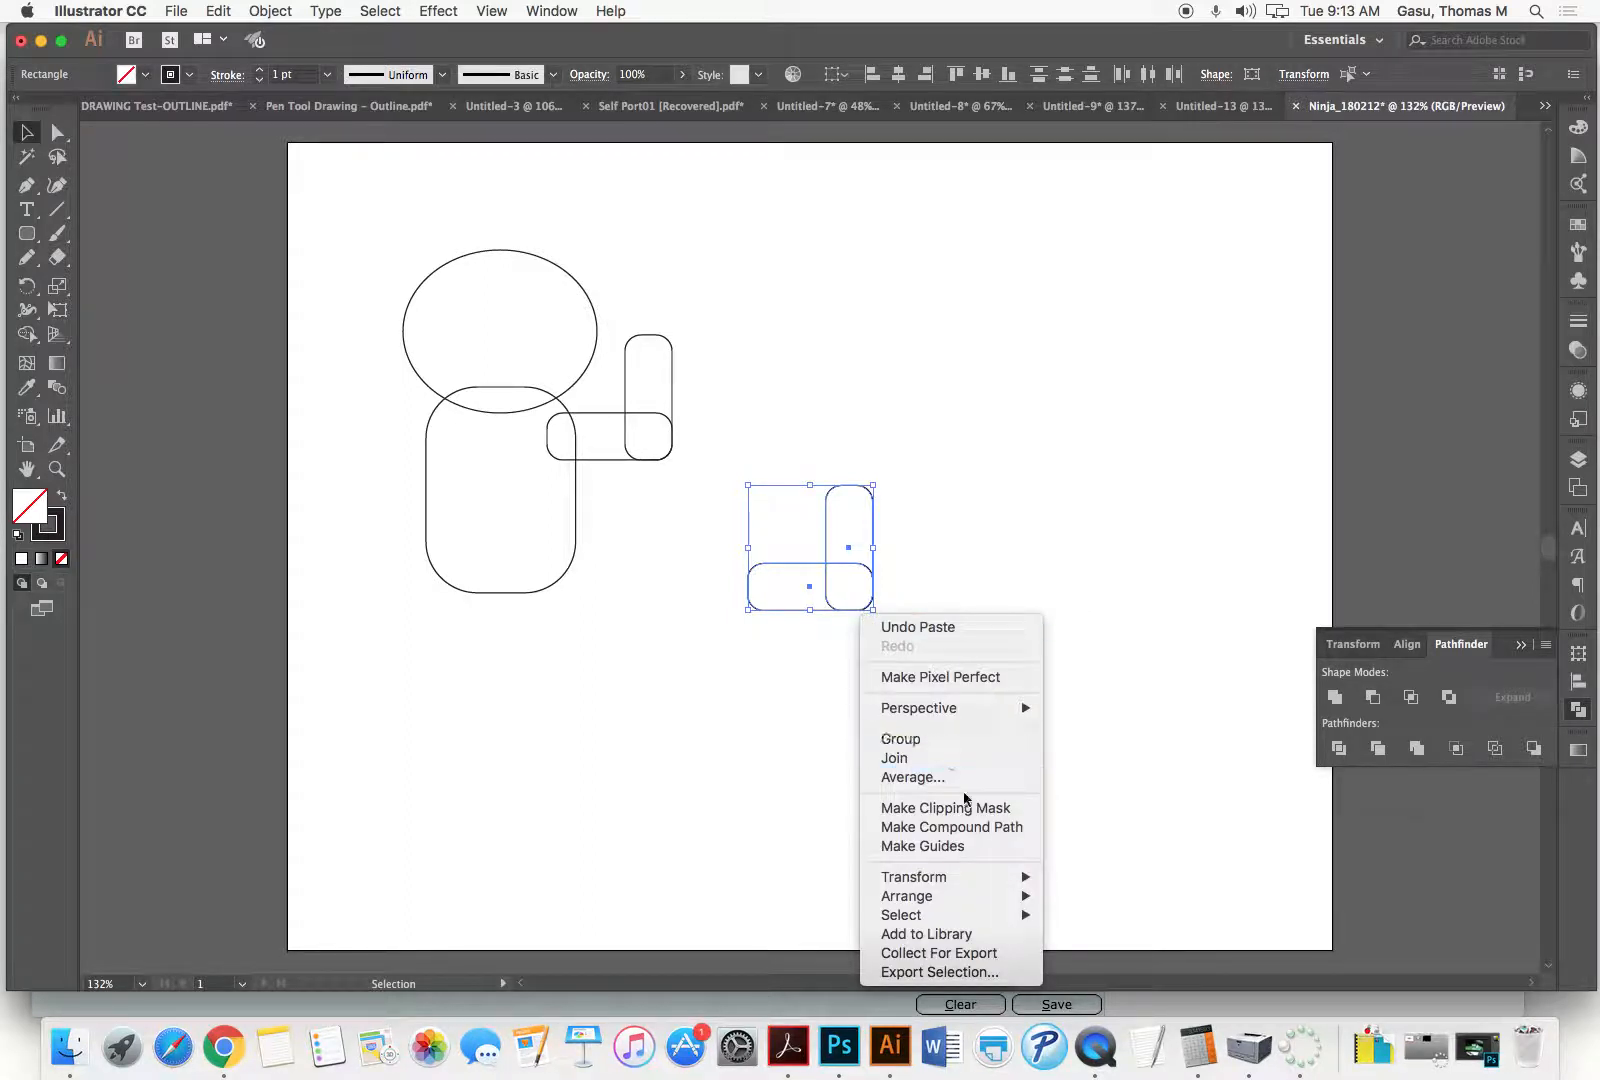
{"action": "mouse_move", "coordinate": [939, 906]}
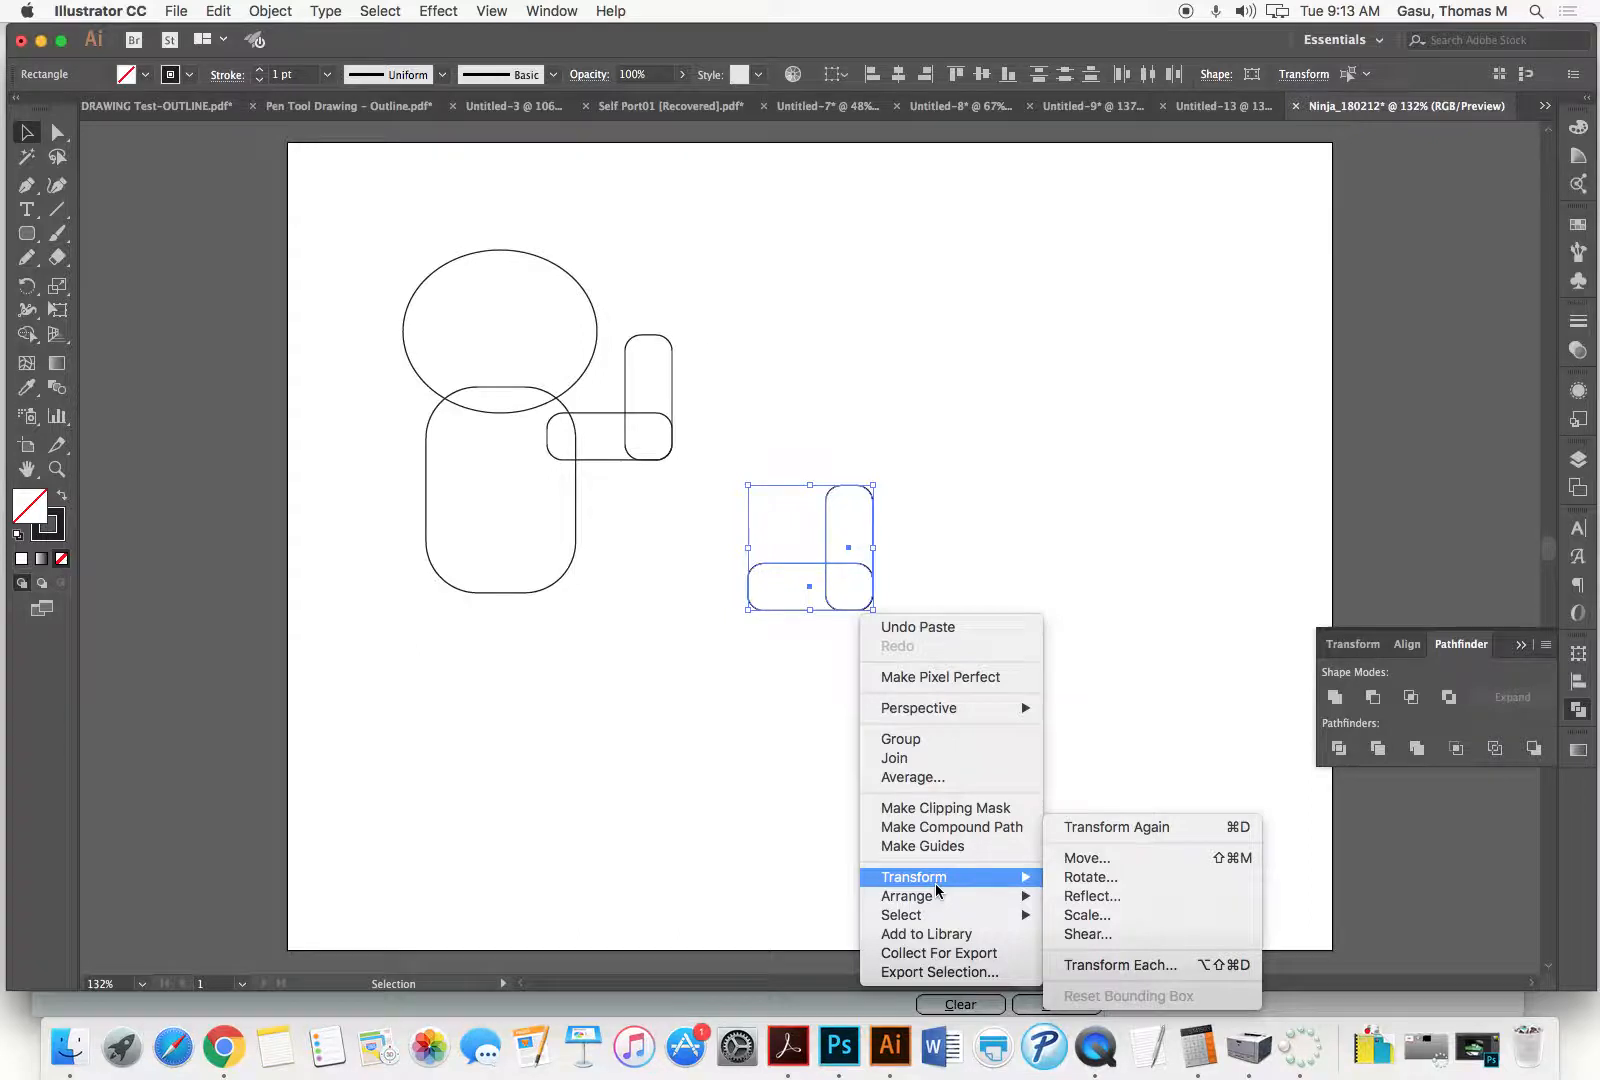
{"action": "left_click", "coordinate": [800, 386]}
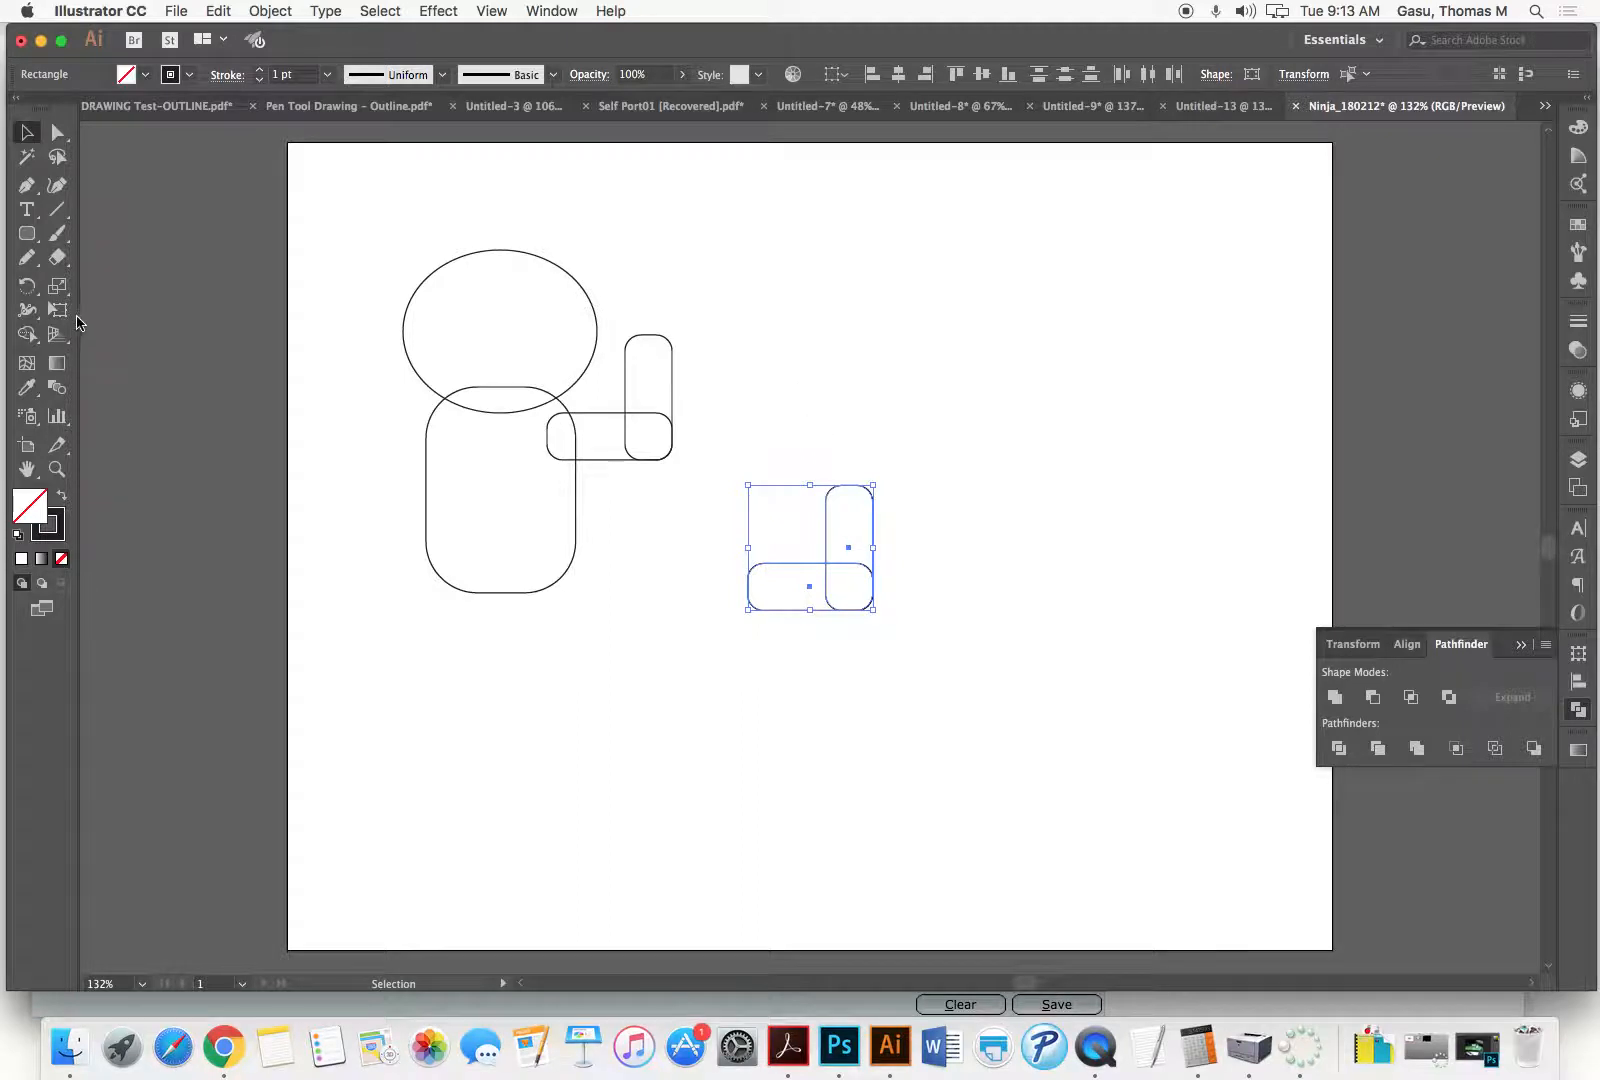
Step: Draw a square-cornered rectangle about 2.17 by 1.13 in above the pasted arm pieces with the Rectangle tool
{"action": "left_click", "coordinate": [29, 236]}
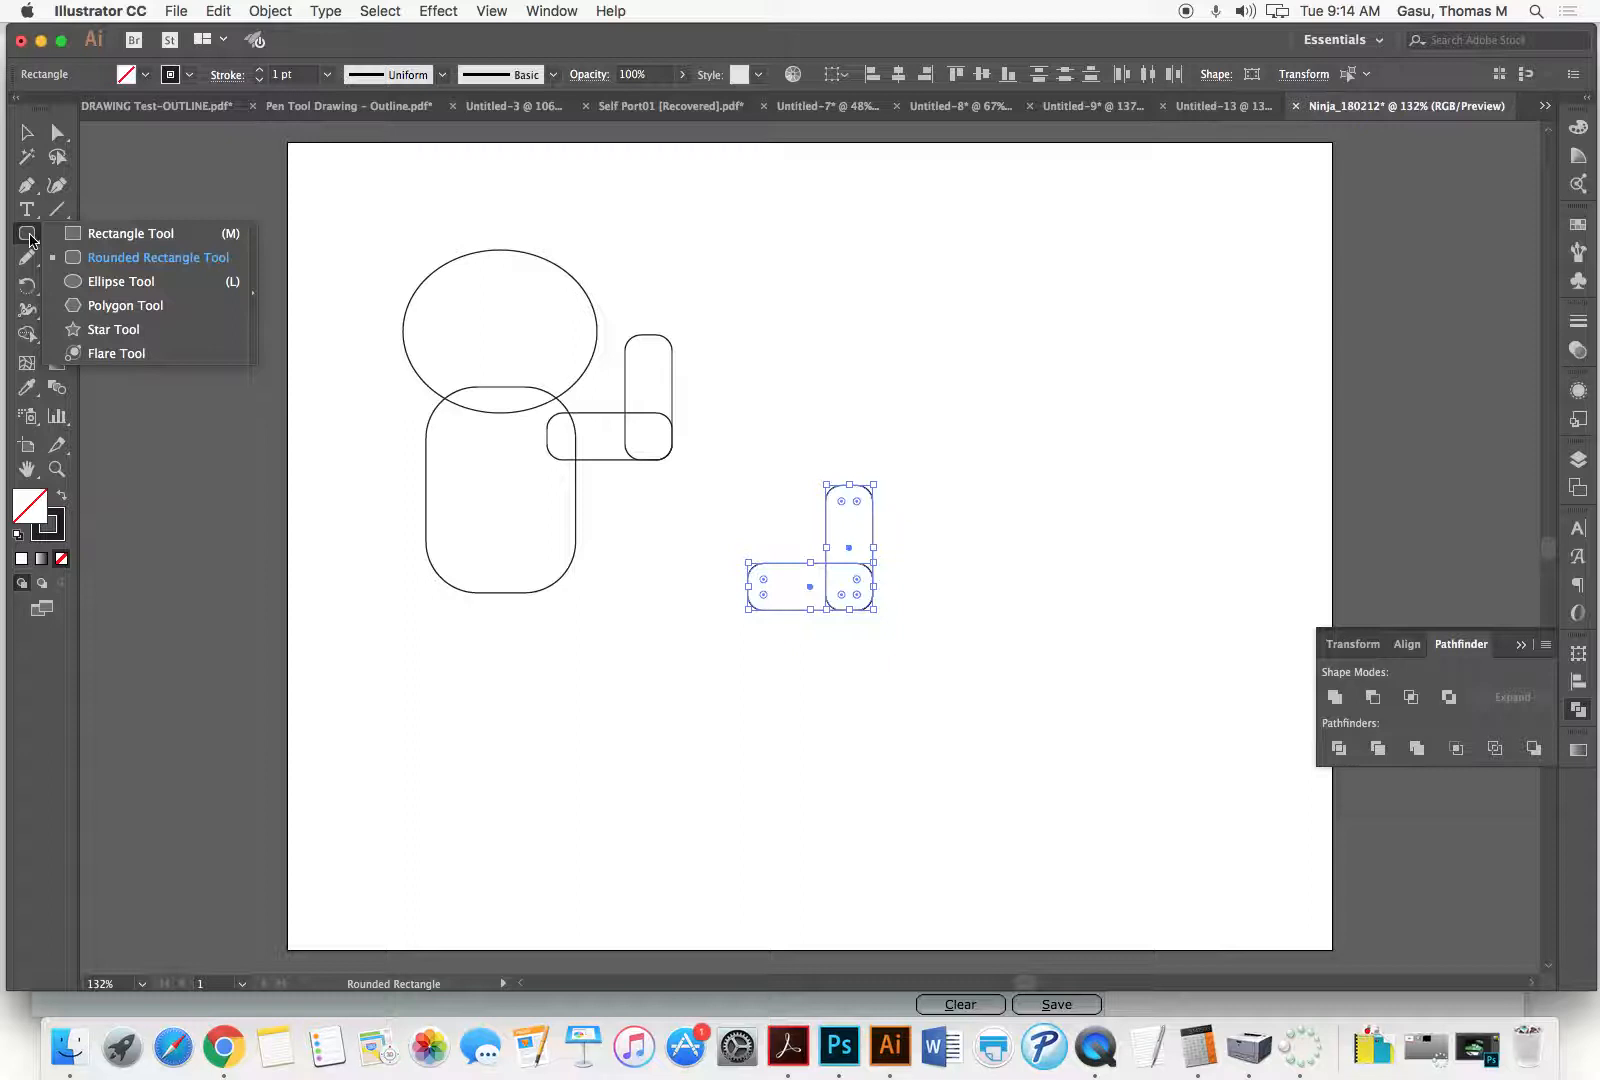
{"action": "left_click", "coordinate": [97, 262]}
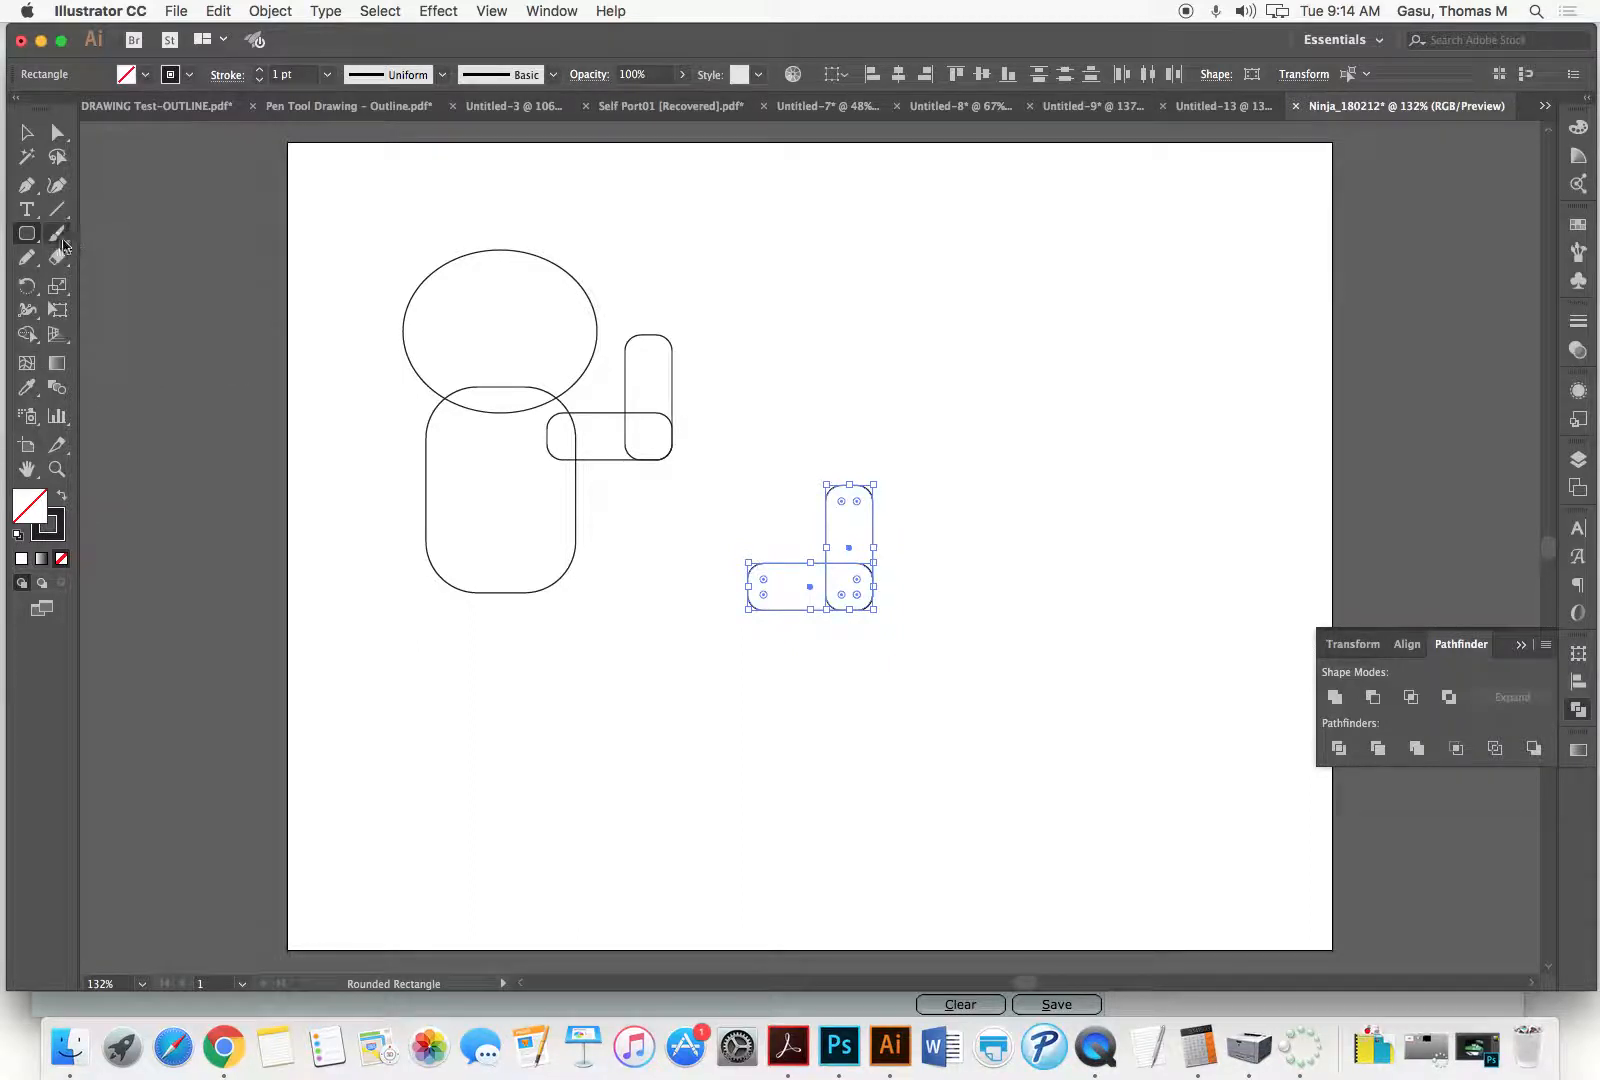
{"action": "left_click", "coordinate": [27, 235]}
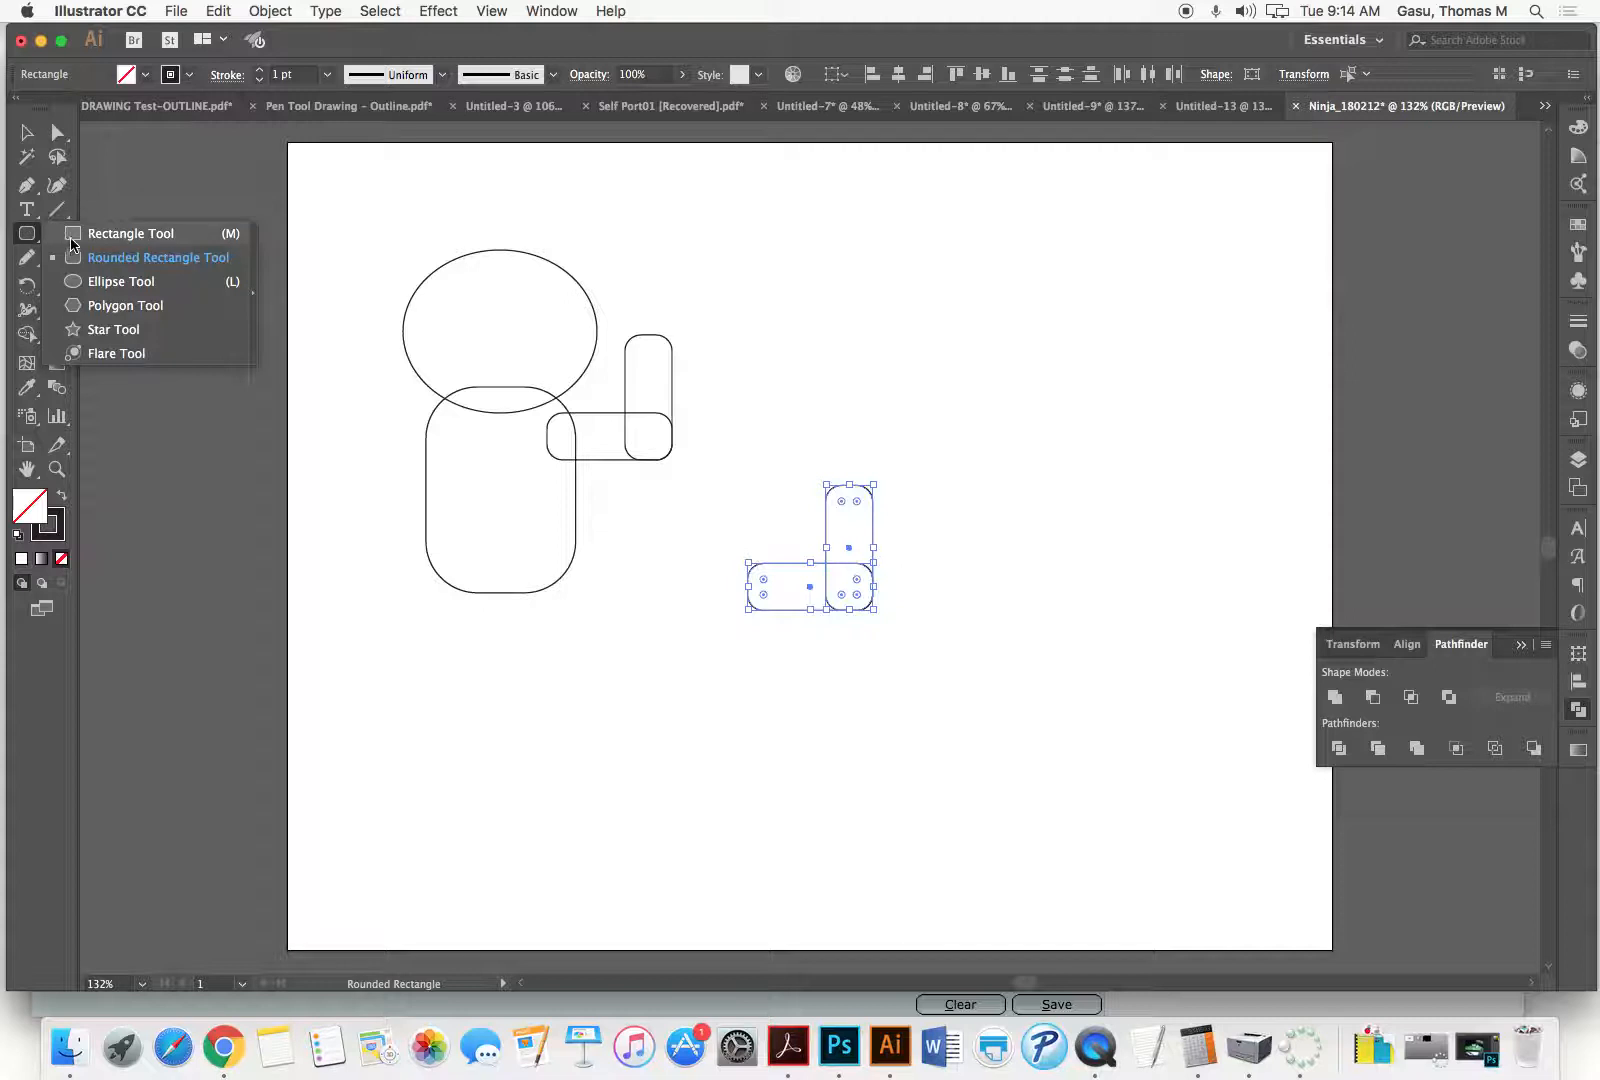
{"action": "left_click", "coordinate": [125, 233]}
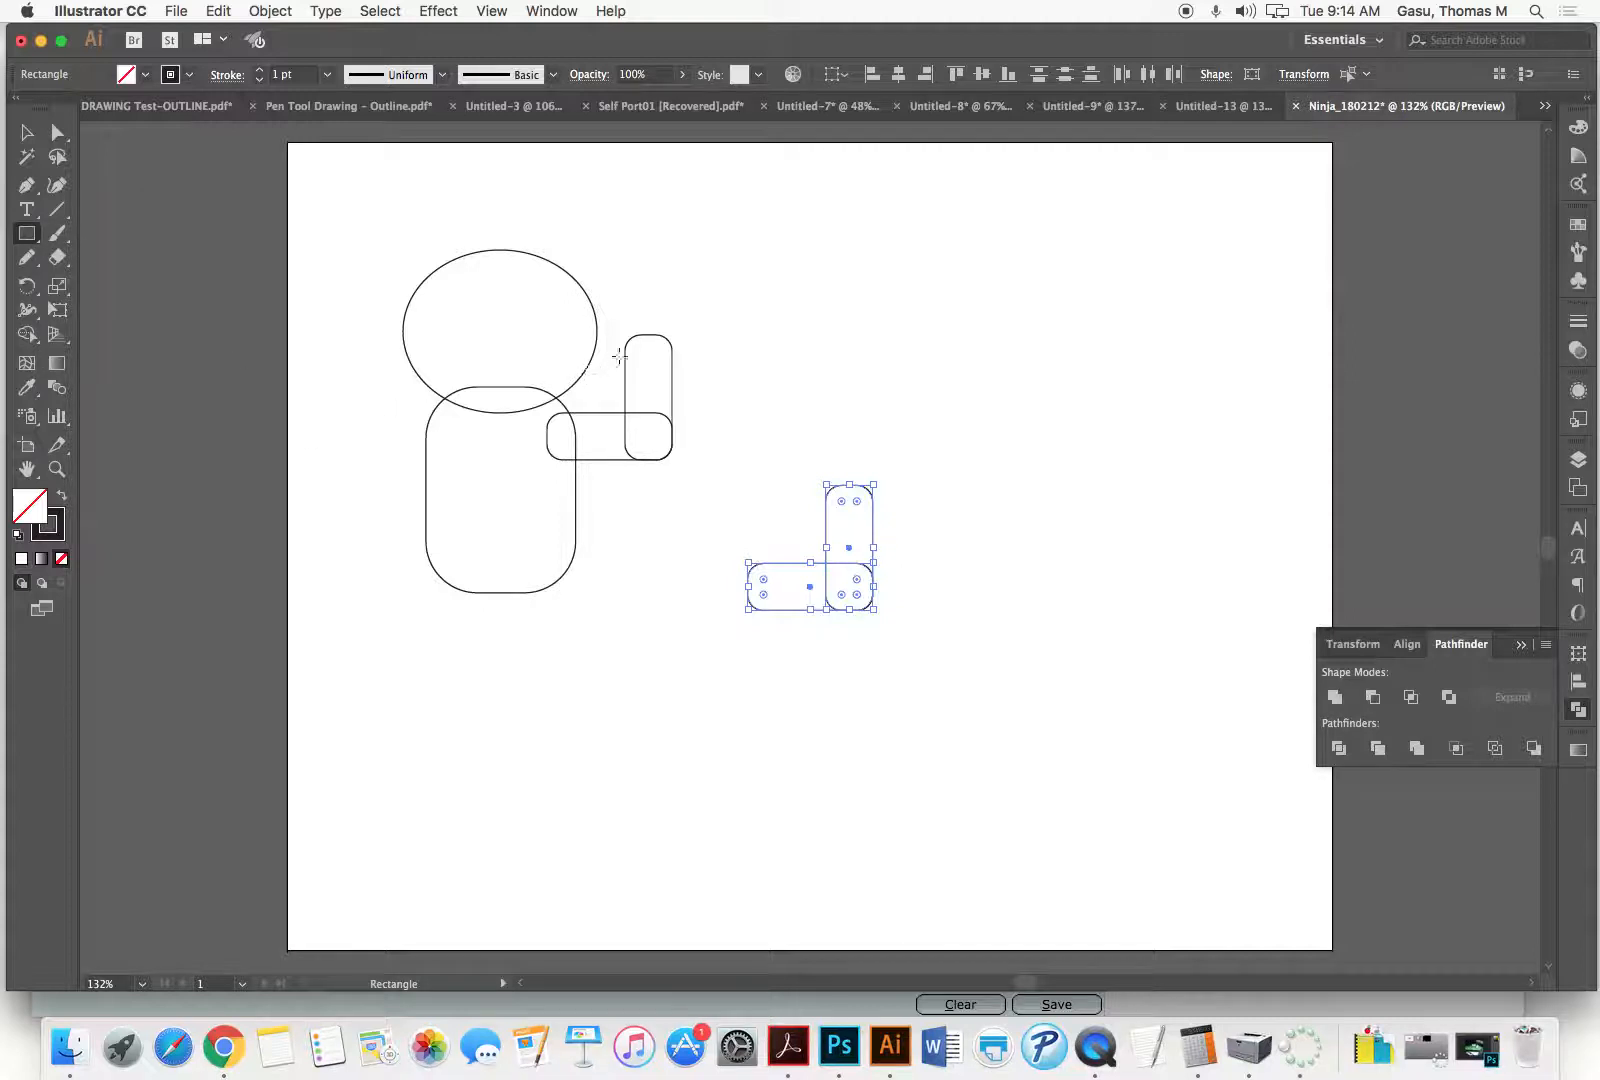
{"action": "left_click_drag", "start_coordinate": [718, 242], "coordinate": [924, 347]}
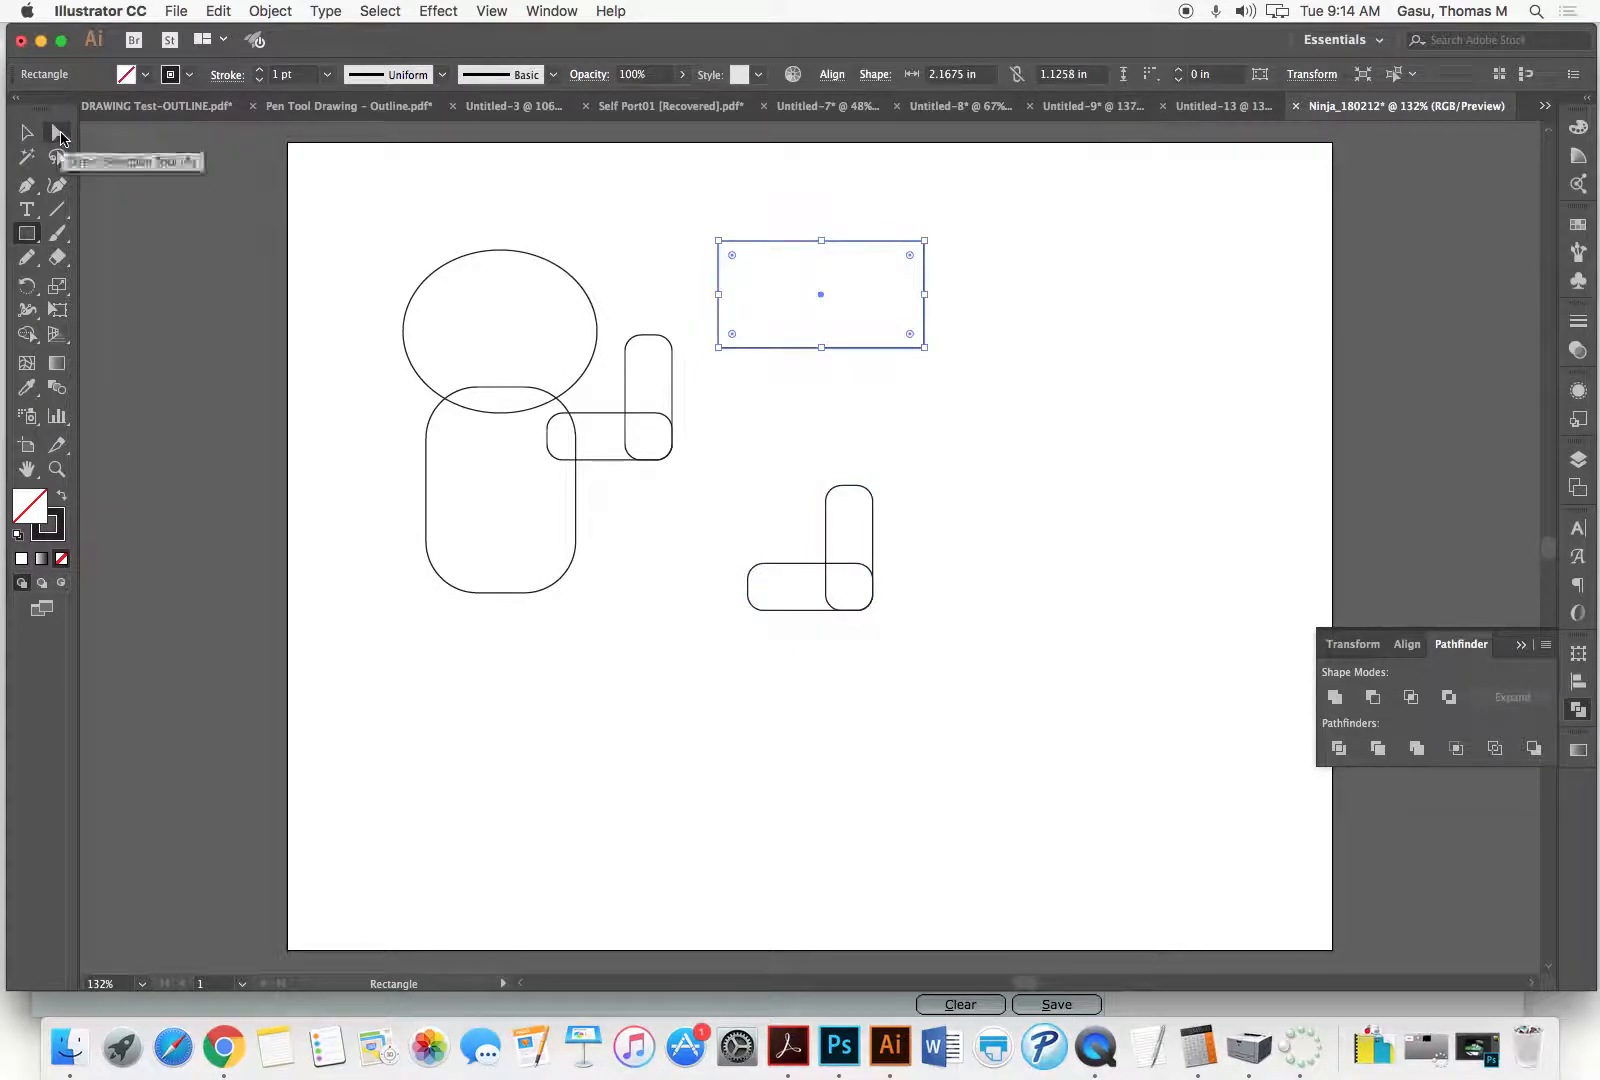
Step: Try rounding the rectangle's corners to about 0.33 in and 0.56 in, and return them to 0 in
{"action": "left_click", "coordinate": [58, 133]}
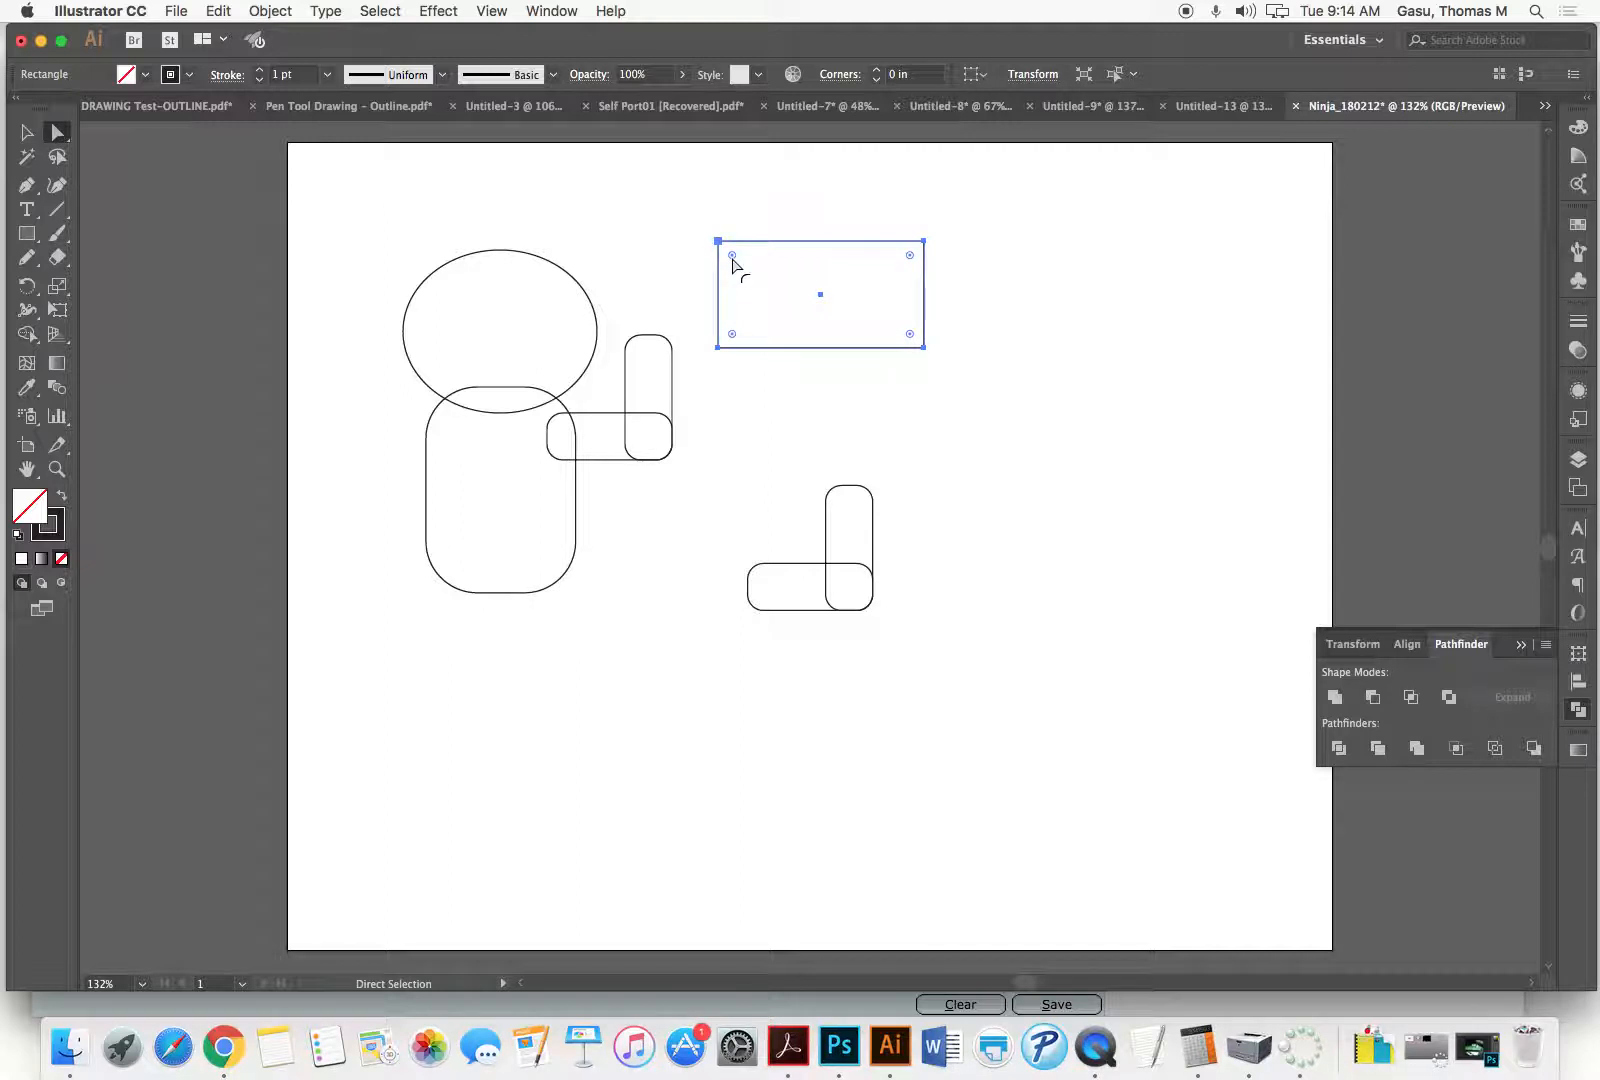
{"action": "mouse_move", "coordinate": [732, 258]}
{"action": "left_mouse_down"}
{"action": "mouse_move", "coordinate": [757, 280]}
{"action": "mouse_move", "coordinate": [744, 268]}
{"action": "left_mouse_up"}
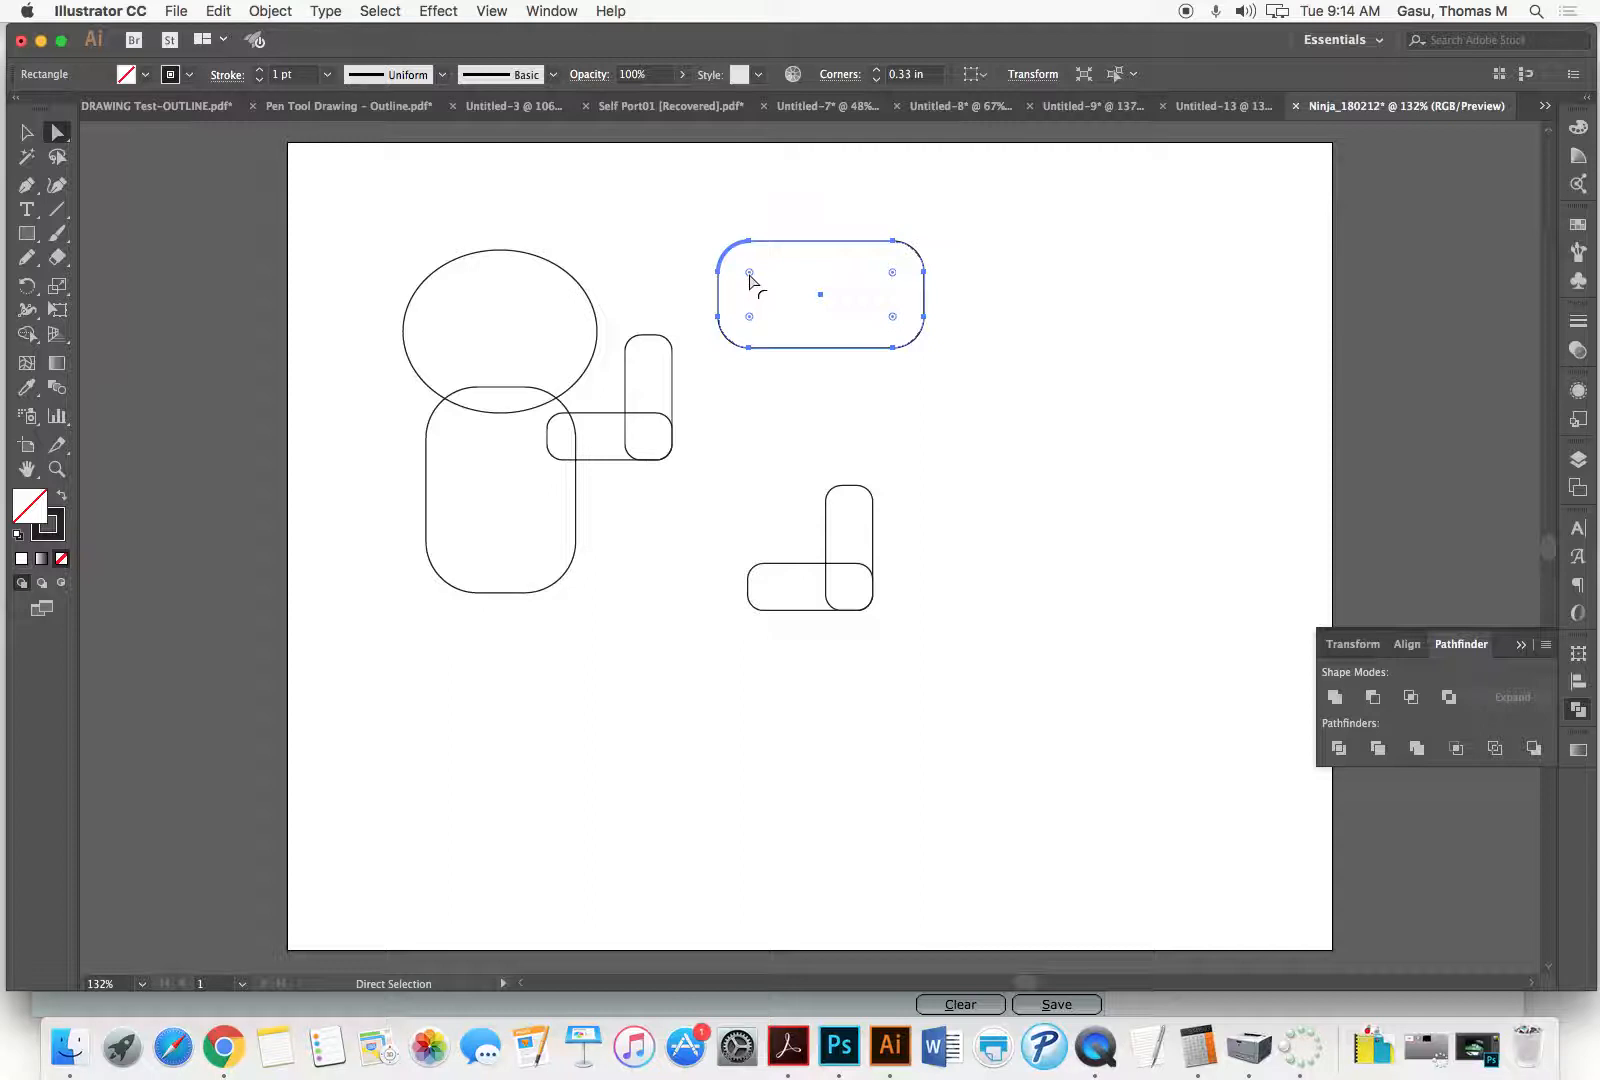
{"action": "left_click_drag", "start_coordinate": [749, 279], "coordinate": [646, 193]}
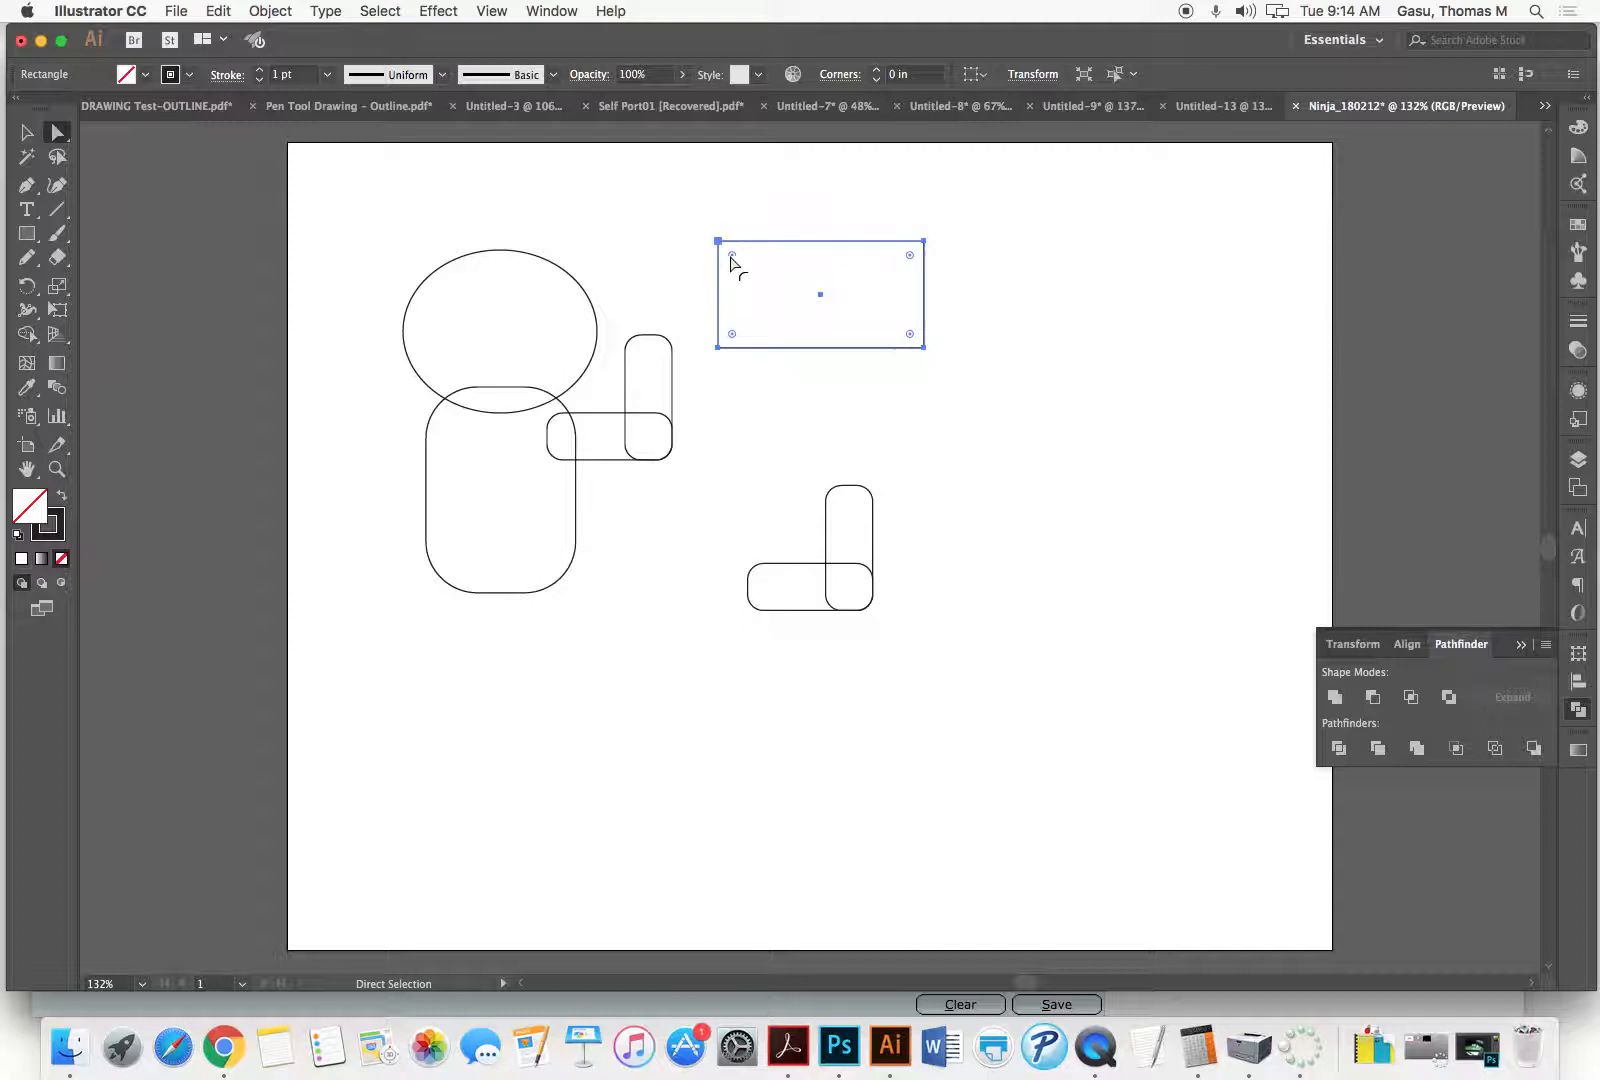
{"action": "left_click_drag", "start_coordinate": [729, 254], "coordinate": [780, 298]}
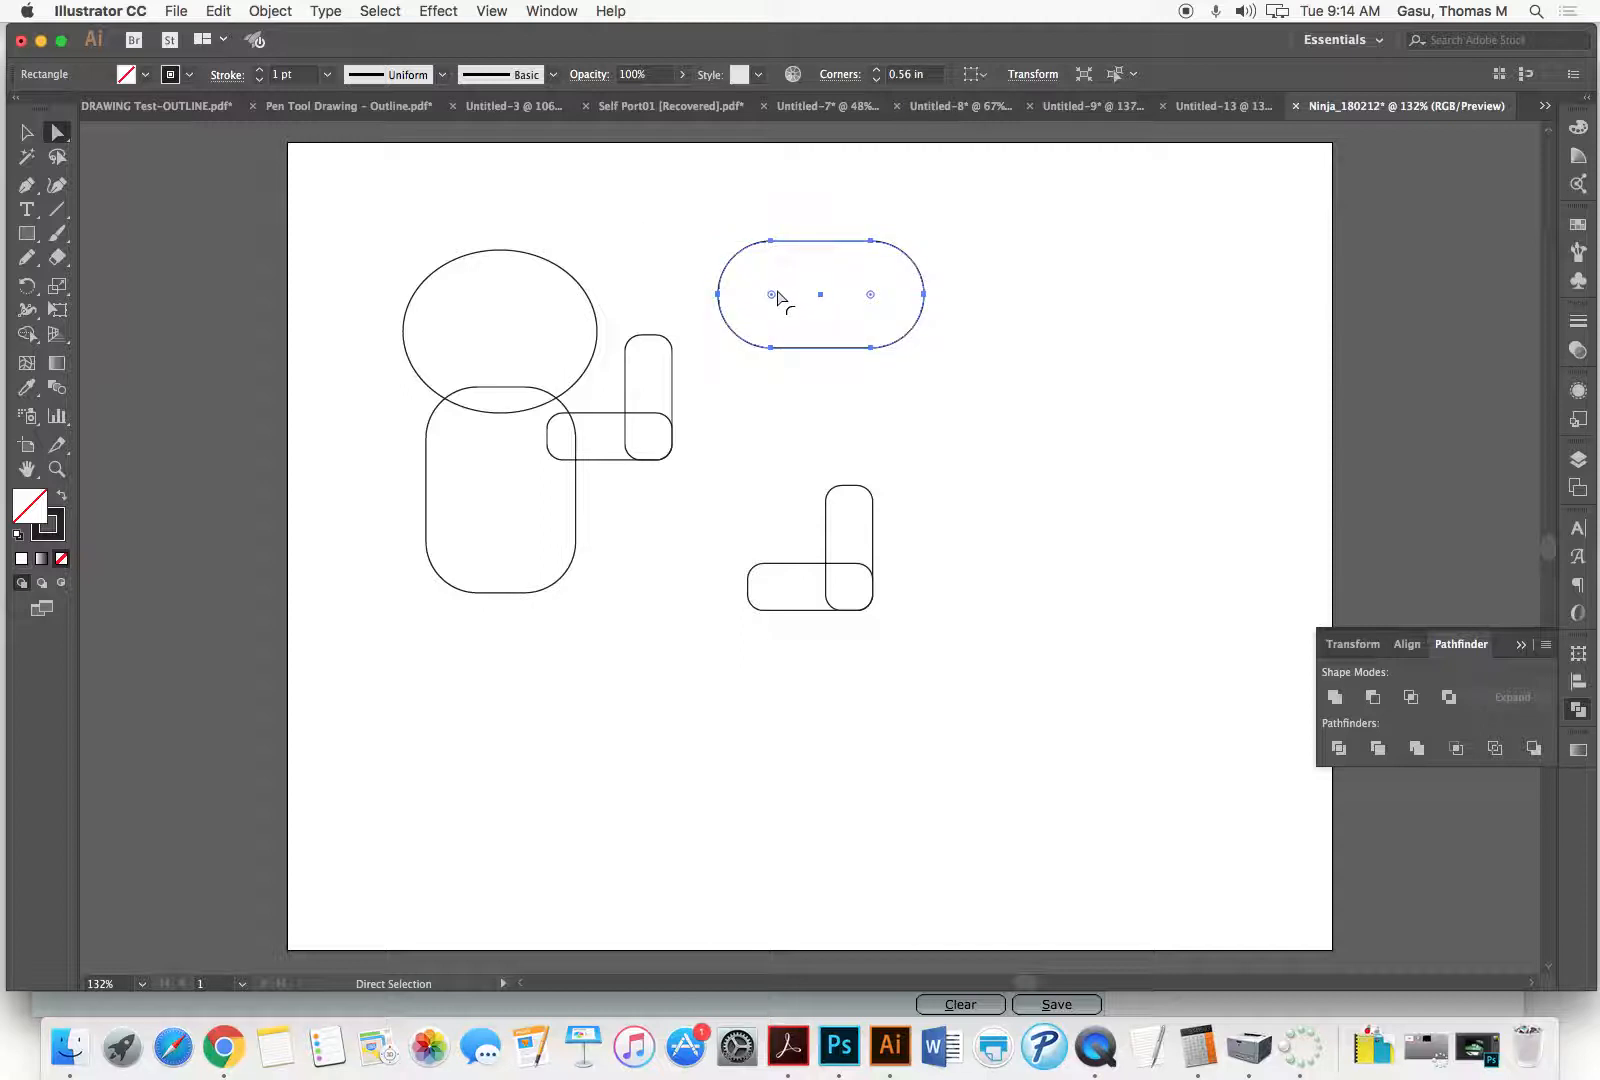
{"action": "left_click_drag", "start_coordinate": [779, 298], "coordinate": [708, 227]}
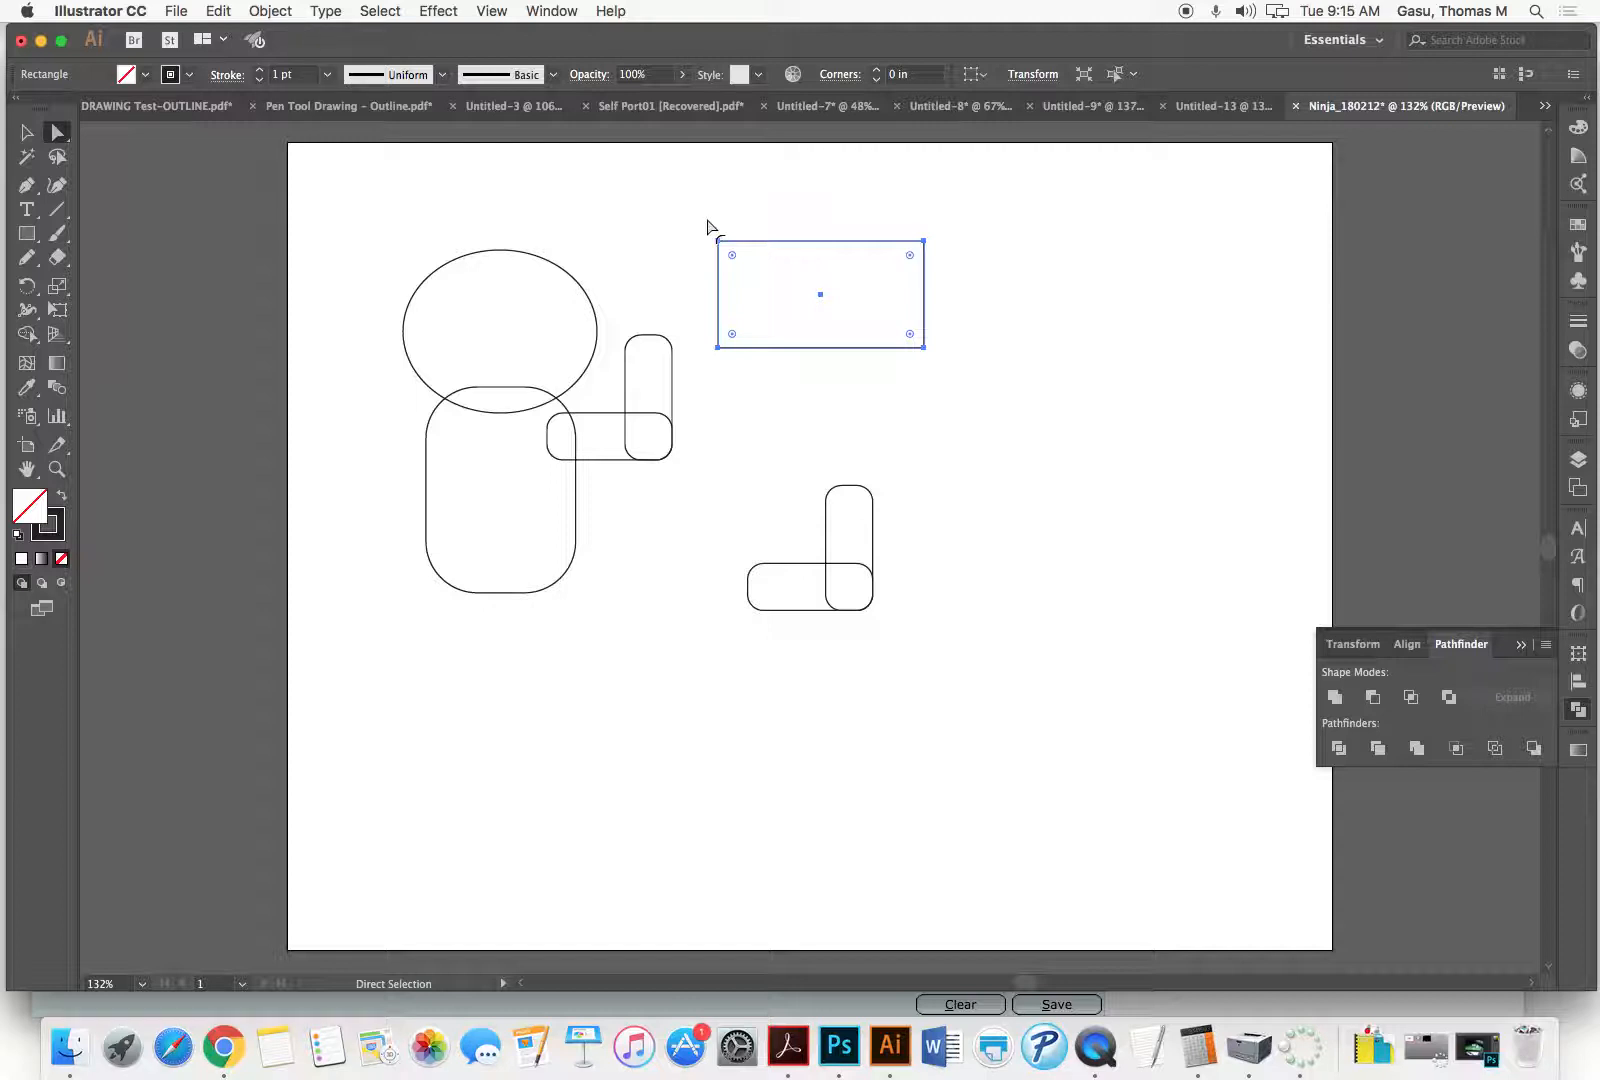
{"action": "left_click", "coordinate": [640, 222]}
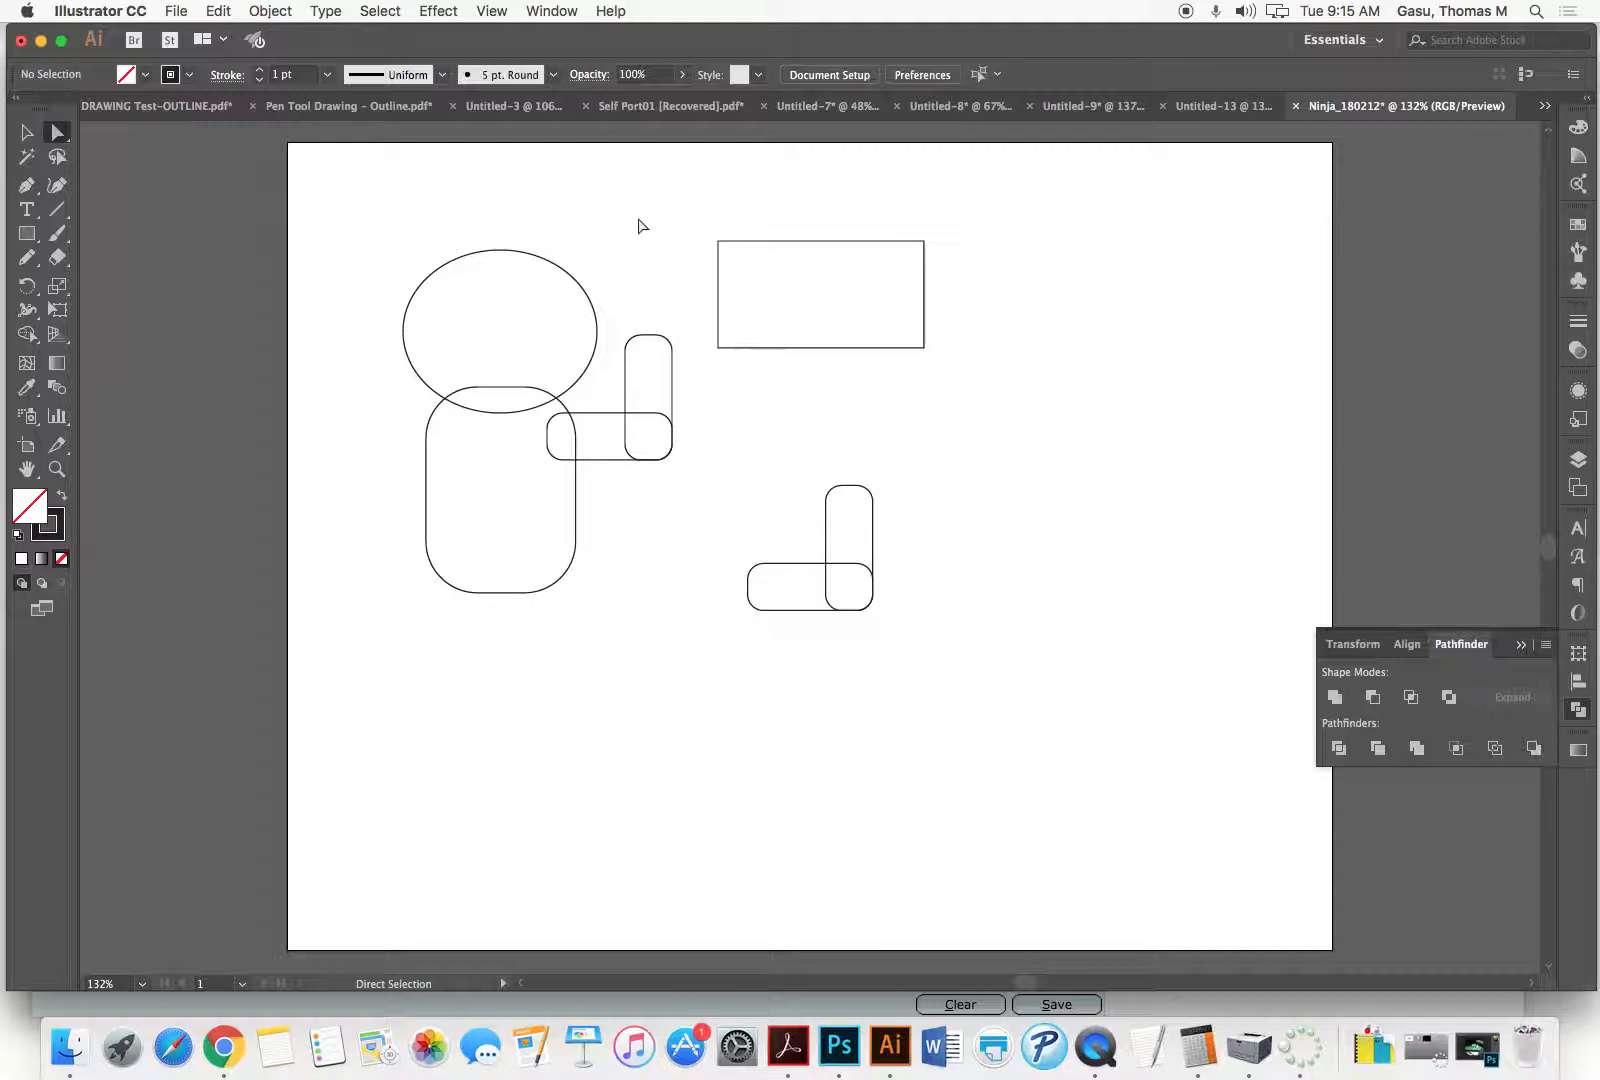
{"action": "left_click_drag", "start_coordinate": [389, 189], "coordinate": [1020, 685]}
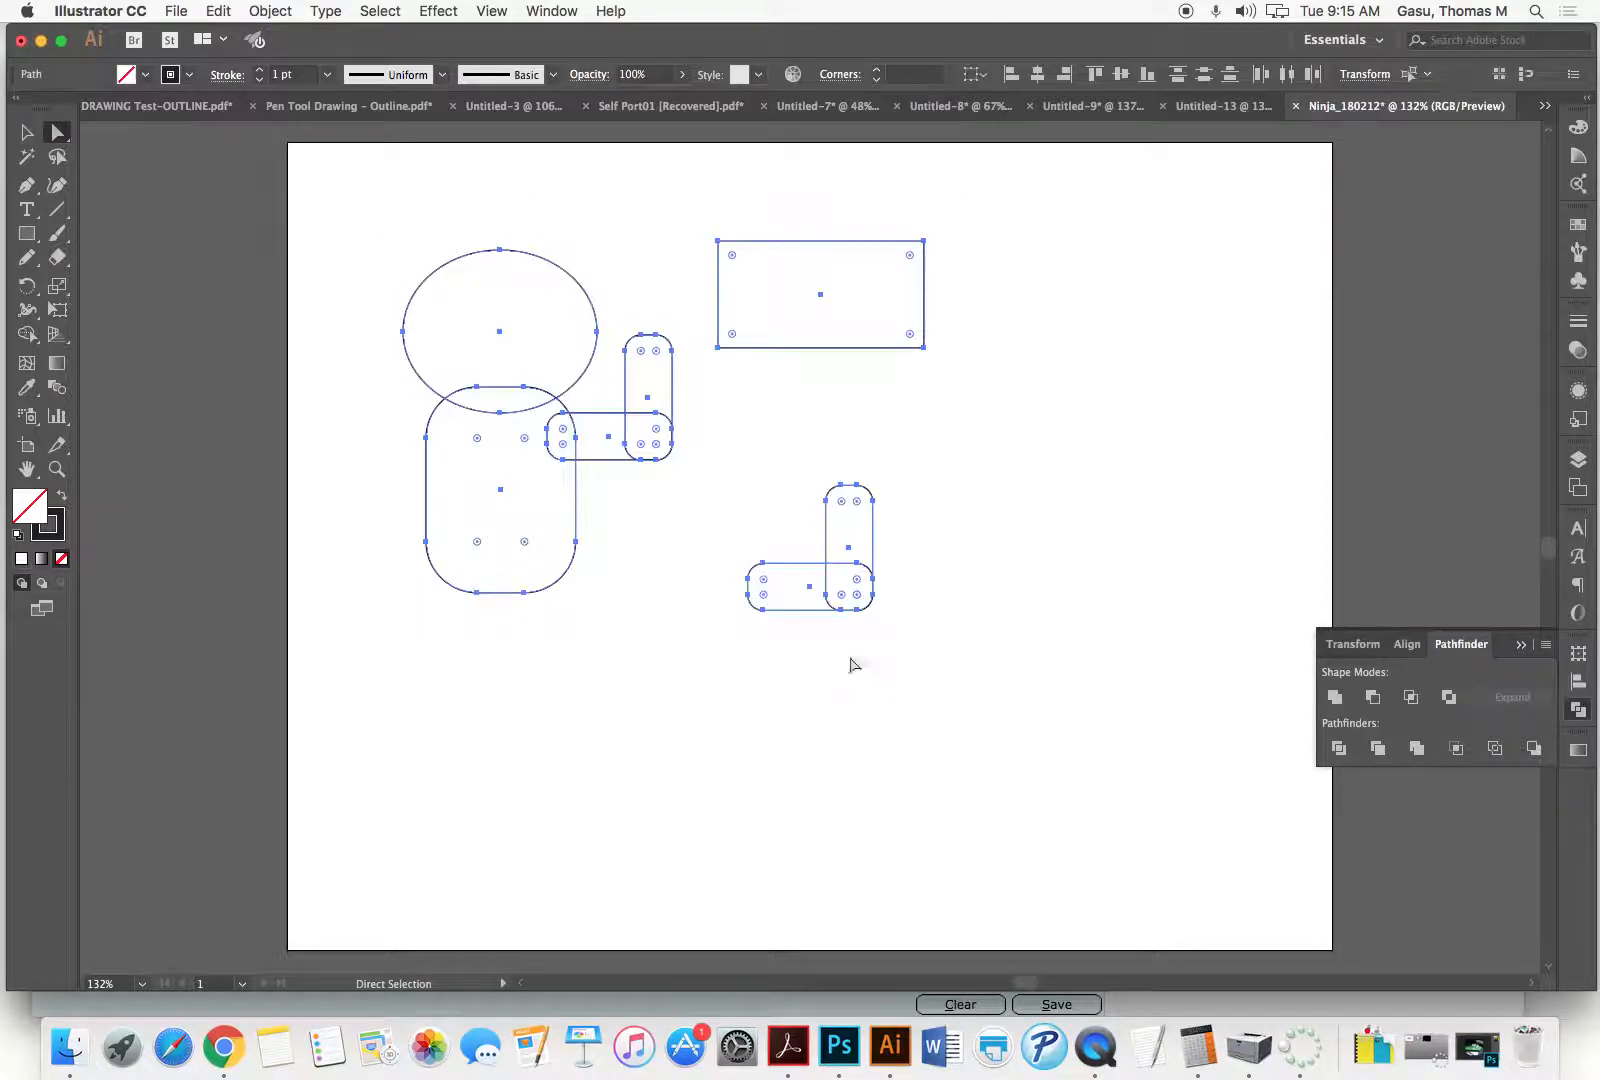
{"action": "double_click", "coordinate": [23, 512]}
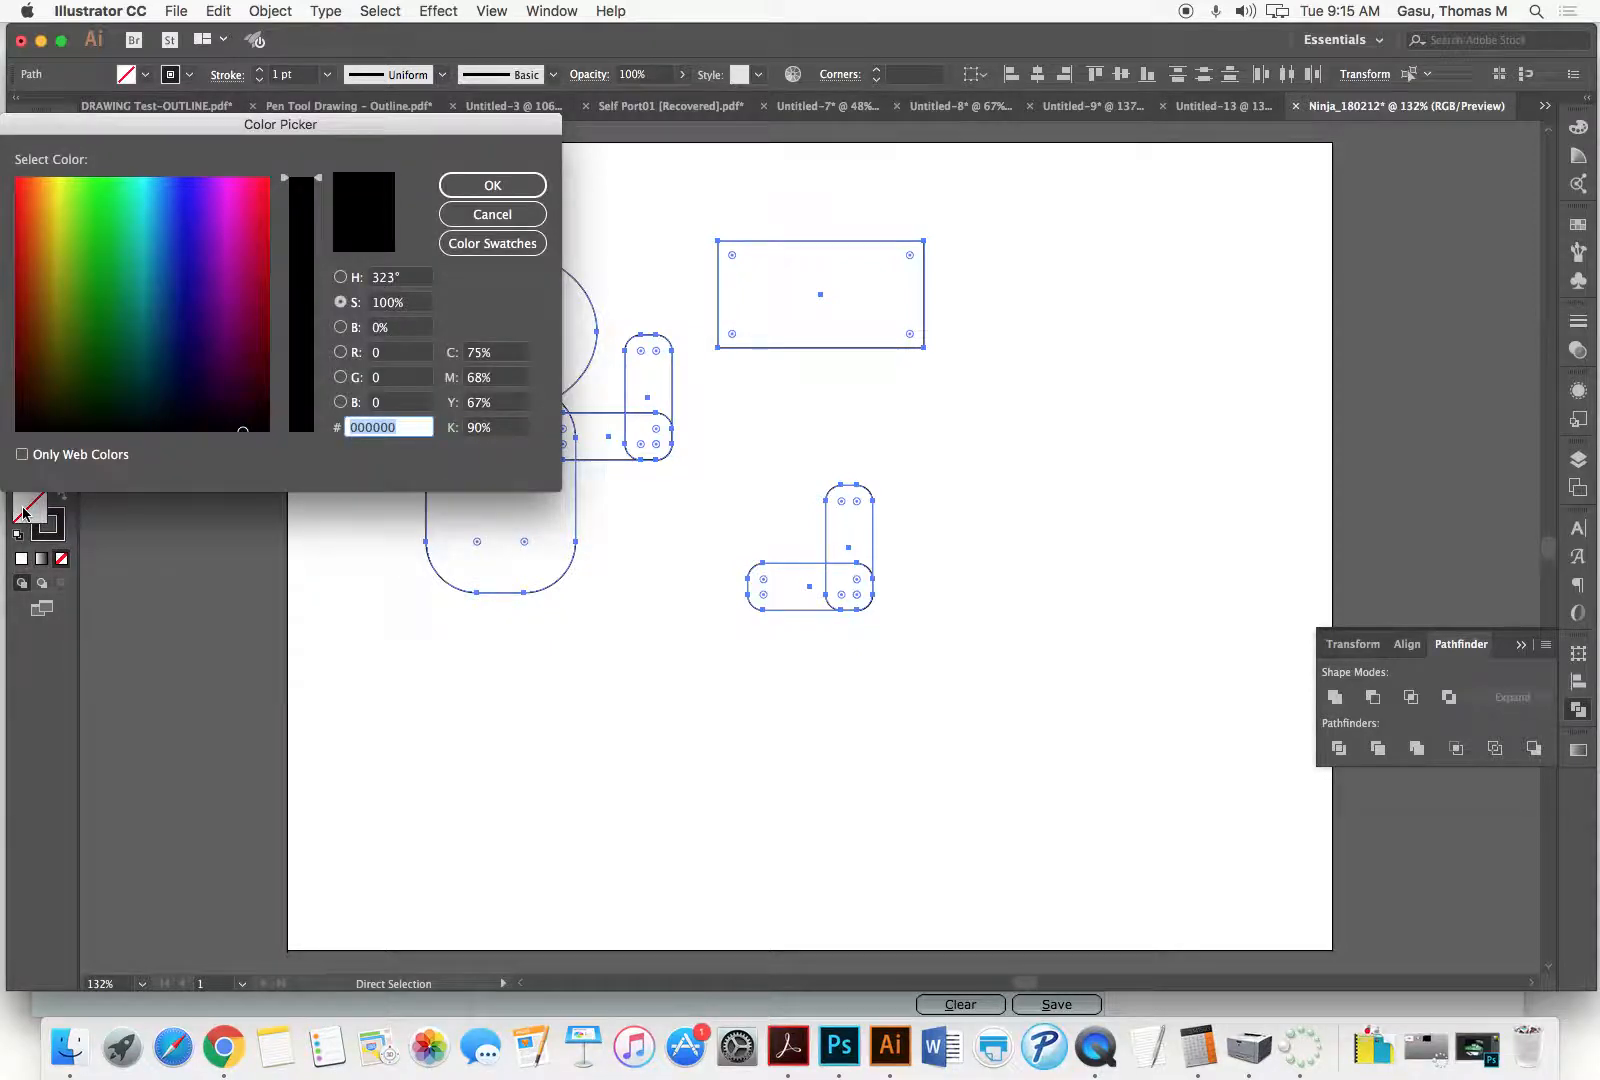
{"action": "left_click", "coordinate": [492, 214]}
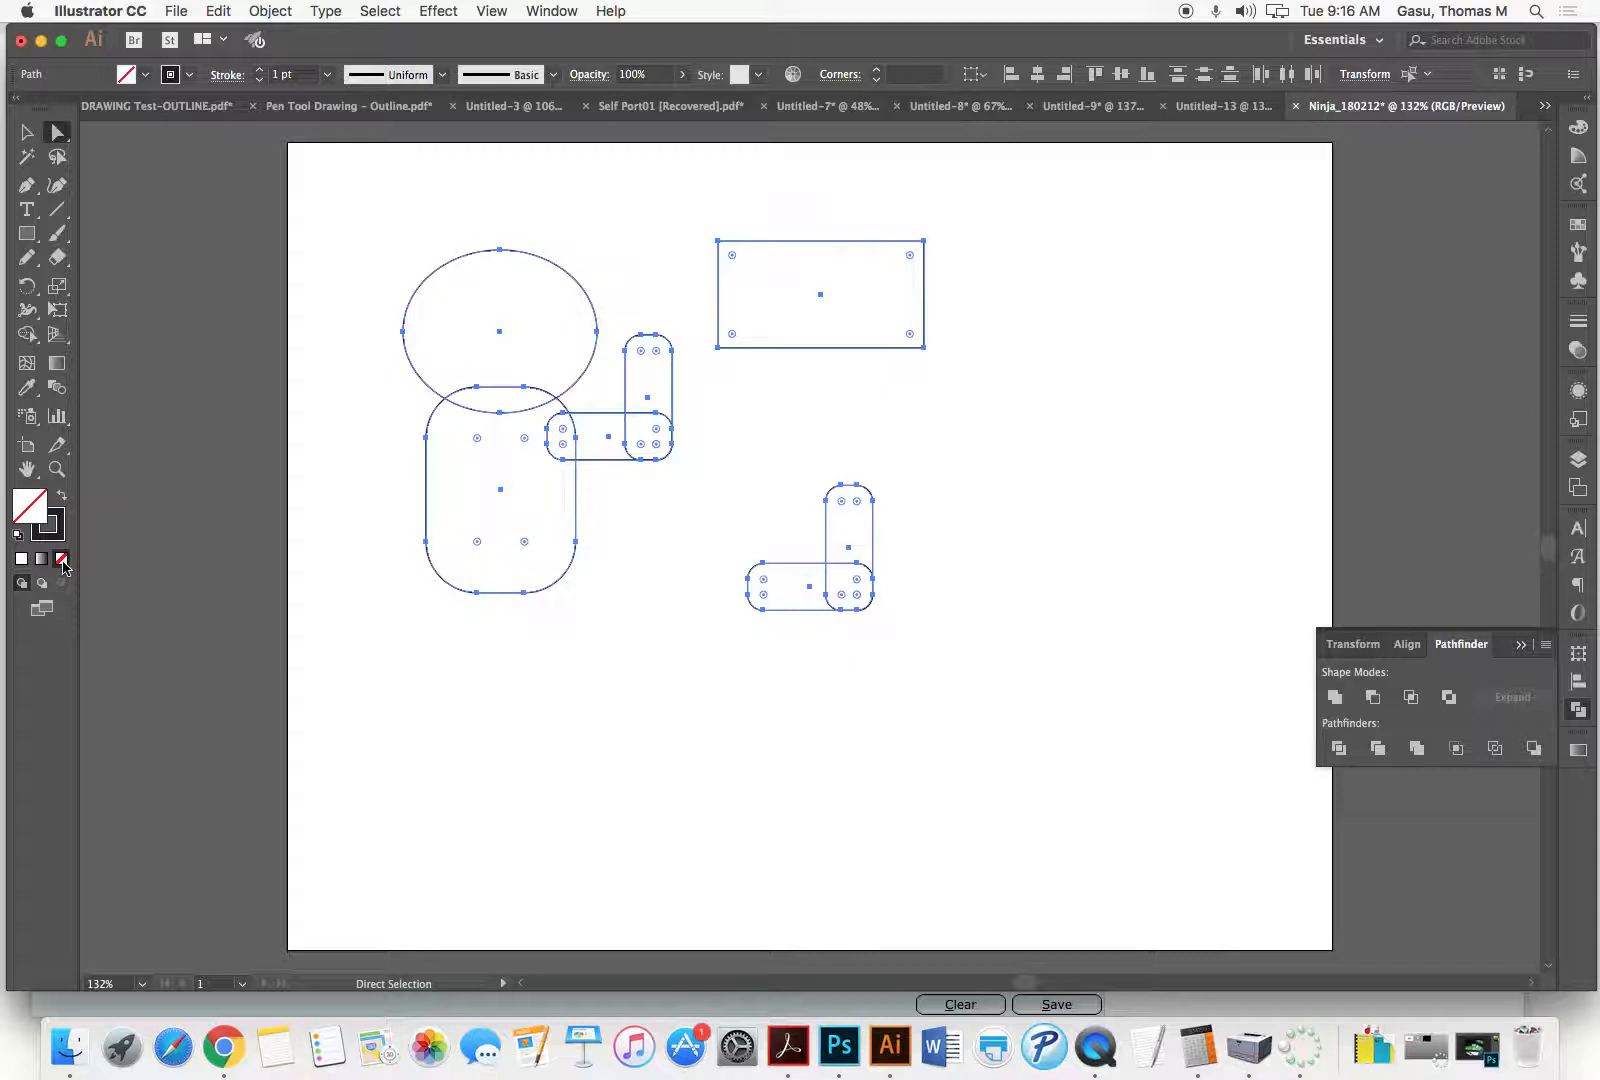
Step: Reflect only the two pasted arm pieces across the vertical axis, with Preview on, to mirror them for the opposite side
{"action": "left_click", "coordinate": [27, 131]}
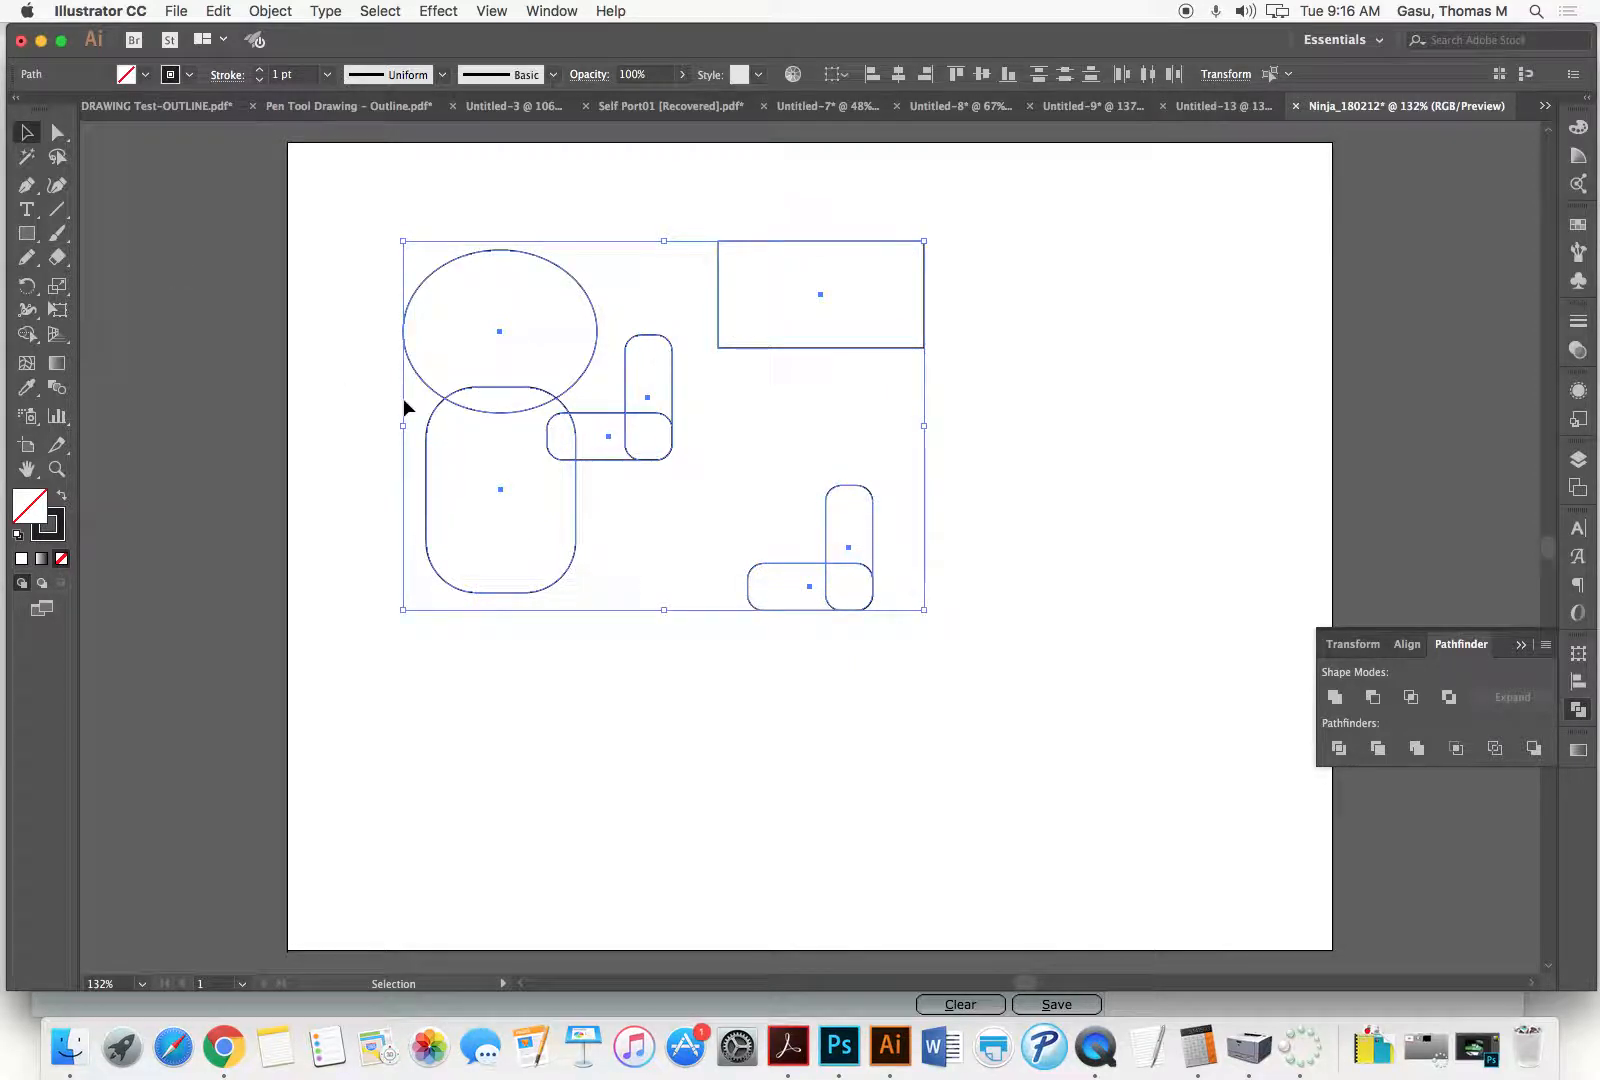
{"action": "left_click", "coordinate": [611, 679]}
{"action": "left_click_drag", "start_coordinate": [739, 471], "coordinate": [940, 712]}
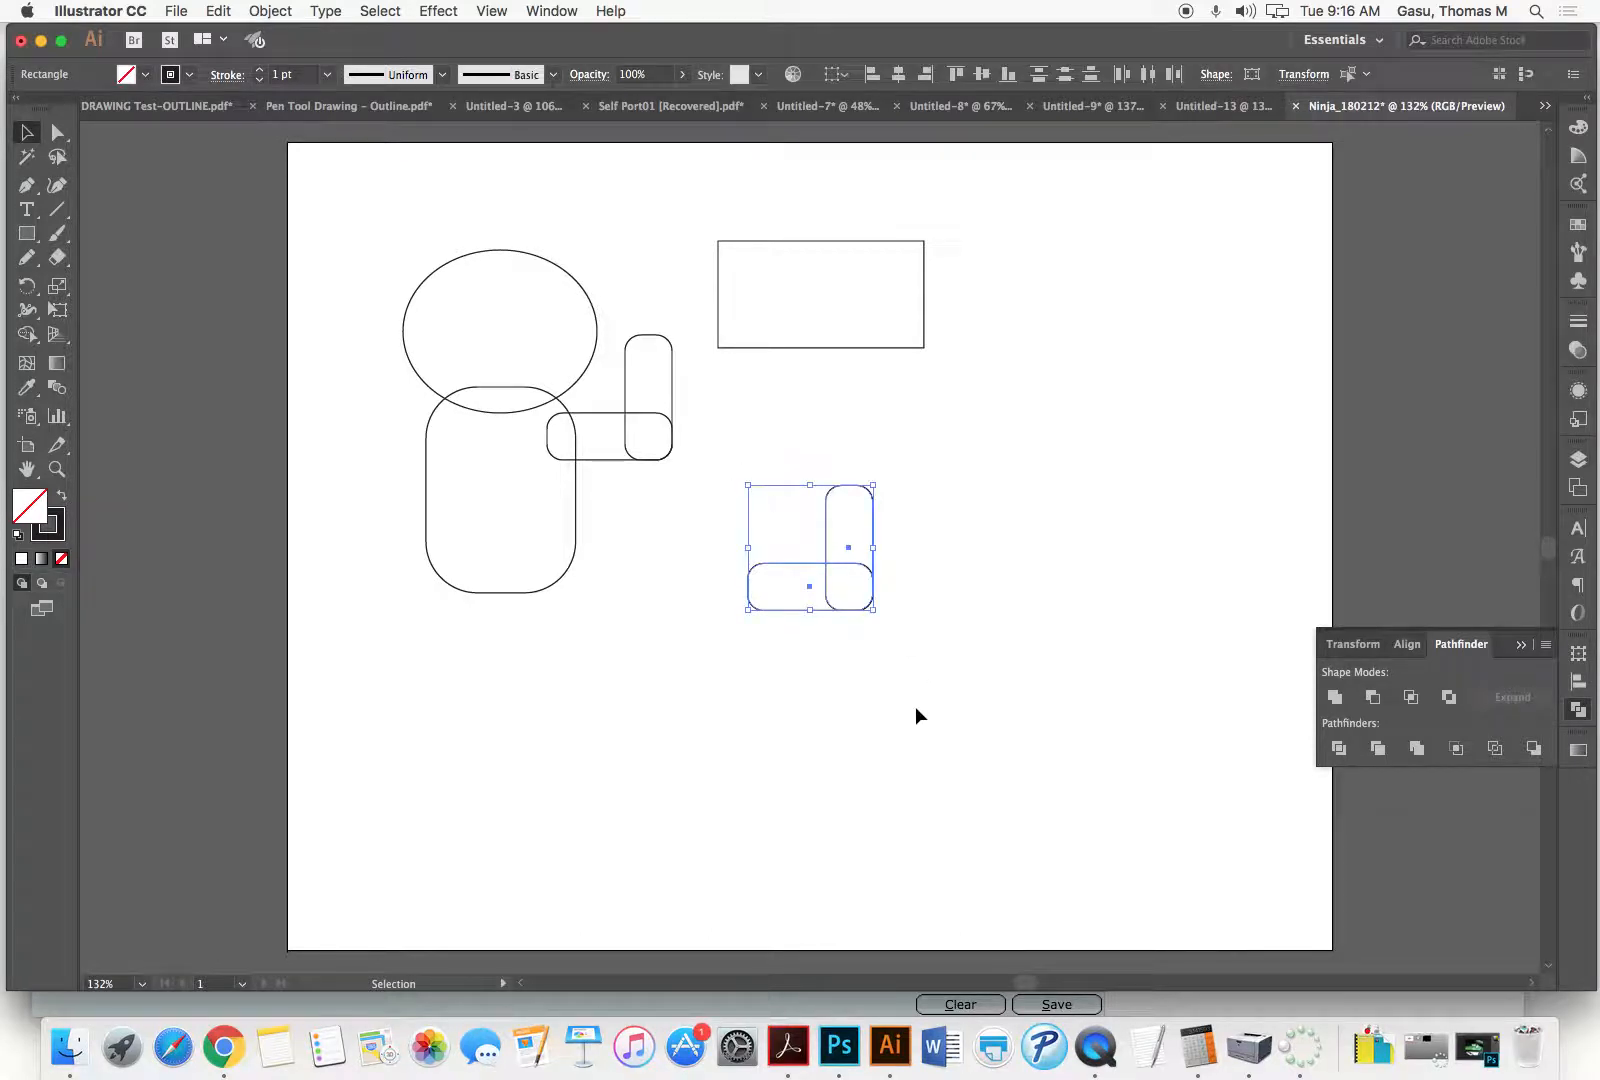
{"action": "right_click", "coordinate": [845, 616]}
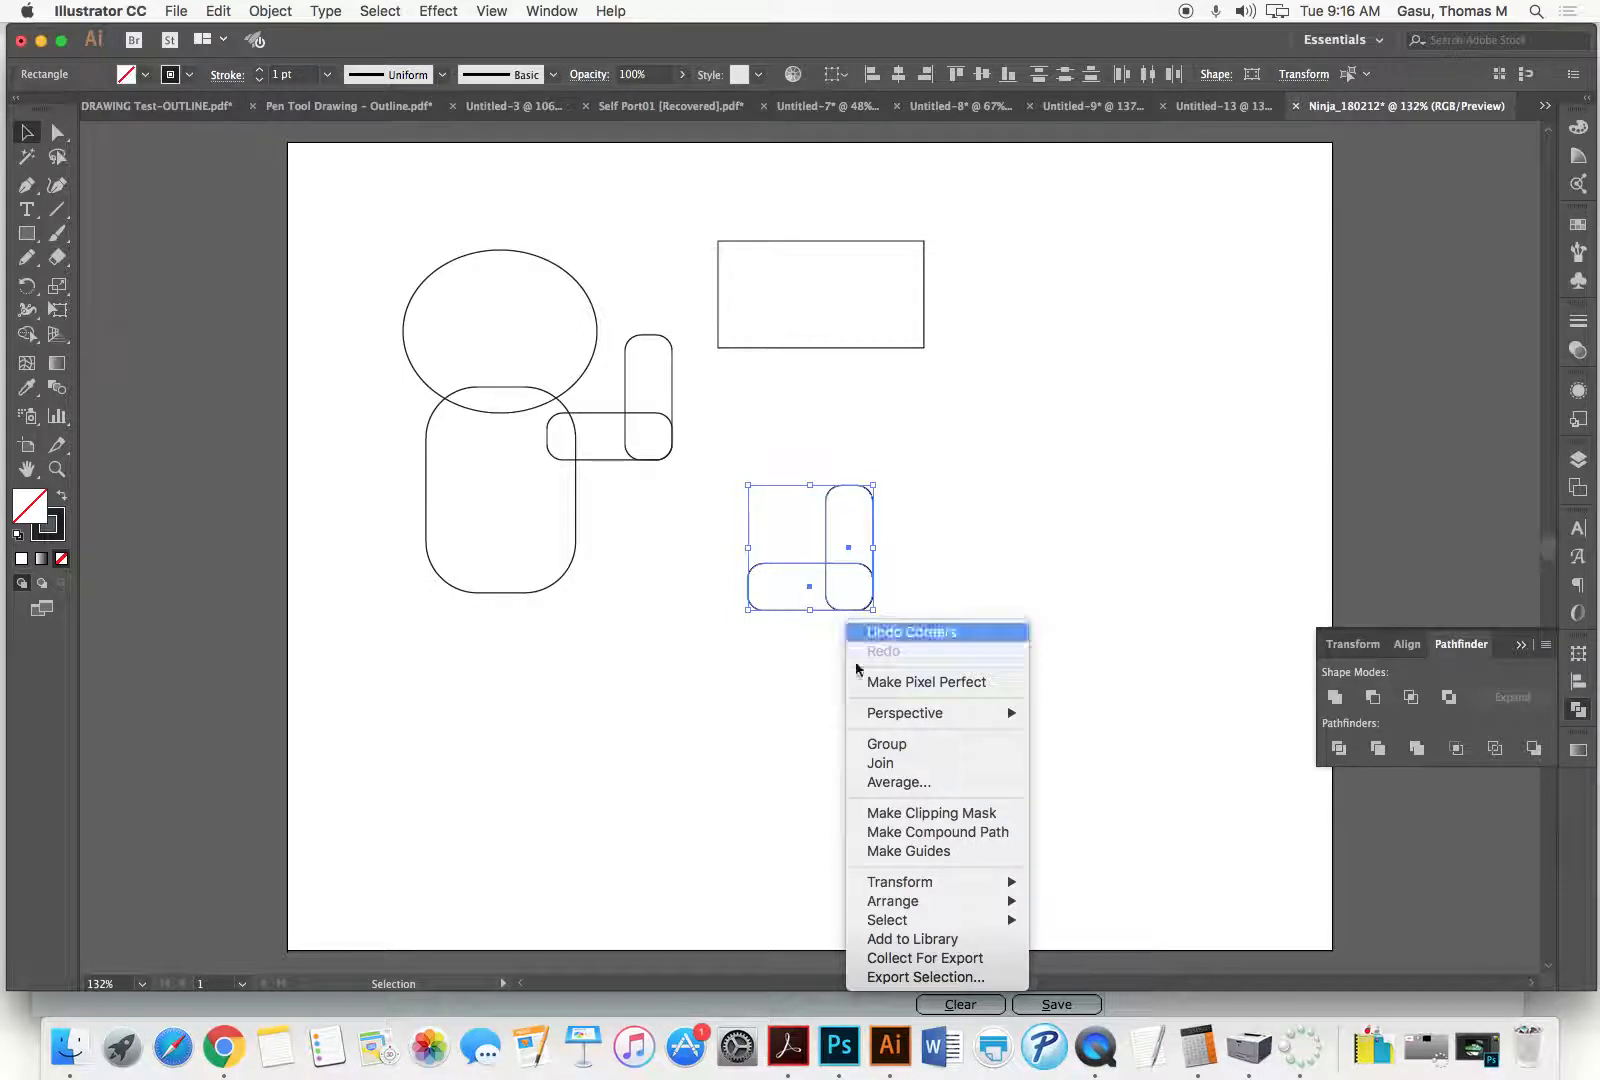
{"action": "mouse_move", "coordinate": [930, 884]}
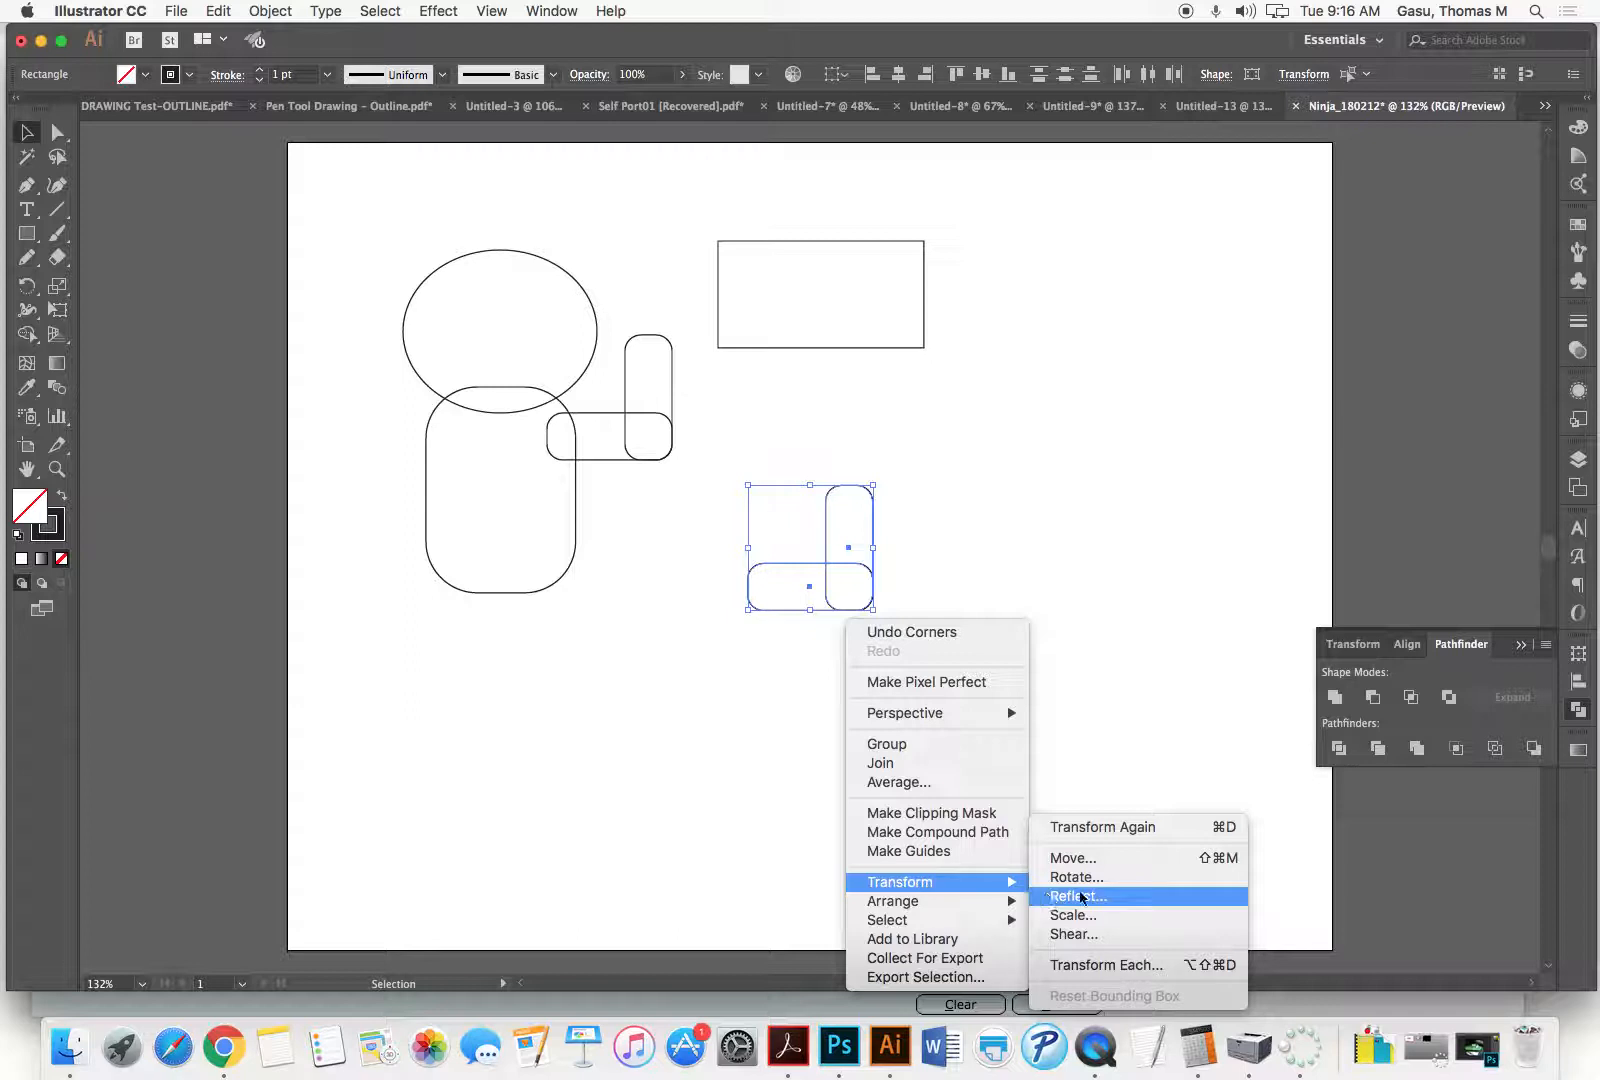
{"action": "left_click", "coordinate": [1081, 903]}
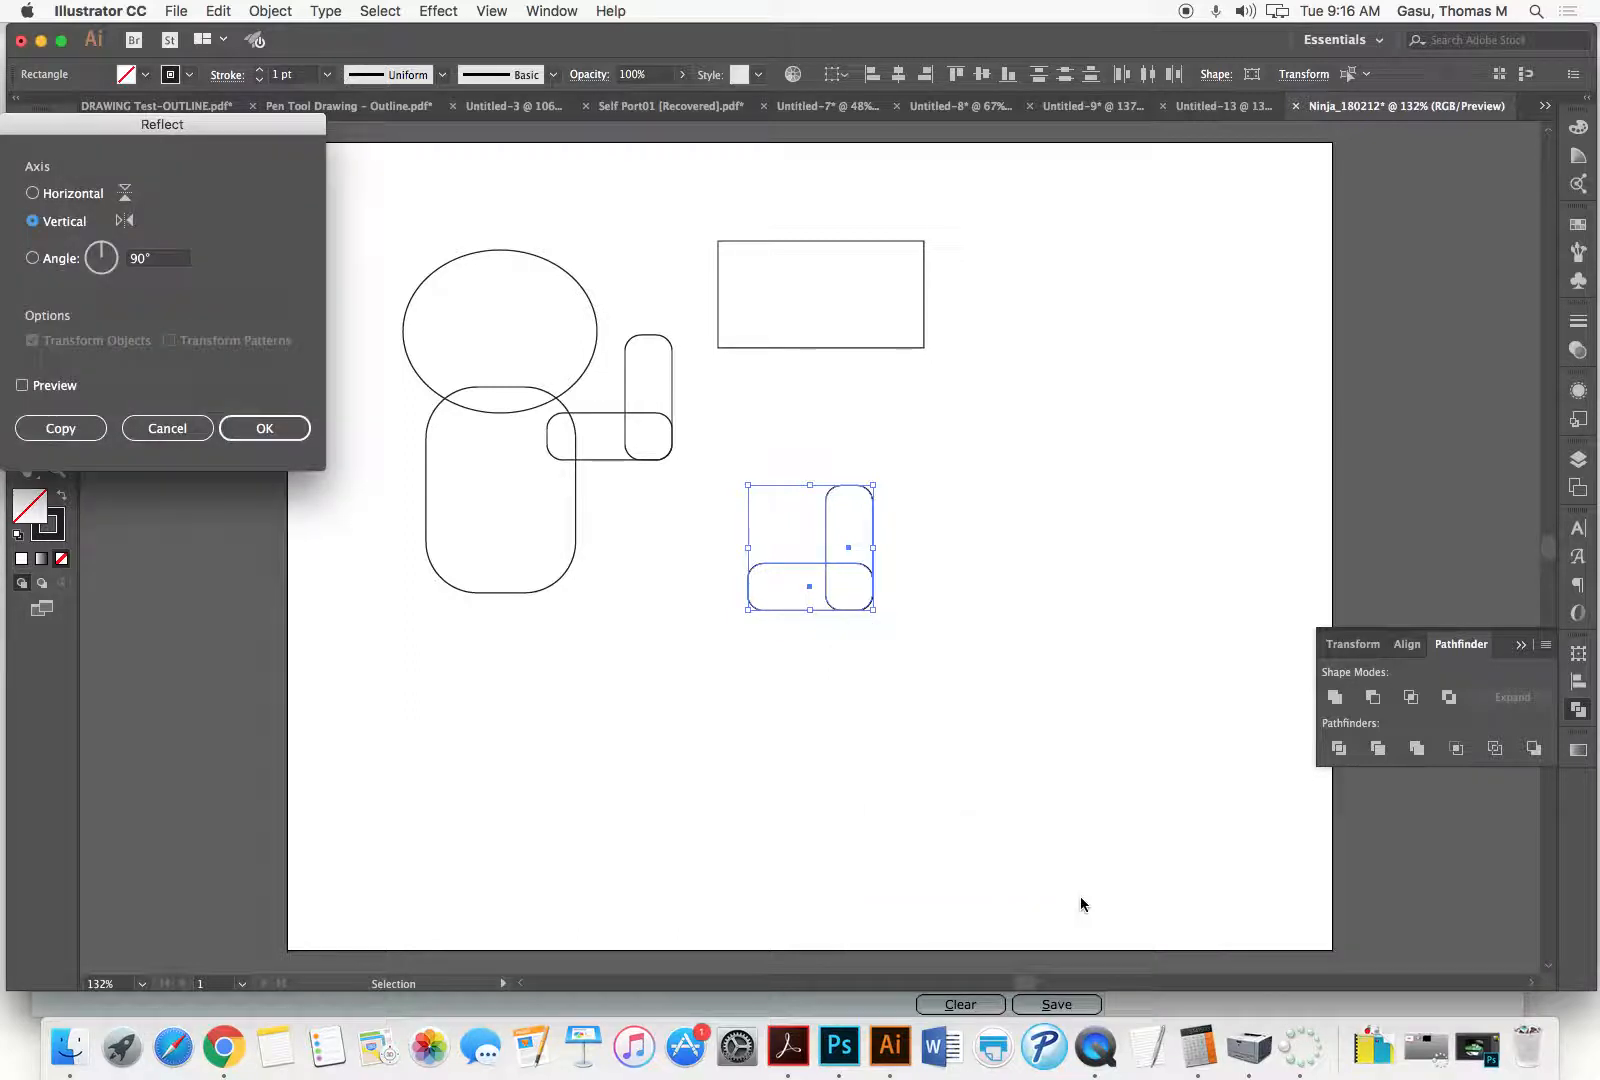
{"action": "left_click_drag", "start_coordinate": [252, 132], "coordinate": [1187, 369]}
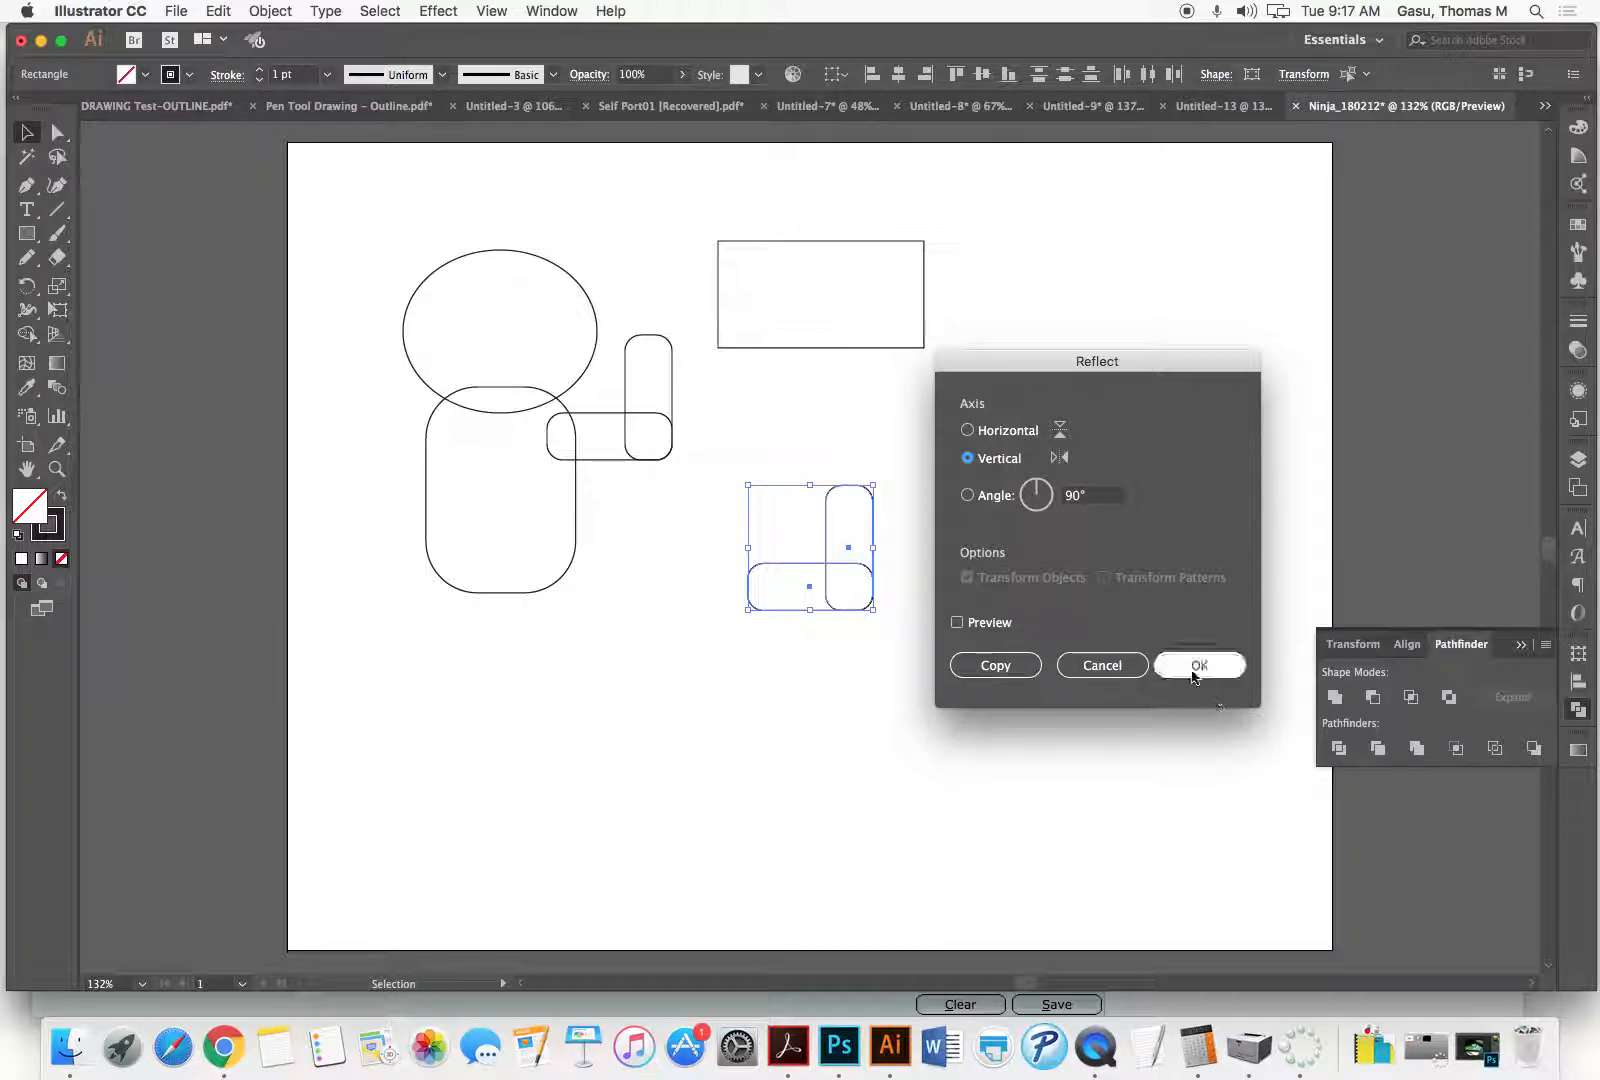
{"action": "left_click", "coordinate": [957, 623]}
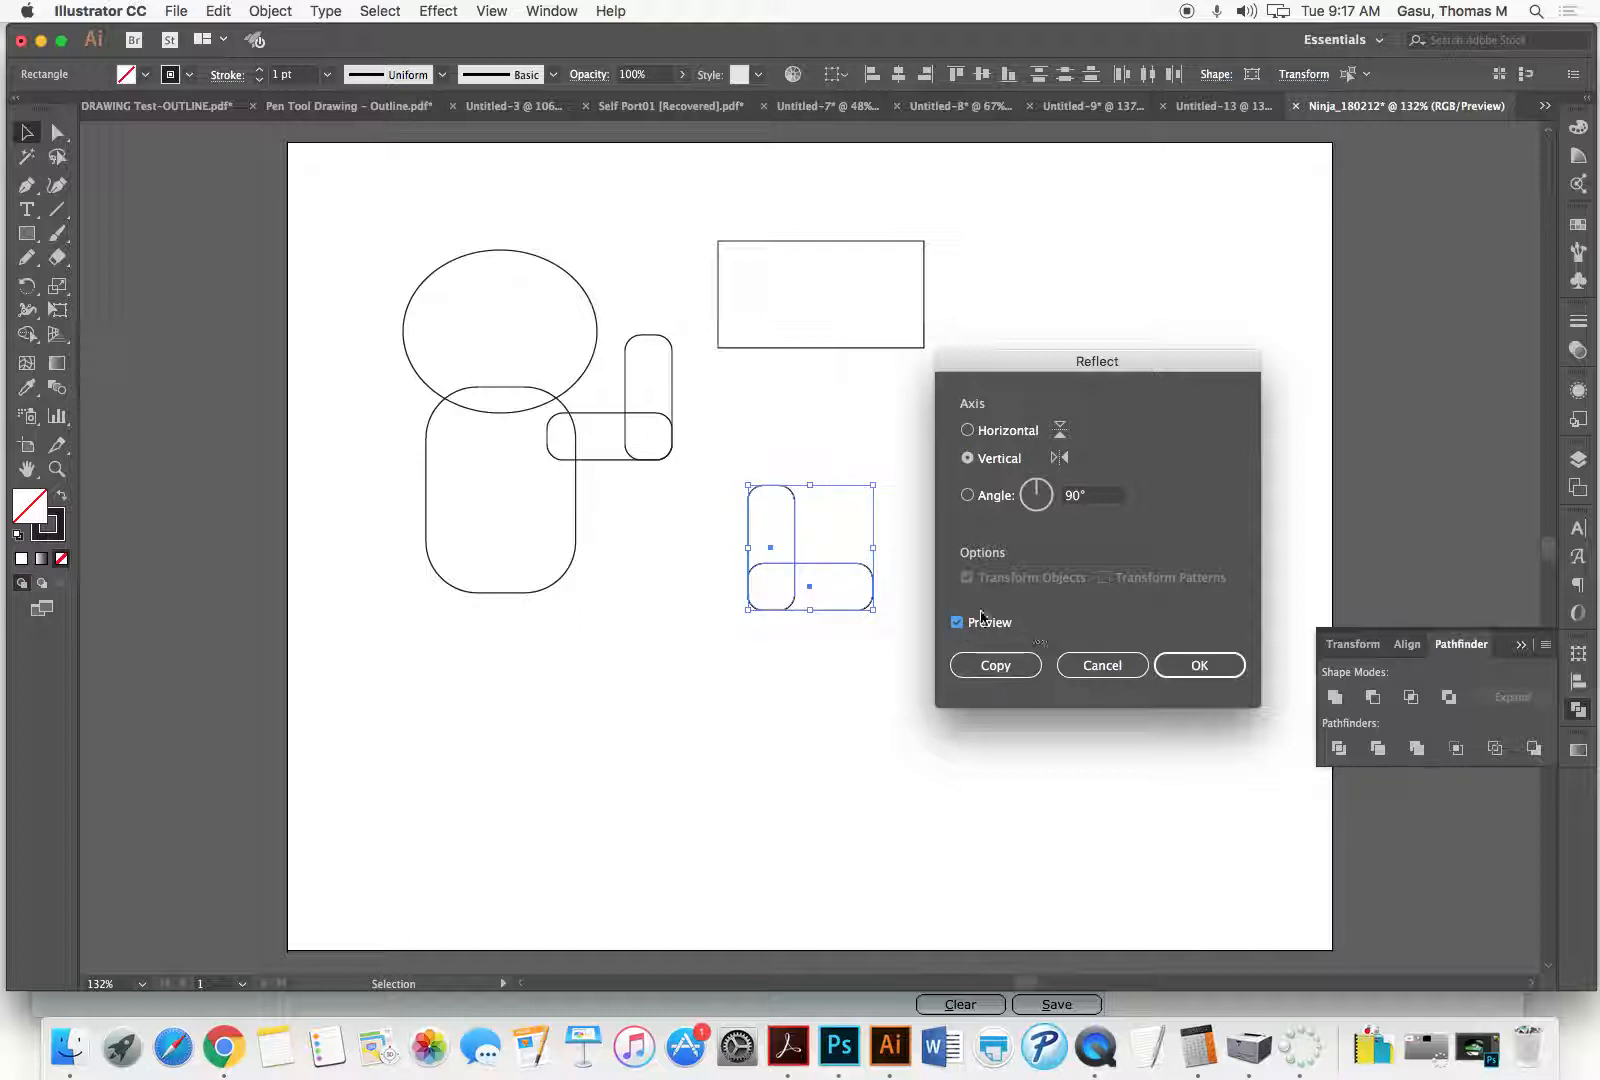
{"action": "left_click", "coordinate": [966, 430]}
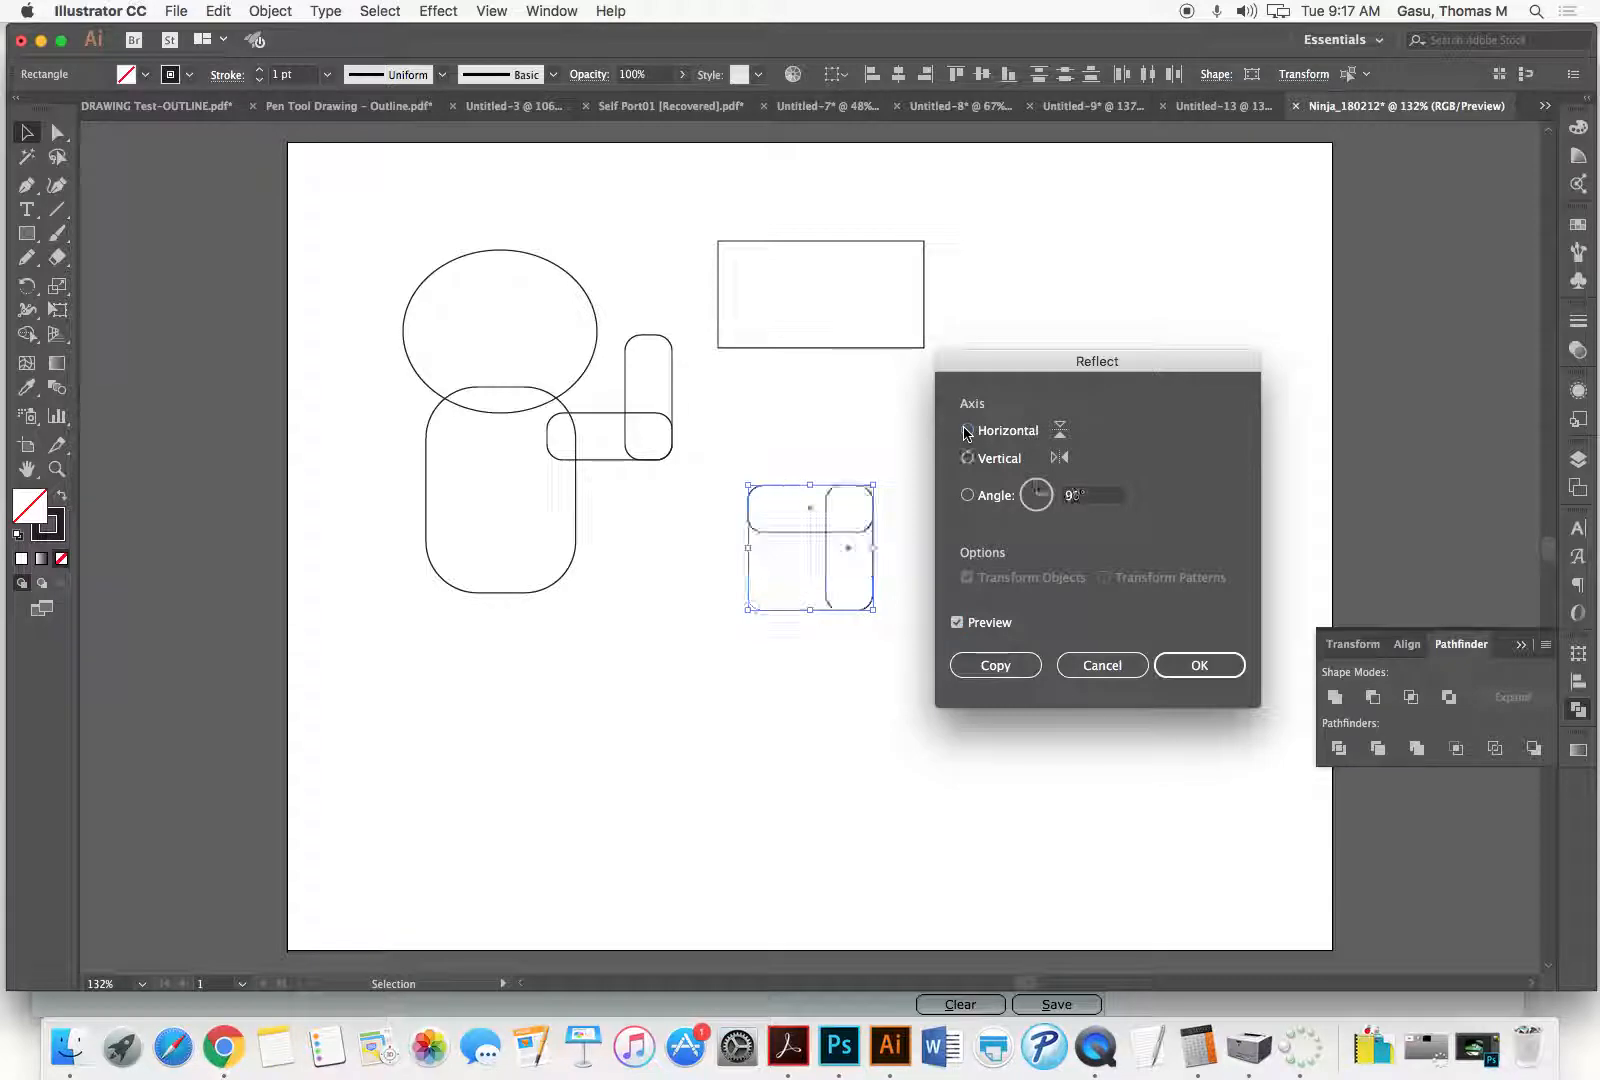
{"action": "left_click", "coordinate": [966, 459]}
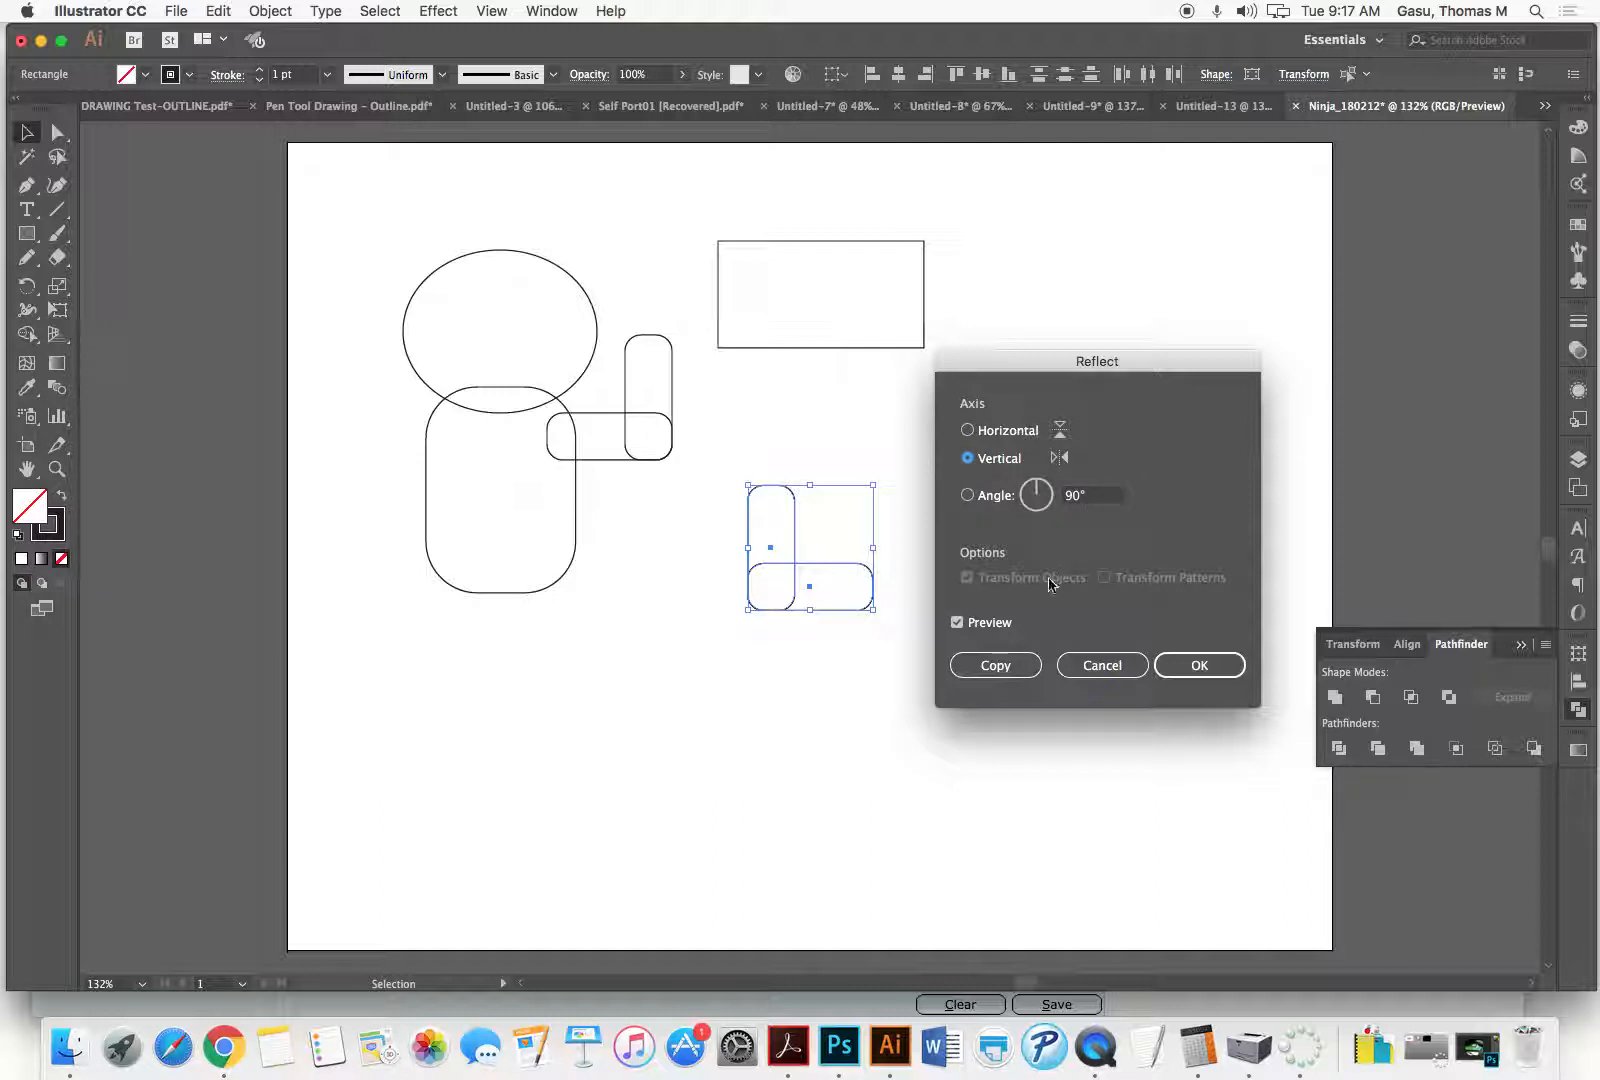
{"action": "left_click", "coordinate": [1198, 667]}
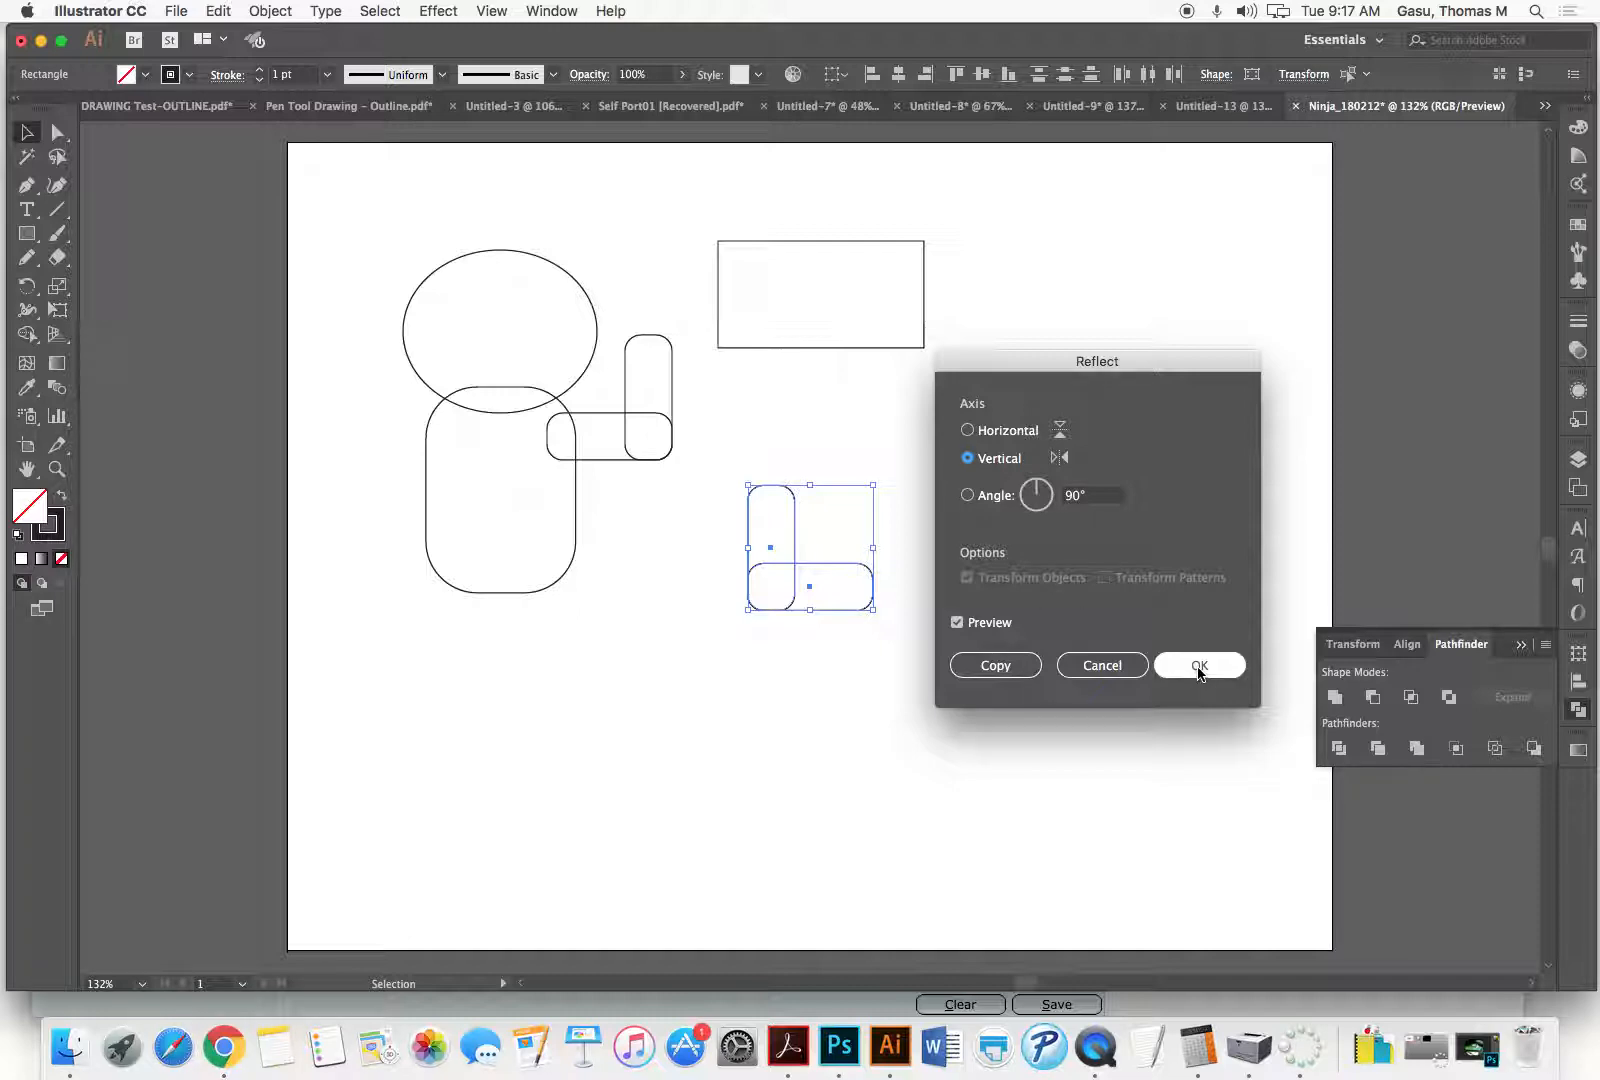
Step: Apply the reflection and move the mirrored arm pieces to the body's left side, level with the opposite arm
{"action": "left_click", "coordinate": [1199, 668]}
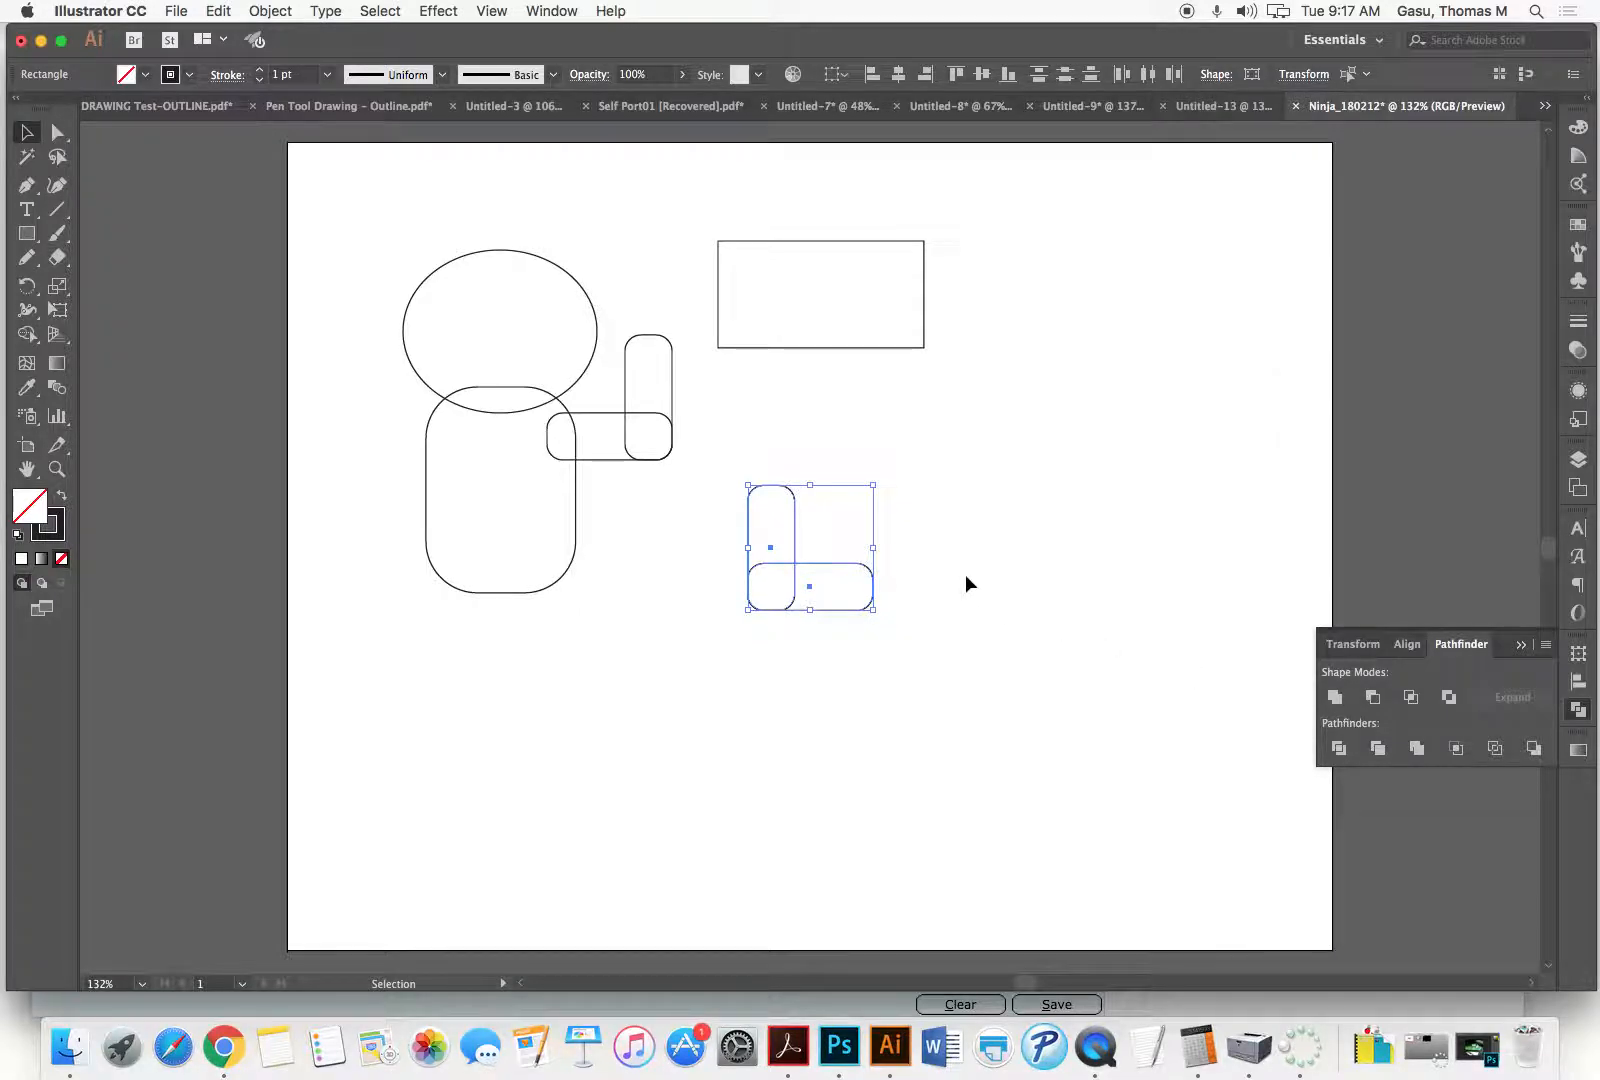
{"action": "left_click", "coordinate": [968, 580]}
{"action": "left_click_drag", "start_coordinate": [1006, 508], "coordinate": [718, 649]}
{"action": "left_click", "coordinate": [855, 620]}
{"action": "left_click_drag", "start_coordinate": [943, 510], "coordinate": [731, 650]}
{"action": "left_click_drag", "start_coordinate": [841, 617], "coordinate": [434, 461]}
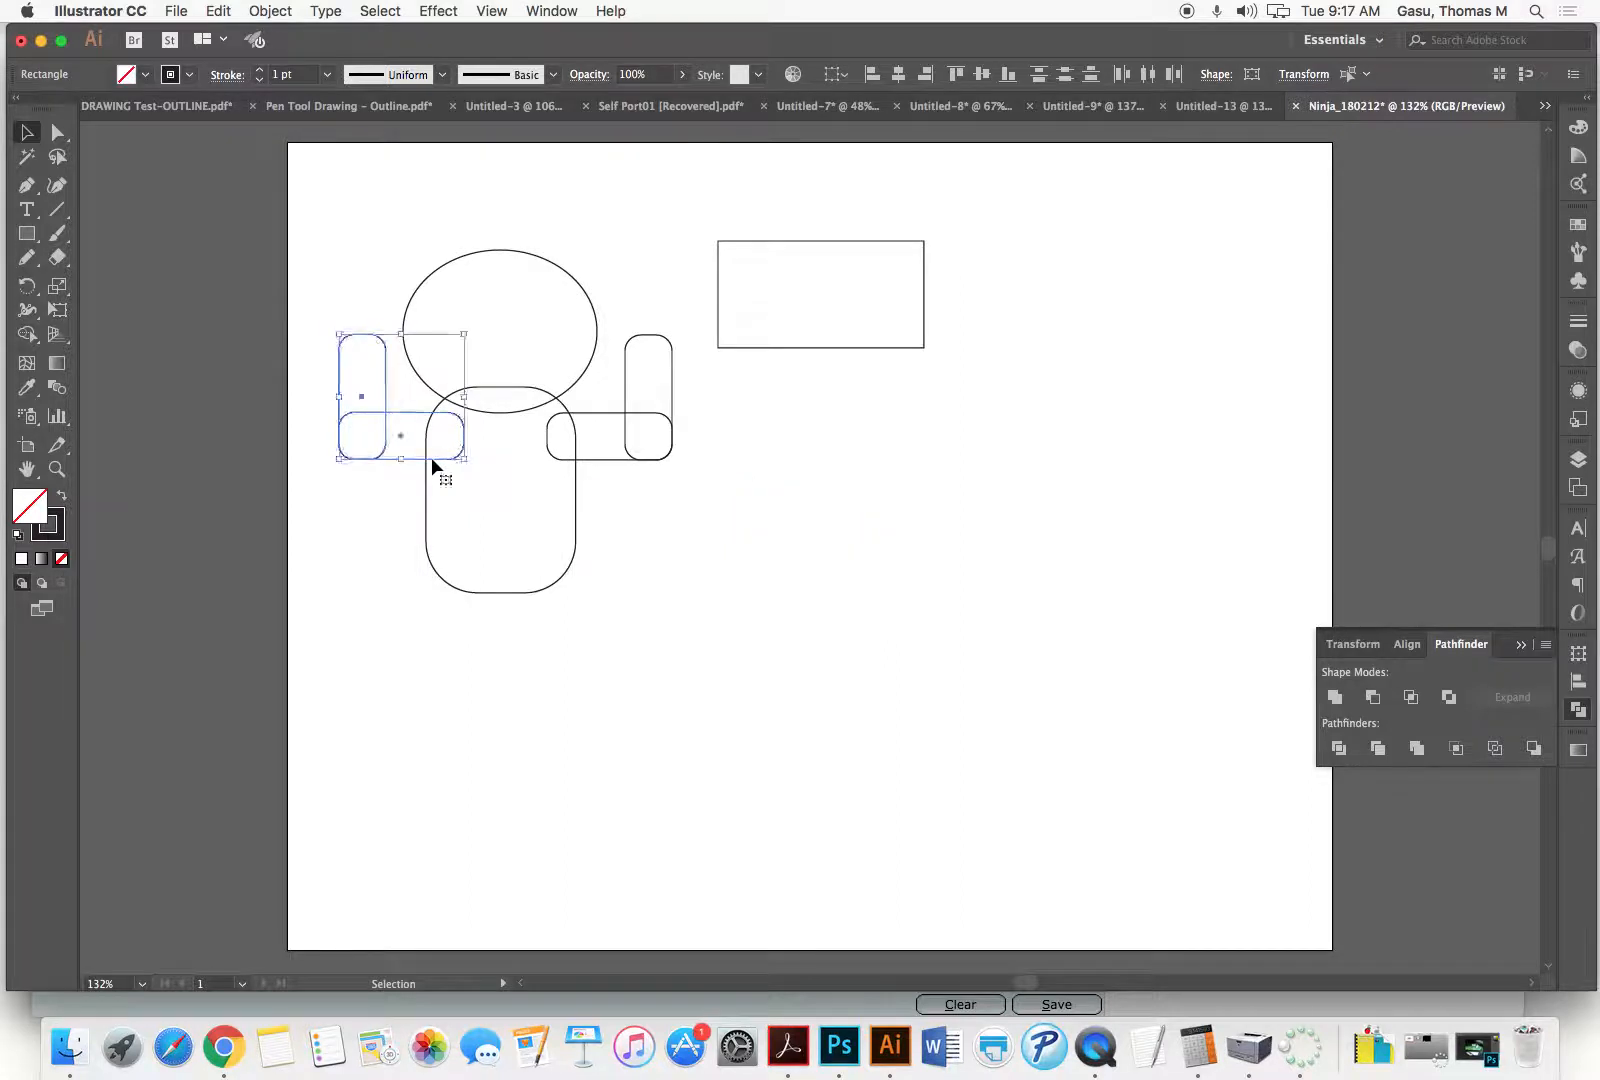
{"action": "left_click", "coordinate": [720, 572]}
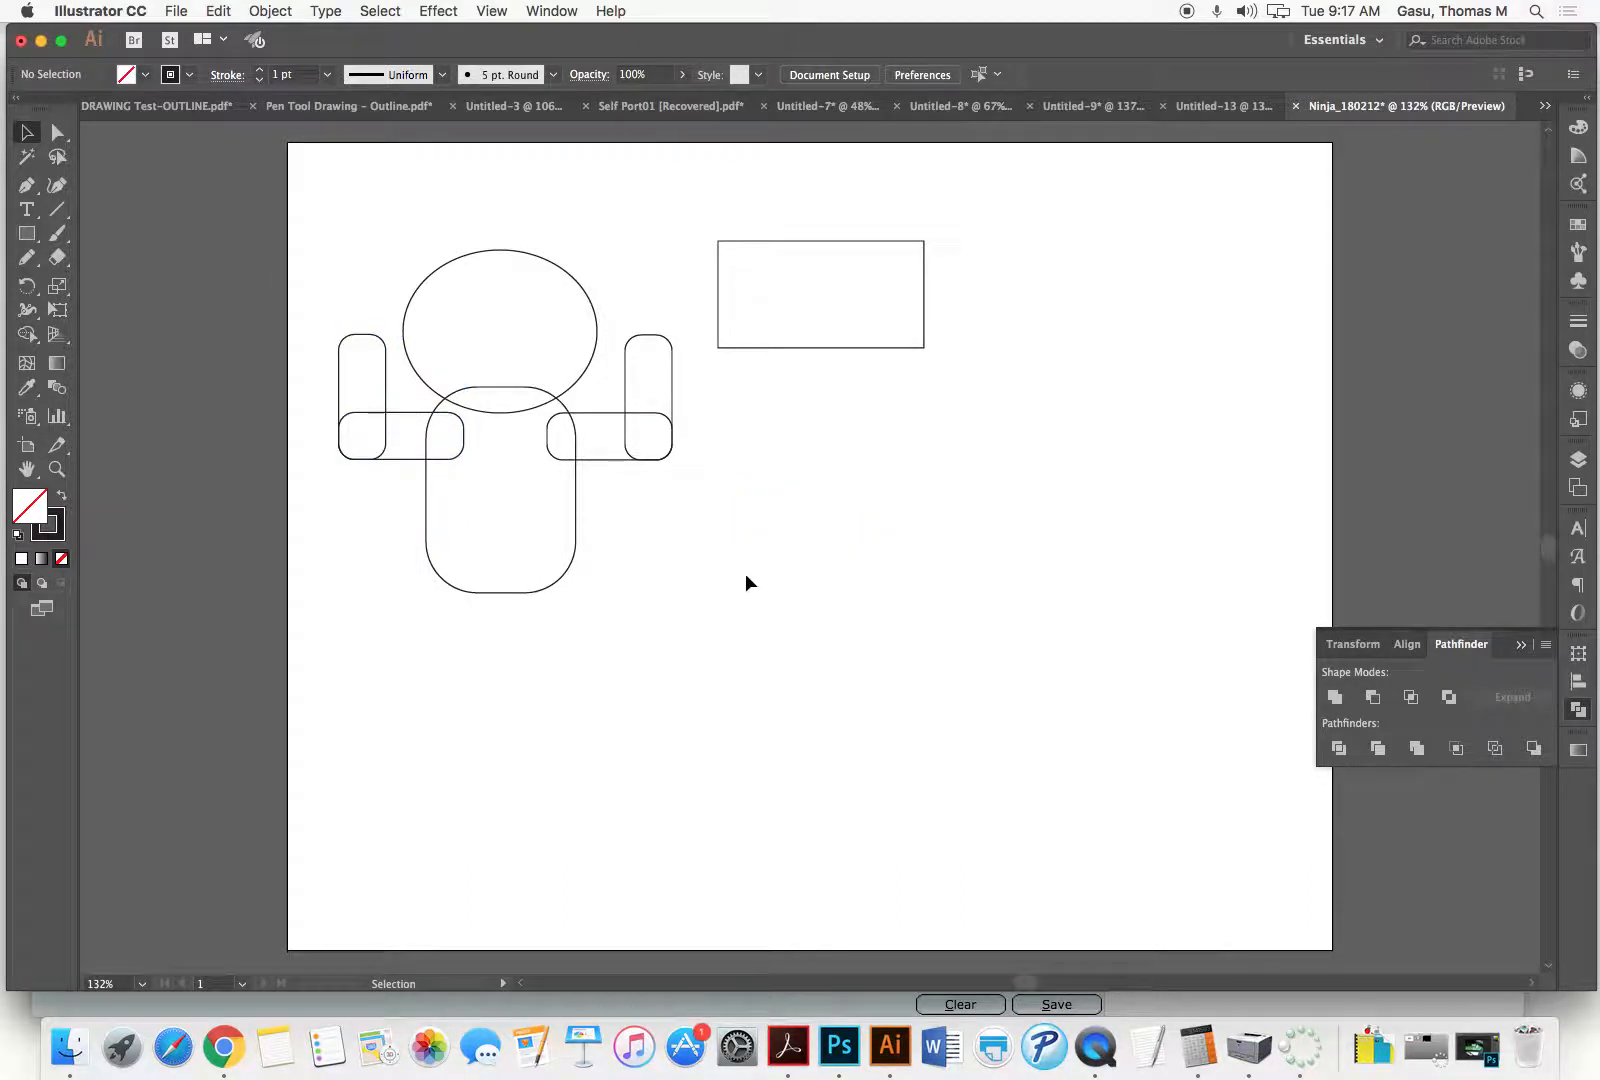
Step: Draw a rounded rectangle about 0.70 by 1.59 in as a thigh, overlapping the lower left of the body
{"action": "left_click", "coordinate": [27, 241]}
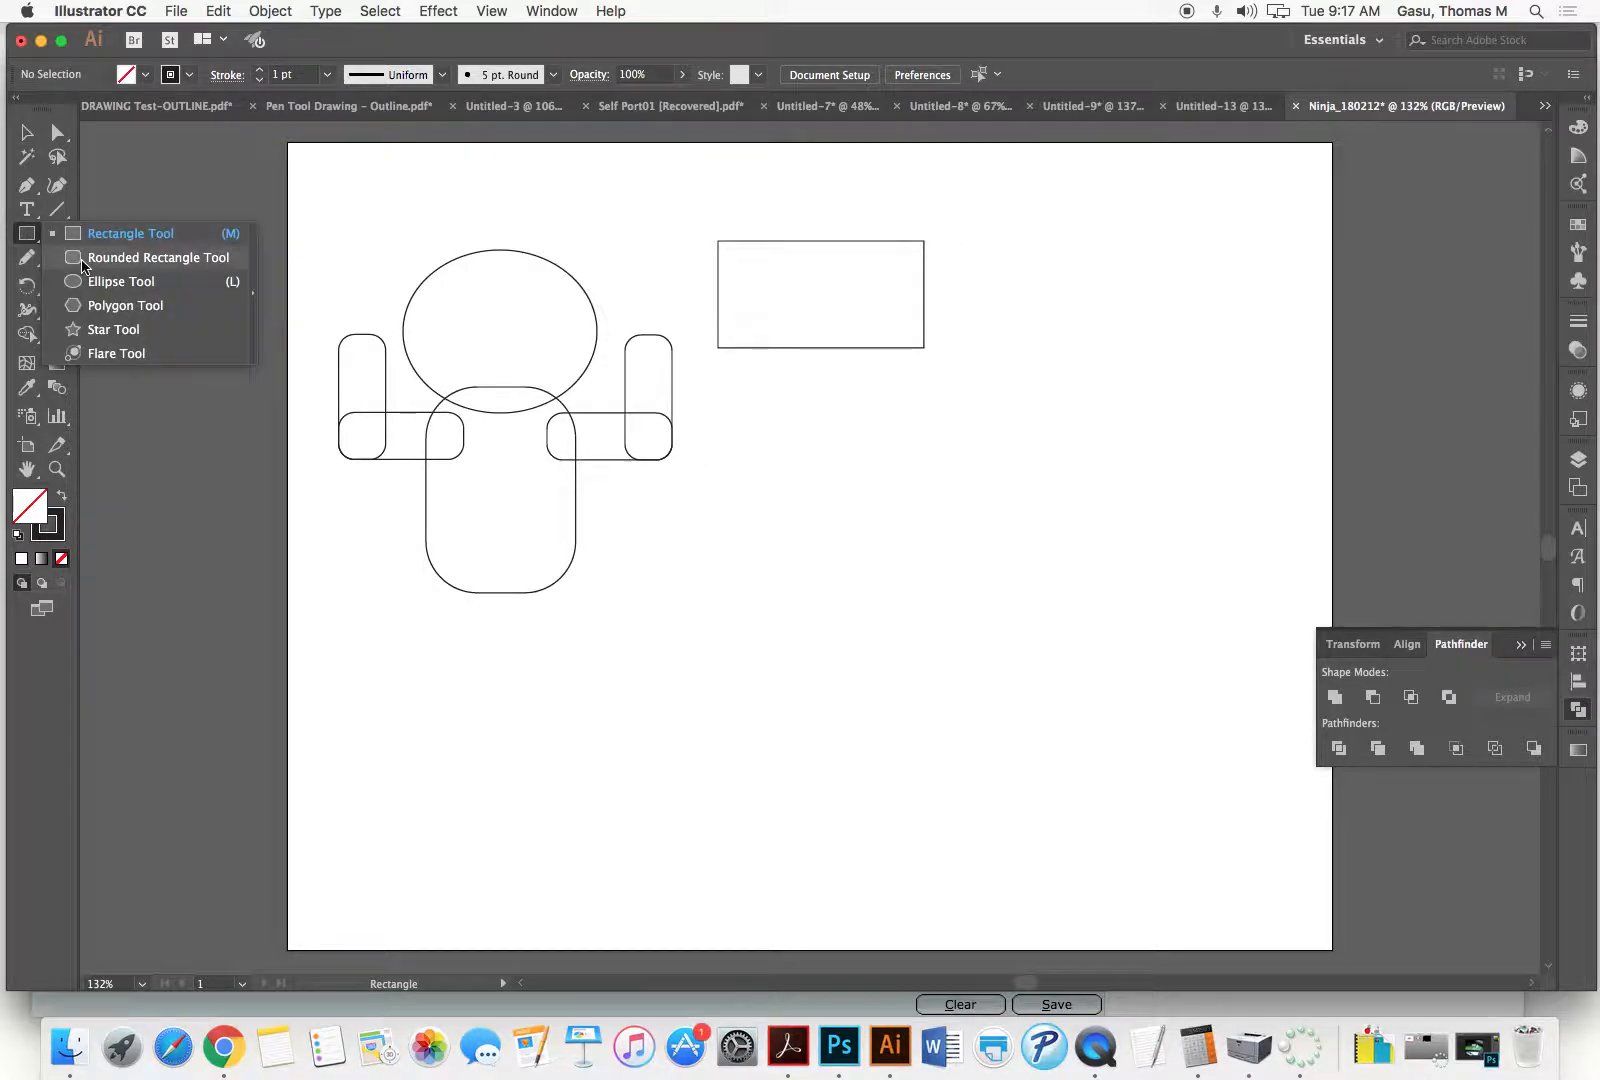
{"action": "left_click", "coordinate": [150, 257]}
{"action": "left_click_drag", "start_coordinate": [658, 550], "coordinate": [501, 663]}
{"action": "key", "text": "v"}
{"action": "left_click", "coordinate": [763, 699]}
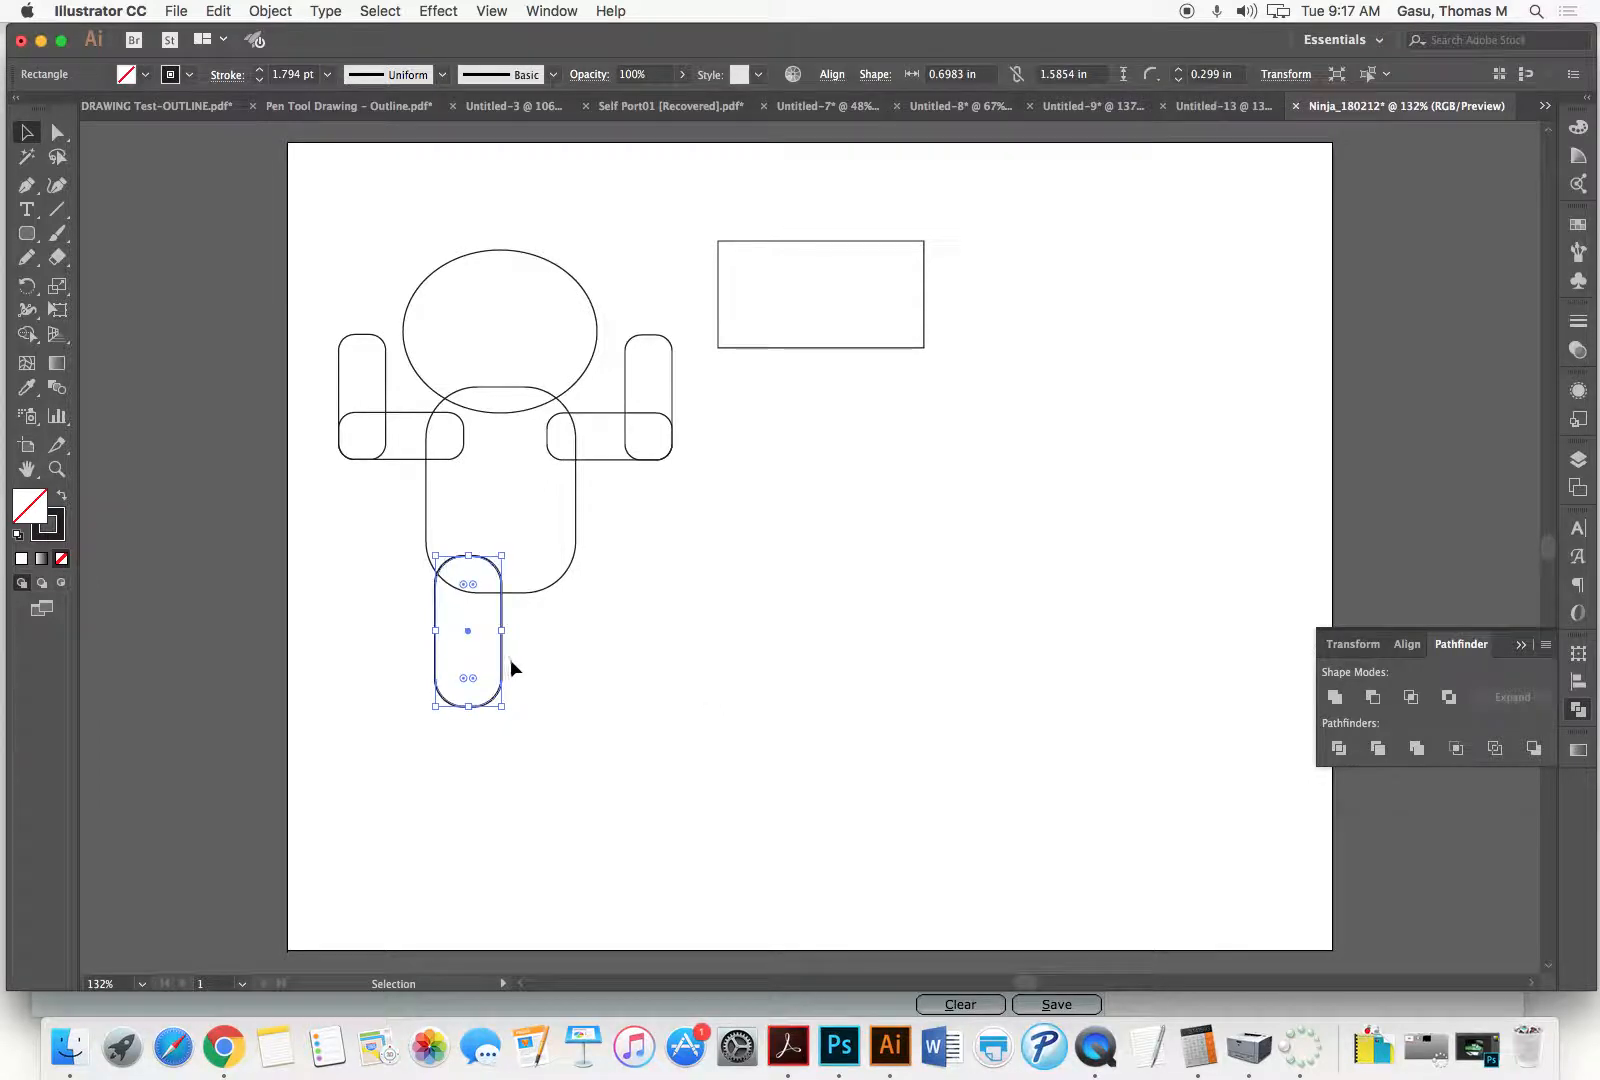
{"action": "left_click", "coordinate": [580, 673]}
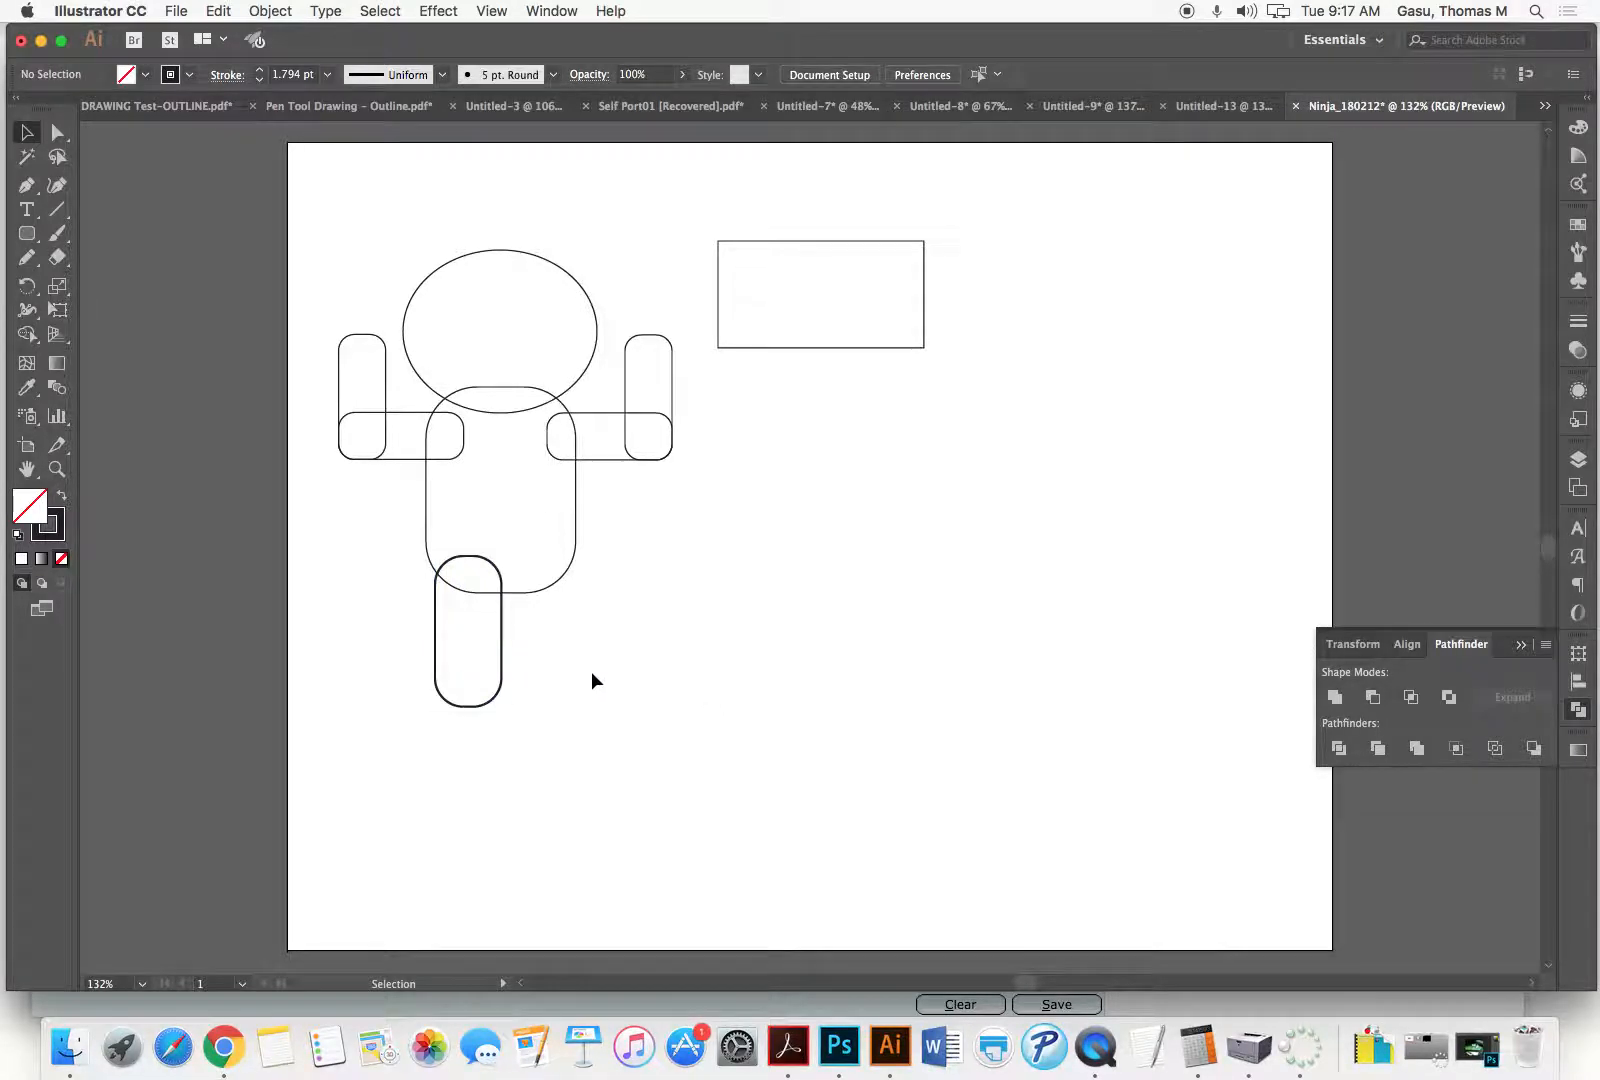
Step: Duplicate the thigh beneath the right half of the body, and shorten both thighs together by about a third
{"action": "left_click", "coordinate": [501, 688]}
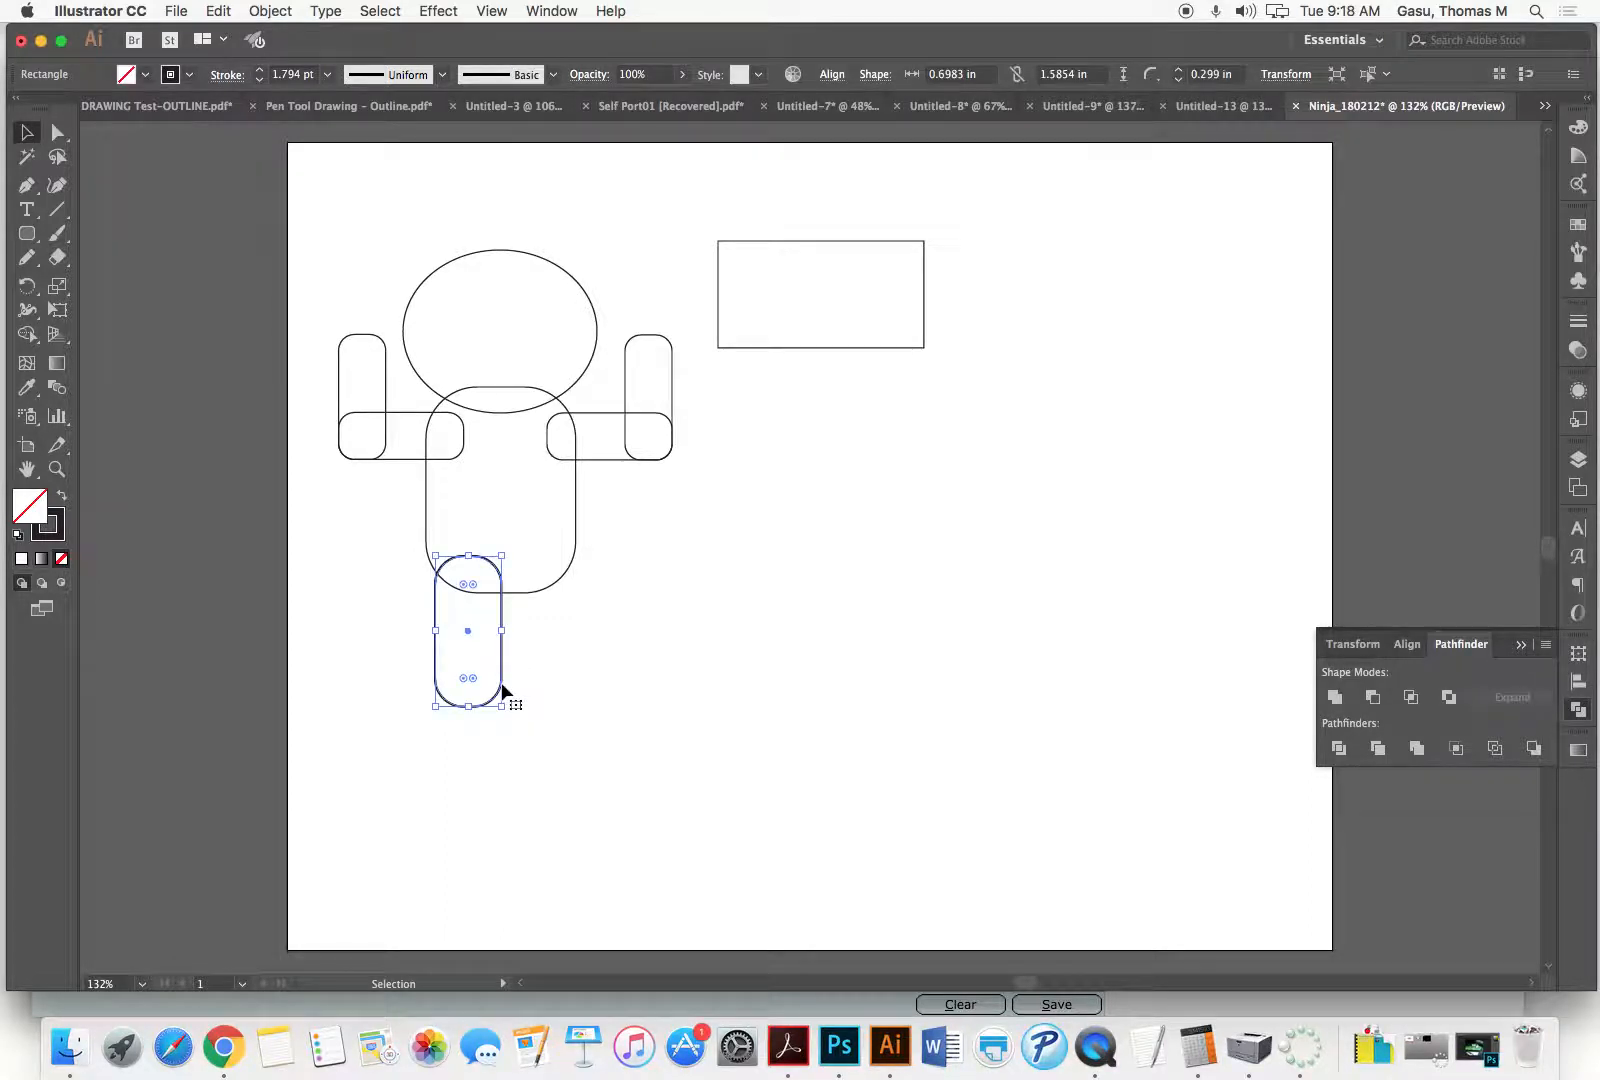
{"action": "left_click_drag", "start_coordinate": [503, 690], "coordinate": [579, 686]}
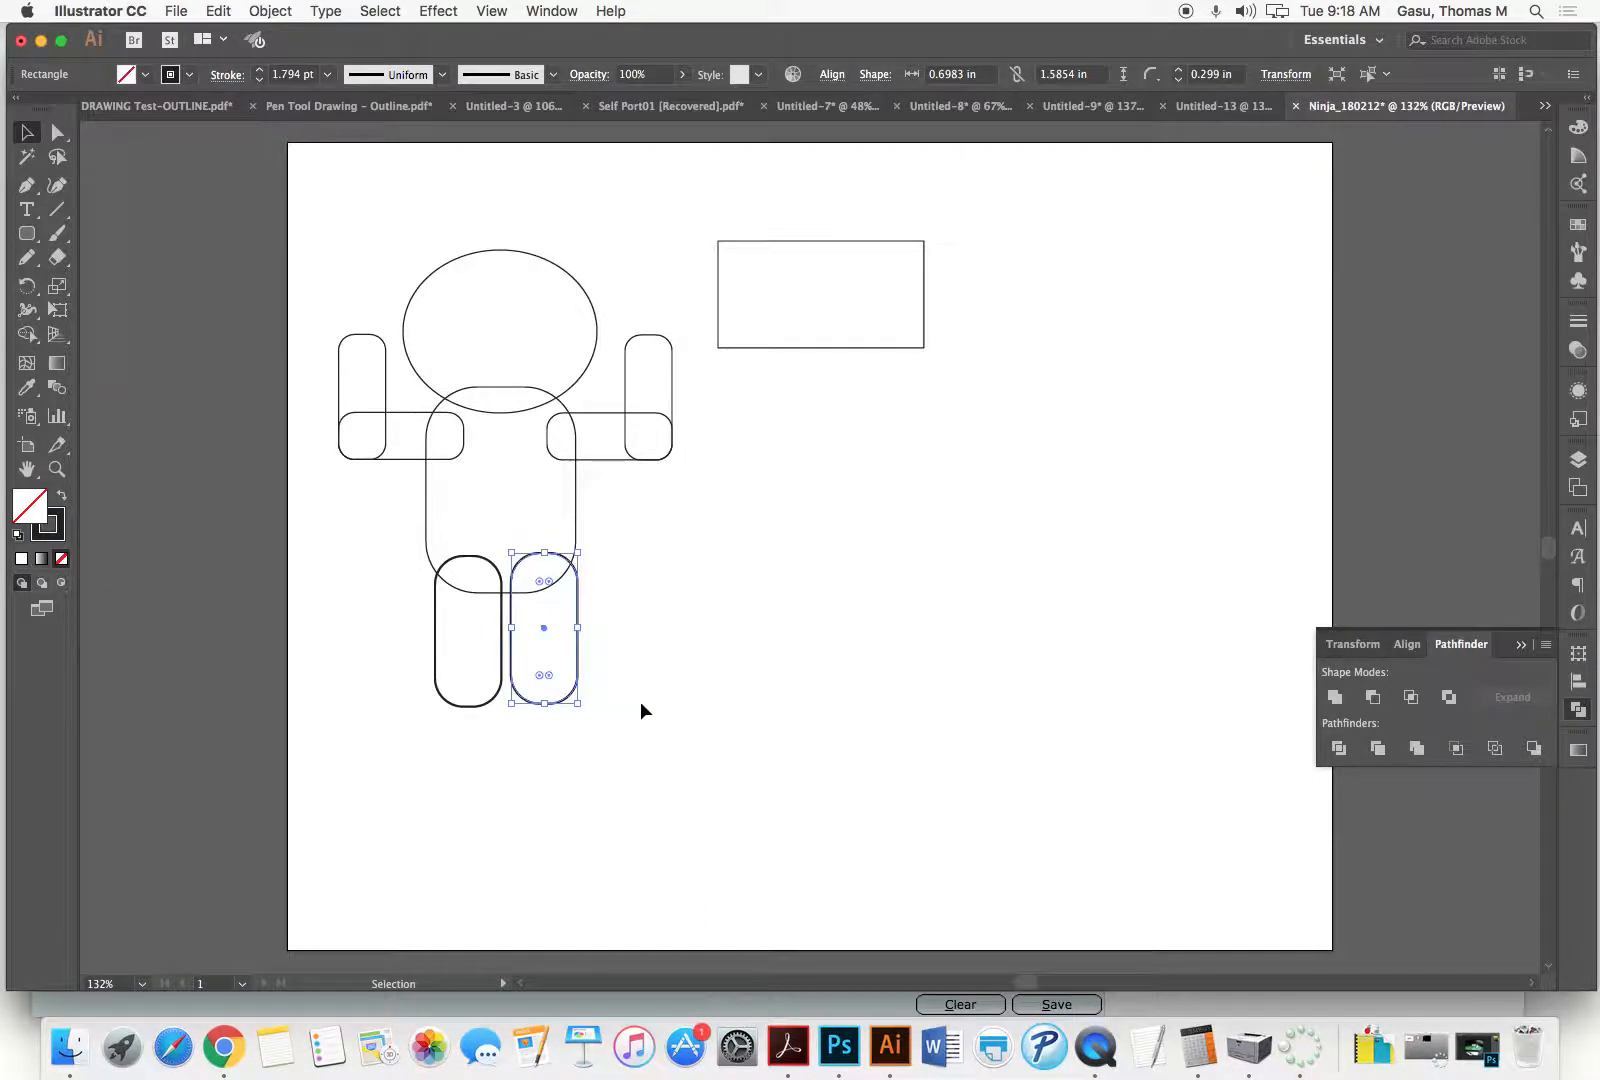
{"action": "left_click", "coordinate": [641, 715]}
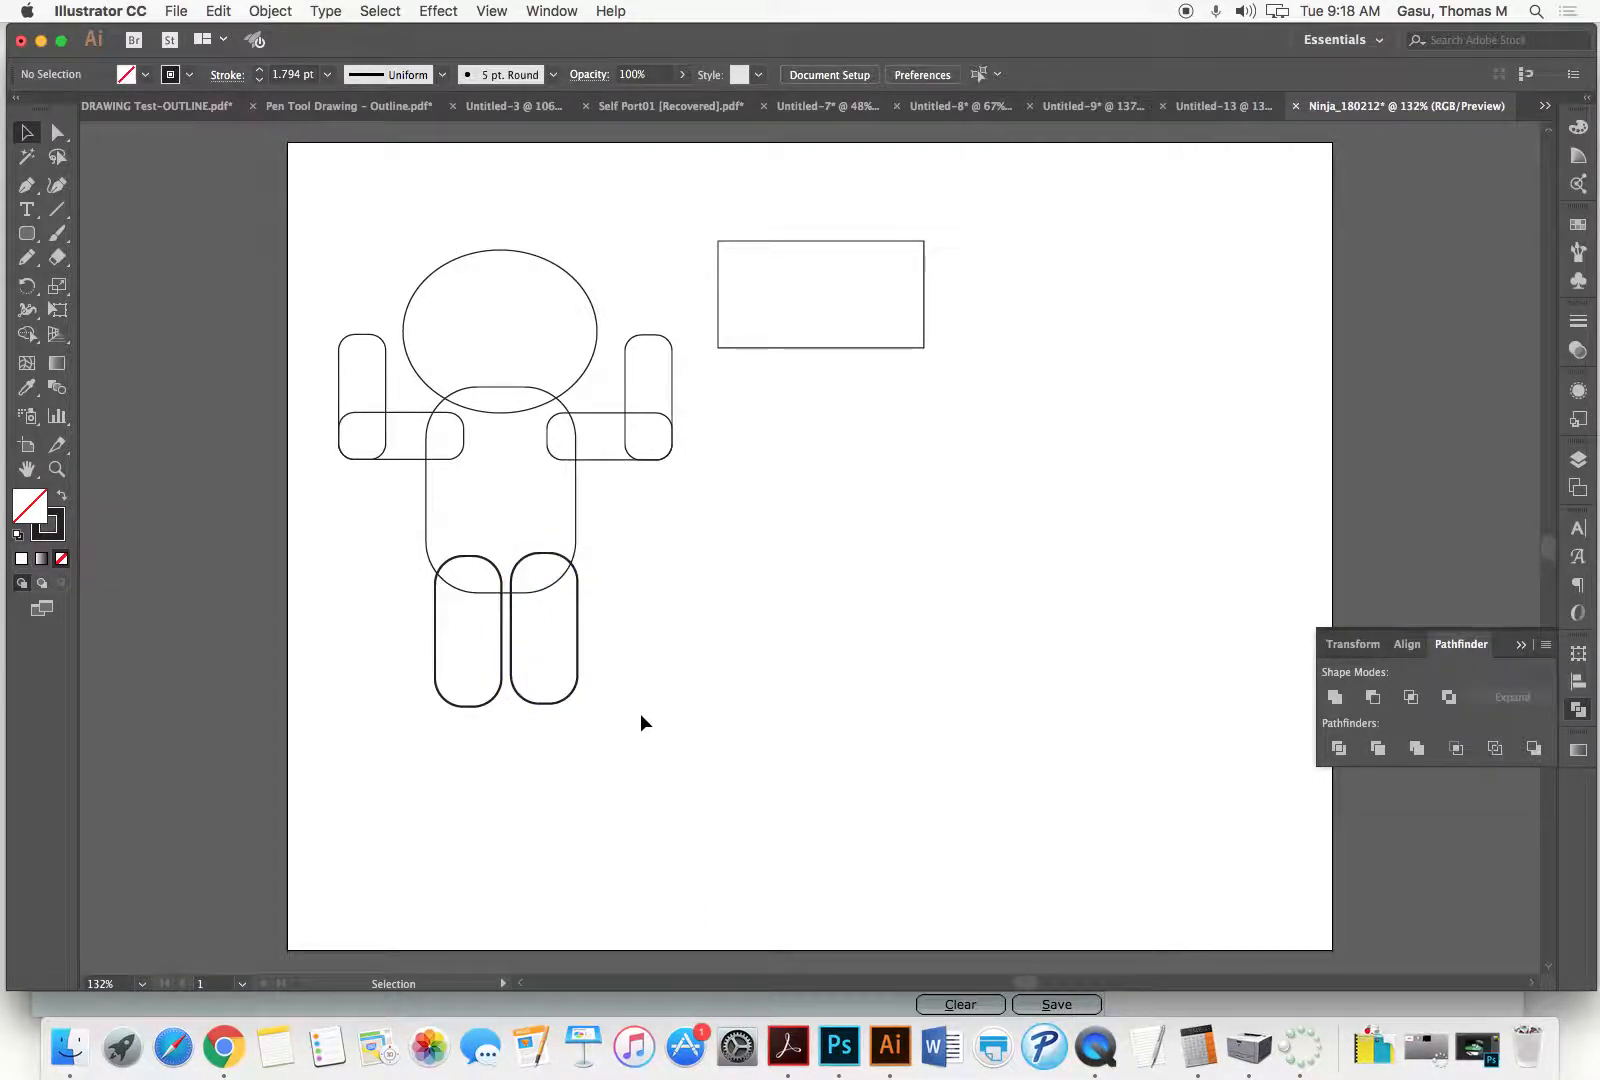
{"action": "left_click_drag", "start_coordinate": [389, 742], "coordinate": [692, 670]}
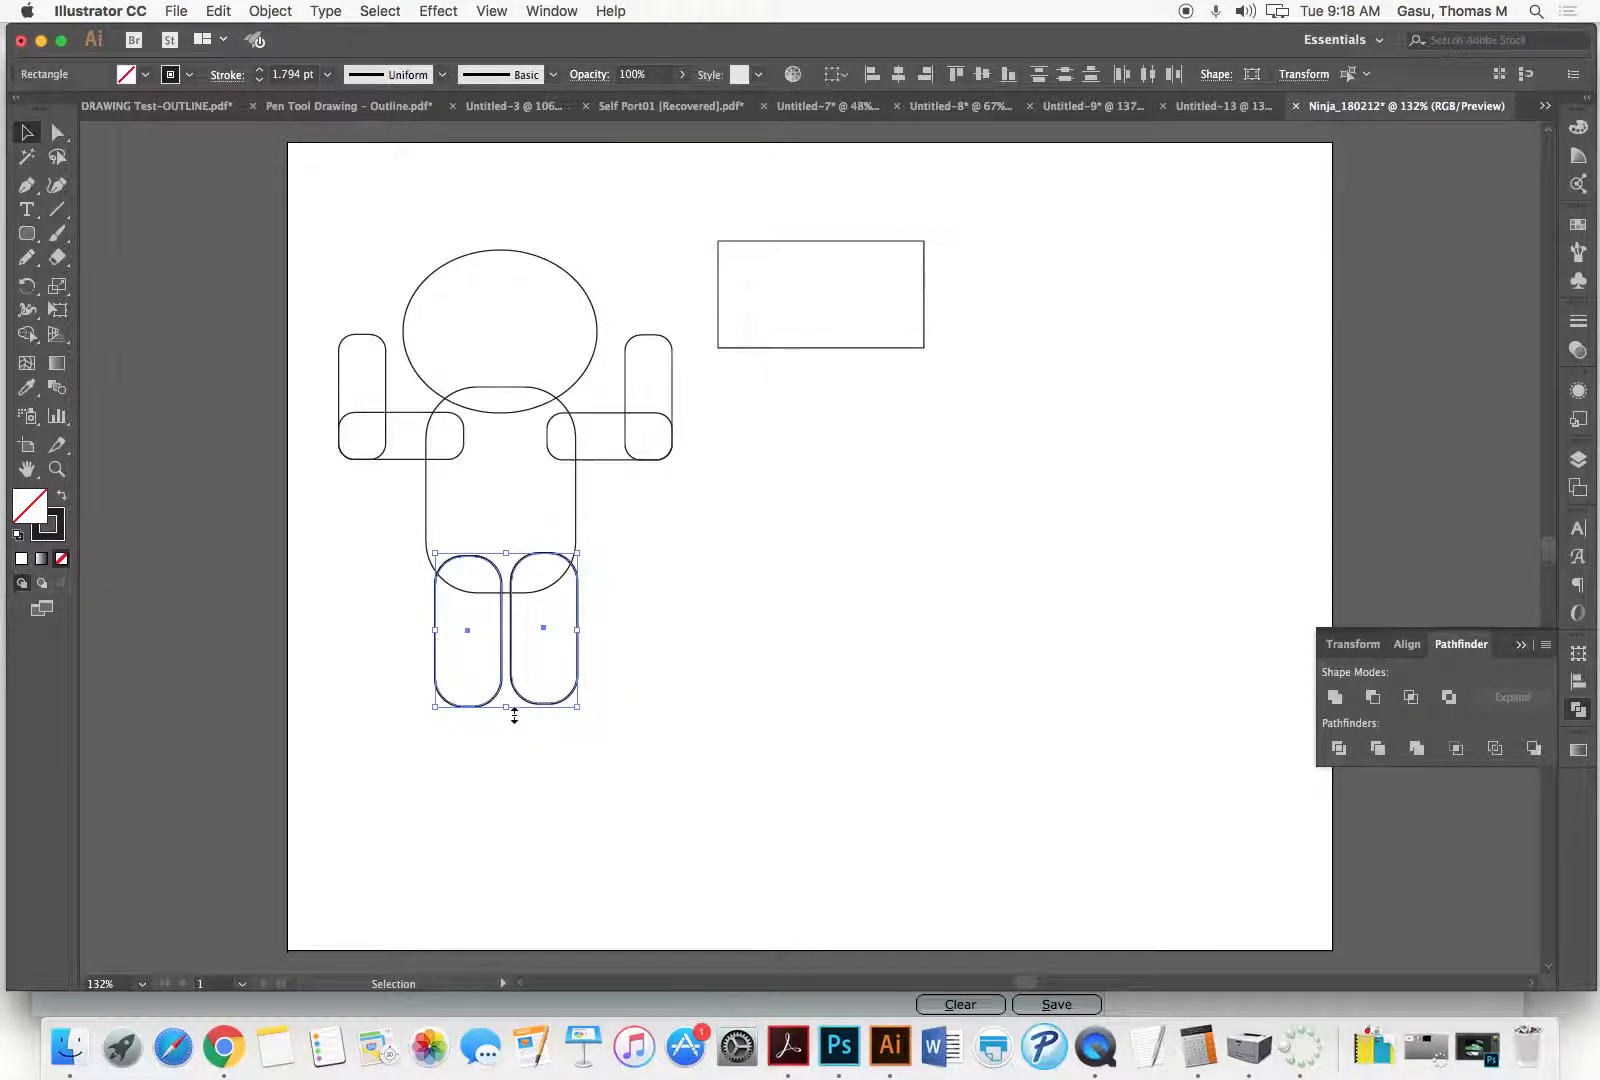
{"action": "left_click_drag", "start_coordinate": [506, 707], "coordinate": [506, 658]}
{"action": "left_click", "coordinate": [553, 725]}
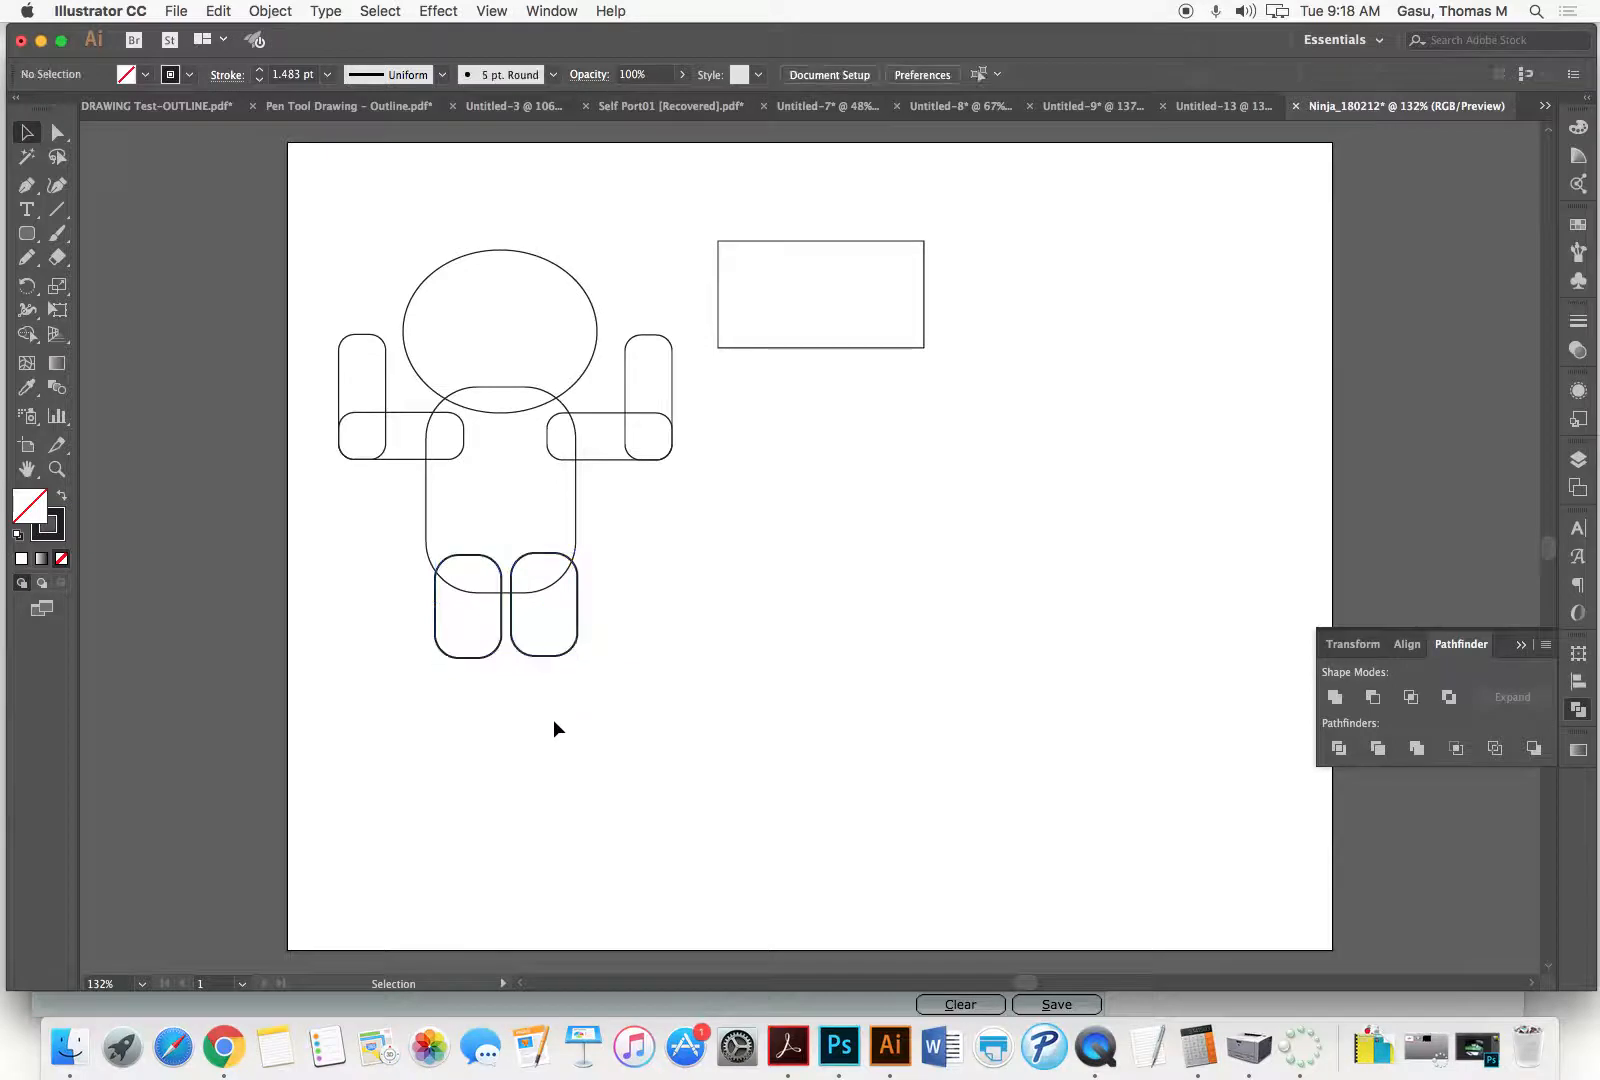
Step: Draw a rounded rectangle about 0.55 by 1.34 in as a shin and place one copy overlapping the lower end of each thigh
{"action": "left_click_drag", "start_coordinate": [27, 233], "coordinate": [79, 265]}
{"action": "left_click_drag", "start_coordinate": [617, 609], "coordinate": [670, 737]}
{"action": "key", "text": "v"}
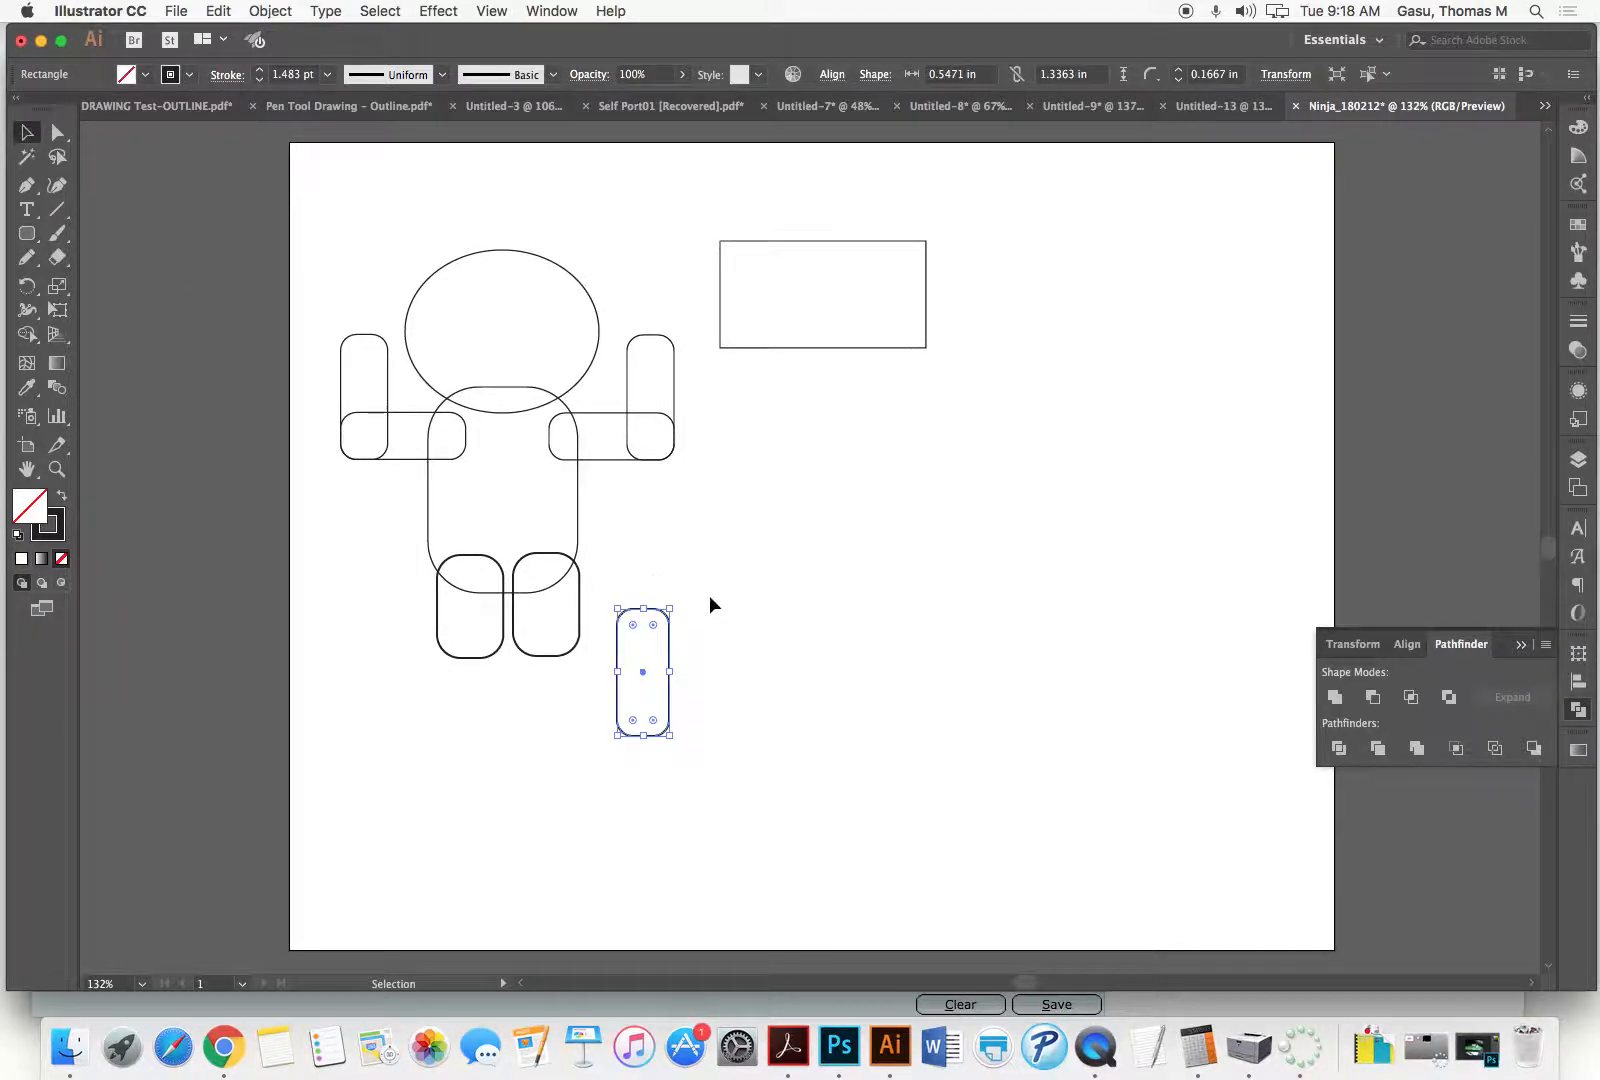
{"action": "left_click", "coordinate": [712, 604]}
{"action": "left_click_drag", "start_coordinate": [672, 692], "coordinate": [519, 728]}
{"action": "left_click", "coordinate": [637, 692]}
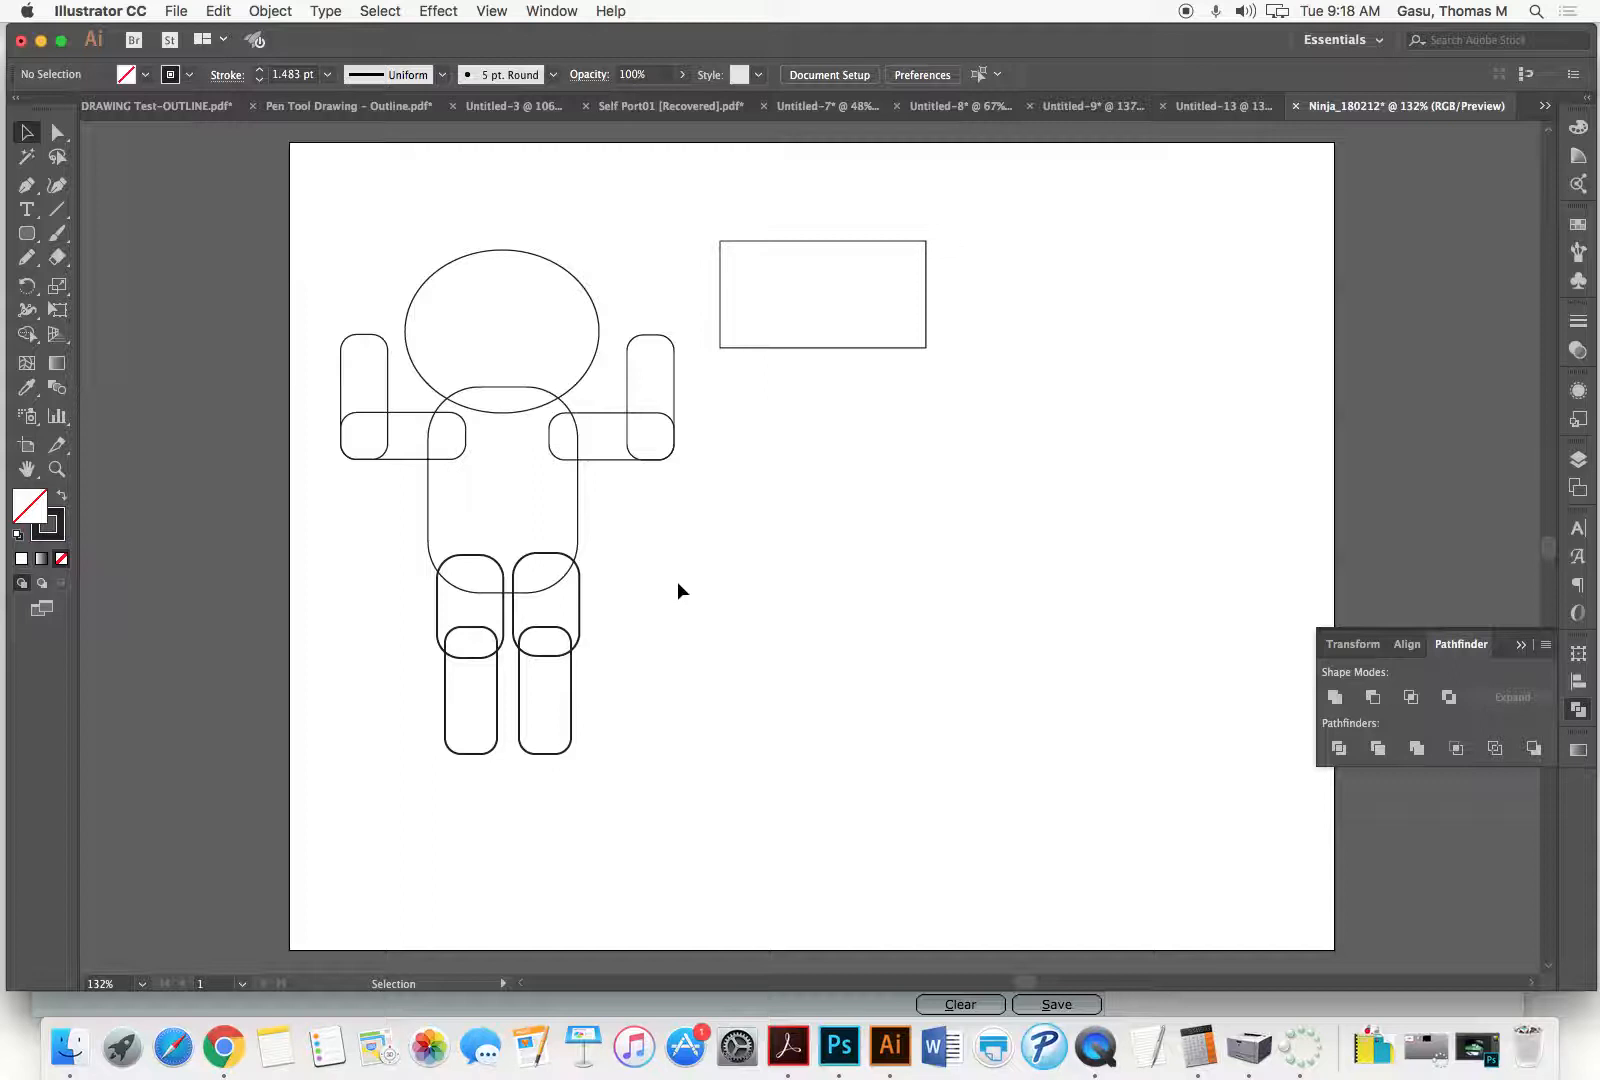
Step: Match the stroke of the body, arms and legs to the head's 1 pt outline with the Eyedropper
{"action": "left_click_drag", "start_coordinate": [740, 418], "coordinate": [366, 661]}
{"action": "key", "text": "i"}
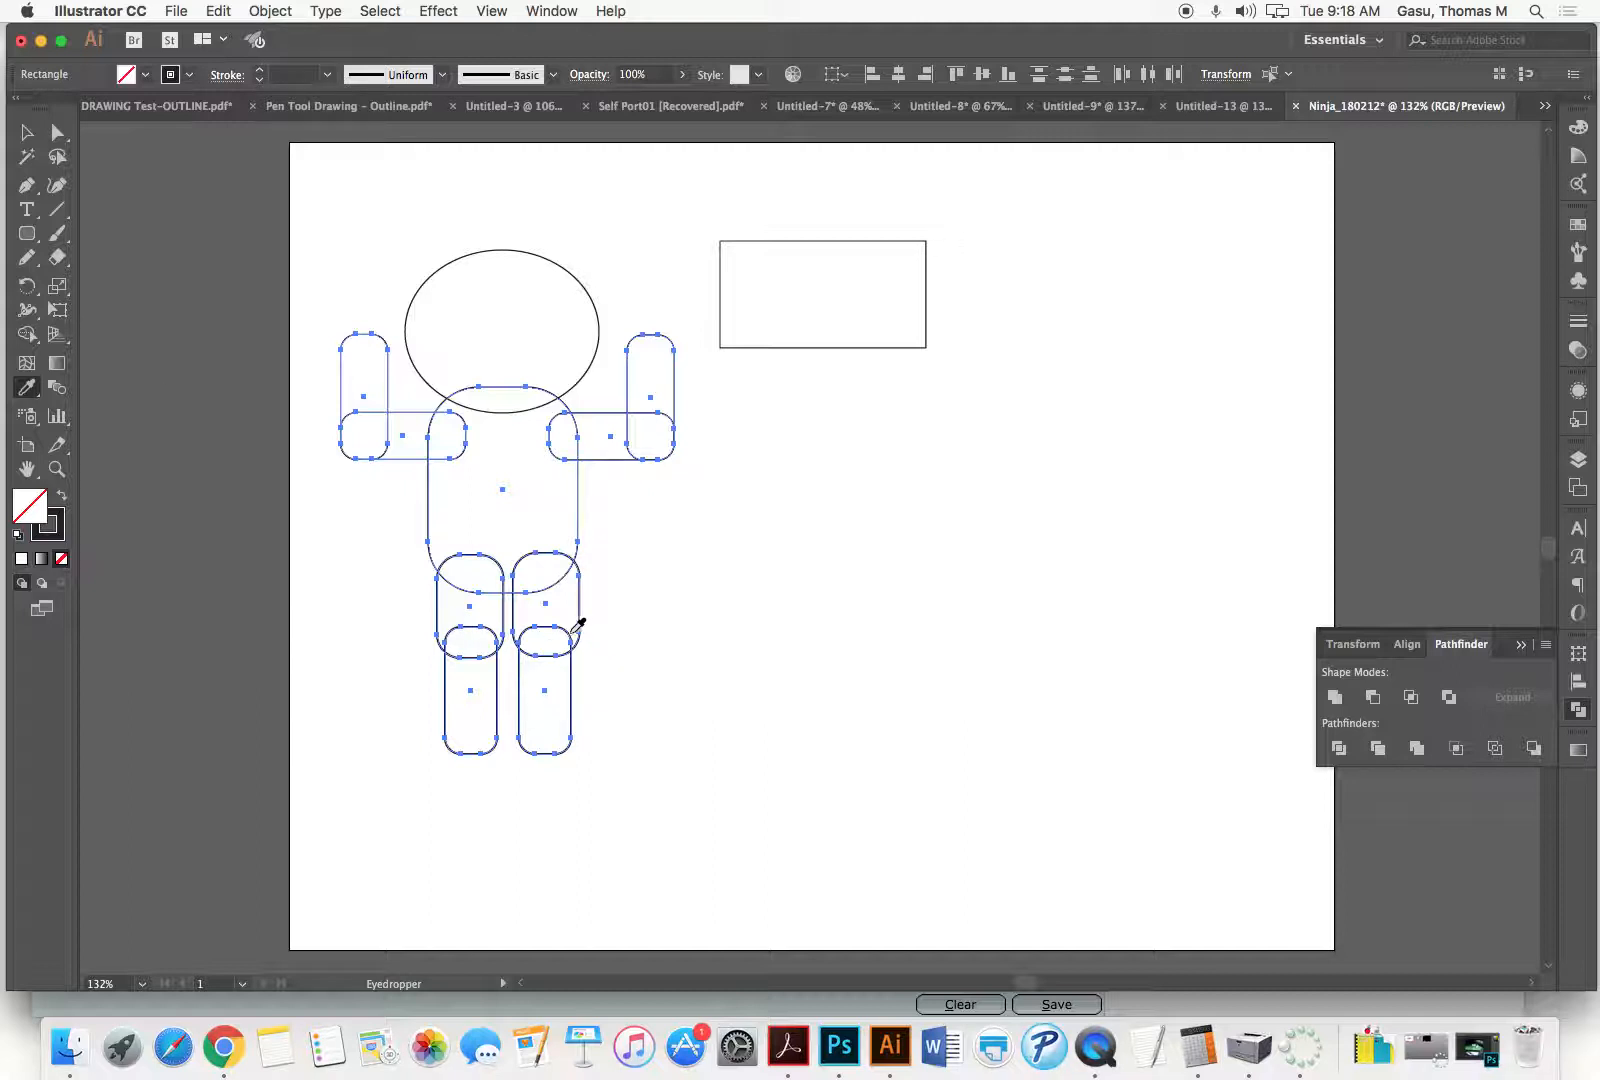
{"action": "left_click", "coordinate": [583, 382]}
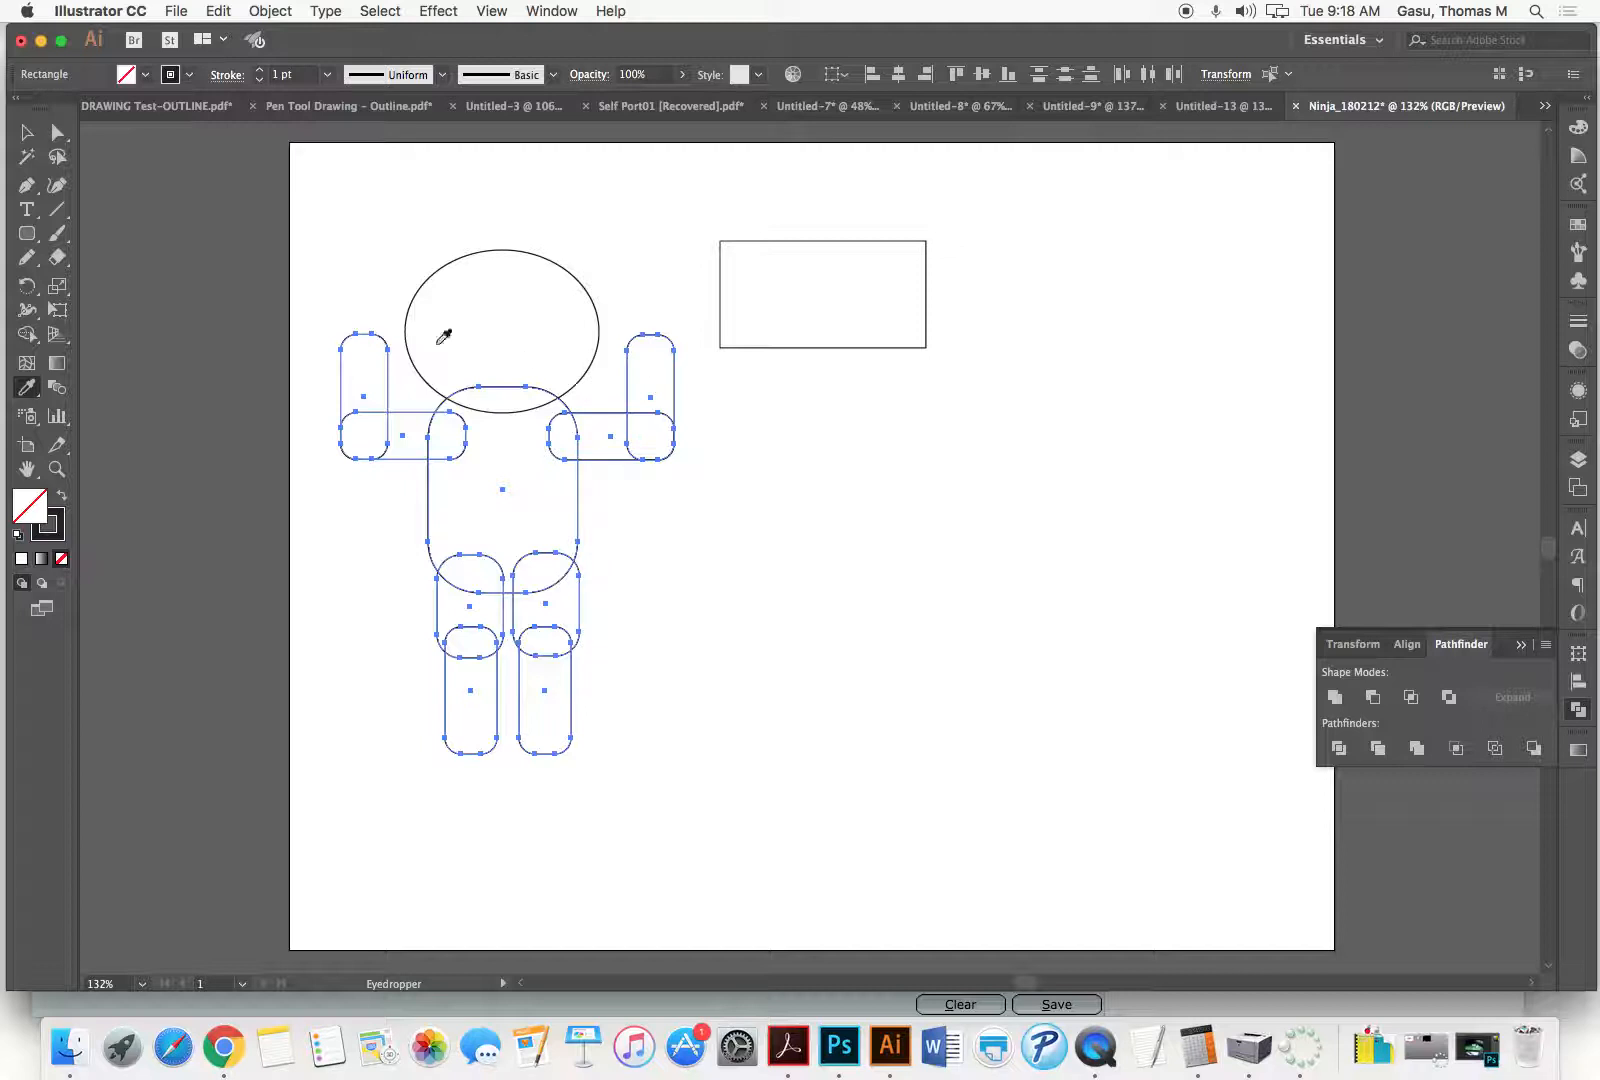
{"action": "left_click", "coordinate": [27, 132]}
{"action": "left_click", "coordinate": [403, 291]}
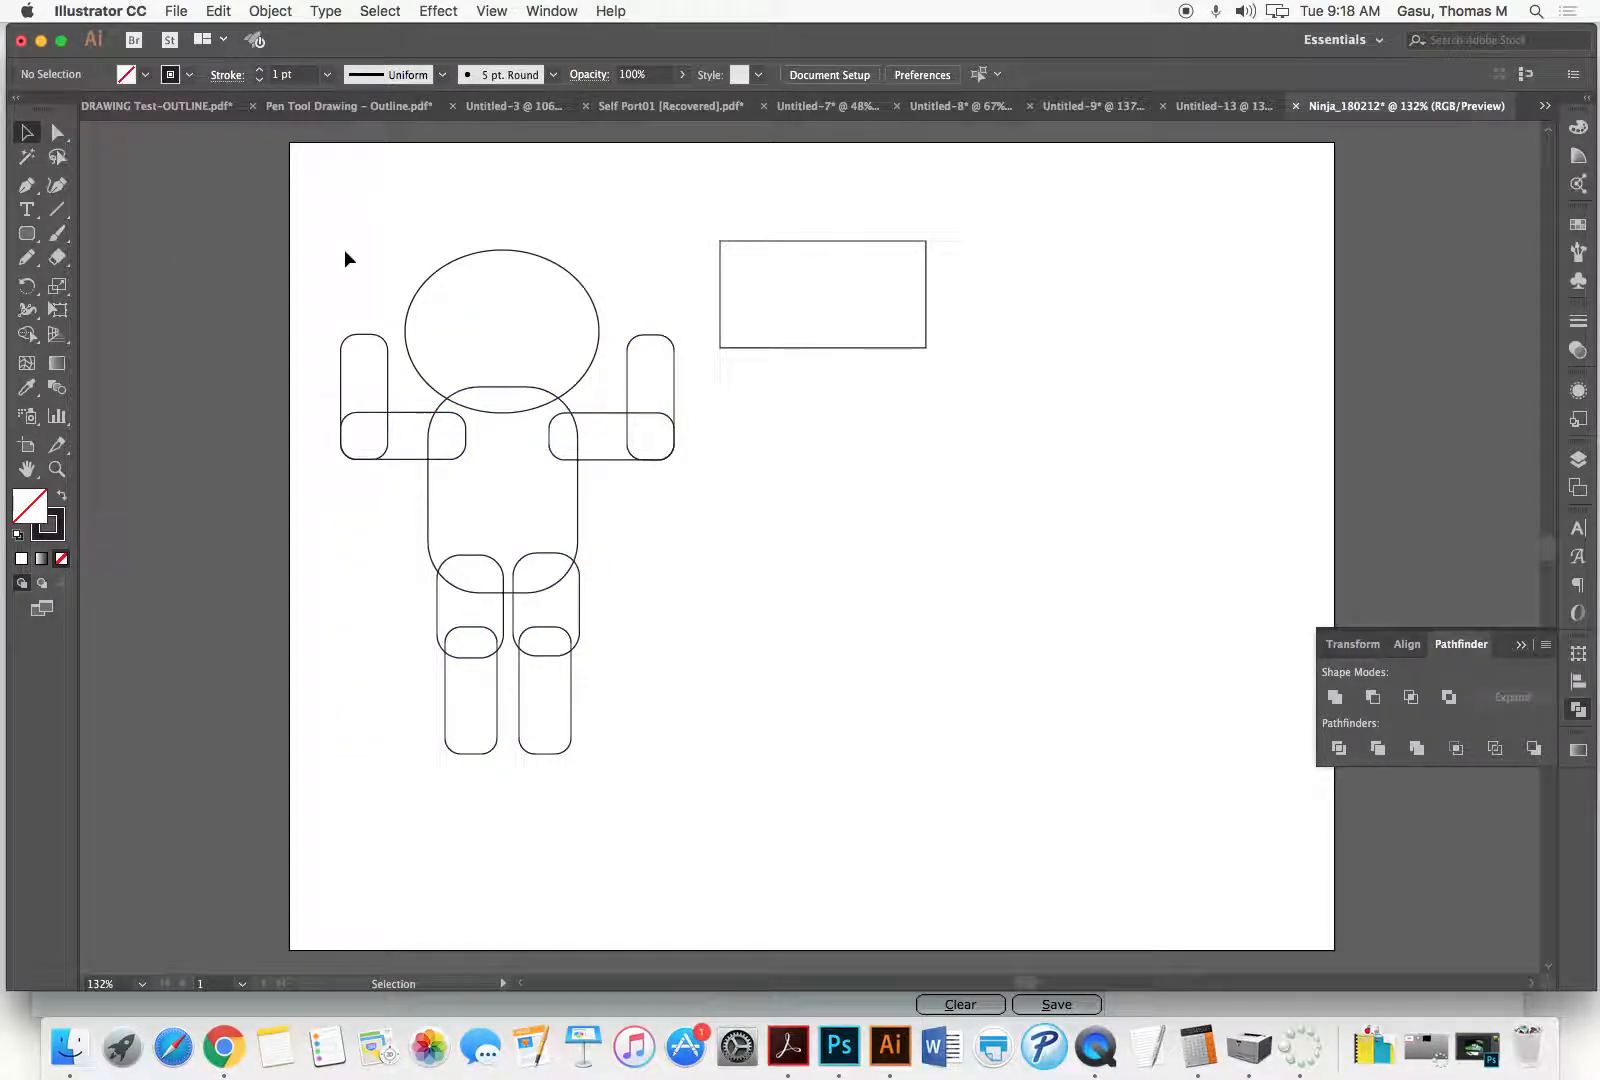
Step: Delete the spare square-cornered rectangle to the right of the figure
{"action": "left_click_drag", "start_coordinate": [398, 451], "coordinate": [586, 642]}
{"action": "left_click", "coordinate": [819, 347]}
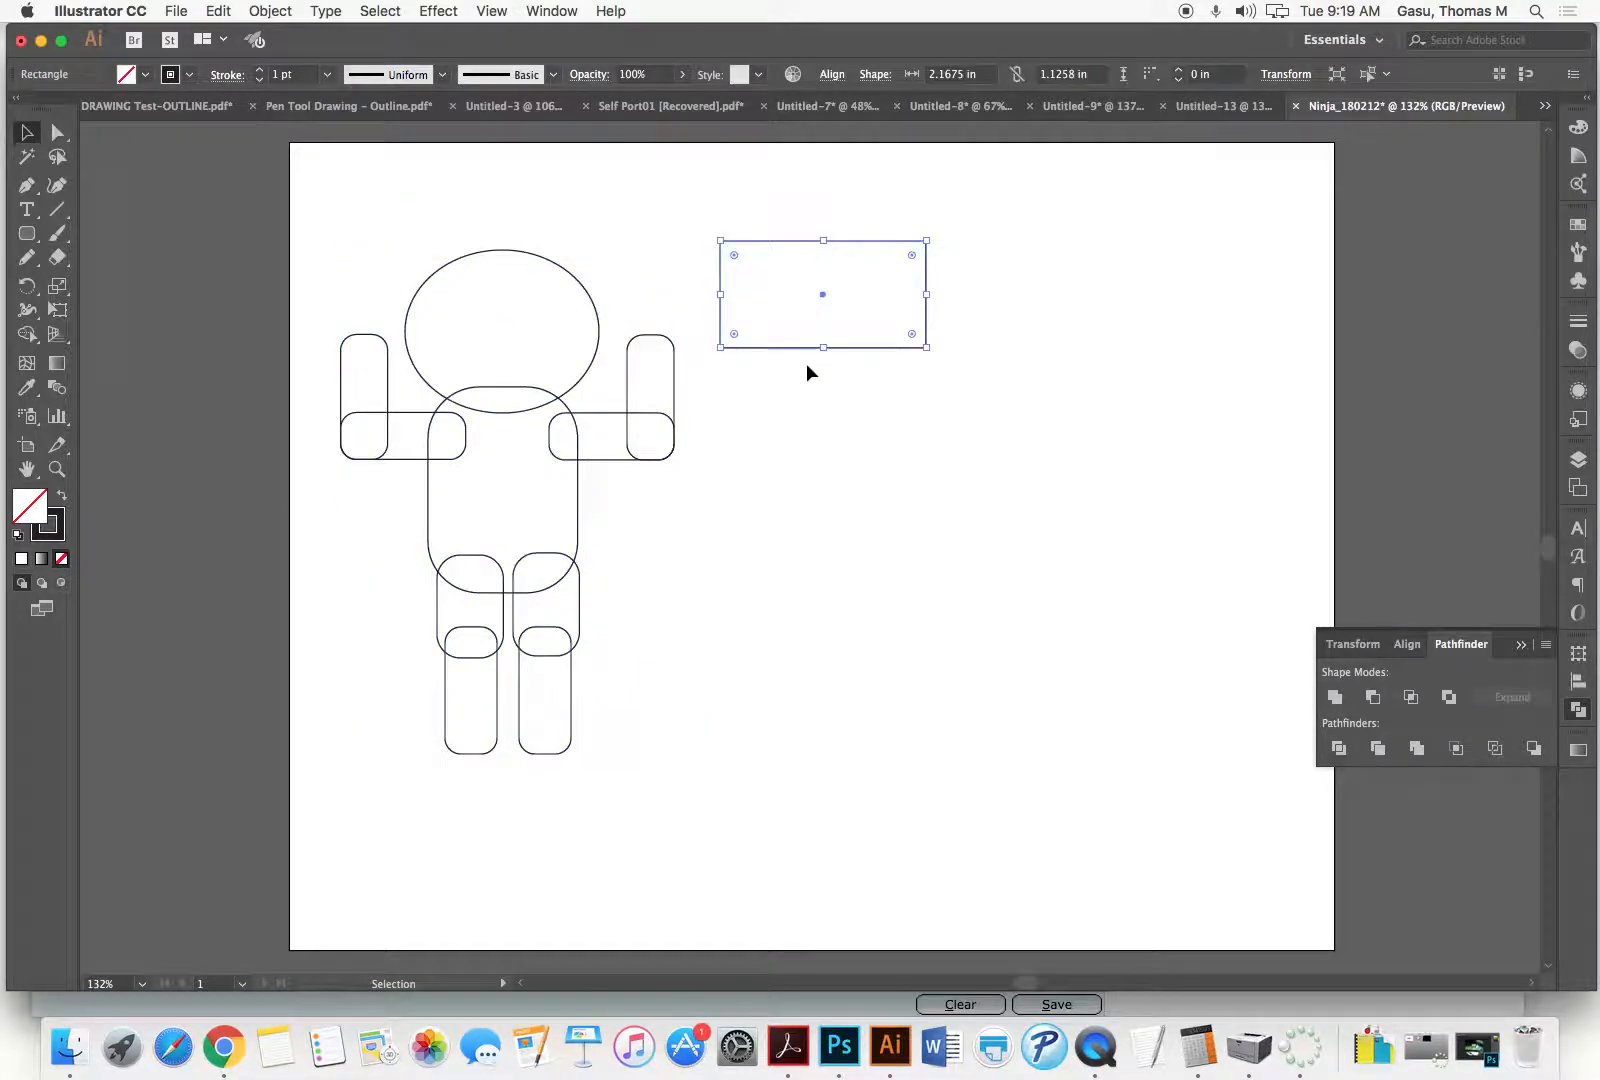
{"action": "key", "text": "Delete"}
Step: Move the whole figure to the artboard's upper-left corner and scale it down proportionally to a little over half size
{"action": "left_click_drag", "start_coordinate": [315, 237], "coordinate": [718, 685]}
{"action": "left_click_drag", "start_coordinate": [575, 478], "coordinate": [542, 385]}
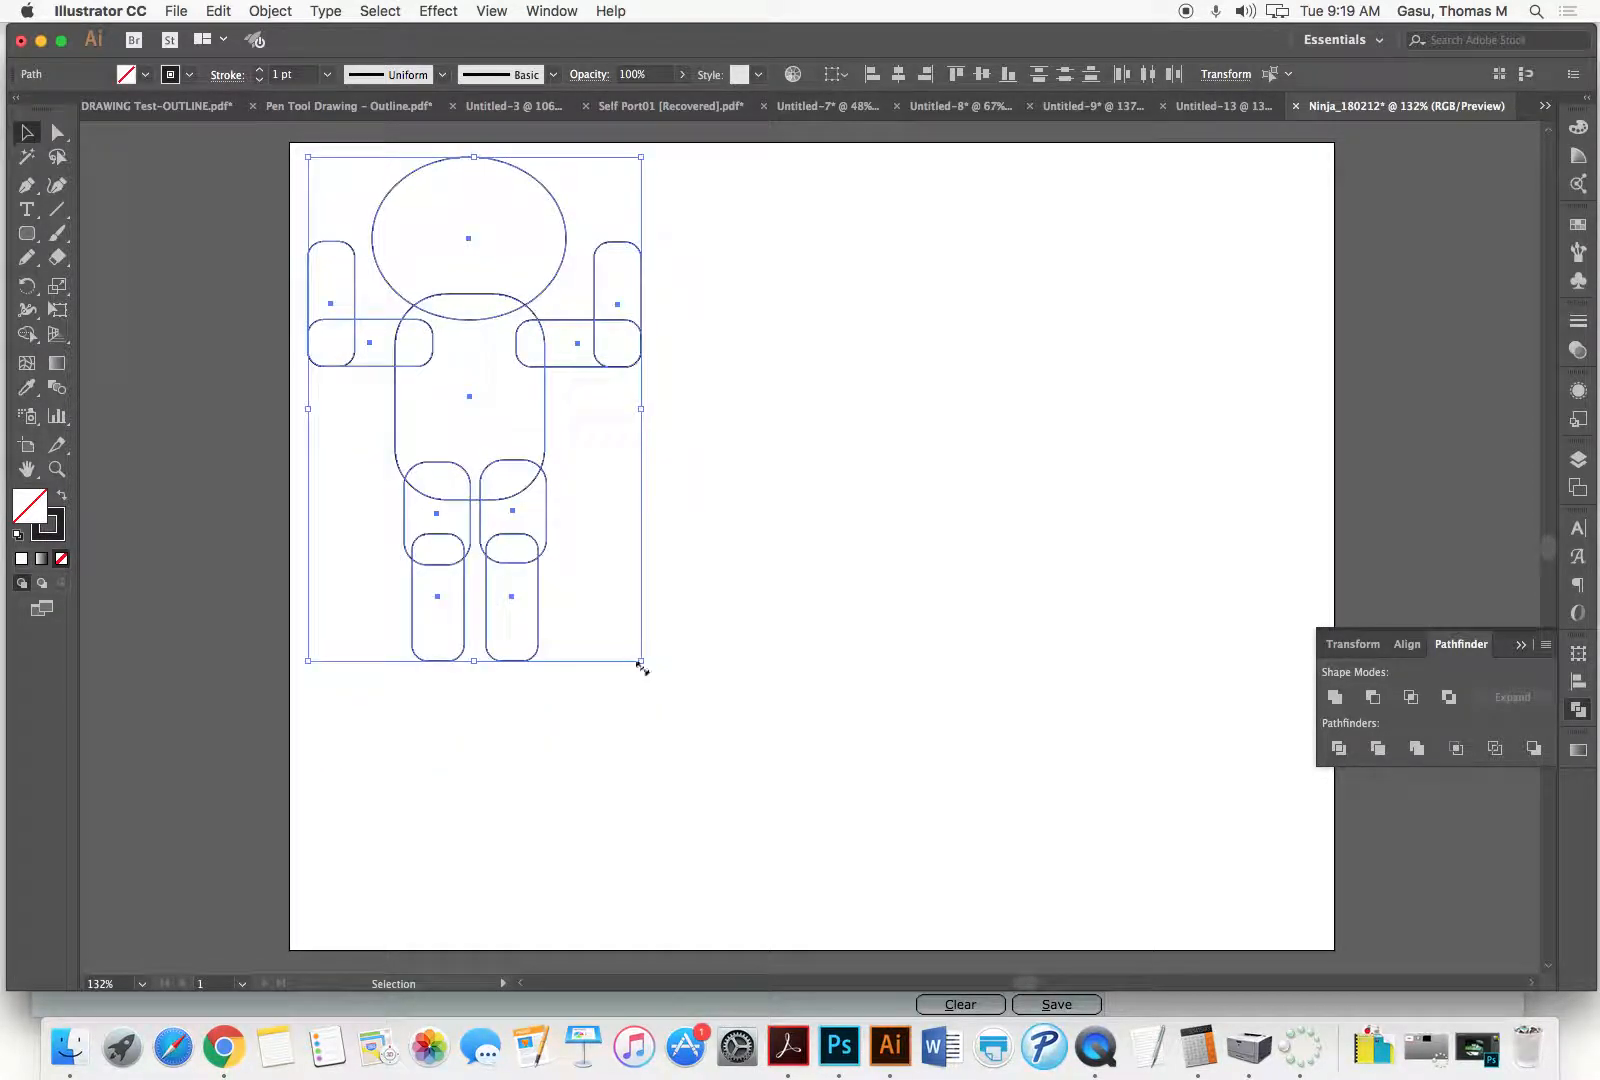
{"action": "mouse_move", "coordinate": [642, 665]}
{"action": "left_mouse_down"}
{"action": "mouse_move", "coordinate": [511, 468]}
{"action": "mouse_move", "coordinate": [498, 474]}
{"action": "left_mouse_up"}
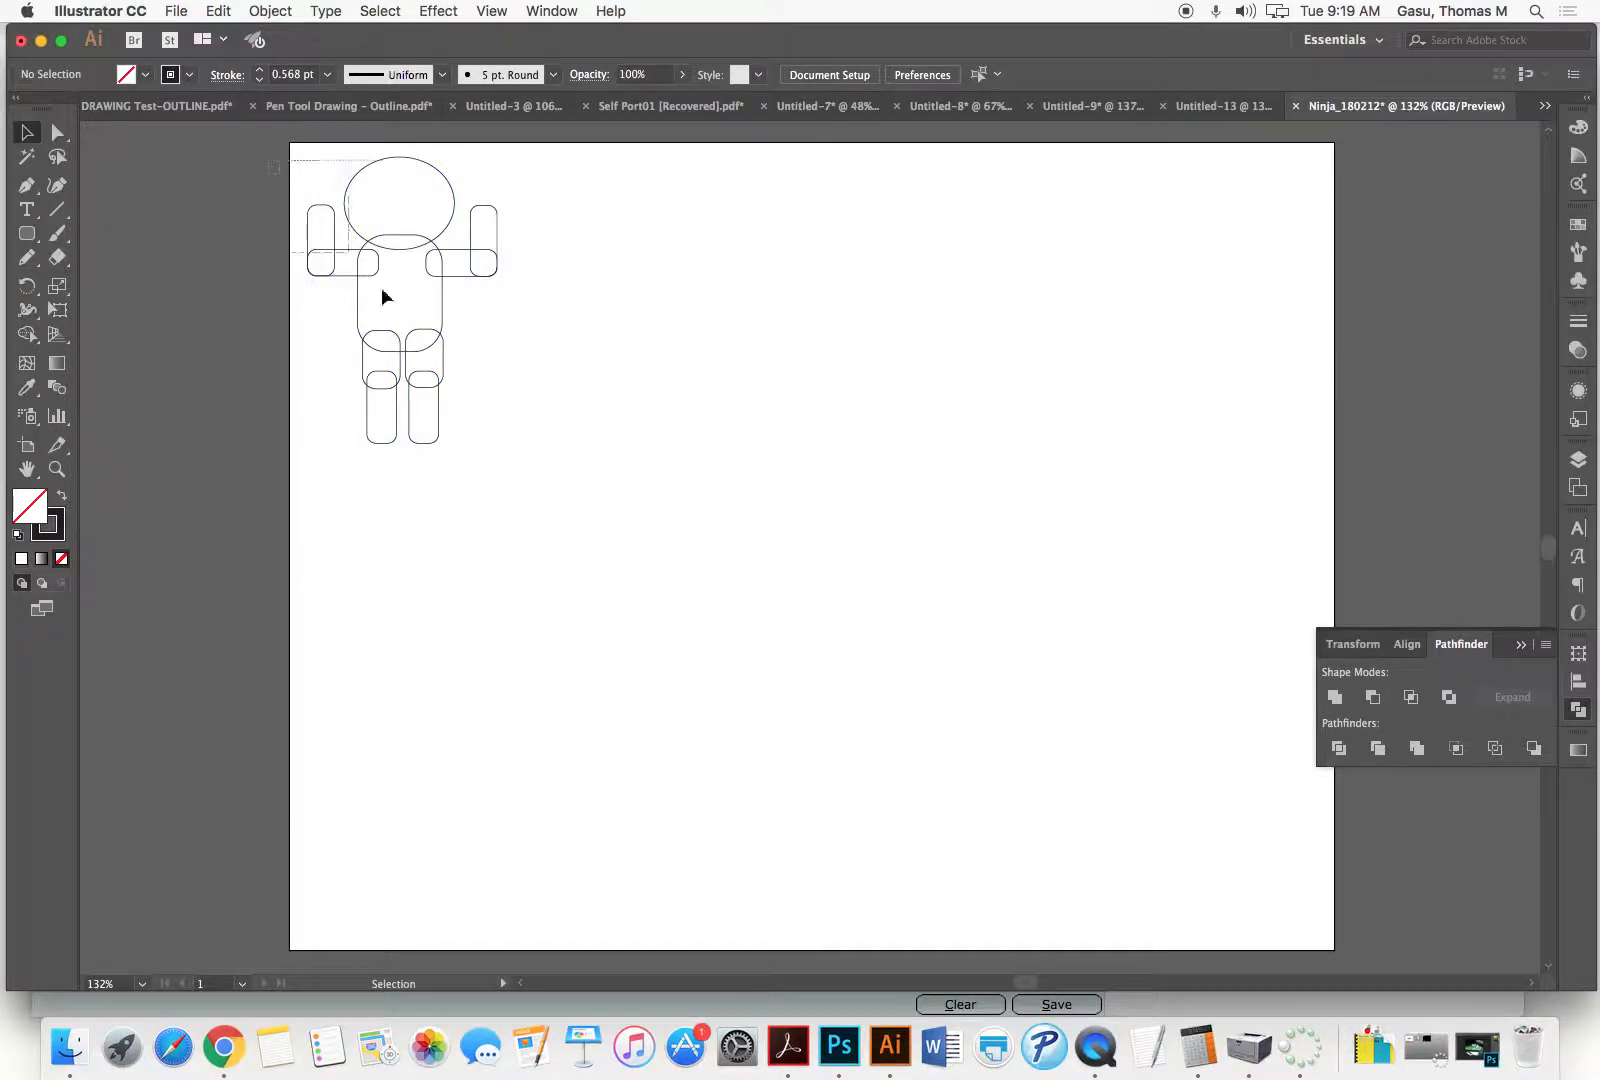
{"action": "left_click", "coordinate": [652, 352]}
Step: Duplicate the entire small figure directly to its right, level with the original
{"action": "left_click_drag", "start_coordinate": [261, 161], "coordinate": [628, 489]}
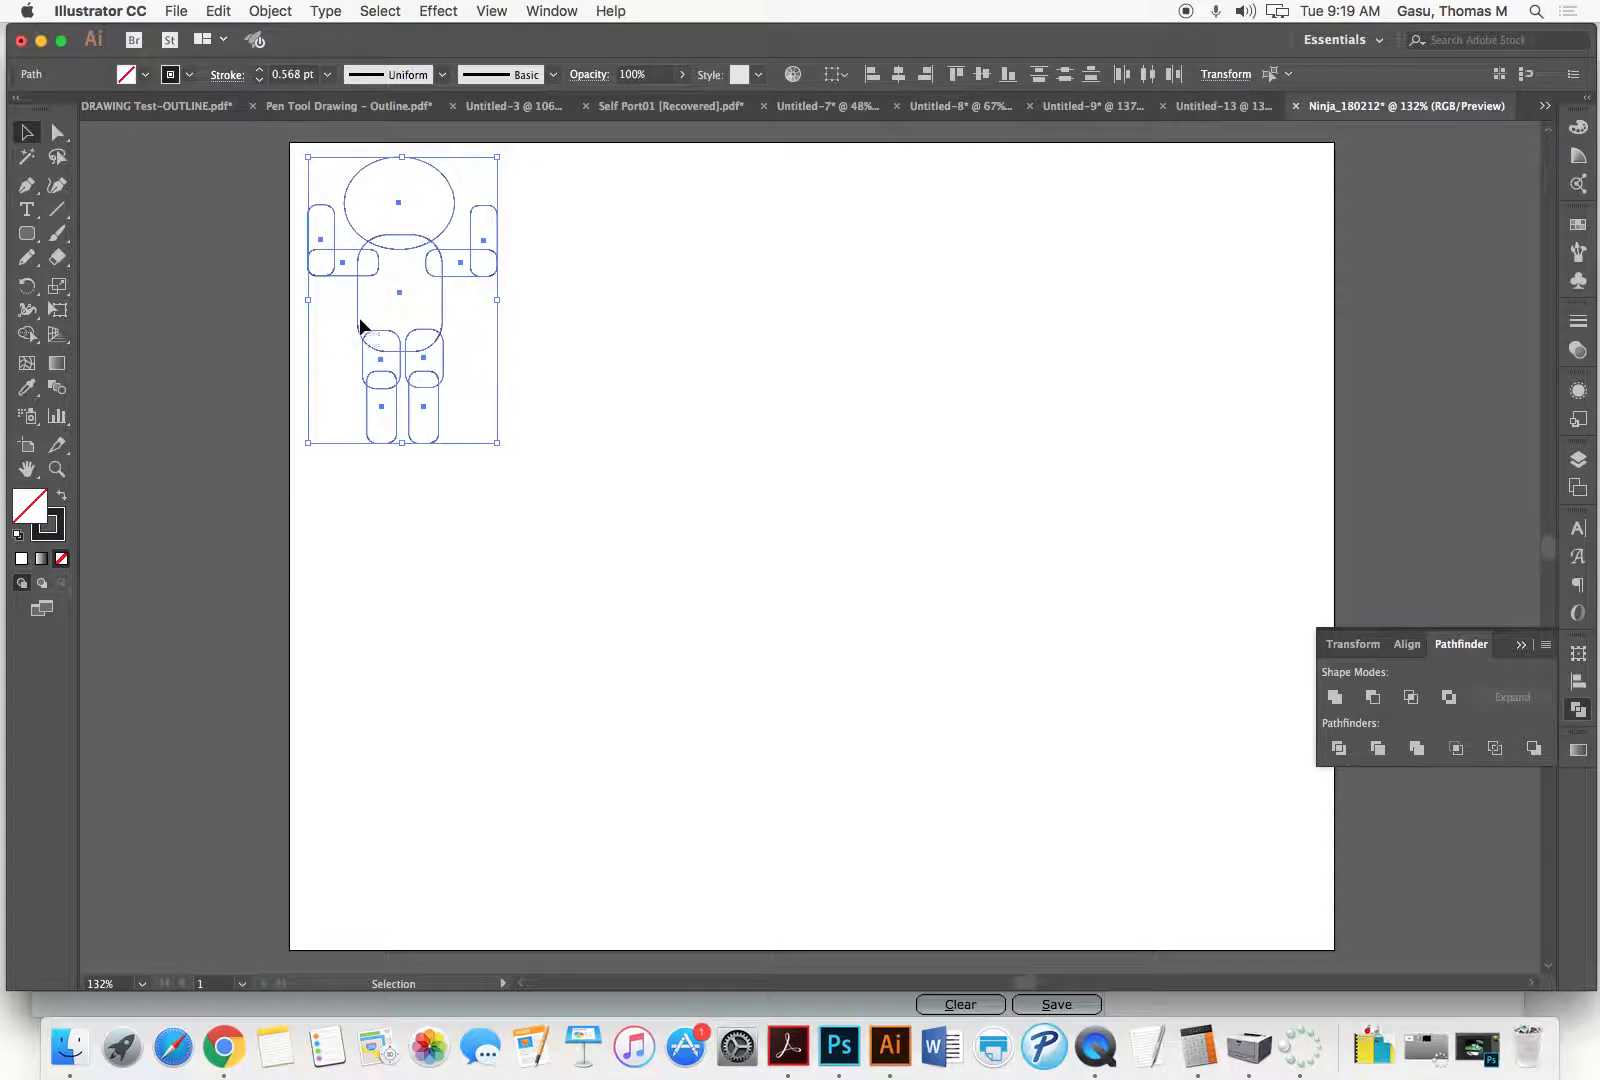
{"action": "left_click_drag", "start_coordinate": [359, 321], "coordinate": [587, 328]}
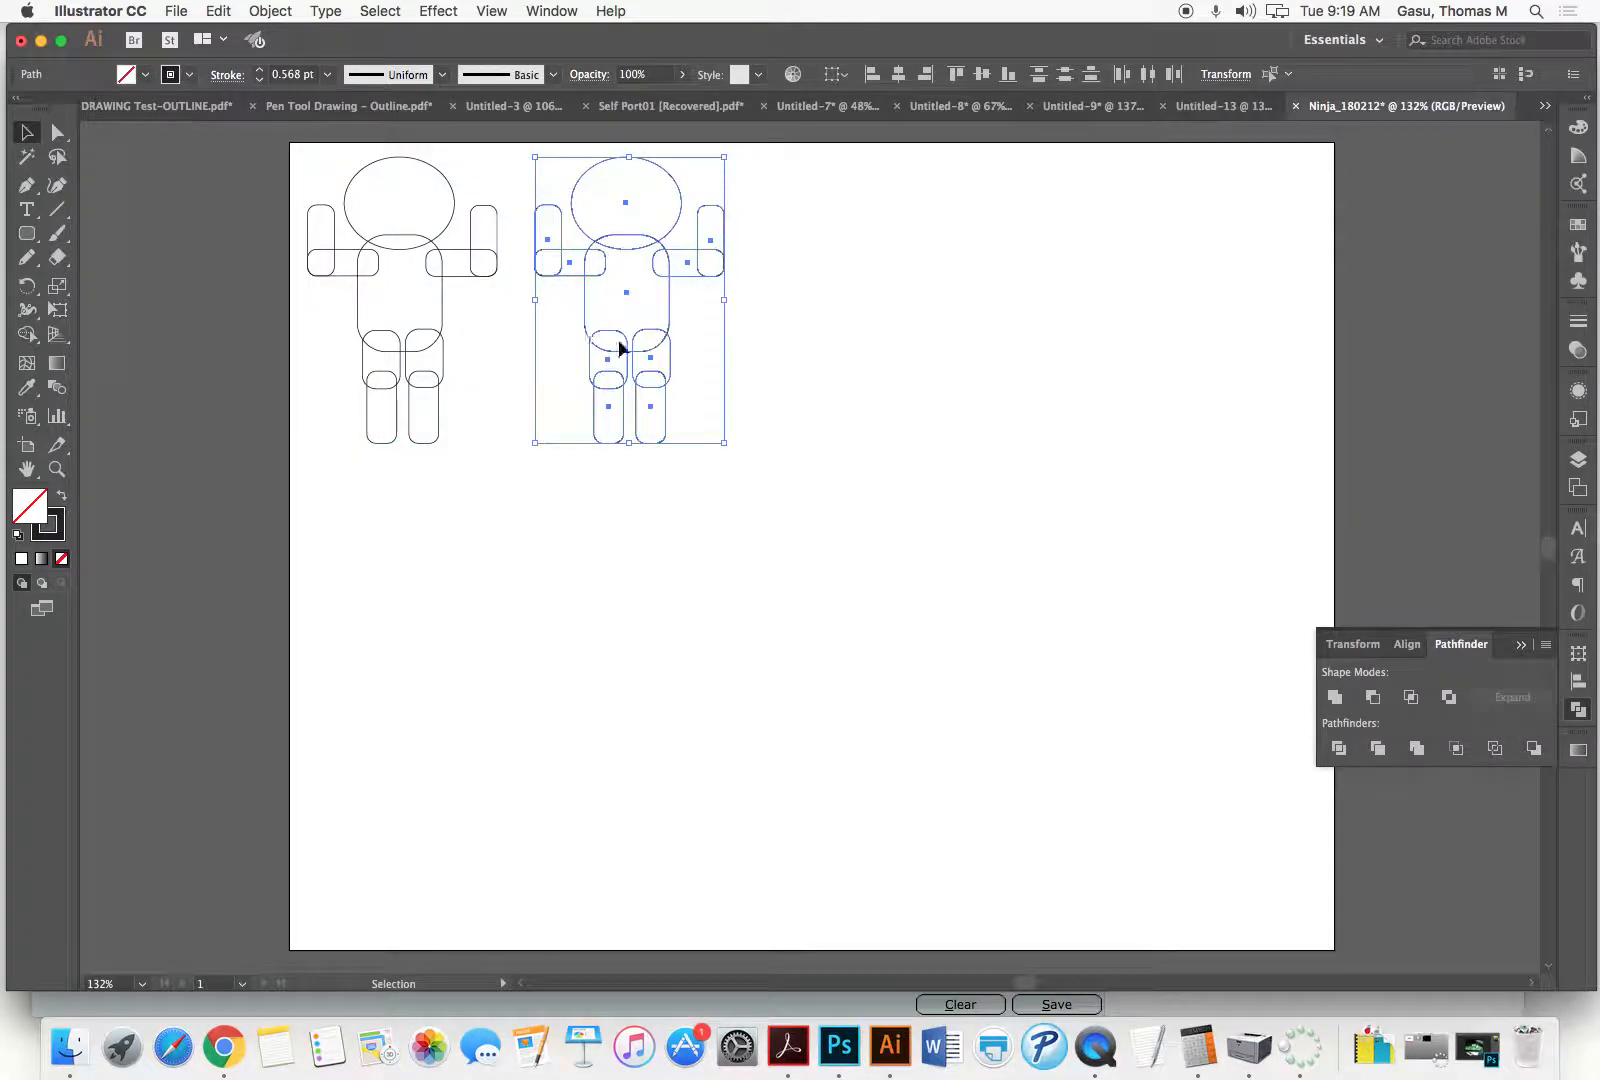
{"action": "left_click", "coordinate": [852, 412]}
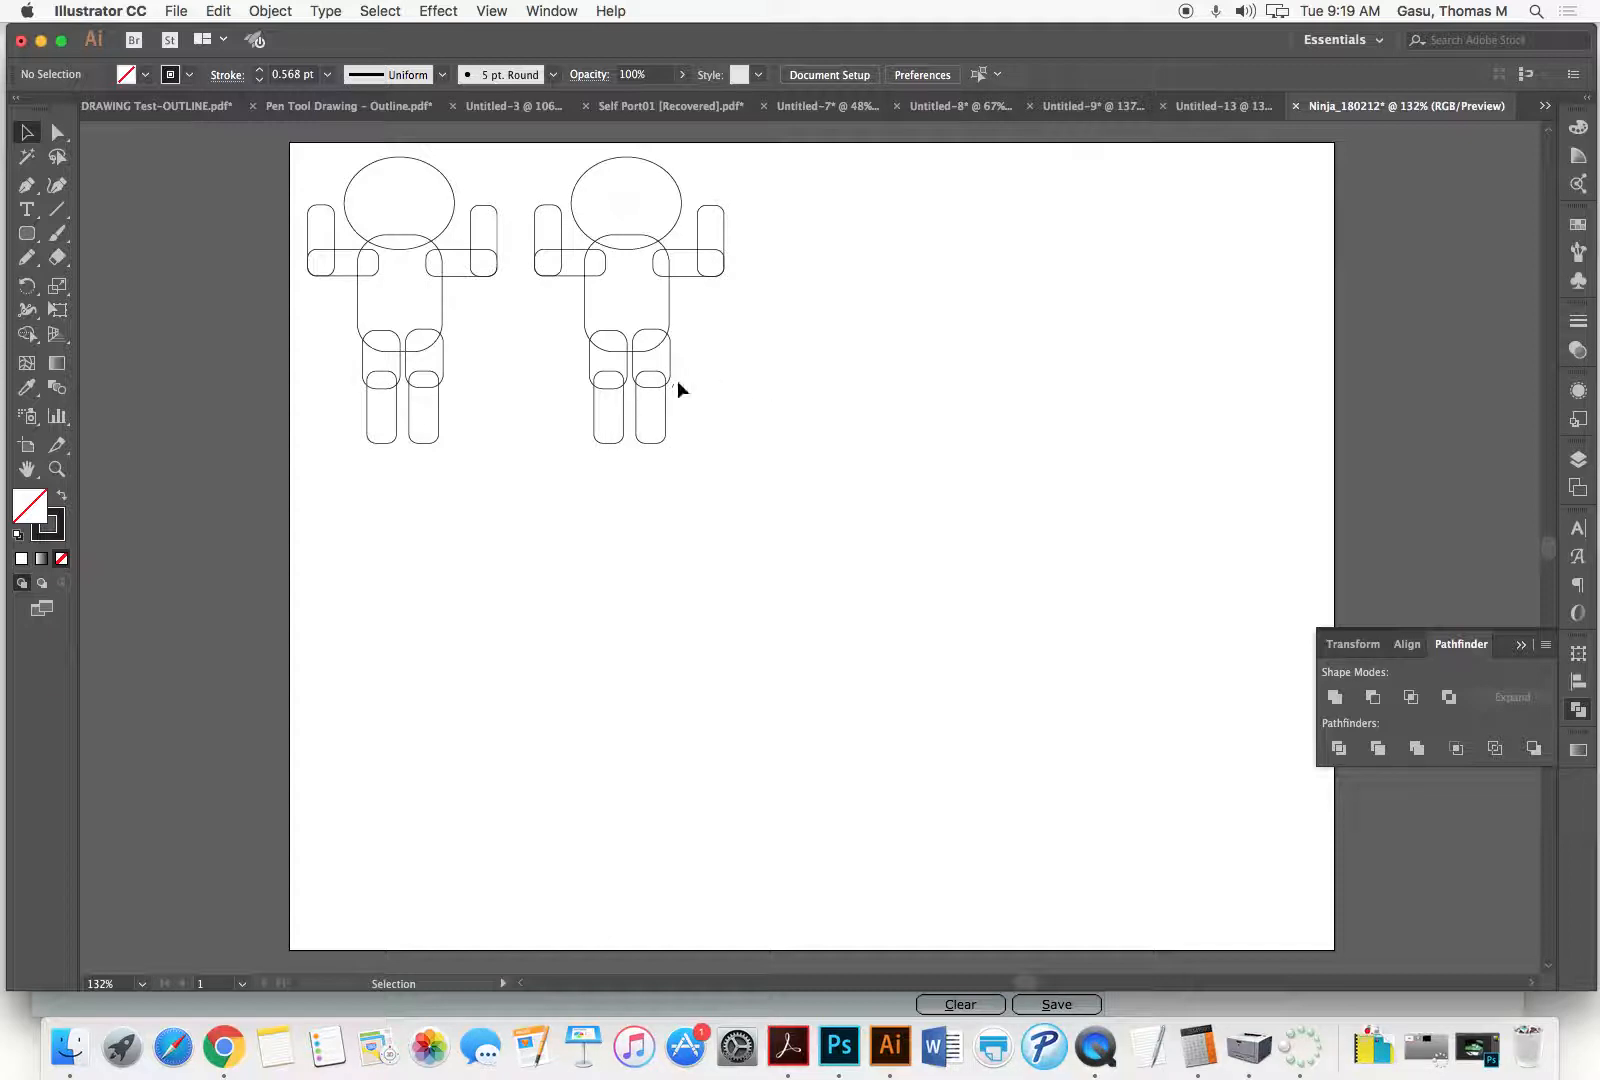
Step: Rotate the second figure's right thigh and shin together about the hip until the leg extends almost horizontally outward
{"action": "left_click_drag", "start_coordinate": [647, 390], "coordinate": [647, 390]}
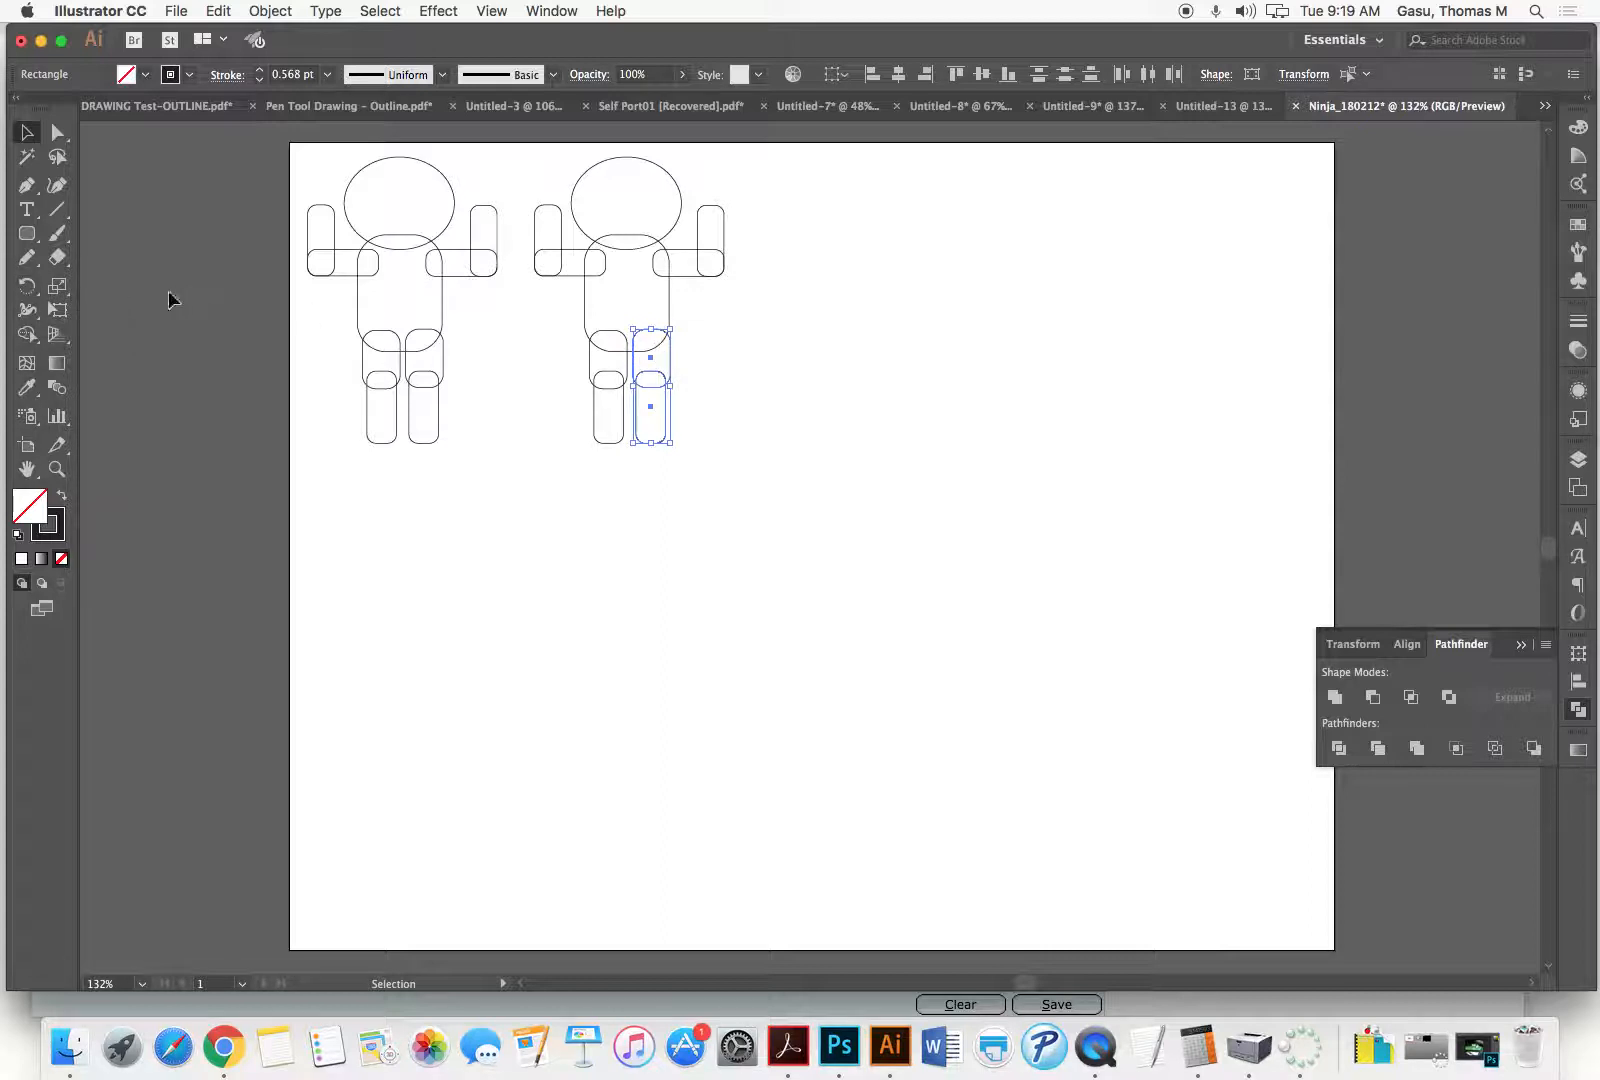
{"action": "left_click", "coordinate": [27, 285]}
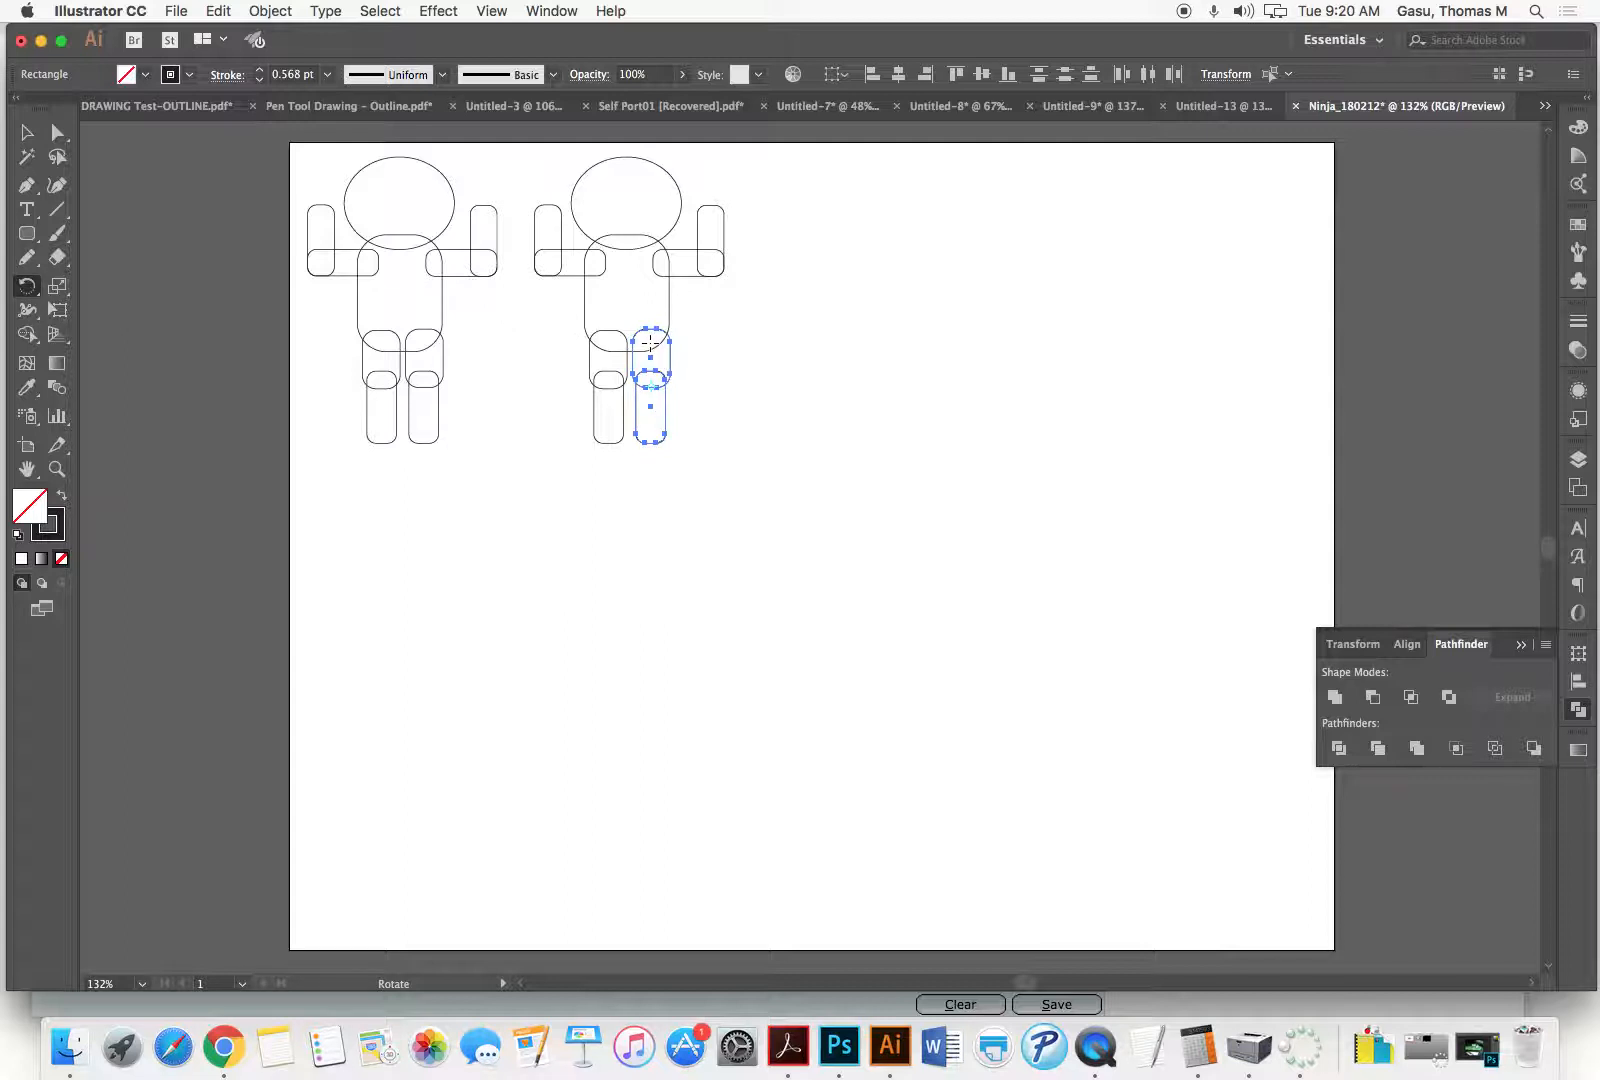
{"action": "left_click_drag", "start_coordinate": [718, 443], "coordinate": [704, 320]}
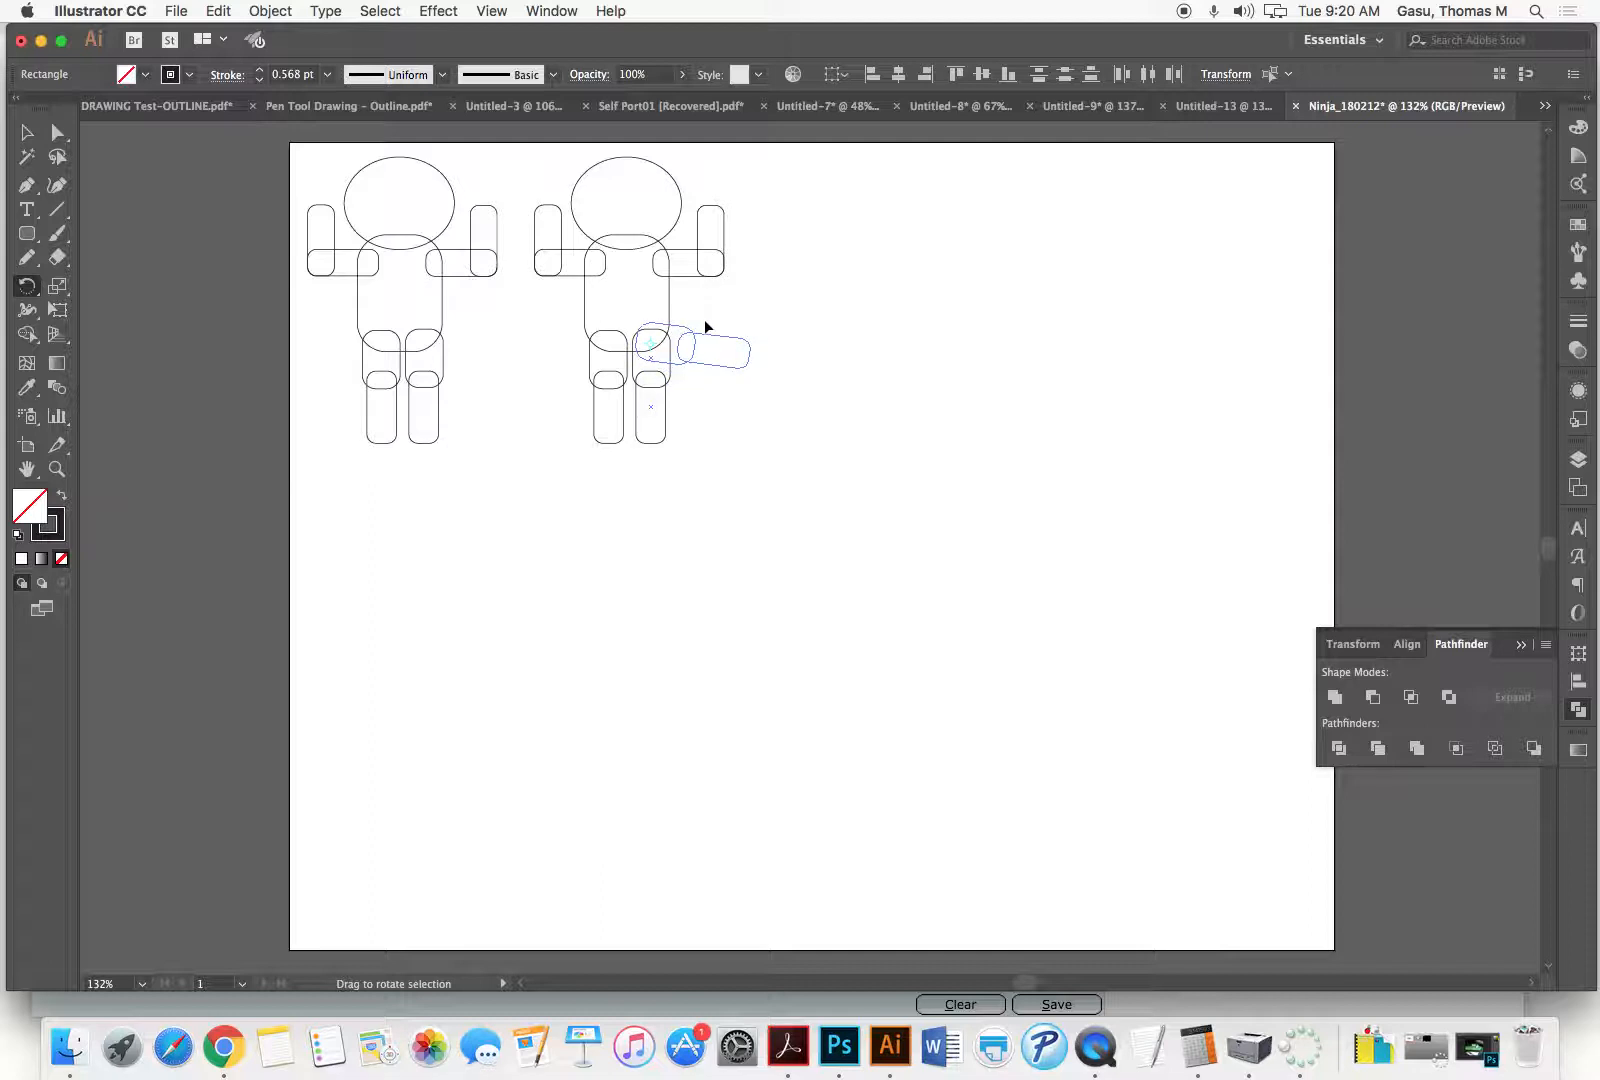
{"action": "left_click_drag", "start_coordinate": [705, 321], "coordinate": [704, 319]}
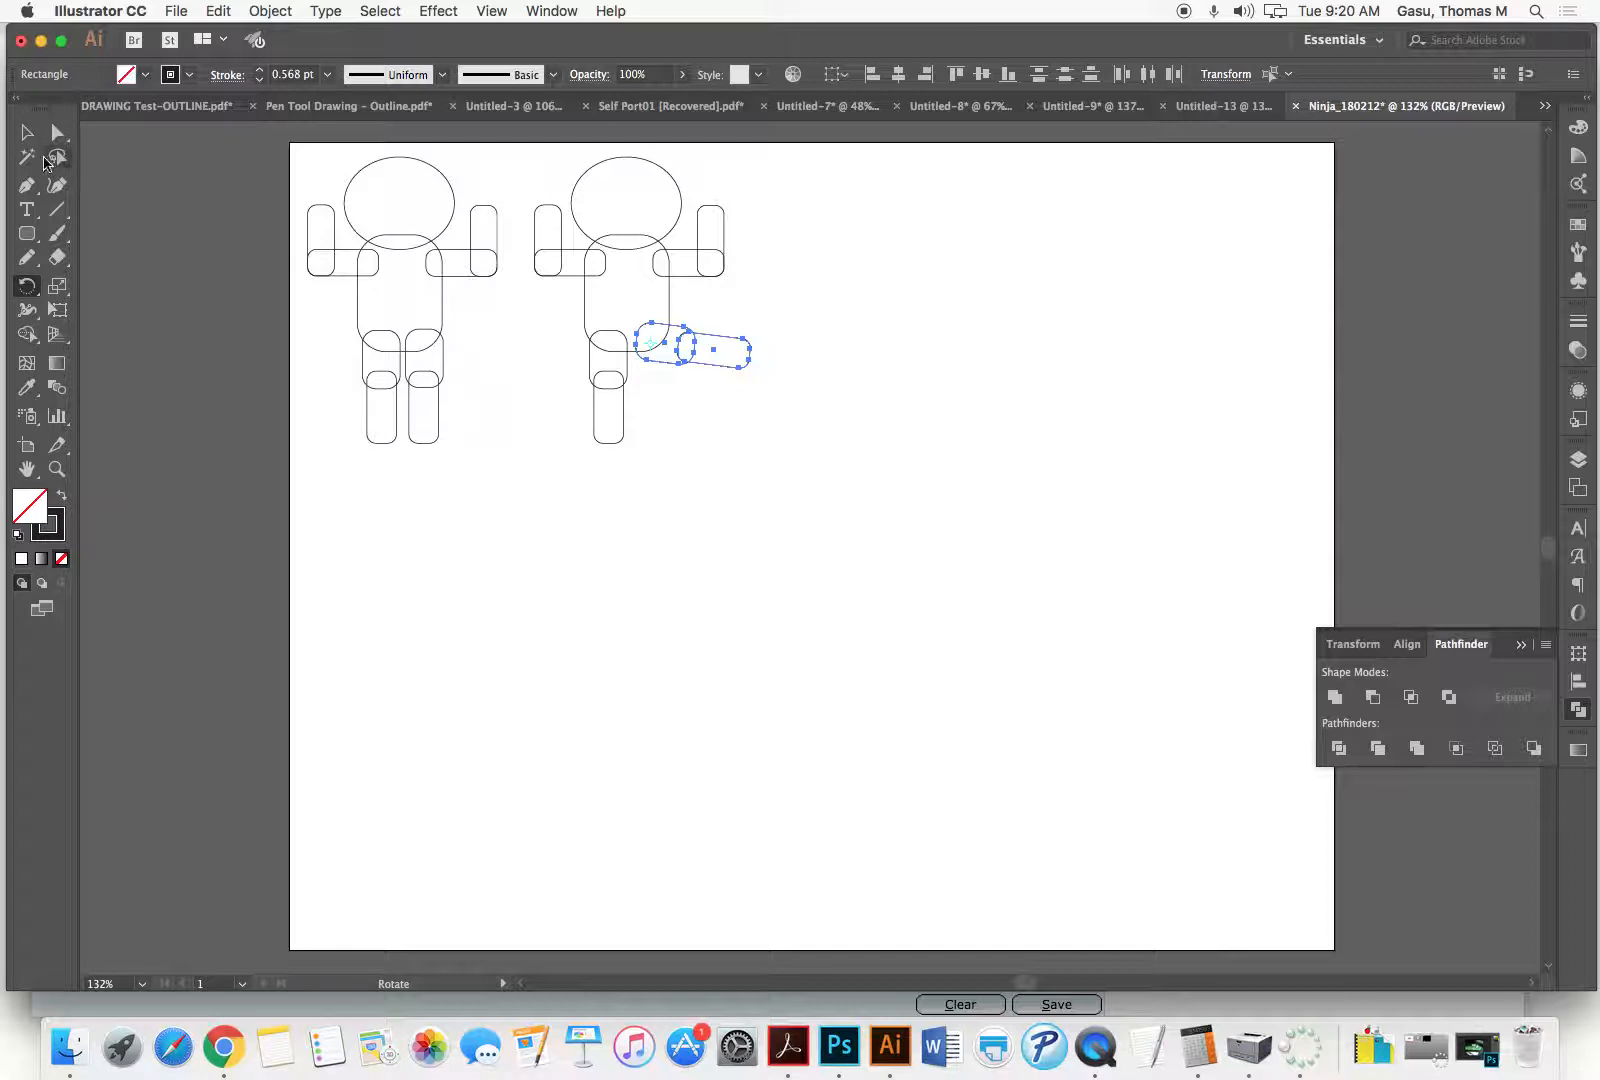
{"action": "key", "text": "v"}
{"action": "left_click", "coordinate": [641, 467]}
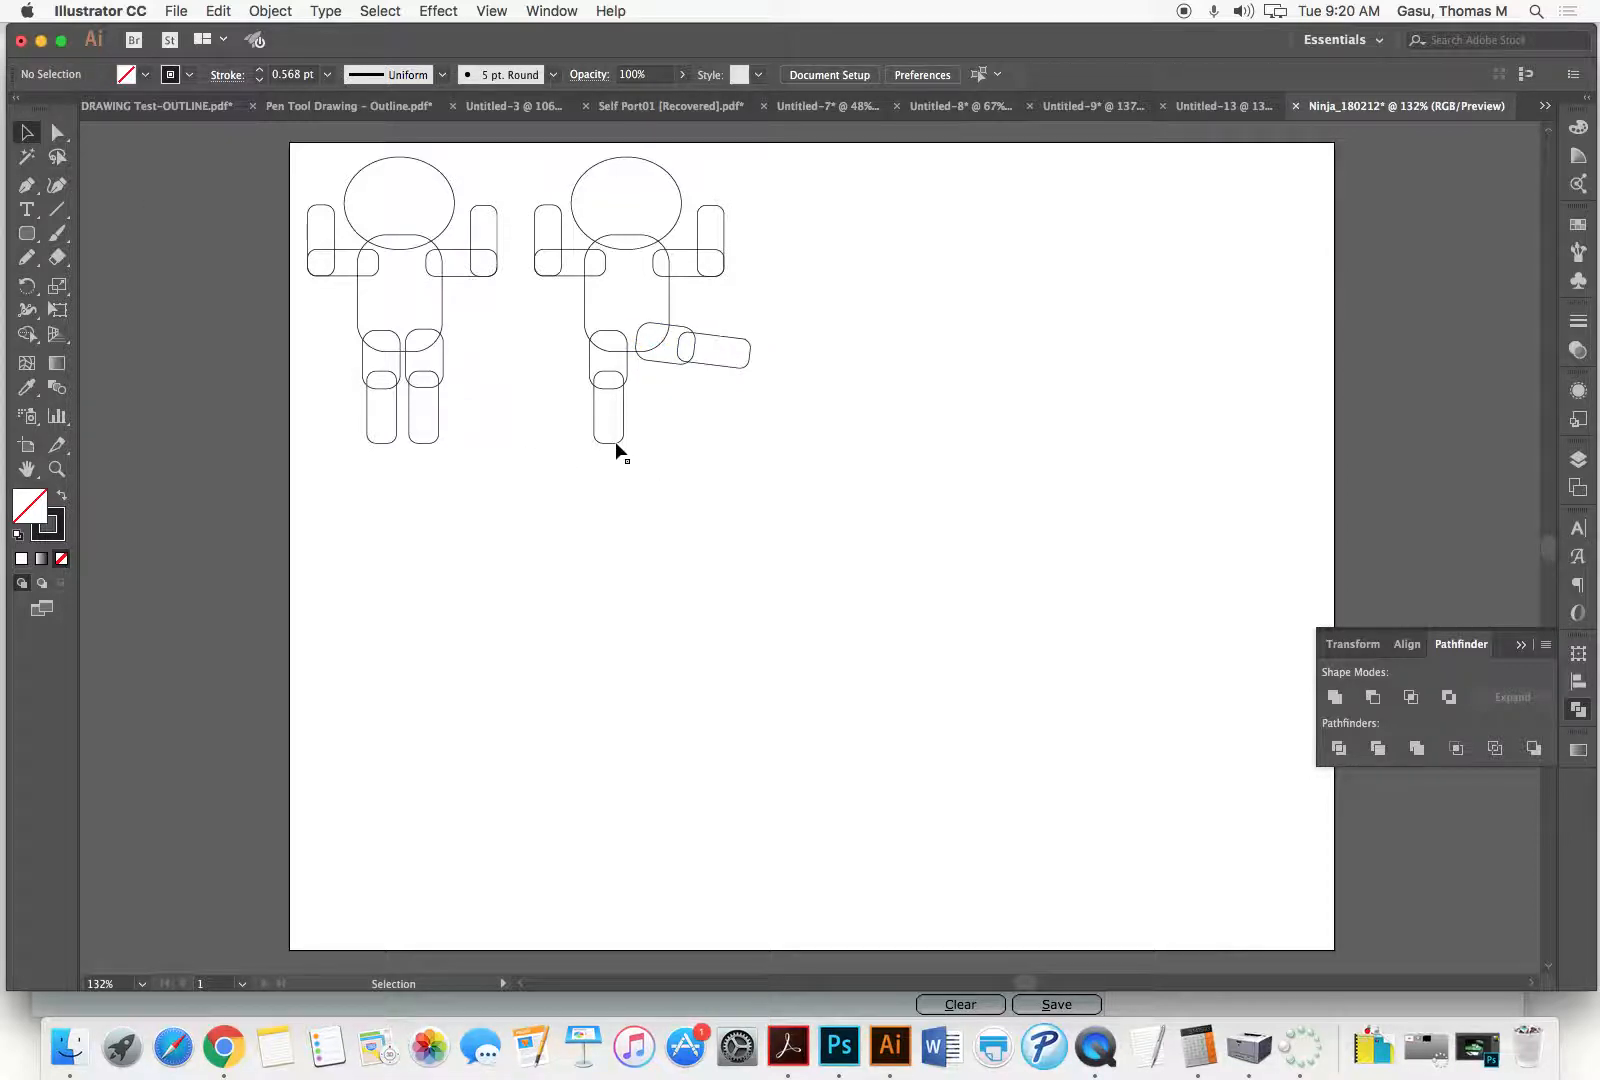
Step: Rotate the second figure's left shin about the knee so it points diagonally down to the right
{"action": "left_click", "coordinate": [620, 441]}
{"action": "left_click", "coordinate": [27, 286]}
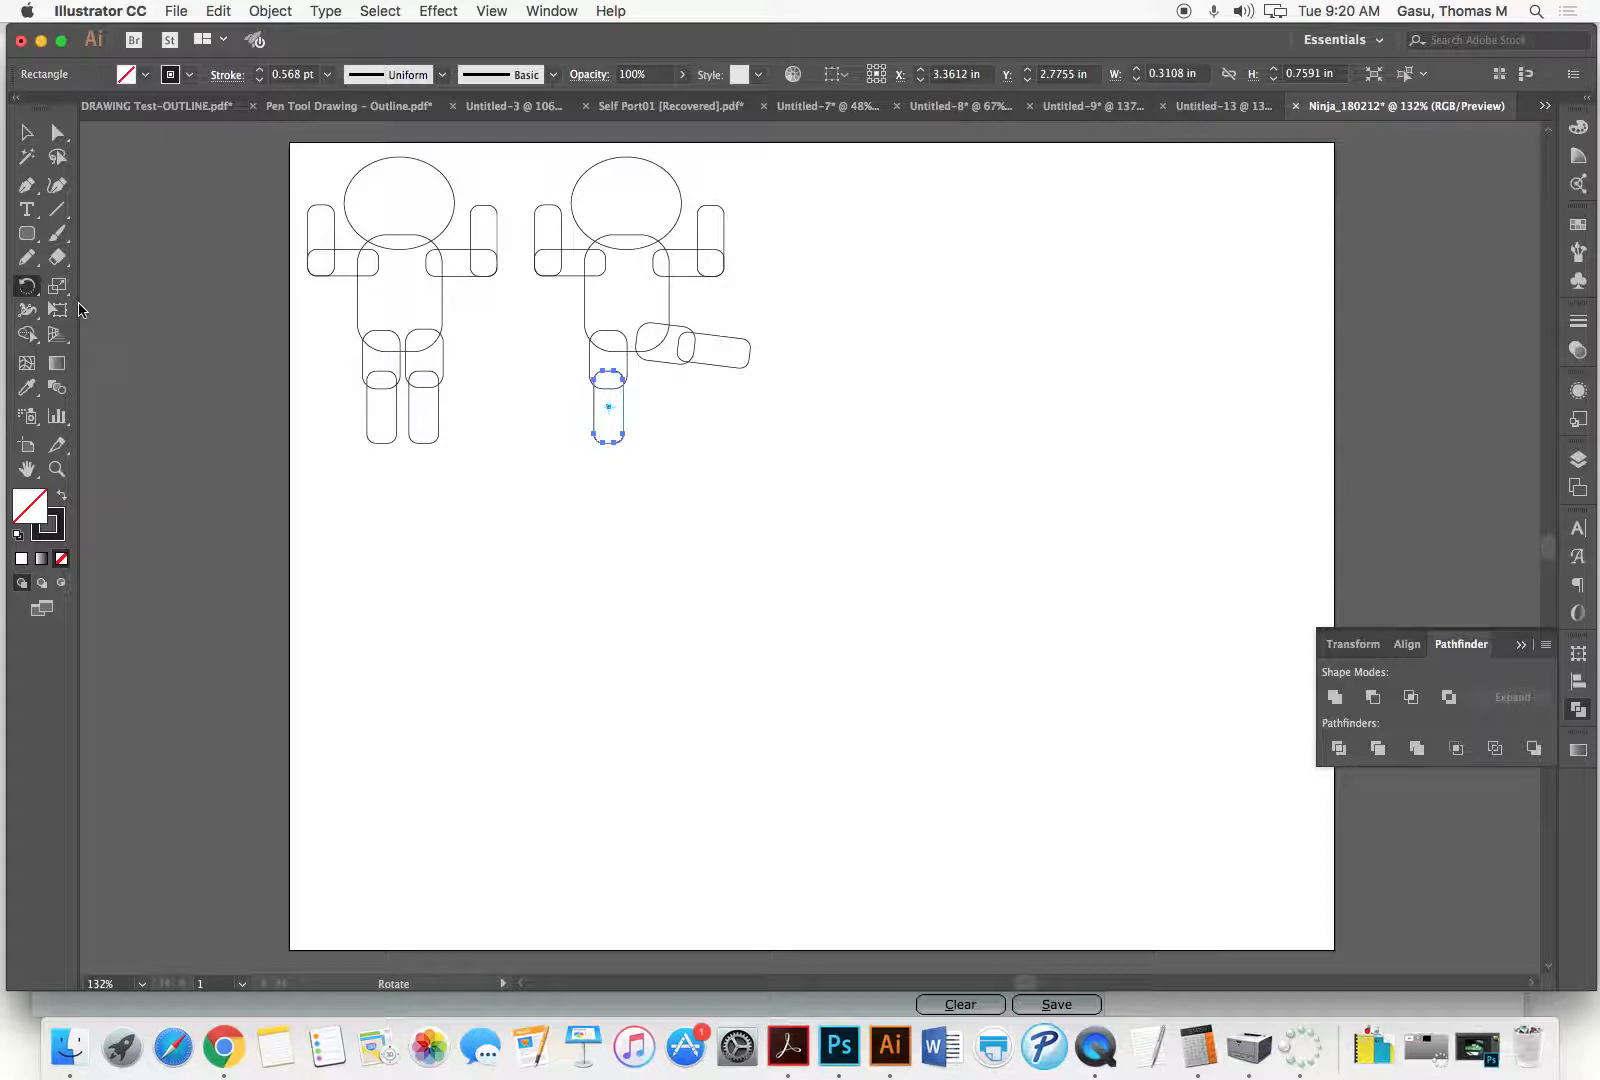
{"action": "left_click_drag", "start_coordinate": [632, 466], "coordinate": [658, 403]}
{"action": "left_click", "coordinate": [27, 131]}
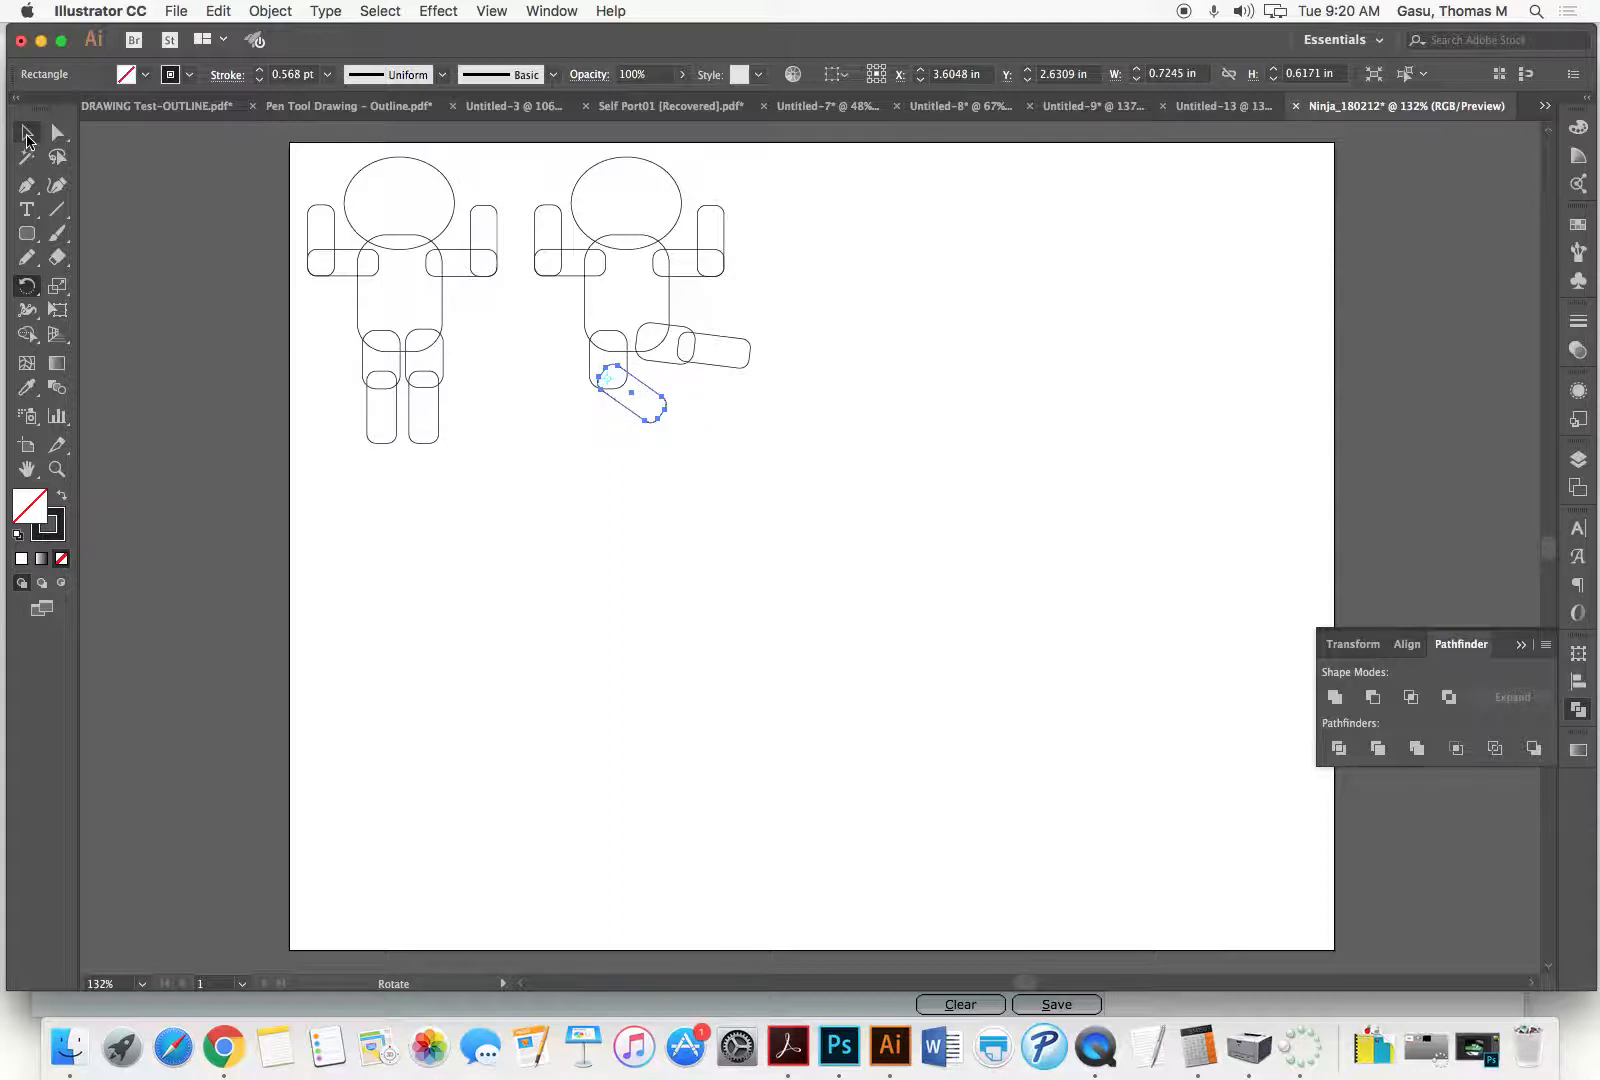
Step: Rotate the second figure's left thigh and bent shin together about the hip until the shin is nearly parallel to the raised leg
{"action": "left_click", "coordinate": [590, 365], "text": "shift"}
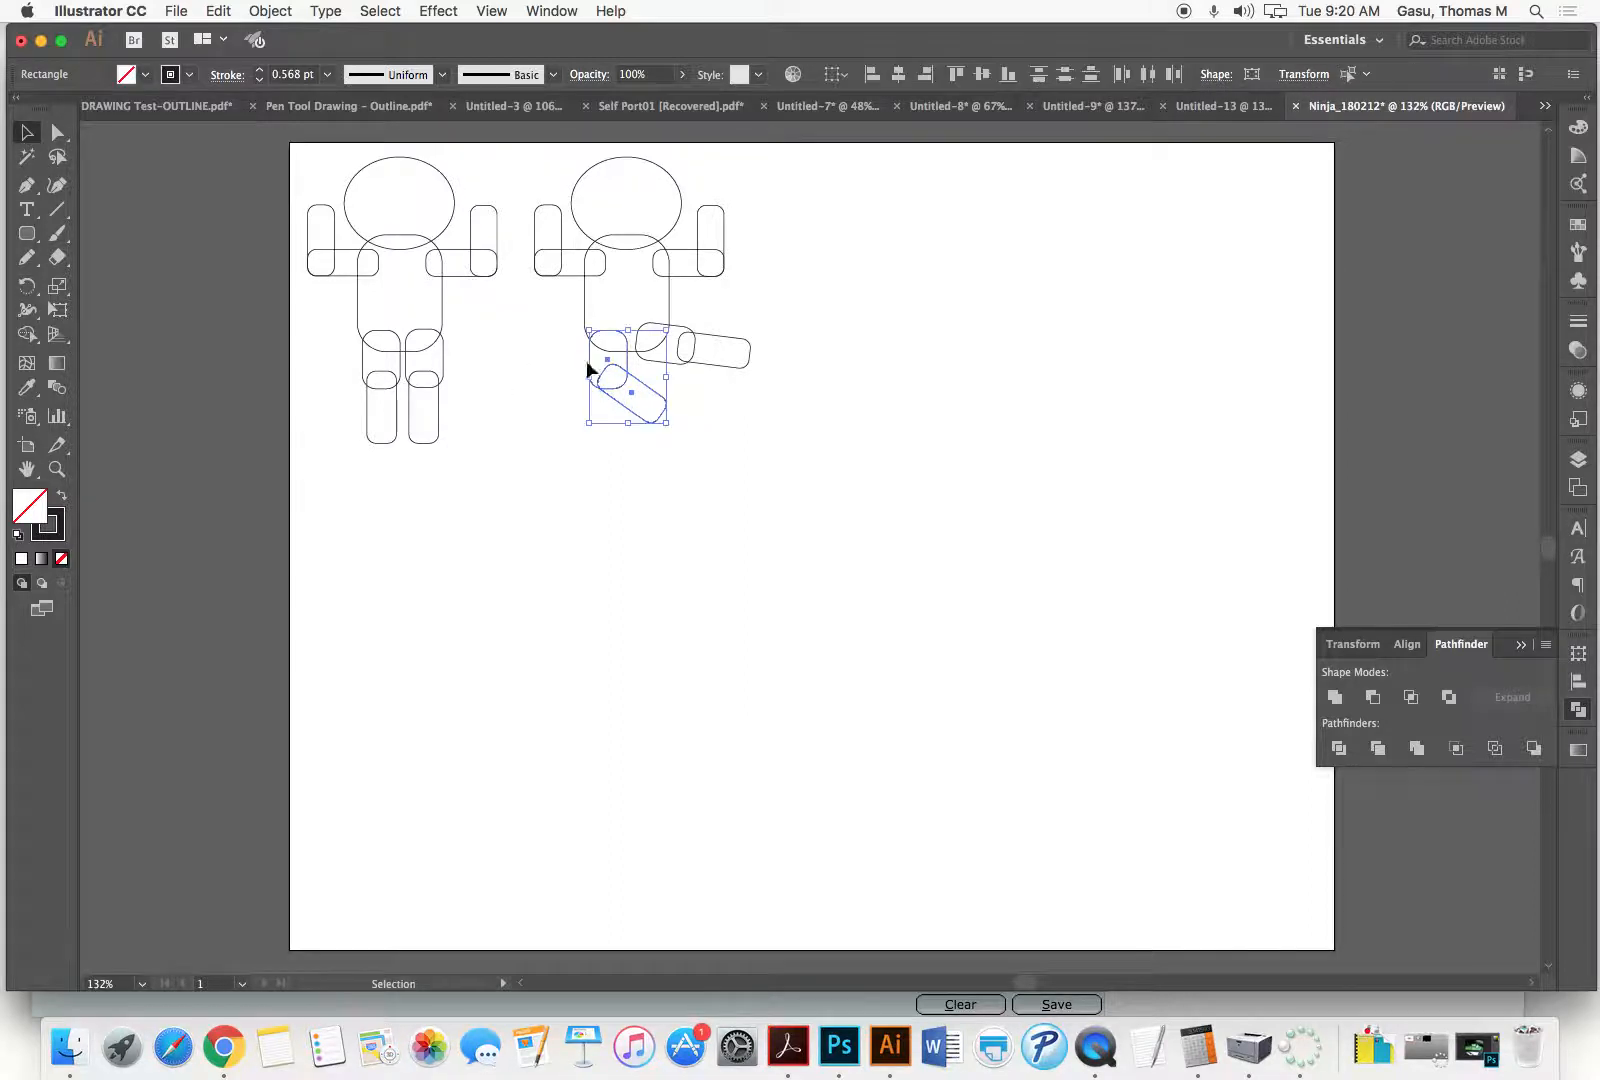
{"action": "left_click", "coordinate": [27, 286]}
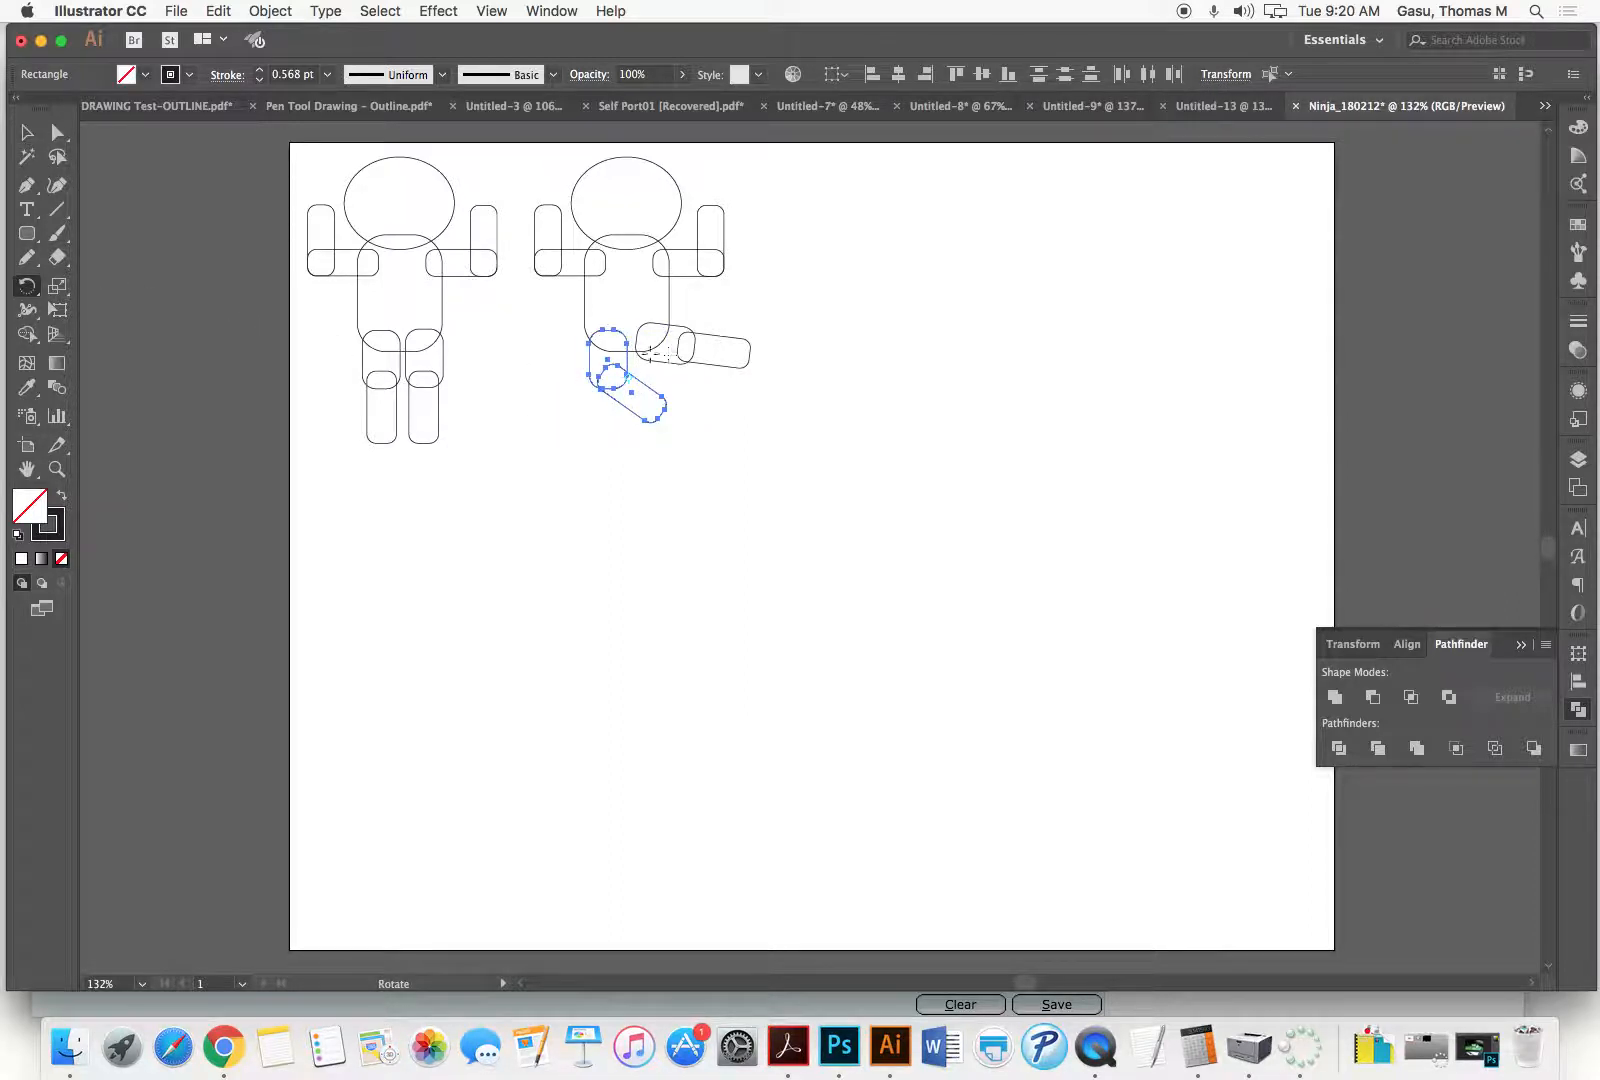
{"action": "left_click_drag", "start_coordinate": [692, 478], "coordinate": [749, 428]}
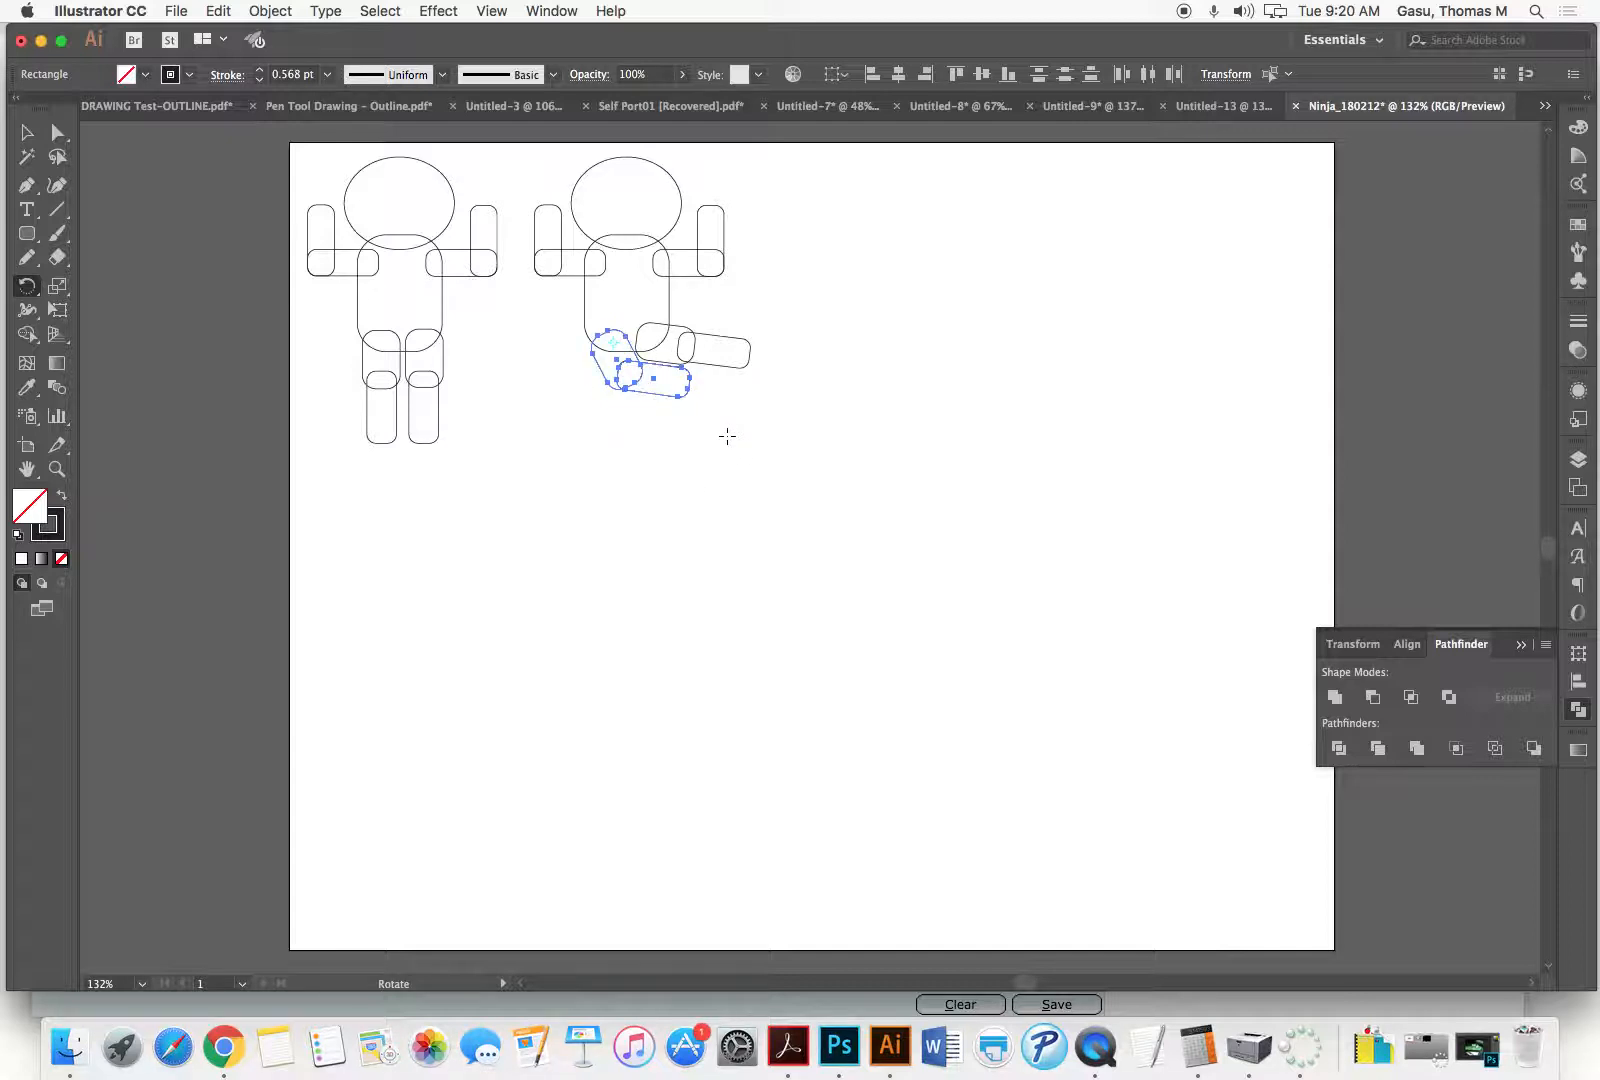
{"action": "key", "text": "v"}
{"action": "left_click", "coordinate": [550, 434]}
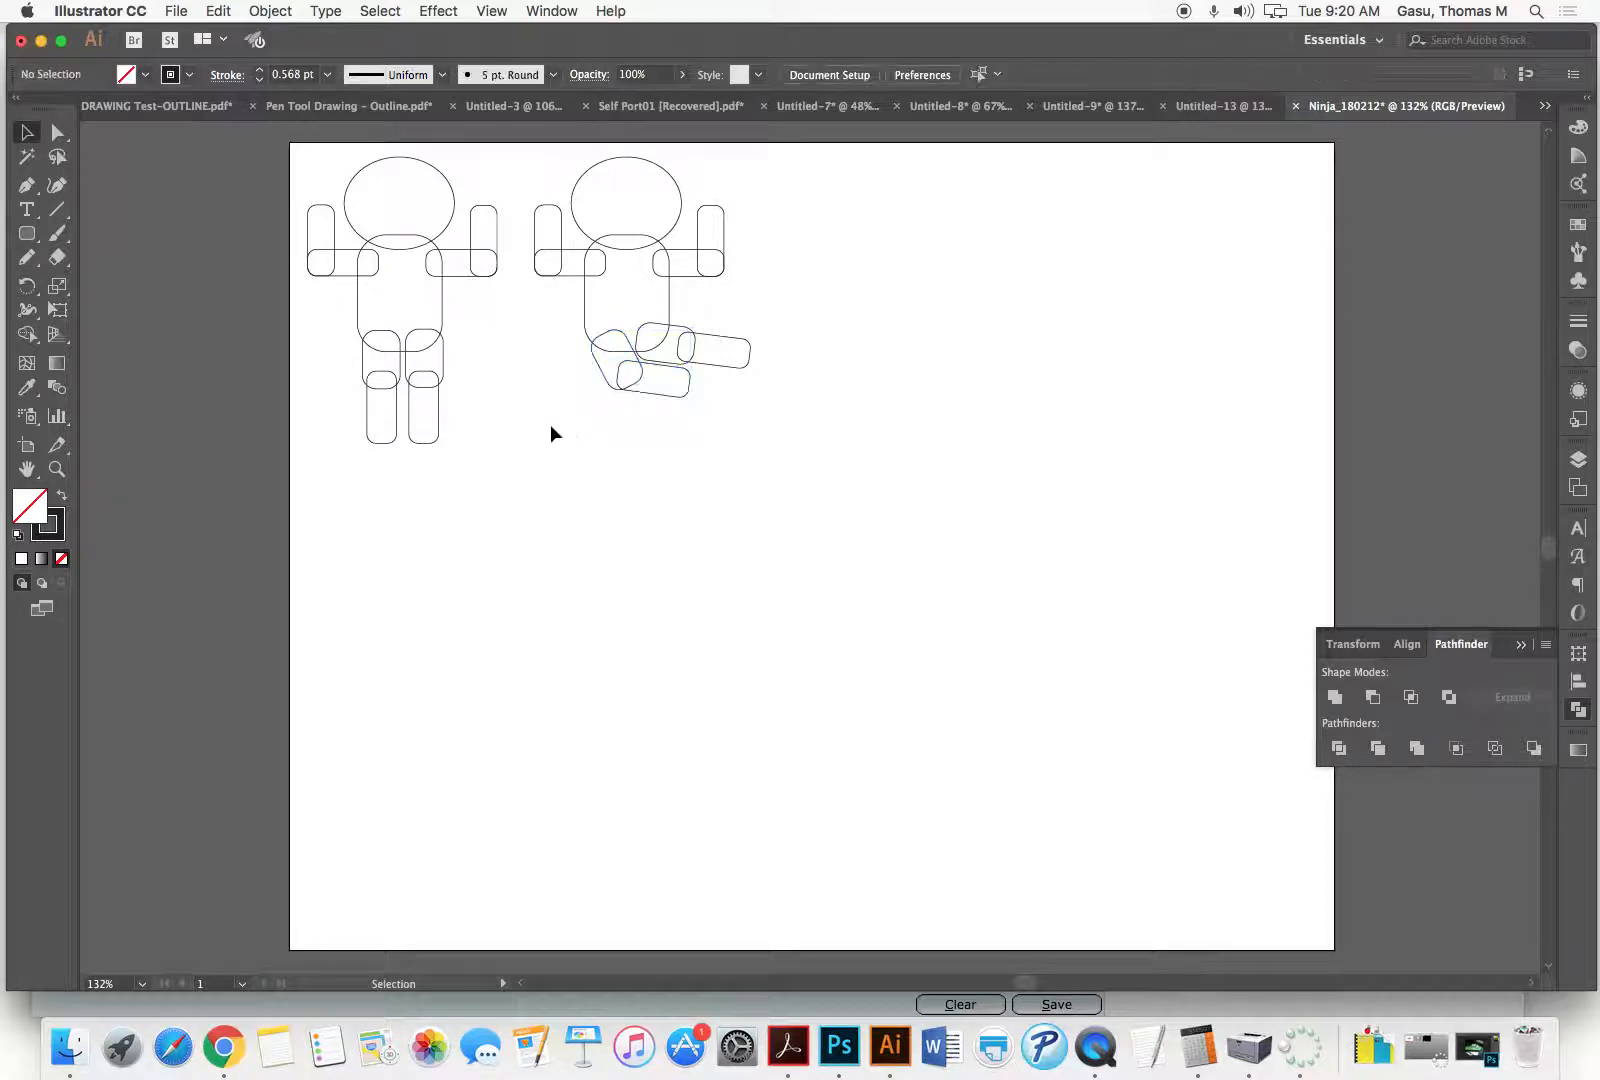
{"action": "left_click", "coordinate": [675, 400]}
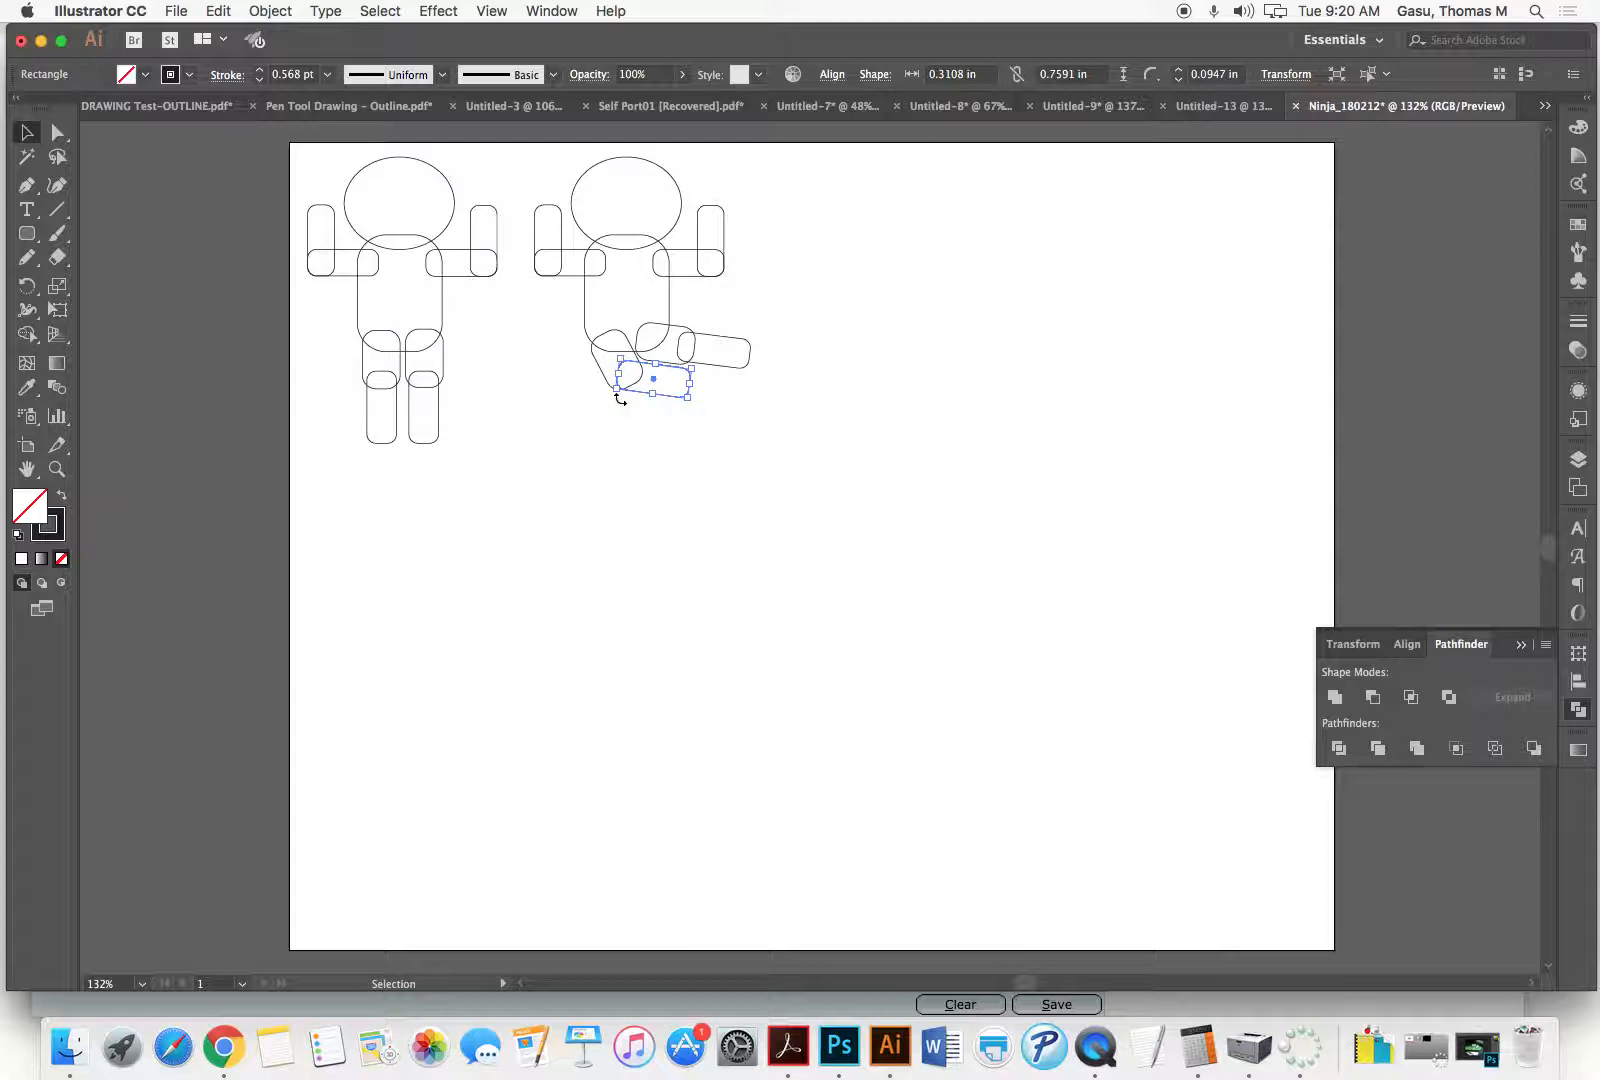
{"action": "left_click_drag", "start_coordinate": [689, 400], "coordinate": [668, 434]}
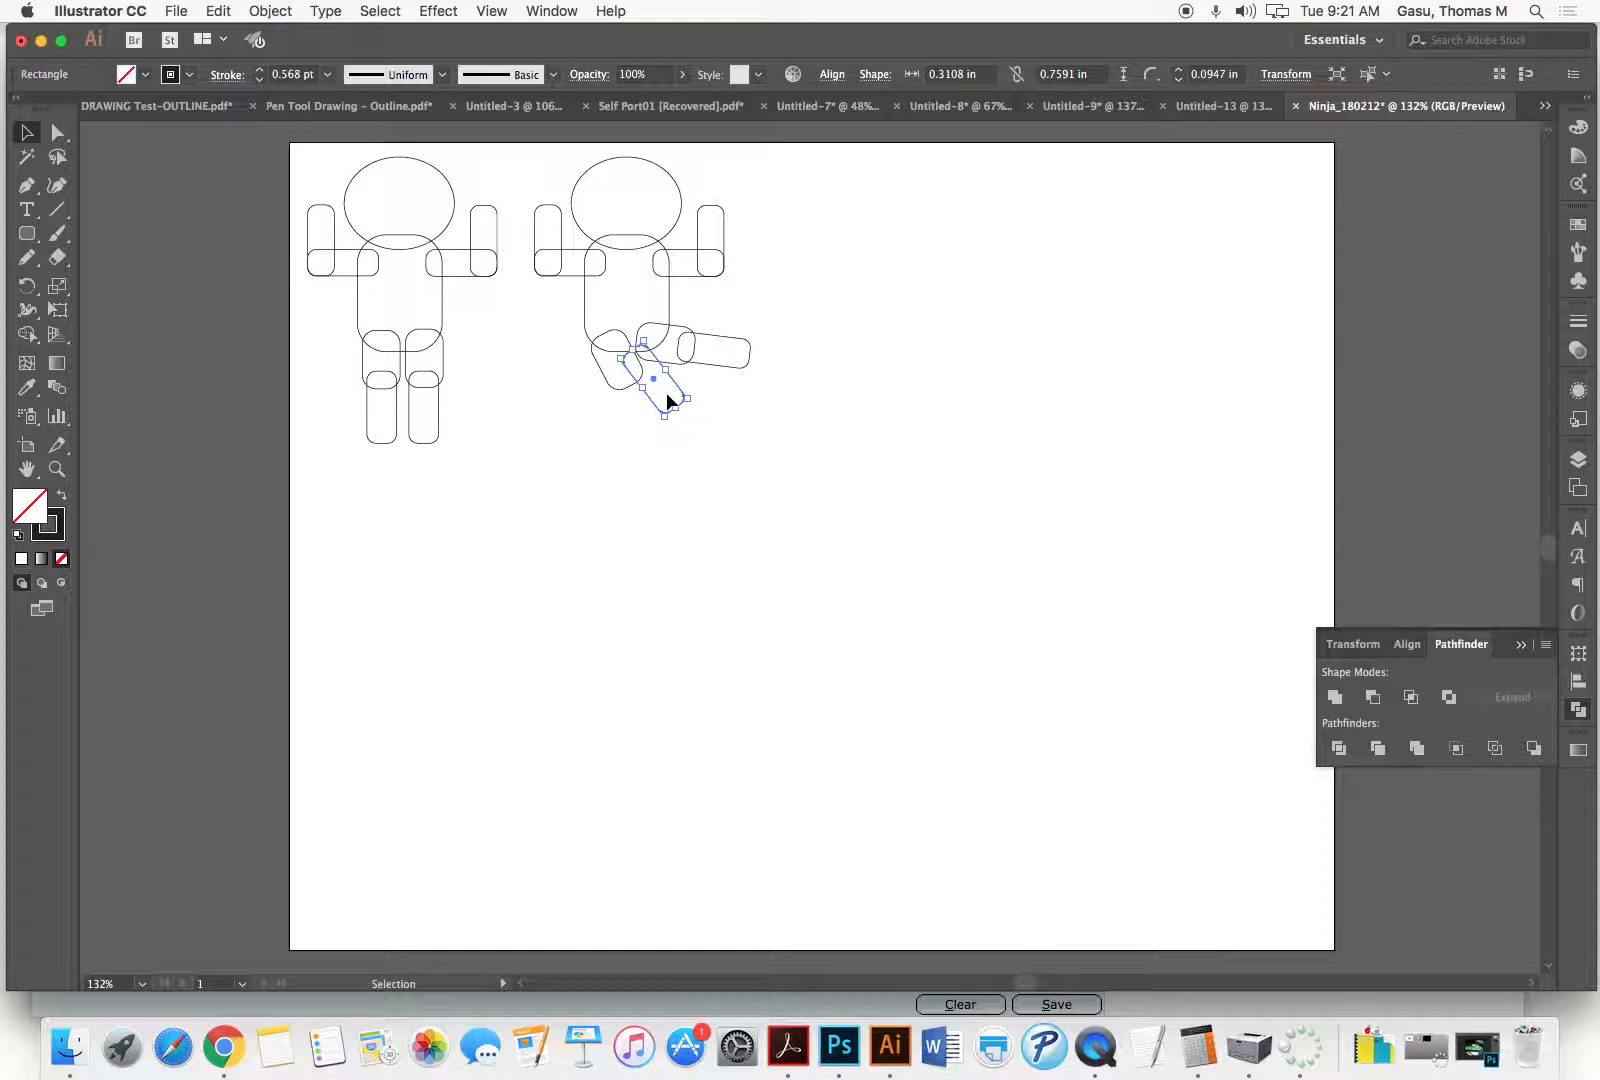
{"action": "left_click_drag", "start_coordinate": [718, 479], "coordinate": [754, 510]}
{"action": "left_click", "coordinate": [735, 503]}
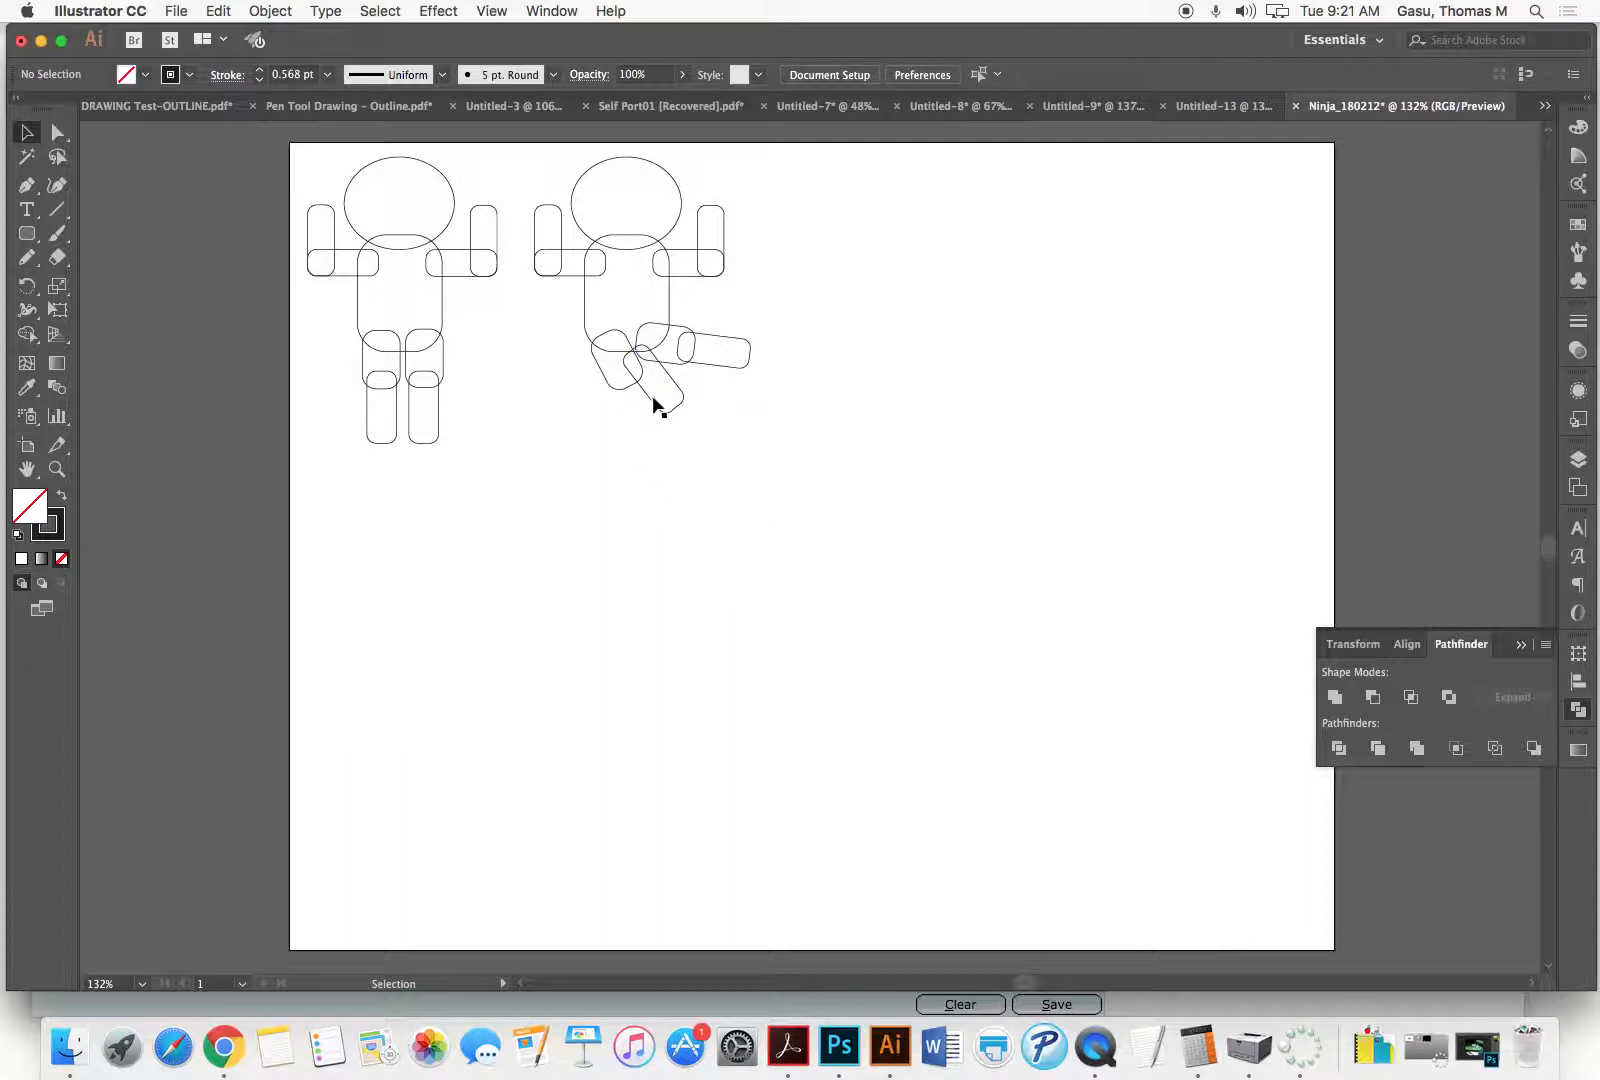
{"action": "left_click_drag", "start_coordinate": [650, 407], "coordinate": [700, 478]}
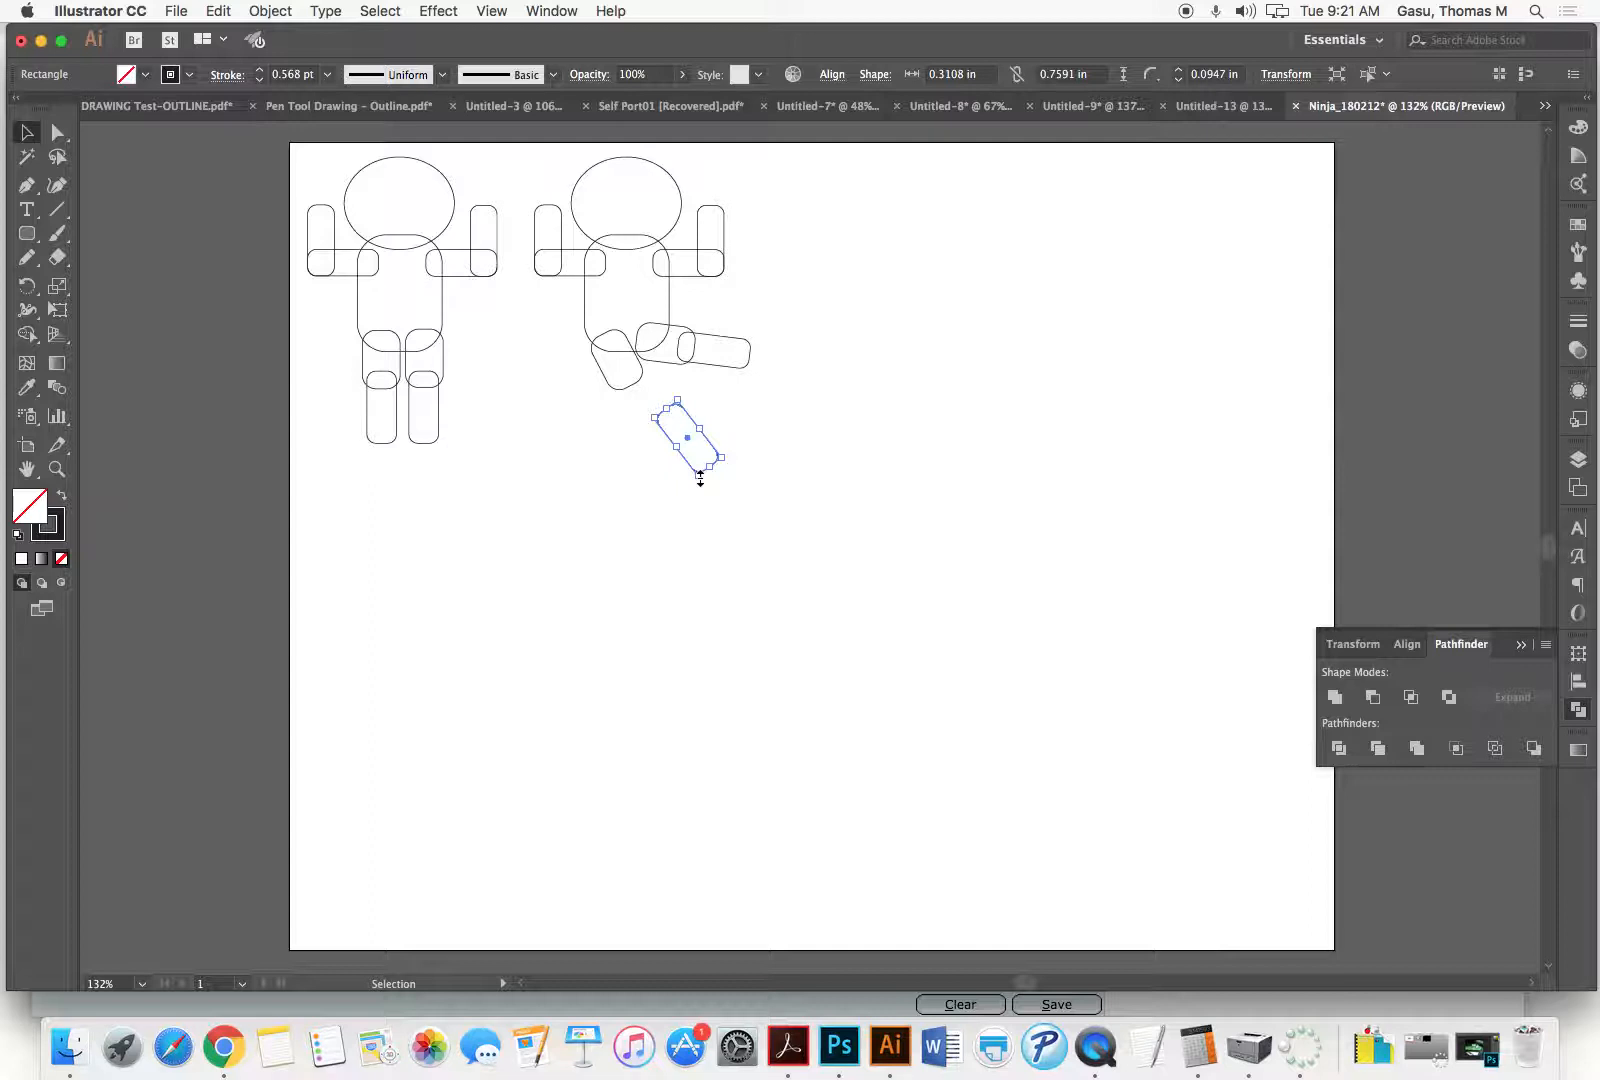
{"action": "key", "text": "super+z"}
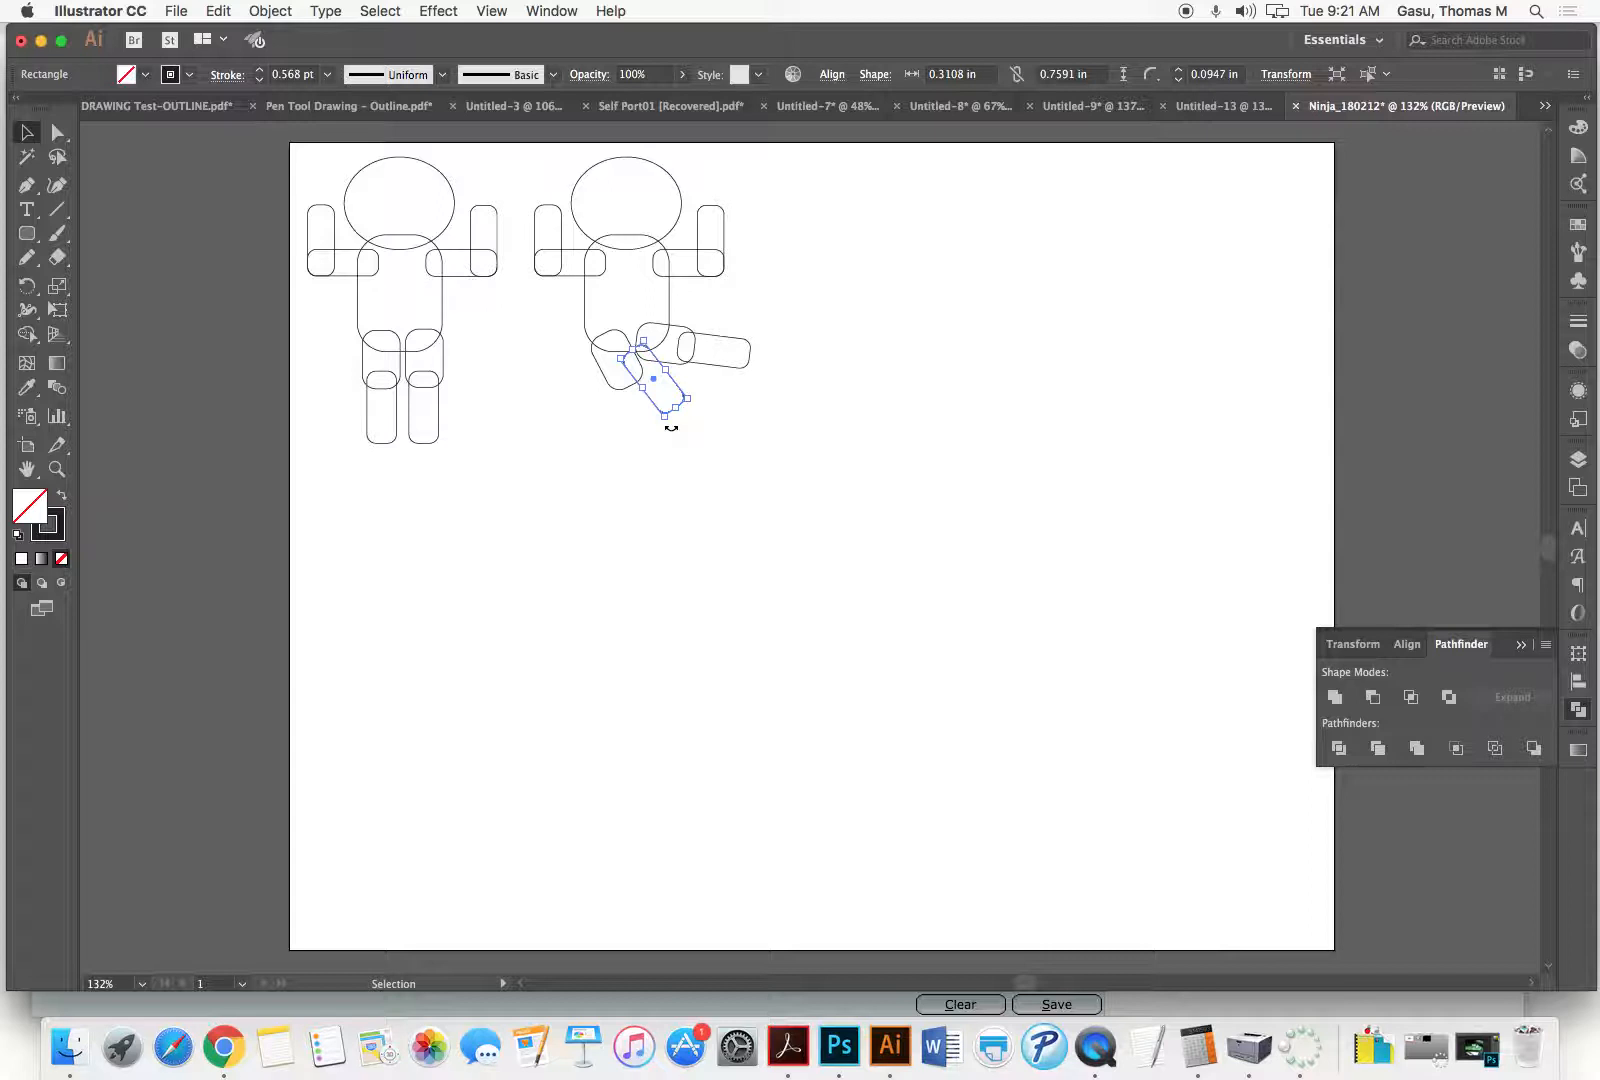
{"action": "left_click_drag", "start_coordinate": [671, 428], "coordinate": [671, 428]}
{"action": "left_click_drag", "start_coordinate": [671, 428], "coordinate": [618, 366]}
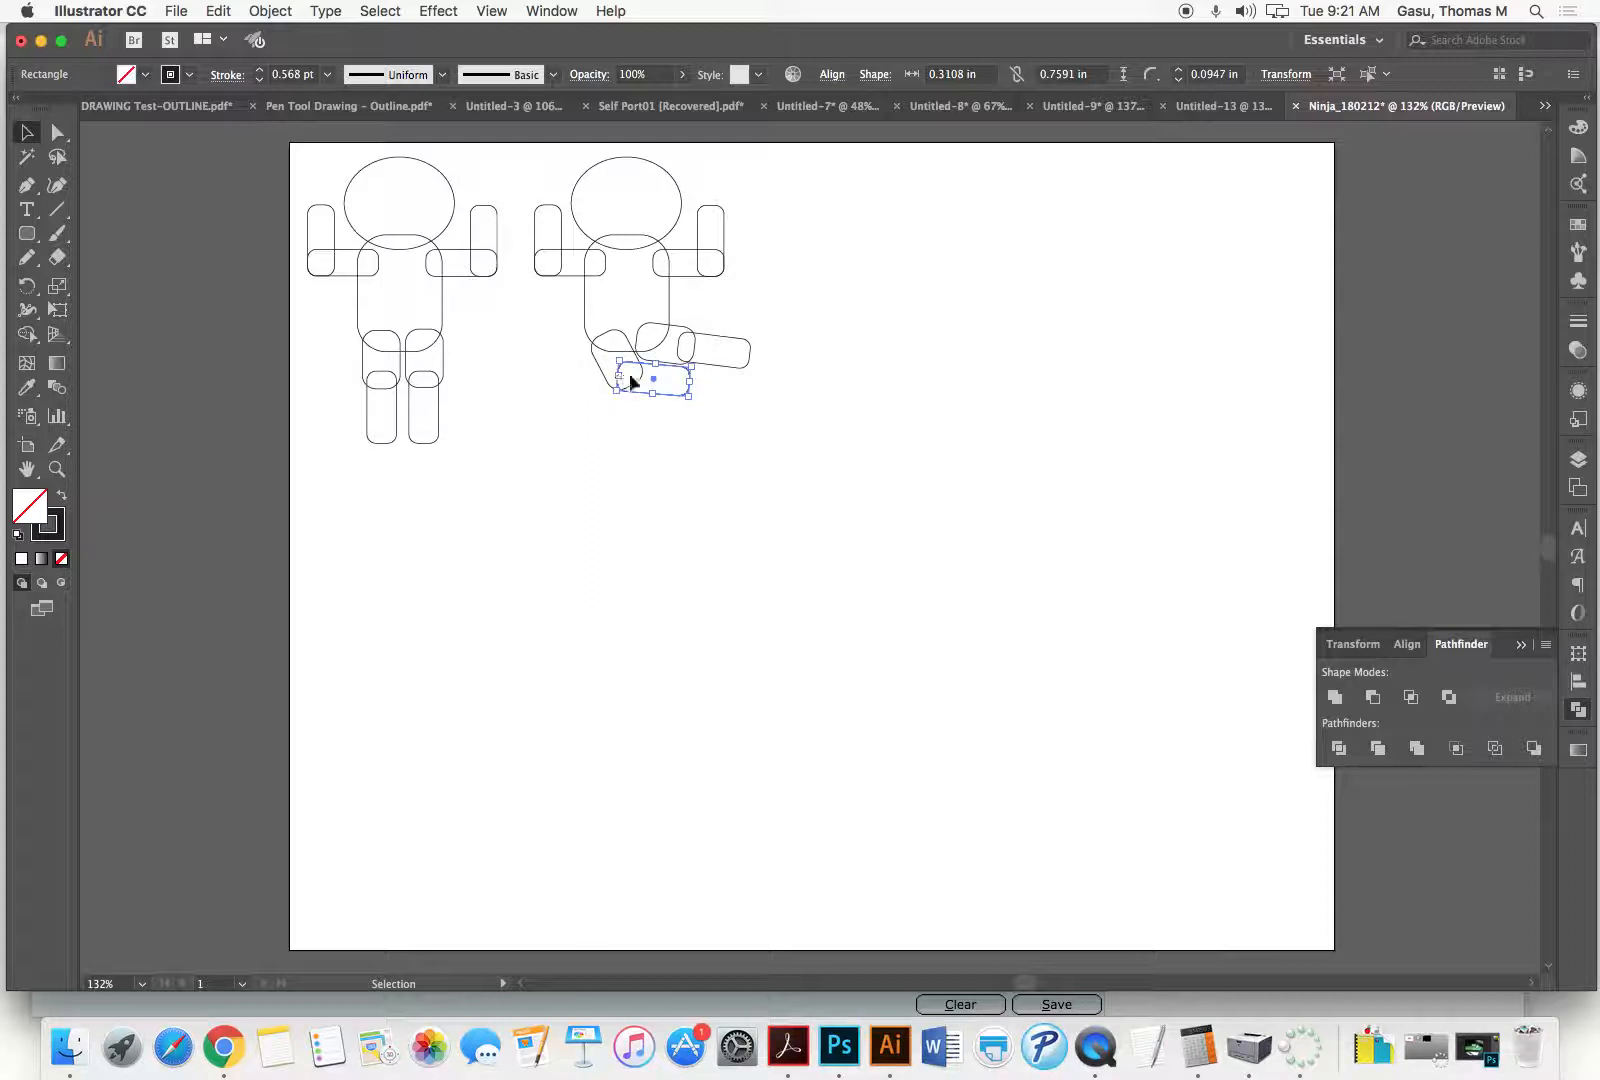
Step: Rotate the second figure's torso and both legs together so the torso leans and the legs swing up, keeping them under the head
{"action": "left_click_drag", "start_coordinate": [596, 408], "coordinate": [691, 403]}
{"action": "left_click", "coordinate": [738, 432]}
{"action": "left_click_drag", "start_coordinate": [796, 470], "coordinate": [575, 308]}
{"action": "left_click_drag", "start_coordinate": [757, 407], "coordinate": [782, 386]}
{"action": "left_click_drag", "start_coordinate": [669, 321], "coordinate": [687, 315]}
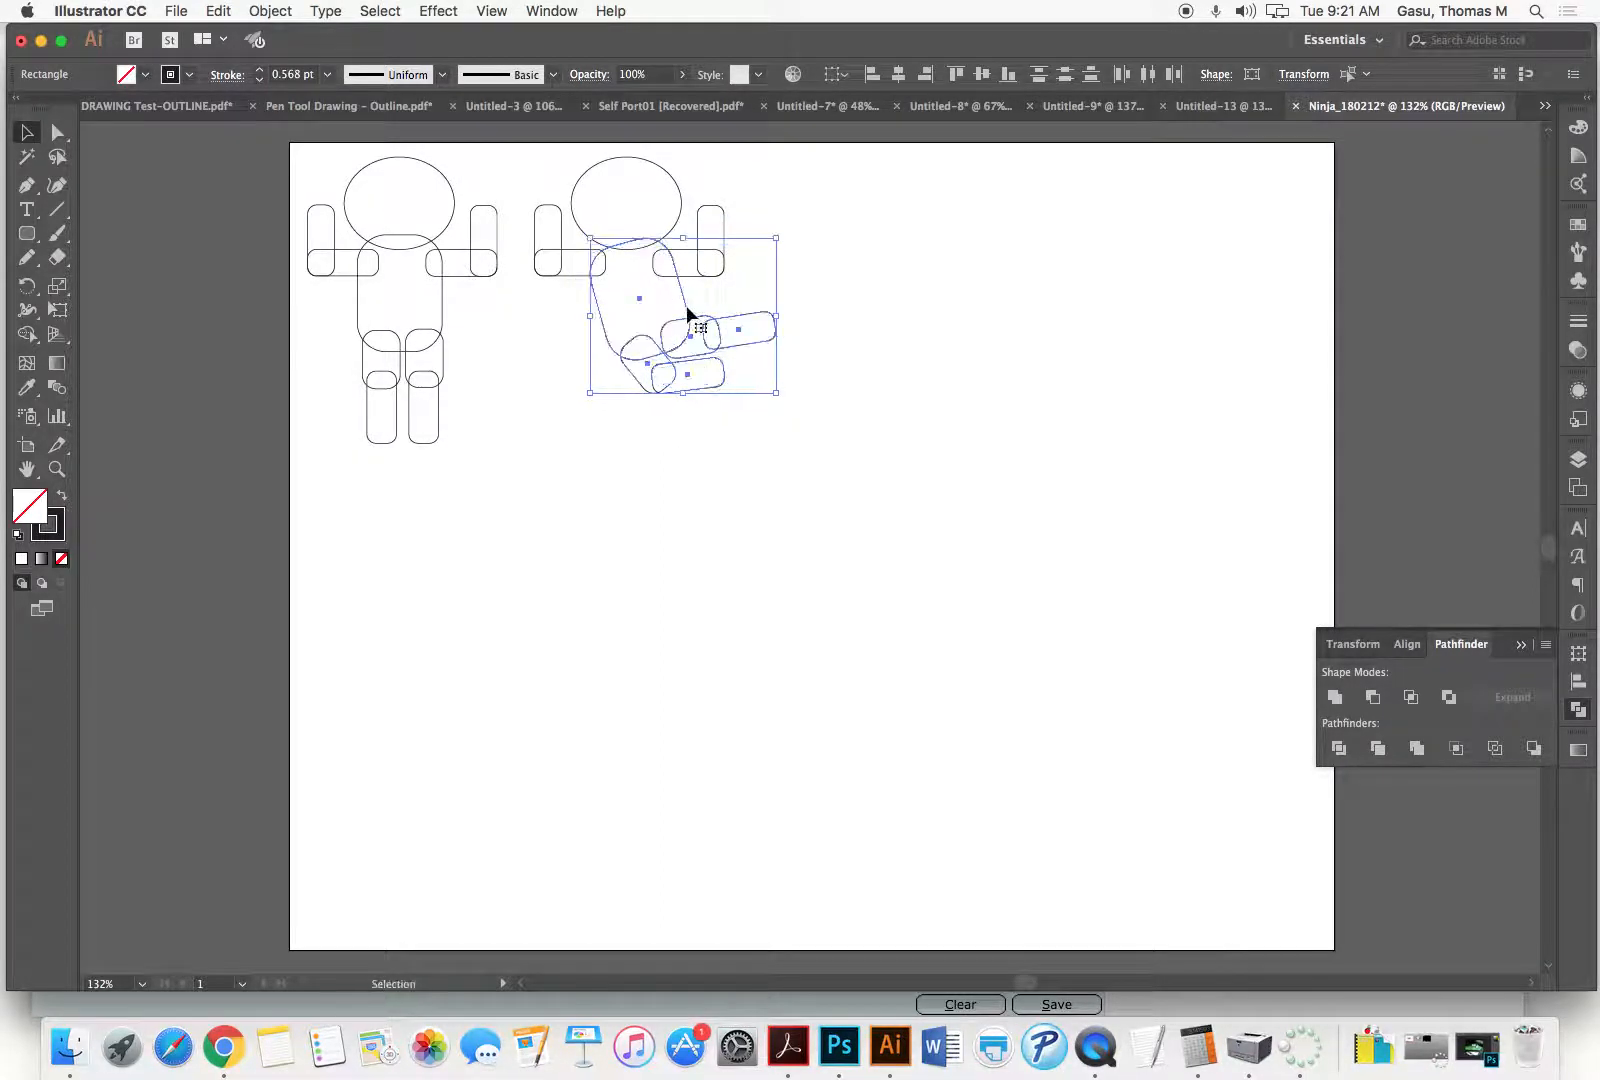
{"action": "left_click", "coordinate": [819, 390]}
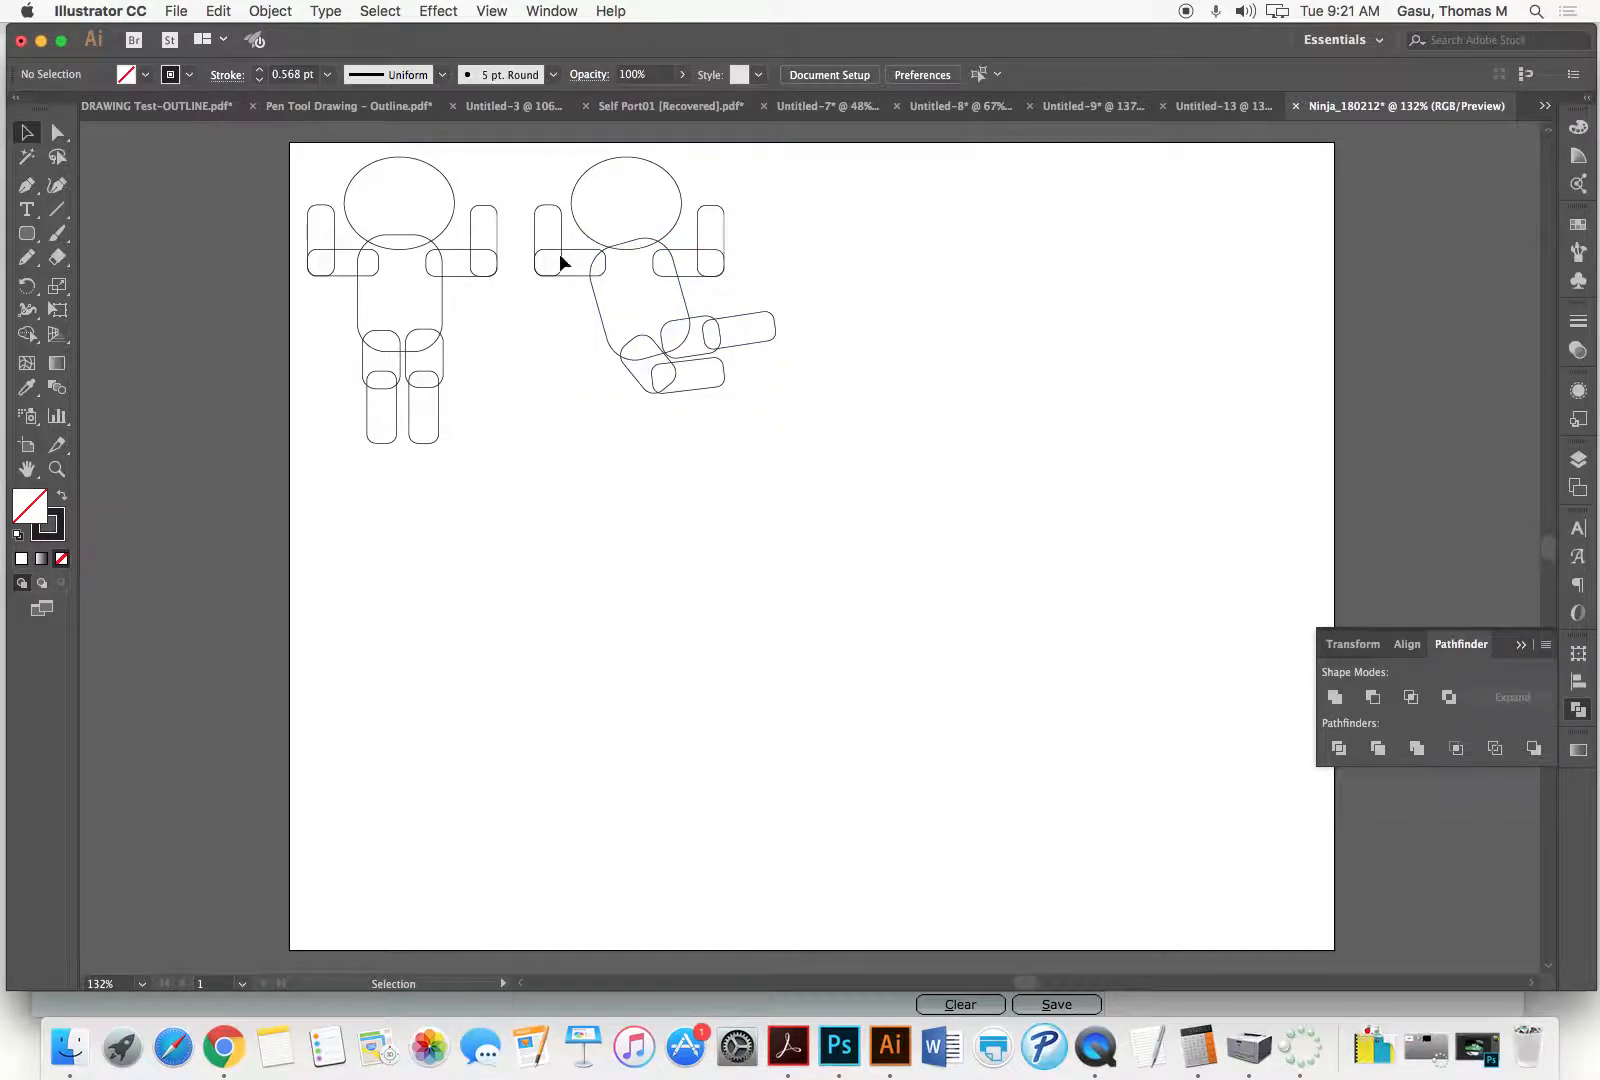
Step: Rotate the second figure's whole left arm so the forearm tilts toward the head, and swing the right forearm outward from the elbow
{"action": "mouse_move", "coordinate": [559, 262]}
{"action": "left_mouse_down"}
{"action": "mouse_move", "coordinate": [614, 250]}
{"action": "mouse_move", "coordinate": [572, 275]}
{"action": "left_mouse_up"}
{"action": "left_click", "coordinate": [758, 243]}
{"action": "left_click_drag", "start_coordinate": [716, 225], "coordinate": [767, 247]}
{"action": "left_click", "coordinate": [744, 262]}
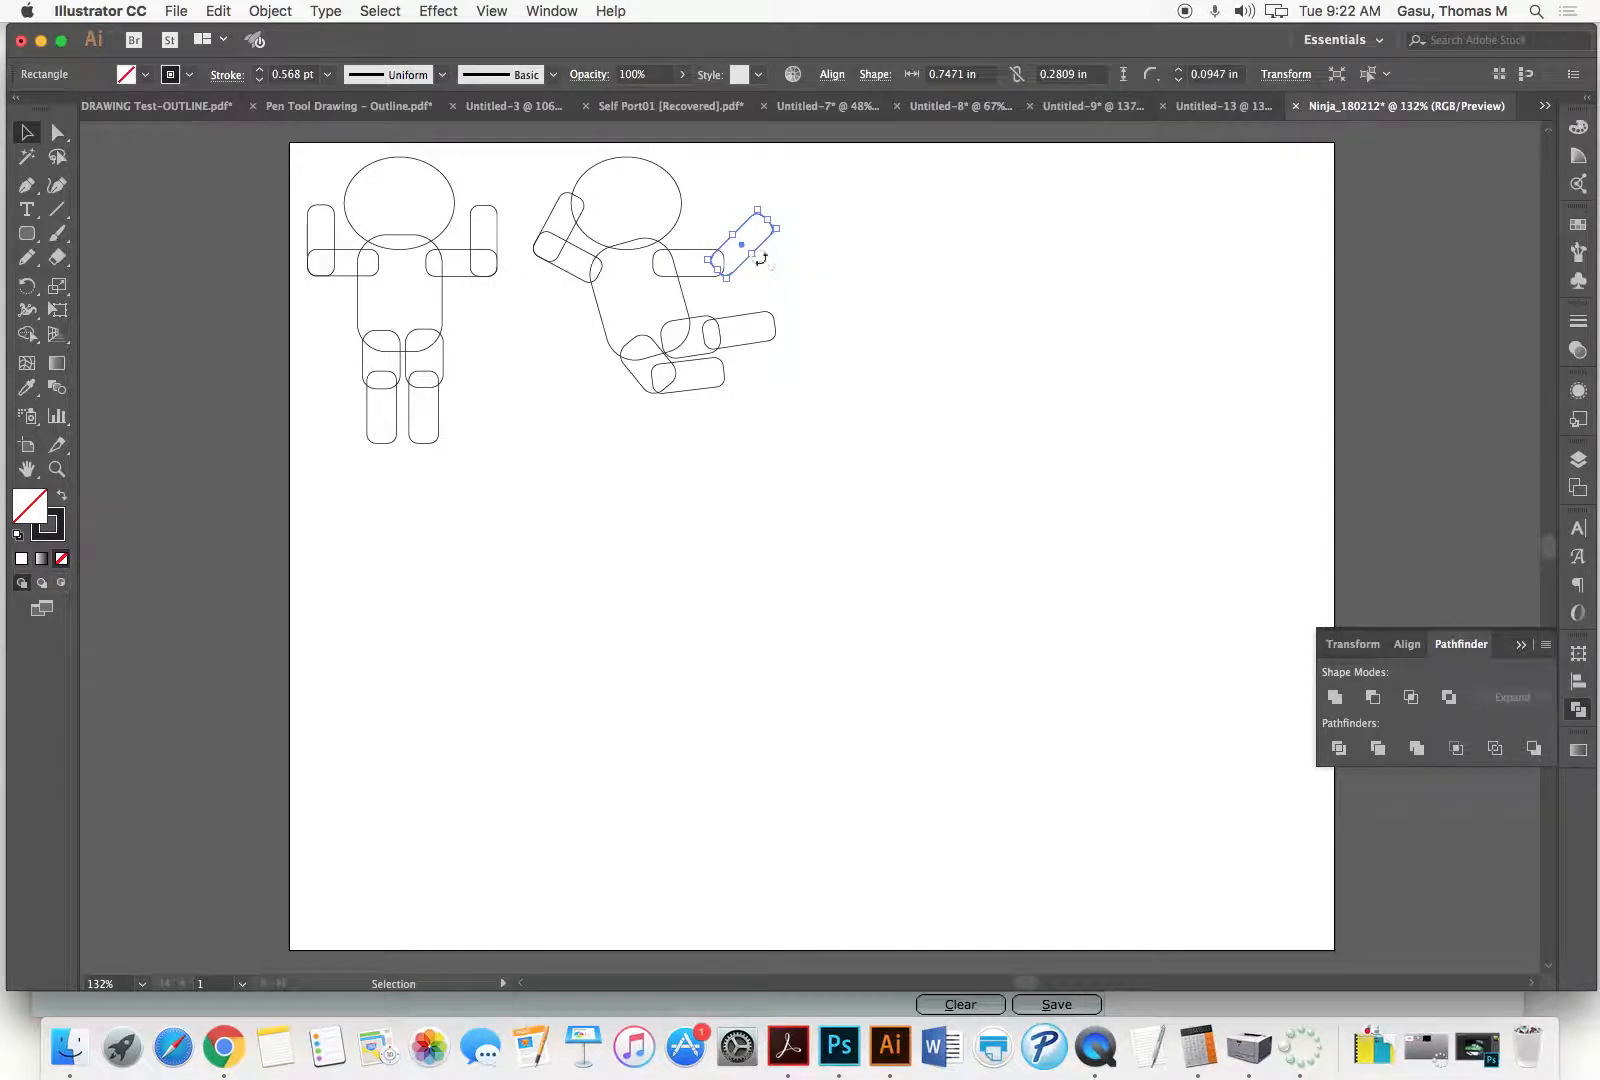
{"action": "left_click_drag", "start_coordinate": [761, 259], "coordinate": [748, 268]}
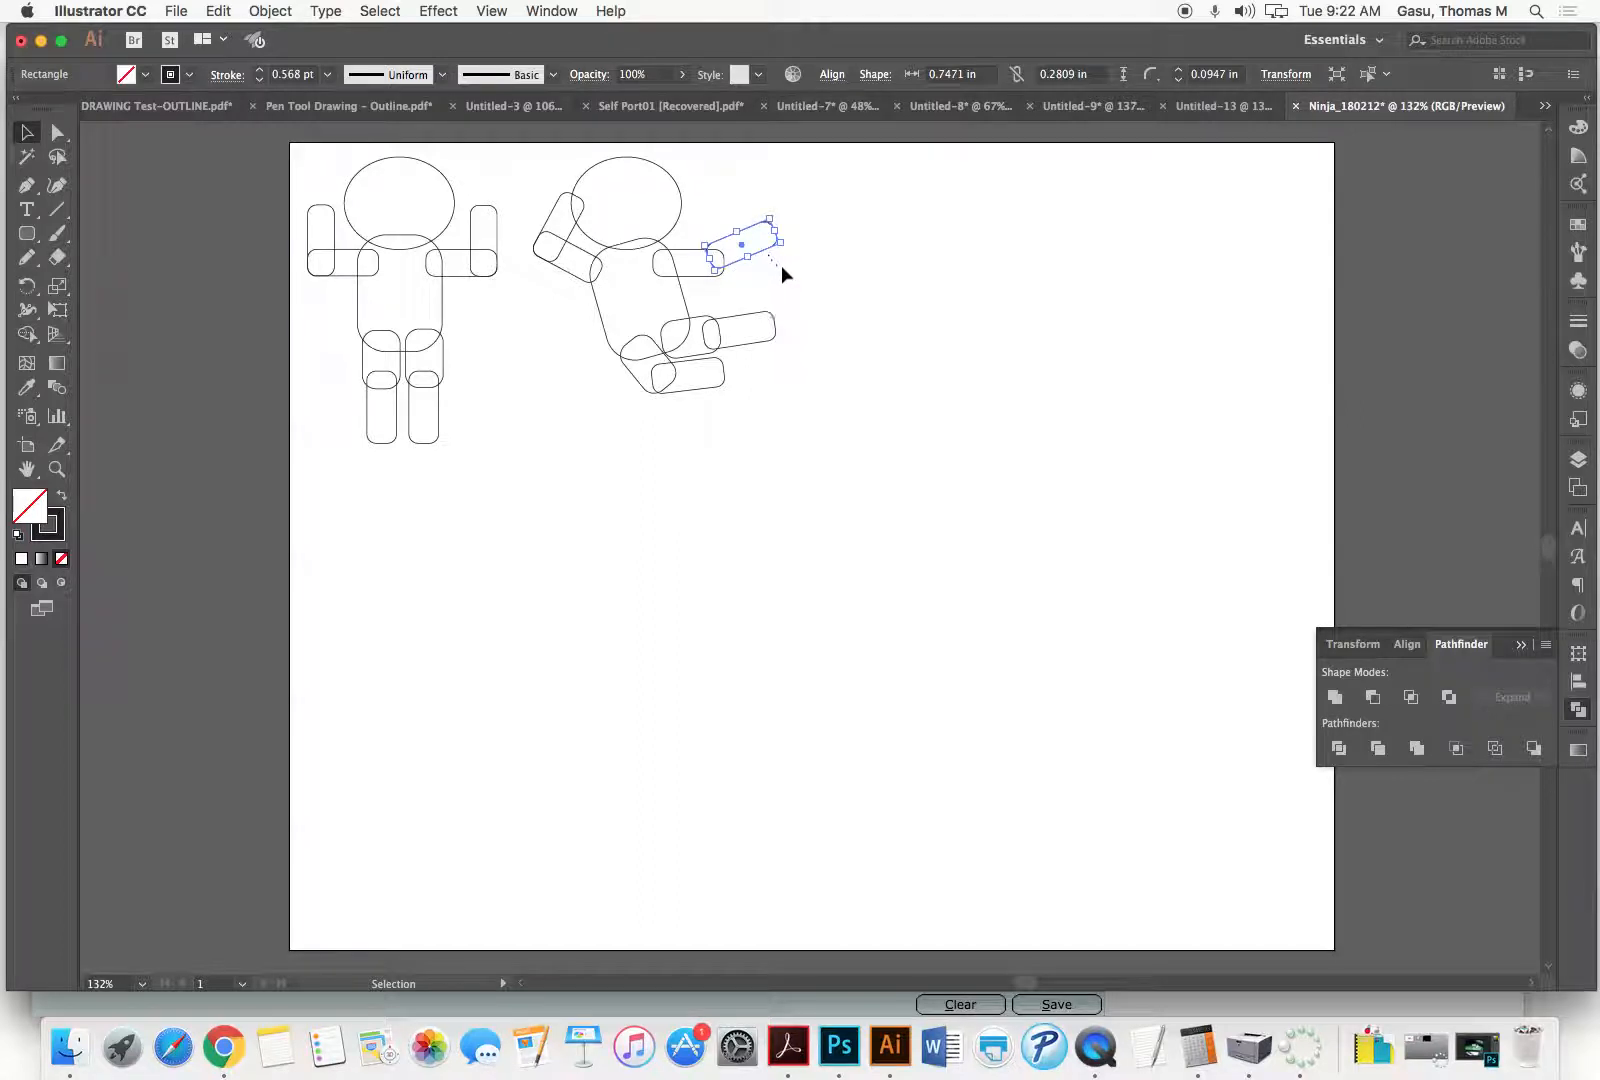
{"action": "left_click", "coordinate": [772, 262]}
{"action": "left_click", "coordinate": [759, 258]}
{"action": "left_click", "coordinate": [822, 288]}
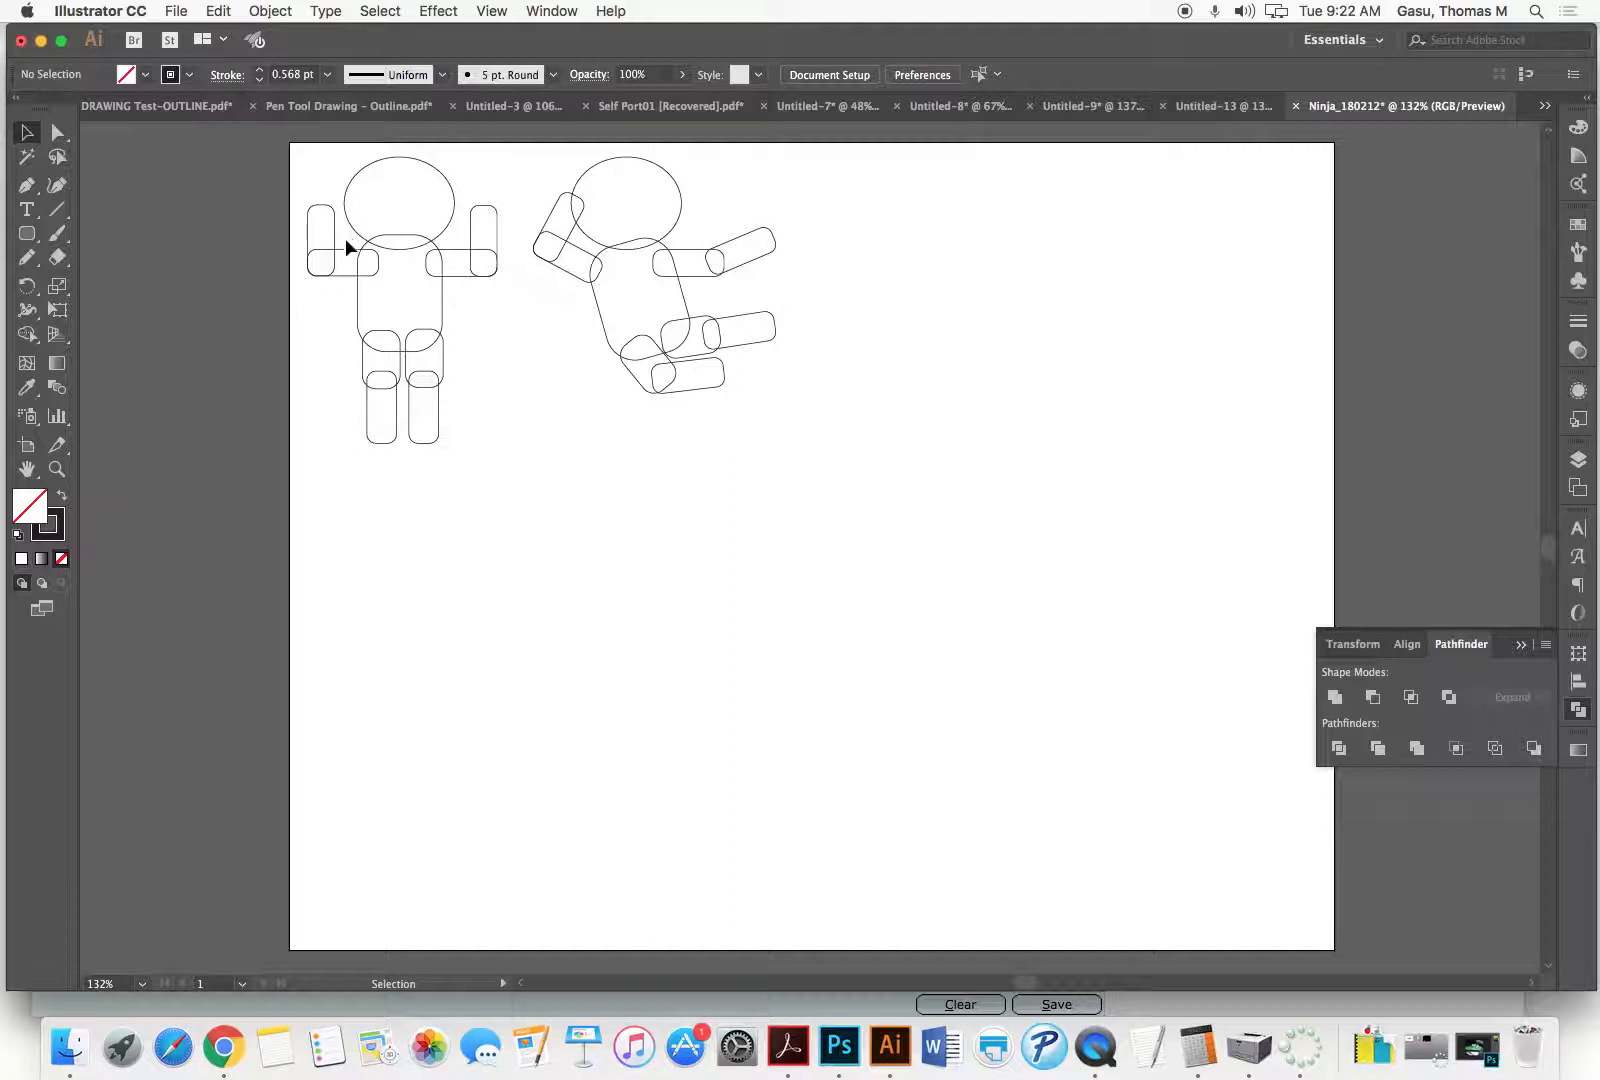
{"action": "key", "text": "super+space"}
{"action": "left_click_drag", "start_coordinate": [290, 143], "coordinate": [530, 470]}
{"action": "left_click_drag", "start_coordinate": [1071, 629], "coordinate": [521, 607]}
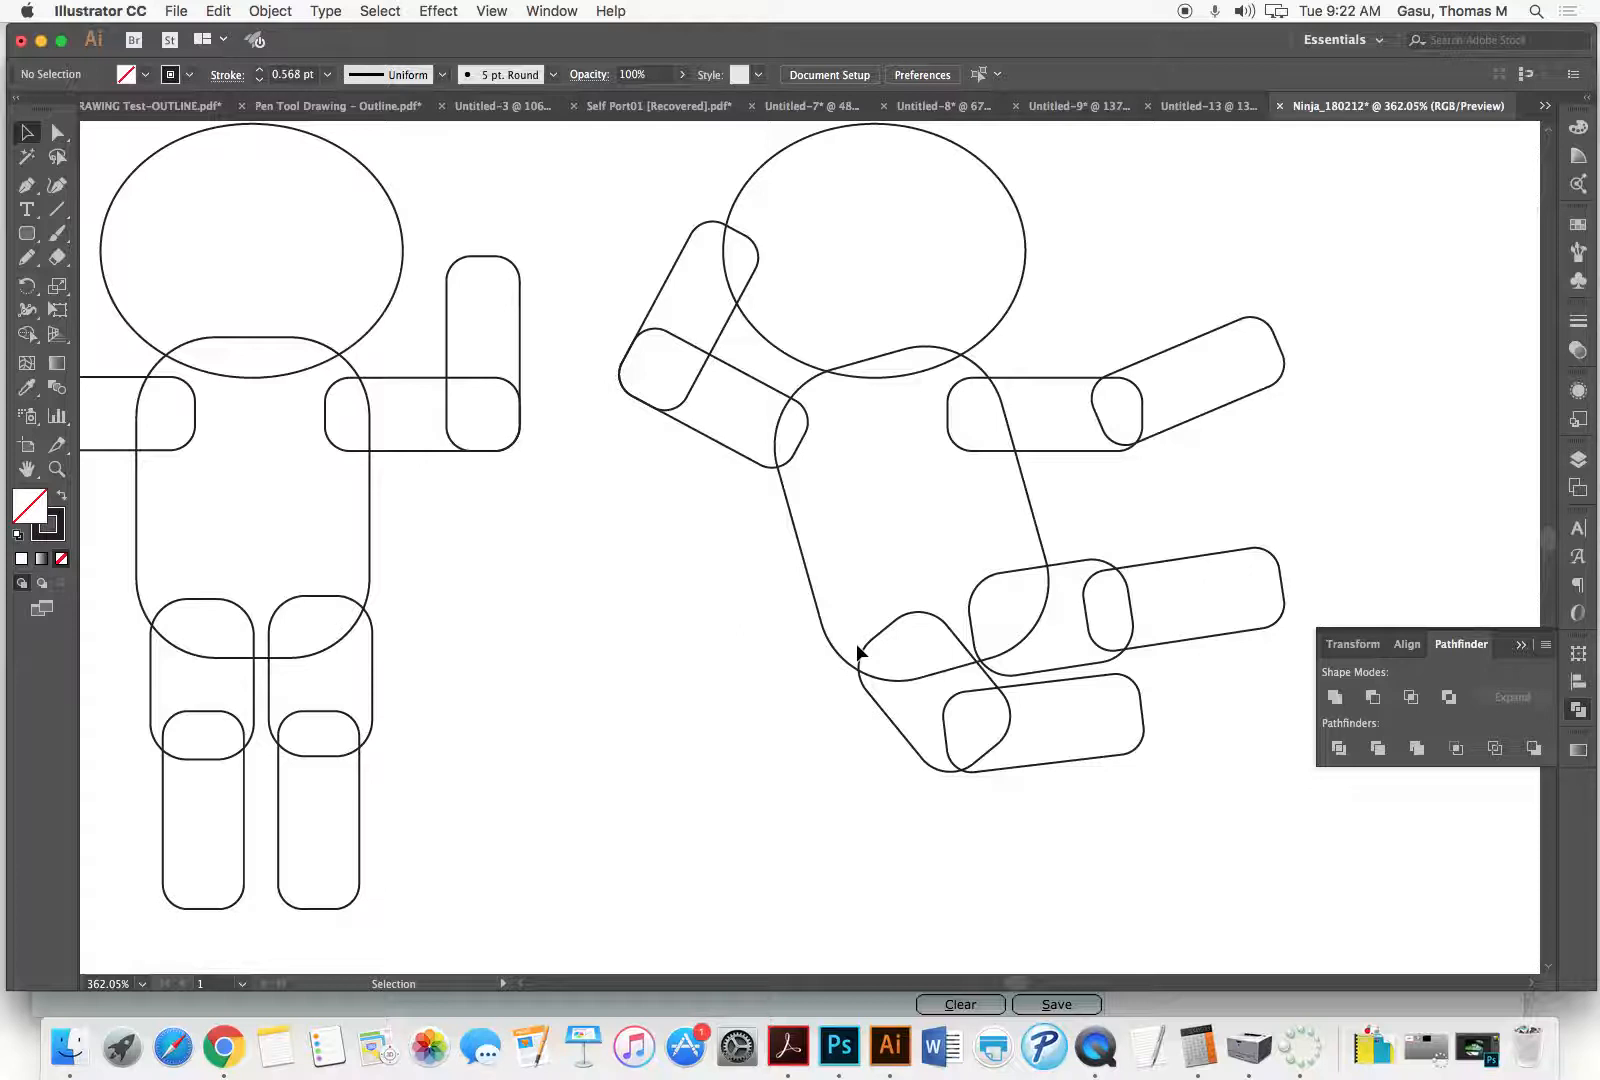
{"action": "left_click_drag", "start_coordinate": [27, 233], "coordinate": [76, 289]}
{"action": "left_click_drag", "start_coordinate": [160, 192], "coordinate": [347, 303]}
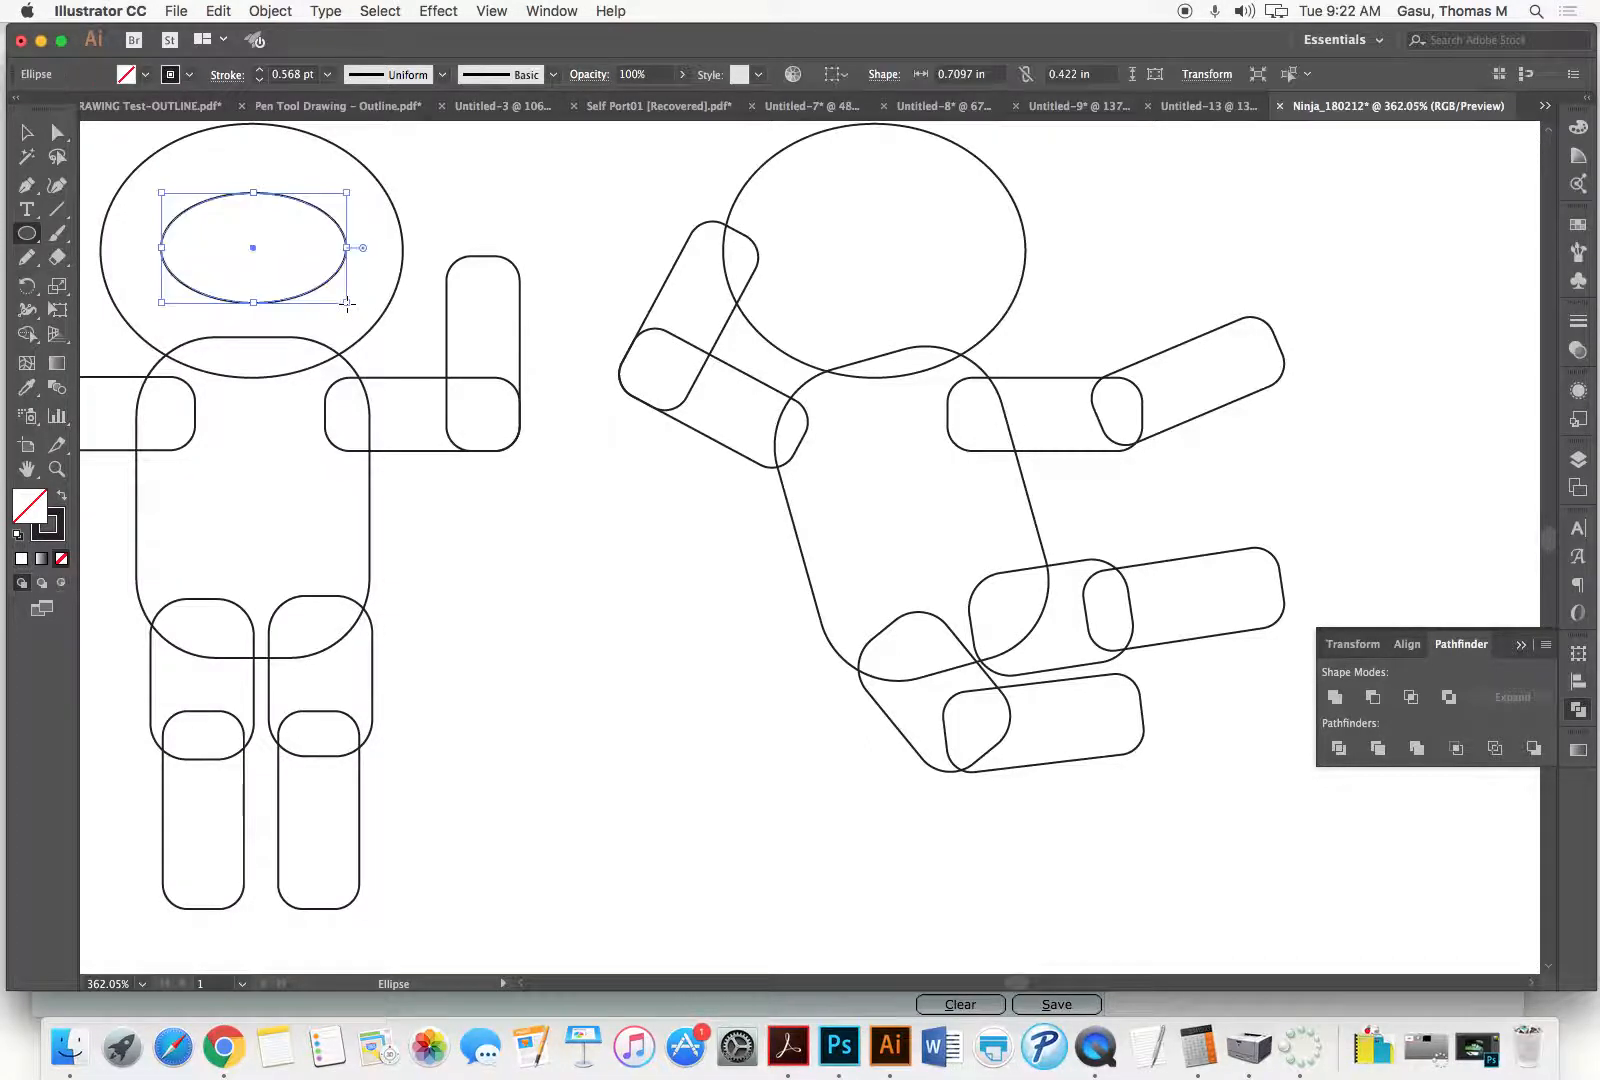
{"action": "key", "text": "Delete"}
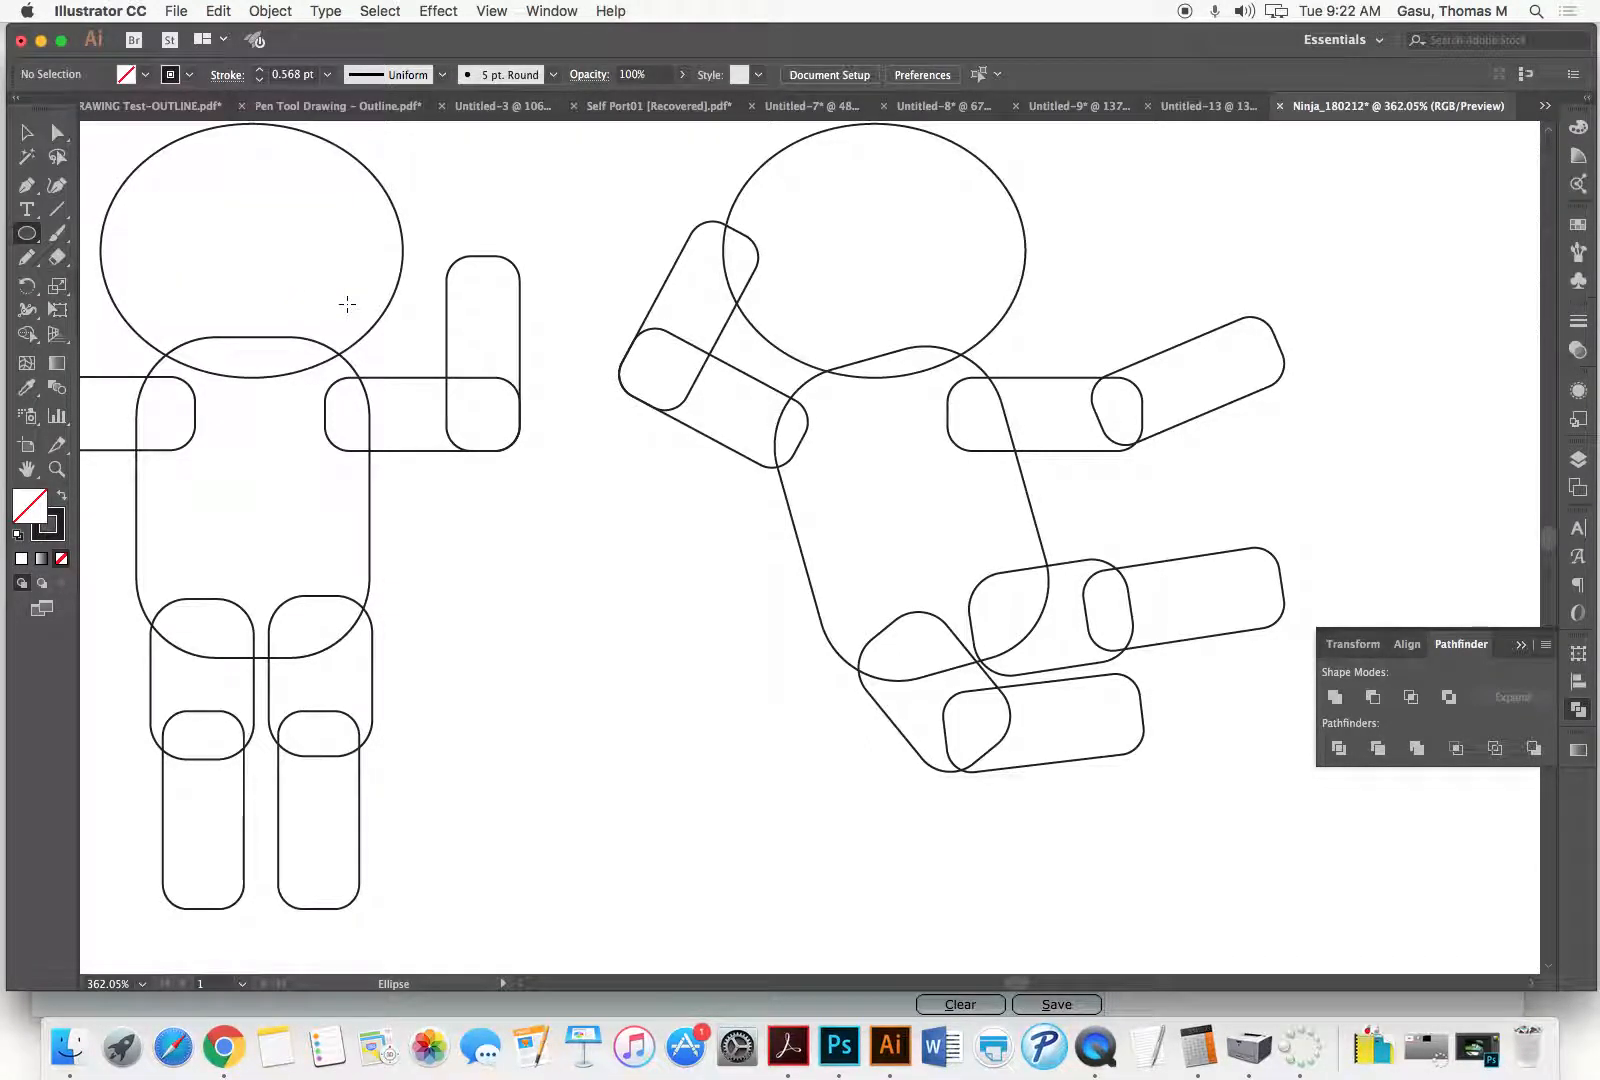
{"action": "left_click_drag", "start_coordinate": [25, 237], "coordinate": [338, 281]}
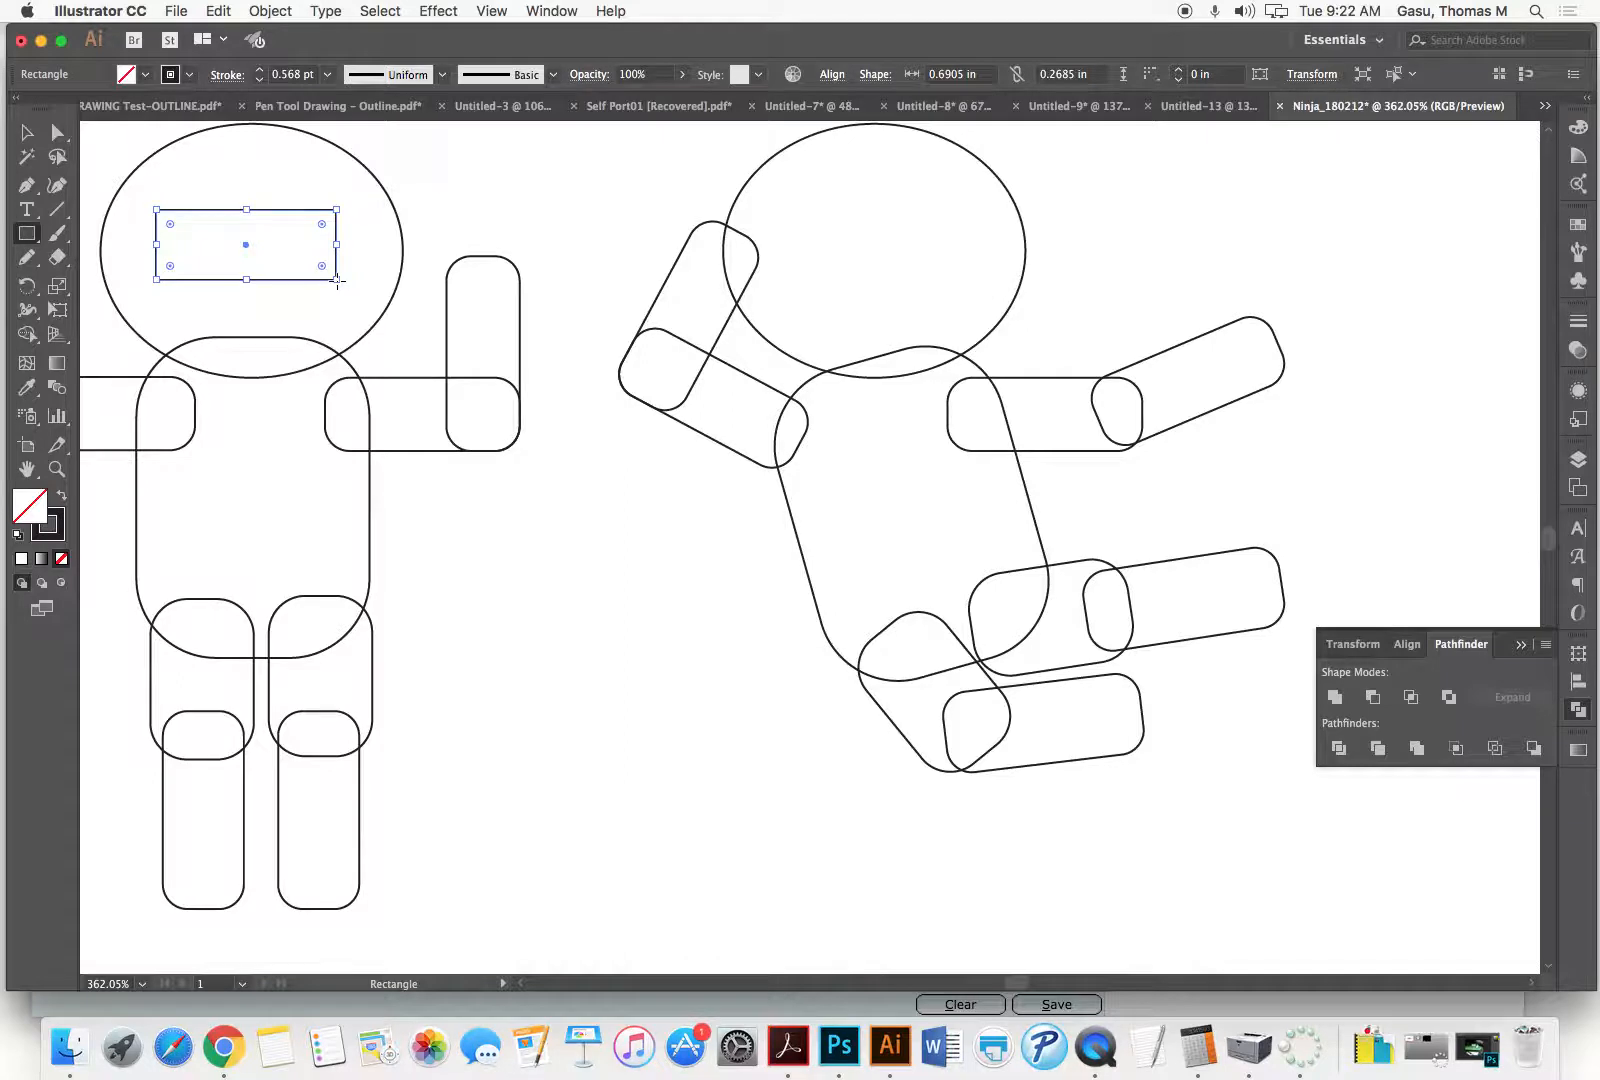
{"action": "key", "text": "Delete"}
Step: Draw a rounded rectangle about 0.66 by 0.29 in inside the first figure's head as the mask's eye opening
{"action": "left_click_drag", "start_coordinate": [27, 238], "coordinate": [70, 257]}
{"action": "left_click_drag", "start_coordinate": [177, 213], "coordinate": [291, 290]}
{"action": "key", "text": "v"}
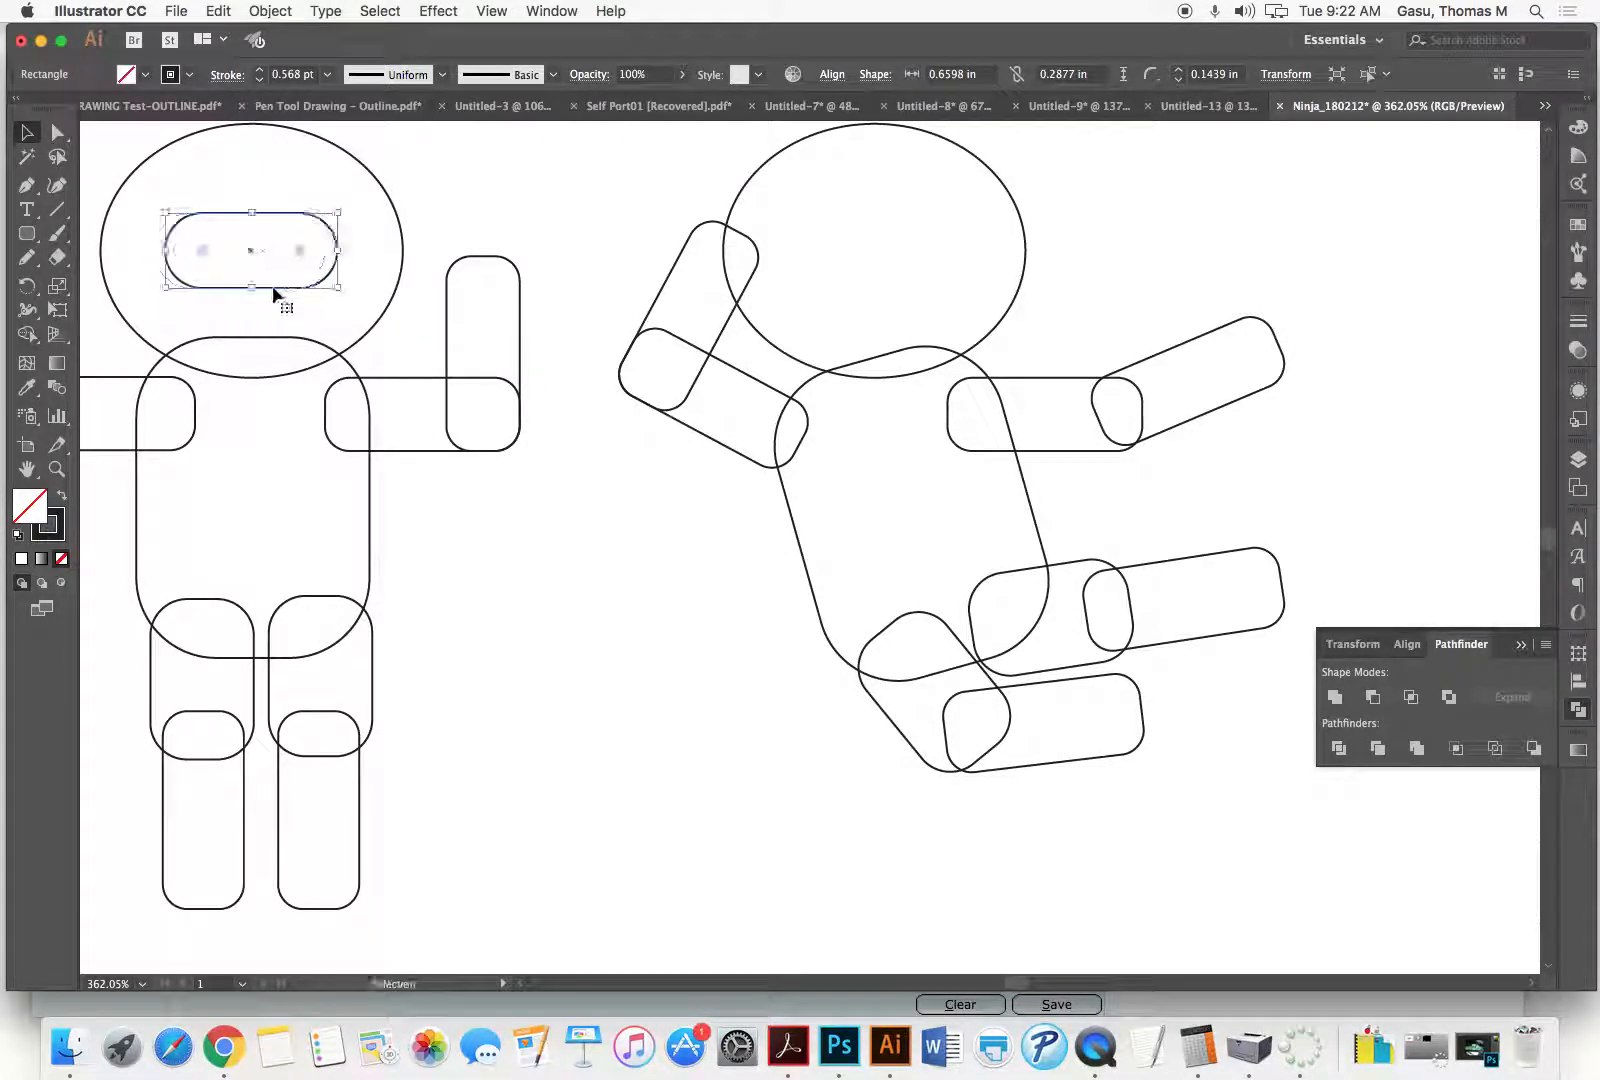
{"action": "left_click", "coordinate": [448, 205]}
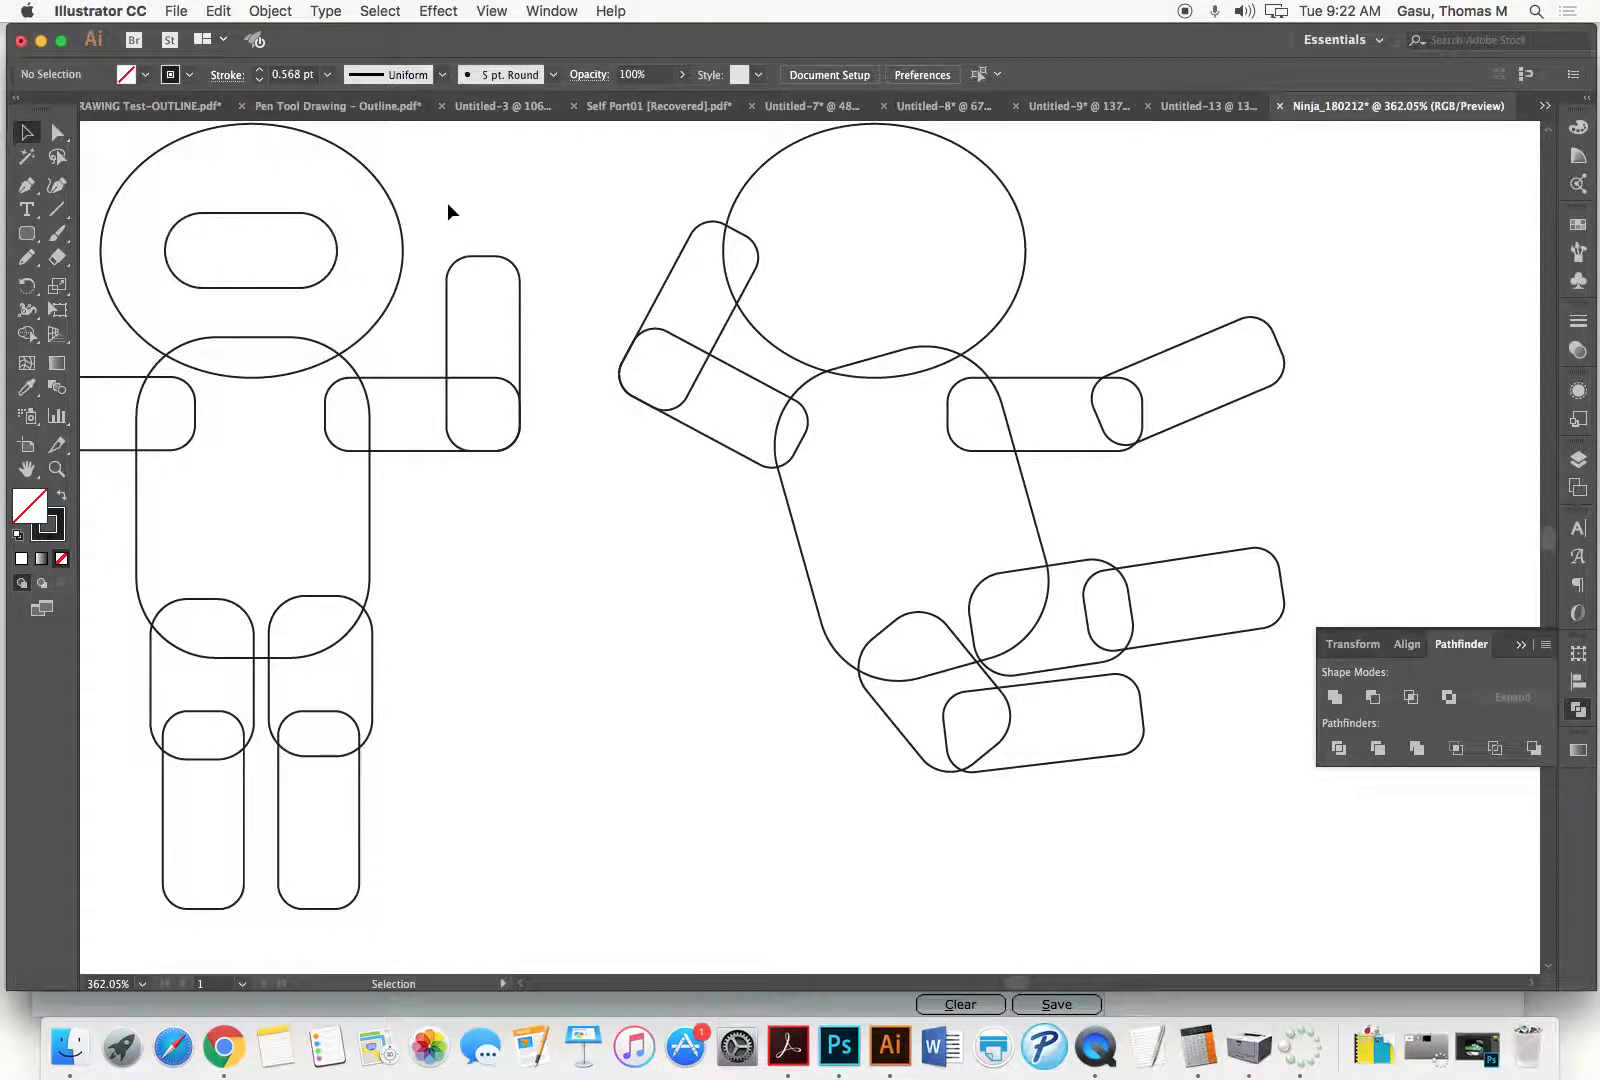
Step: Draw a closed, angular eye with the Pen tool in the right half of the eye opening and give it a black fill without stroke
{"action": "left_click", "coordinate": [27, 185]}
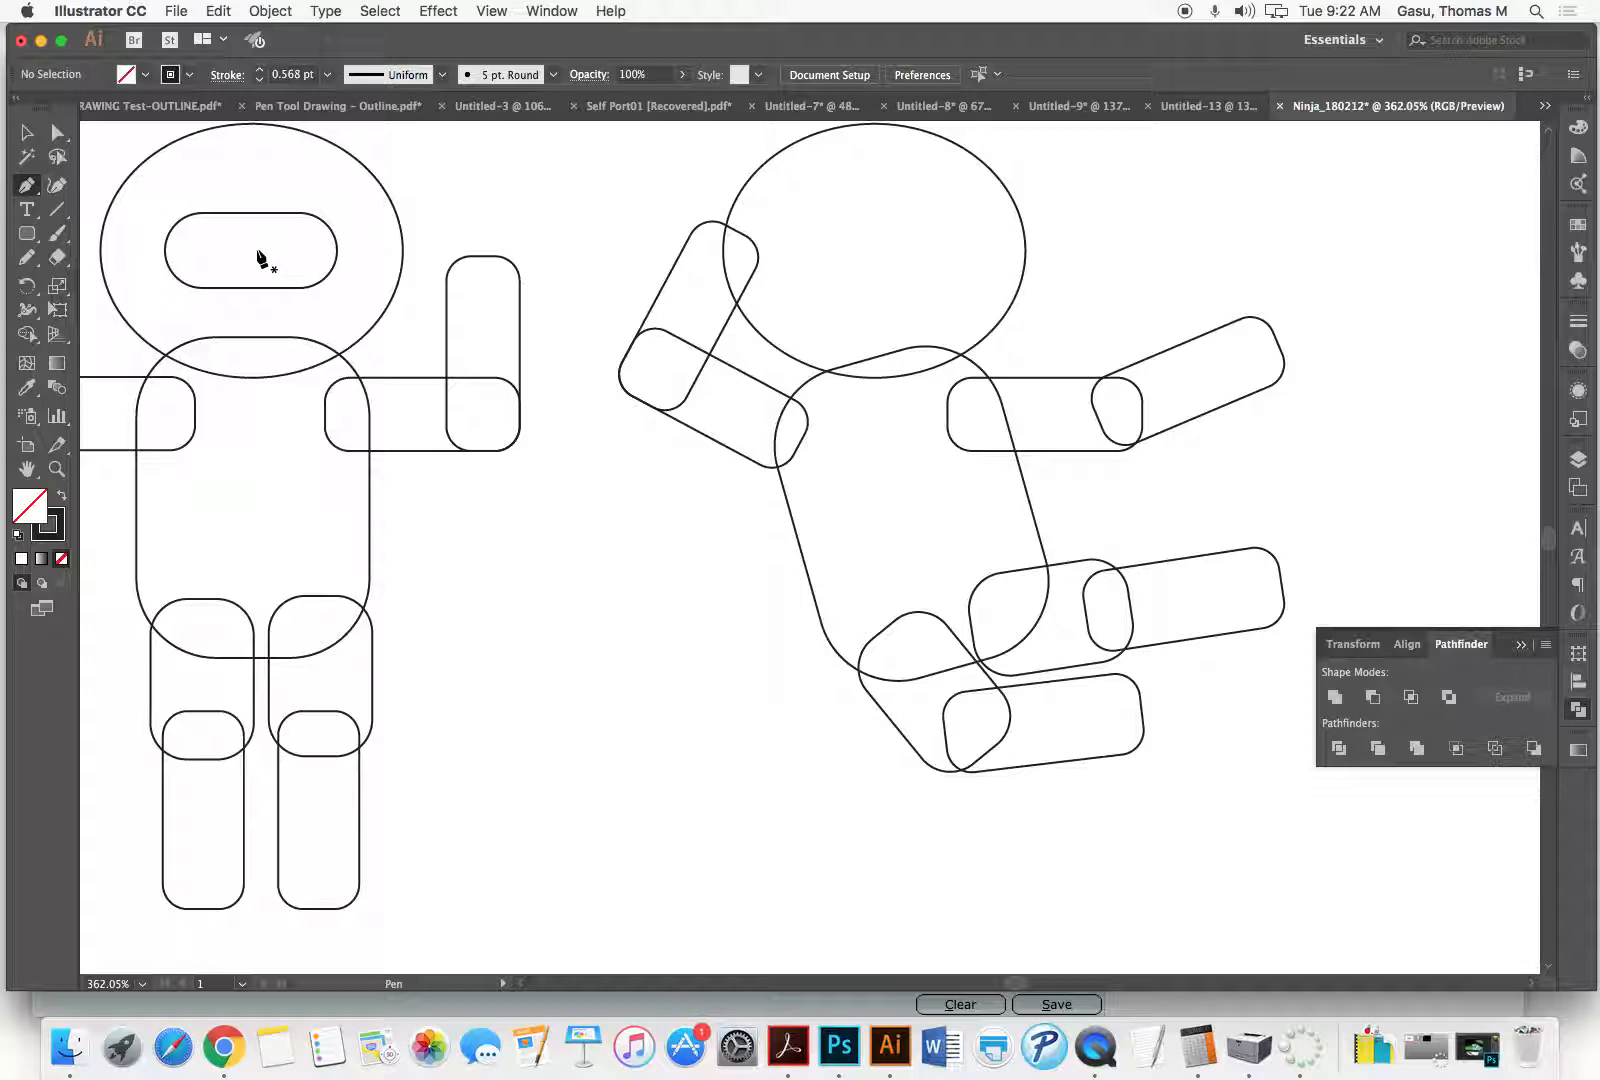
{"action": "key", "text": "super+space"}
{"action": "left_click_drag", "start_coordinate": [148, 195], "coordinate": [356, 342]}
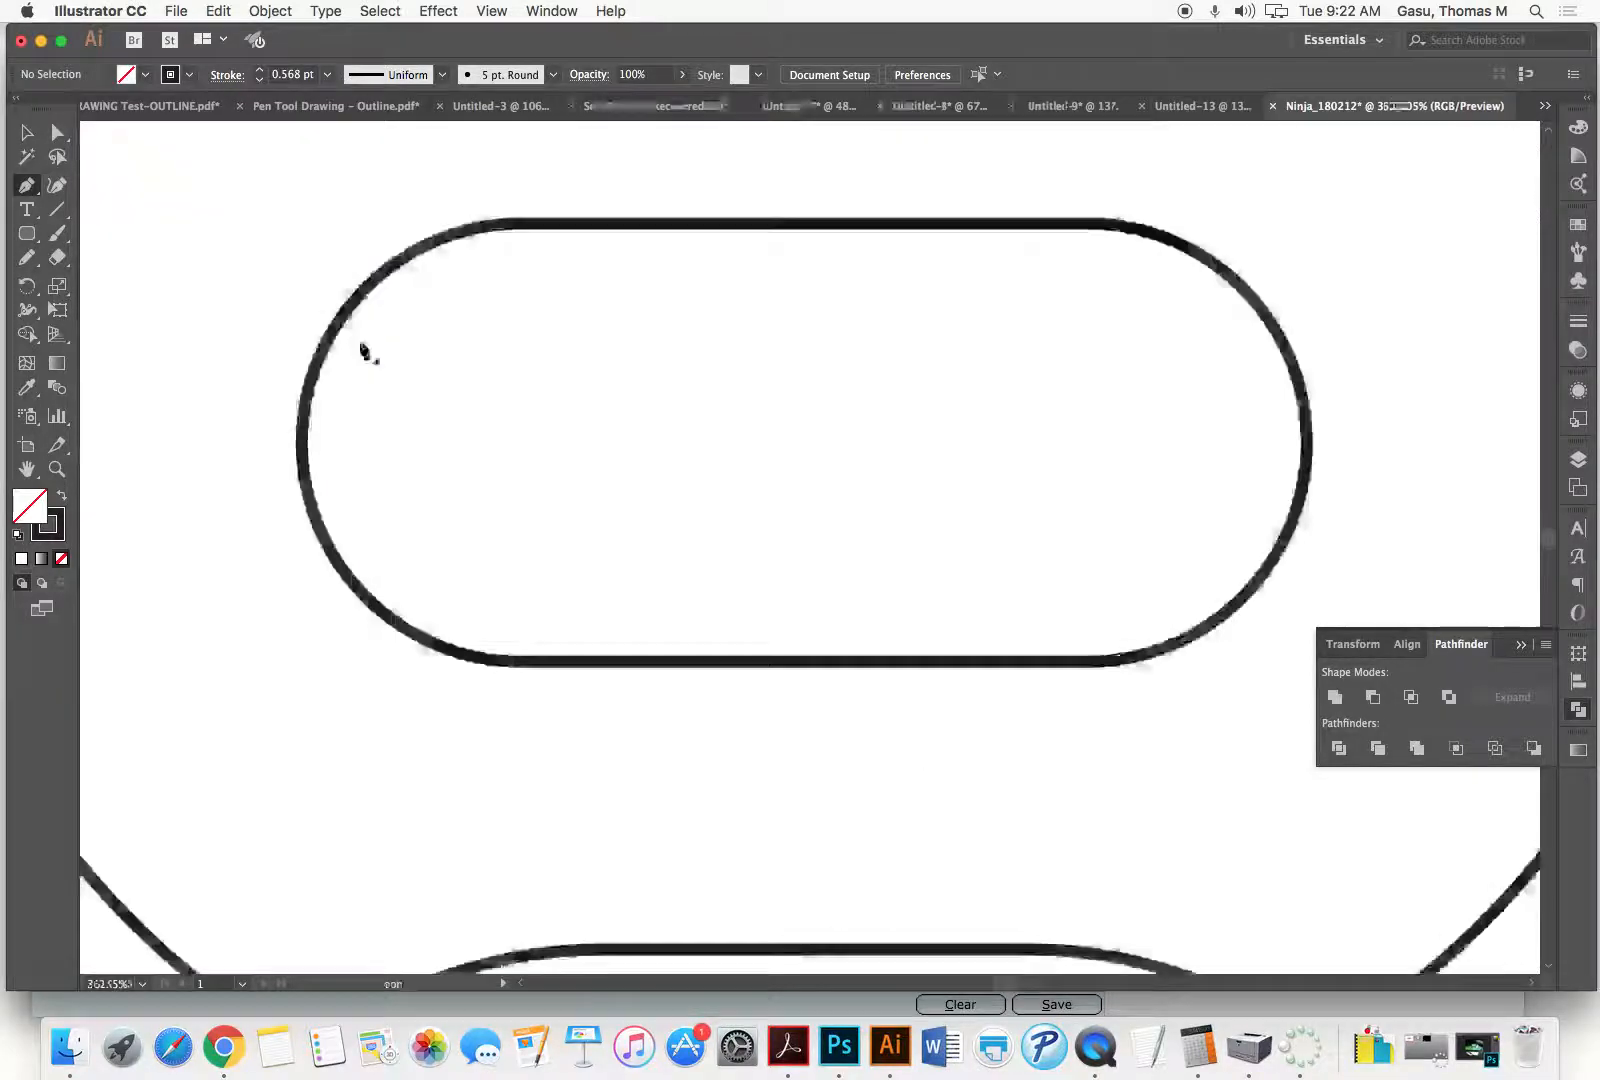
{"action": "left_click", "coordinate": [802, 396]}
{"action": "left_click", "coordinate": [873, 430]}
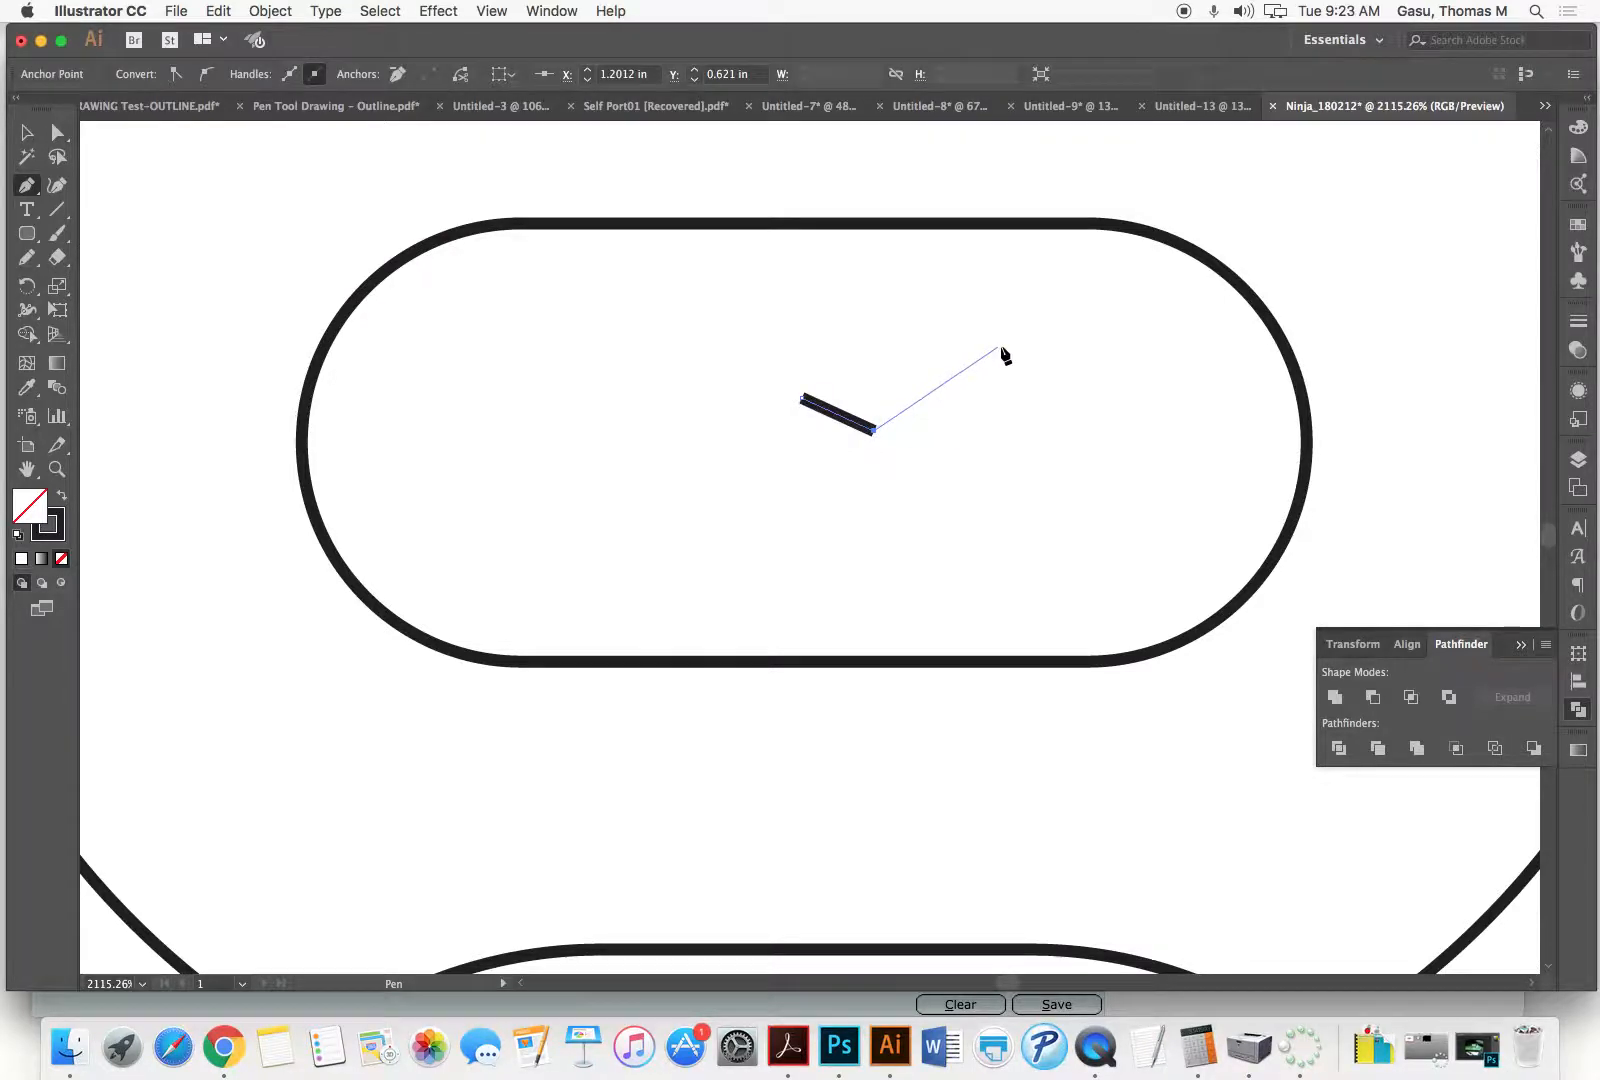
{"action": "left_click", "coordinate": [1041, 318]}
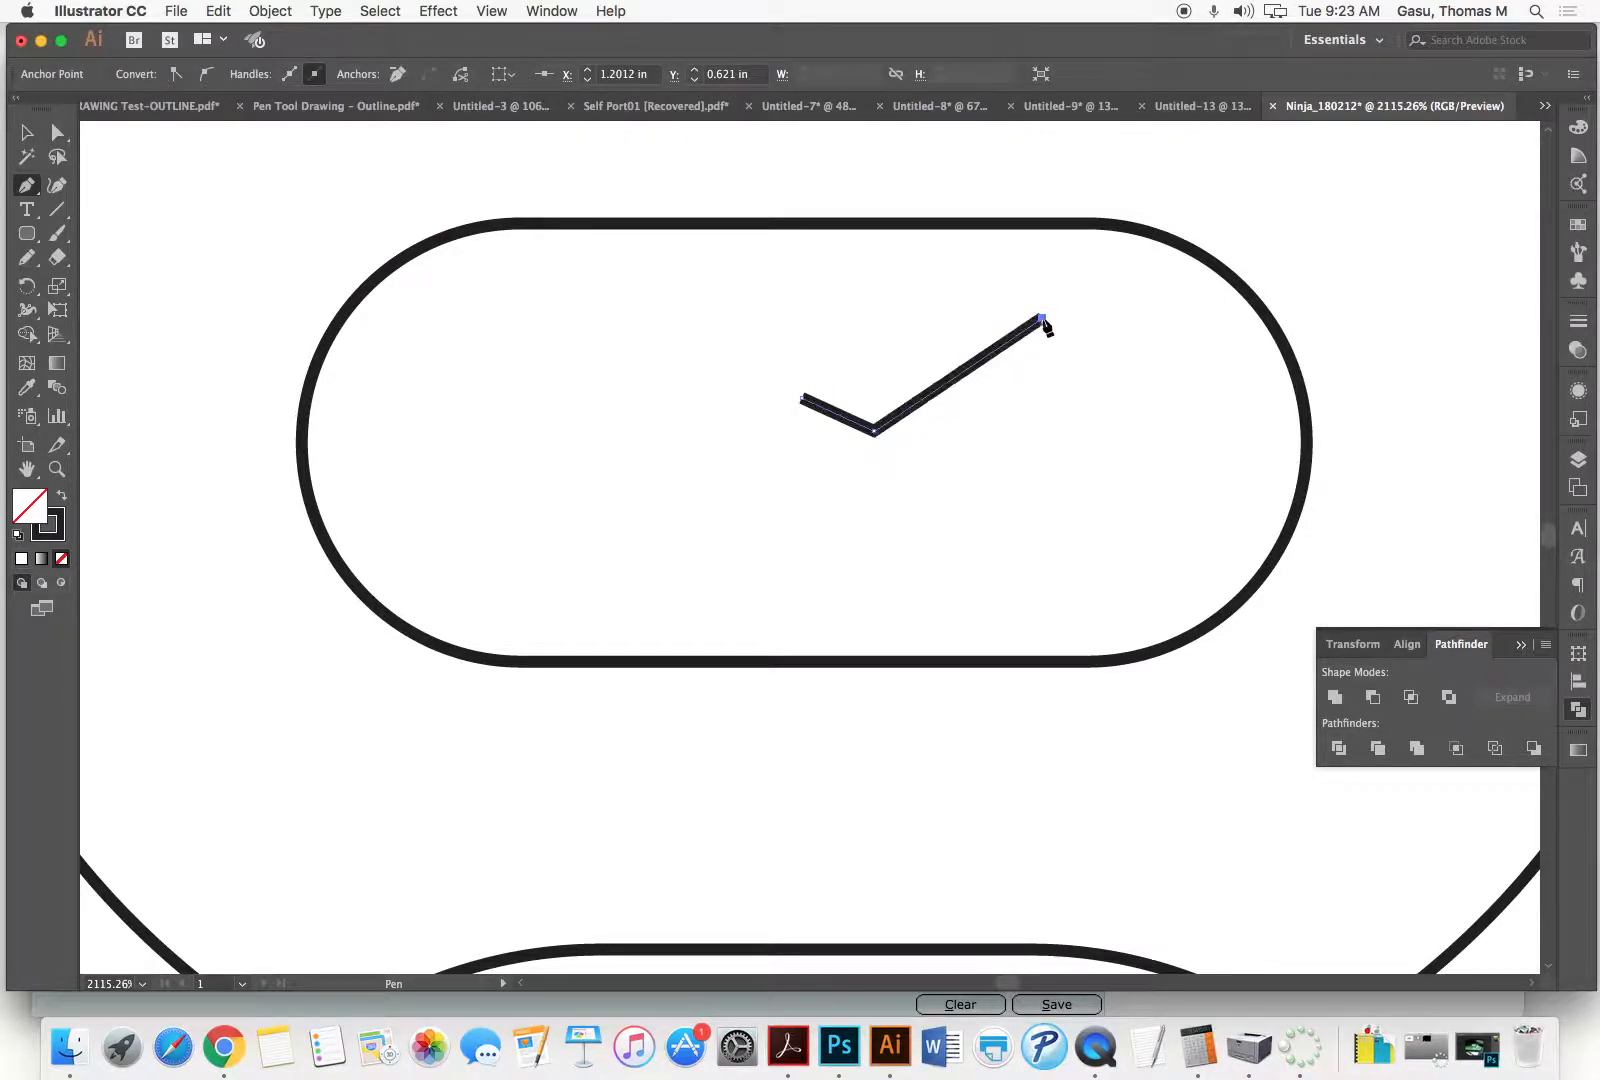
{"action": "left_click", "coordinate": [1108, 349]}
{"action": "left_click", "coordinate": [1043, 347]}
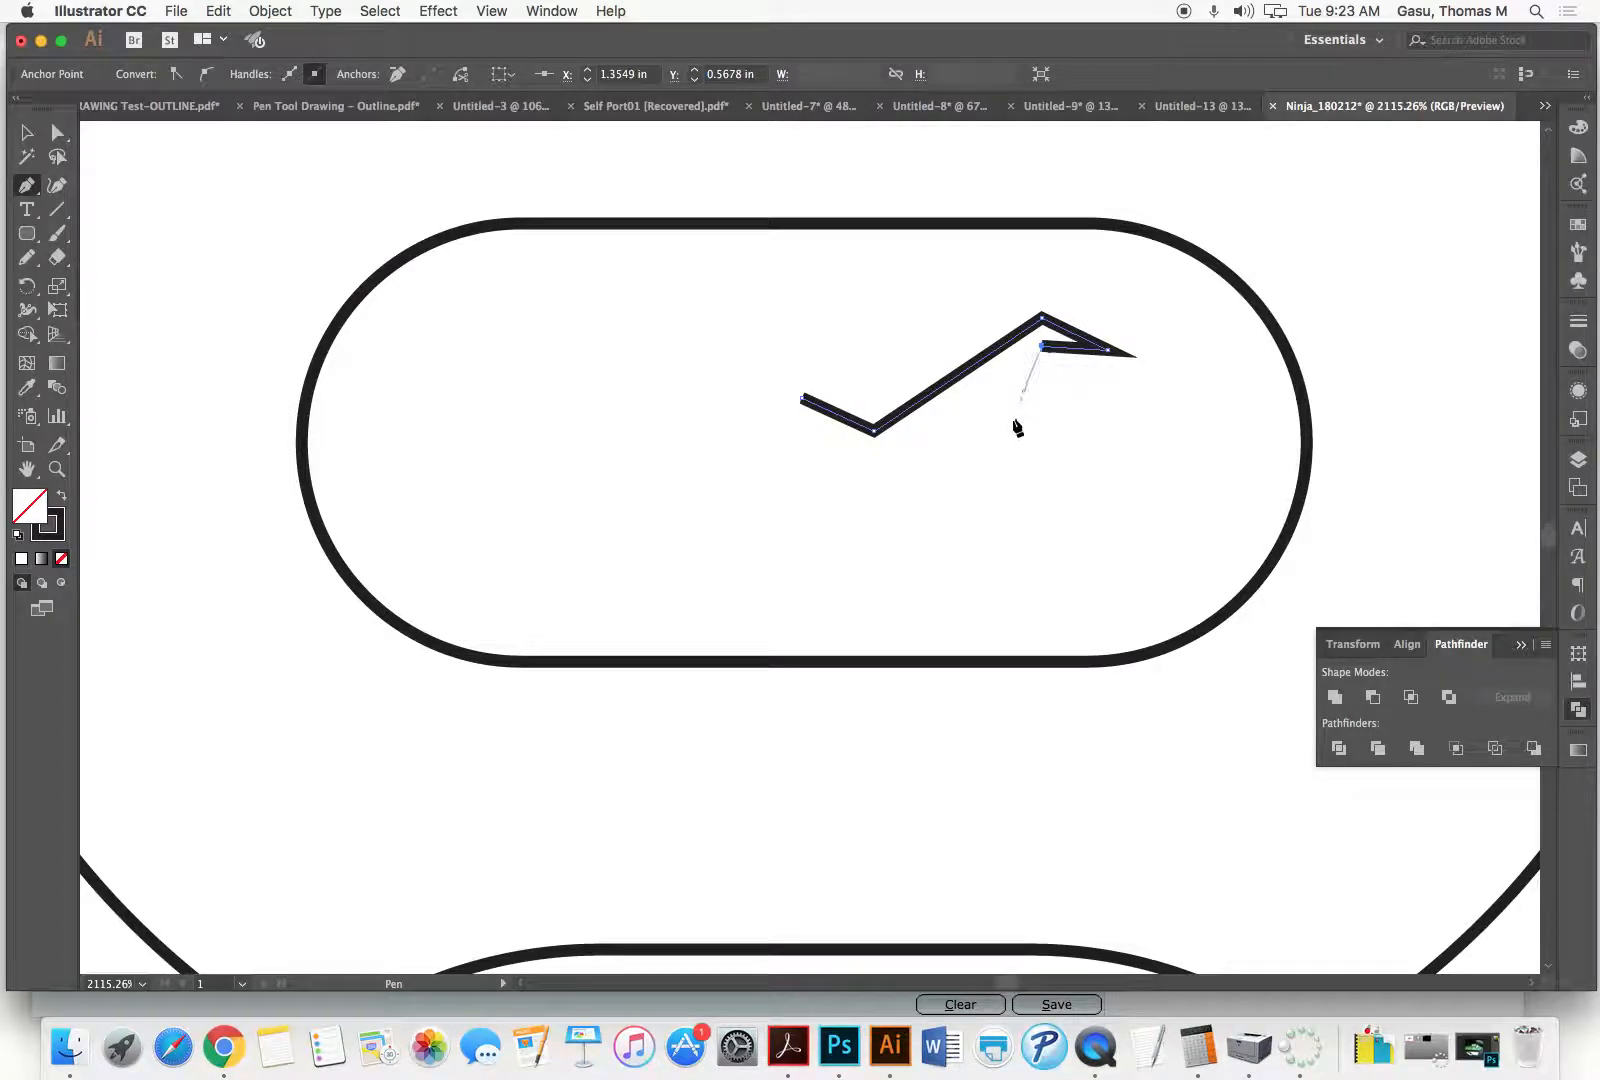
{"action": "left_click", "coordinate": [954, 525]}
{"action": "left_click", "coordinate": [878, 518]}
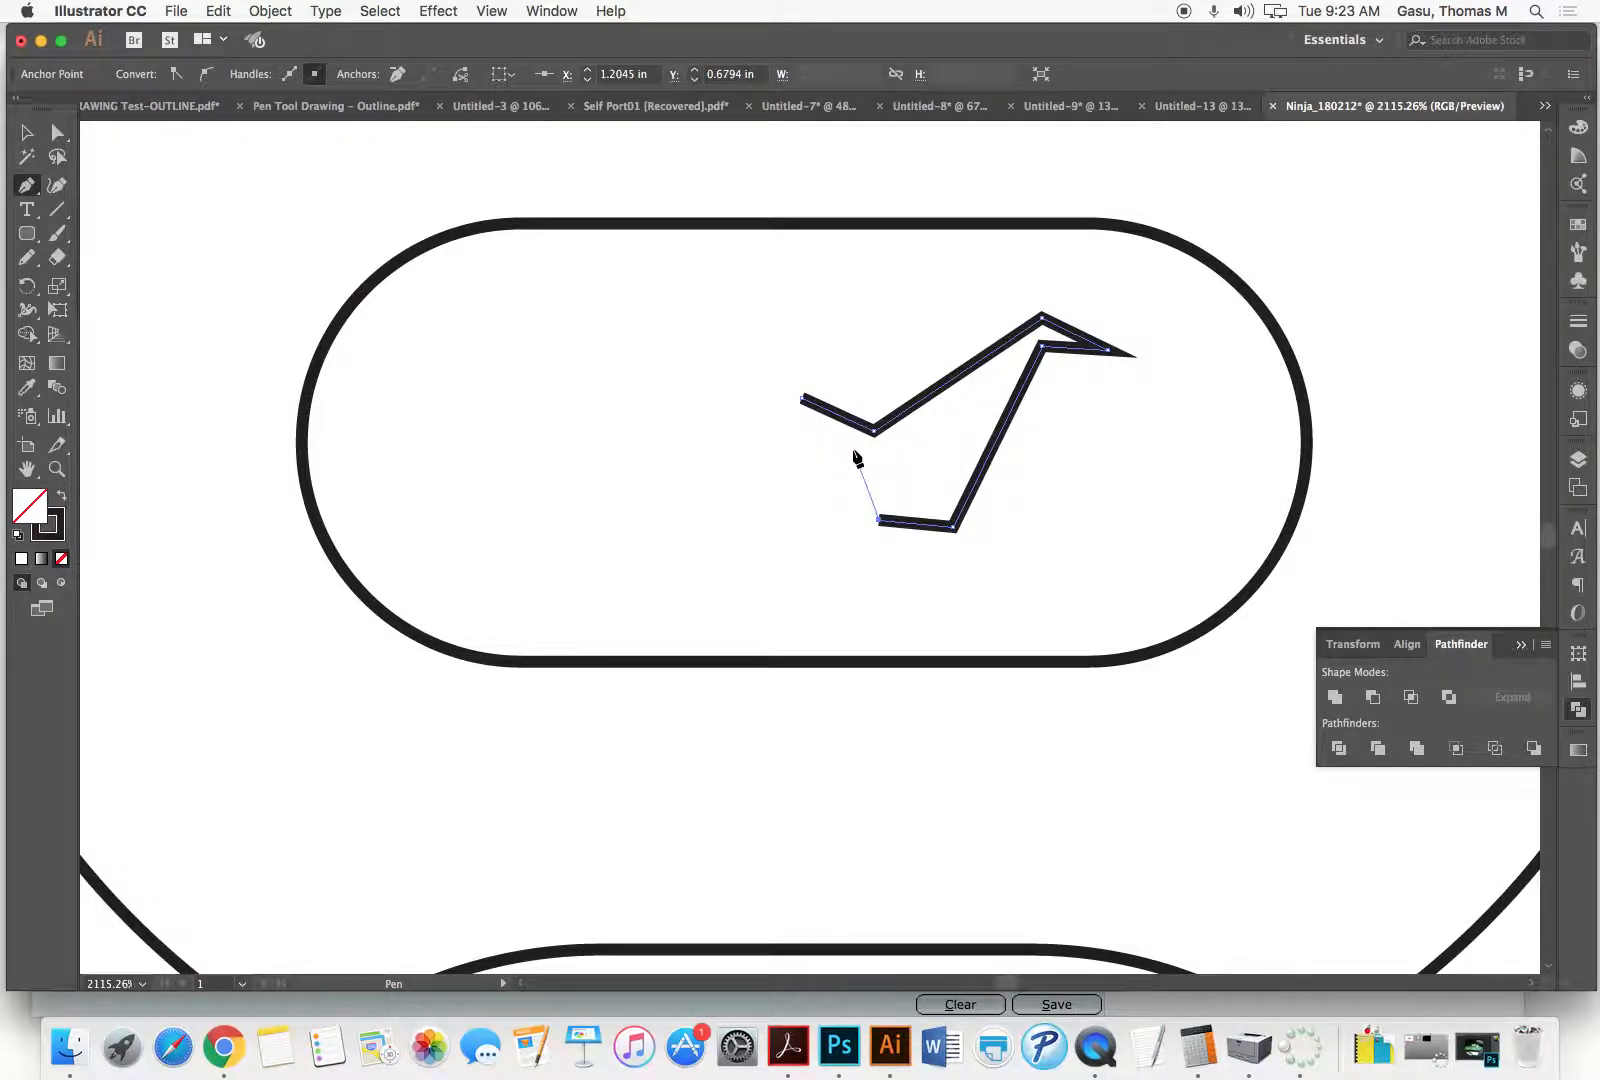
{"action": "left_click", "coordinate": [801, 398]}
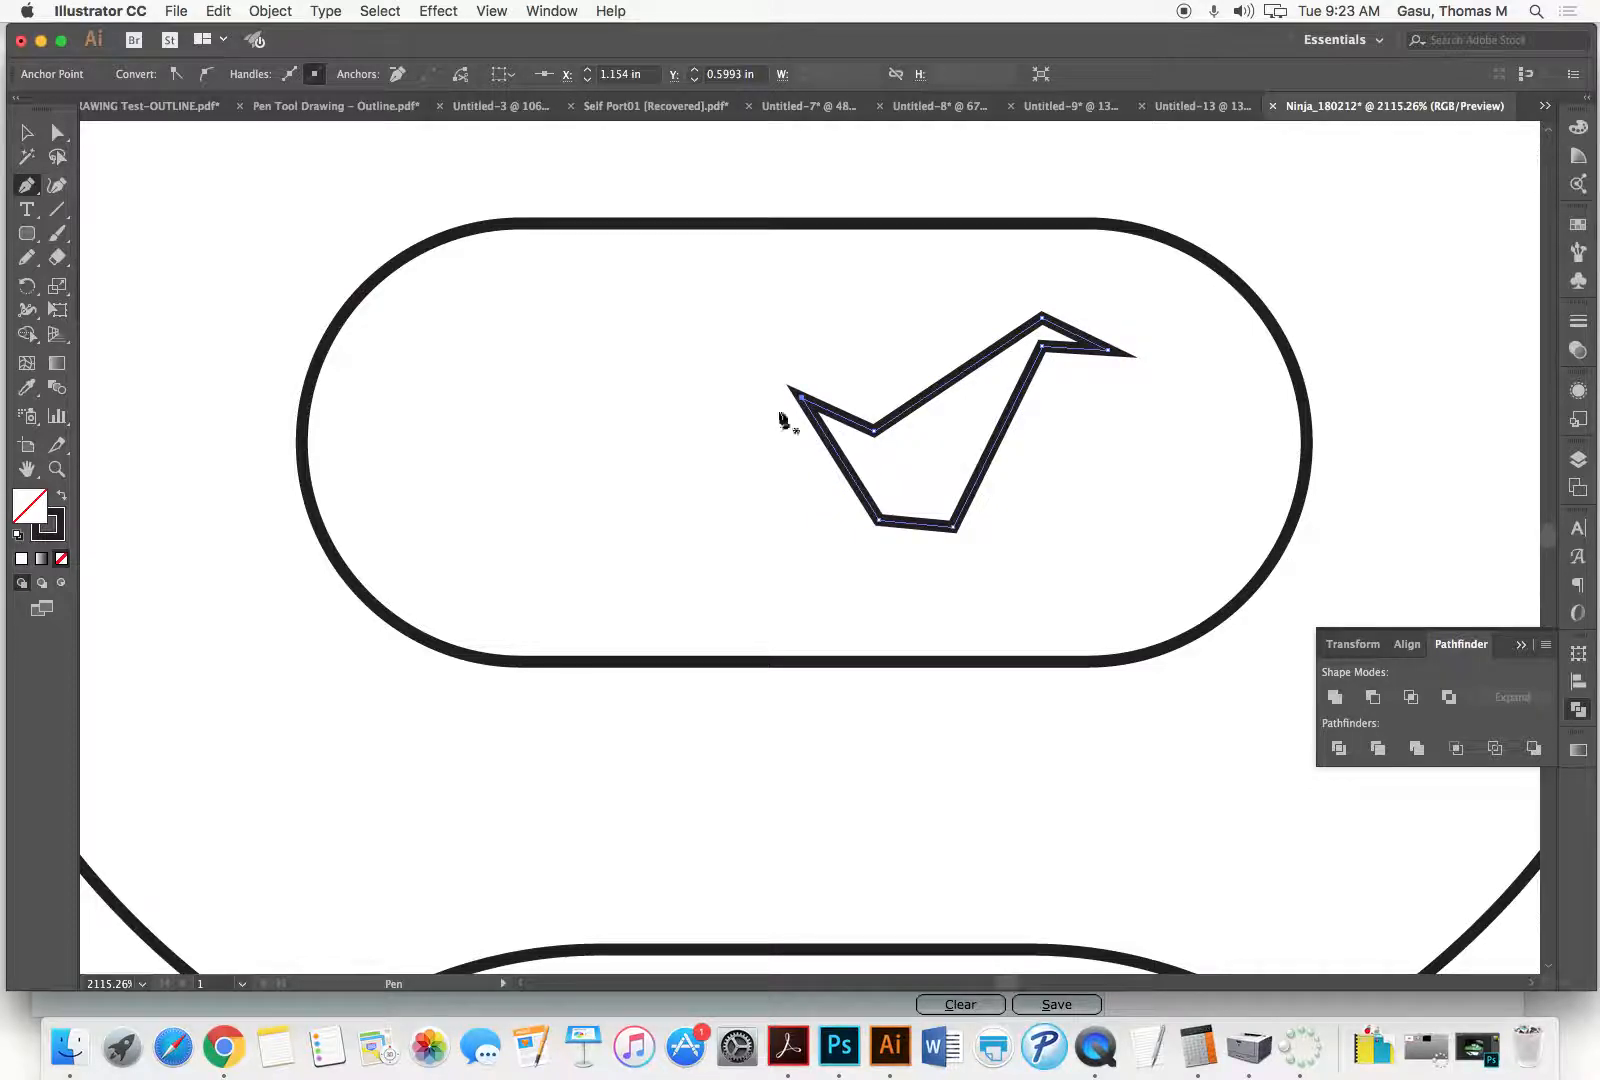
{"action": "left_click", "coordinate": [61, 497]}
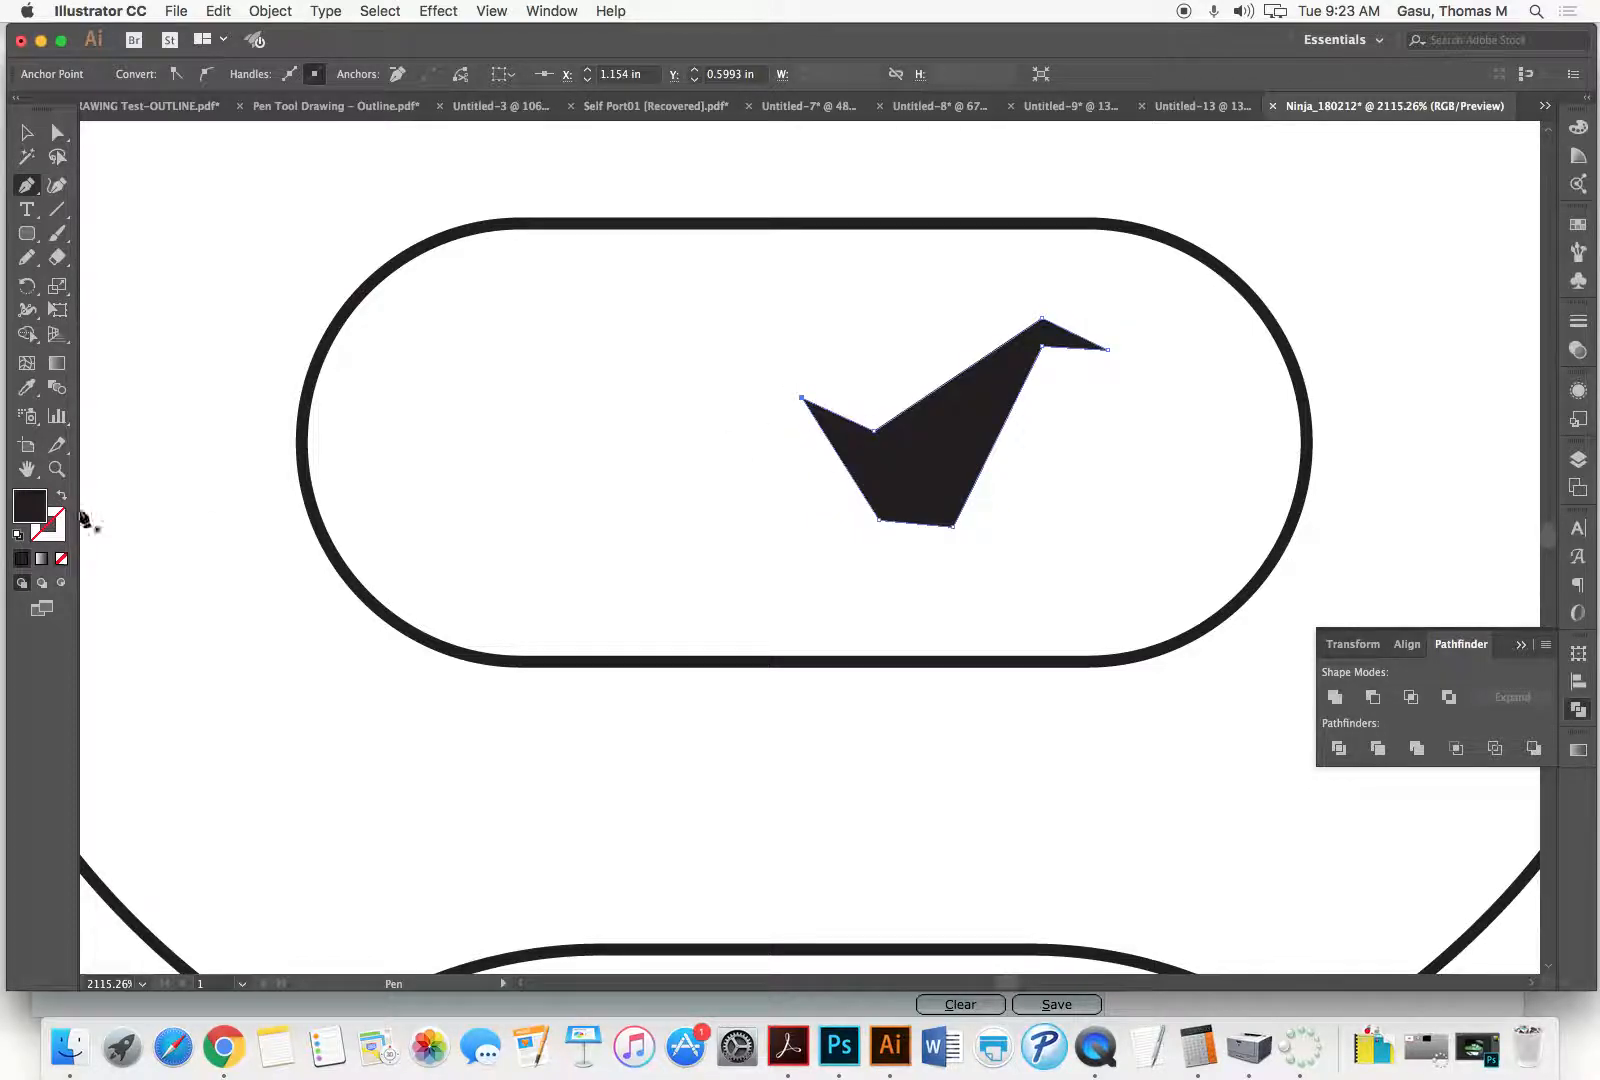
Step: Reshape the eye by moving its lower-right corner outward and raising its top point, and shift the eye farther right in the opening
{"action": "left_click", "coordinate": [57, 132]}
{"action": "left_click", "coordinate": [383, 223]}
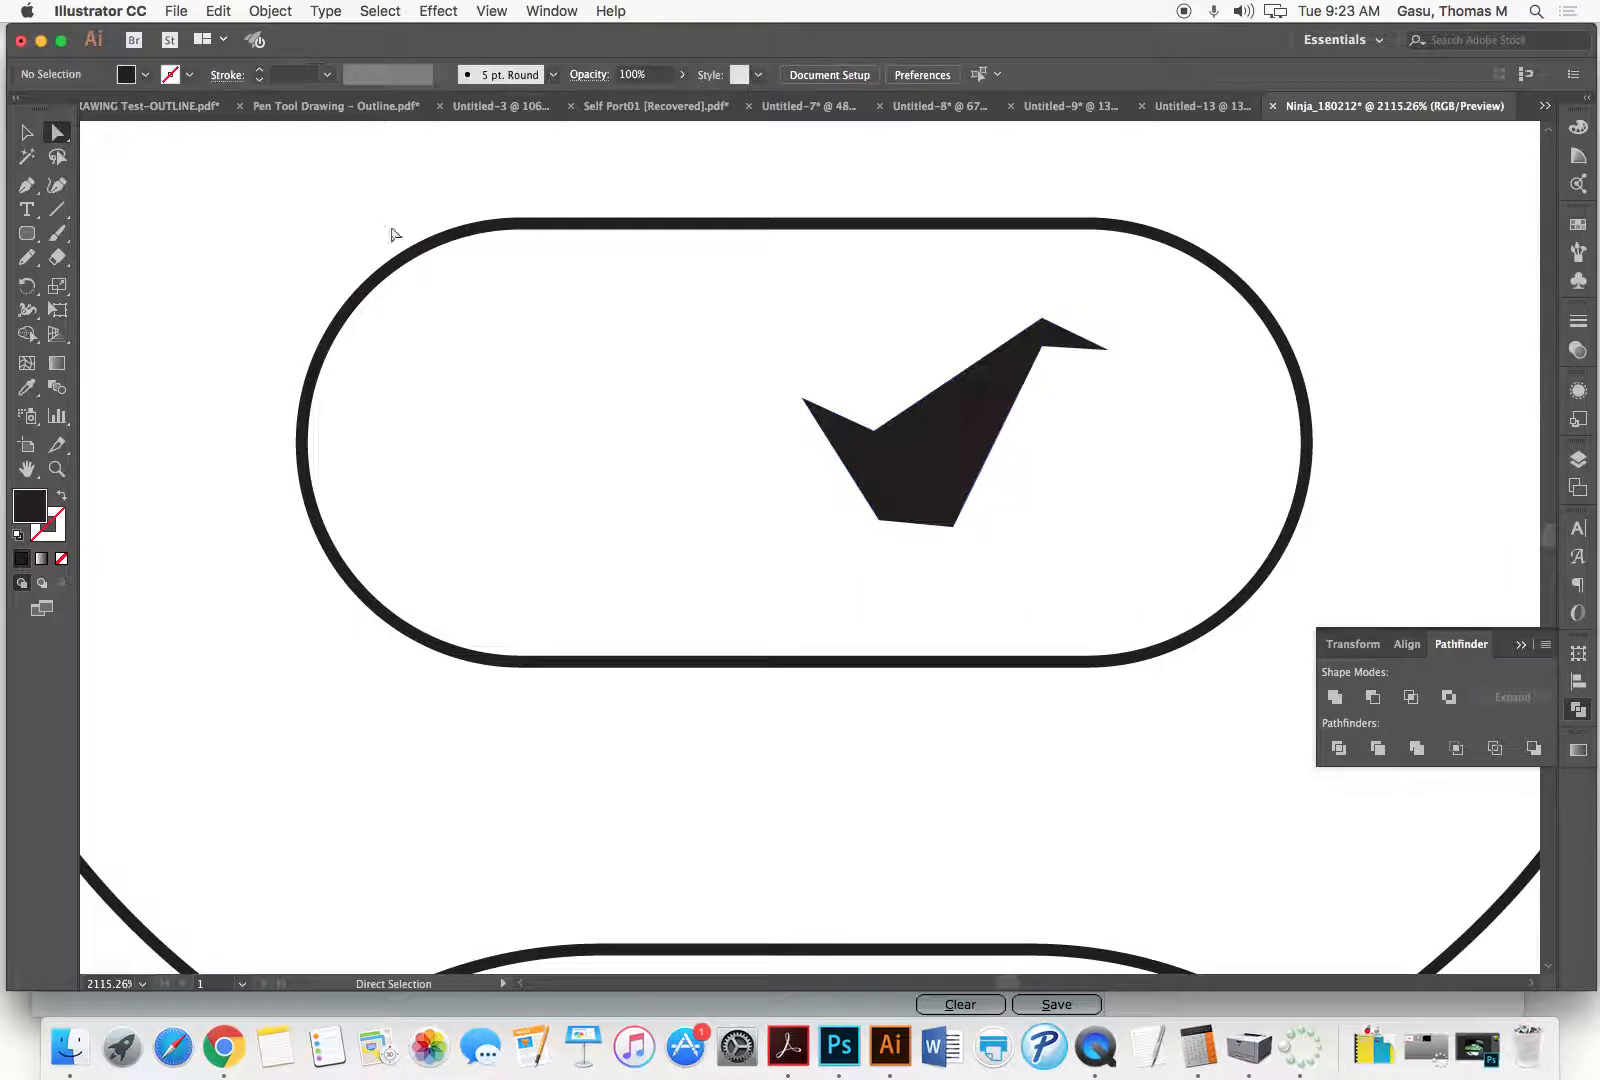
{"action": "left_click_drag", "start_coordinate": [959, 525], "coordinate": [609, 465]}
{"action": "left_click", "coordinate": [940, 466]}
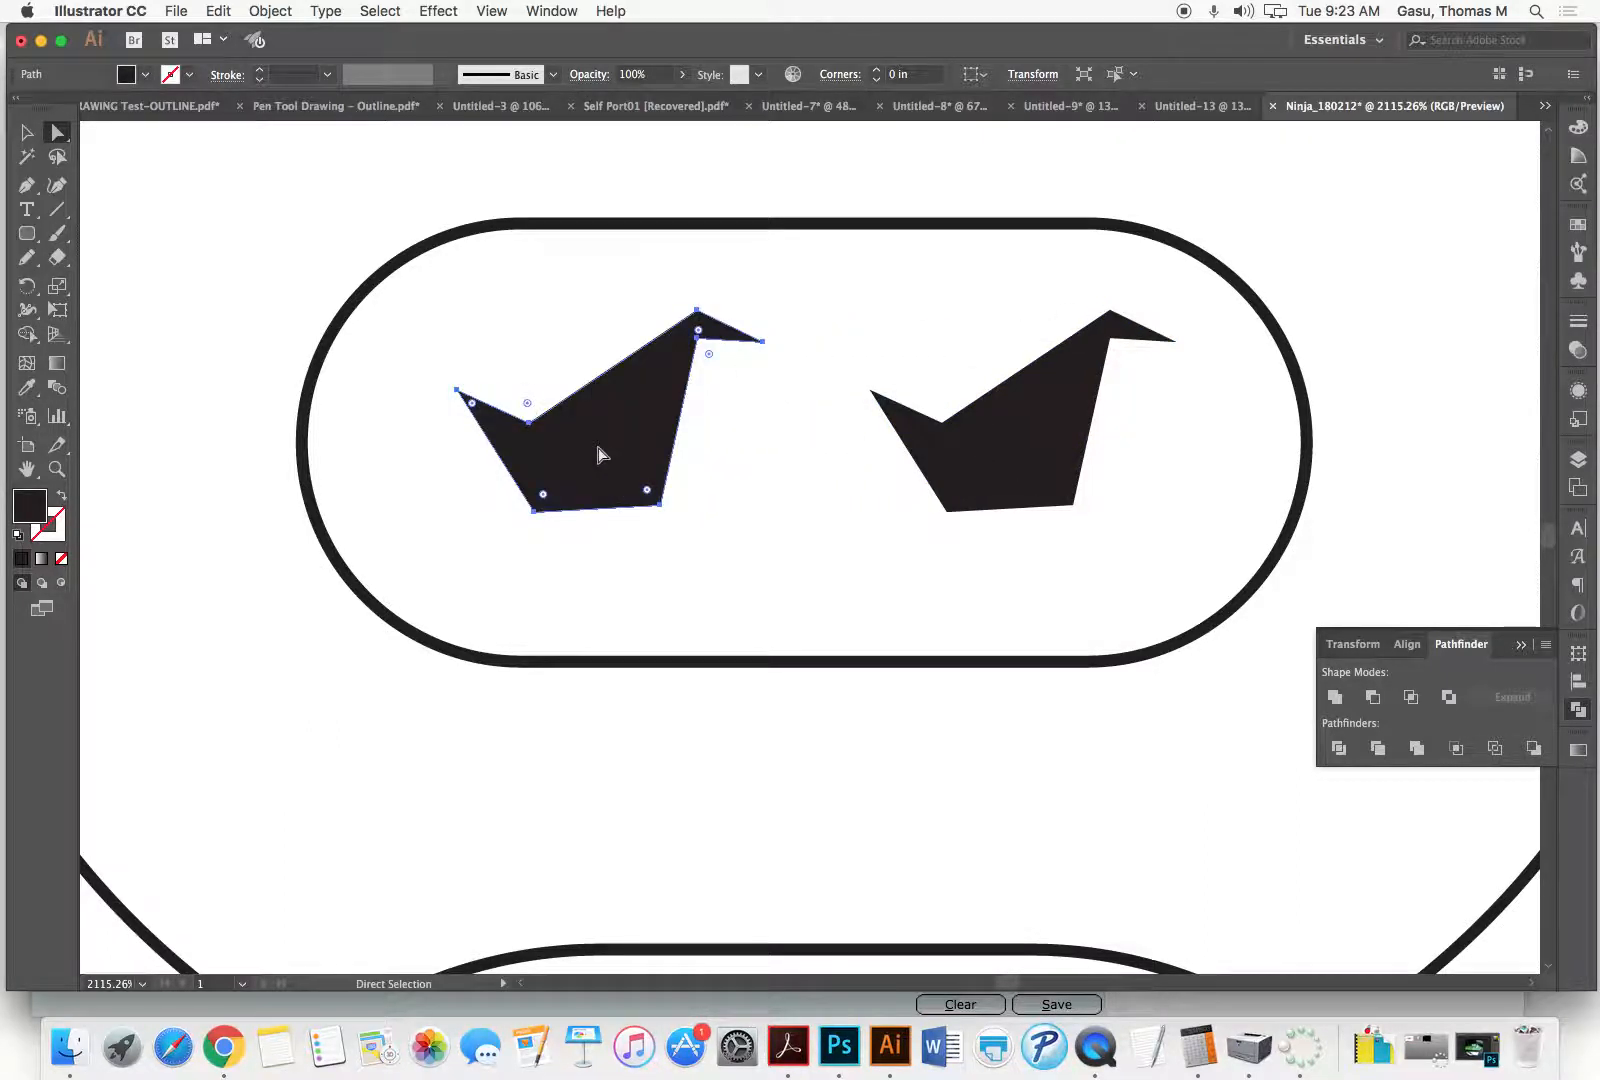
{"action": "key", "text": "super+z"}
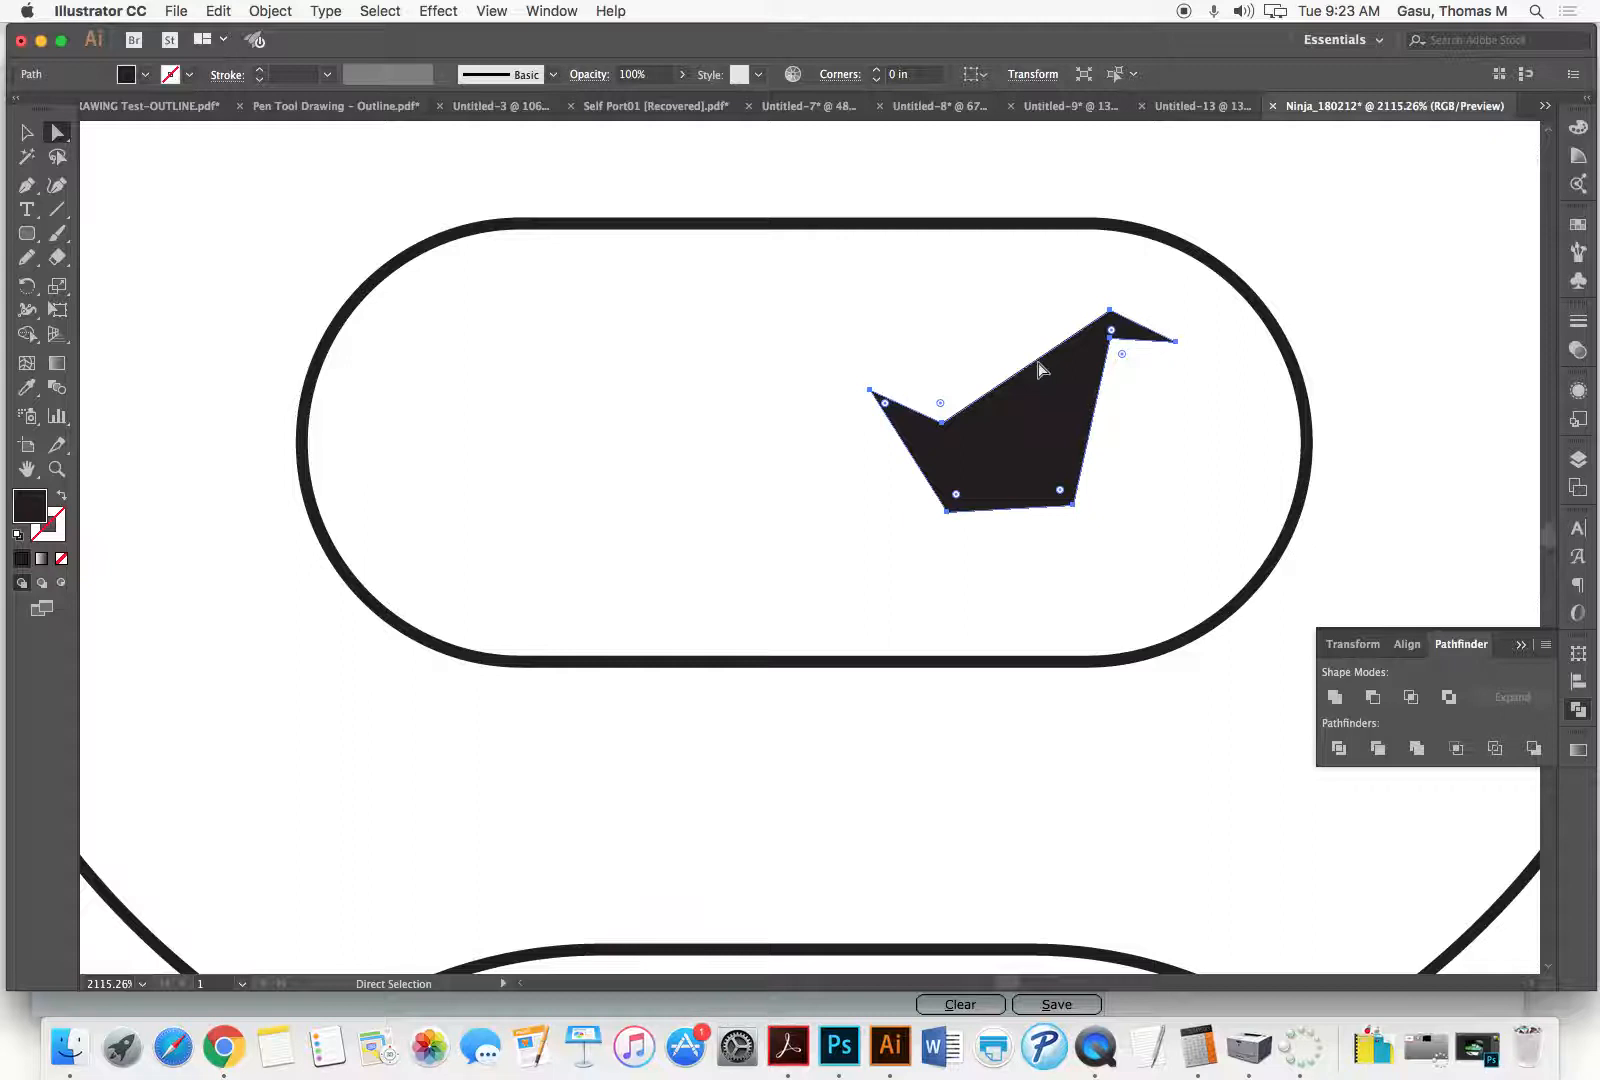
{"action": "key", "text": "super+shift+a"}
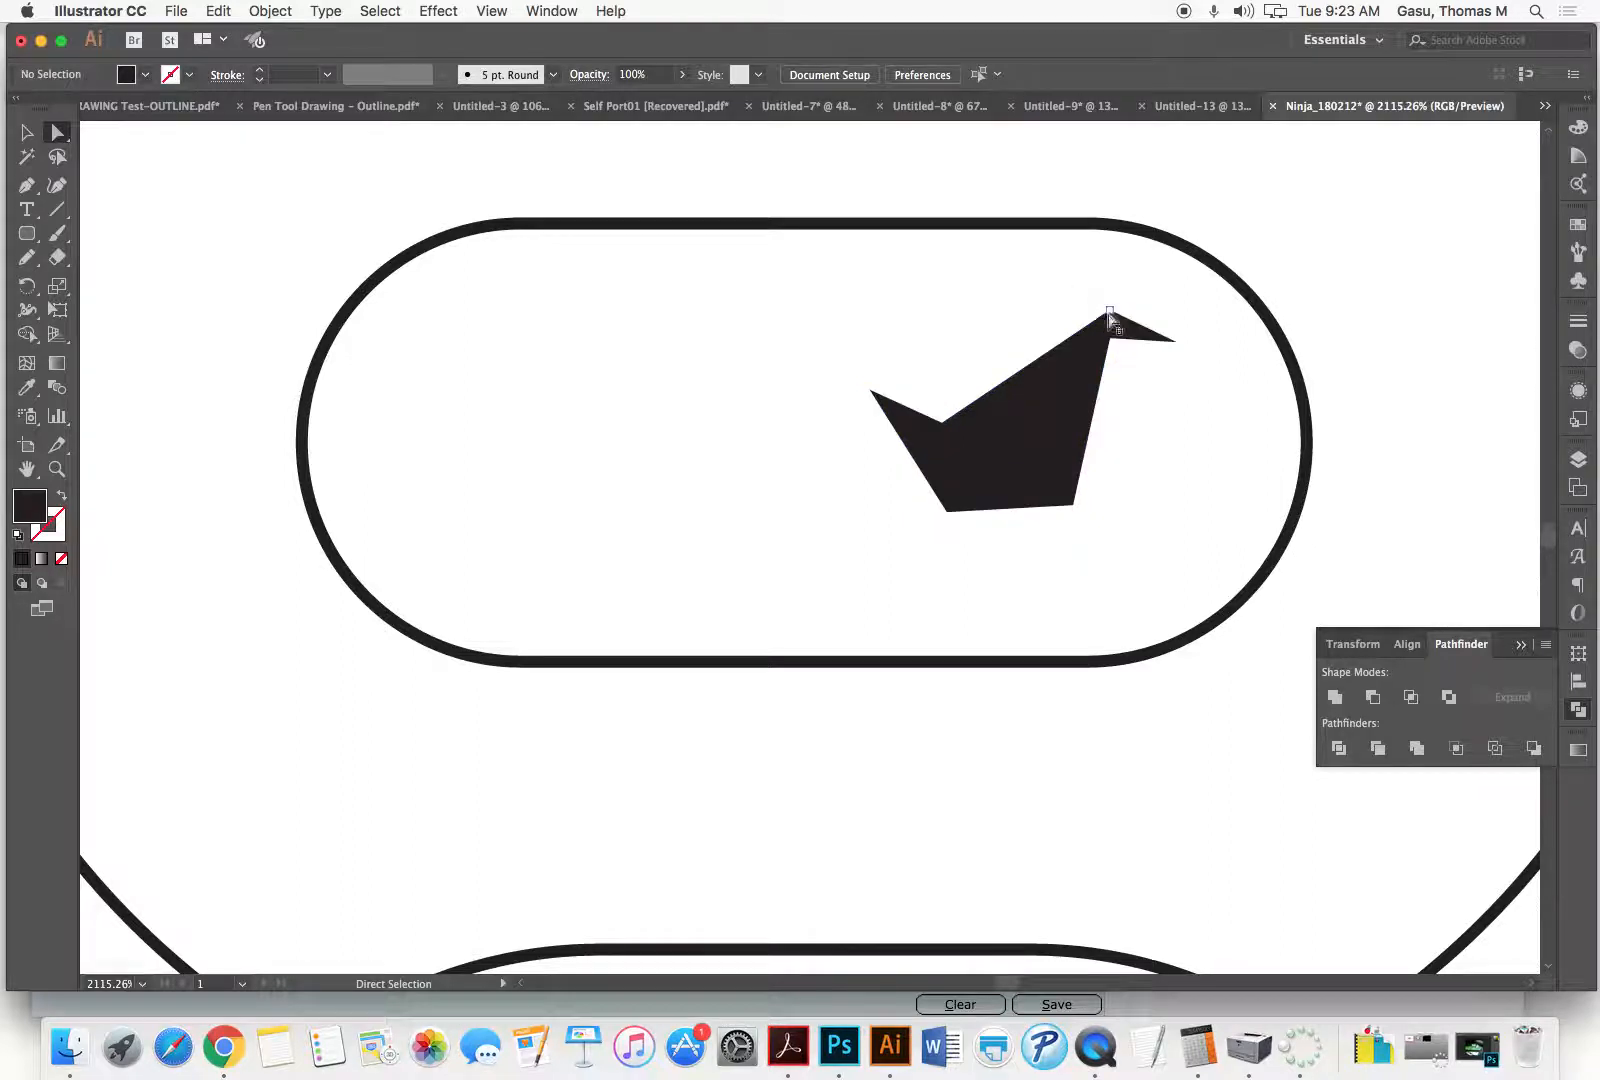
{"action": "left_click_drag", "start_coordinate": [1110, 318], "coordinate": [1101, 293]}
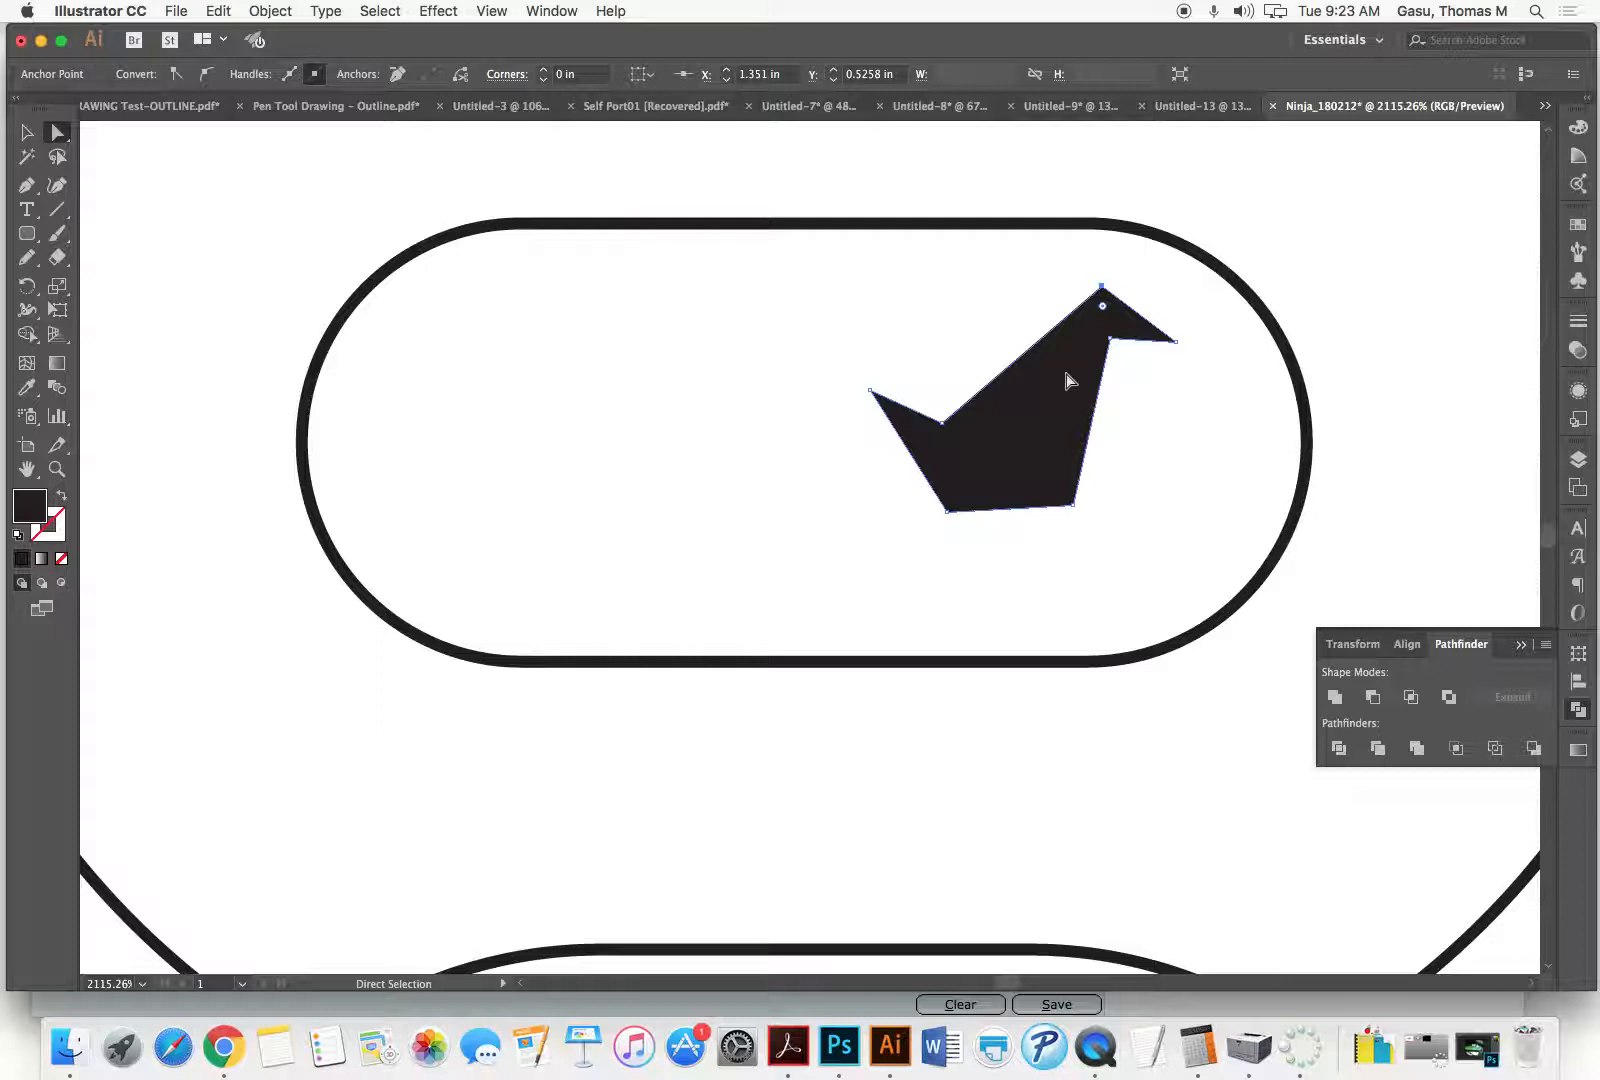
{"action": "left_click_drag", "start_coordinate": [1036, 451], "coordinate": [1049, 467]}
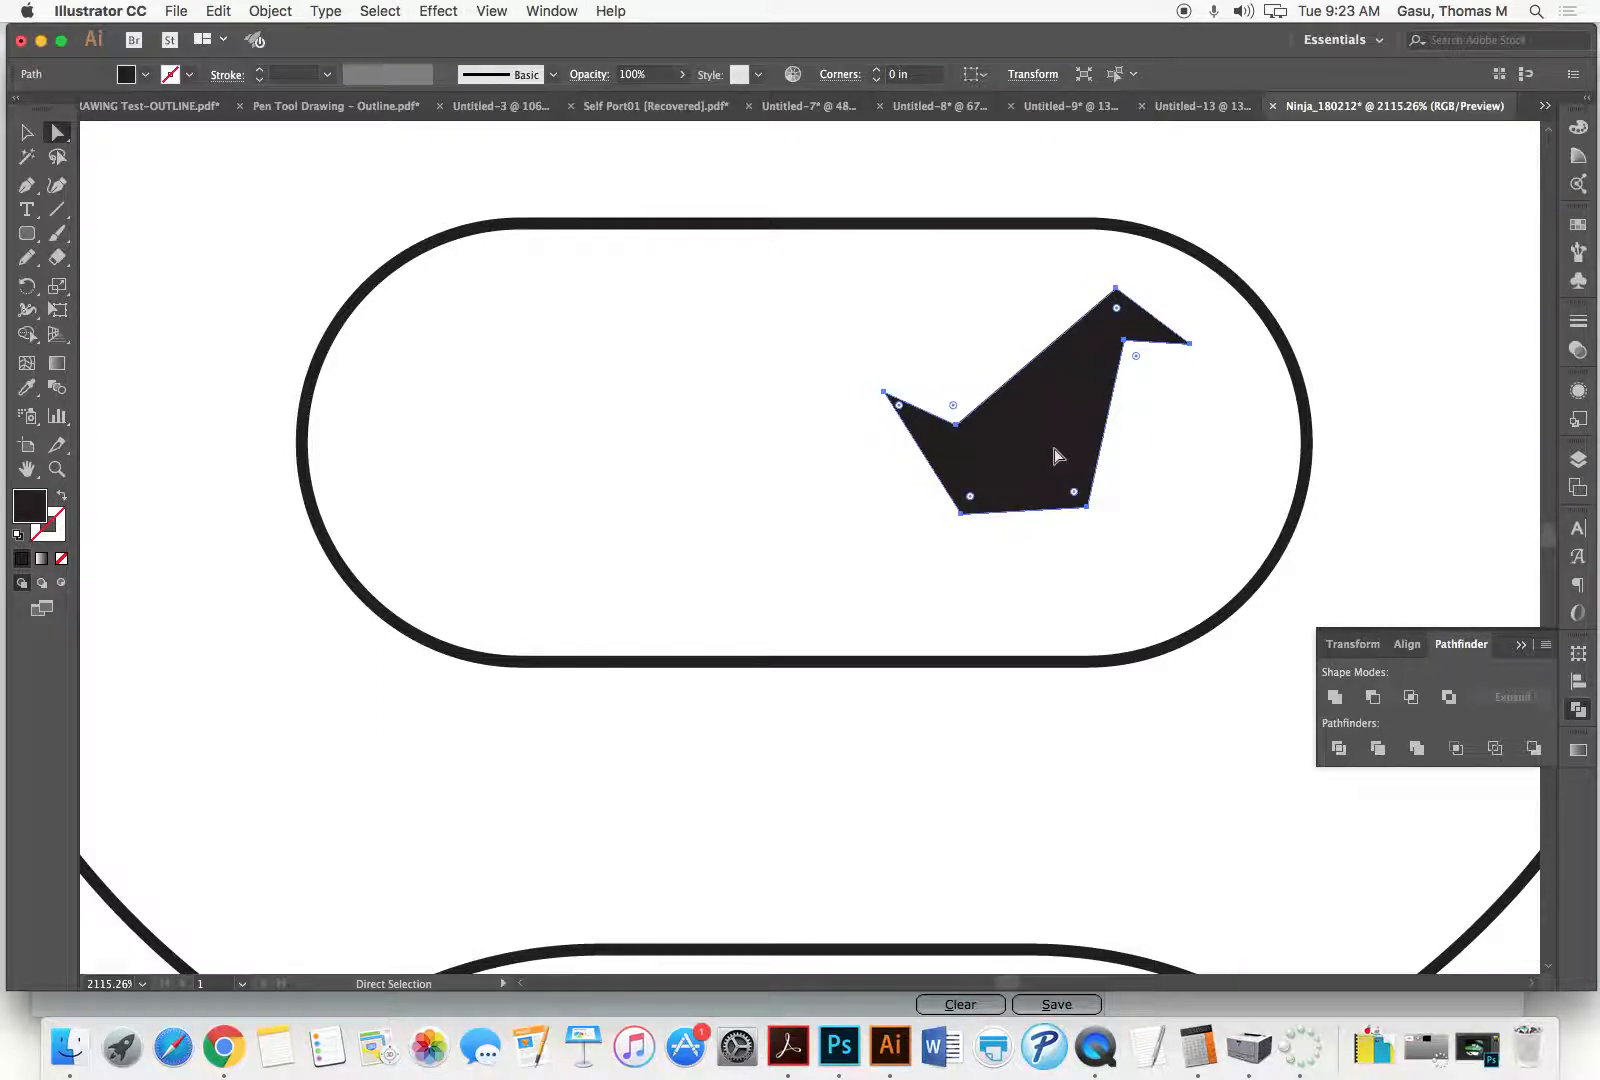
Step: Duplicate the eye into the left half of the eye opening and reflect the copy so the two eyes mirror each other
{"action": "left_click_drag", "start_coordinate": [1053, 455], "coordinate": [676, 454]}
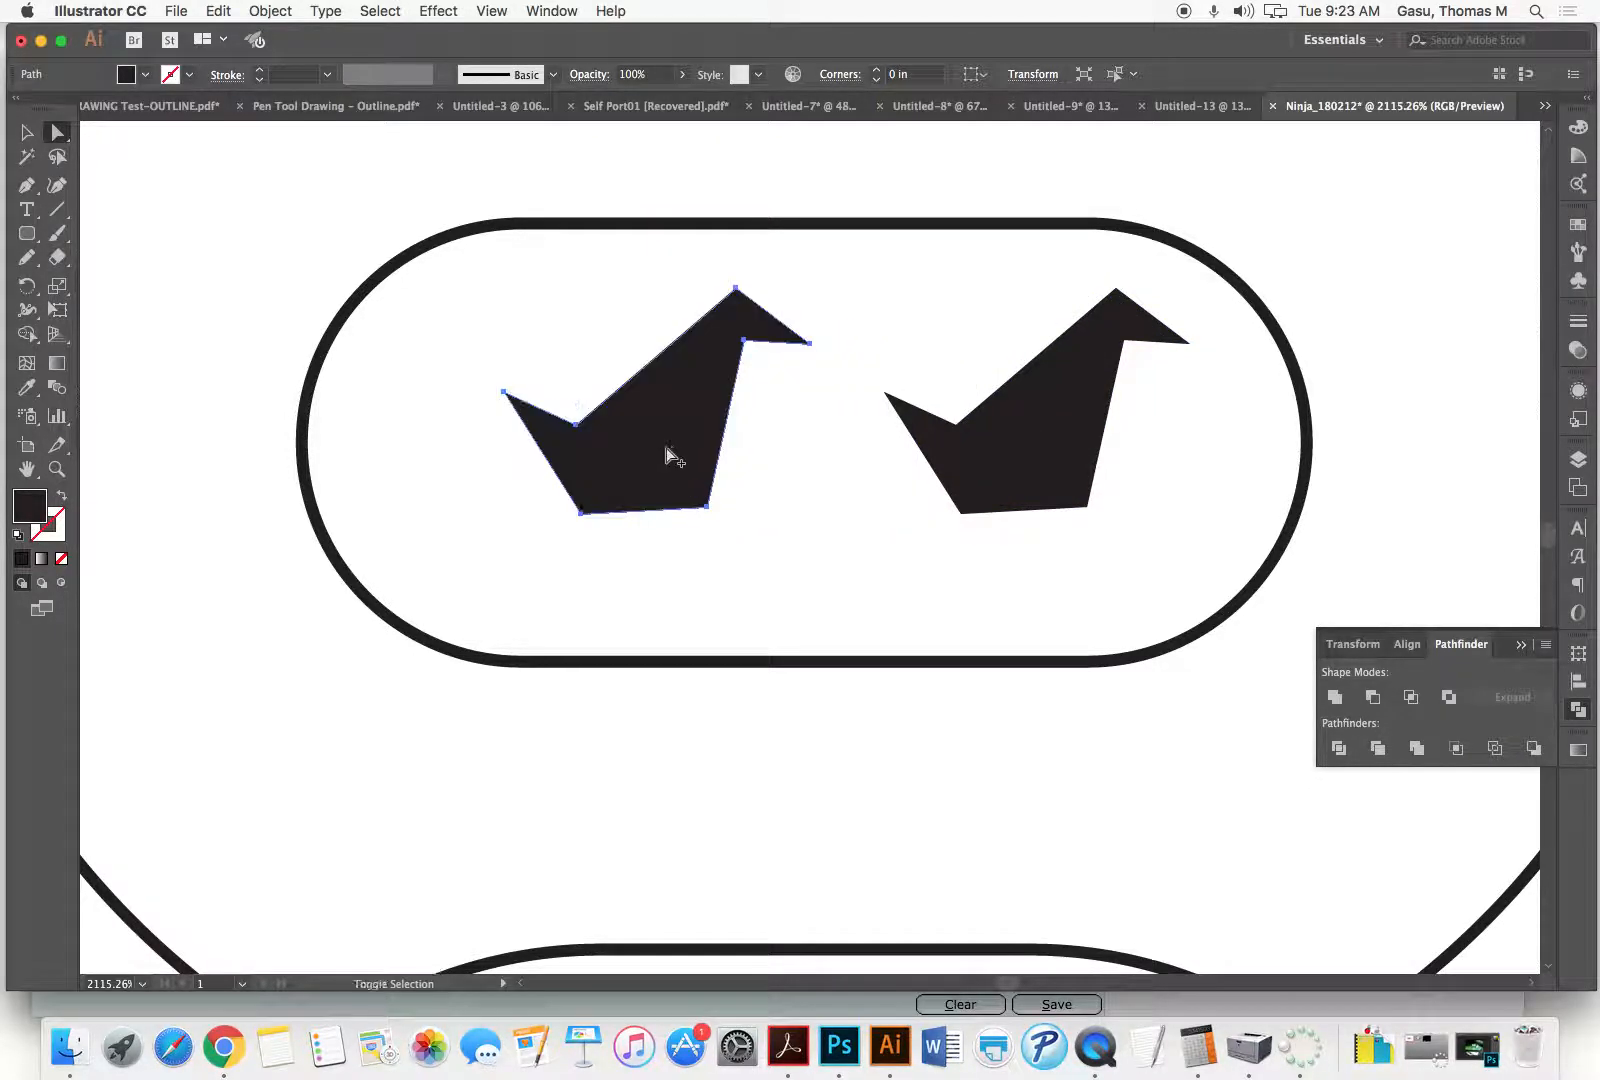
{"action": "right_click", "coordinate": [660, 431]}
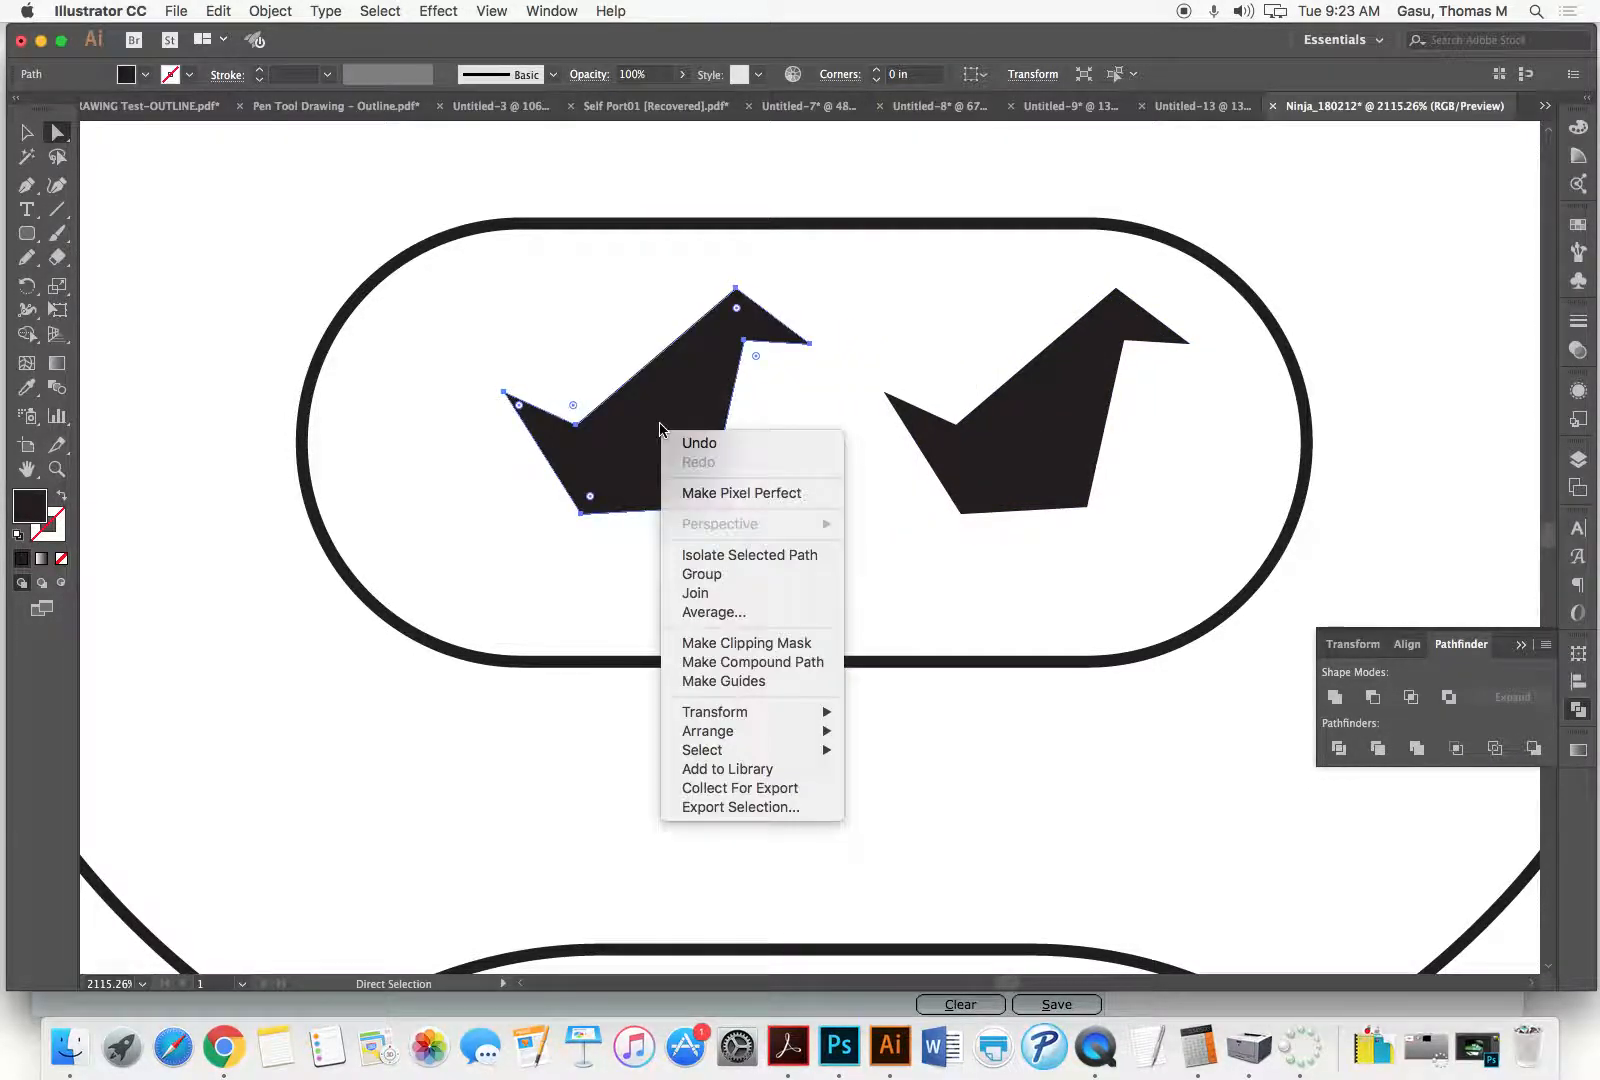
{"action": "mouse_move", "coordinate": [770, 712]}
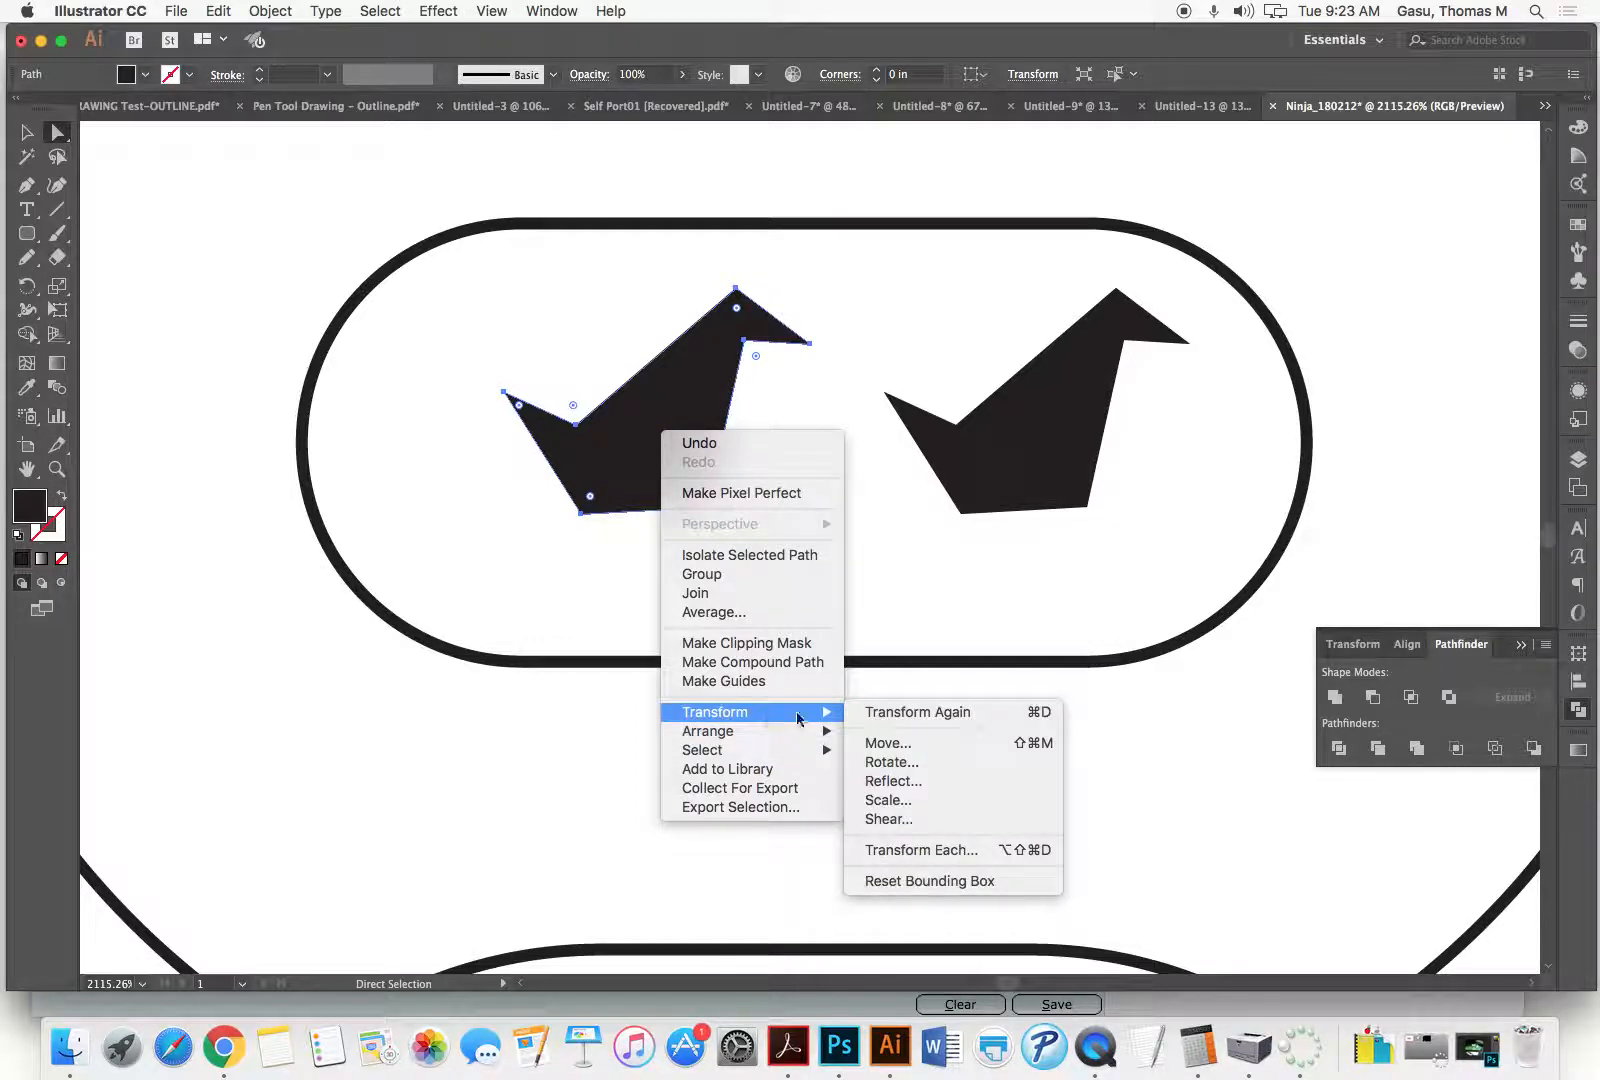
{"action": "left_click", "coordinate": [897, 782]}
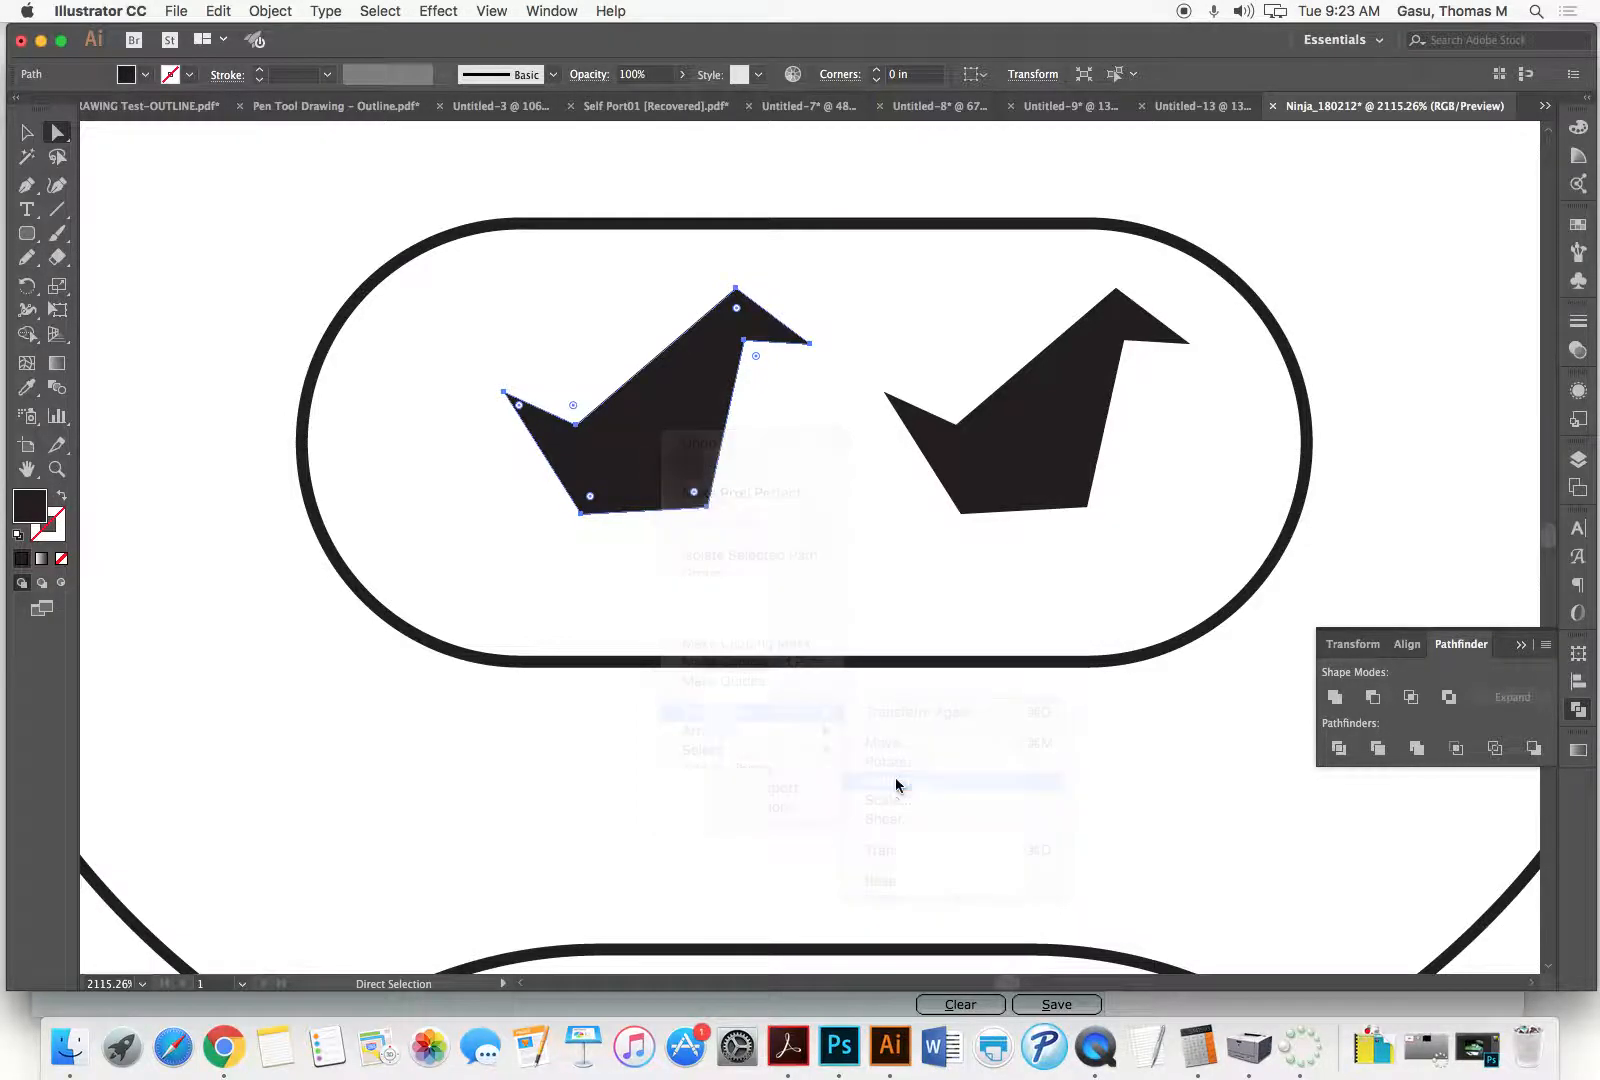
{"action": "left_click", "coordinate": [1172, 668]}
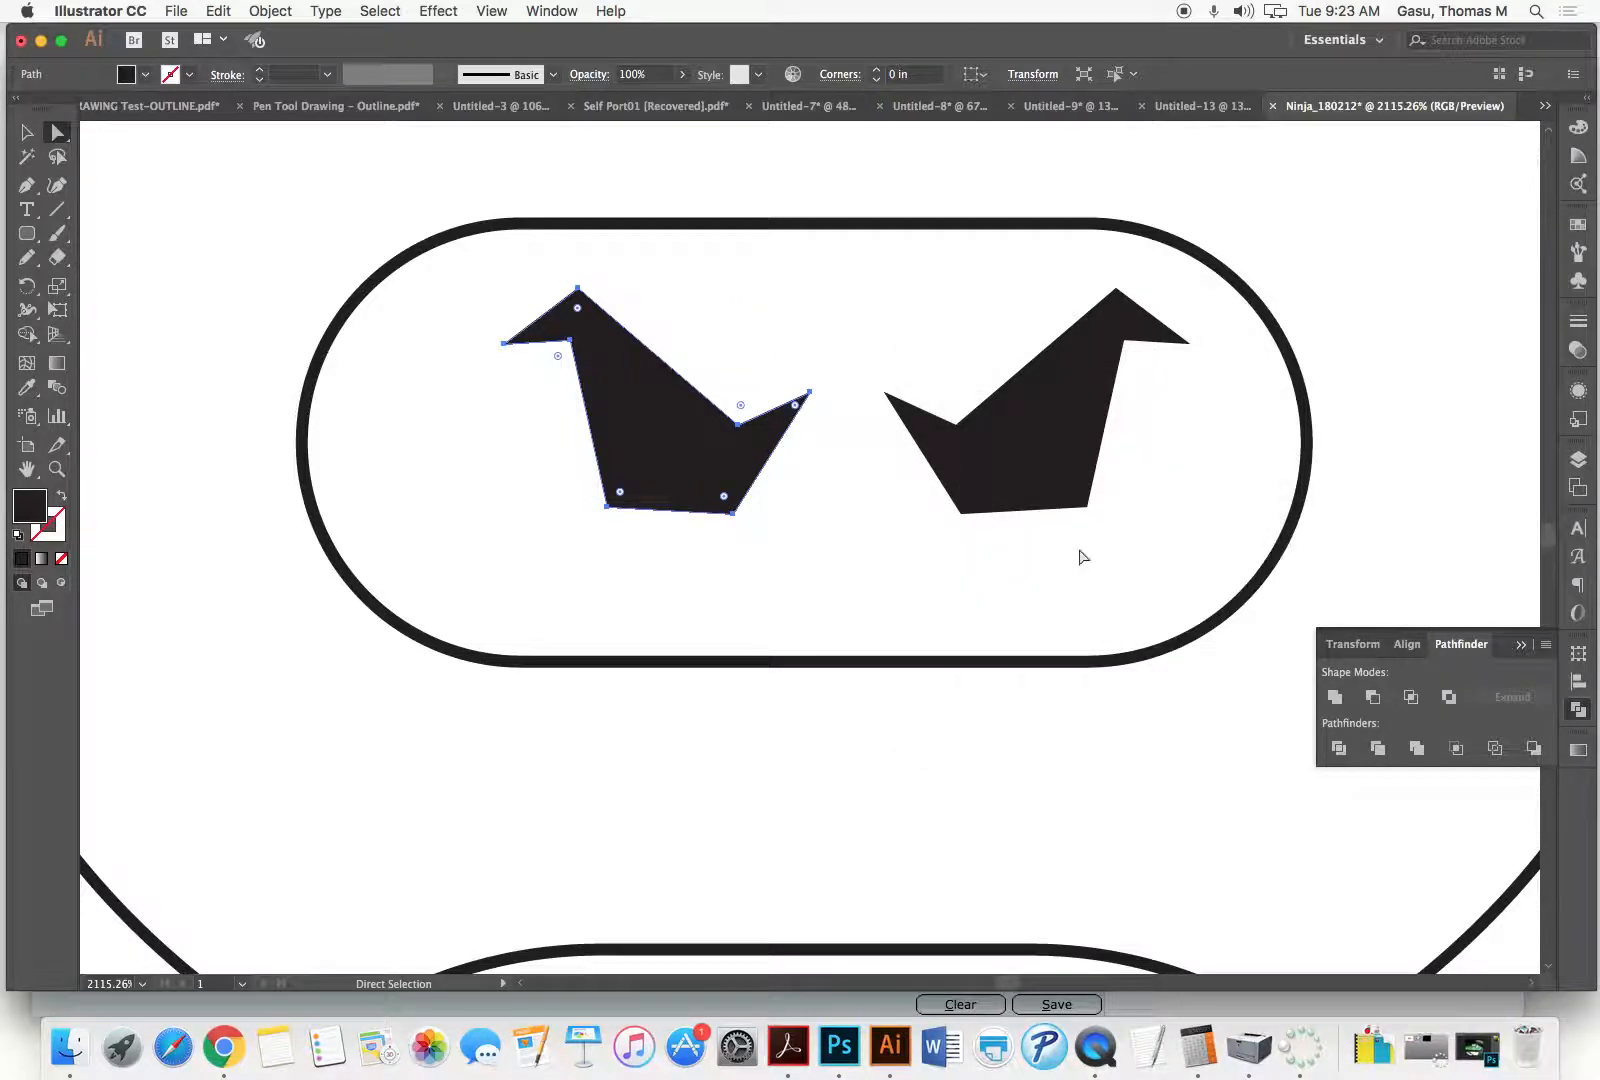
Step: Shift the right eye and the left eye slightly to the left inside the eye opening
{"action": "left_click", "coordinate": [996, 486]}
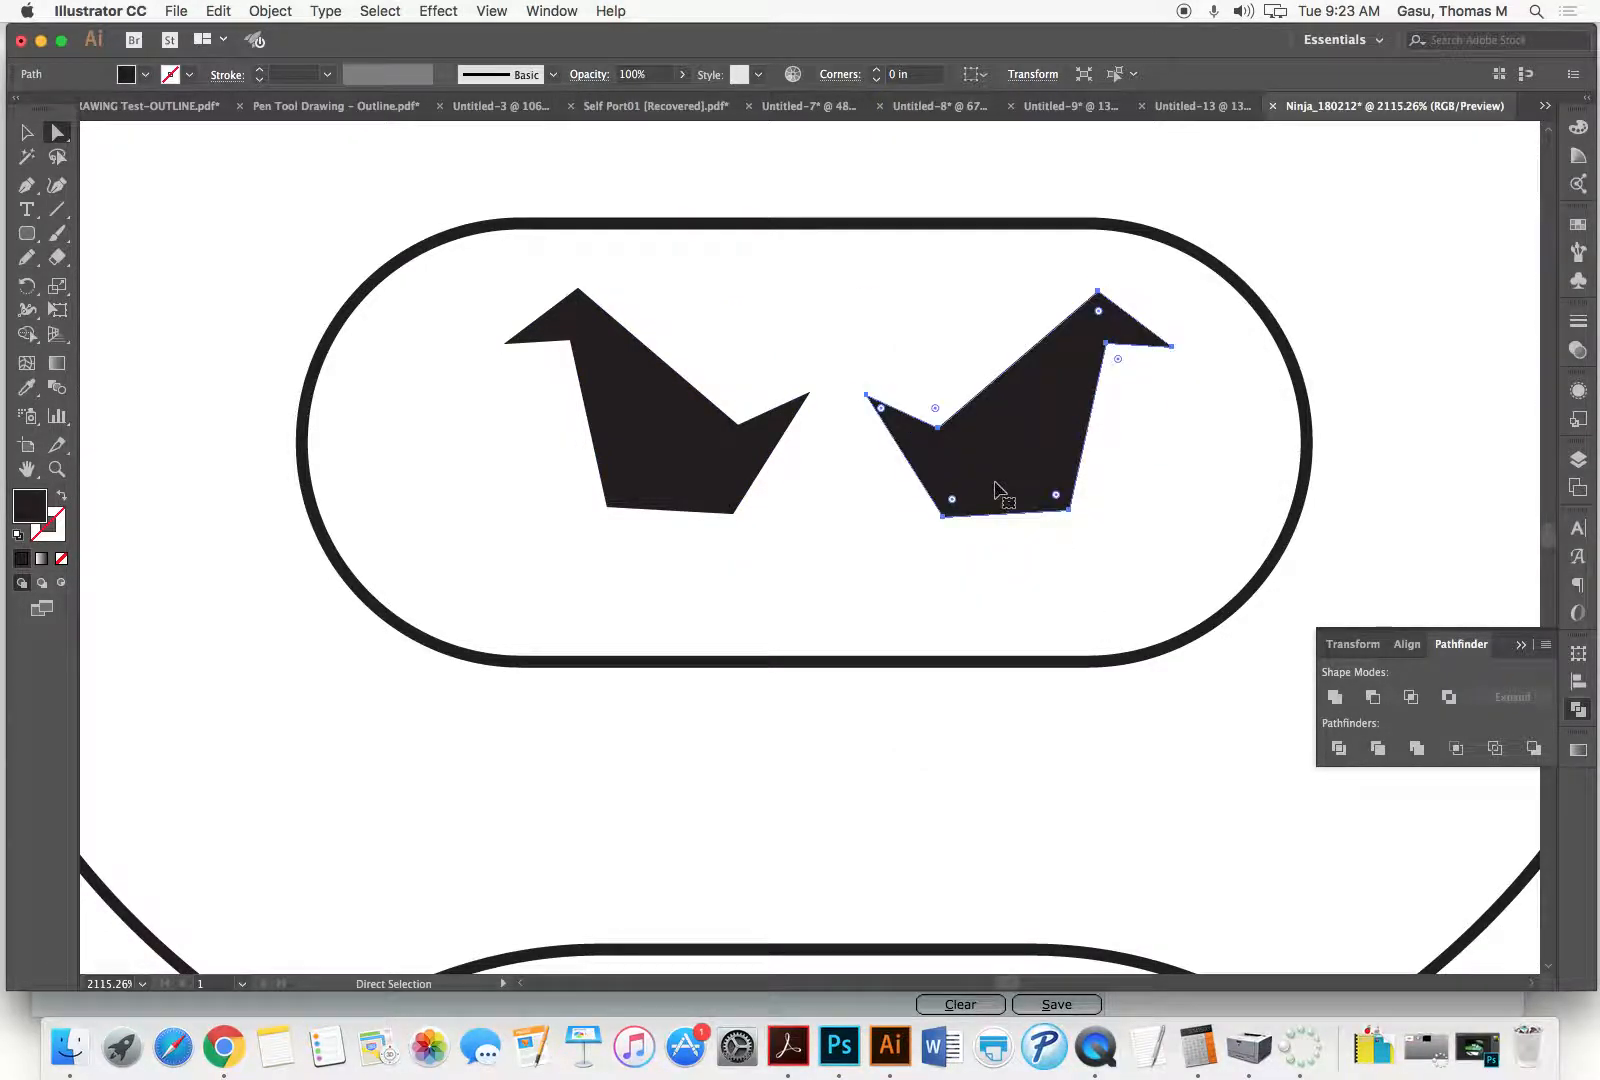
{"action": "key", "text": "super+0"}
{"action": "left_click", "coordinate": [543, 525]}
{"action": "key", "text": "super+space"}
{"action": "left_click_drag", "start_coordinate": [300, 165], "coordinate": [510, 270]}
{"action": "left_click_drag", "start_coordinate": [632, 420], "coordinate": [613, 421]}
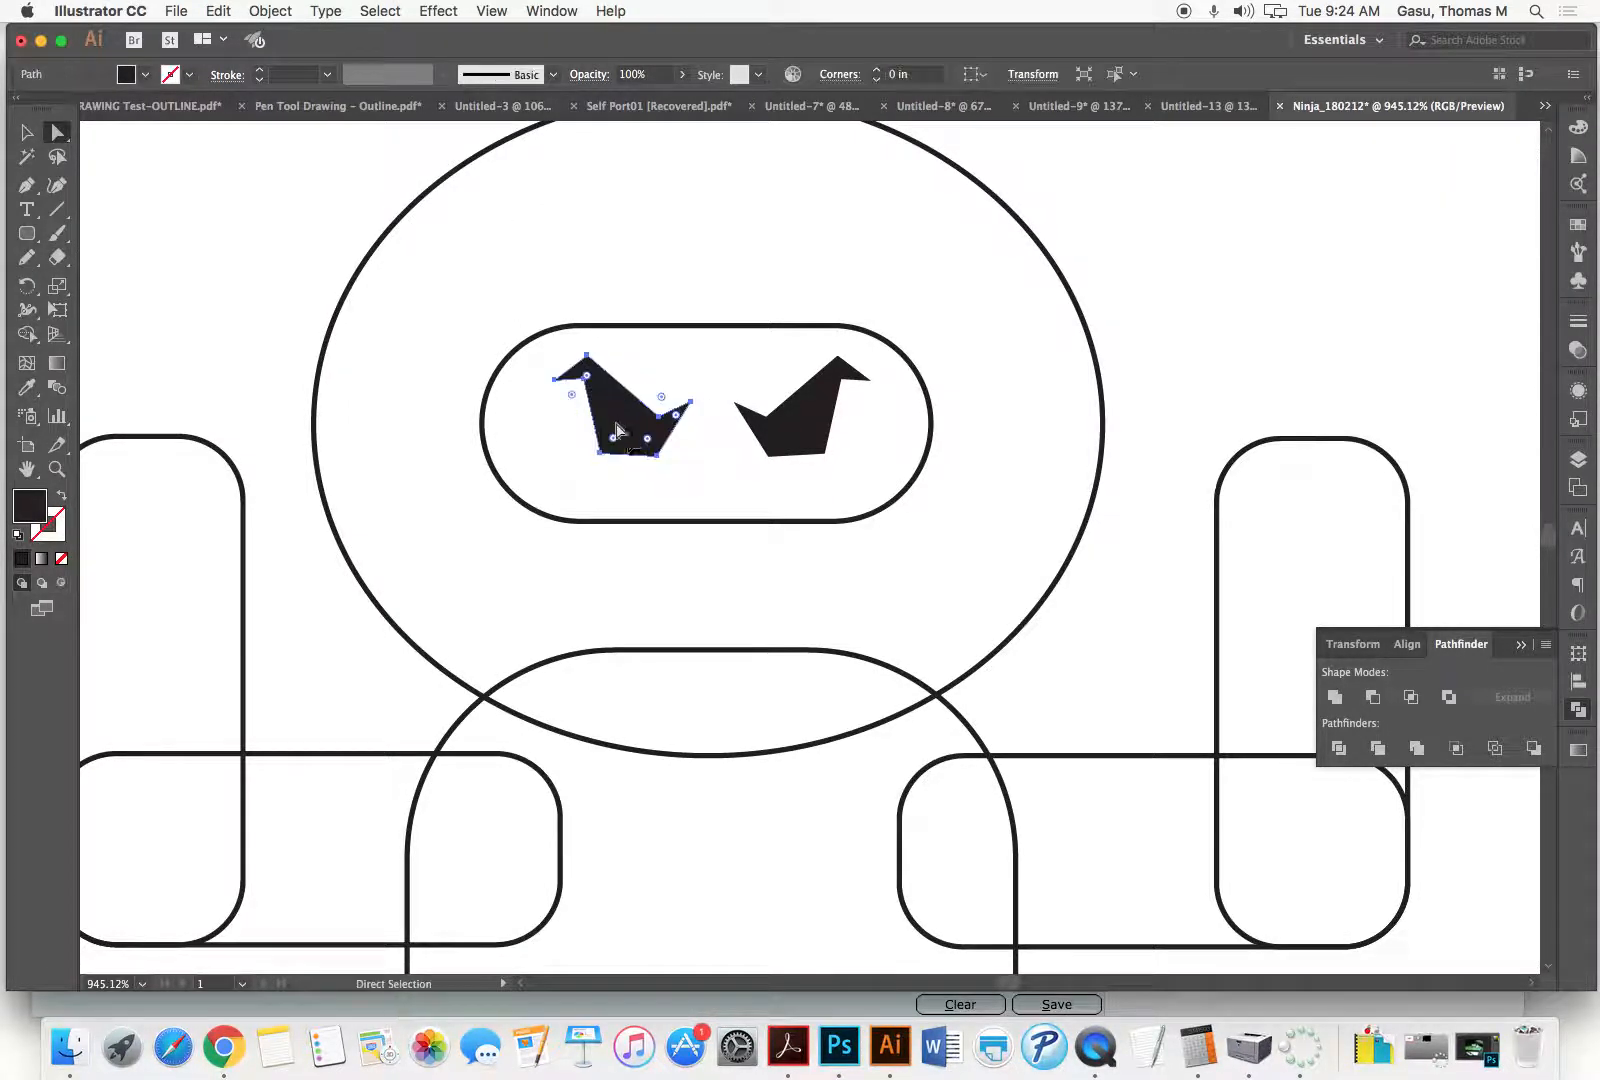
Step: Flatten the right eye to about 0.10 in high and move it slightly toward the left eye
{"action": "left_click", "coordinate": [790, 438], "text": "shift"}
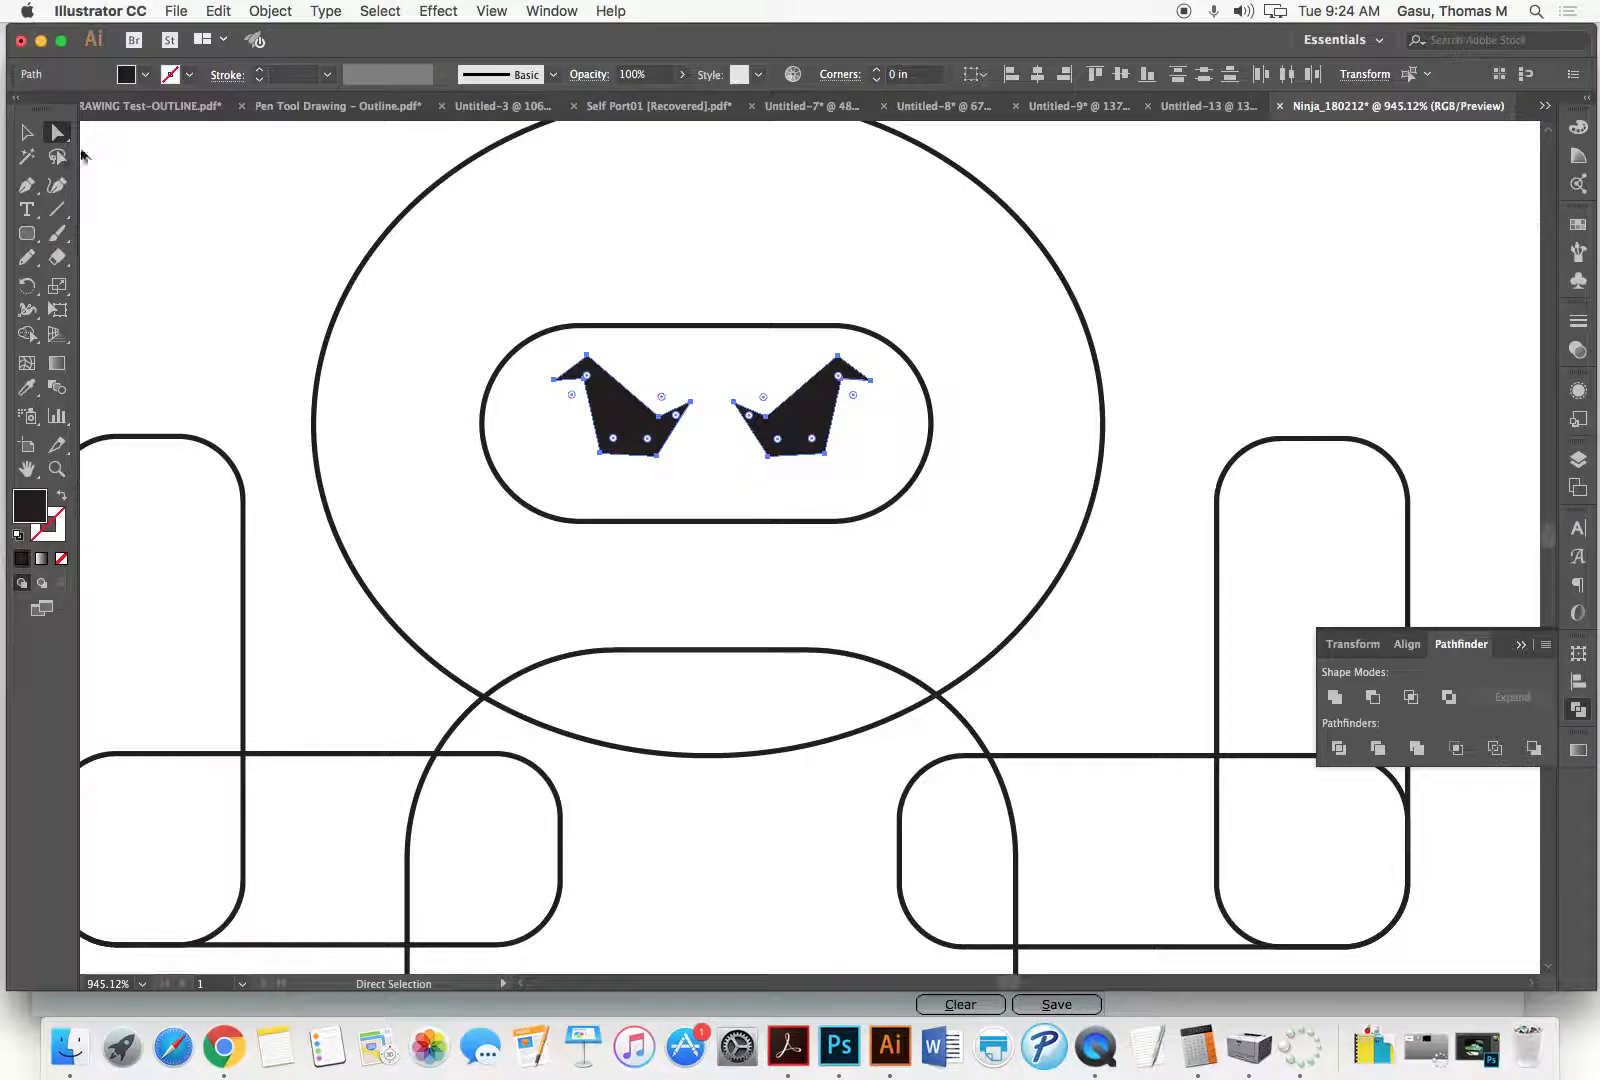
{"action": "left_click", "coordinate": [27, 131]}
{"action": "left_click", "coordinate": [812, 420]}
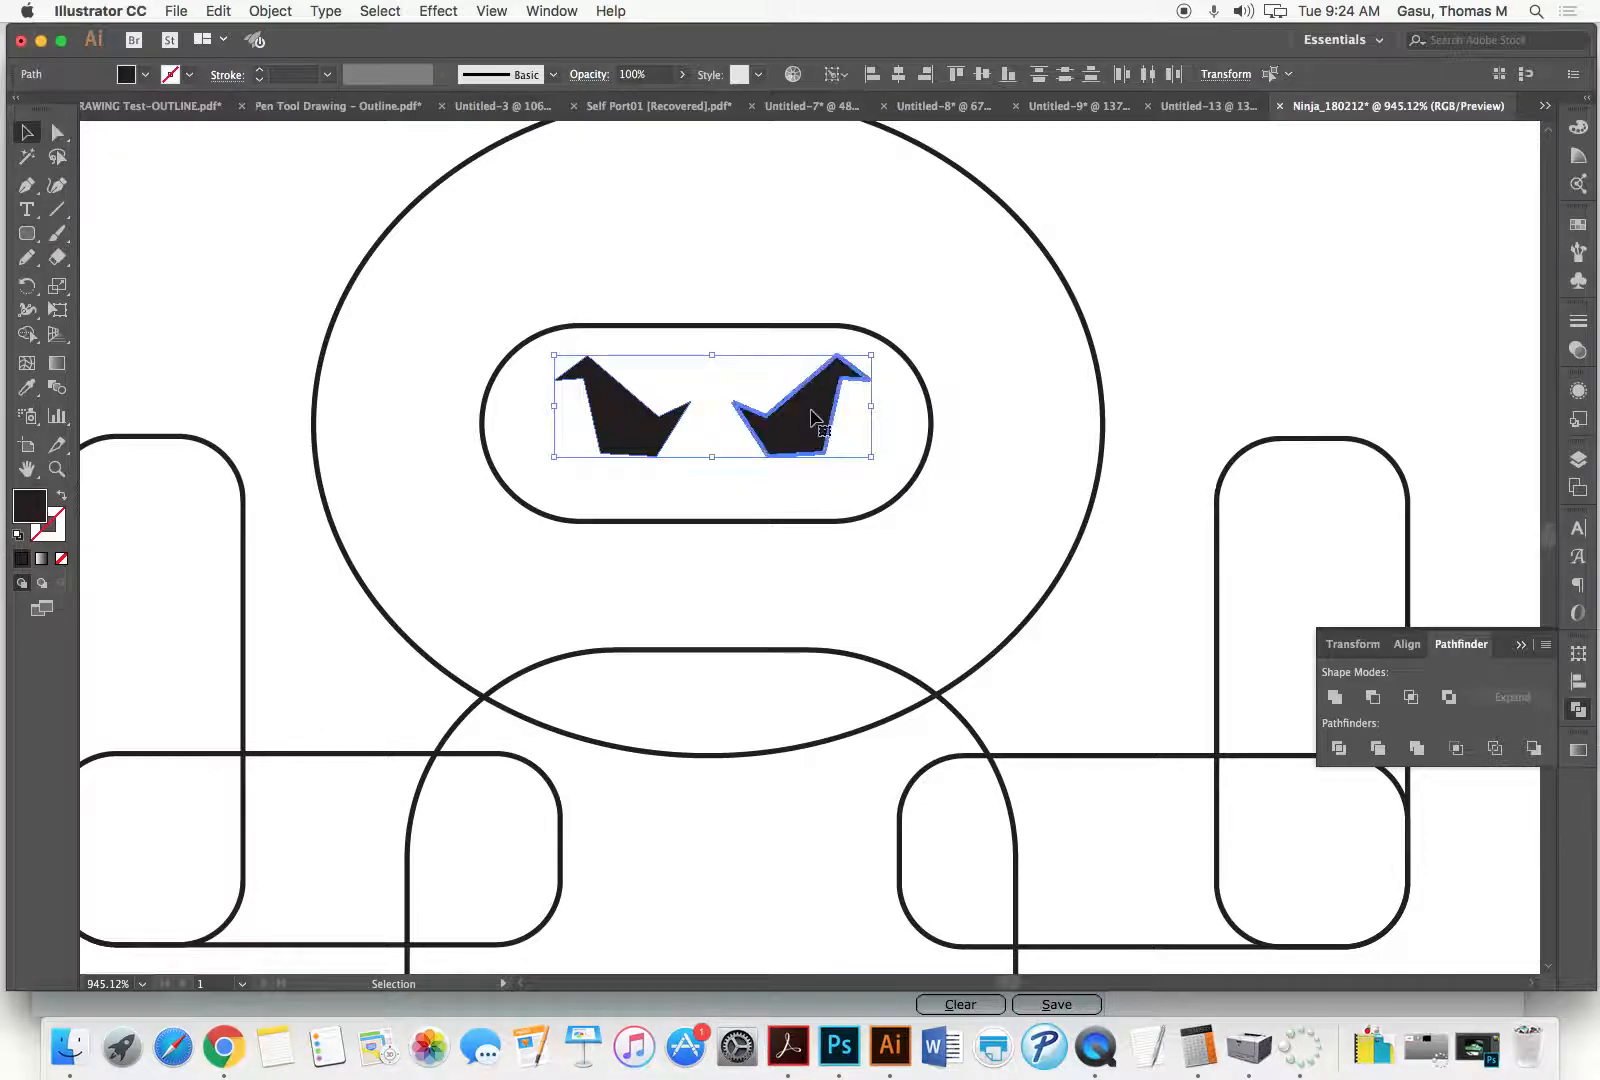
{"action": "left_click", "coordinate": [900, 449]}
{"action": "left_click", "coordinate": [812, 428]}
{"action": "left_click_drag", "start_coordinate": [802, 356], "coordinate": [801, 435]}
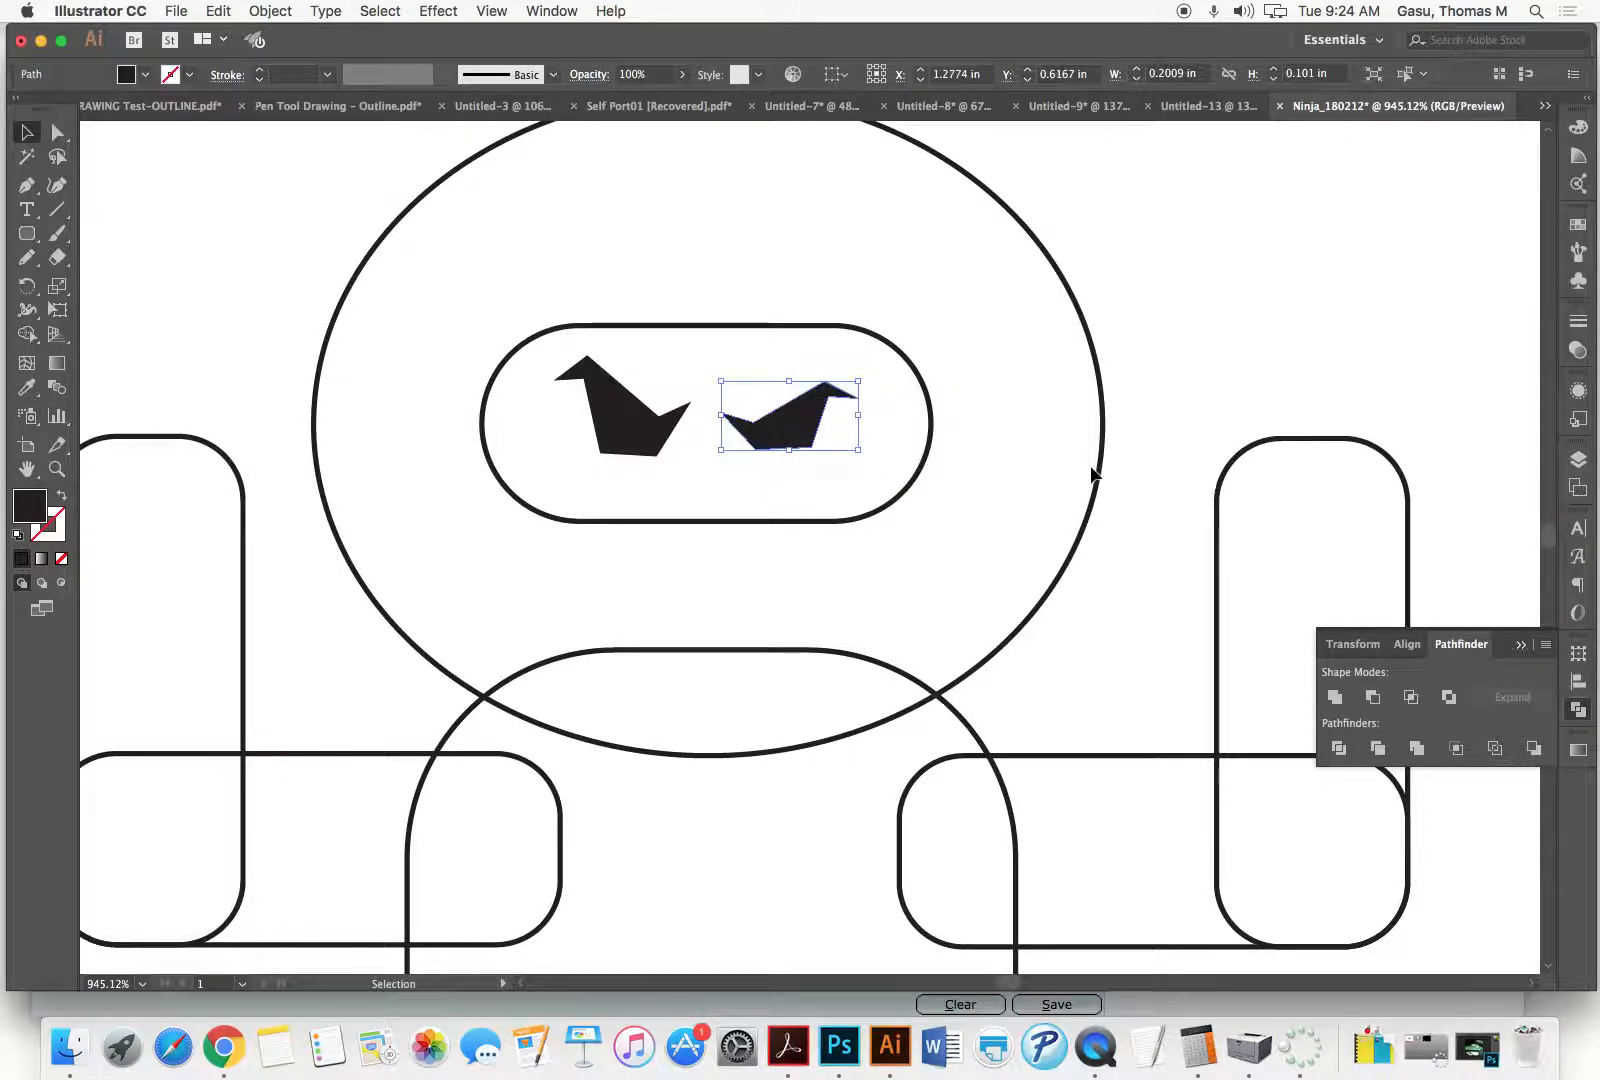
{"action": "left_click", "coordinate": [1157, 423]}
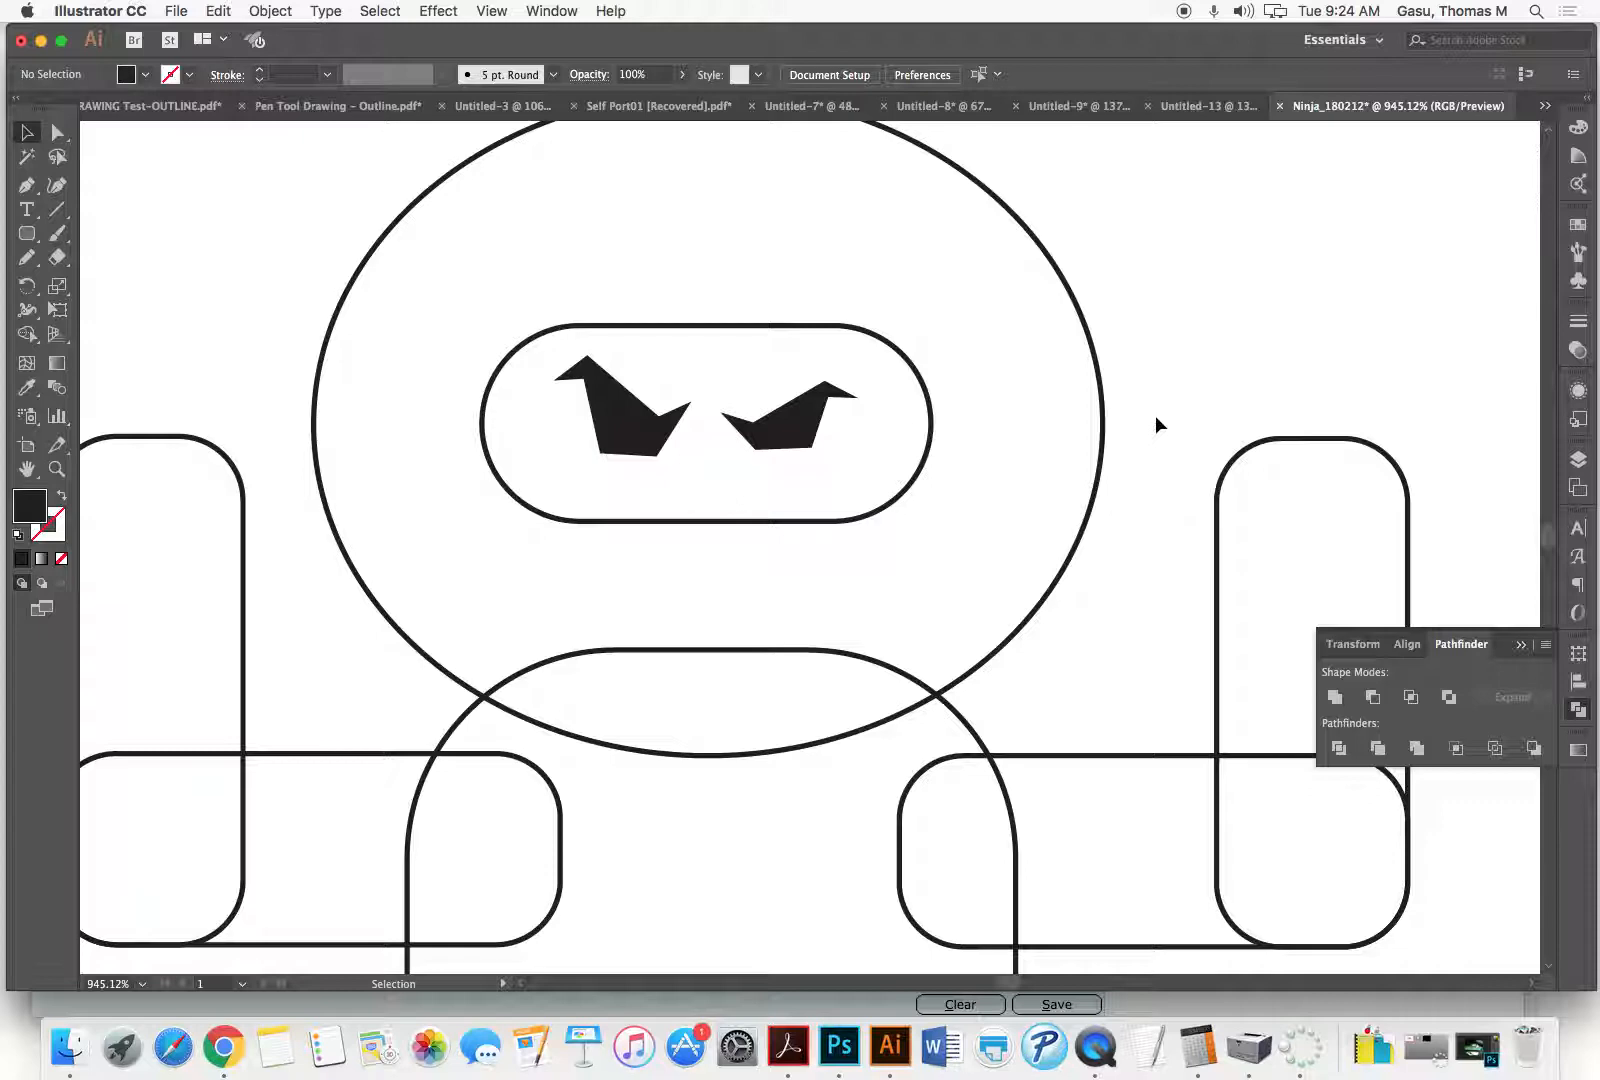
Step: Enlarge both eyes together so they span almost the full width of the eye opening
{"action": "left_click", "coordinate": [632, 433]}
{"action": "left_click", "coordinate": [790, 420], "text": "shift"}
{"action": "left_click_drag", "start_coordinate": [553, 458], "coordinate": [505, 483]}
{"action": "left_click_drag", "start_coordinate": [858, 357], "coordinate": [902, 340]}
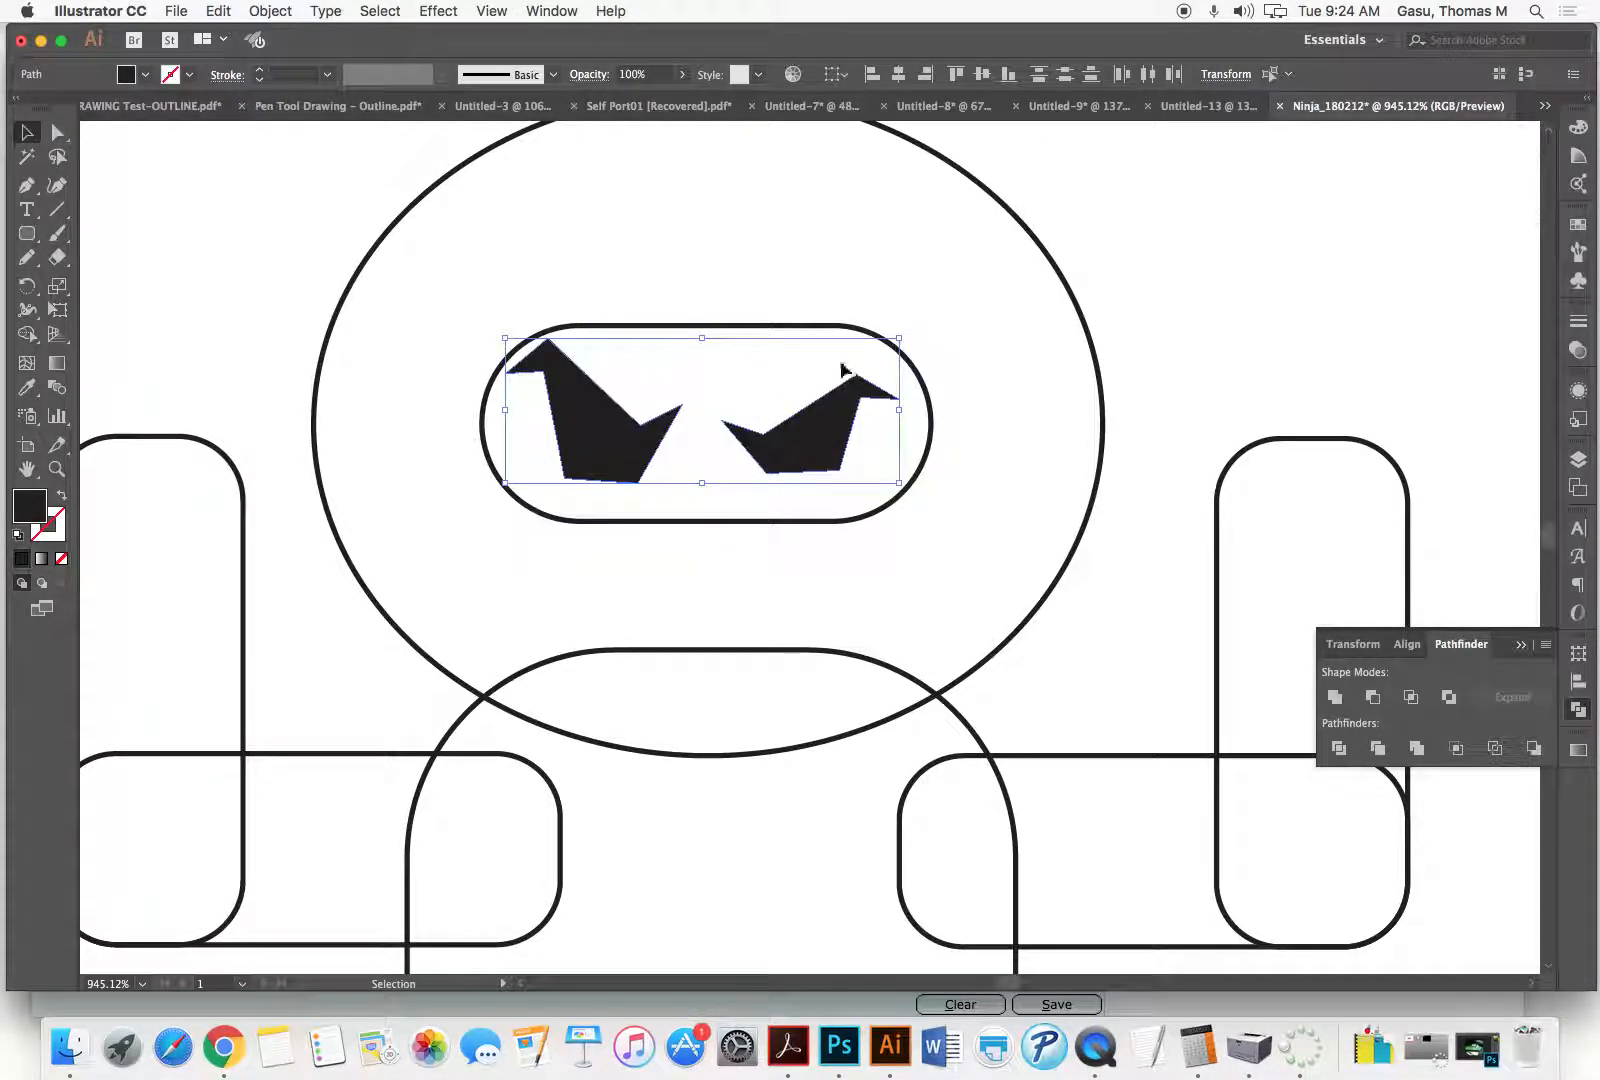
{"action": "left_click", "coordinate": [1131, 264]}
Step: Reduce the left eye's height to about 0.20 in by lowering its top
{"action": "key", "text": "super+0"}
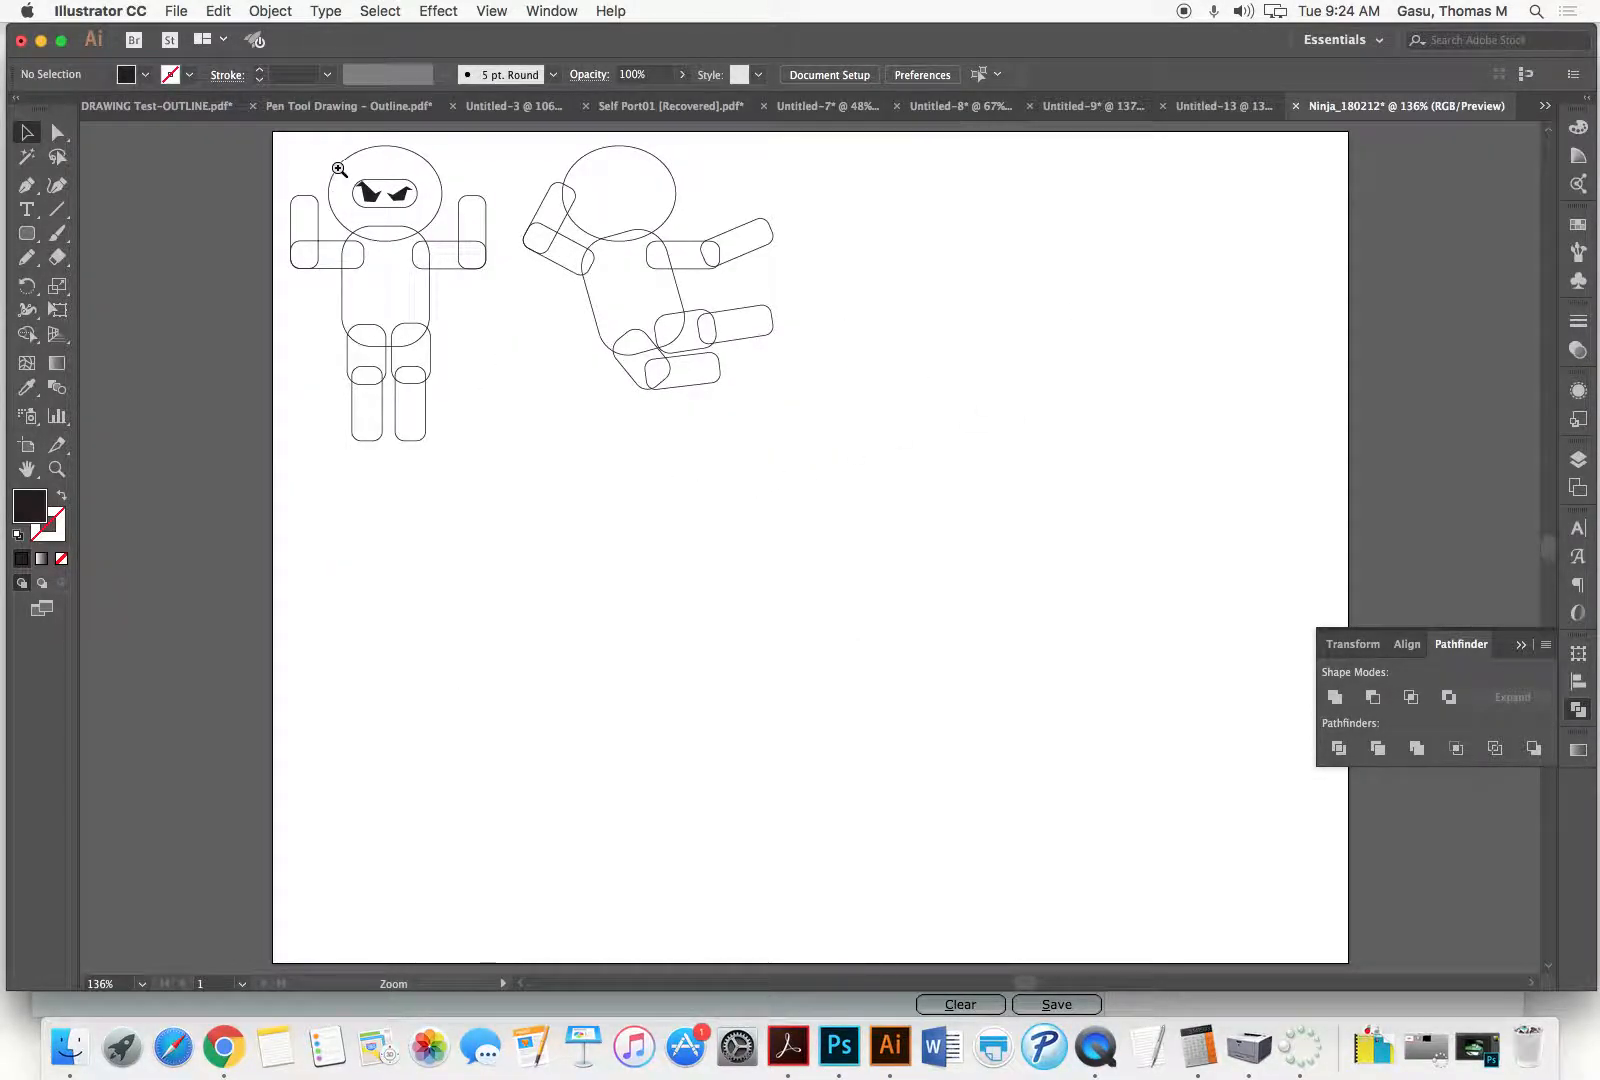
{"action": "left_click_drag", "start_coordinate": [332, 165], "coordinate": [440, 240]}
{"action": "left_click", "coordinate": [543, 321]}
{"action": "left_click_drag", "start_coordinate": [593, 266], "coordinate": [593, 286]}
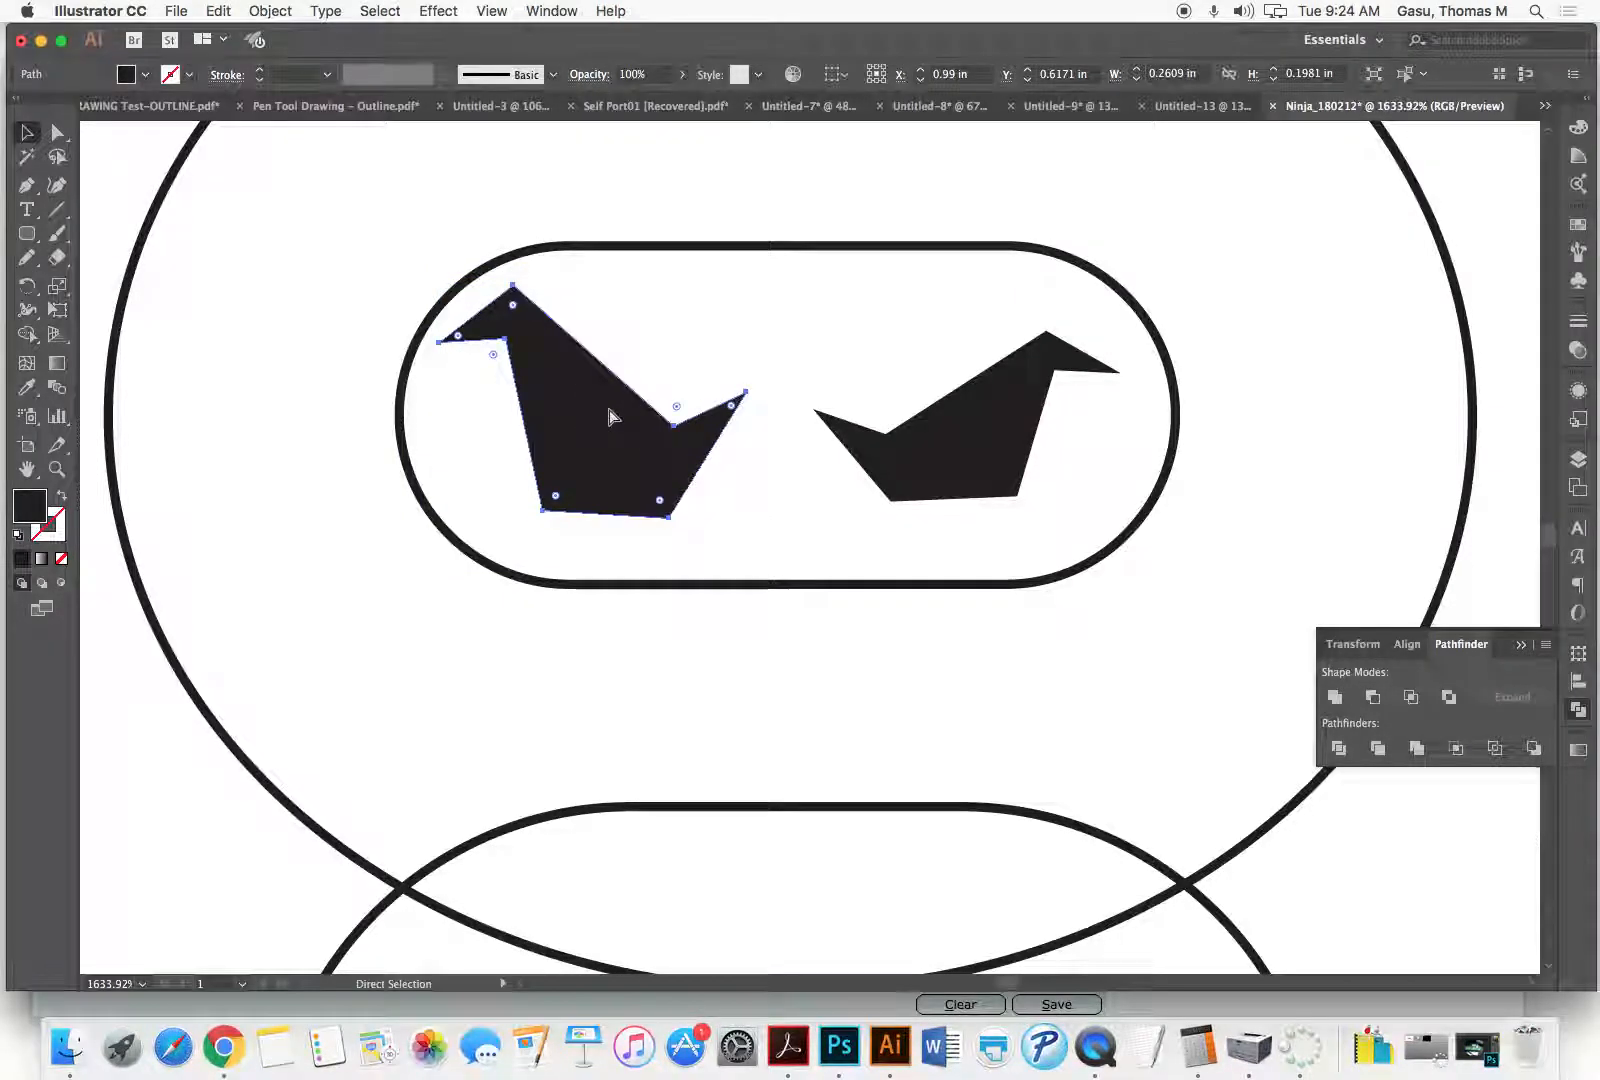
{"action": "key", "text": "super+0"}
{"action": "left_click", "coordinate": [555, 412]}
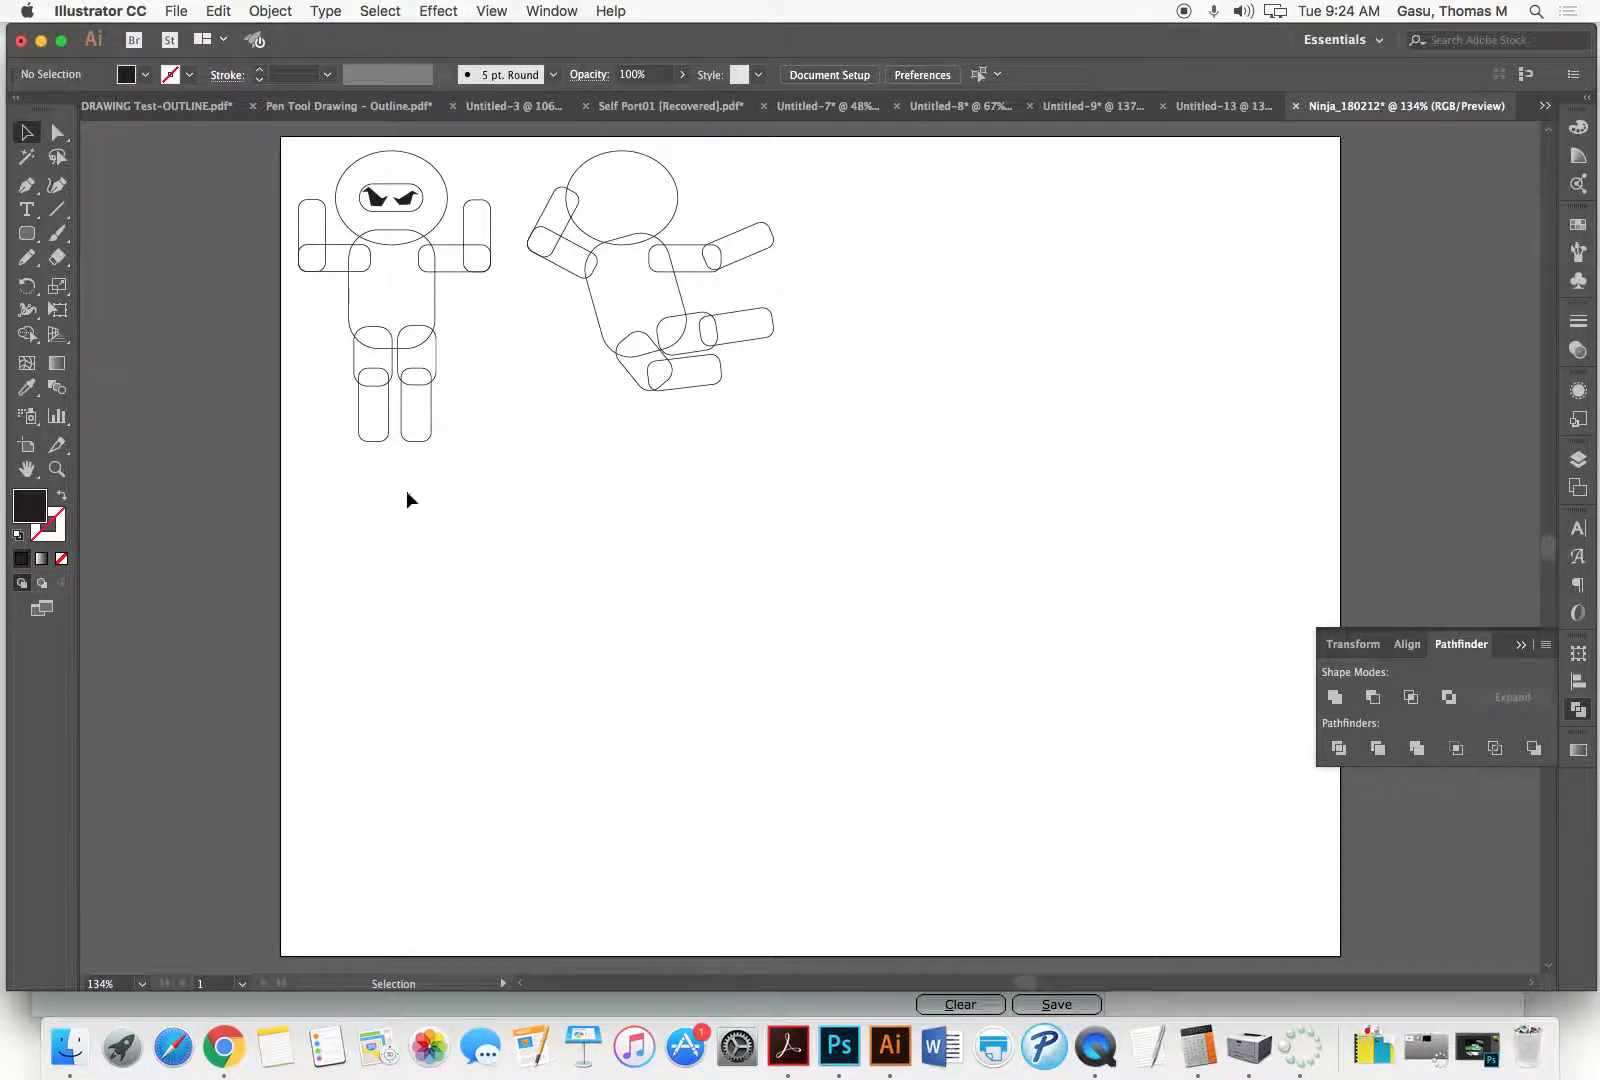
Step: Fill the first figure's head, torso, arms and legs with blue 0022ED, leaving the eyes black
{"action": "left_click_drag", "start_coordinate": [314, 487], "coordinate": [484, 240]}
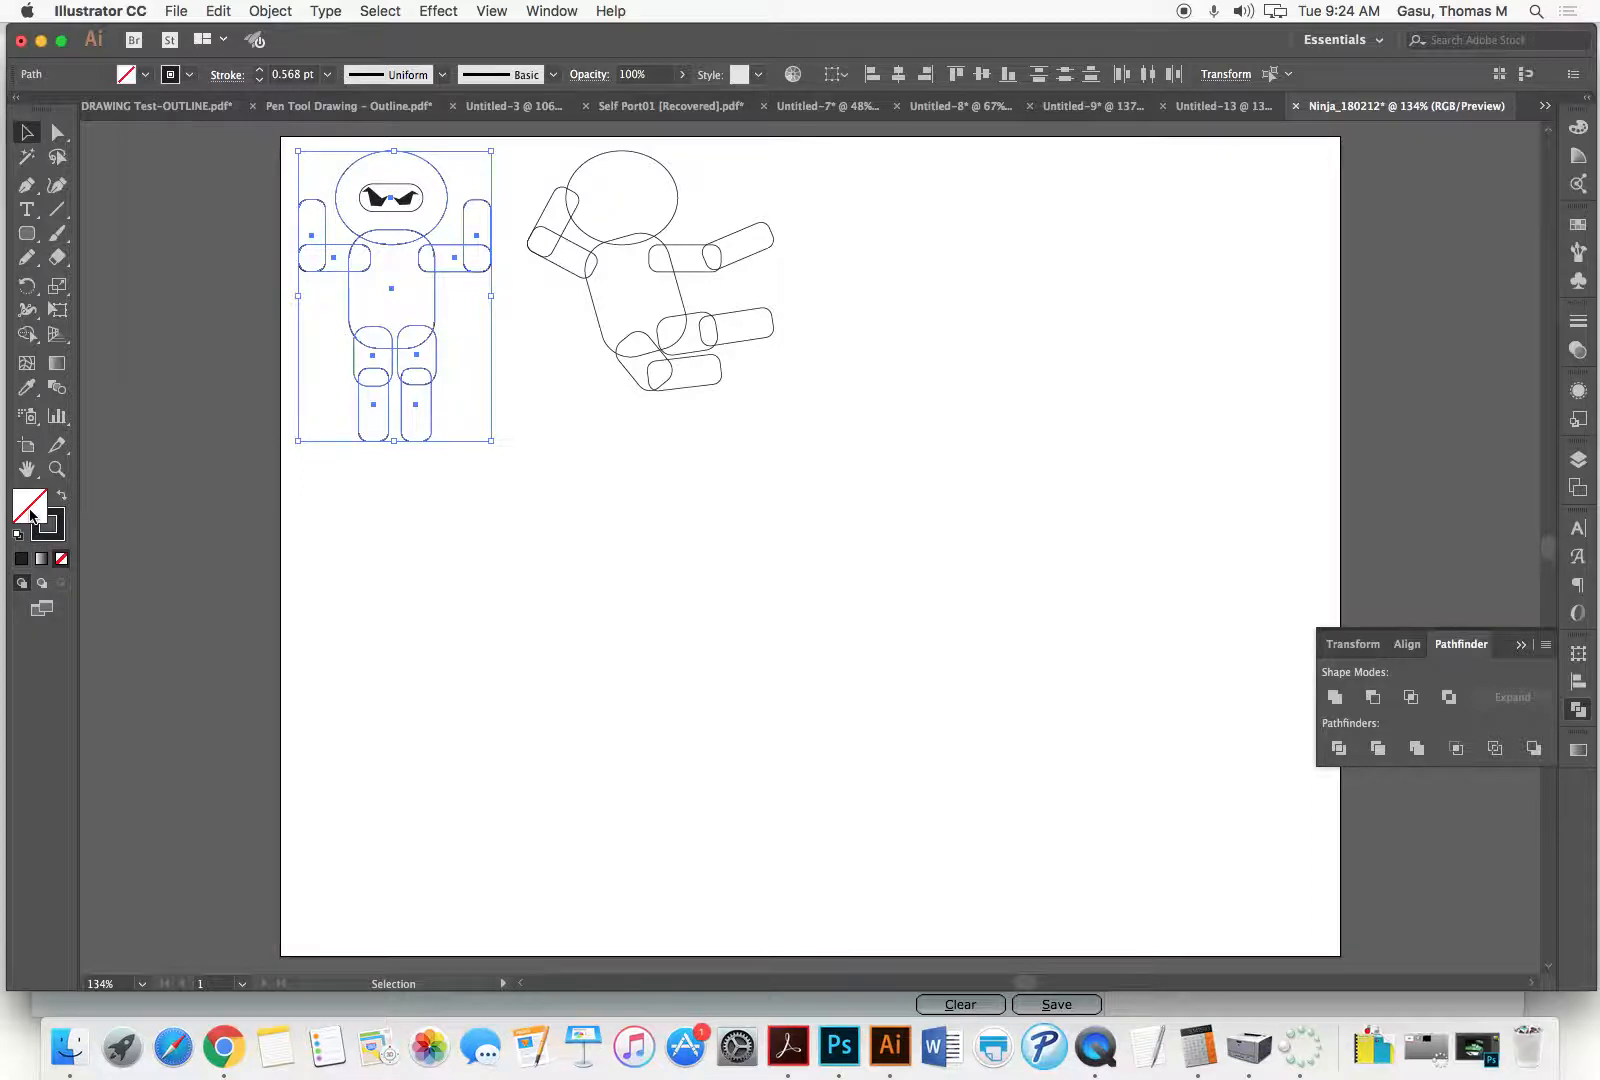
{"action": "double_click", "coordinate": [31, 515]}
{"action": "left_click", "coordinate": [180, 194]}
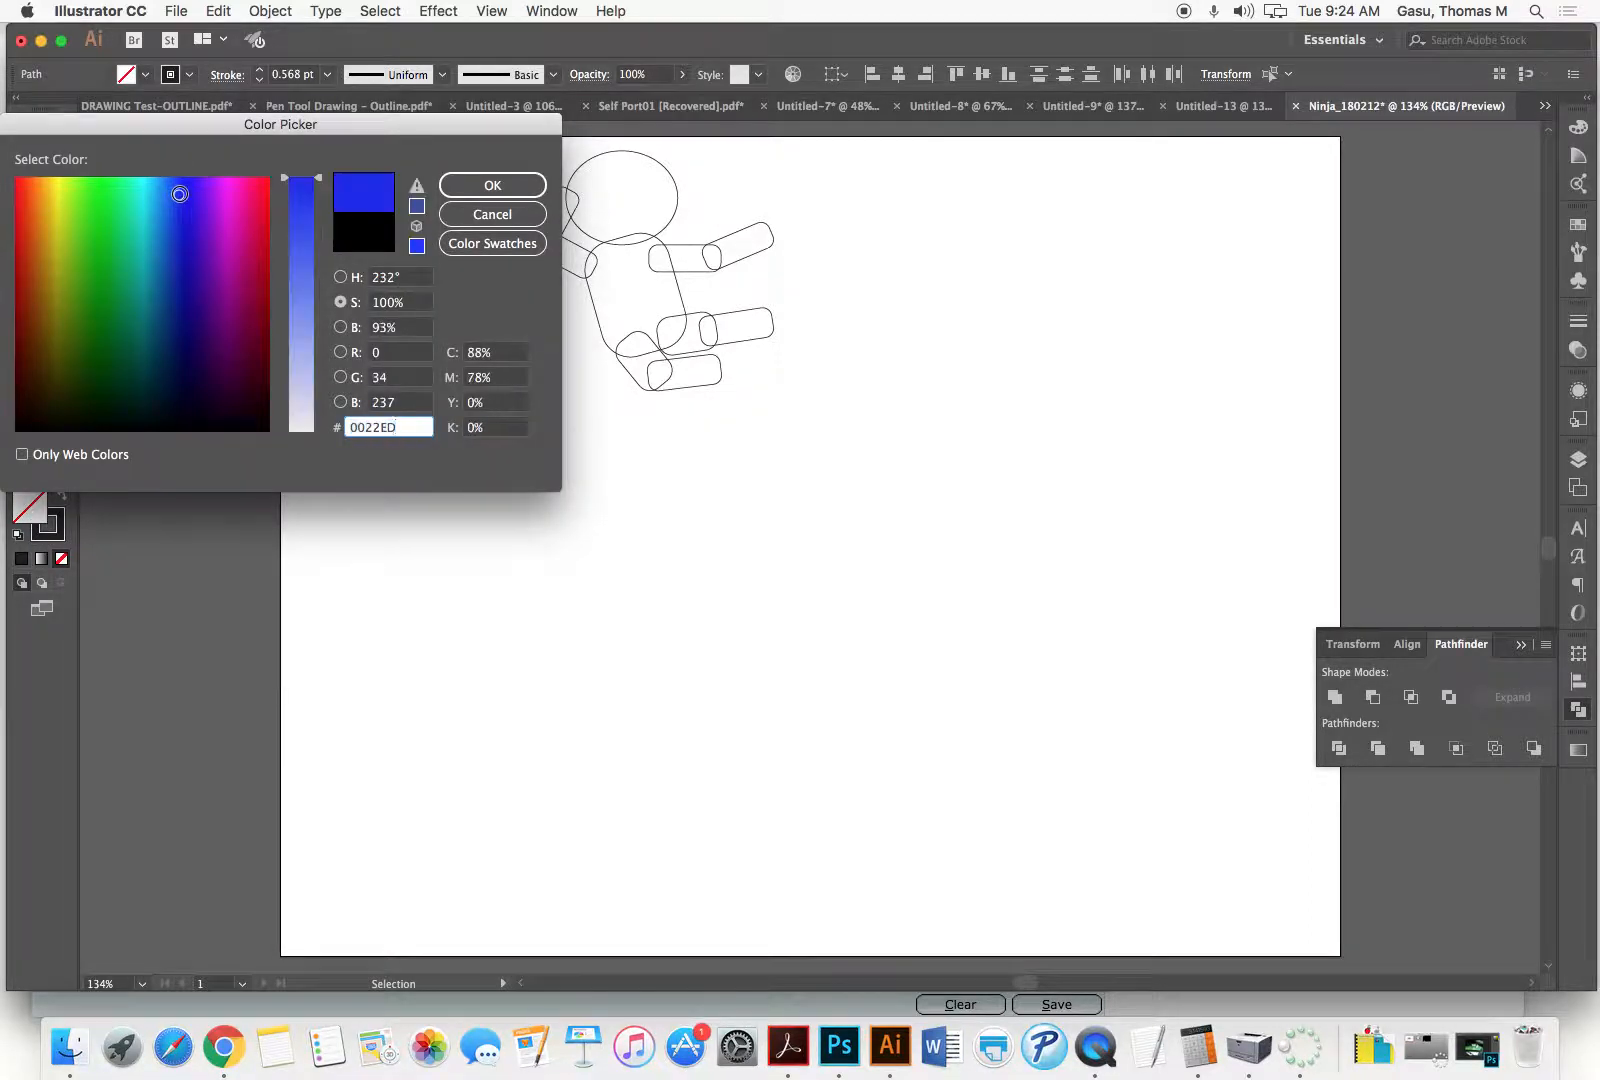
{"action": "left_click", "coordinate": [487, 188]}
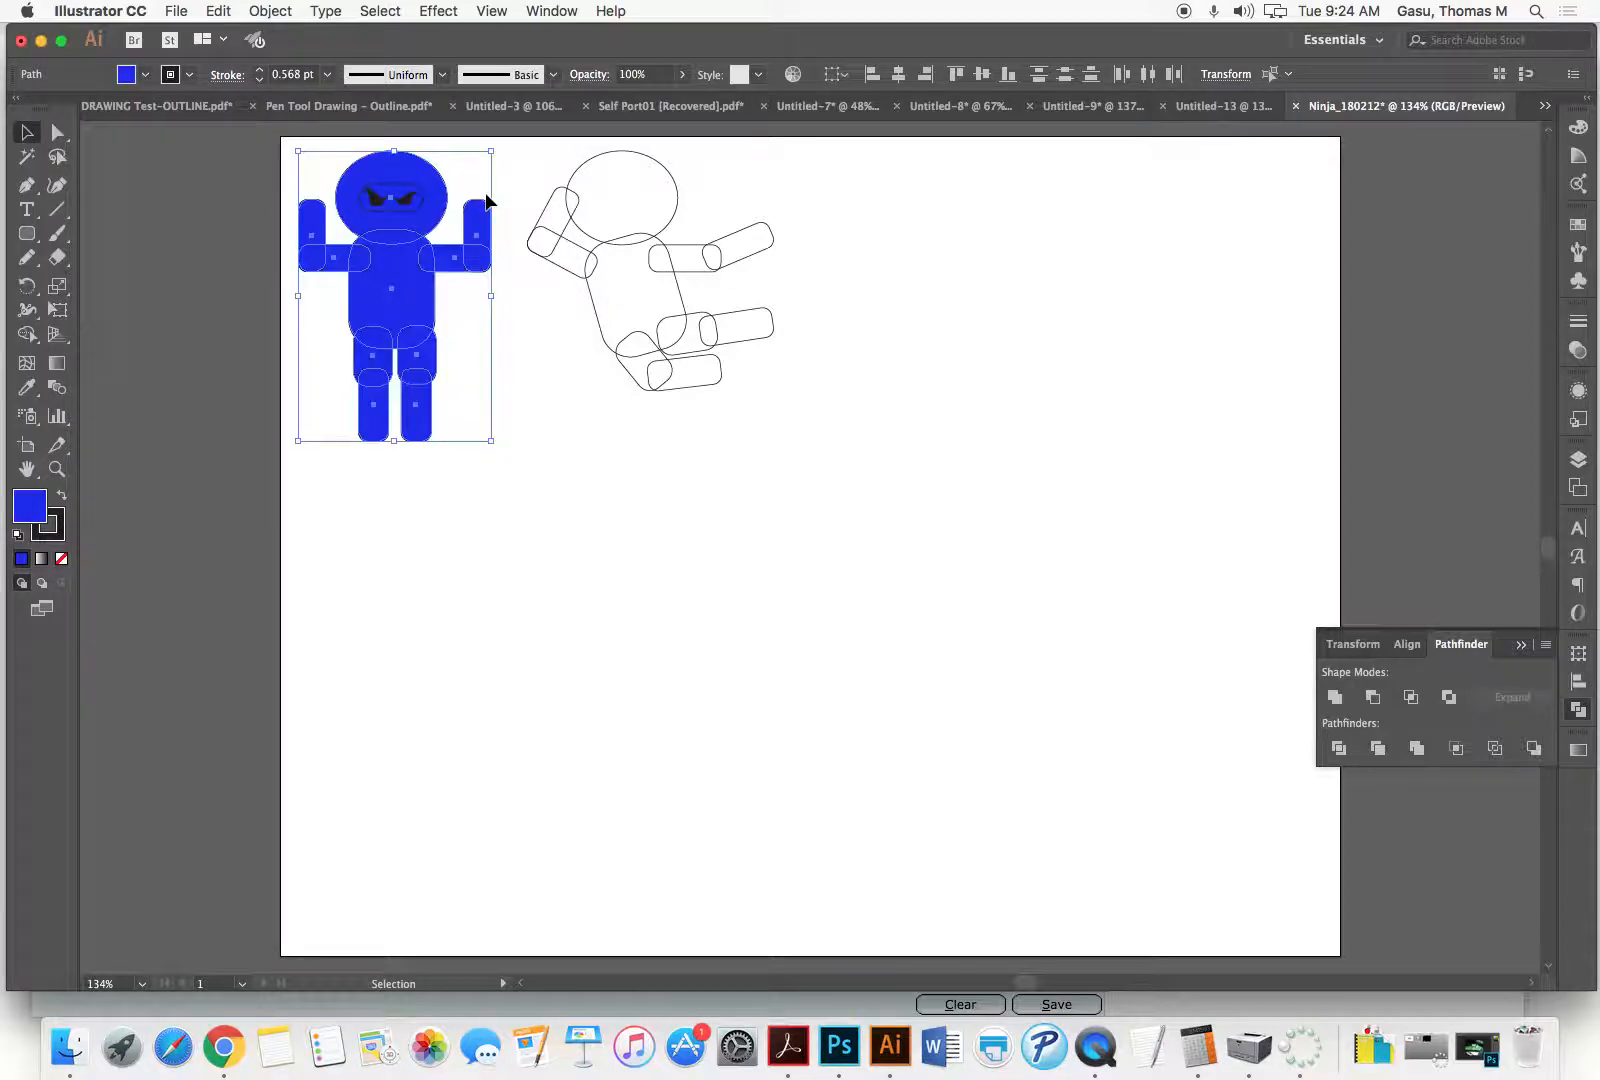
{"action": "left_click", "coordinate": [523, 363]}
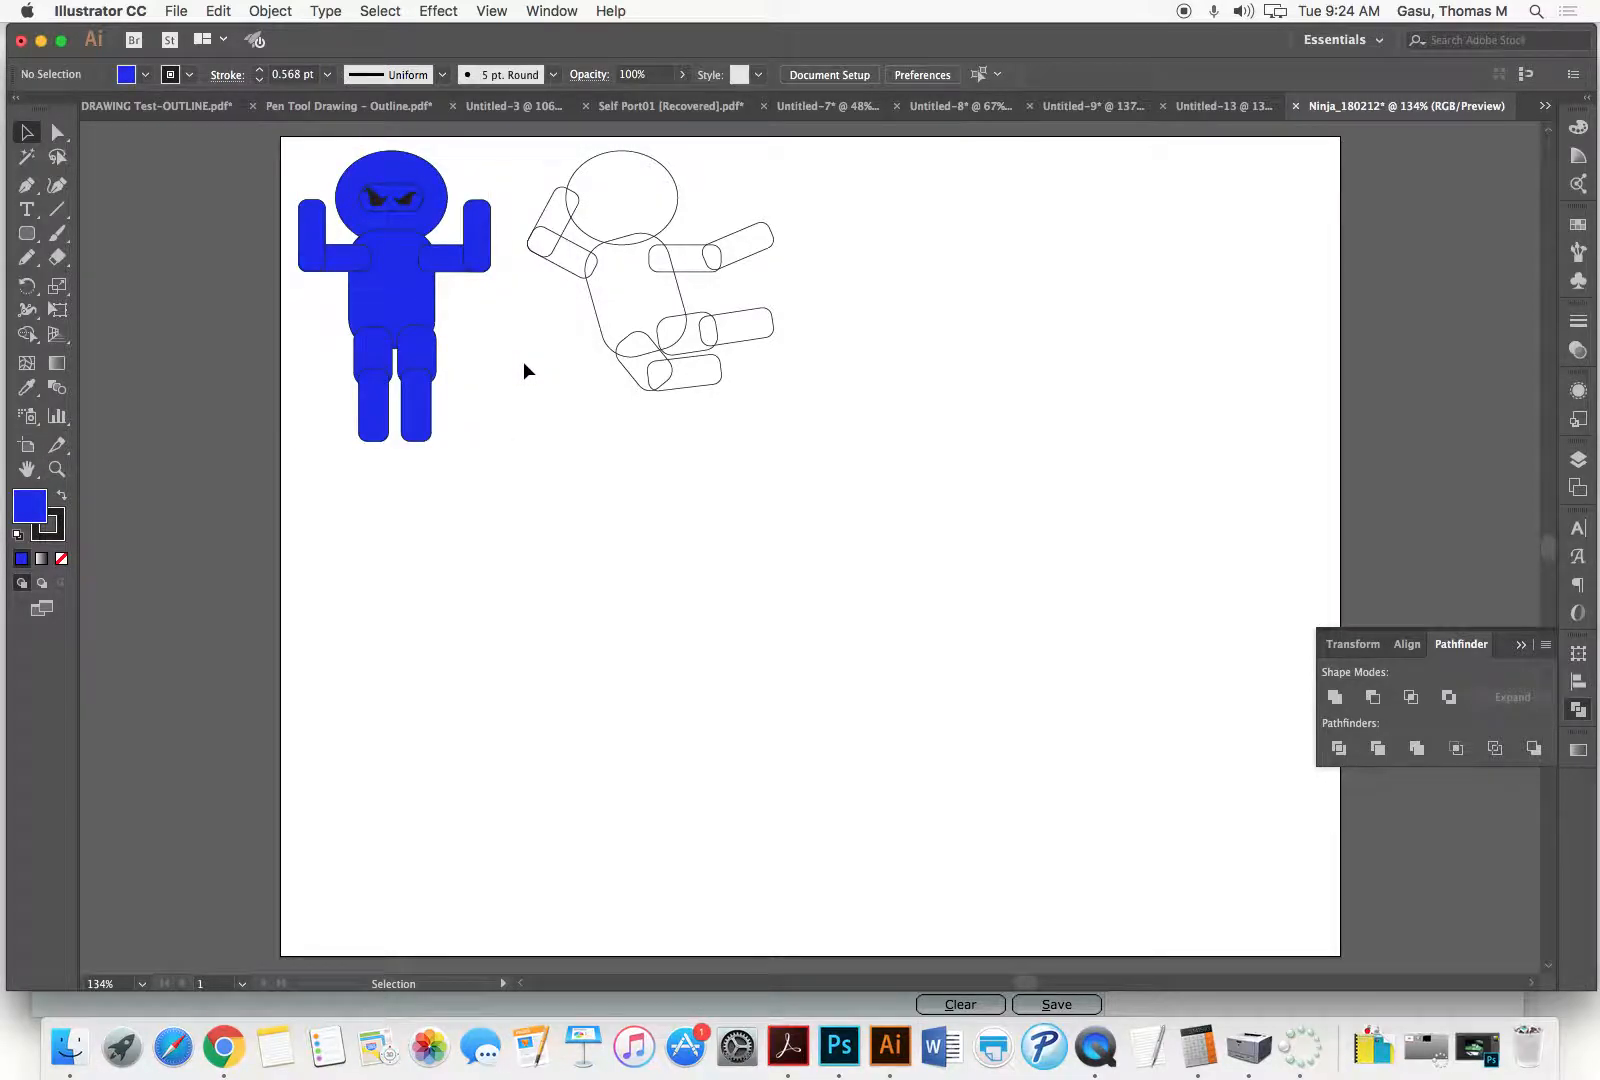
Step: Fill the first figure's rounded eye opening with white
{"action": "key", "text": "super+space"}
{"action": "left_click_drag", "start_coordinate": [355, 163], "coordinate": [468, 262]}
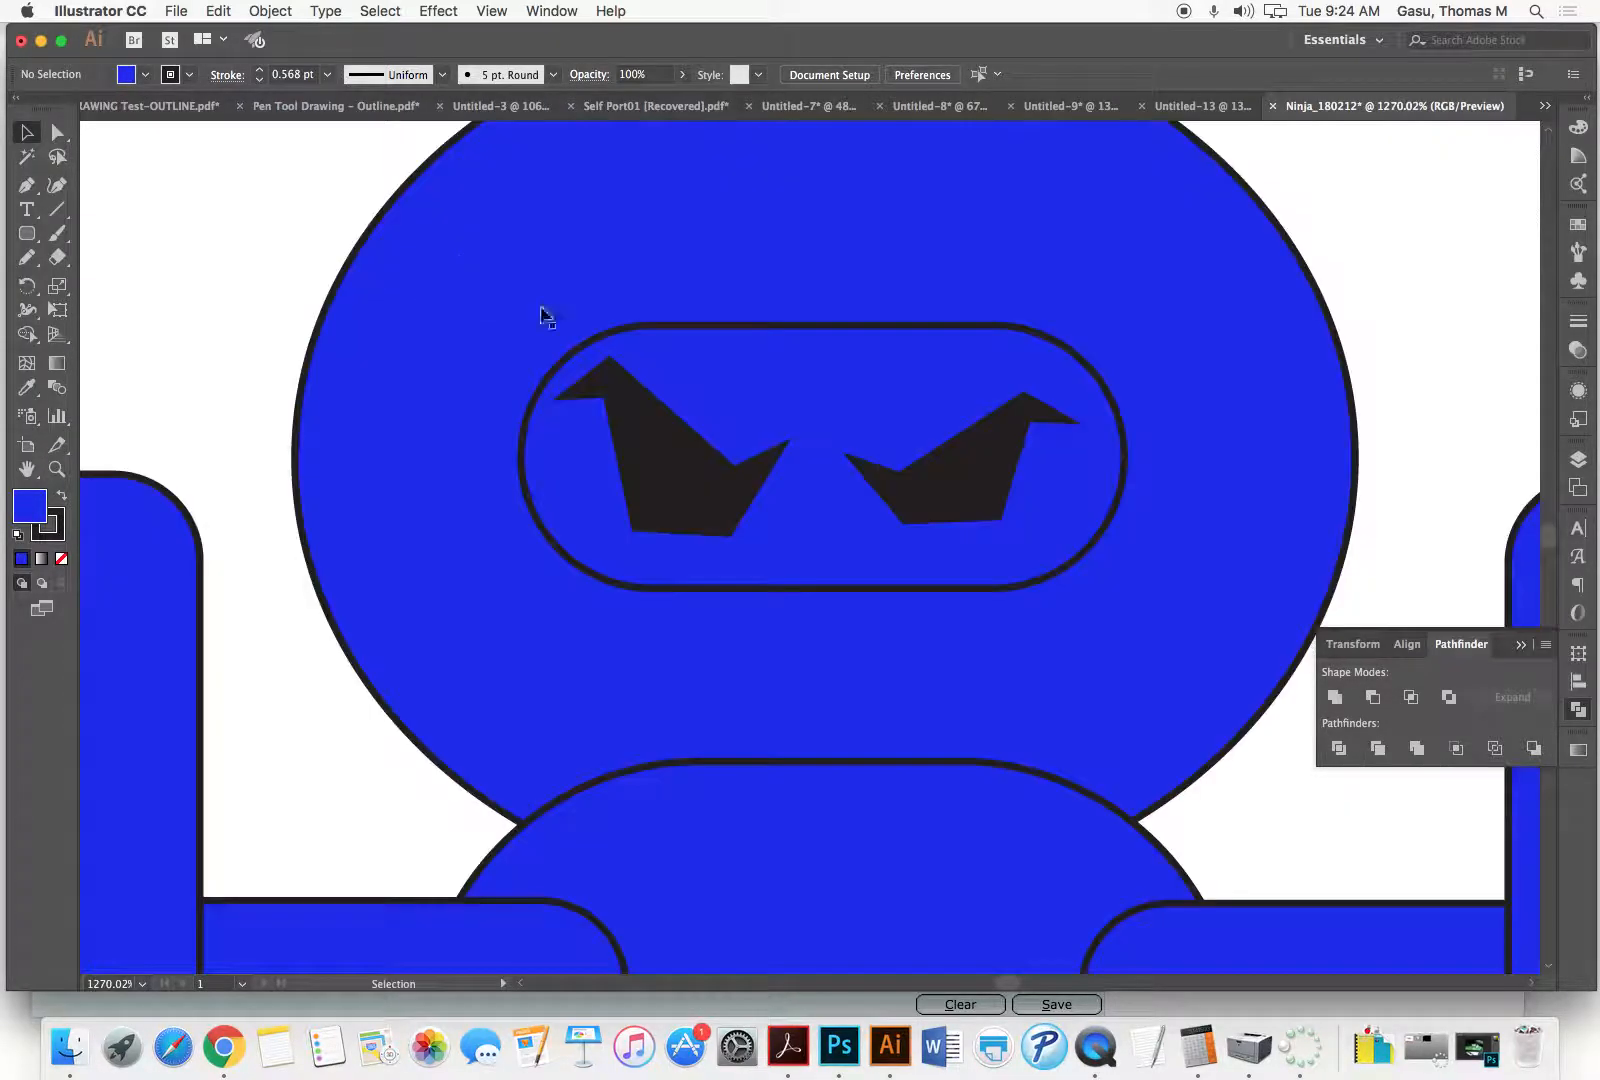
{"action": "left_click", "coordinate": [707, 327]}
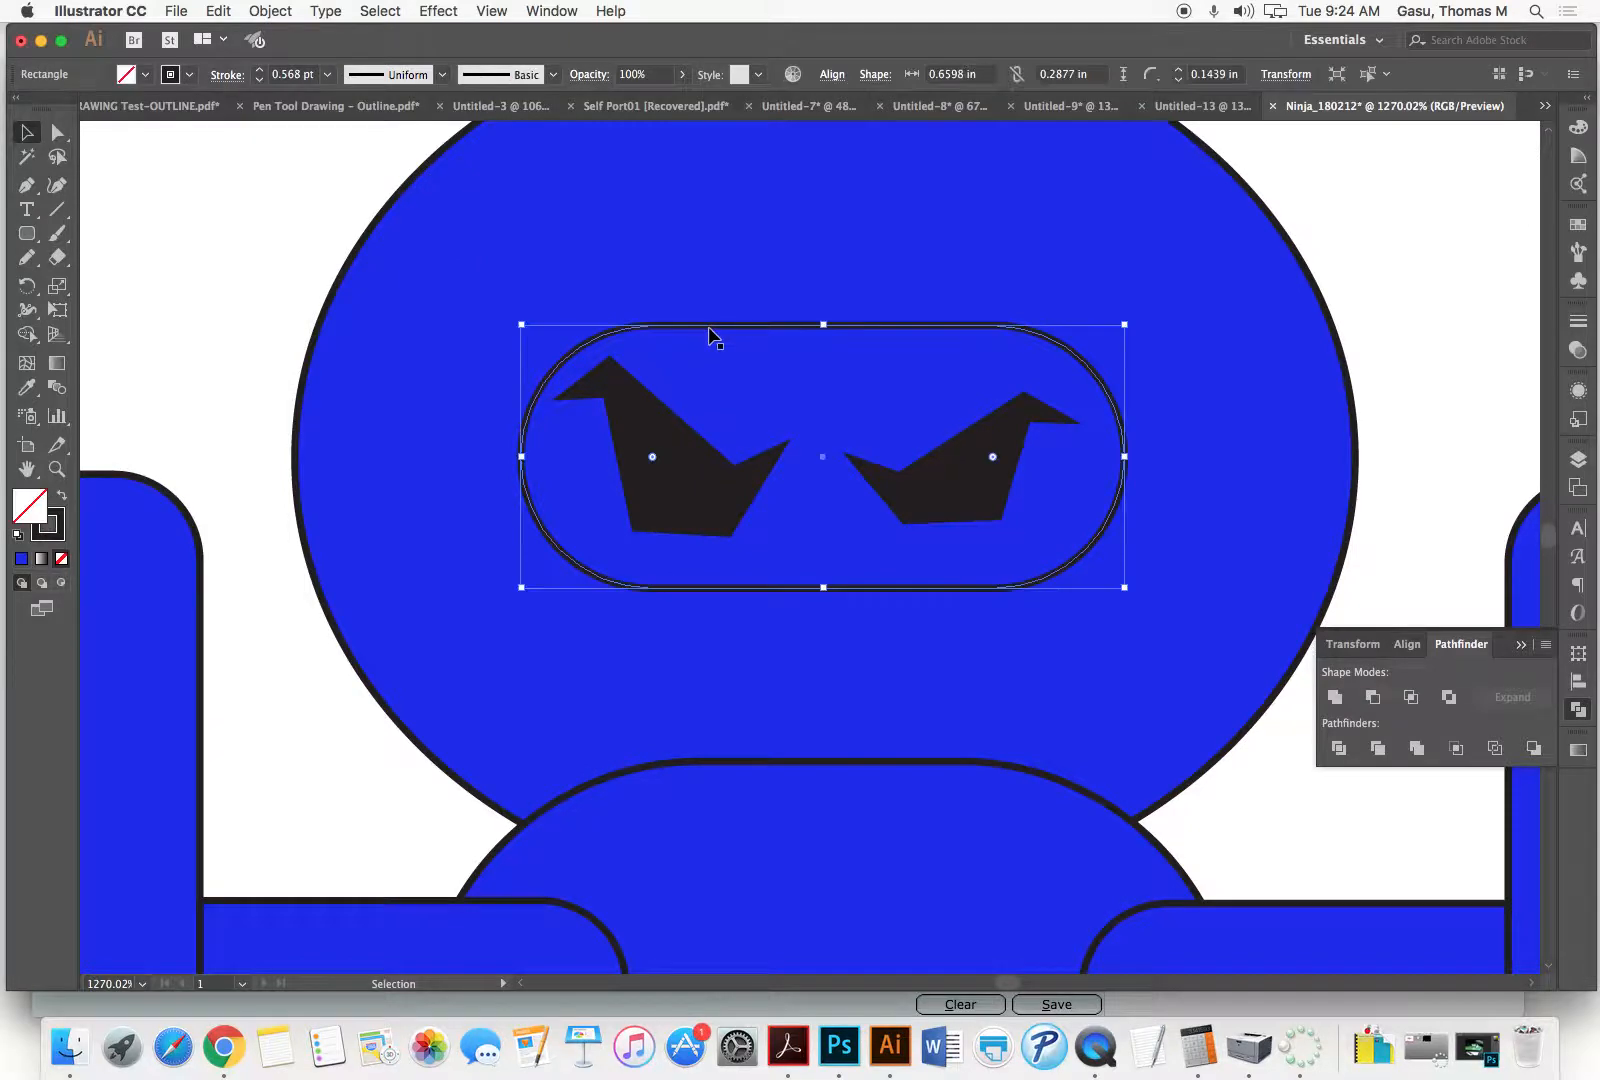
{"action": "double_click", "coordinate": [40, 507]}
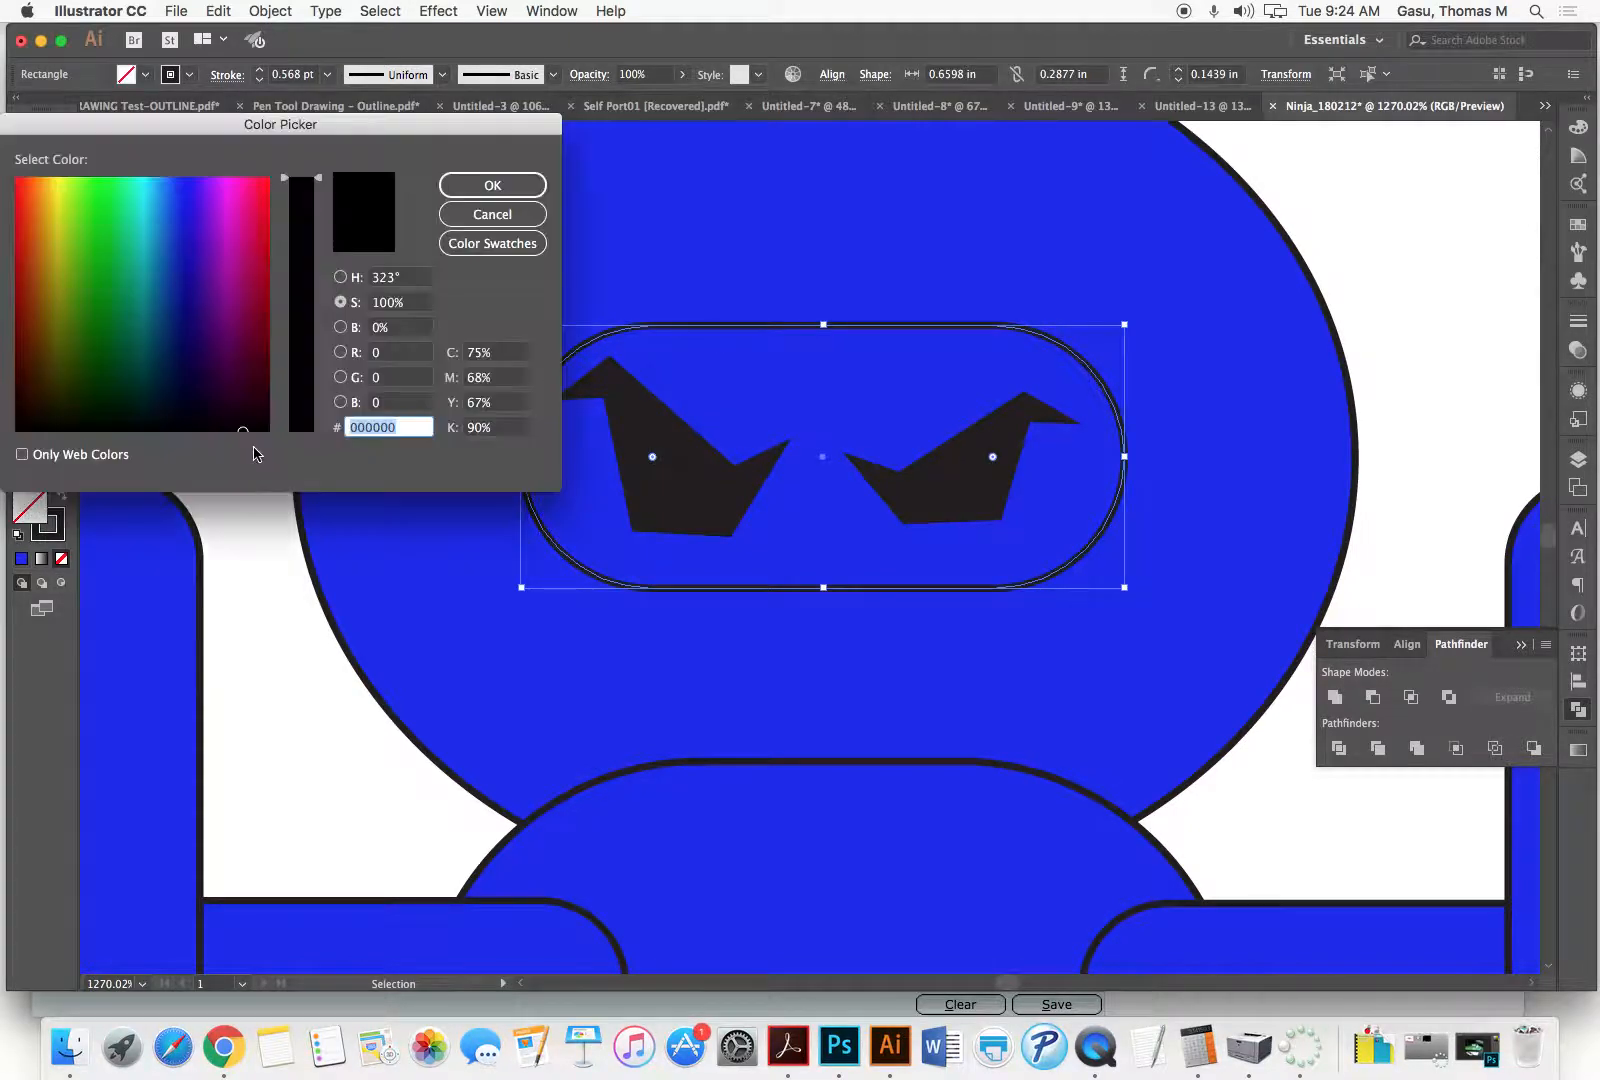
{"action": "left_click", "coordinate": [340, 277]}
{"action": "left_click_drag", "start_coordinate": [60, 361], "coordinate": [11, 173]}
{"action": "left_click", "coordinate": [455, 190]}
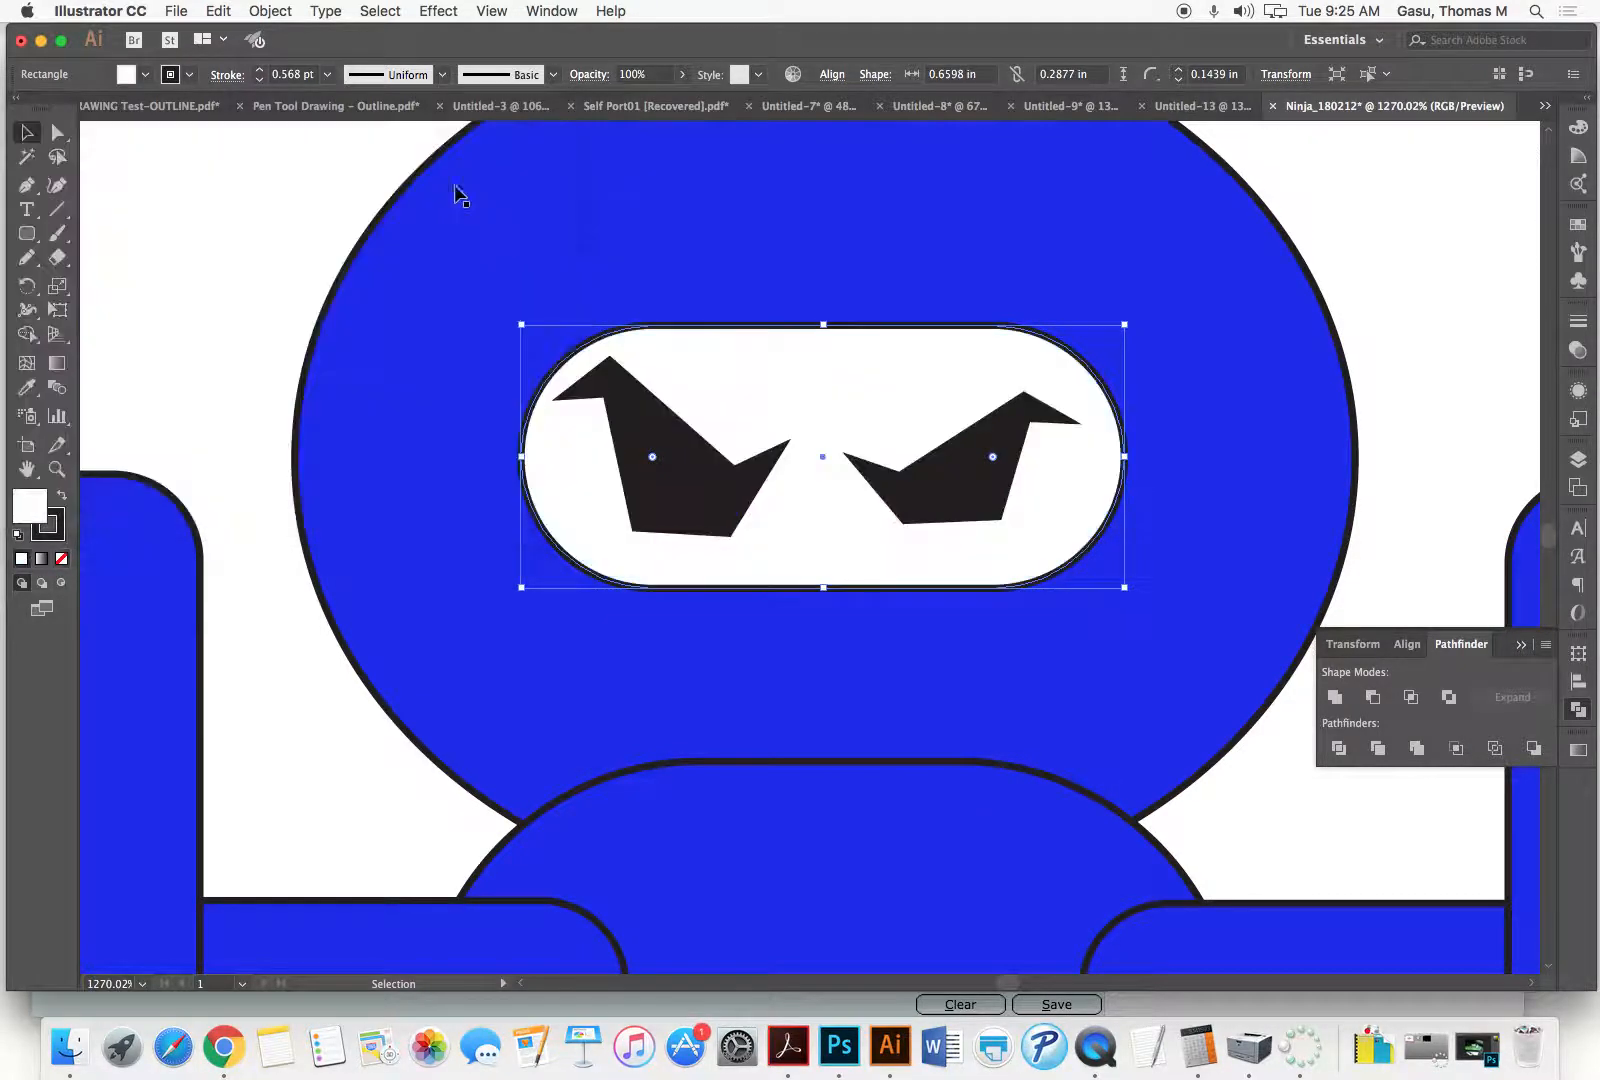
{"action": "left_click", "coordinate": [259, 242]}
{"action": "key", "text": "a"}
{"action": "key", "text": "super+0"}
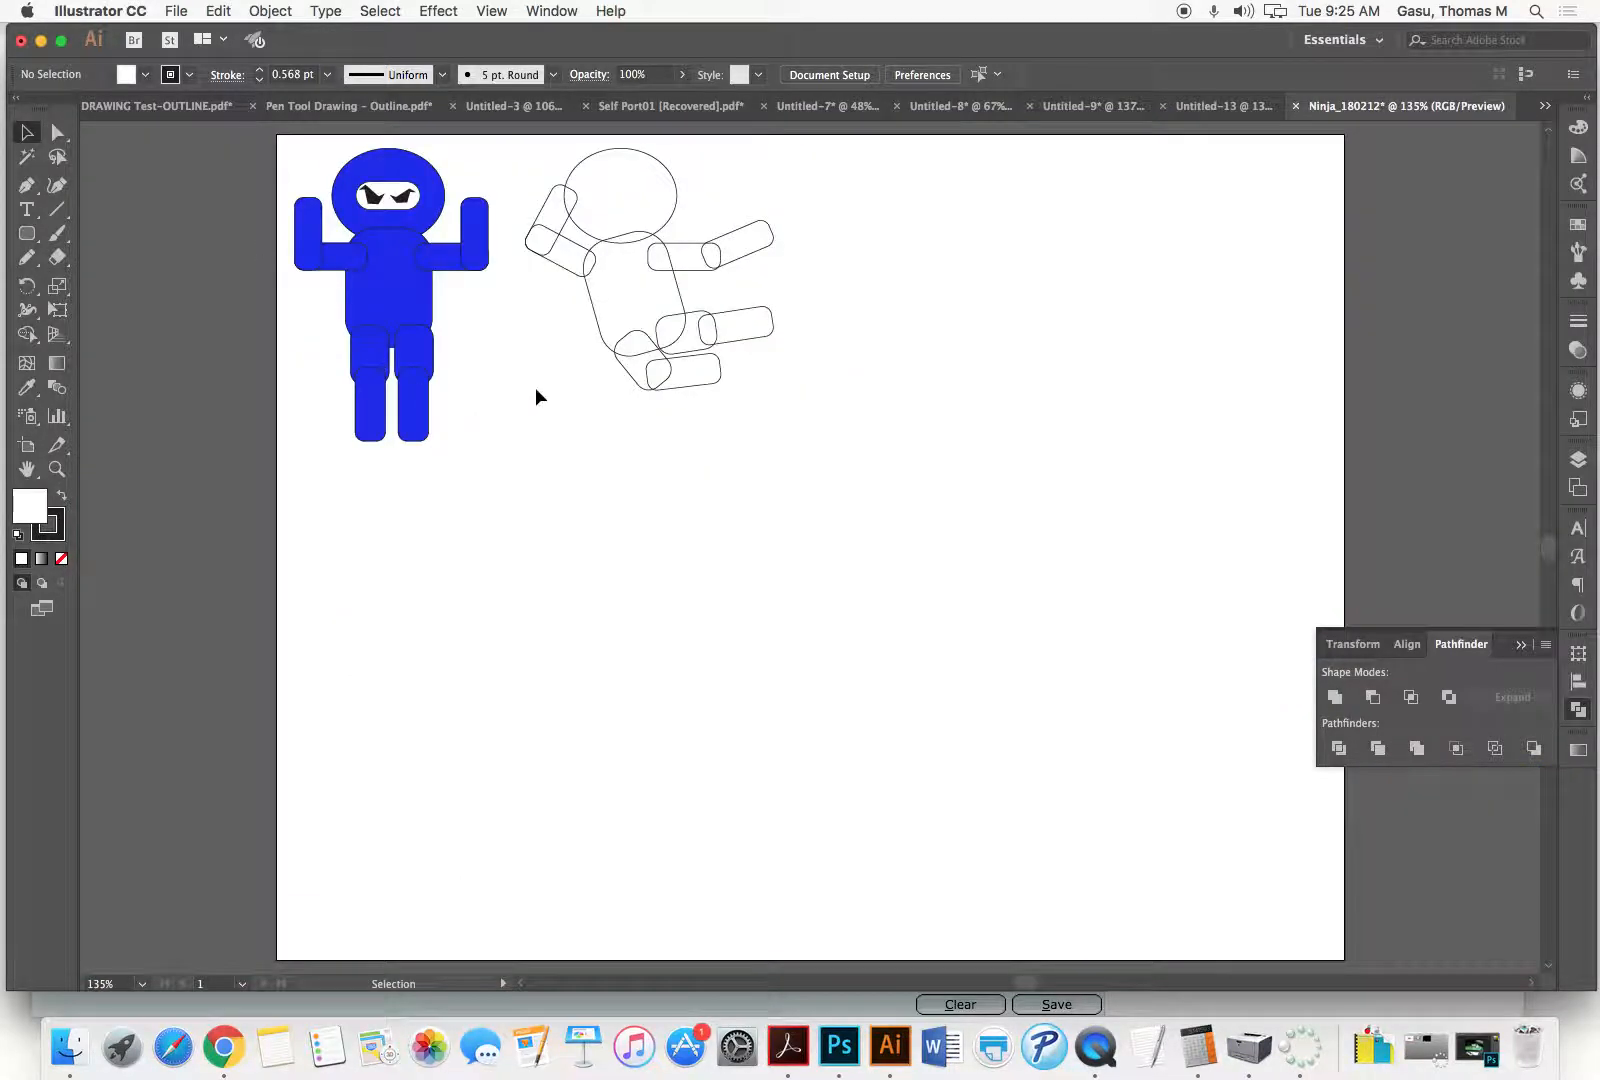
Step: Draw a thin white rectangle across the first figure's waist as a belt
{"action": "key", "text": "super+space"}
{"action": "left_click_drag", "start_coordinate": [220, 155], "coordinate": [576, 484]}
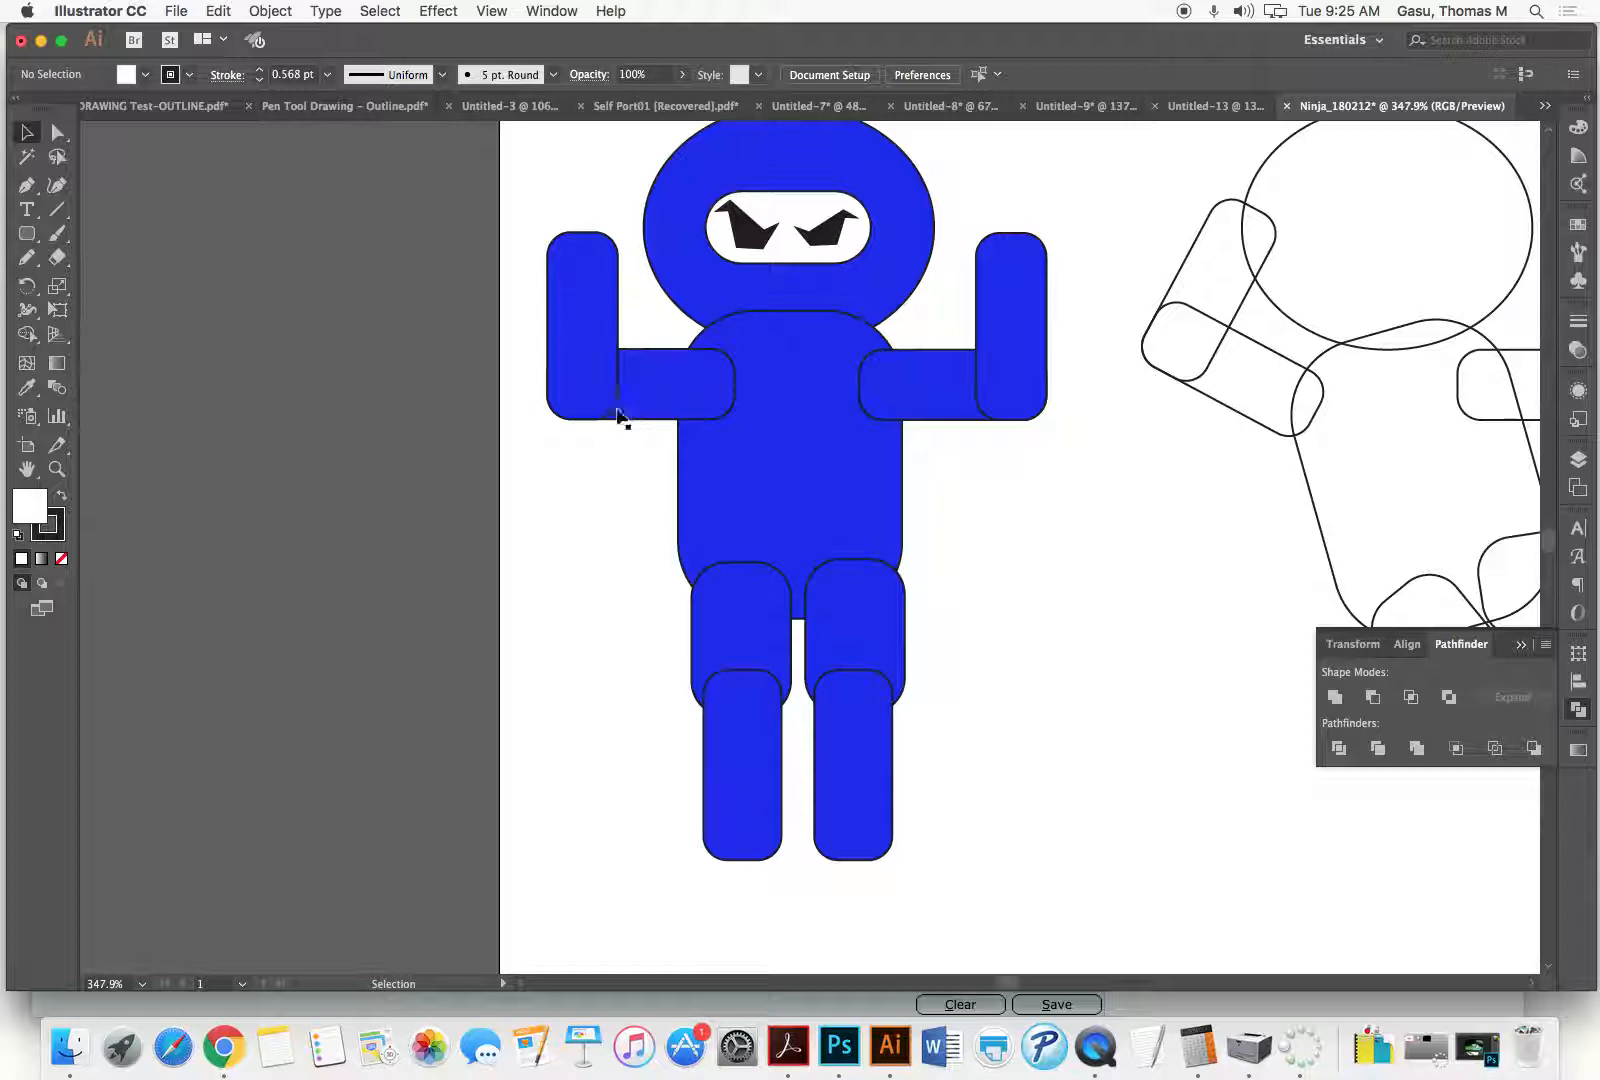
{"action": "mouse_move", "coordinate": [27, 233]}
{"action": "left_mouse_down"}
{"action": "mouse_move", "coordinate": [70, 252]}
{"action": "mouse_move", "coordinate": [40, 236]}
{"action": "left_mouse_up"}
{"action": "left_click_drag", "start_coordinate": [678, 481], "coordinate": [903, 509]}
{"action": "key", "text": "v"}
{"action": "left_click", "coordinate": [553, 515]}
Step: Duplicate the white band so one spans the forehead as a headband and one spans the waist as a belt
{"action": "left_click_drag", "start_coordinate": [790, 503], "coordinate": [765, 193]}
{"action": "left_click_drag", "start_coordinate": [768, 170], "coordinate": [779, 176]}
{"action": "left_click_drag", "start_coordinate": [890, 162], "coordinate": [834, 492]}
{"action": "left_click", "coordinate": [1039, 542]}
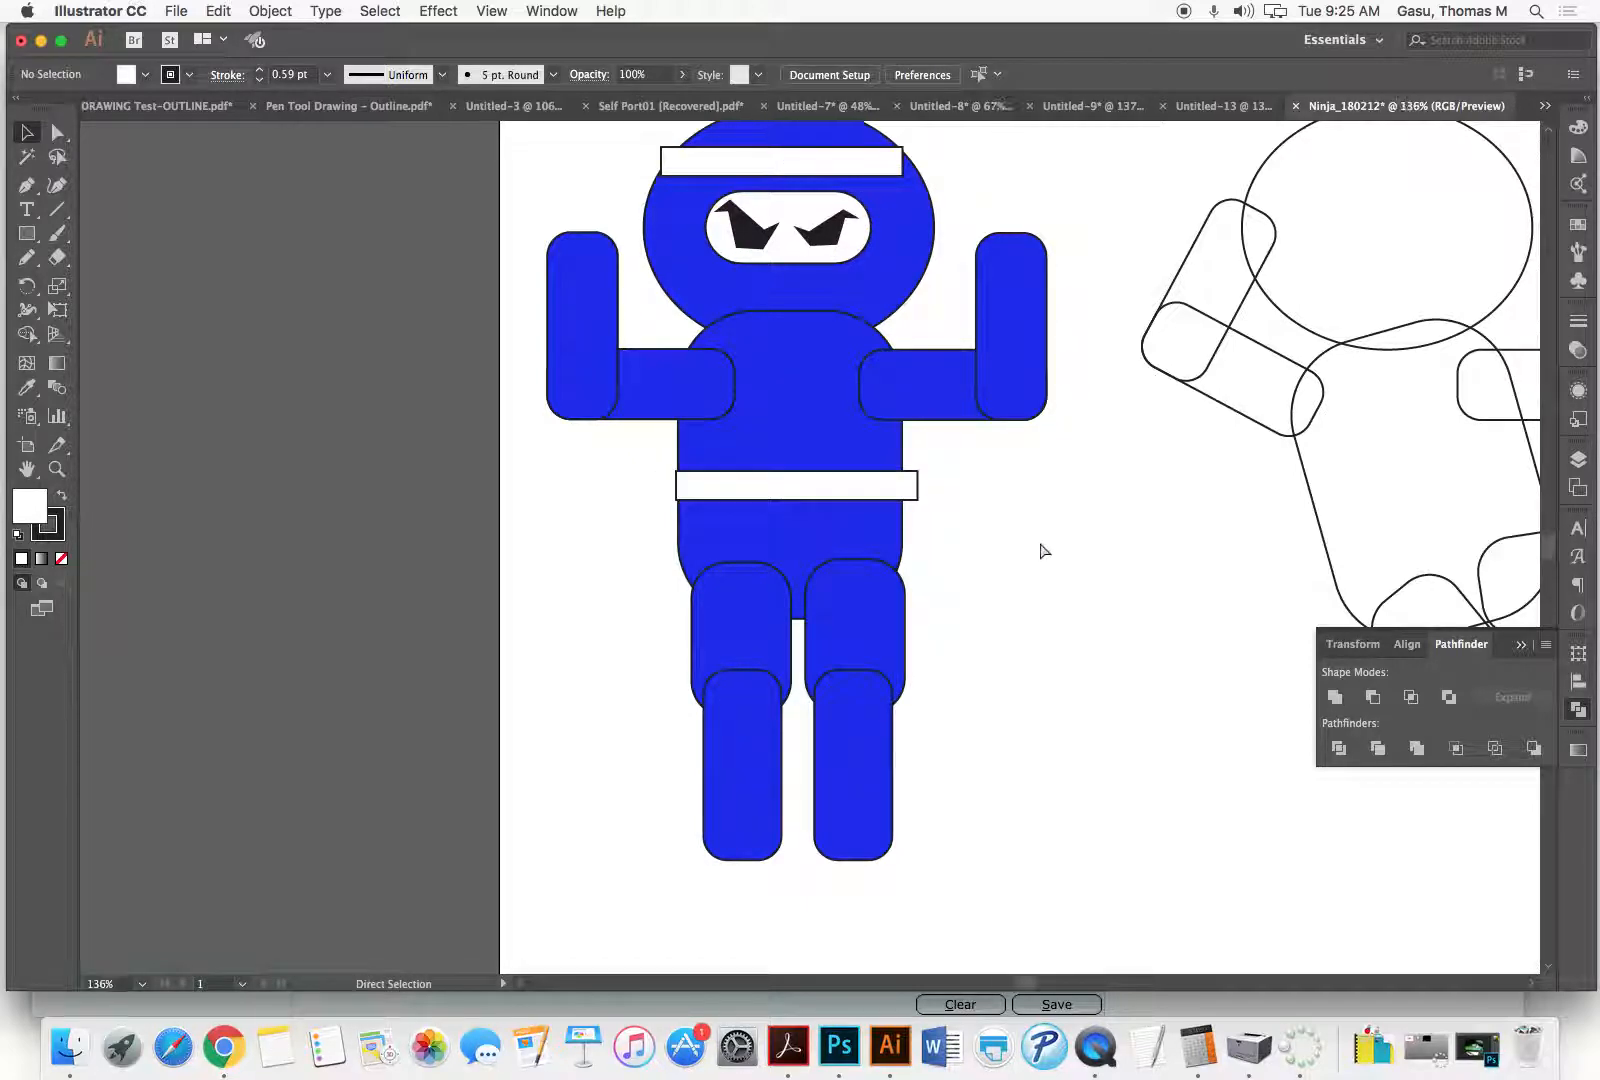
Step: Draw a narrow upright rounded rectangle about 0.11 by 0.43 in above the first figure's raised right-side forearm
{"action": "key", "text": "cmd+0"}
{"action": "key", "text": "cmd+space"}
{"action": "left_click_drag", "start_coordinate": [272, 141], "coordinate": [552, 419]}
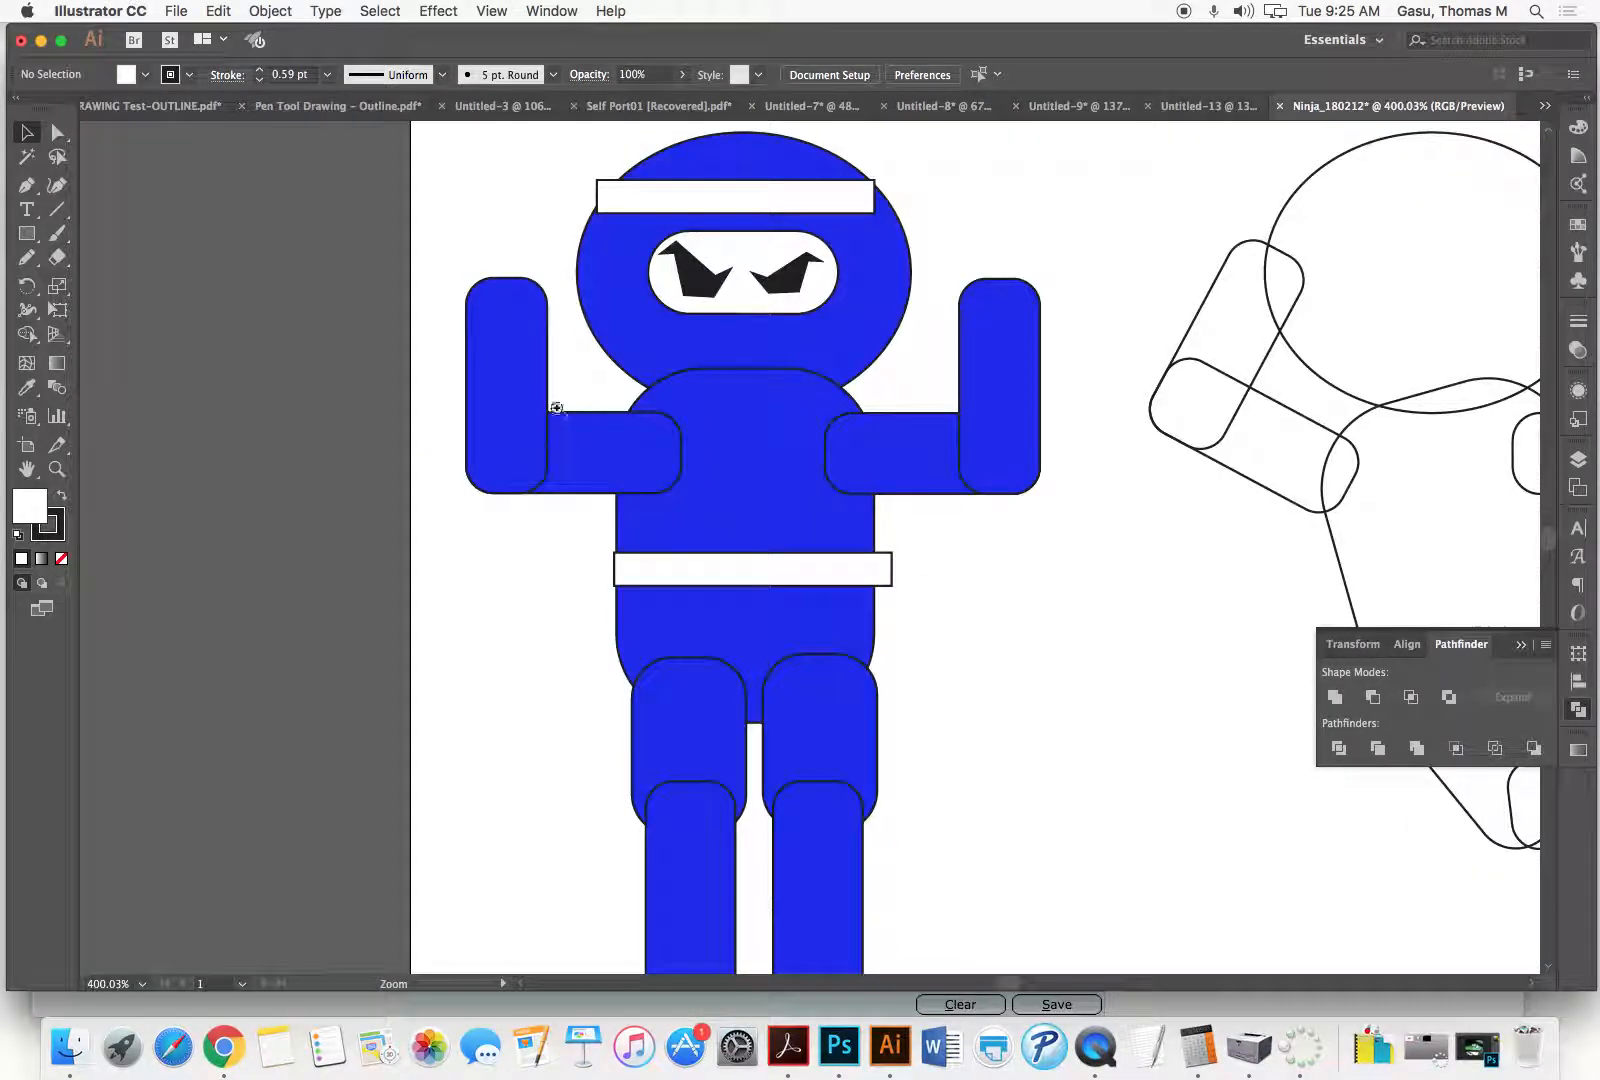
{"action": "left_click", "coordinate": [24, 238]}
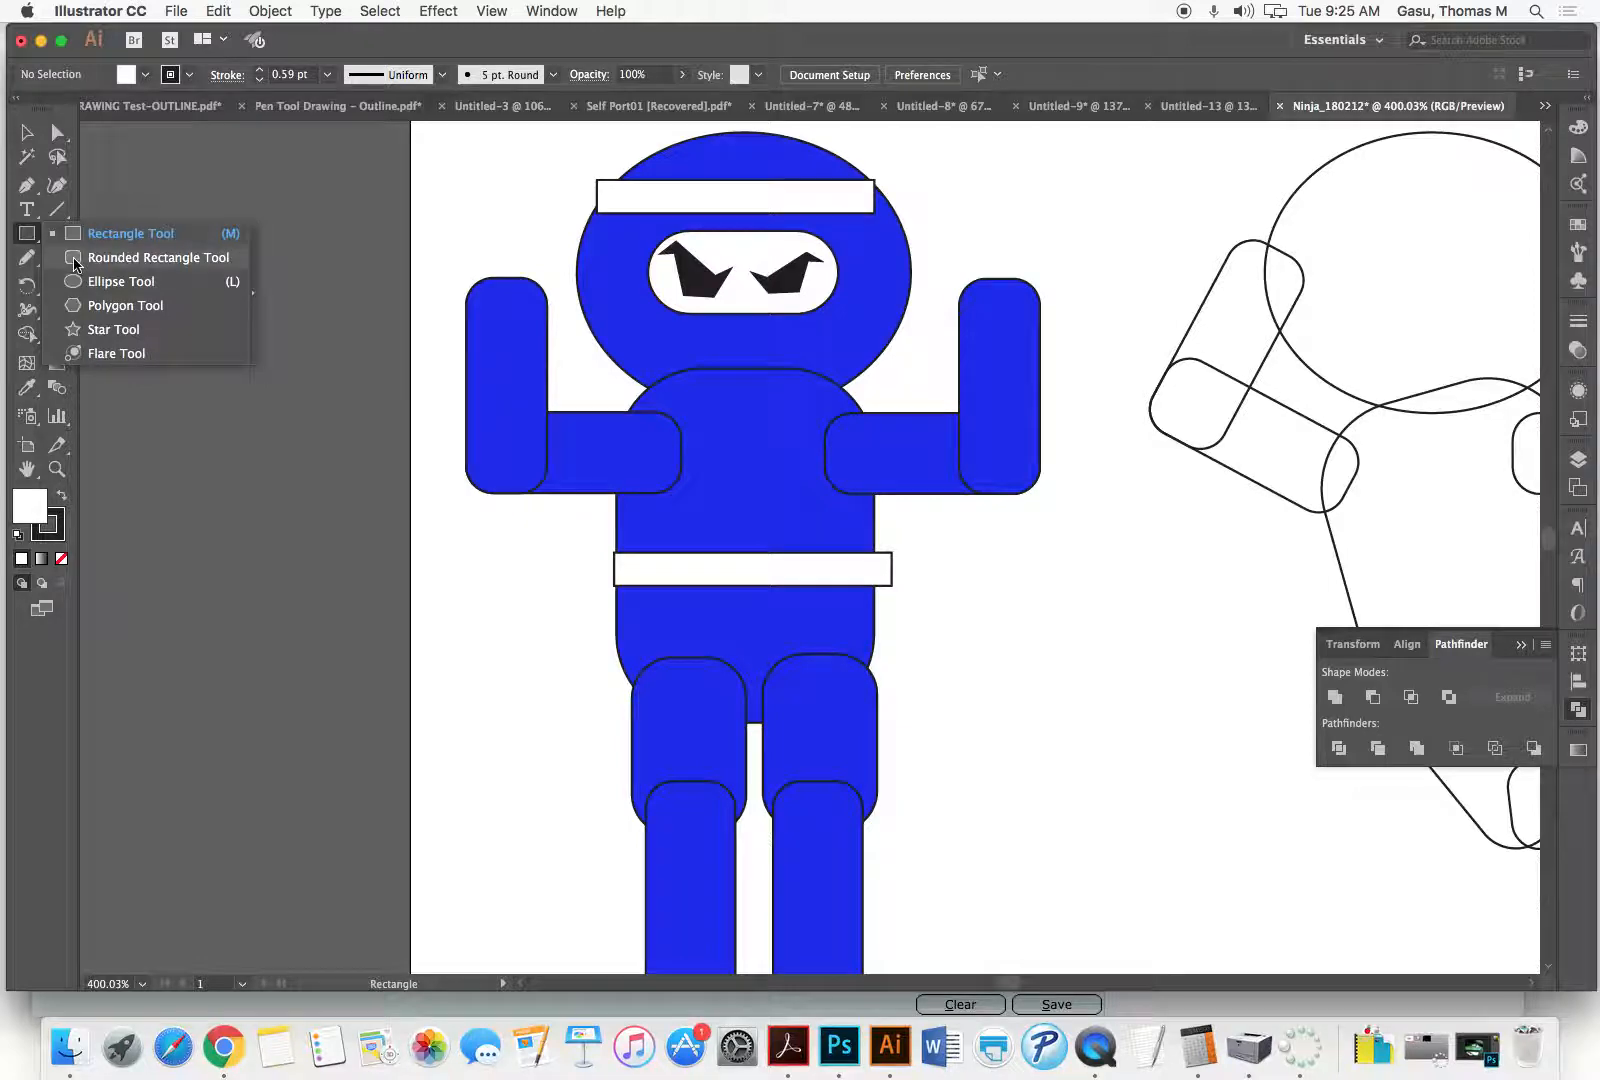
{"action": "left_click", "coordinate": [72, 258]}
{"action": "scroll", "coordinate": [936, 468], "scroll_direction": "right", "scroll_amount": 6}
{"action": "scroll", "coordinate": [936, 468], "scroll_direction": "up", "scroll_amount": 2}
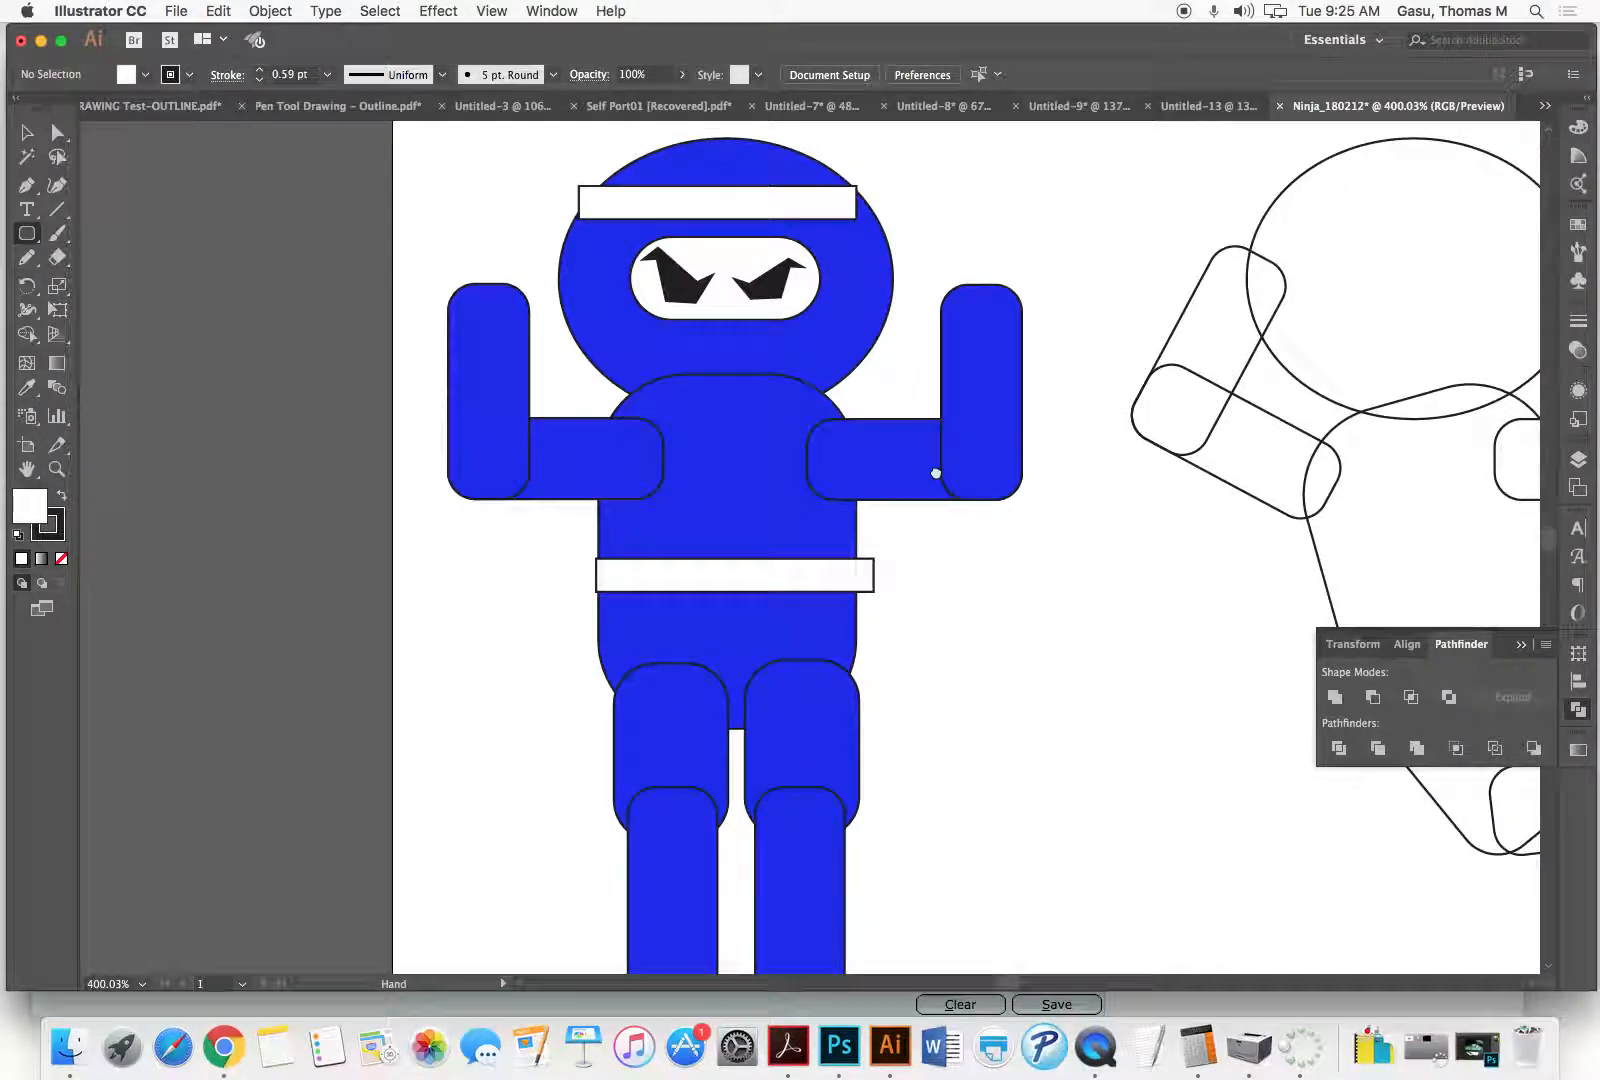
{"action": "left_click_drag", "start_coordinate": [679, 239], "coordinate": [645, 360]}
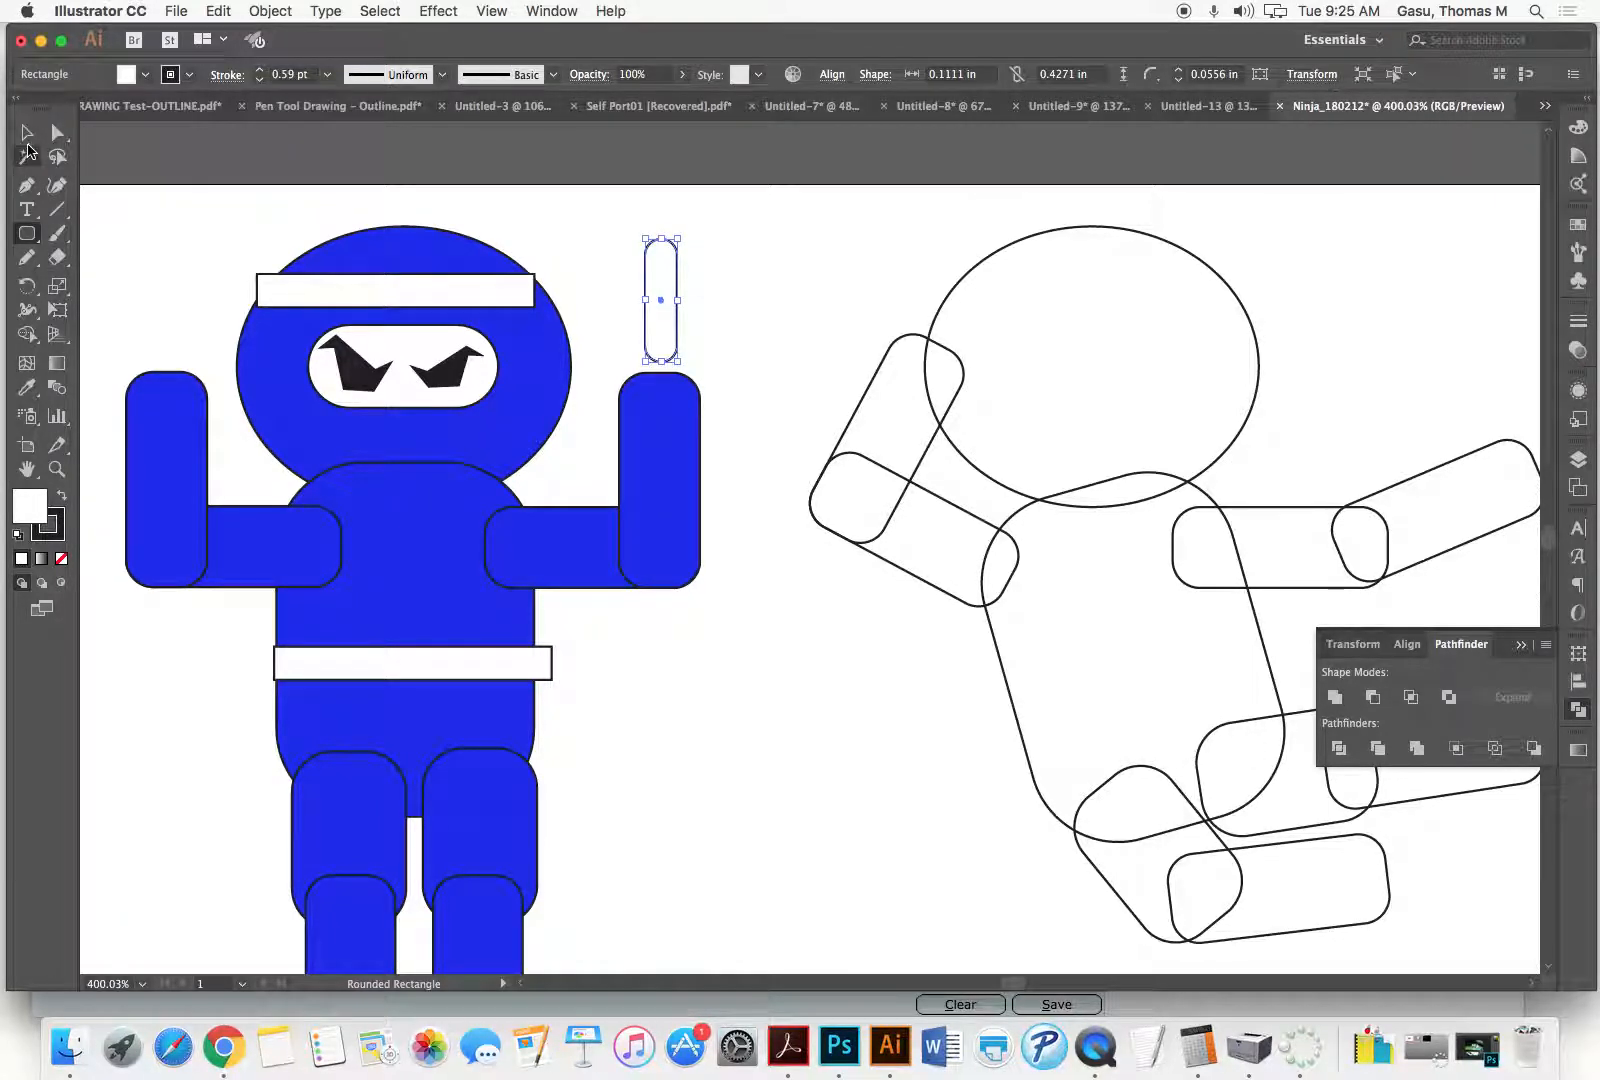
{"action": "key", "text": "v"}
Step: Draw a small ellipse about 0.11 by 0.07 in beside the top of the narrow rounded rectangle
{"action": "left_click", "coordinate": [30, 238]}
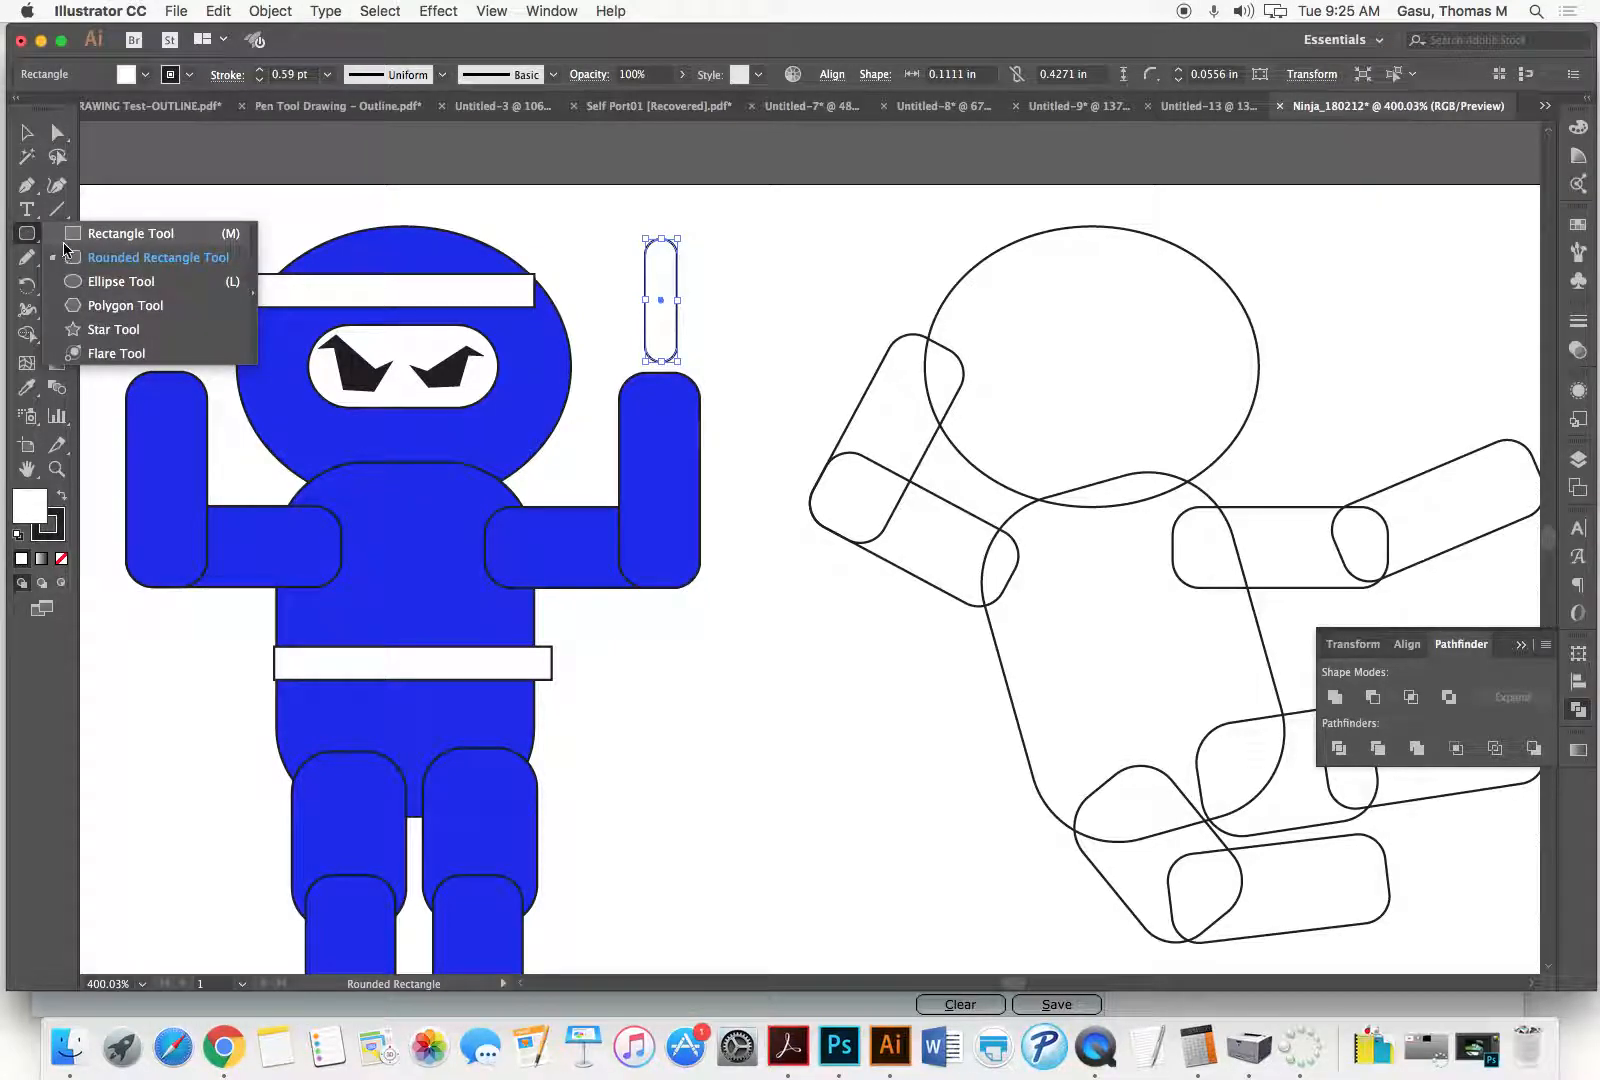
{"action": "left_click", "coordinate": [74, 282]}
{"action": "left_click_drag", "start_coordinate": [707, 225], "coordinate": [739, 245]}
{"action": "key", "text": "v"}
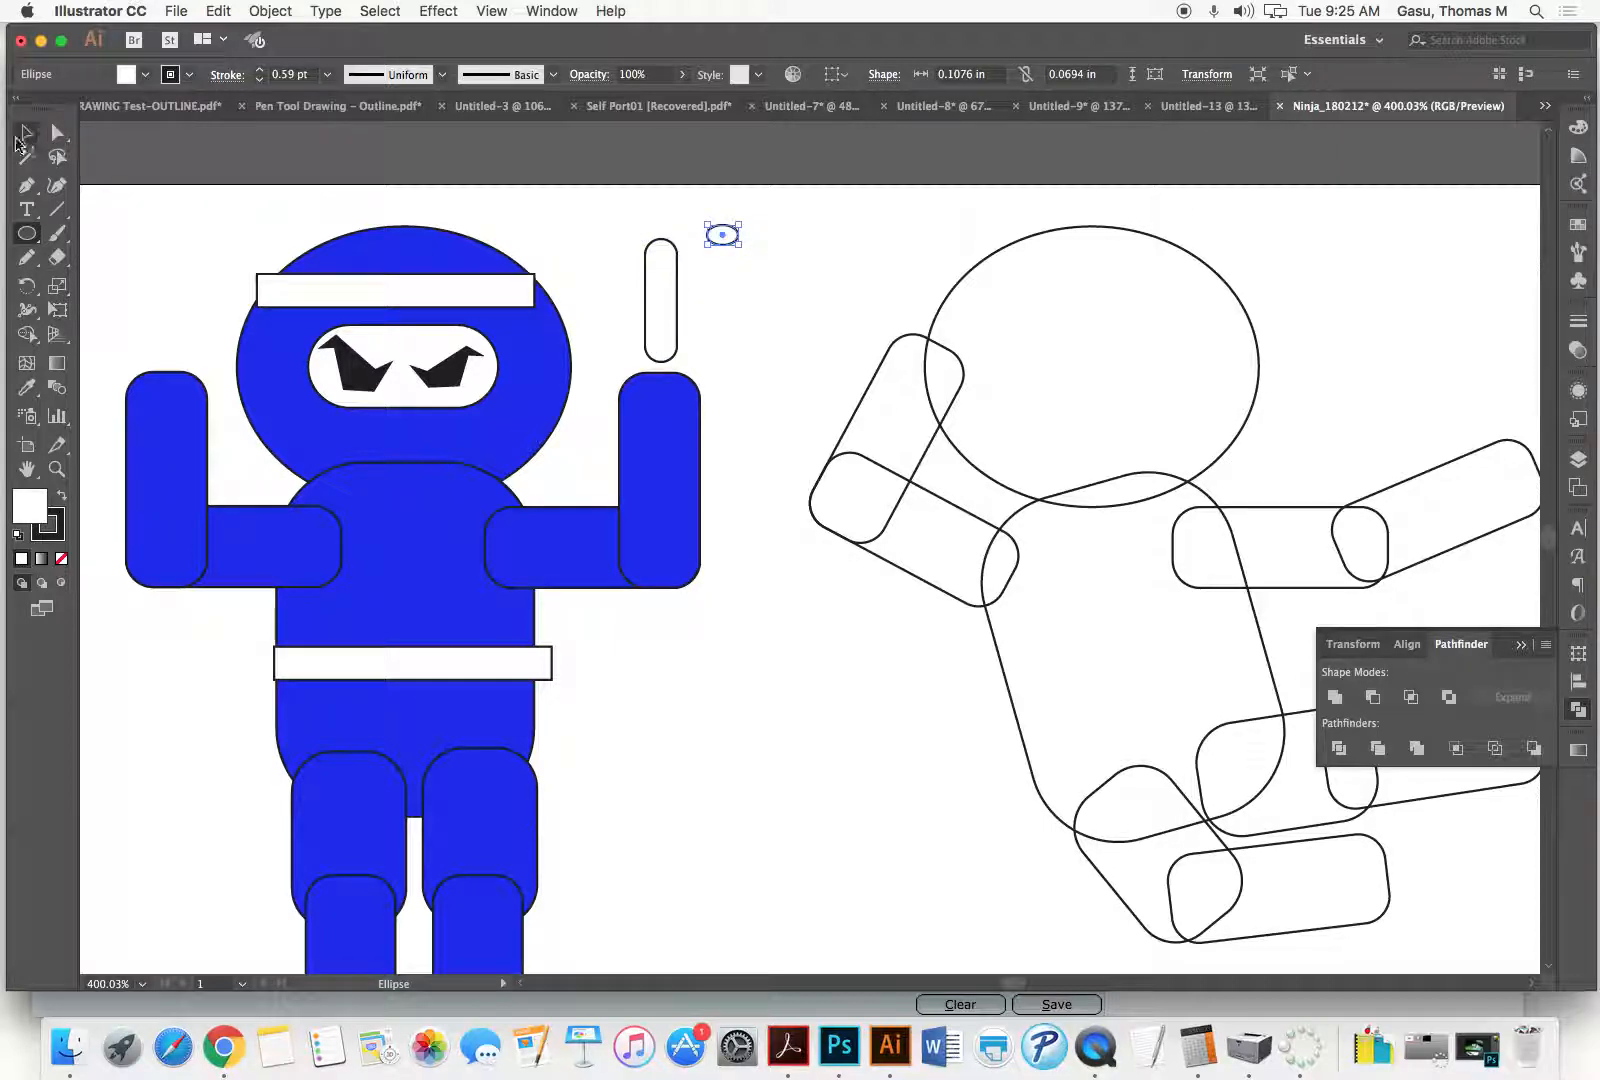
{"action": "left_click", "coordinate": [733, 216]}
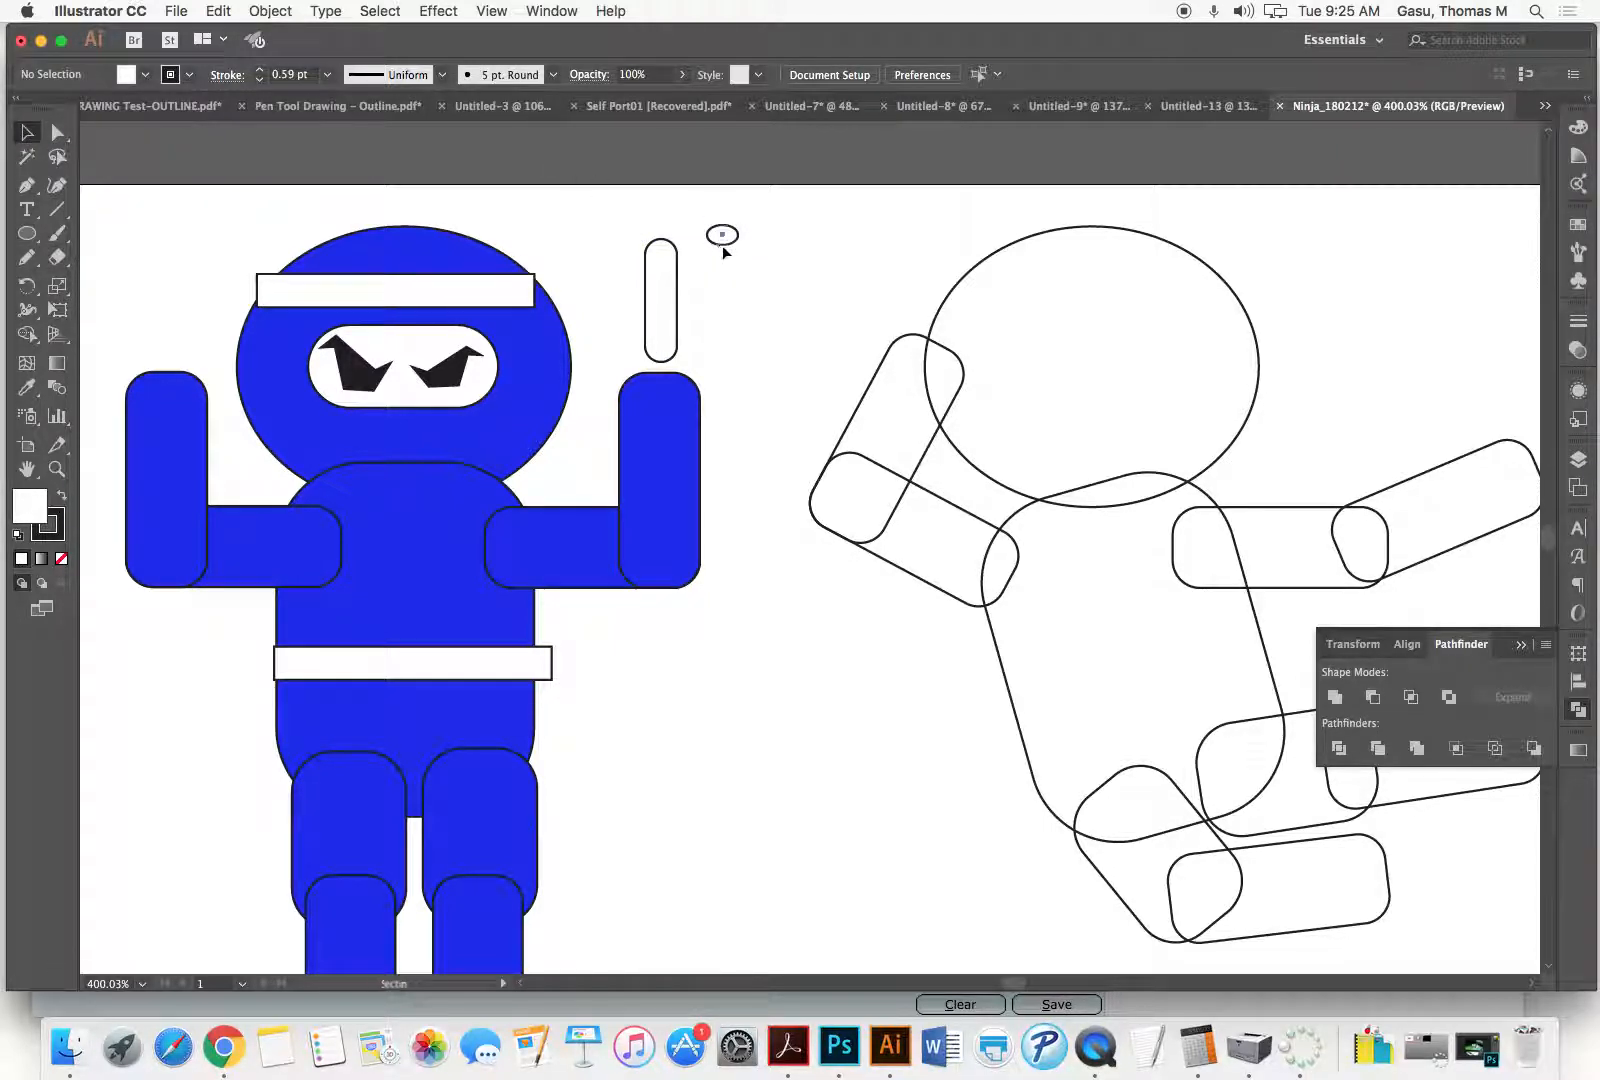
Step: Duplicate the small ellipse so the copy overlaps its right end, and remove the fill from both ellipses
{"action": "left_click_drag", "start_coordinate": [734, 246], "coordinate": [770, 256]}
{"action": "left_click", "coordinate": [700, 210]}
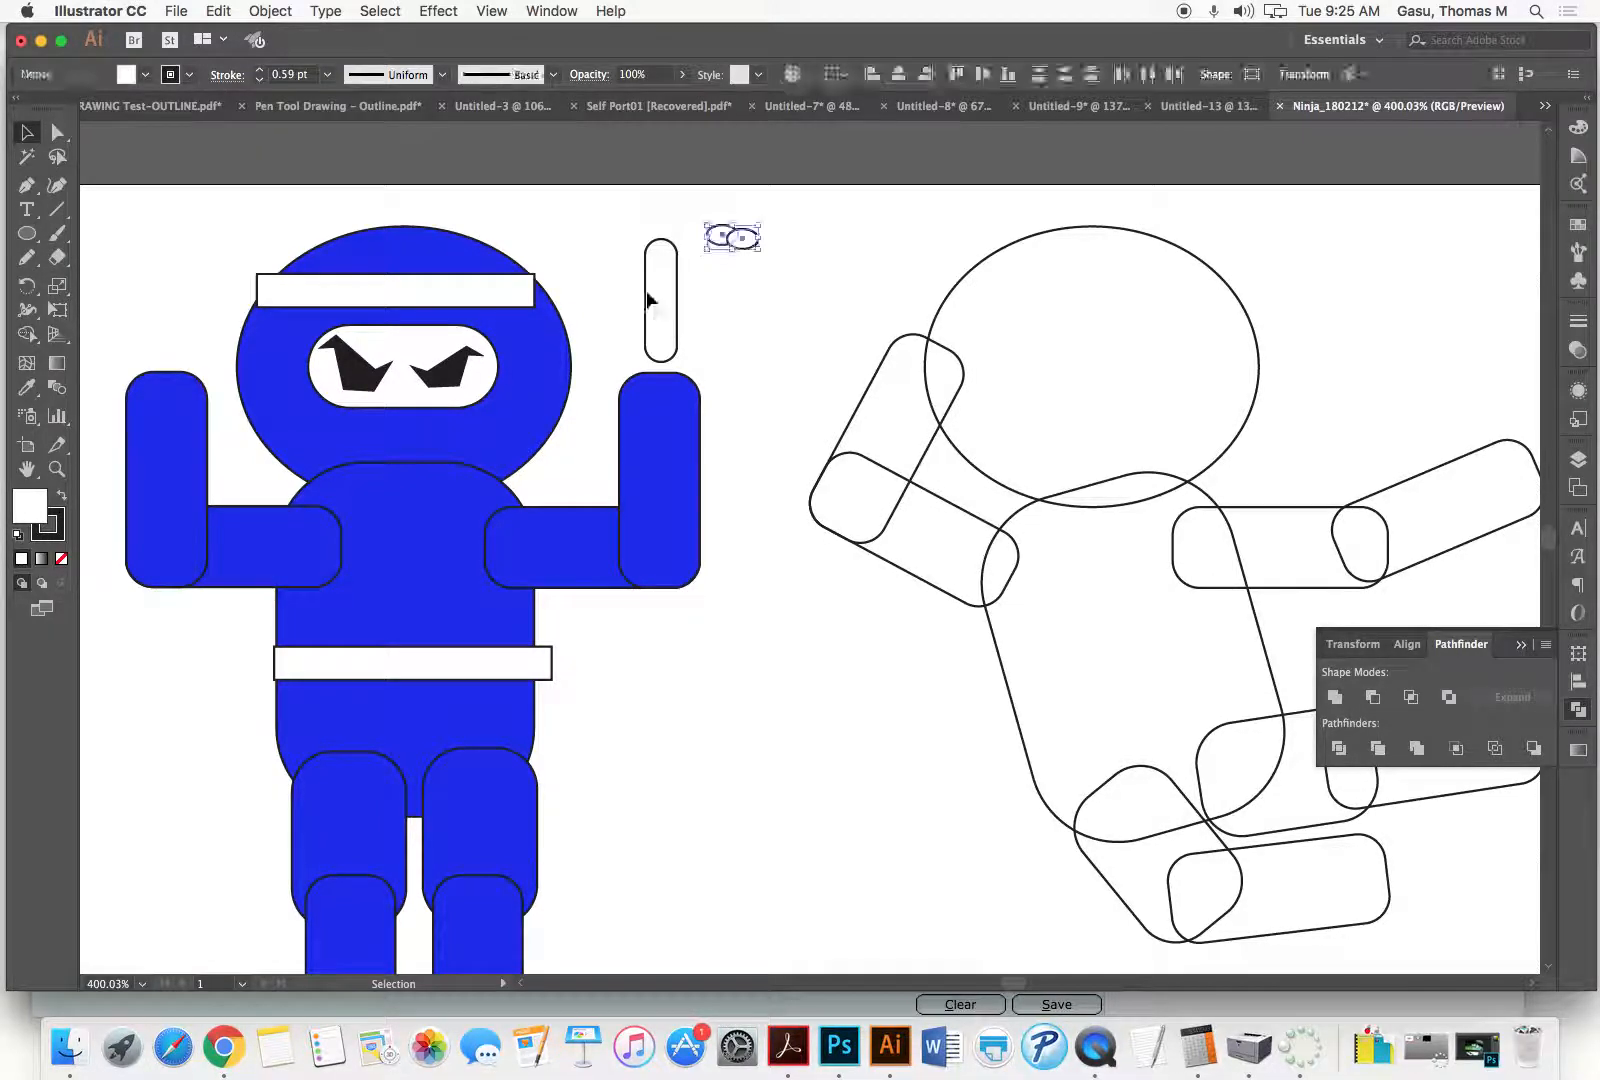
{"action": "left_click", "coordinate": [61, 558]}
{"action": "left_click", "coordinate": [712, 220]}
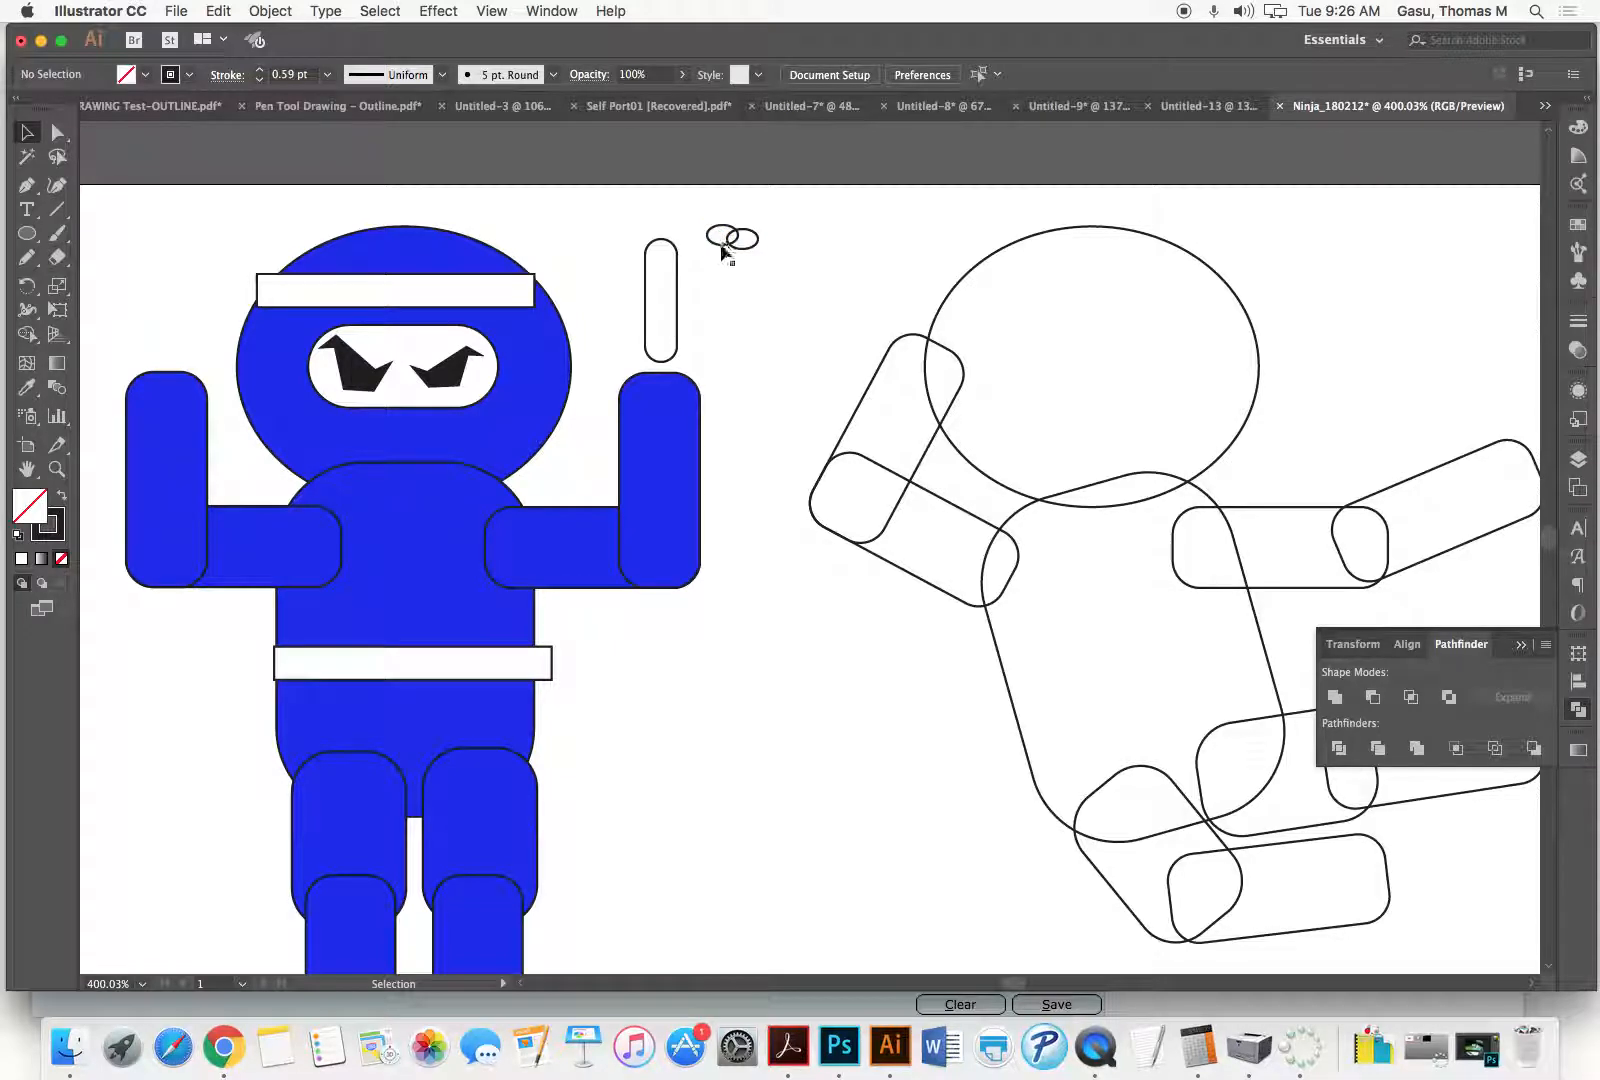
Step: Duplicate the overlapping ellipses into a four-link chain from the upright handle's top, and attach a tilted copy of the handle at its free end
{"action": "left_click", "coordinate": [720, 237]}
{"action": "left_click_drag", "start_coordinate": [718, 238], "coordinate": [764, 240]}
{"action": "left_click", "coordinate": [725, 197]}
{"action": "left_click_drag", "start_coordinate": [688, 193], "coordinate": [788, 250]}
{"action": "left_click", "coordinate": [695, 305]}
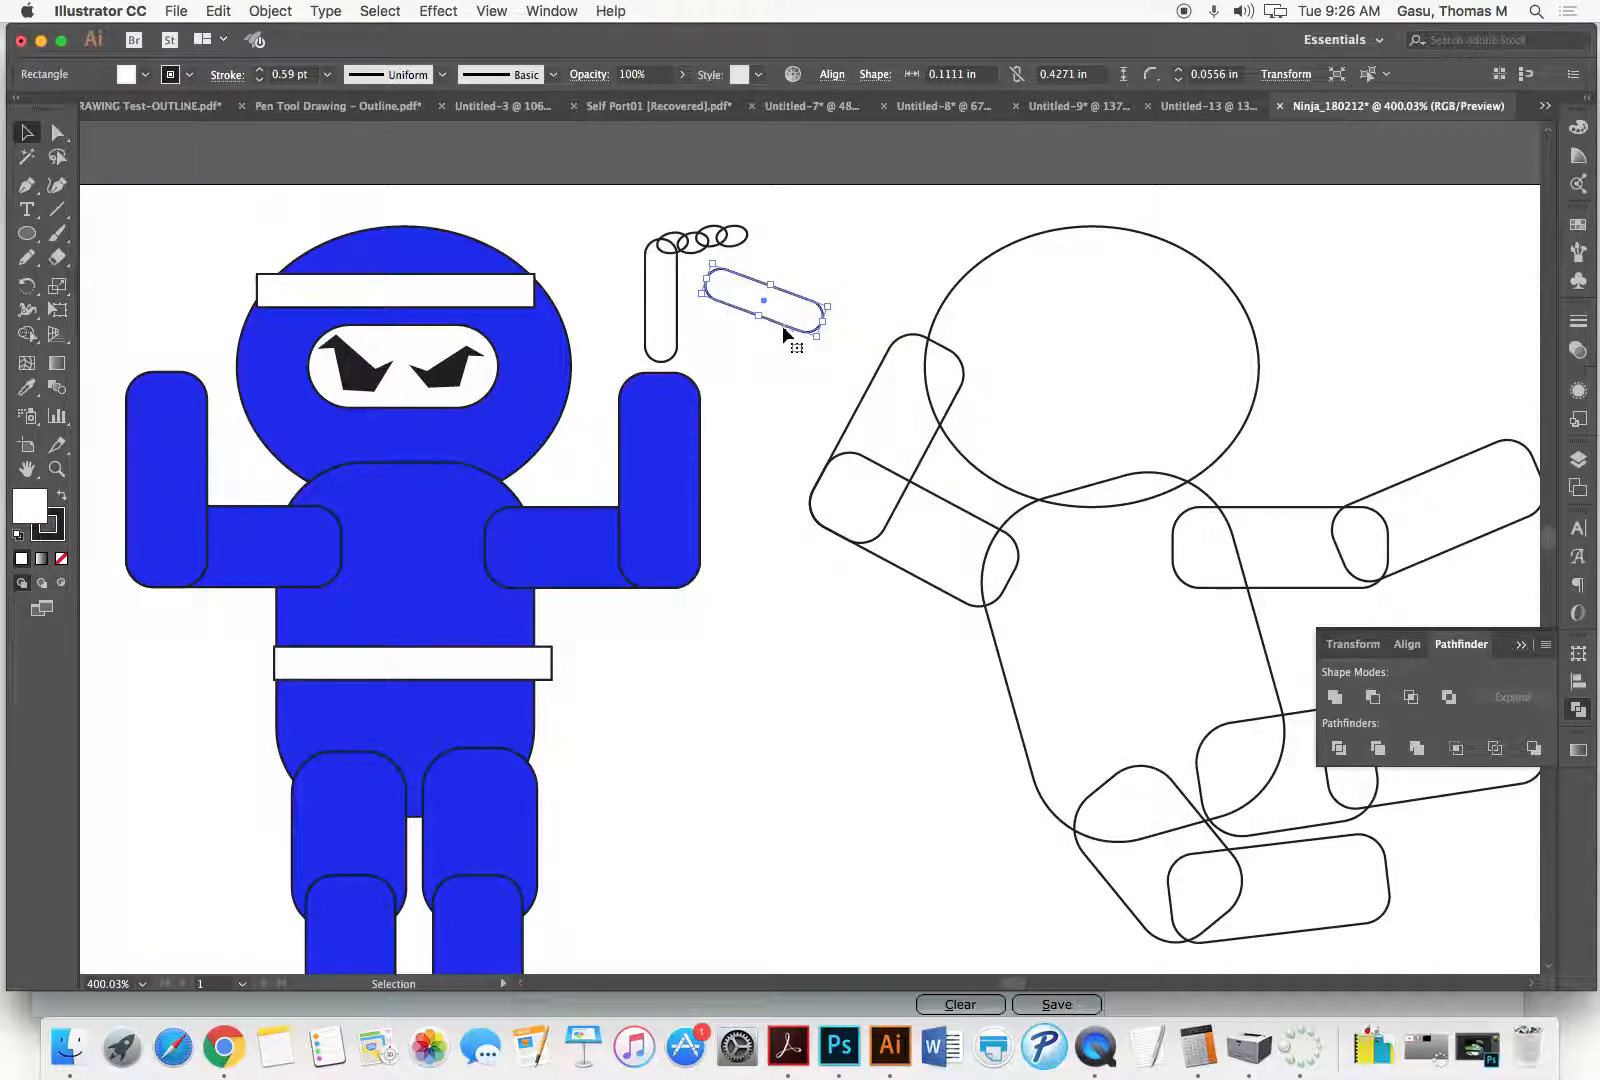
{"action": "left_click_drag", "start_coordinate": [784, 332], "coordinate": [816, 278]}
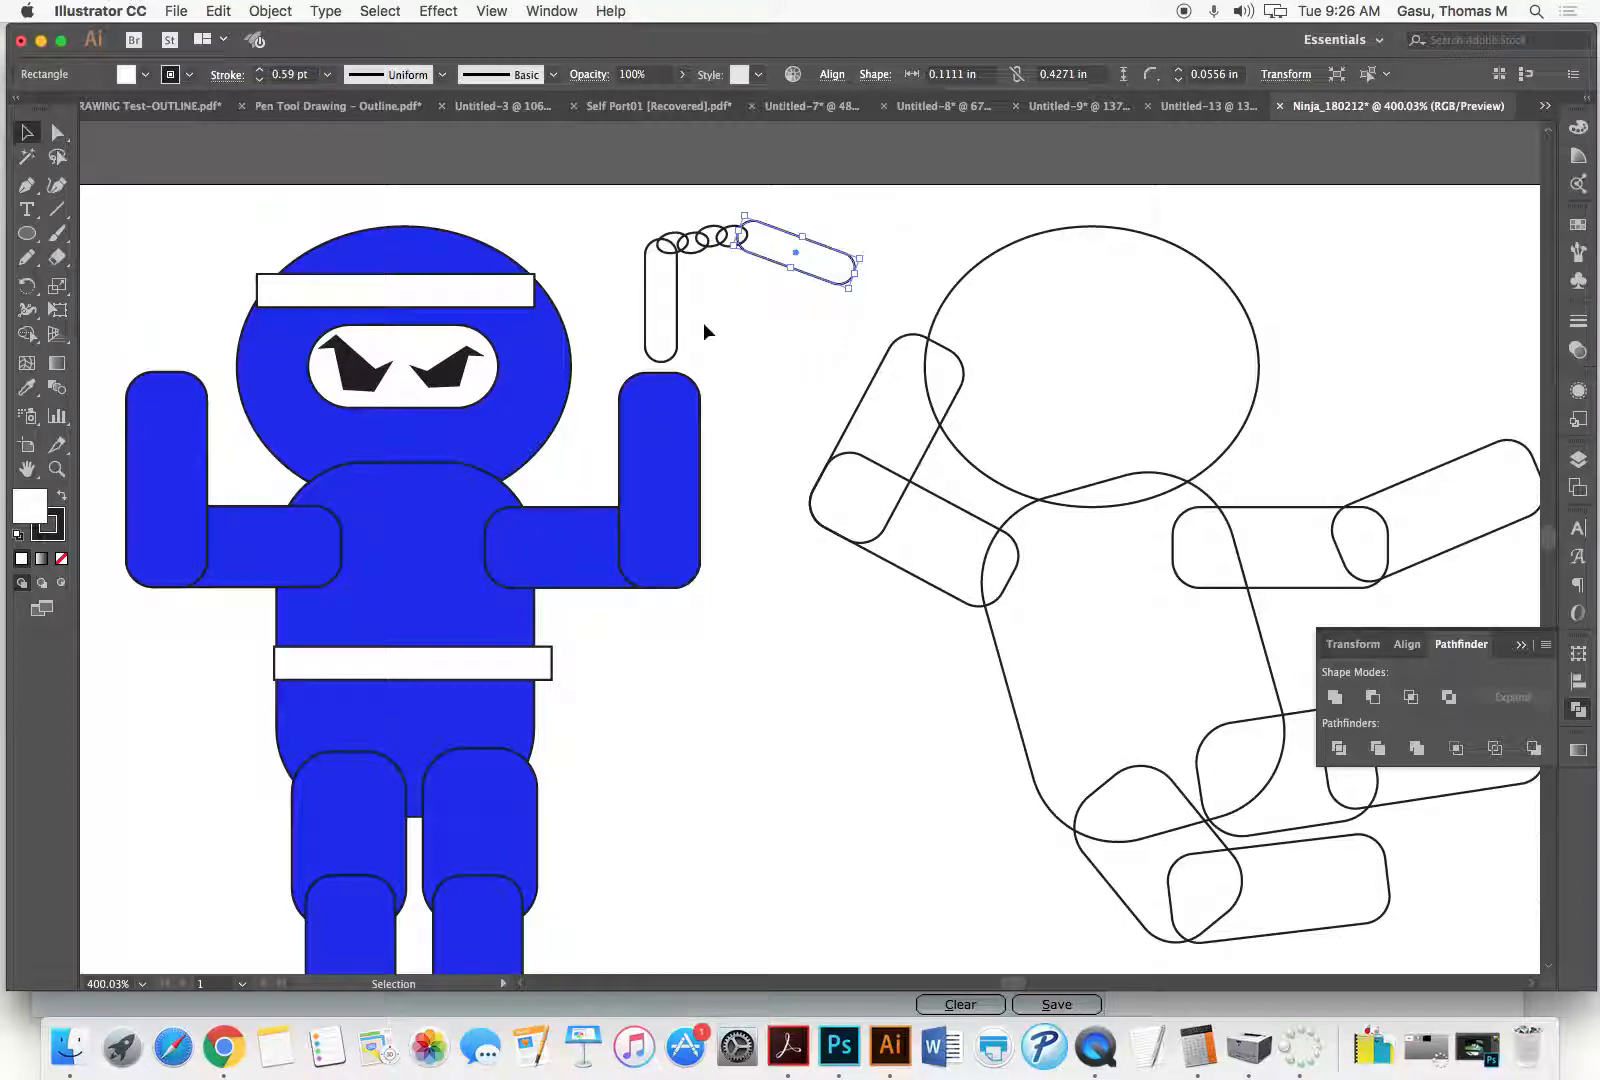
Step: Set the stroke weight of both handles and all the chain links to 1 pt
{"action": "left_click_drag", "start_coordinate": [659, 209], "coordinate": [789, 281]}
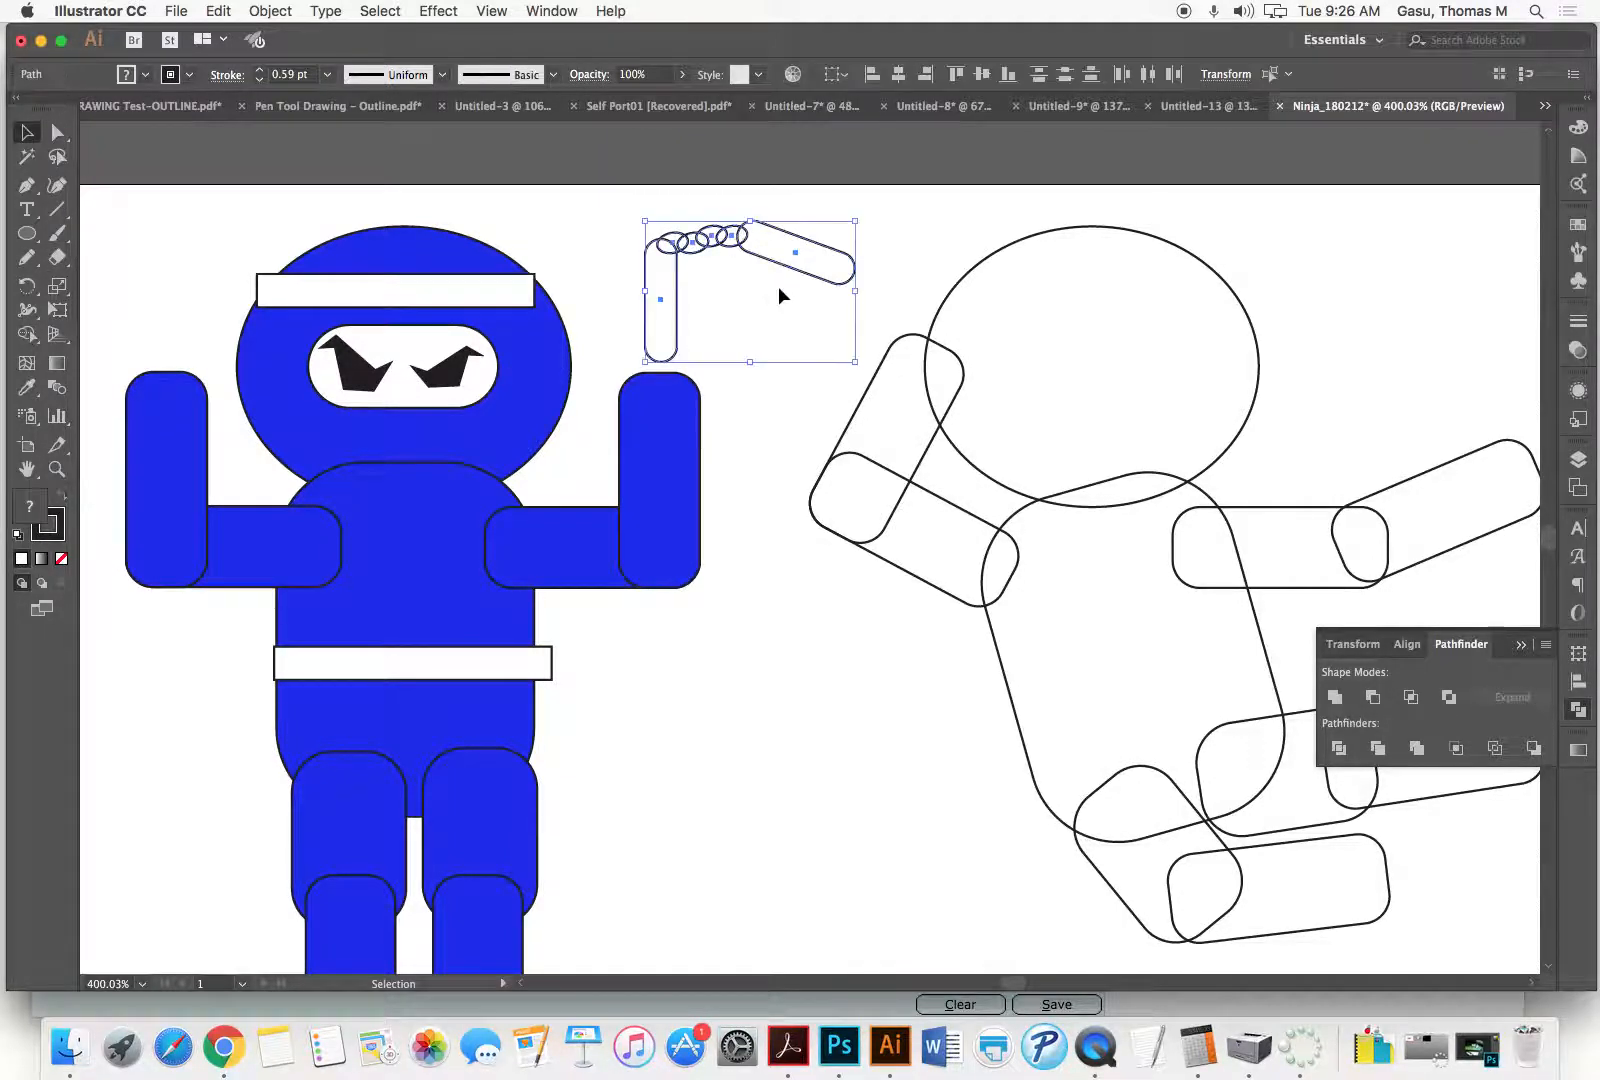
{"action": "left_click", "coordinate": [1578, 321]}
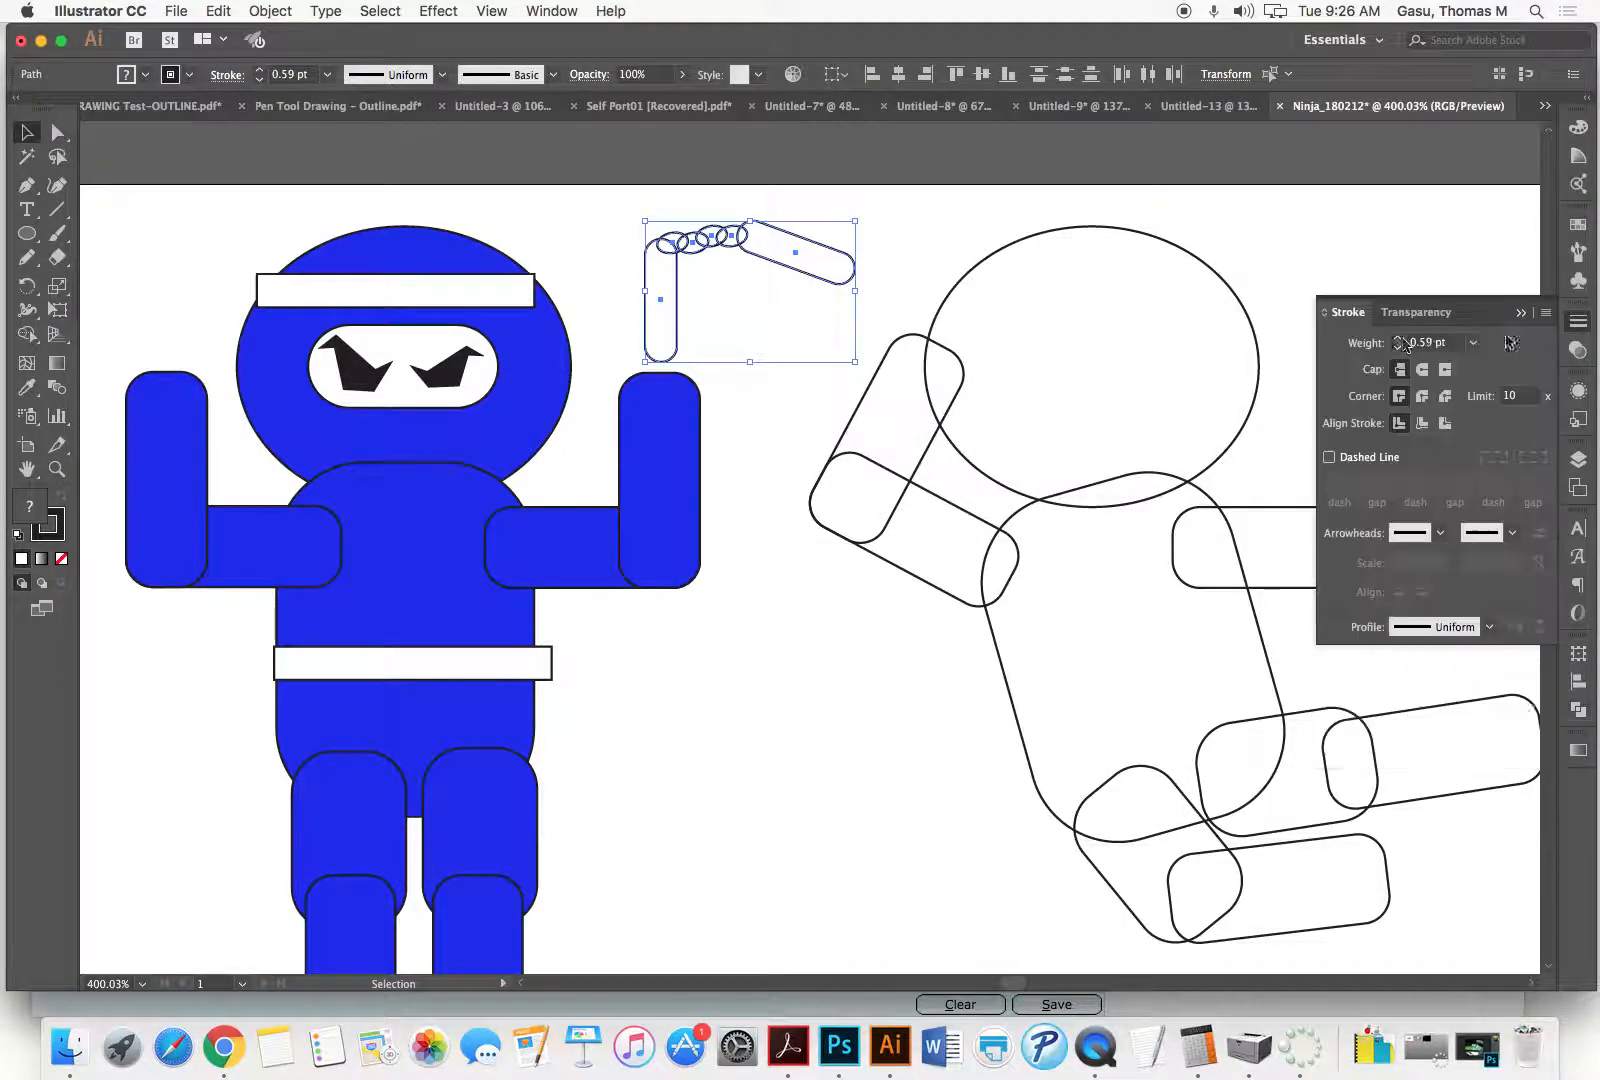
{"action": "left_click", "coordinate": [1397, 338]}
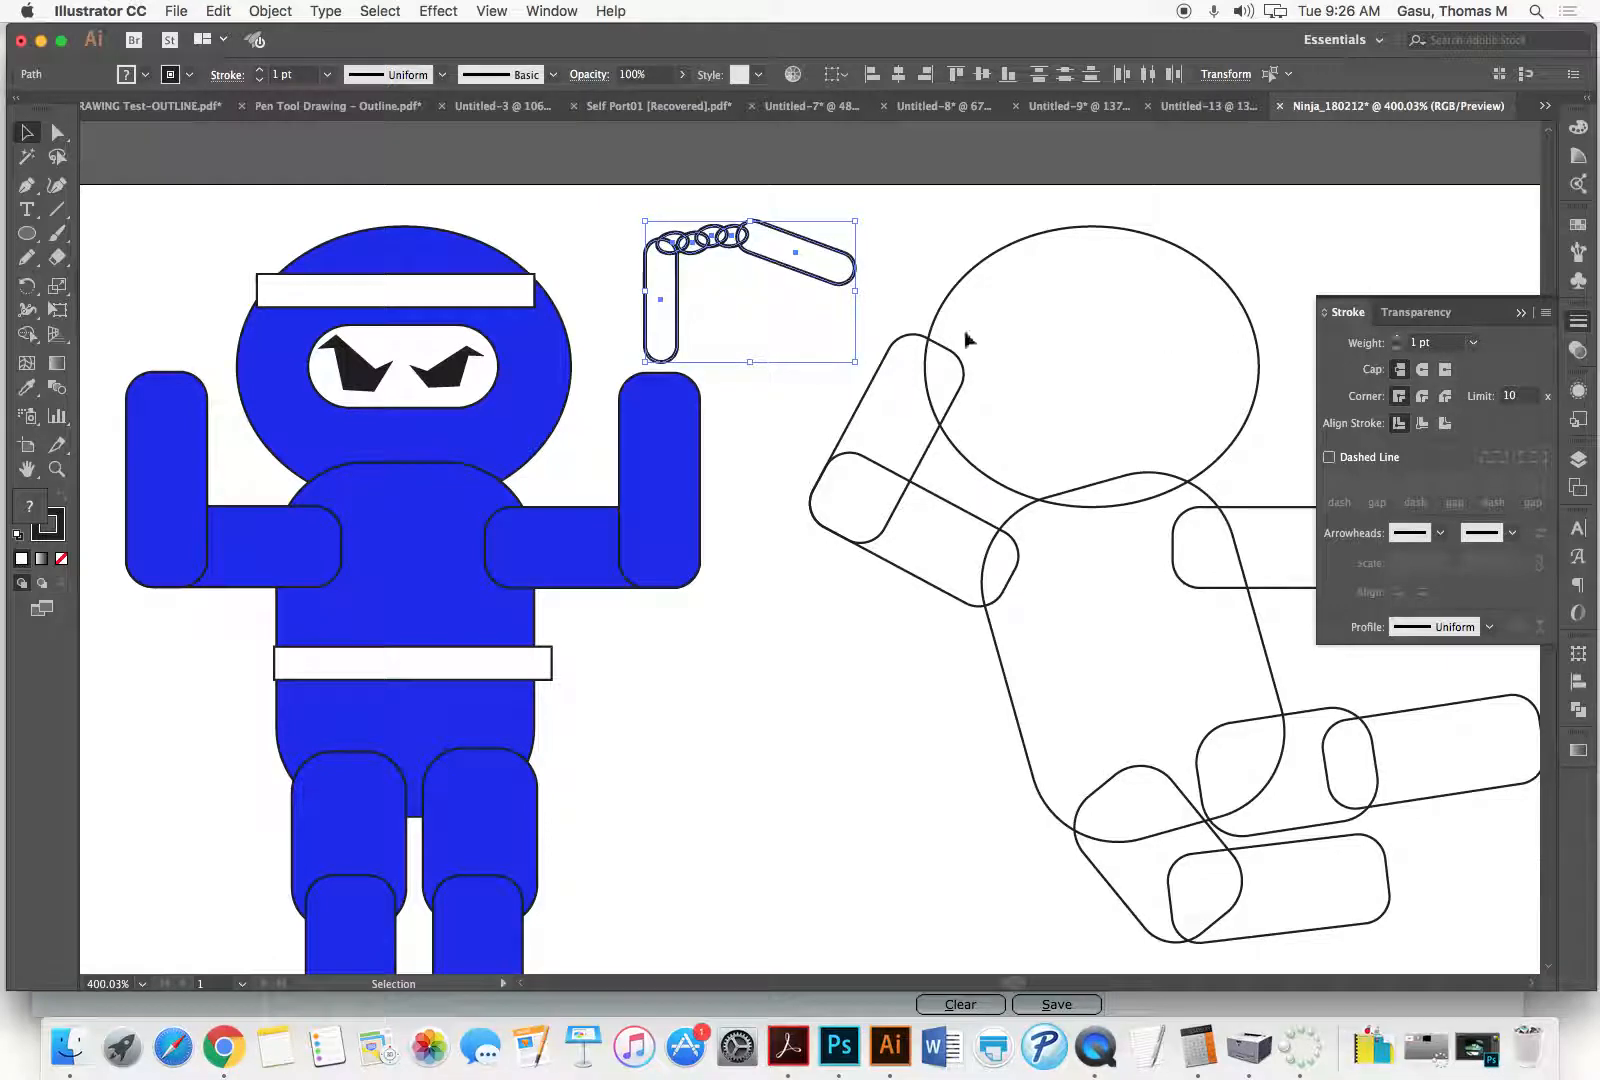
Step: Fill both handles of the nunchucks with the same medium brown swatch
{"action": "left_click", "coordinate": [853, 273]}
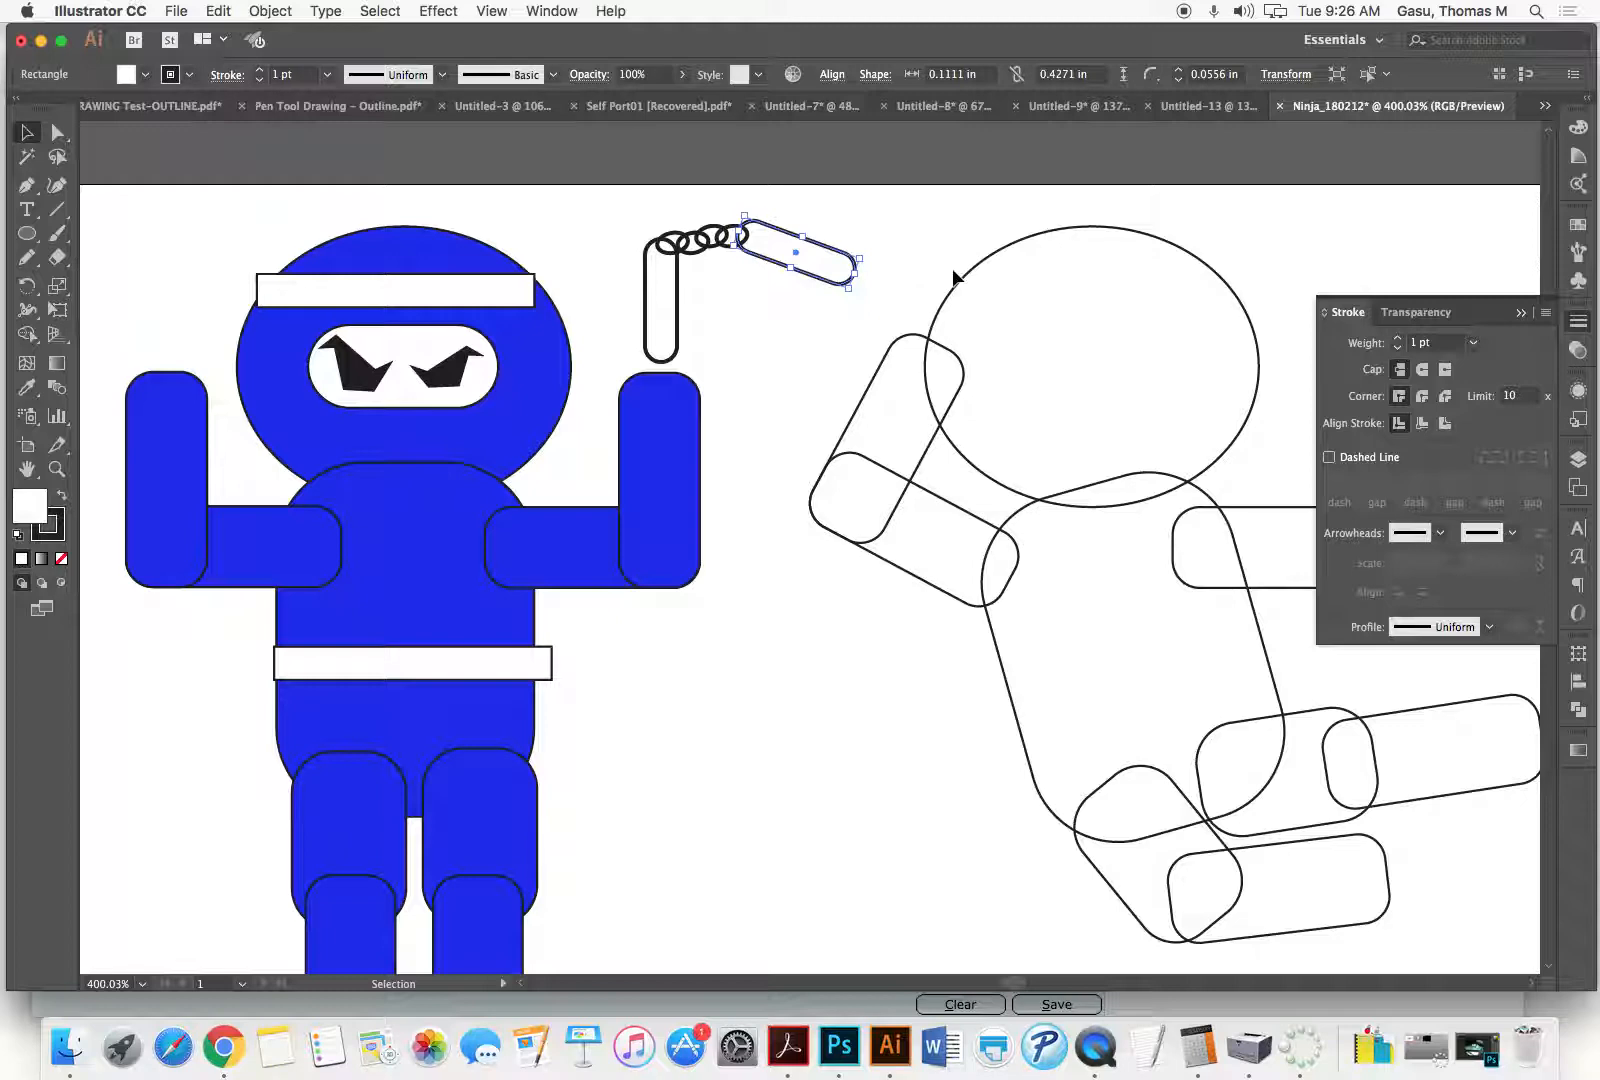
{"action": "left_click", "coordinate": [1578, 224]}
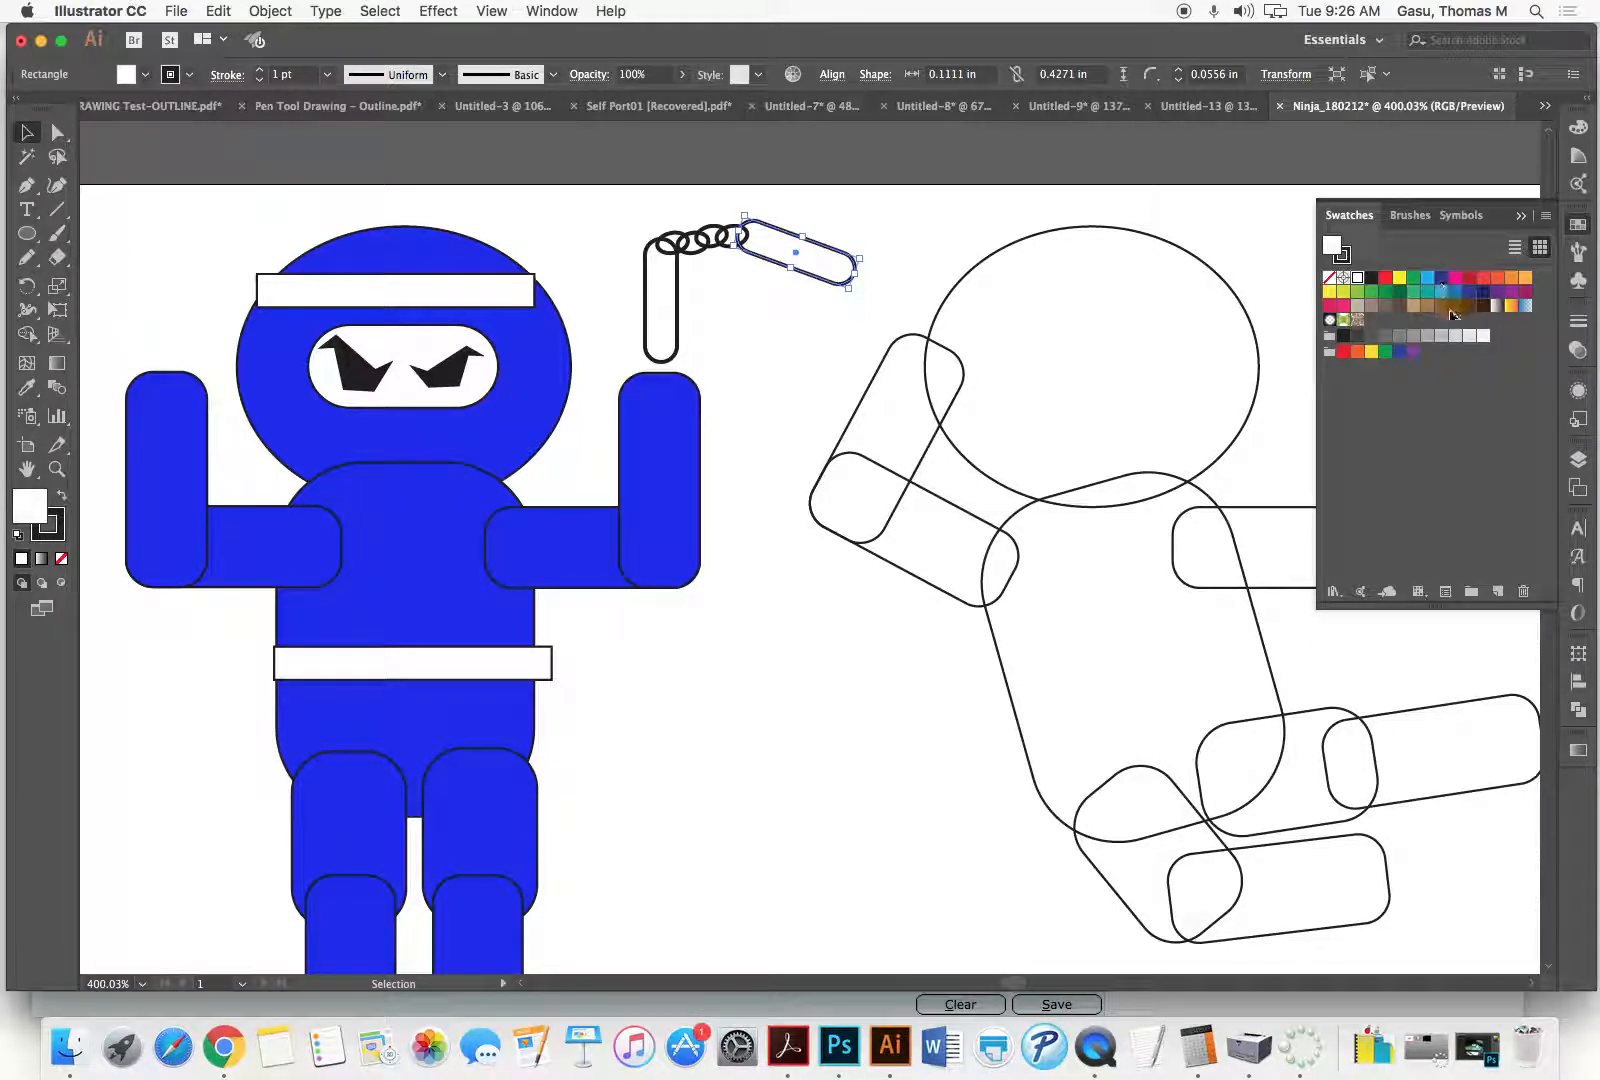
{"action": "left_click", "coordinate": [1440, 305]}
{"action": "left_click", "coordinate": [697, 342]}
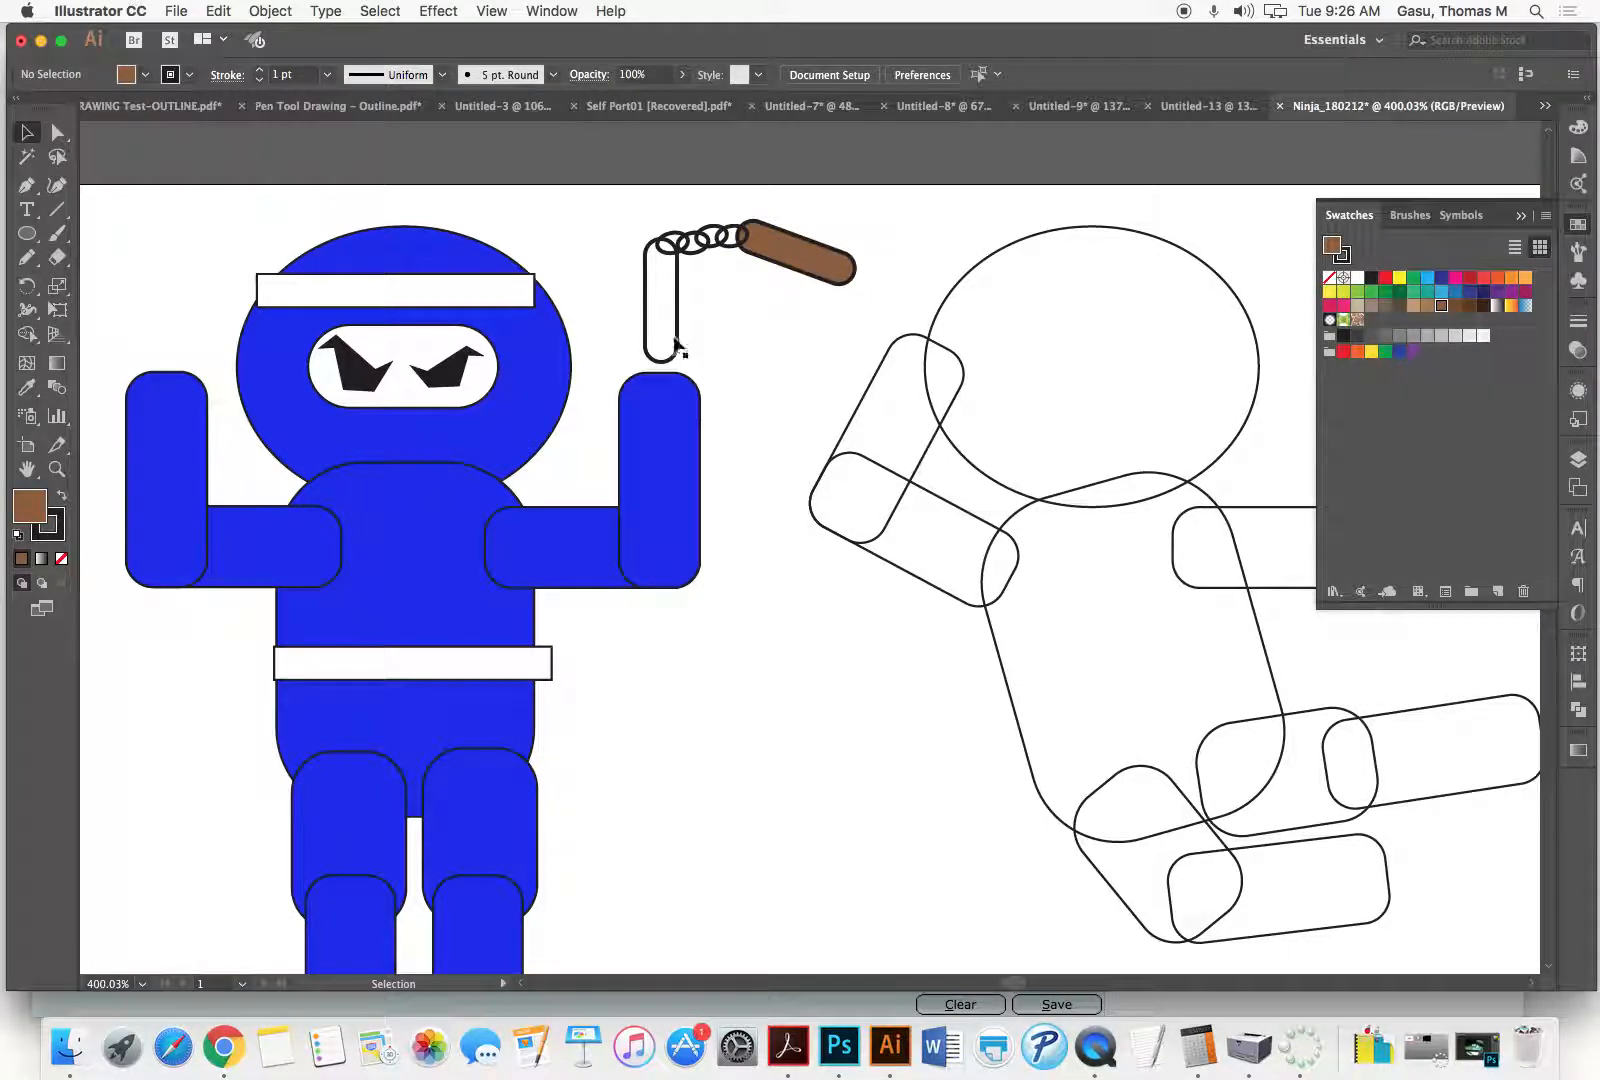
{"action": "left_click", "coordinate": [675, 341]}
{"action": "left_click", "coordinate": [1440, 305]}
{"action": "left_click", "coordinate": [802, 327]}
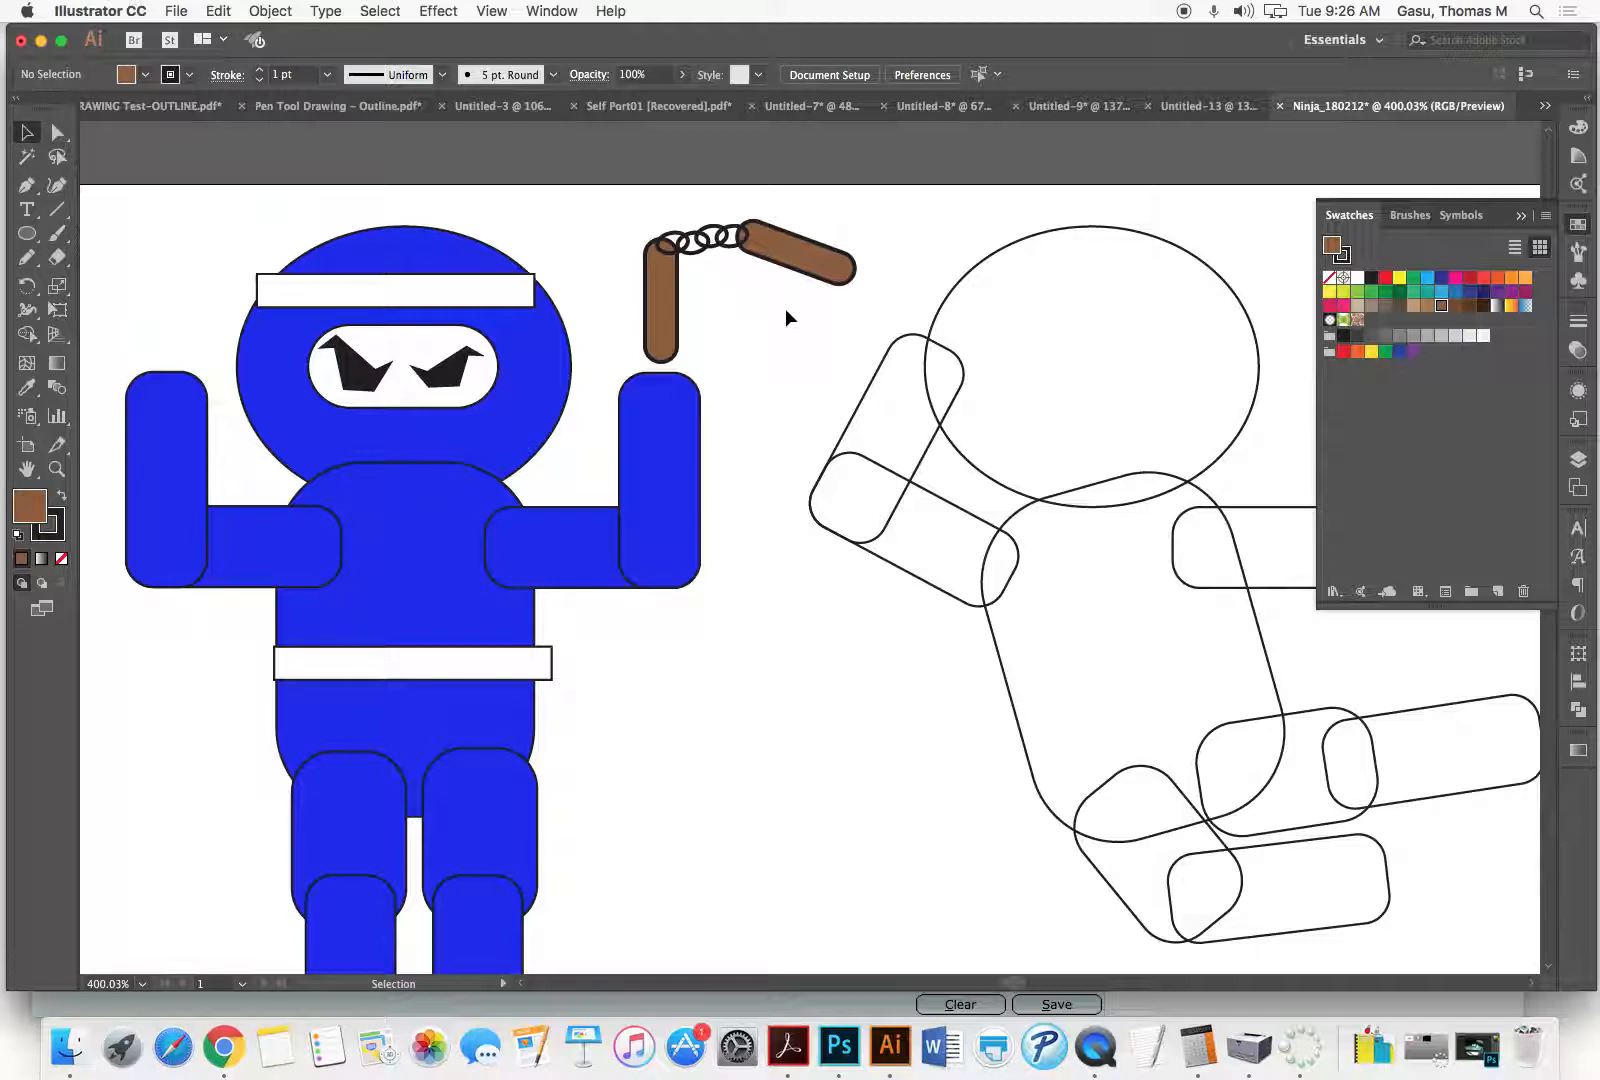
Step: Change the stroke colour of the chain links to dark grey 565253
{"action": "left_click", "coordinate": [704, 243]}
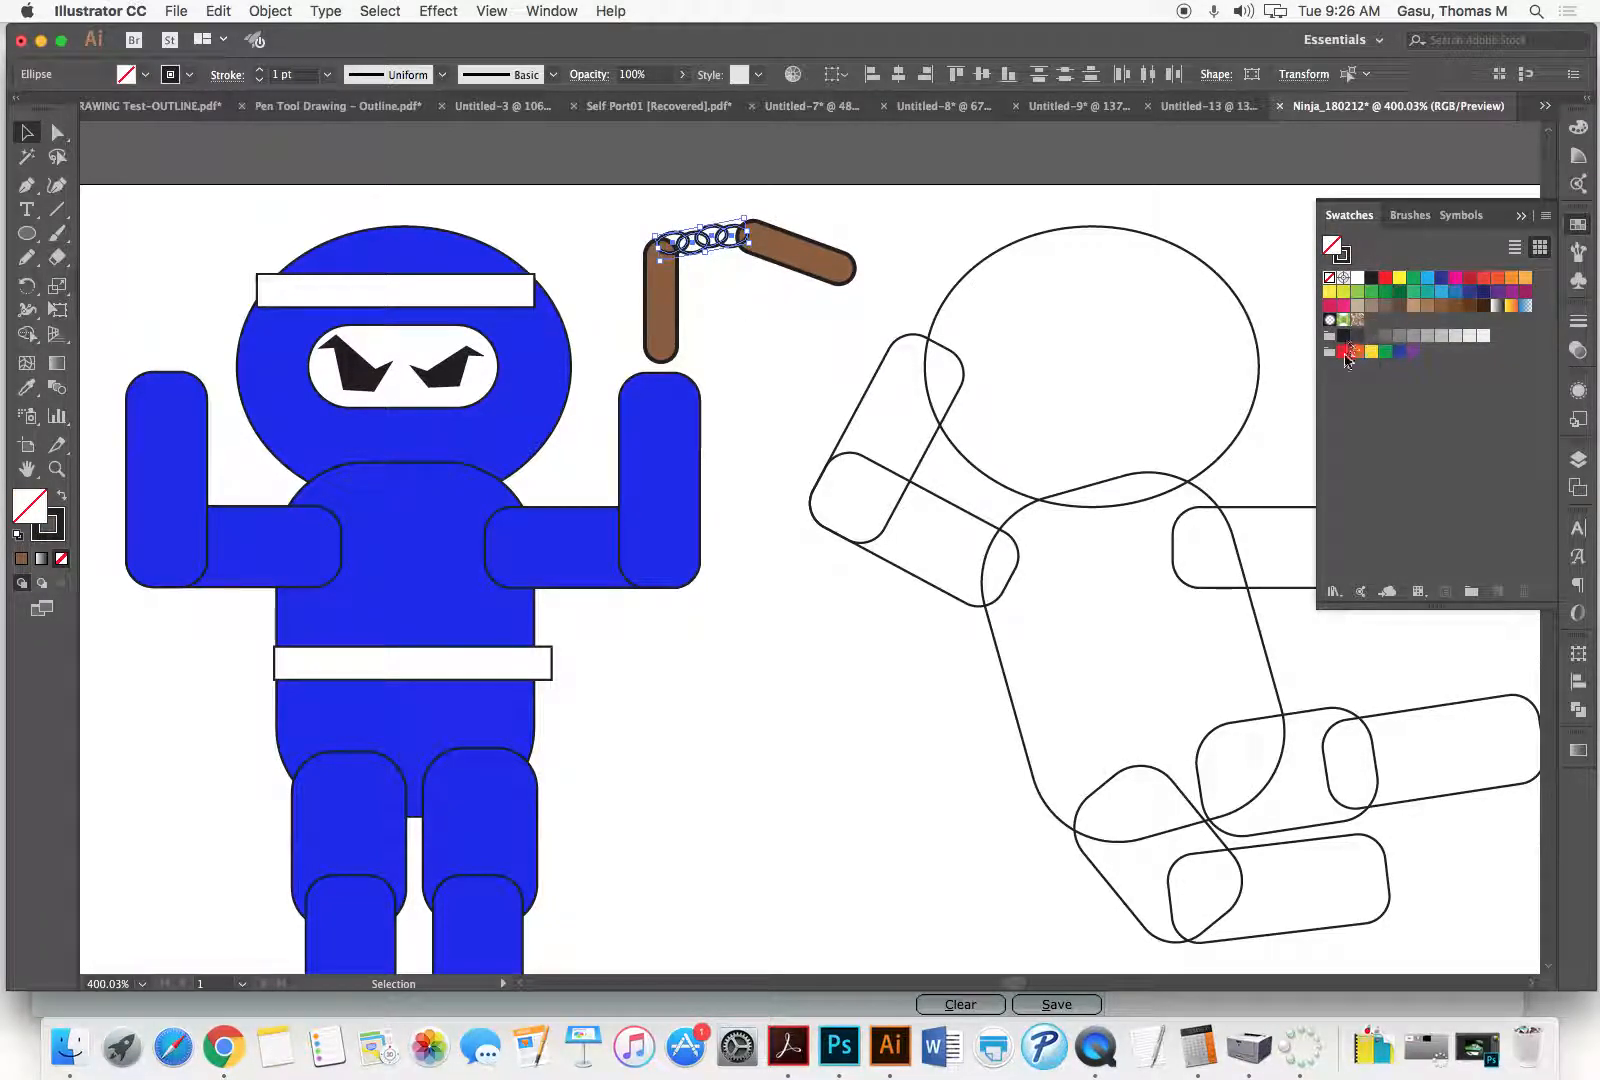
{"action": "double_click", "coordinate": [55, 530]}
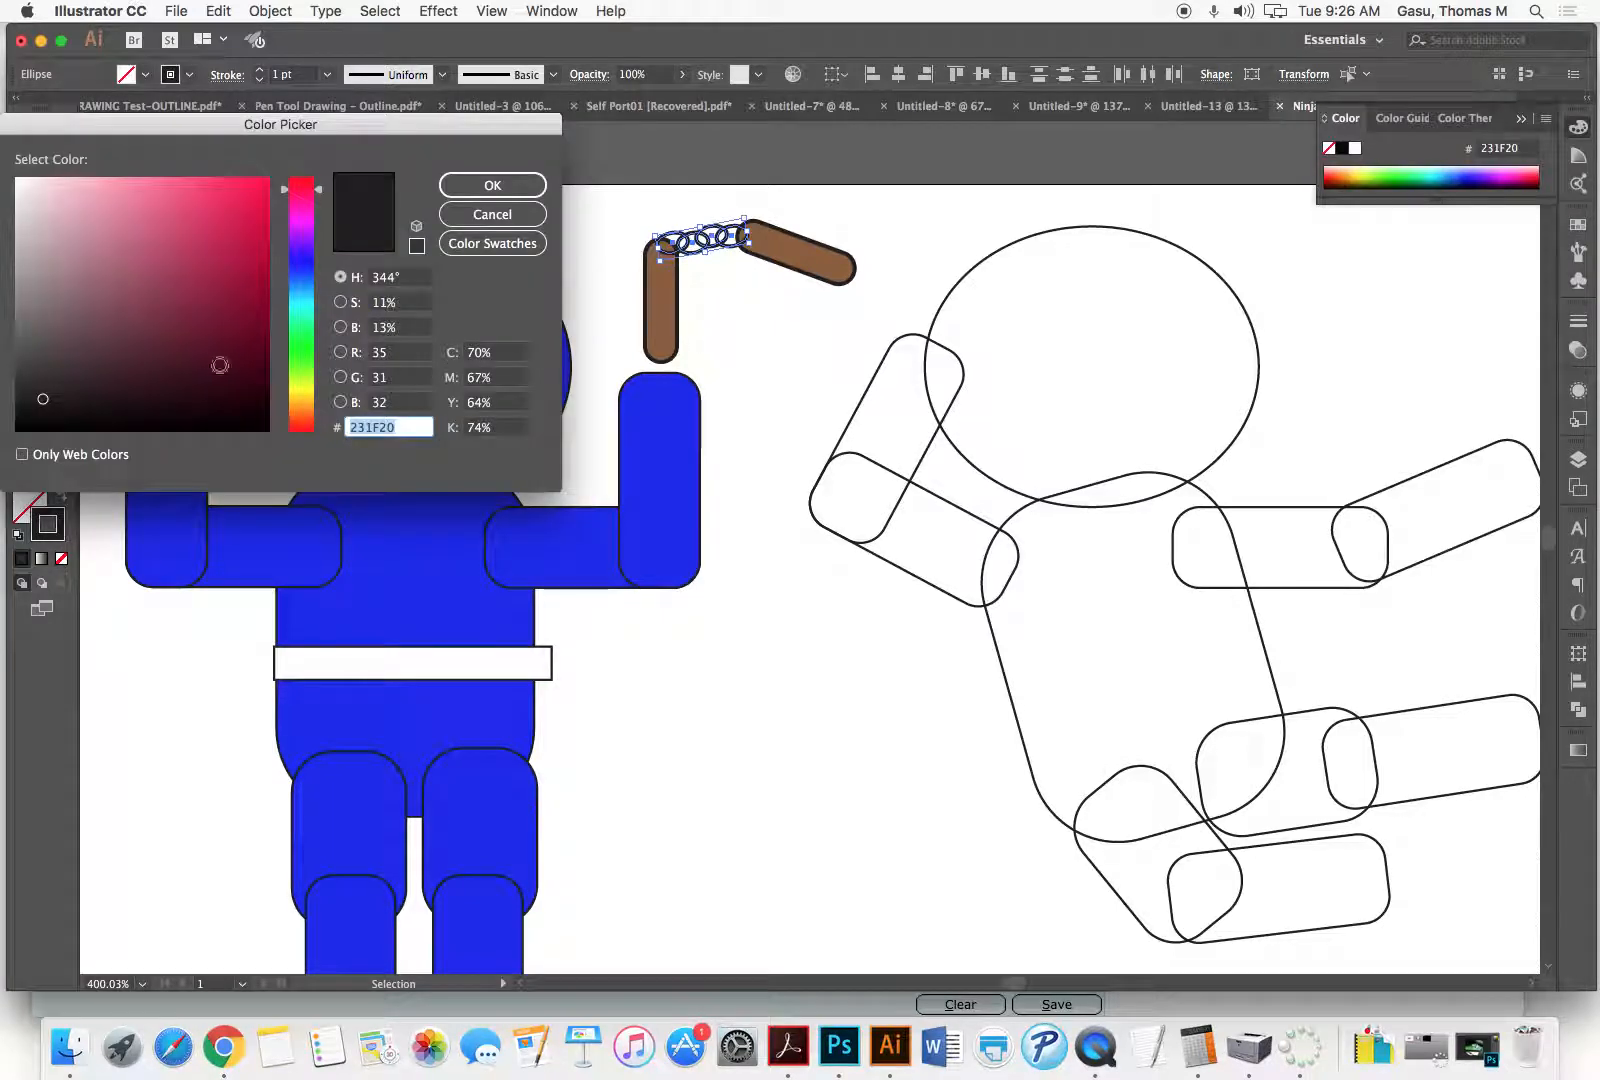
{"action": "left_click", "coordinate": [27, 346]}
{"action": "left_click", "coordinate": [492, 186]}
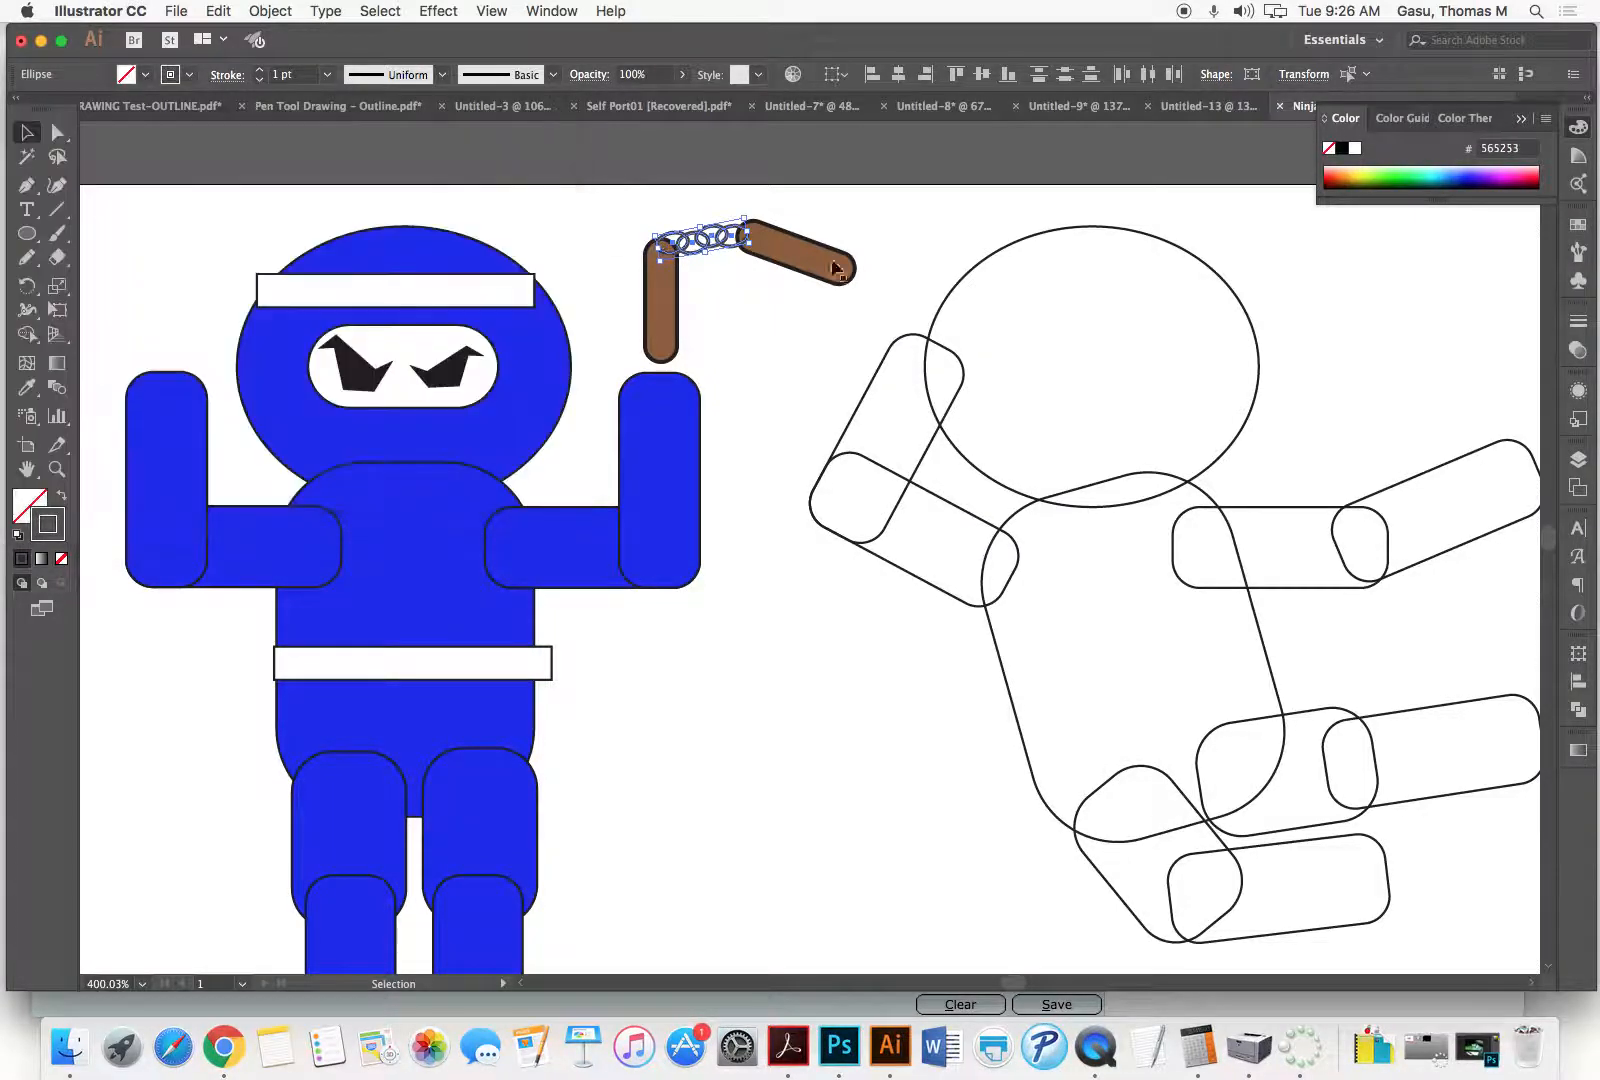
Step: Set the stroke weight of the chain links to 3 pt and deselect the nunchucks
{"action": "left_click", "coordinate": [1578, 320]}
{"action": "left_click", "coordinate": [1397, 337]}
{"action": "left_click", "coordinate": [1397, 337]}
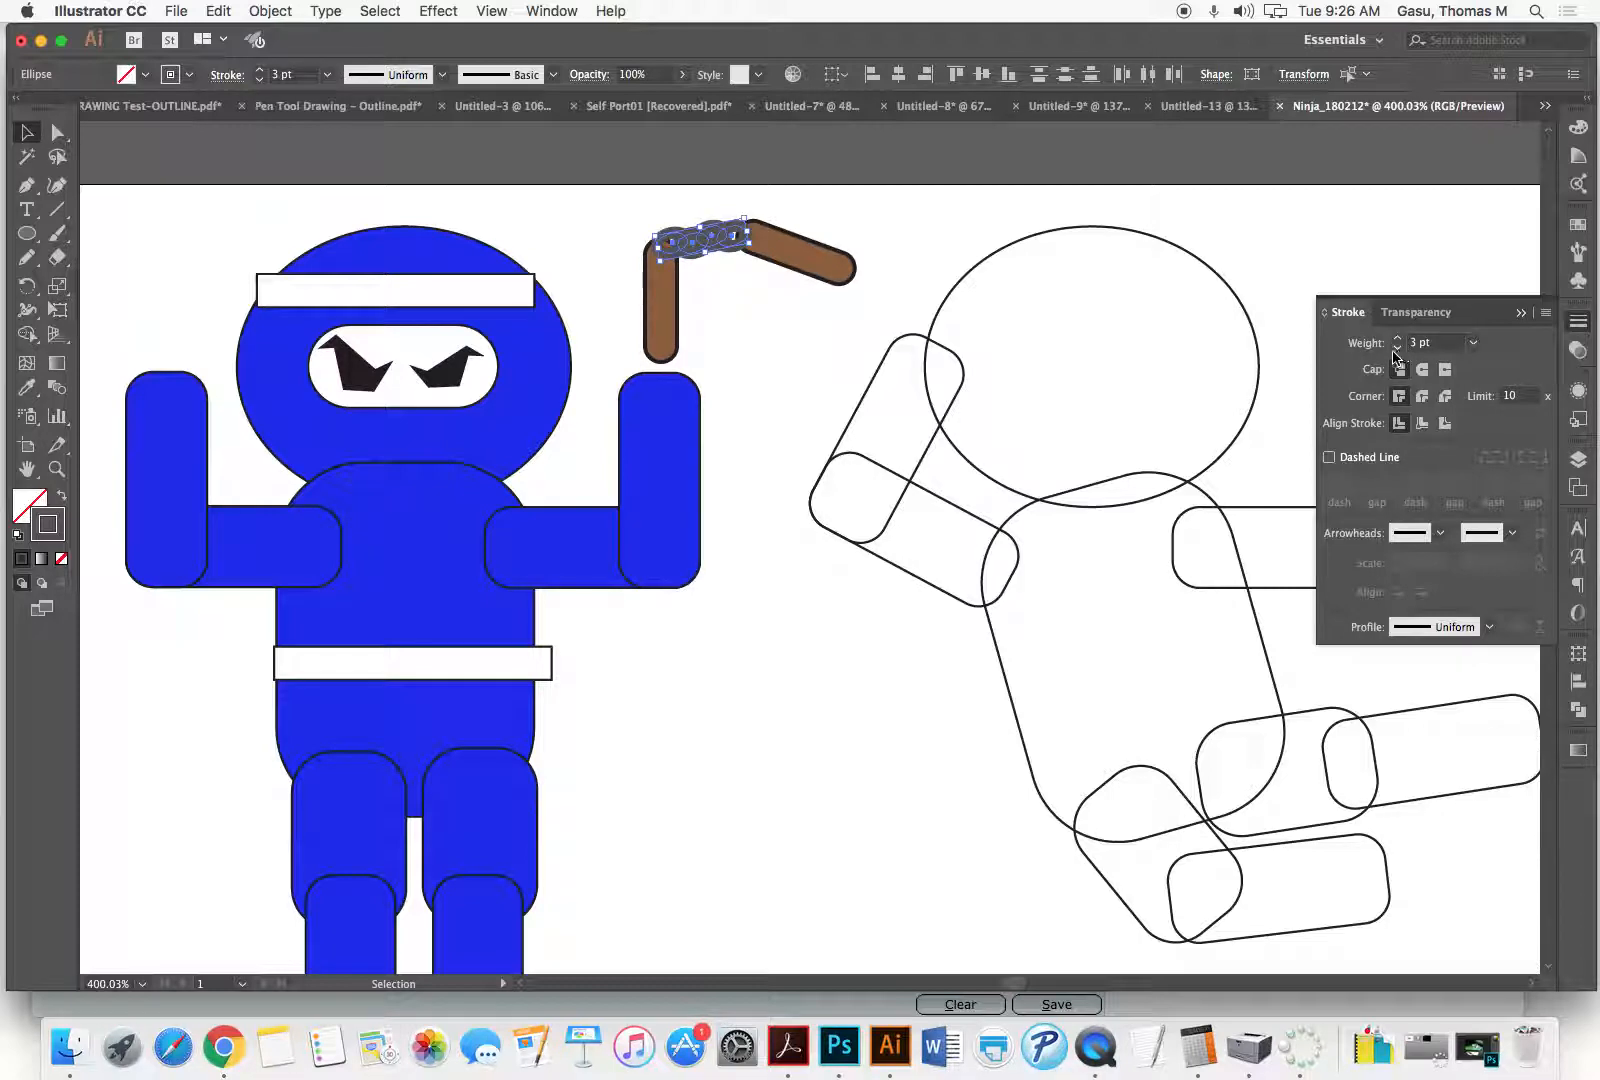
{"action": "left_click", "coordinate": [1396, 349]}
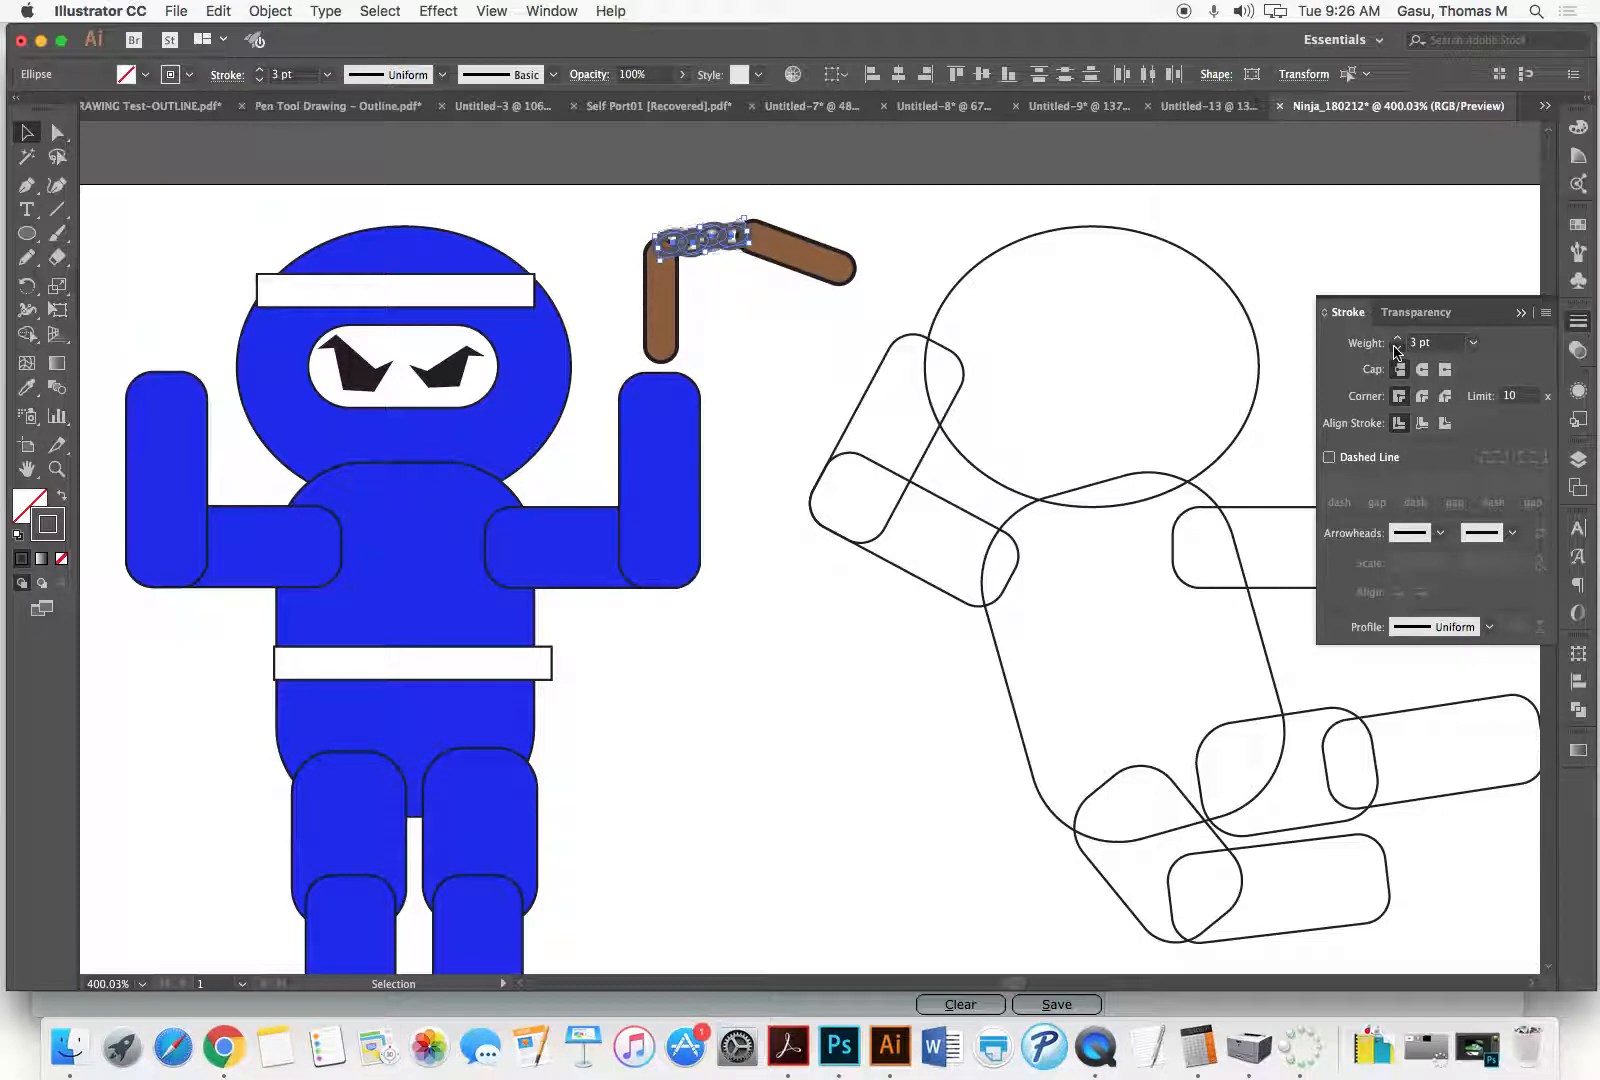
{"action": "left_click", "coordinate": [905, 238]}
{"action": "left_click", "coordinate": [842, 270]}
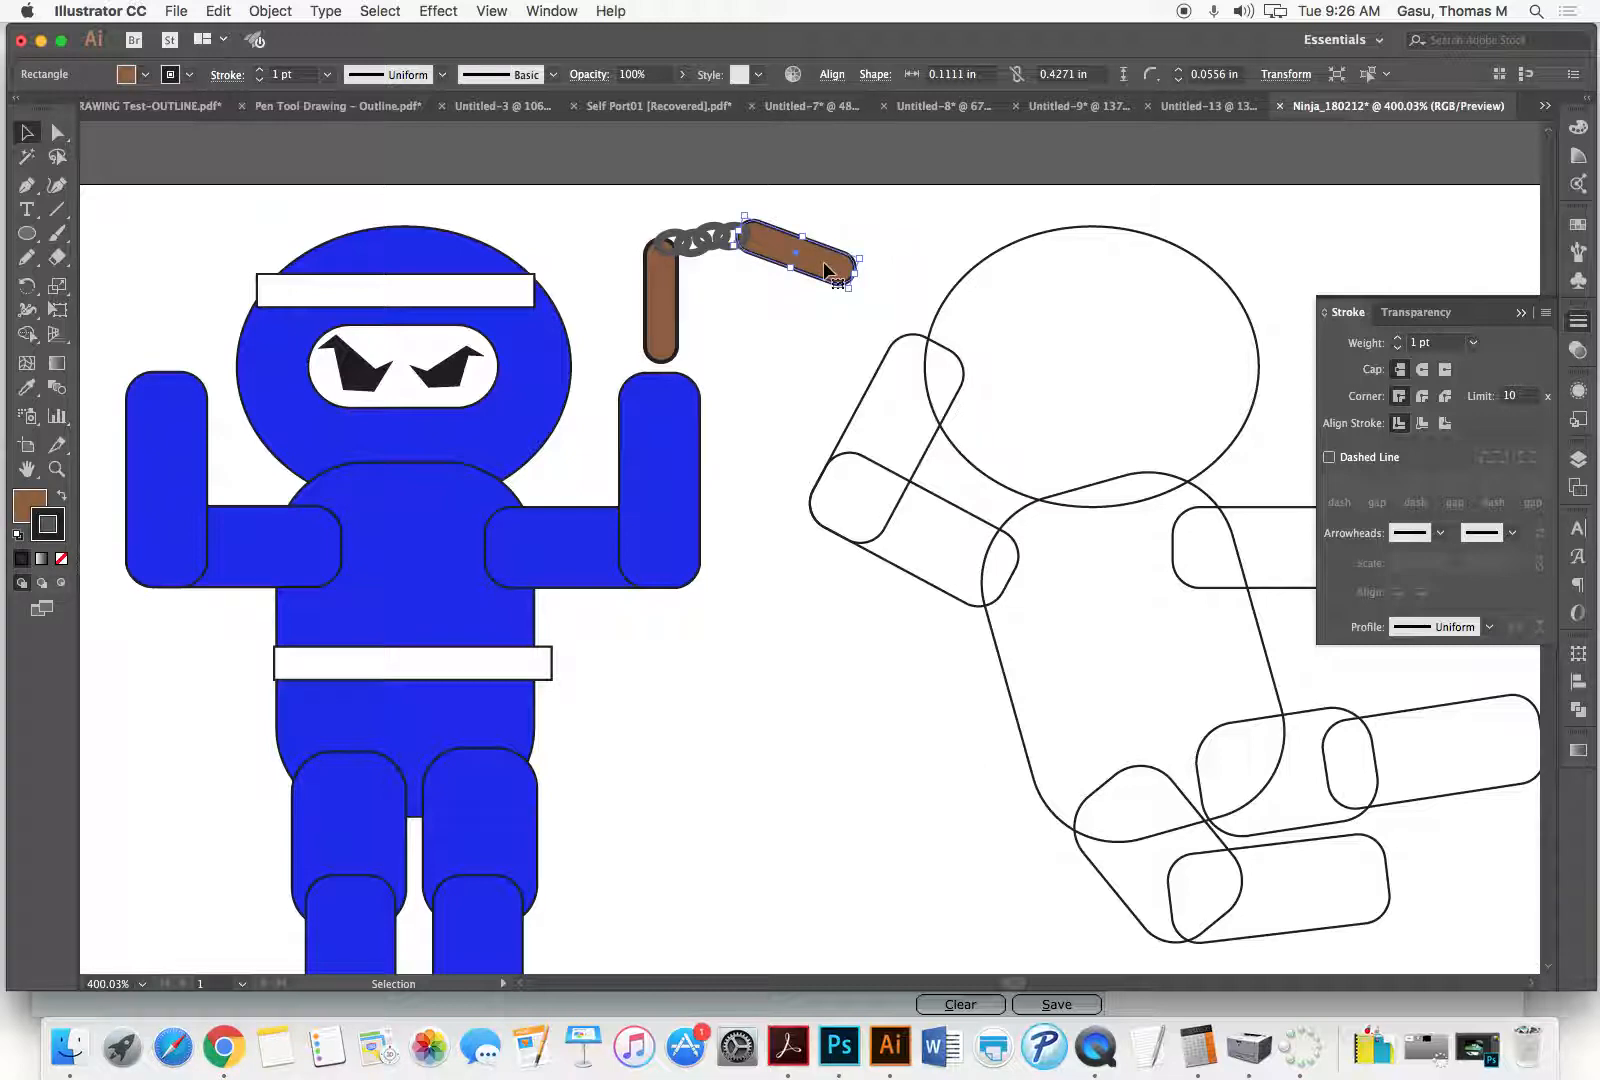
{"action": "left_click", "coordinate": [500, 192]}
Step: Stretch the headband slightly so its right-side end reaches the edge of the first figure's head
{"action": "left_click", "coordinate": [503, 285]}
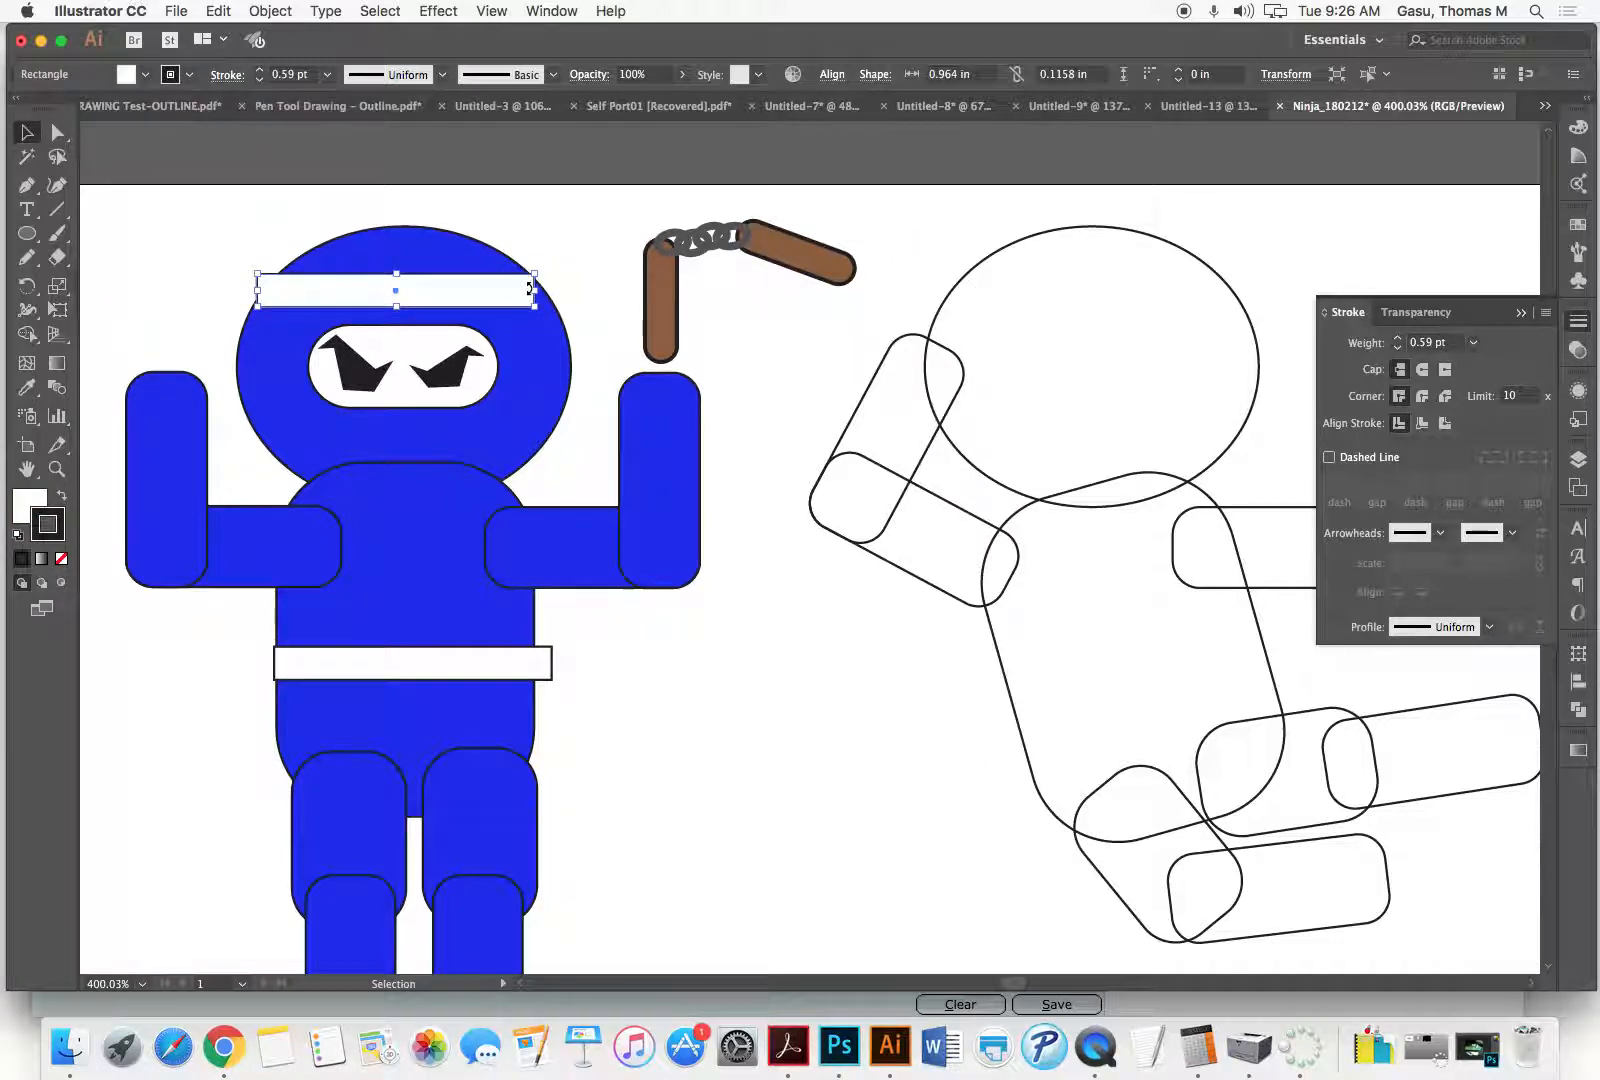
{"action": "left_click_drag", "start_coordinate": [535, 291], "coordinate": [550, 291]}
{"action": "left_click", "coordinate": [508, 214]}
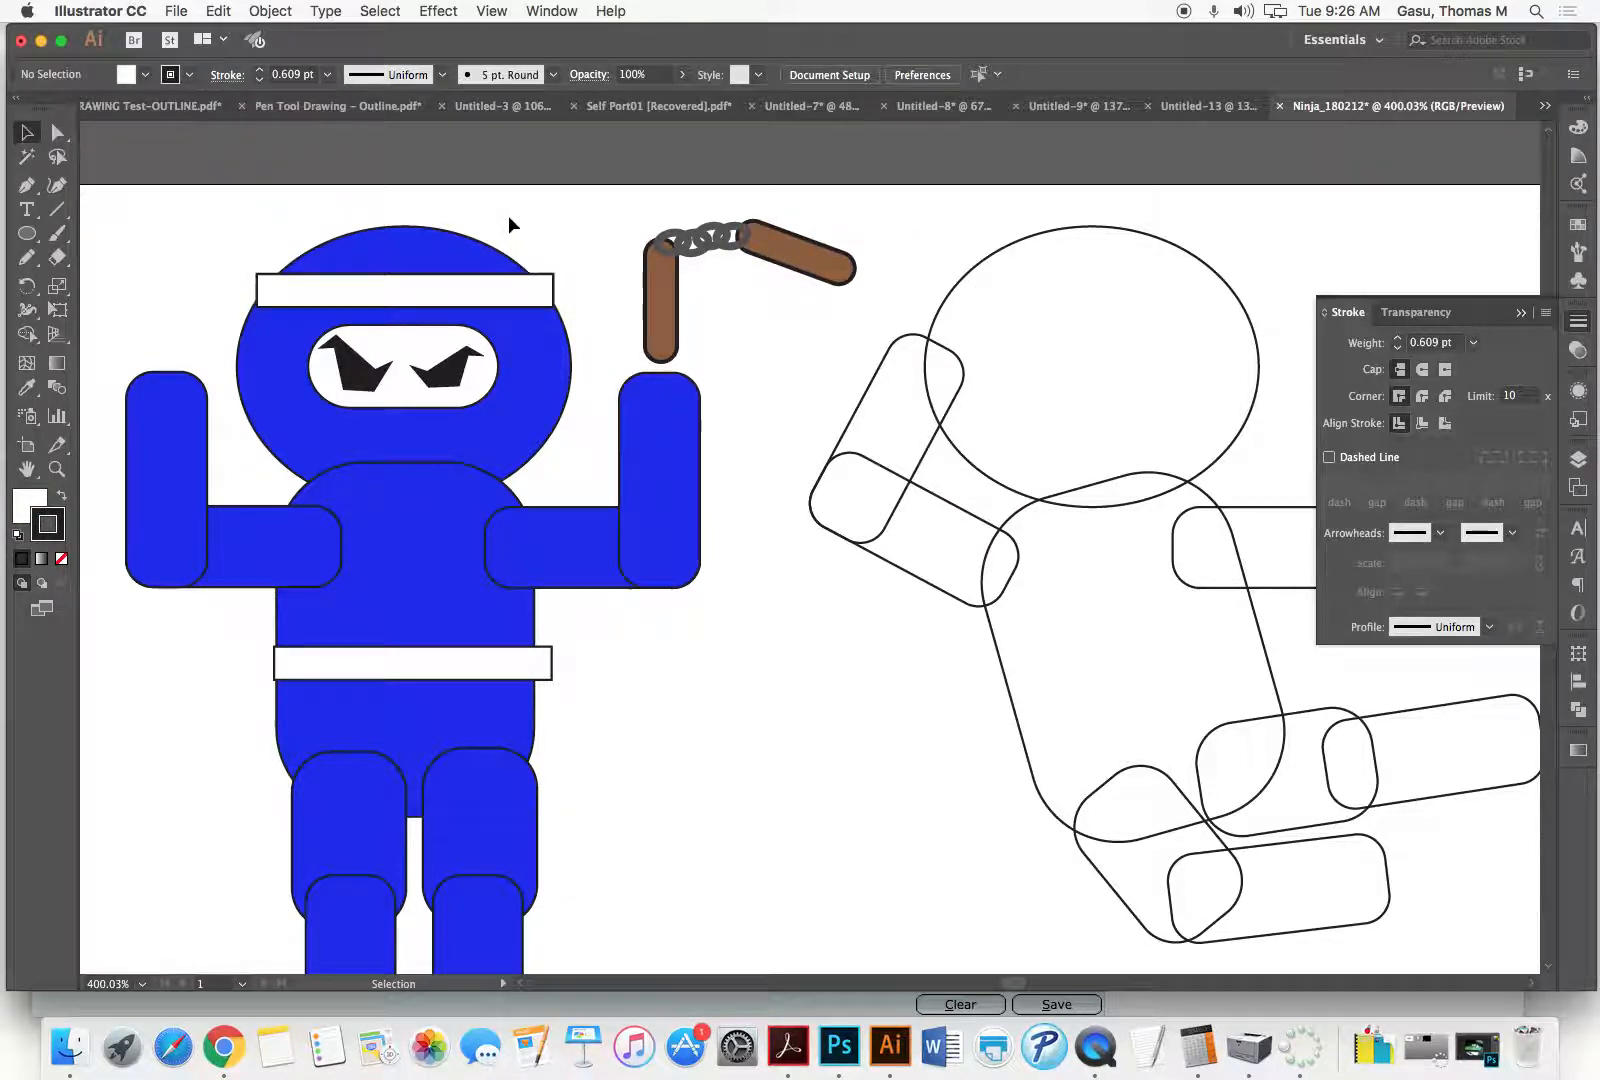
Step: Draw a rounded rectangle eye opening about 0.68 by 0.27 in on the second figure's head and shift it slightly downward
{"action": "key", "text": "super+0"}
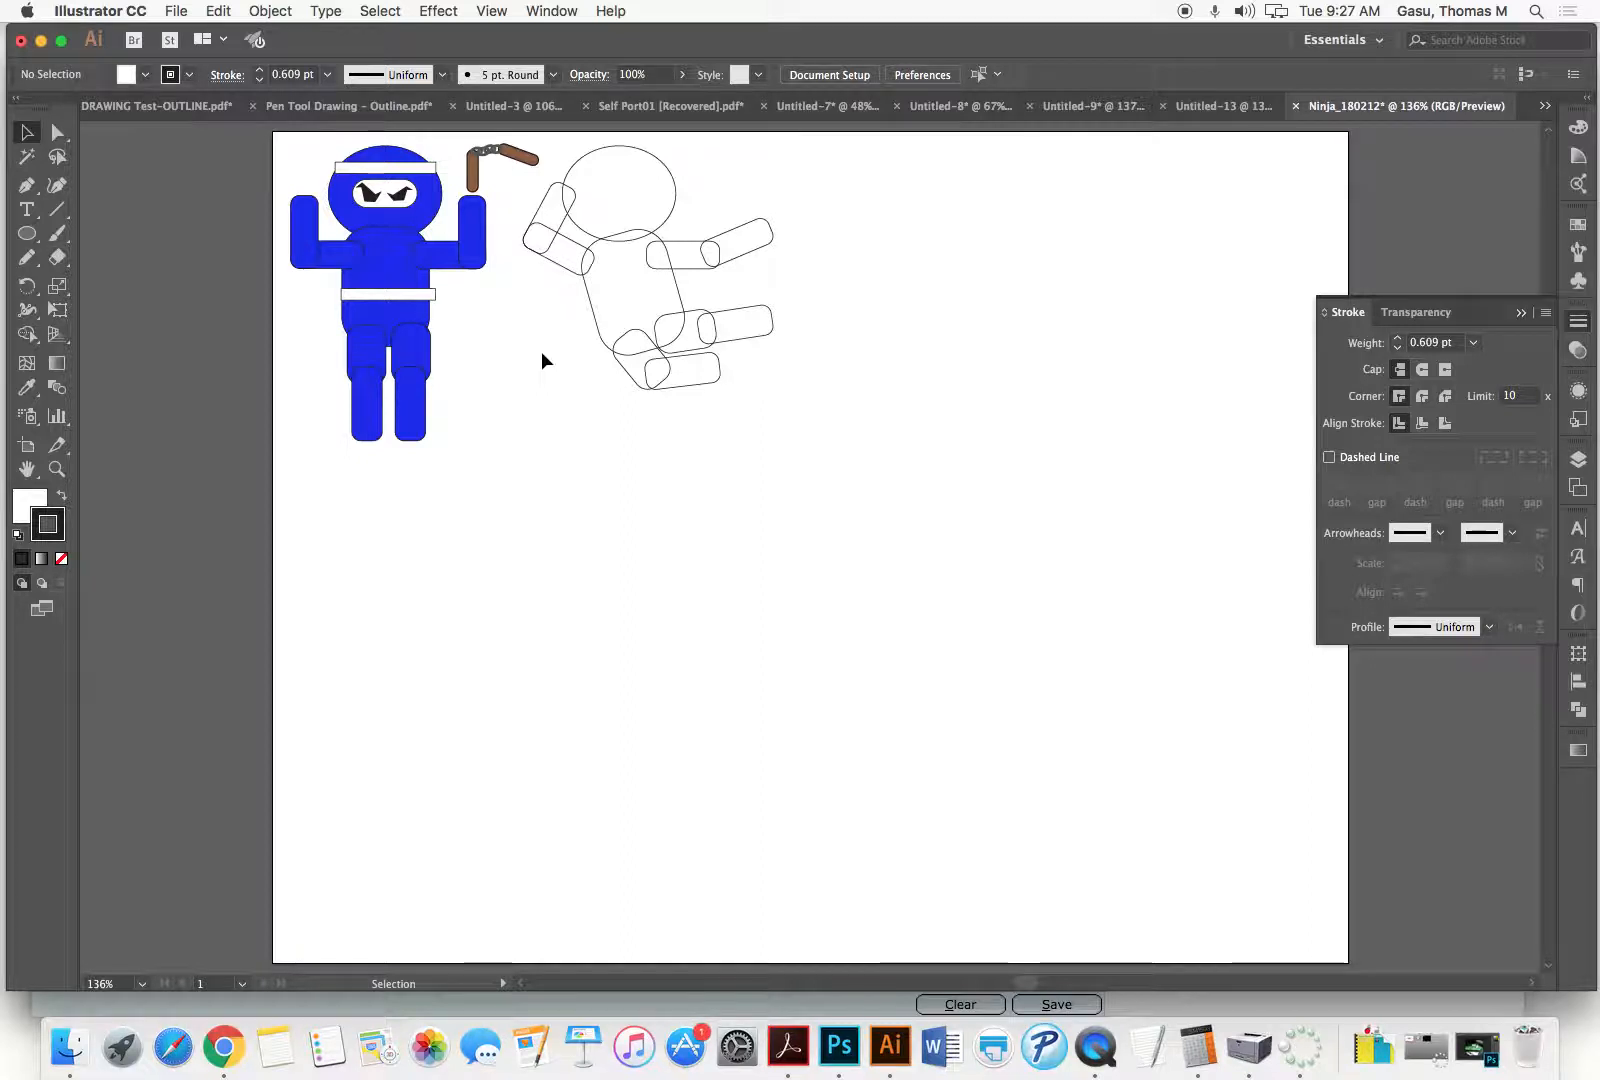
{"action": "key", "text": "super+space"}
{"action": "left_click_drag", "start_coordinate": [520, 143], "coordinate": [807, 413]}
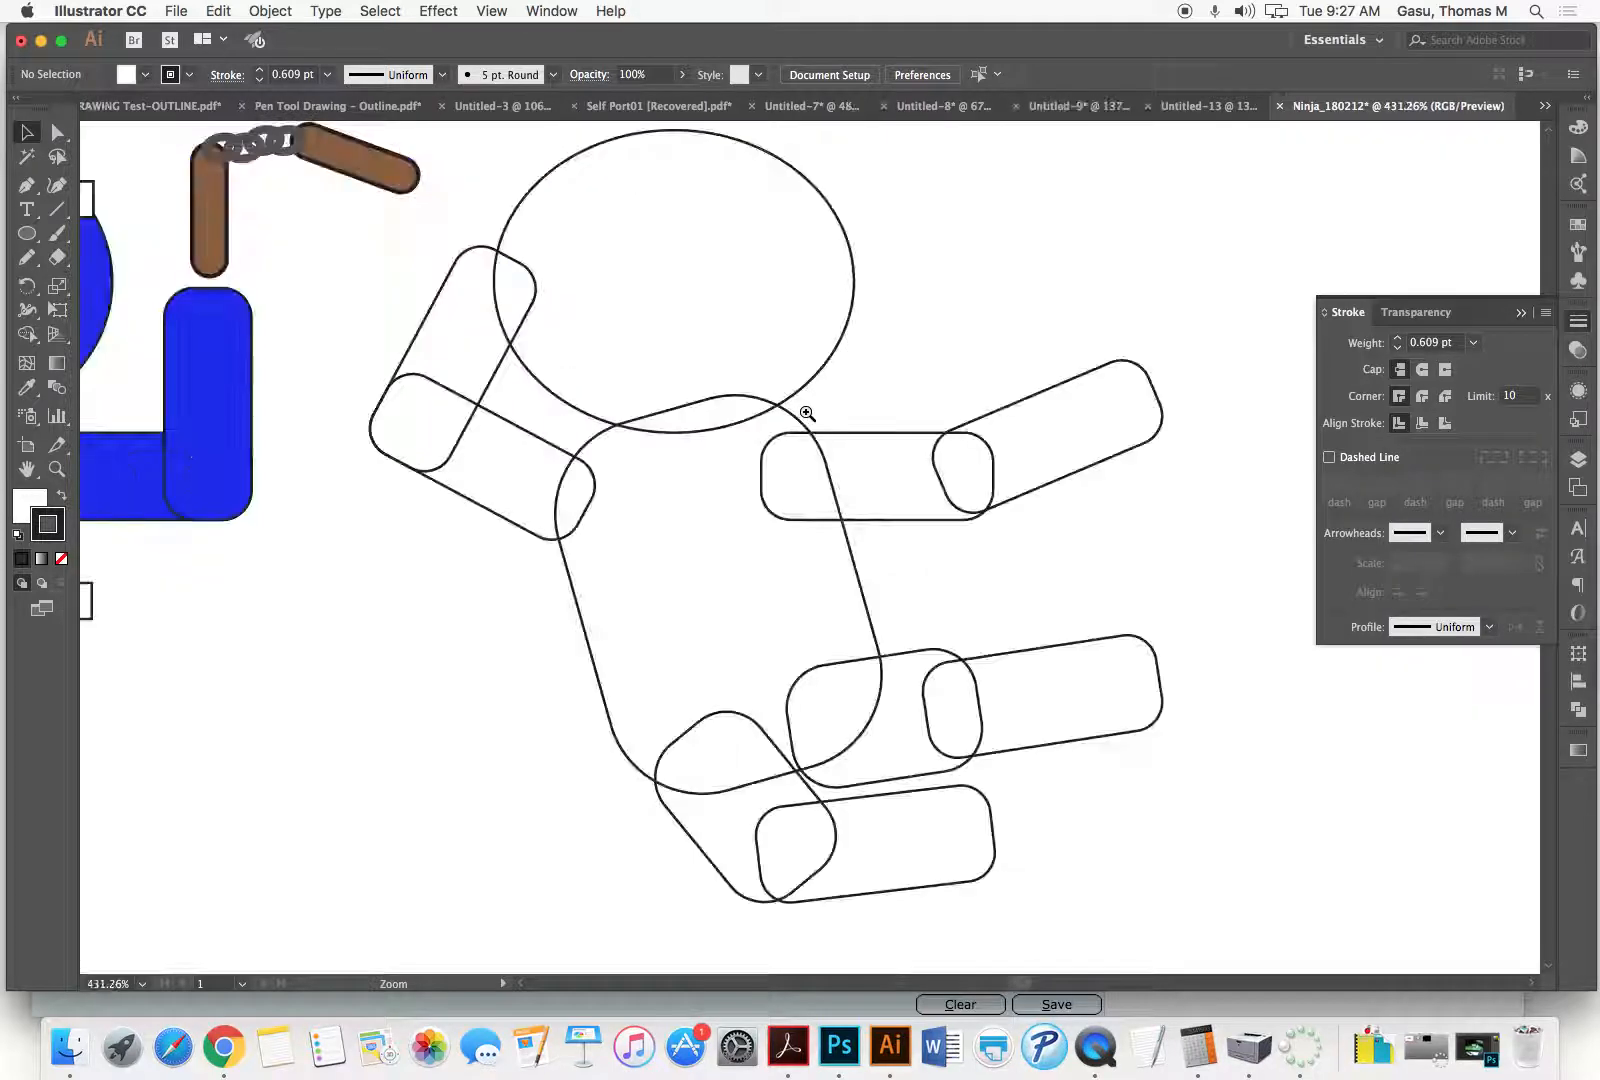
{"action": "left_click", "coordinate": [27, 233]}
{"action": "left_click", "coordinate": [130, 257]}
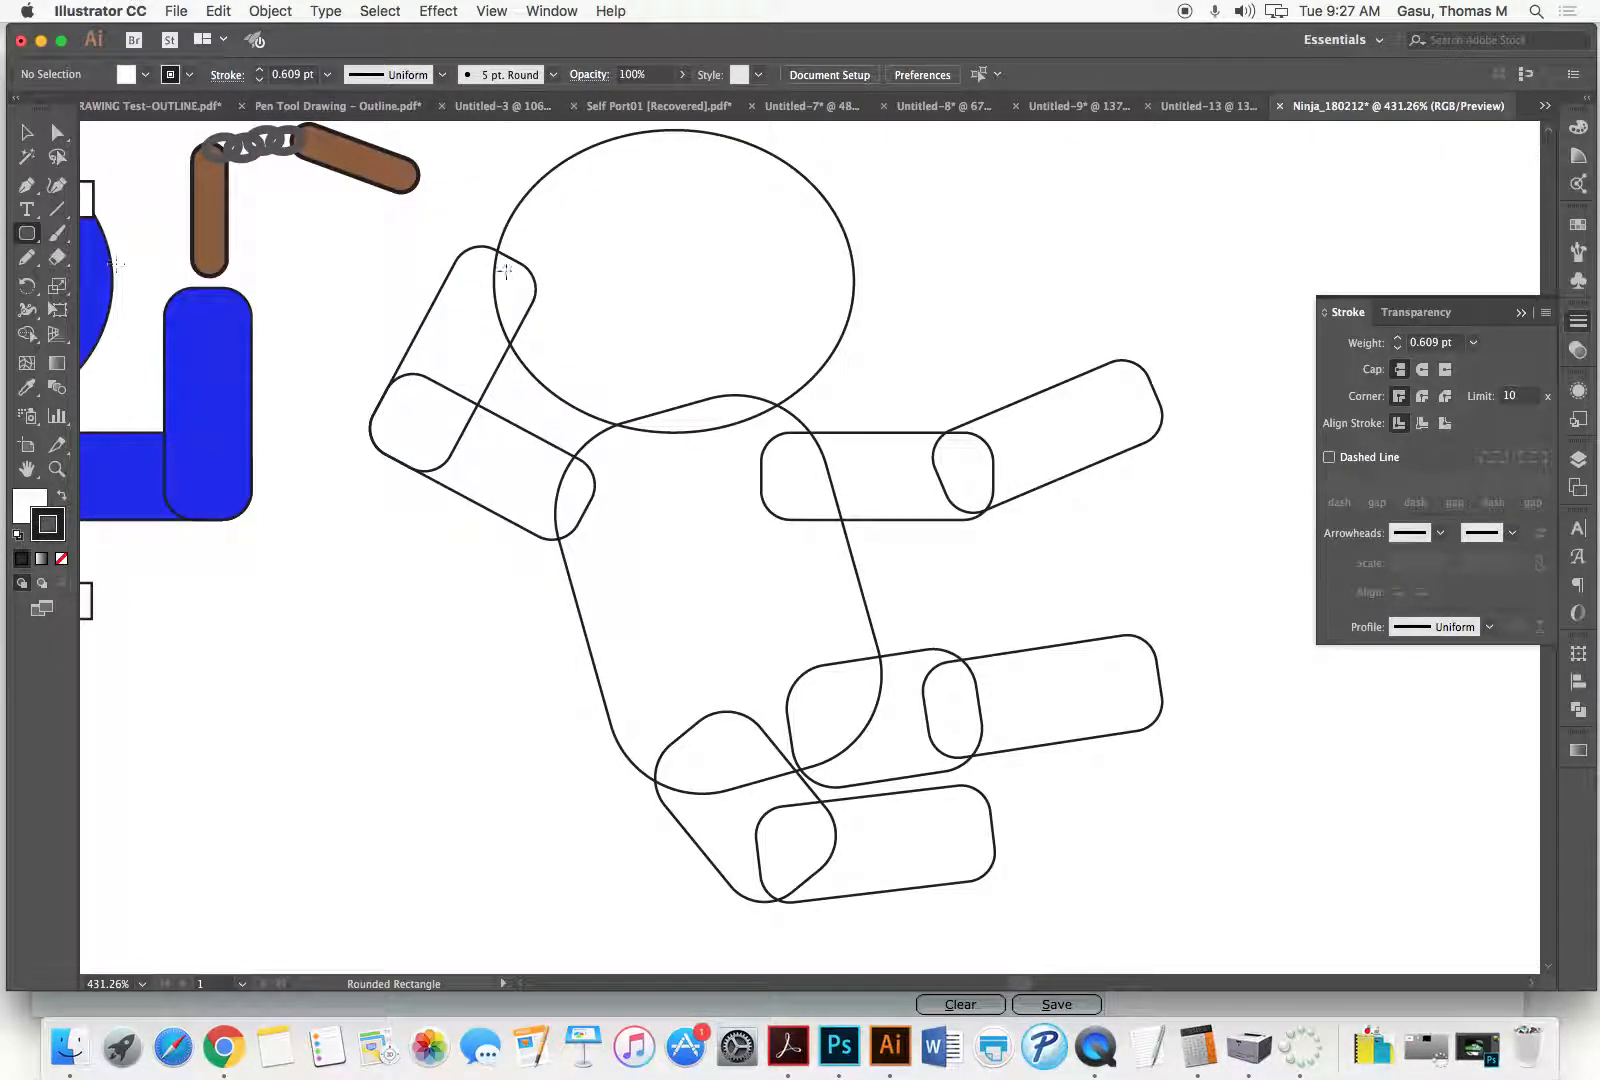
{"action": "left_click_drag", "start_coordinate": [610, 206], "coordinate": [819, 290]}
{"action": "left_click", "coordinate": [27, 134]}
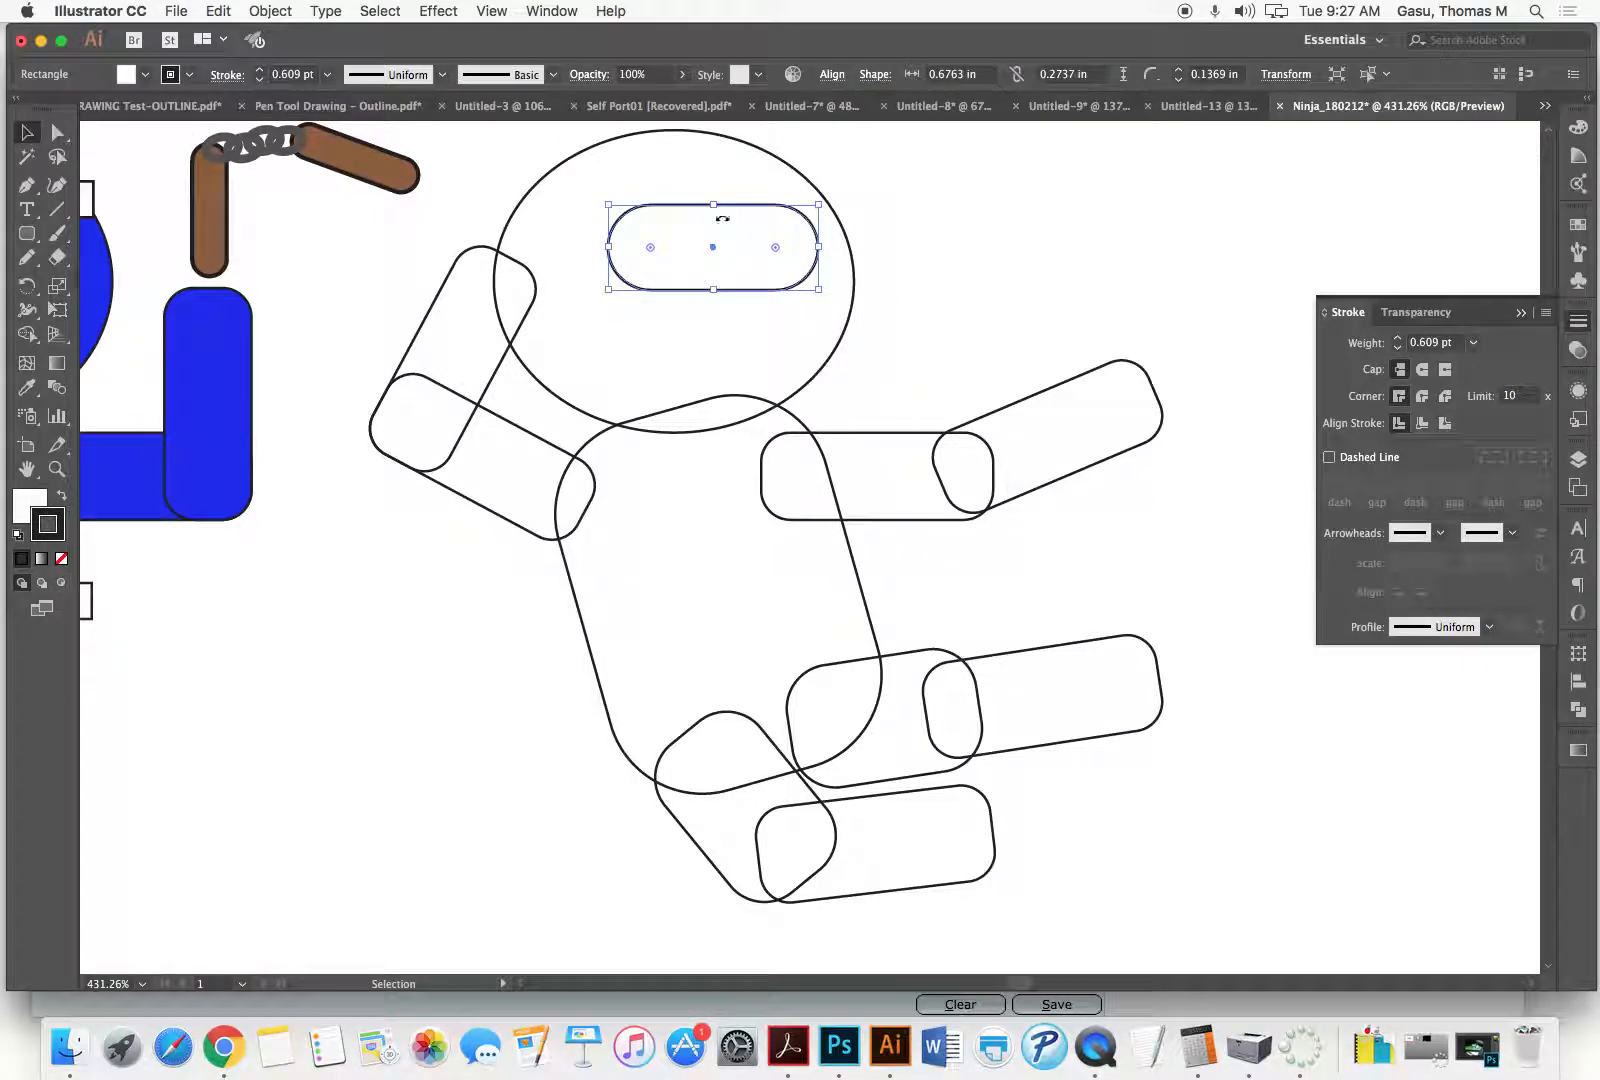
{"action": "left_click_drag", "start_coordinate": [741, 208], "coordinate": [742, 224]}
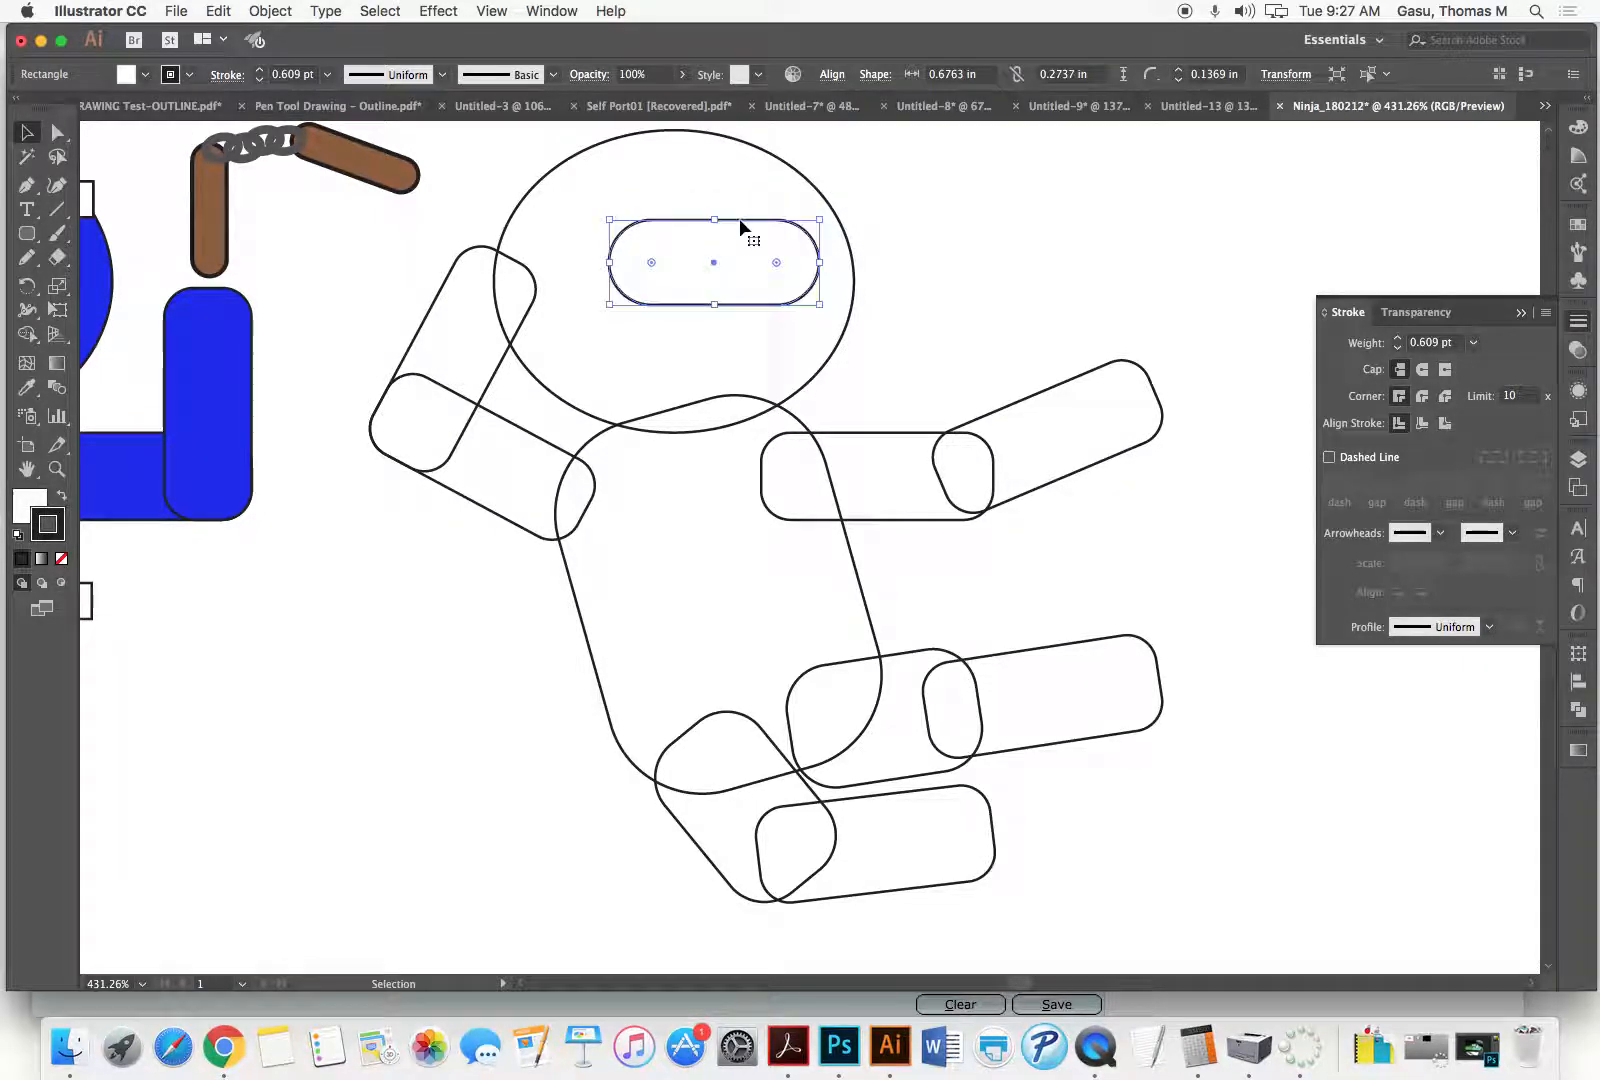
{"action": "left_click", "coordinate": [918, 242]}
Step: Draw an ellipse about 0.17 by 0.08 in as an eye in the left-side half of the second figure's eye opening
{"action": "left_click", "coordinate": [28, 235]}
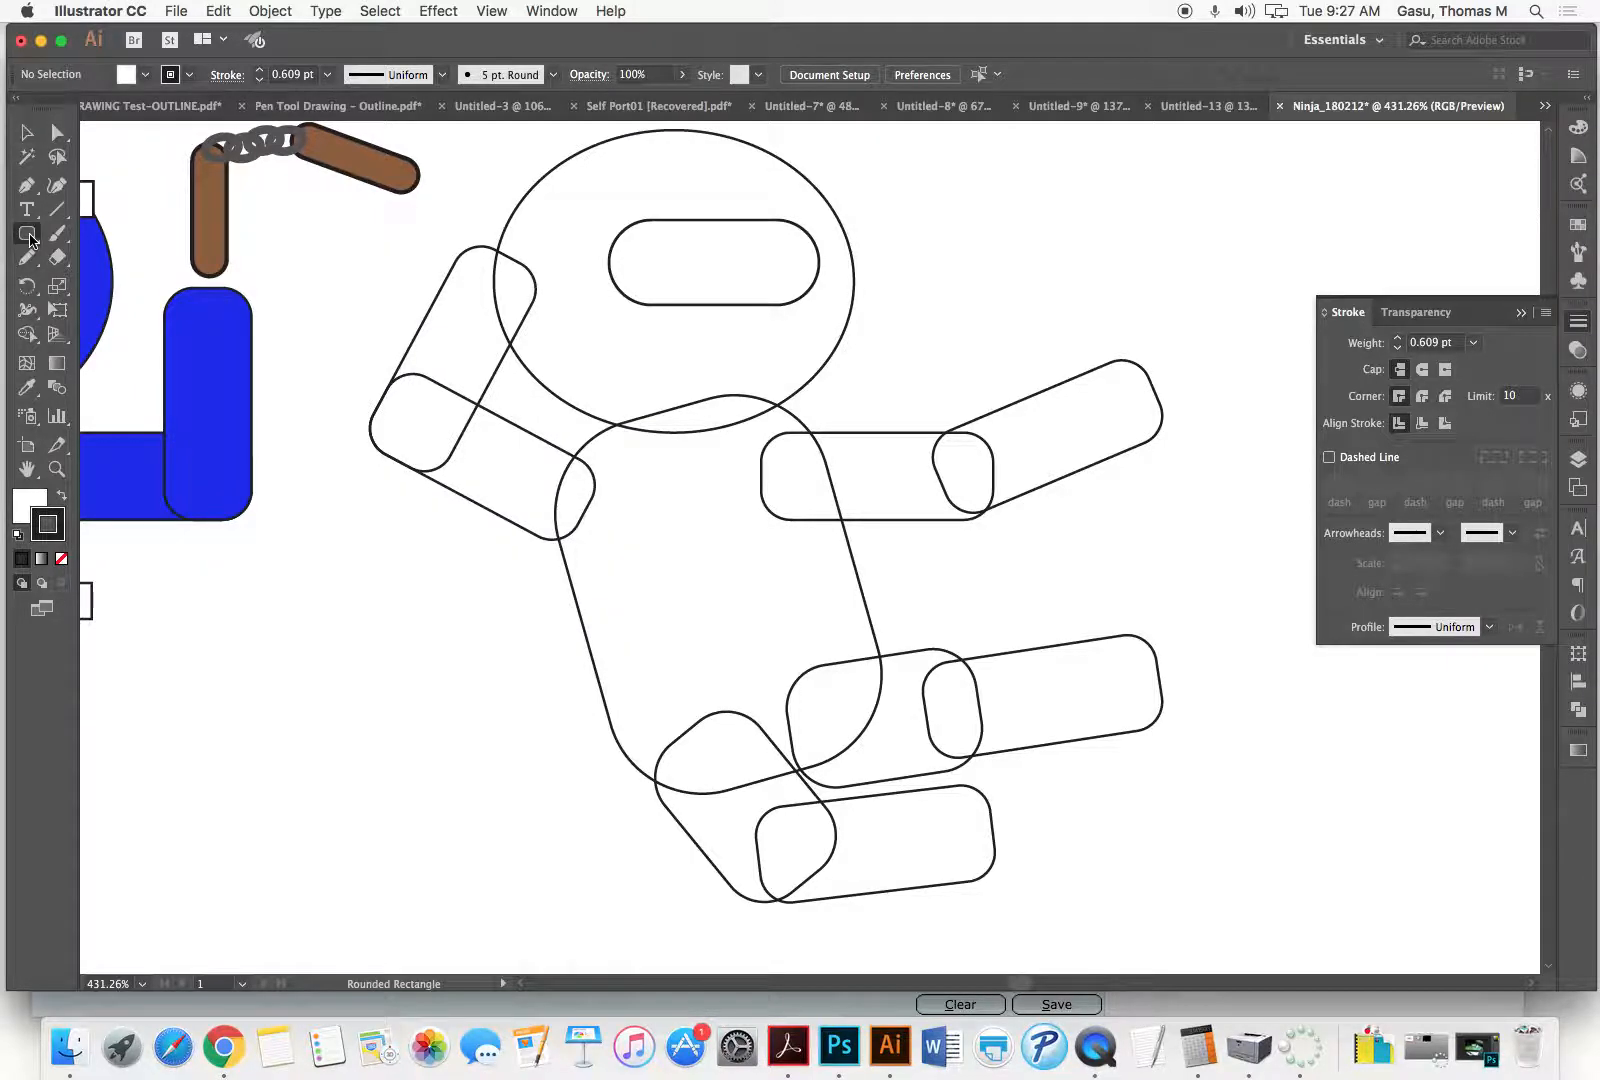
{"action": "left_click", "coordinate": [28, 236]}
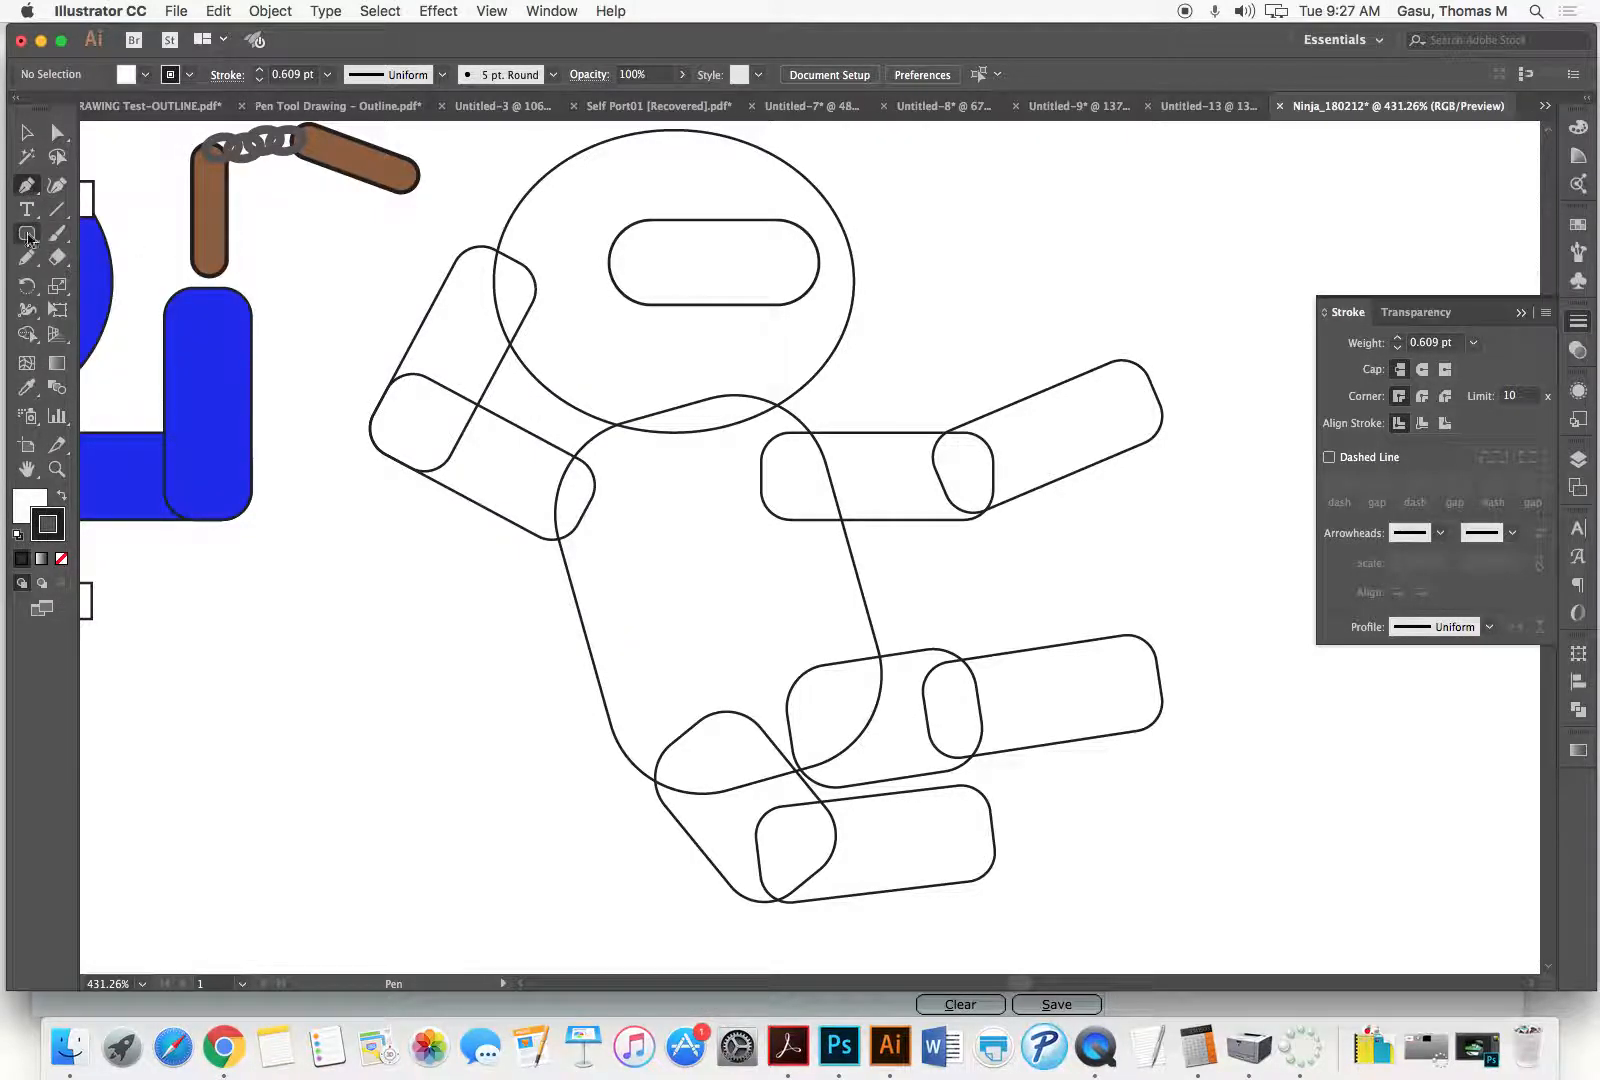
{"action": "left_click", "coordinate": [28, 238]}
{"action": "left_click", "coordinate": [110, 281]}
{"action": "left_click_drag", "start_coordinate": [661, 248], "coordinate": [713, 273]}
{"action": "left_click", "coordinate": [27, 132]}
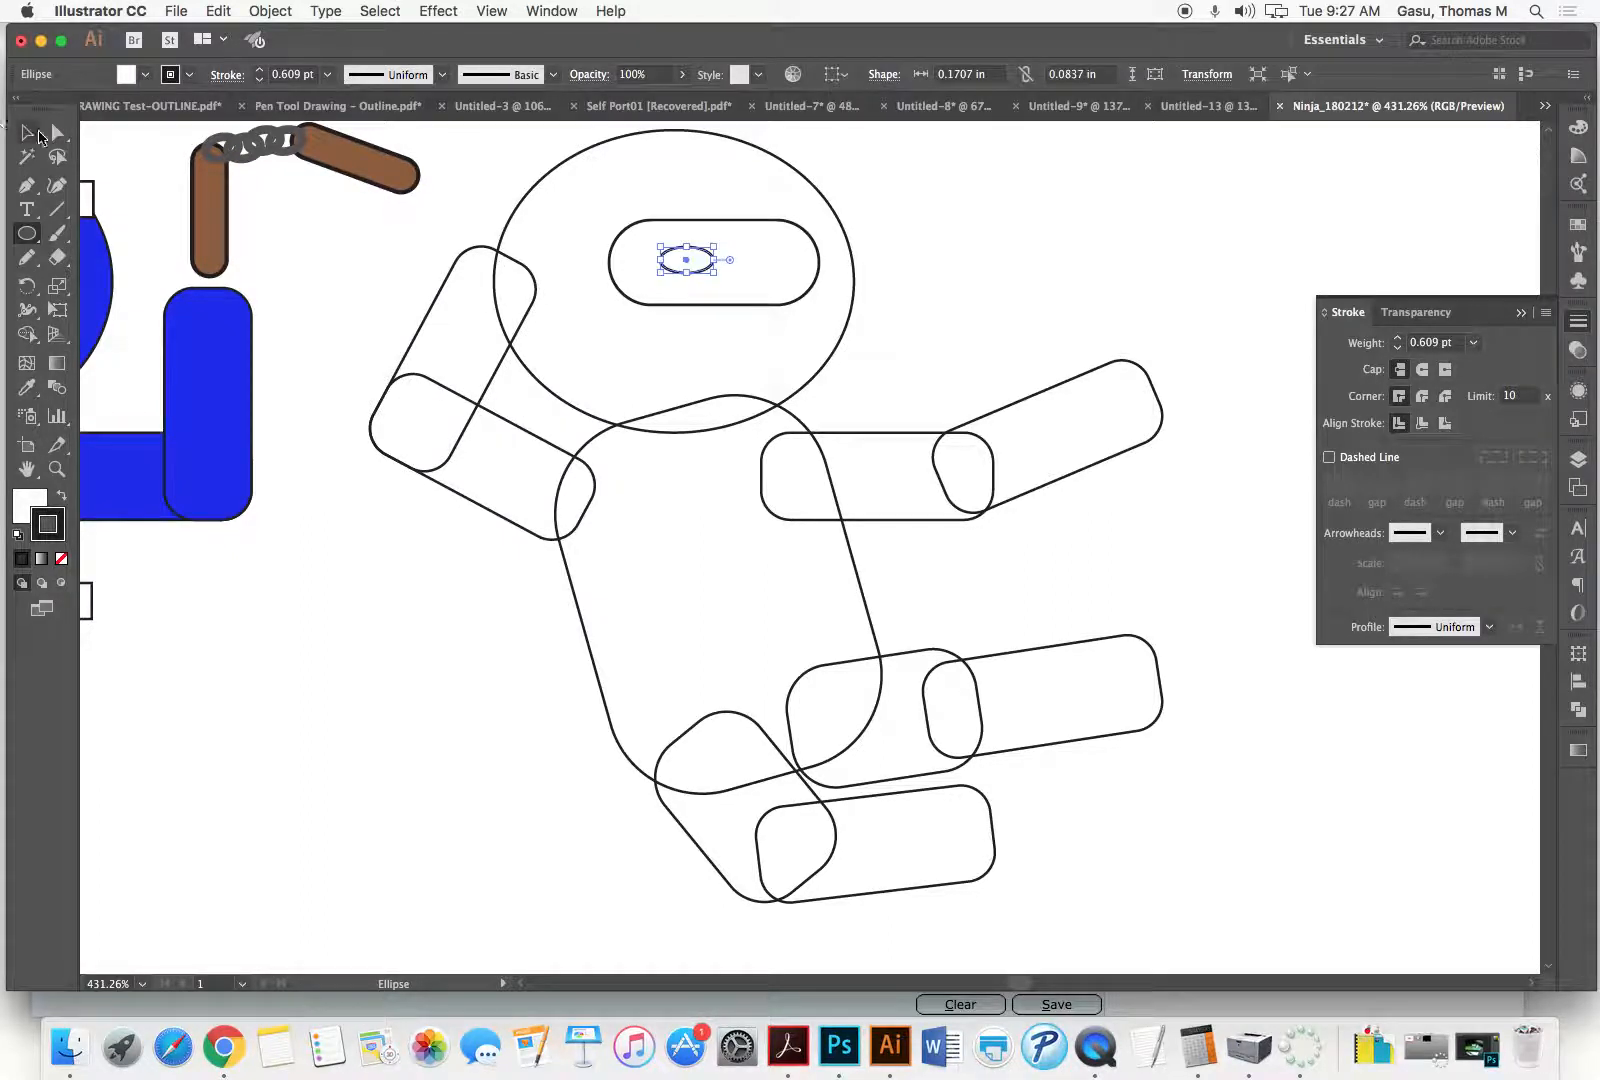
{"action": "left_click", "coordinate": [476, 235]}
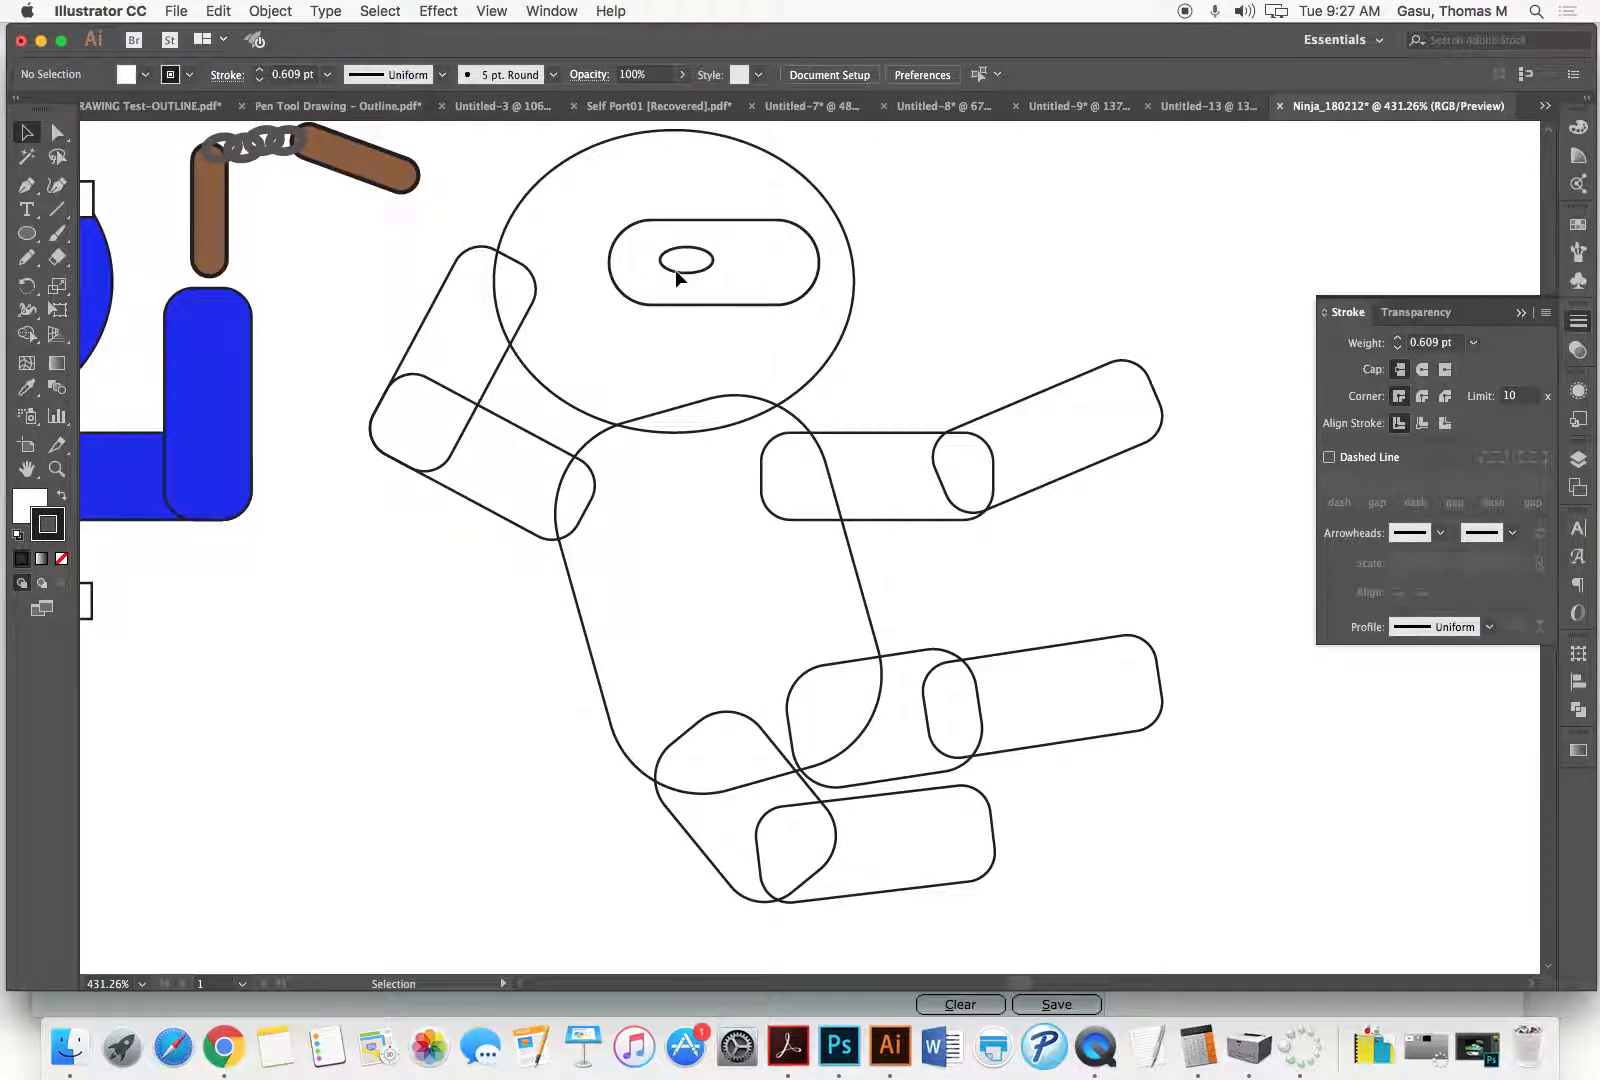
Step: Duplicate the eye ellipse to the other half of the opening and tilt both eyes inward as a mirrored pair
{"action": "left_click_drag", "start_coordinate": [677, 278], "coordinate": [818, 268]}
{"action": "left_click", "coordinate": [707, 271]}
{"action": "left_click_drag", "start_coordinate": [718, 284], "coordinate": [743, 293]}
Step: Fill both of the second figure's eyes with solid black and remove their outlines
{"action": "left_click", "coordinate": [760, 280], "text": "shift"}
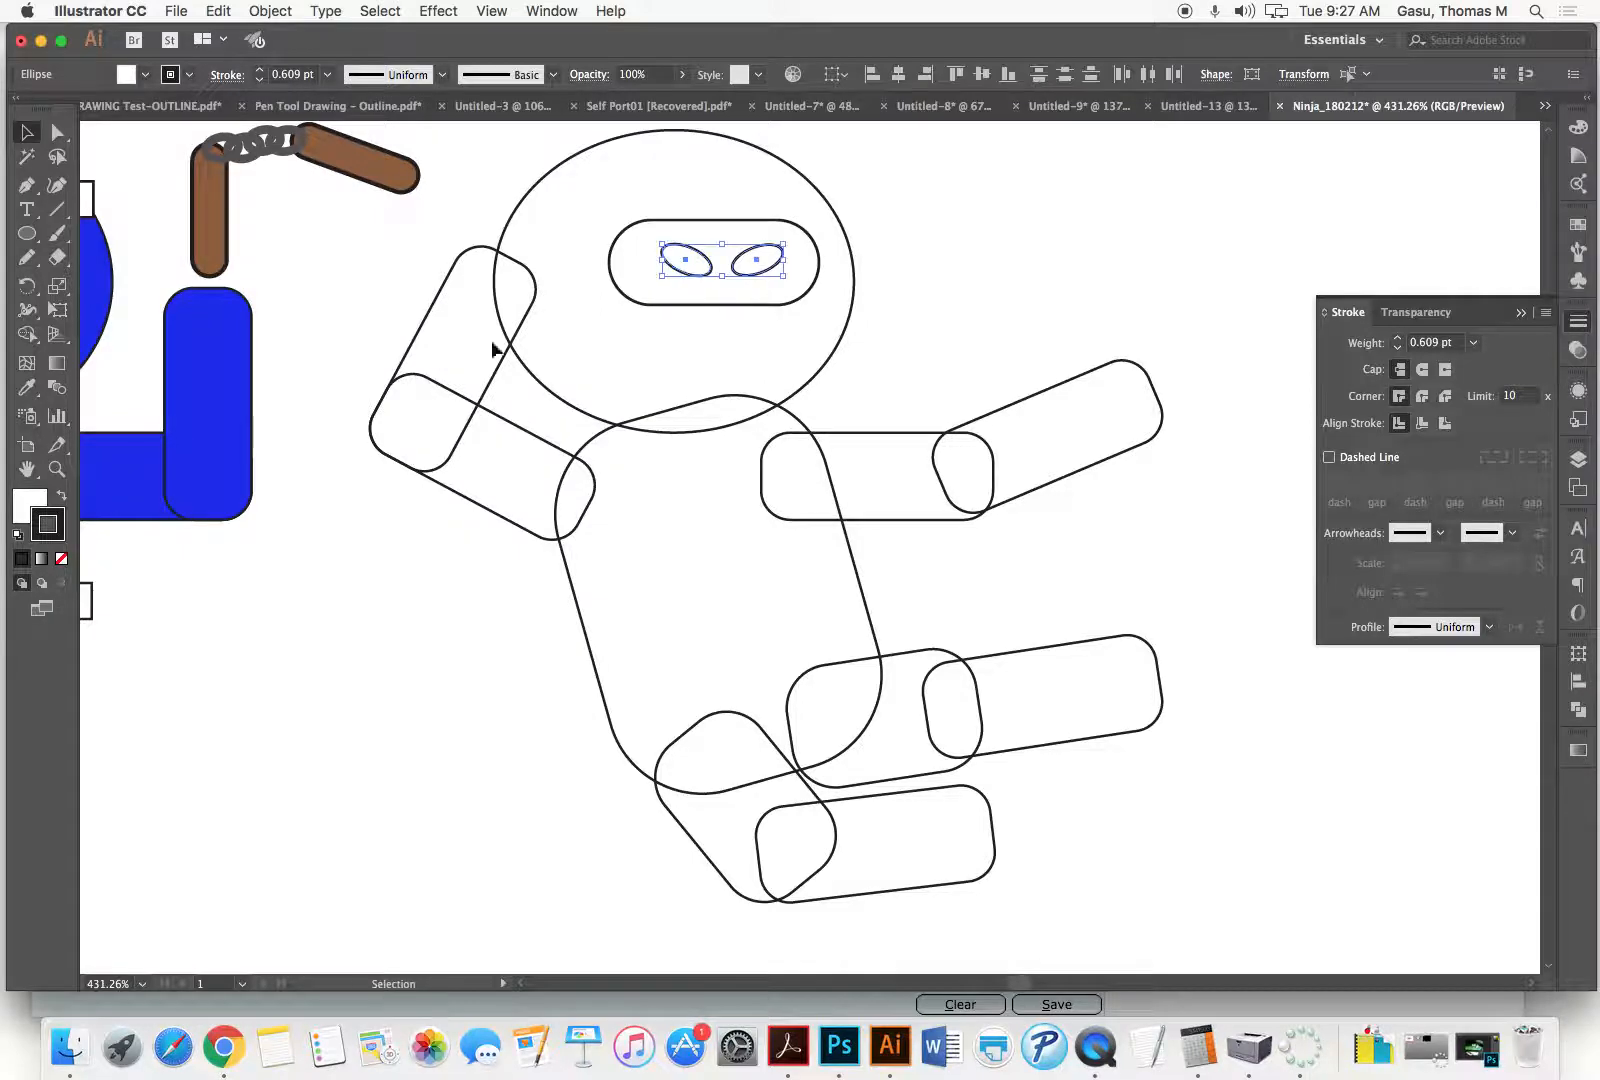
{"action": "left_click", "coordinate": [62, 495]}
{"action": "left_click", "coordinate": [62, 558]}
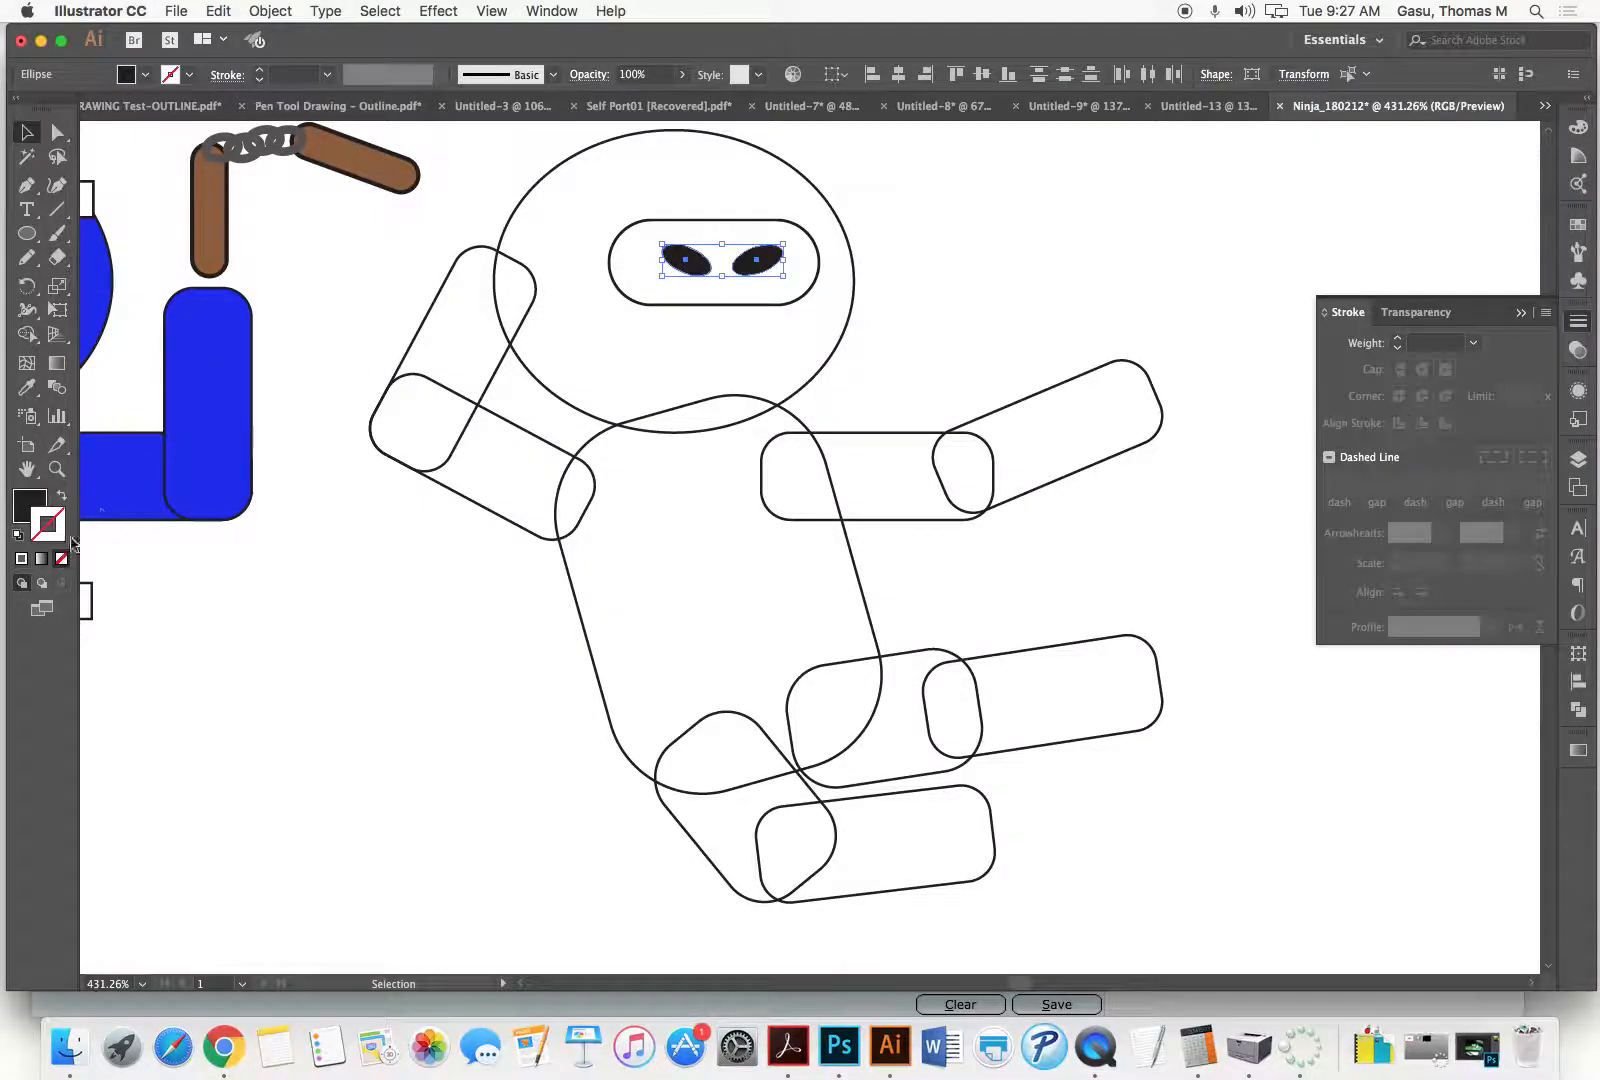
{"action": "left_click", "coordinate": [956, 225]}
Step: Move the second figure's two eyes slightly farther apart within the eye opening
{"action": "left_click_drag", "start_coordinate": [698, 270], "coordinate": [692, 272]}
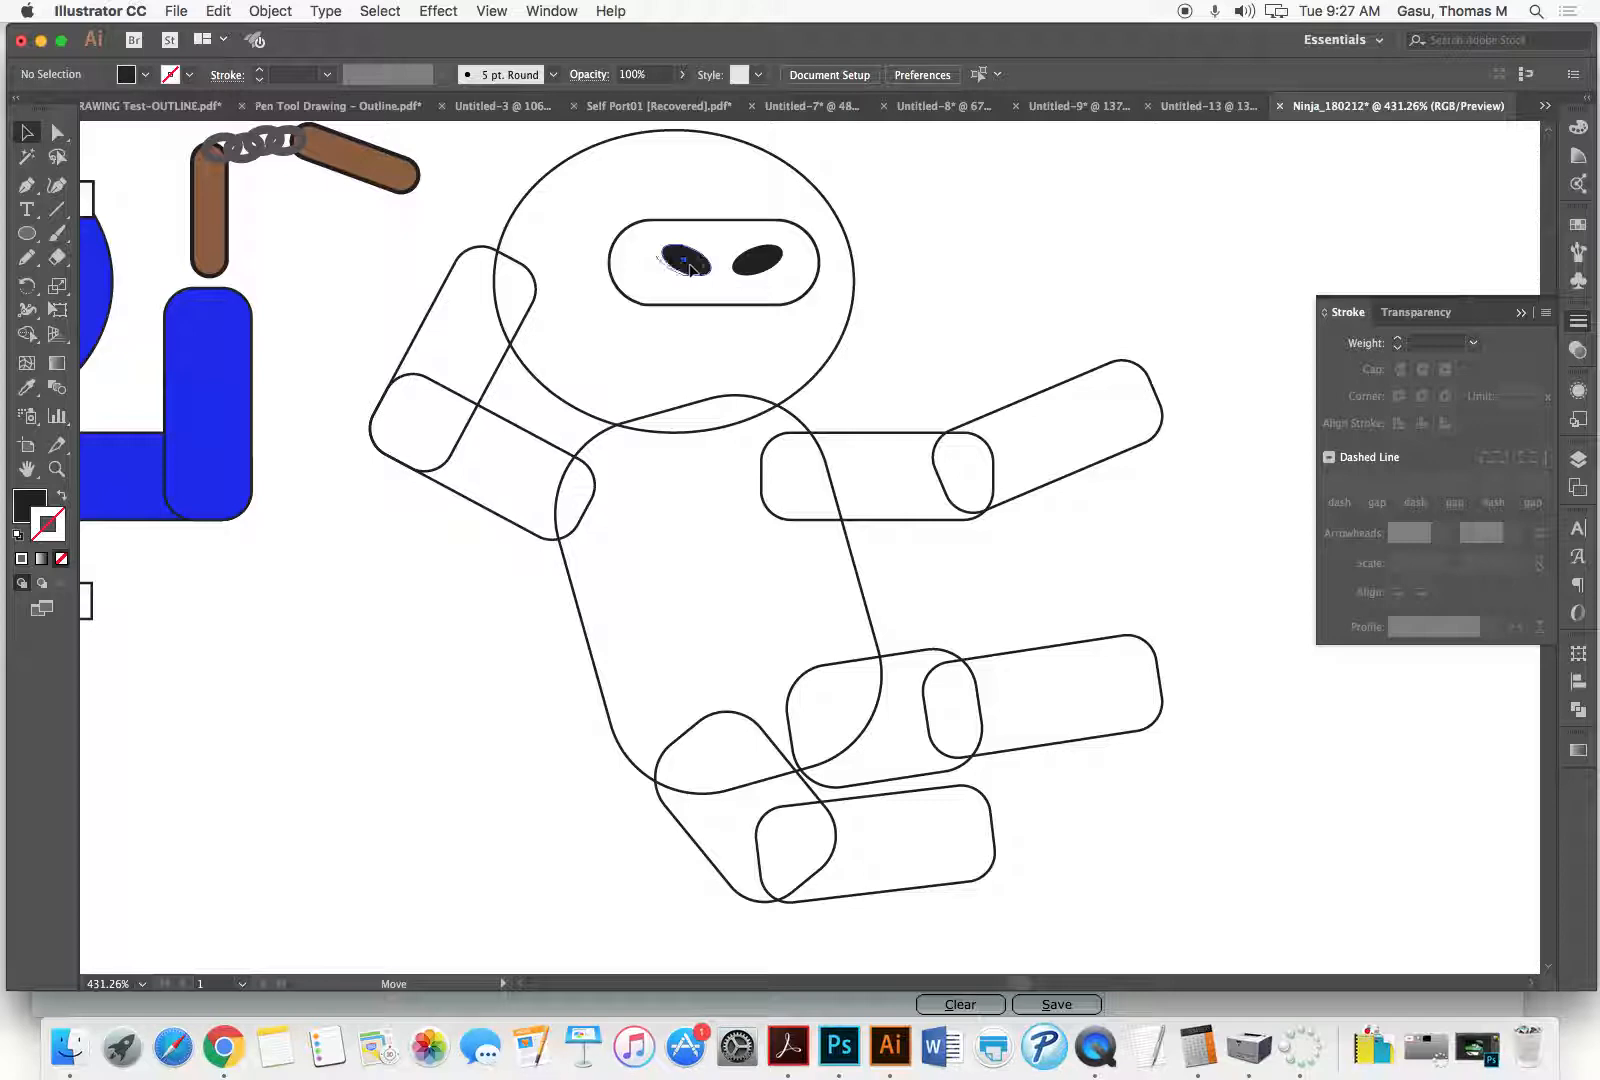
{"action": "left_click", "coordinate": [918, 268]}
{"action": "left_click", "coordinate": [758, 260]}
{"action": "mouse_move", "coordinate": [780, 257]}
{"action": "left_mouse_down"}
{"action": "mouse_move", "coordinate": [825, 271]}
{"action": "mouse_move", "coordinate": [780, 268]}
{"action": "left_mouse_up"}
{"action": "left_click", "coordinate": [908, 258]}
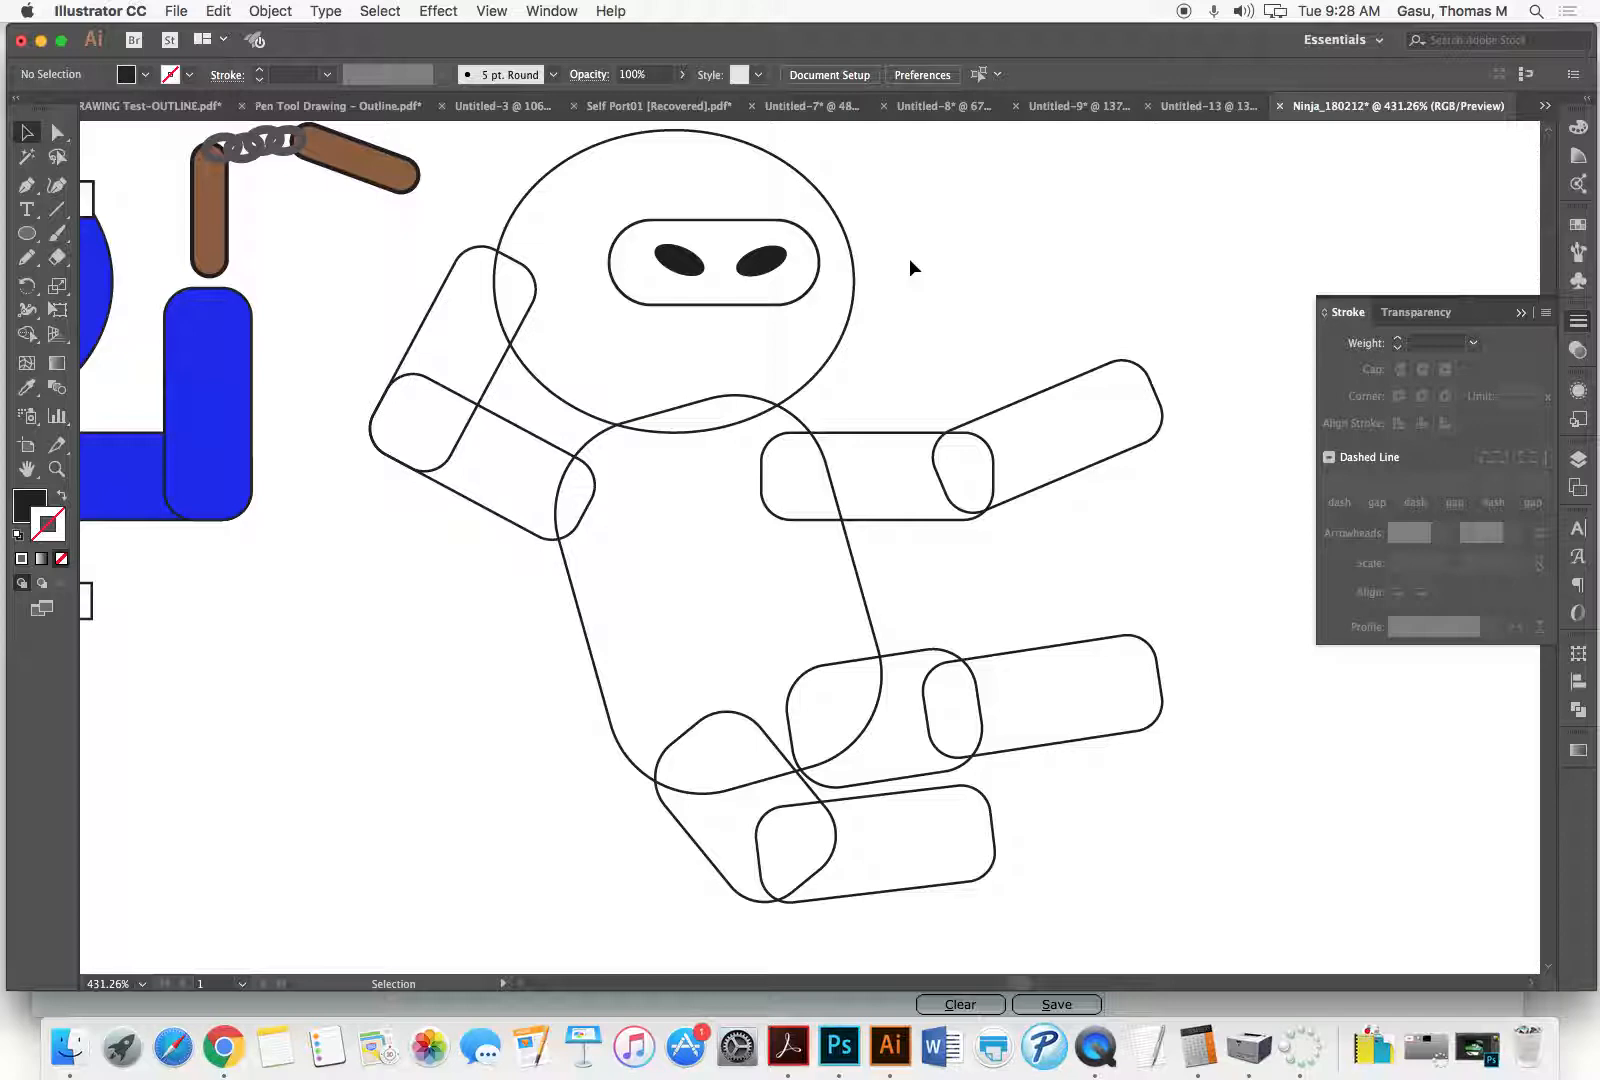
Step: Try five-pointed black stars about 0.36 in and 0.32 in wide beside the second figure's head, deleting each one
{"action": "left_click", "coordinate": [27, 236]}
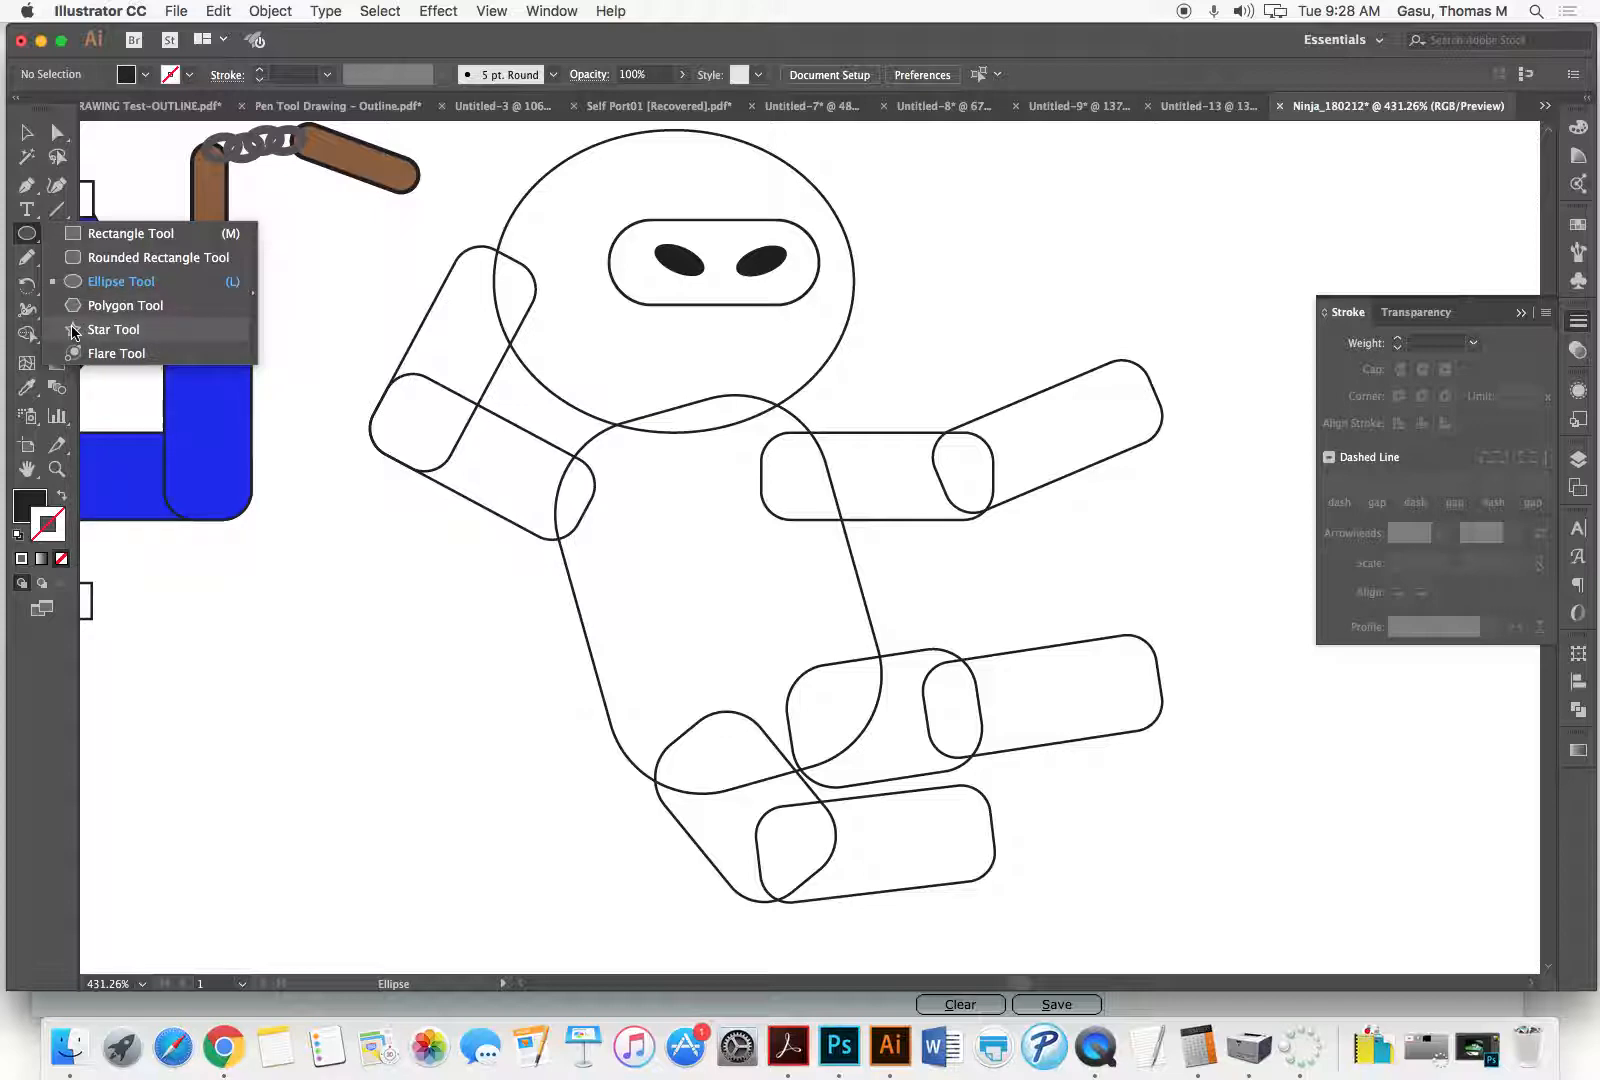
{"action": "left_click_drag", "start_coordinate": [76, 311], "coordinate": [76, 331]}
{"action": "left_click_drag", "start_coordinate": [1108, 265], "coordinate": [1130, 322]}
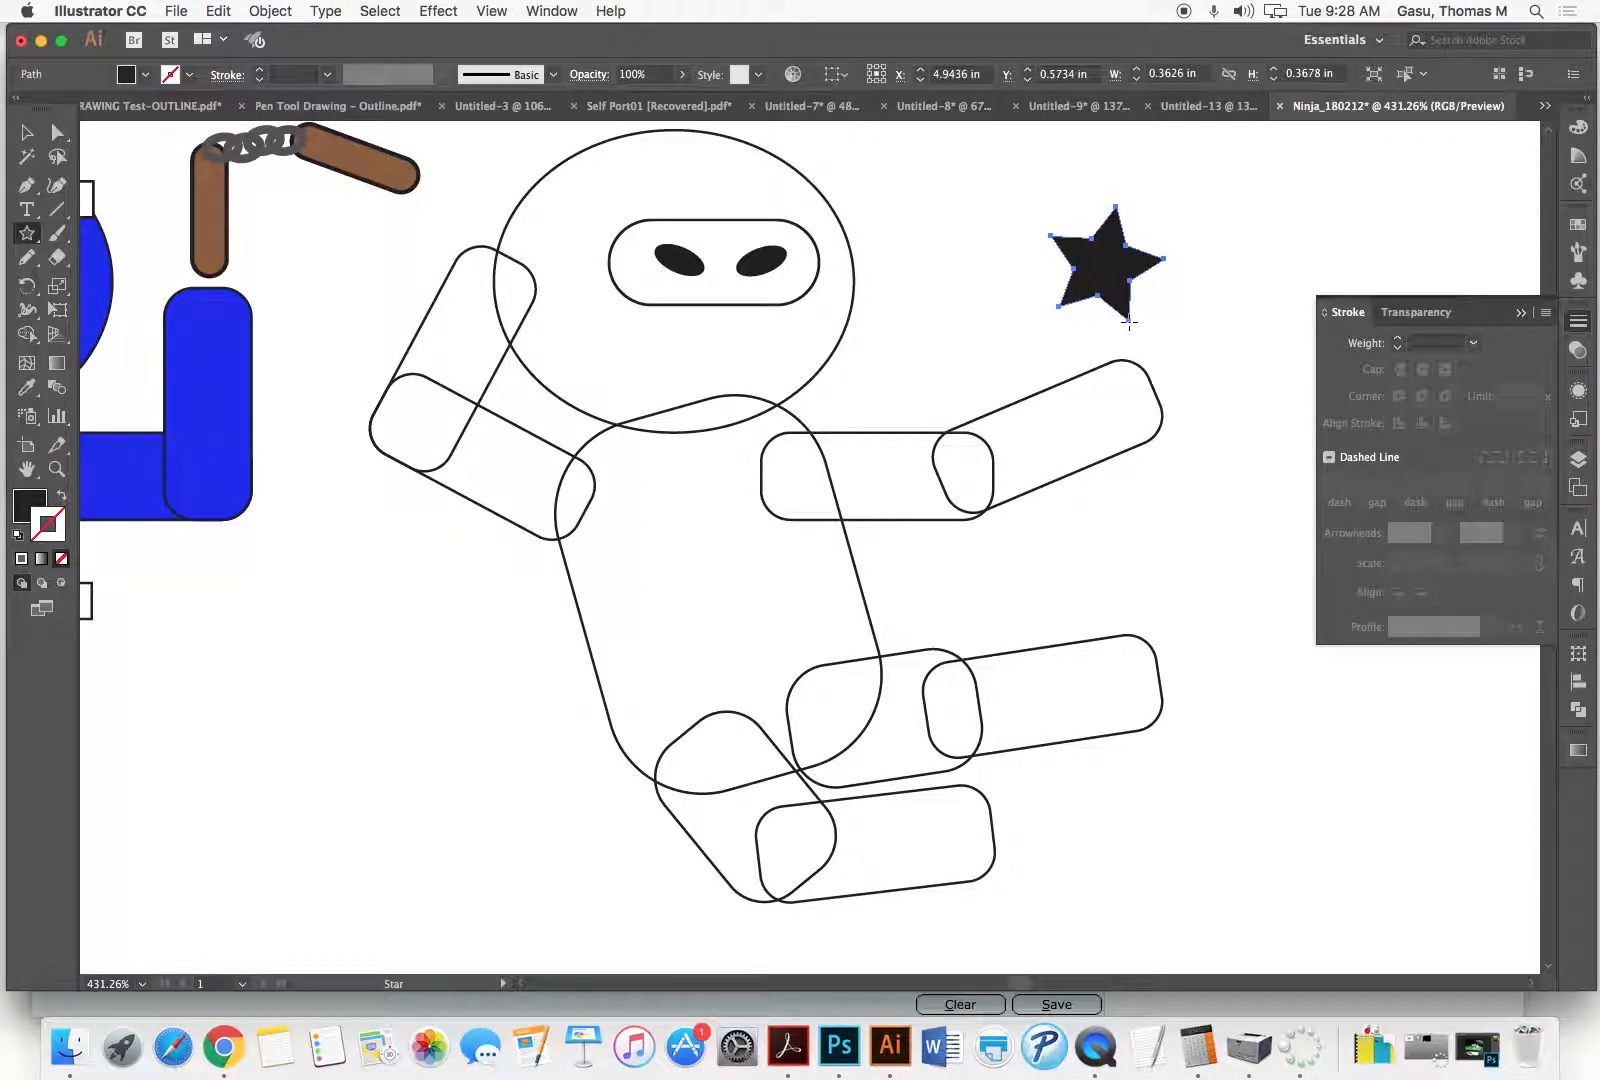
{"action": "key", "text": "Delete"}
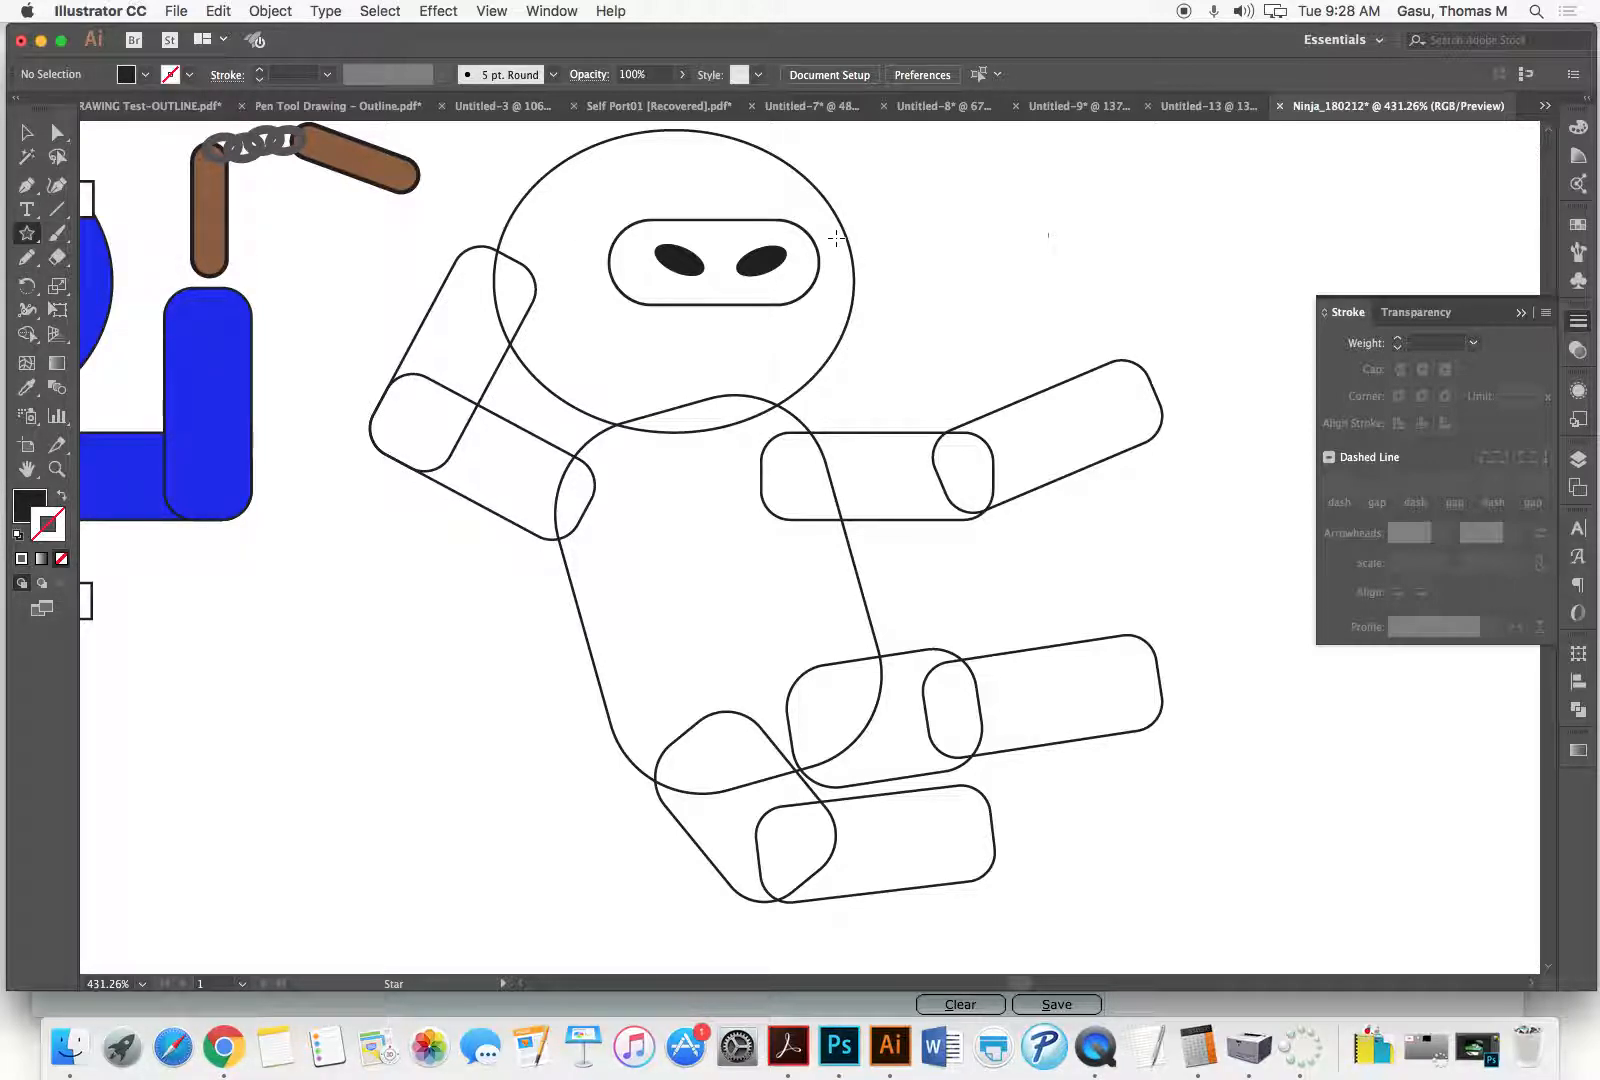
{"action": "left_click_drag", "start_coordinate": [966, 229], "coordinate": [997, 271]}
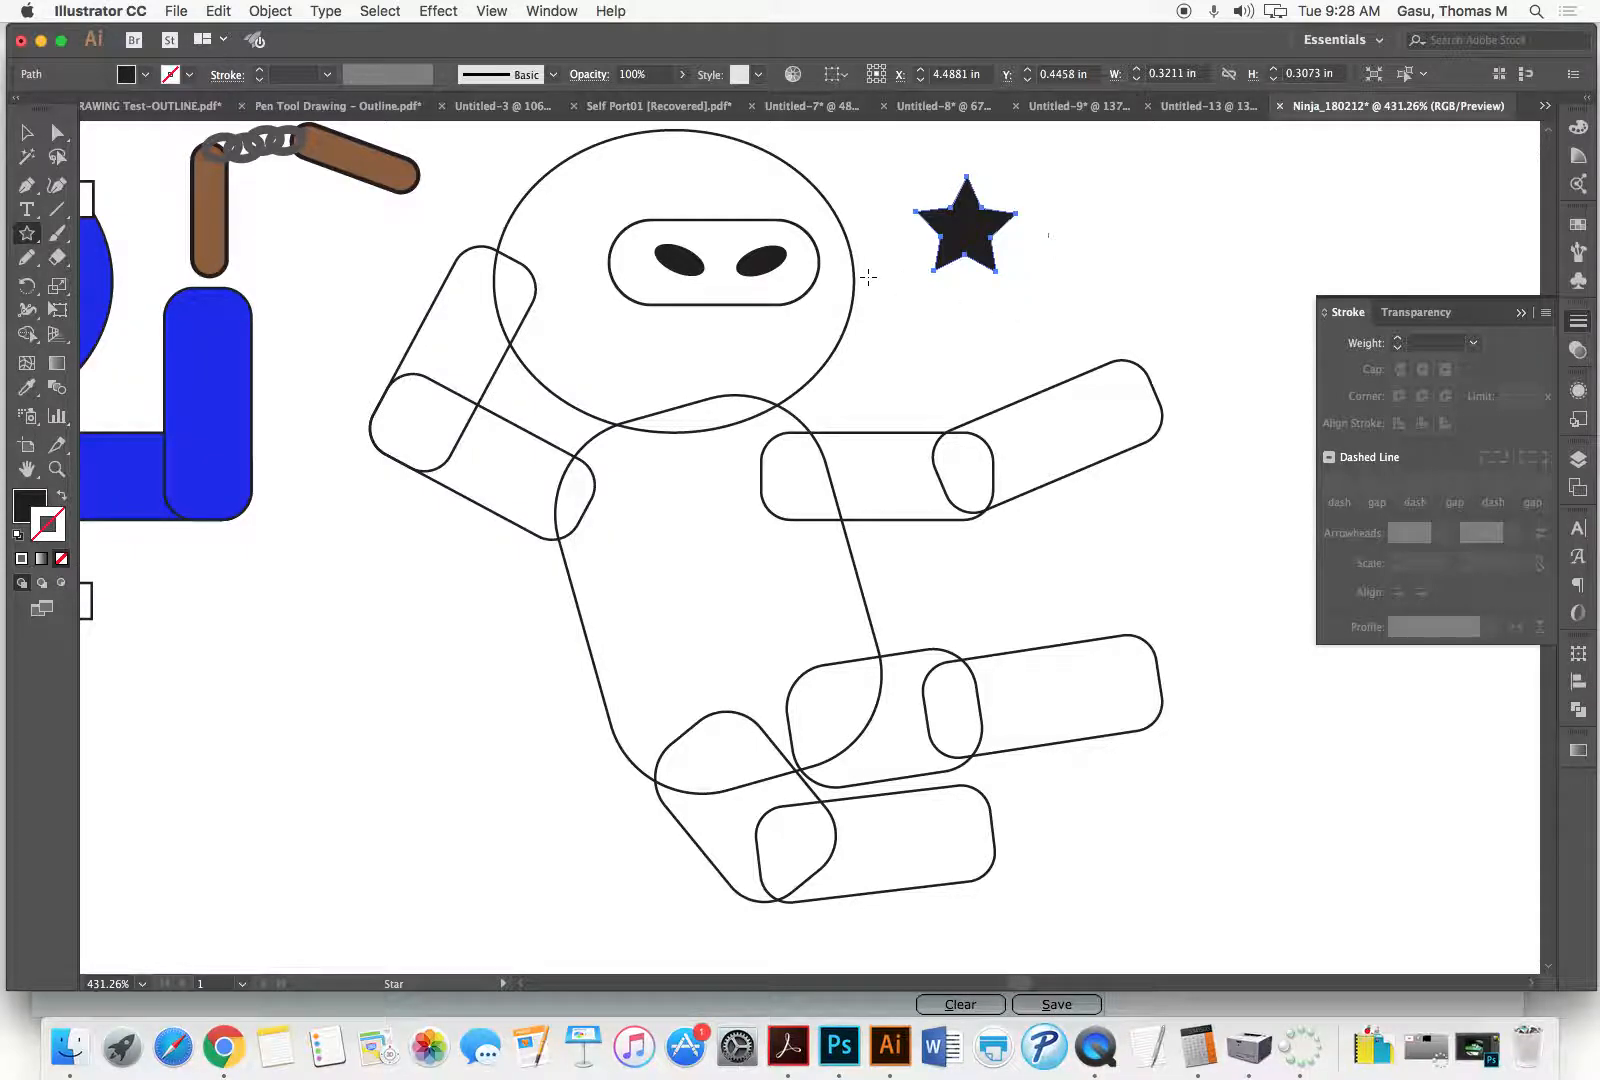
{"action": "key", "text": "Delete"}
Step: Create a many-pointed black star with radii 0.1689 in and 0.0844 in, and place one at each raised hand of the second figure
{"action": "left_click", "coordinate": [1007, 271]}
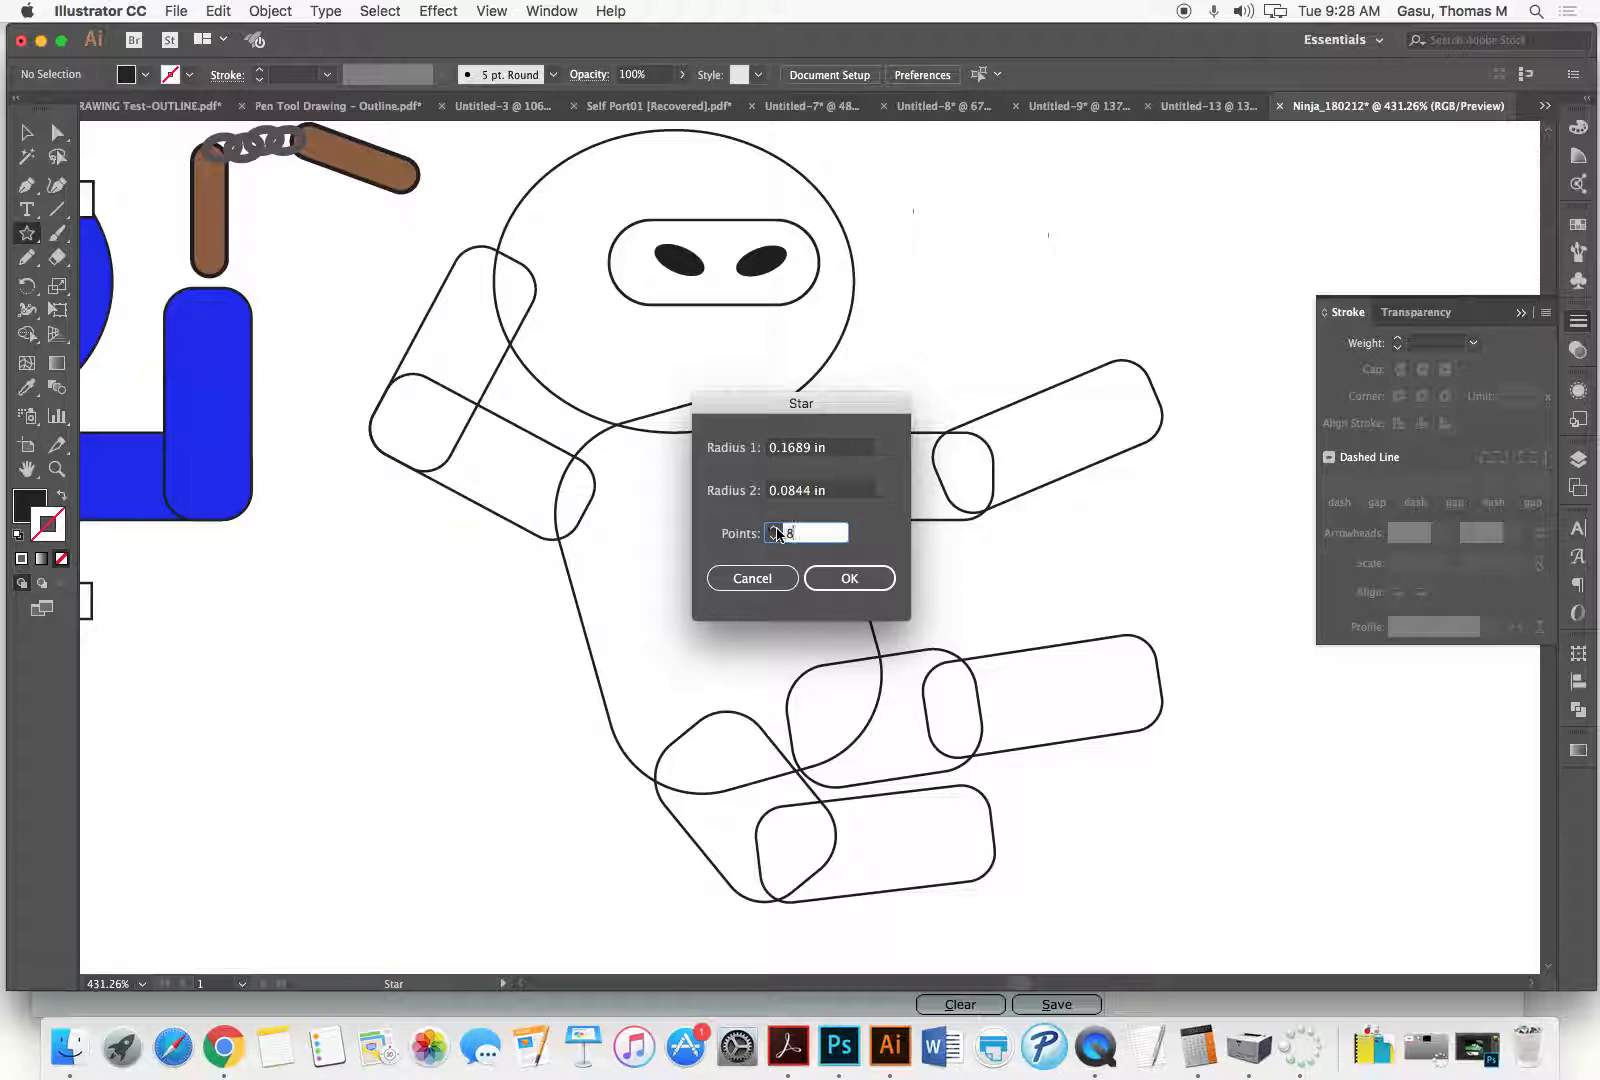
{"action": "type", "text": "10"}
{"action": "left_click", "coordinate": [849, 578]}
{"action": "left_click", "coordinate": [27, 132]}
{"action": "left_click_drag", "start_coordinate": [1020, 290], "coordinate": [482, 241]}
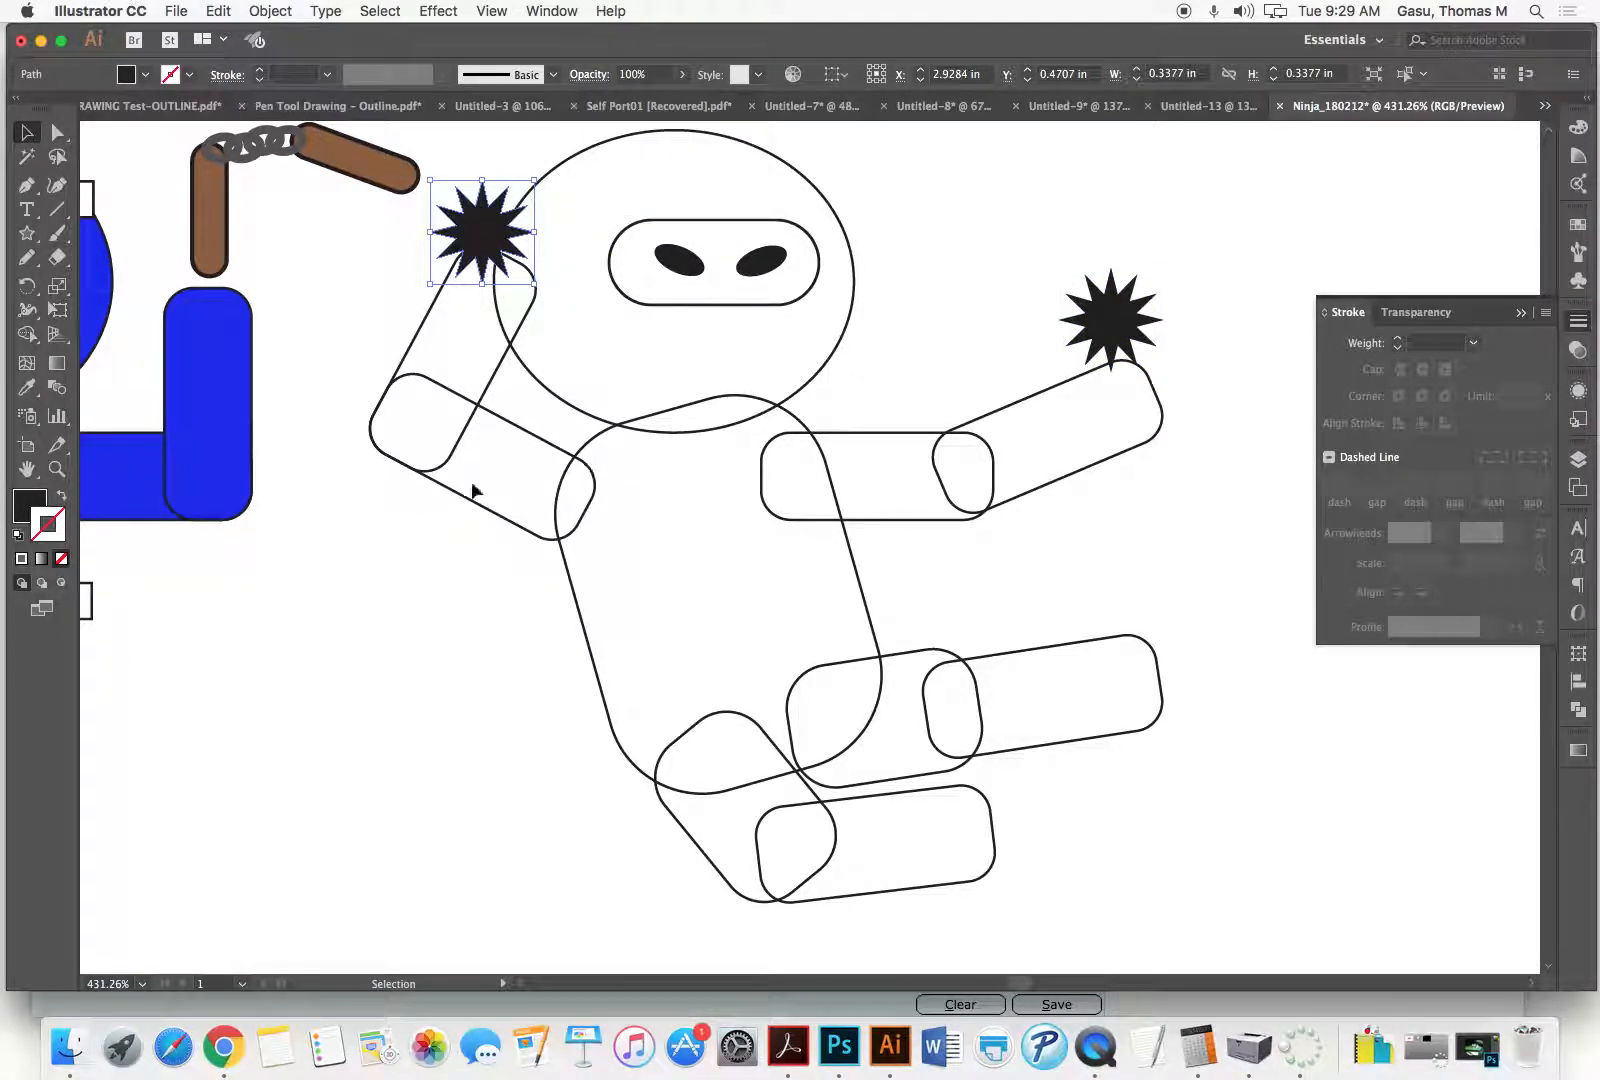
Step: Fill the second figure's head, torso, arms and legs with dark red and give them a 1 pt black outline
{"action": "left_click_drag", "start_coordinate": [367, 335], "coordinate": [1030, 820]}
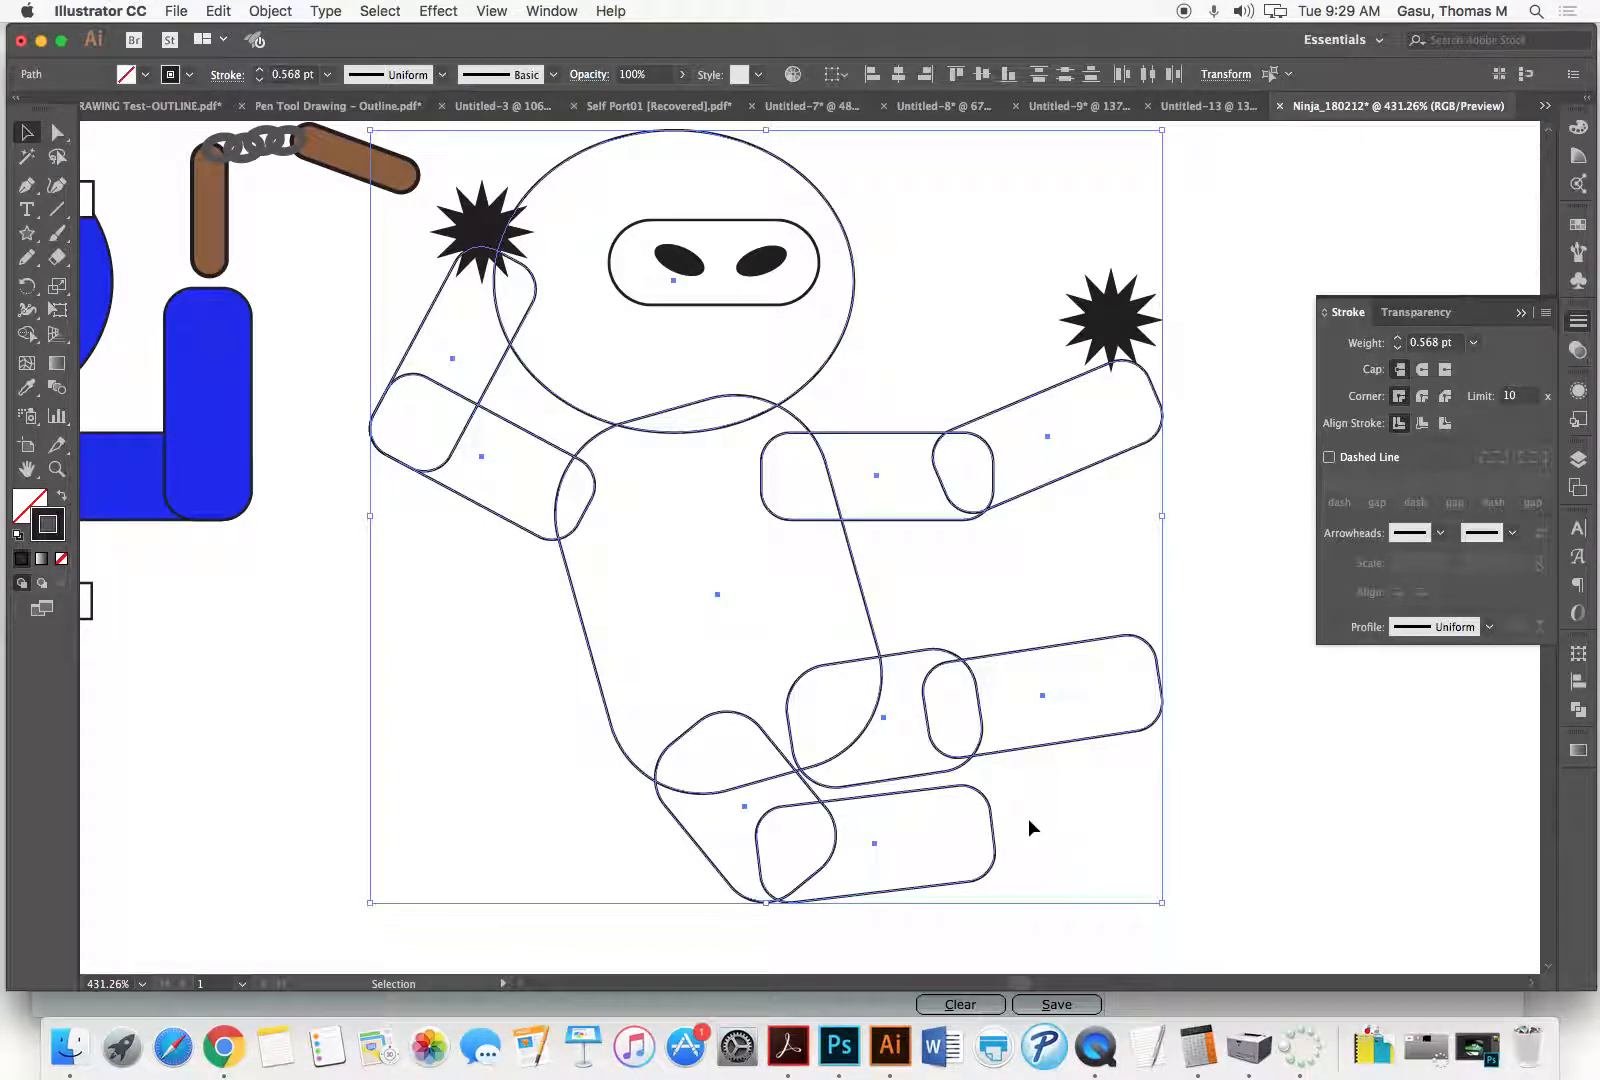
{"action": "left_click", "coordinate": [1578, 224]}
{"action": "left_click", "coordinate": [1469, 277]}
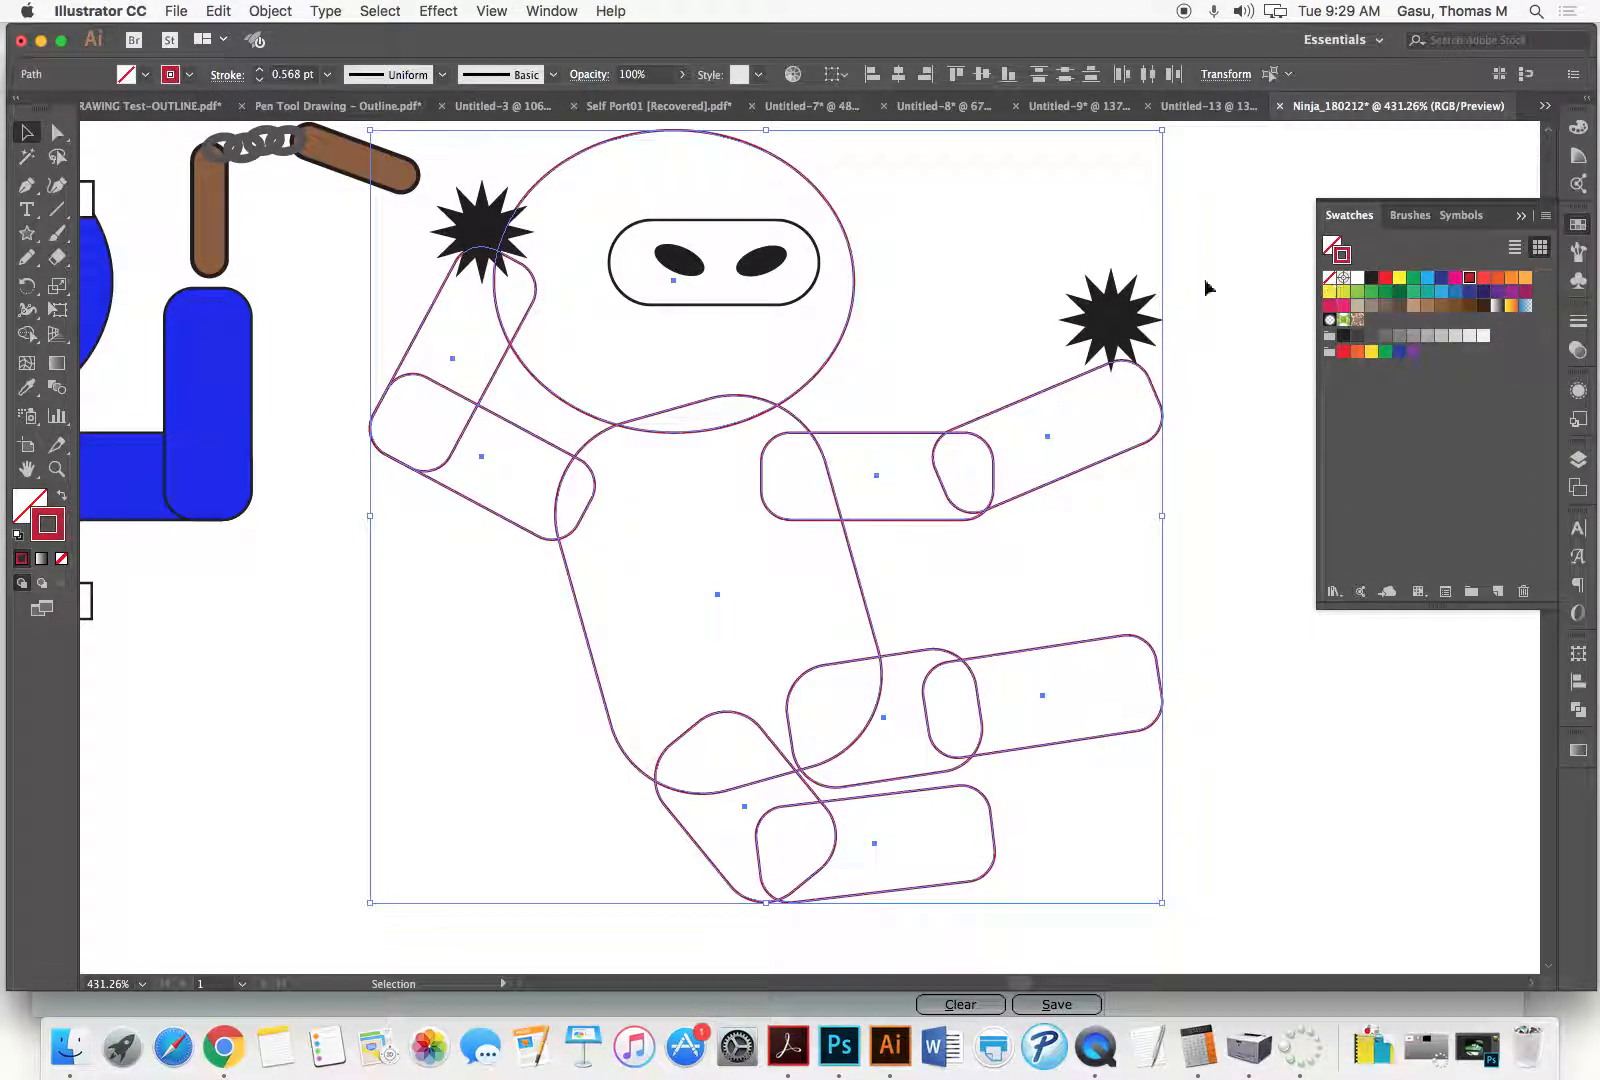
{"action": "left_click", "coordinate": [61, 496]}
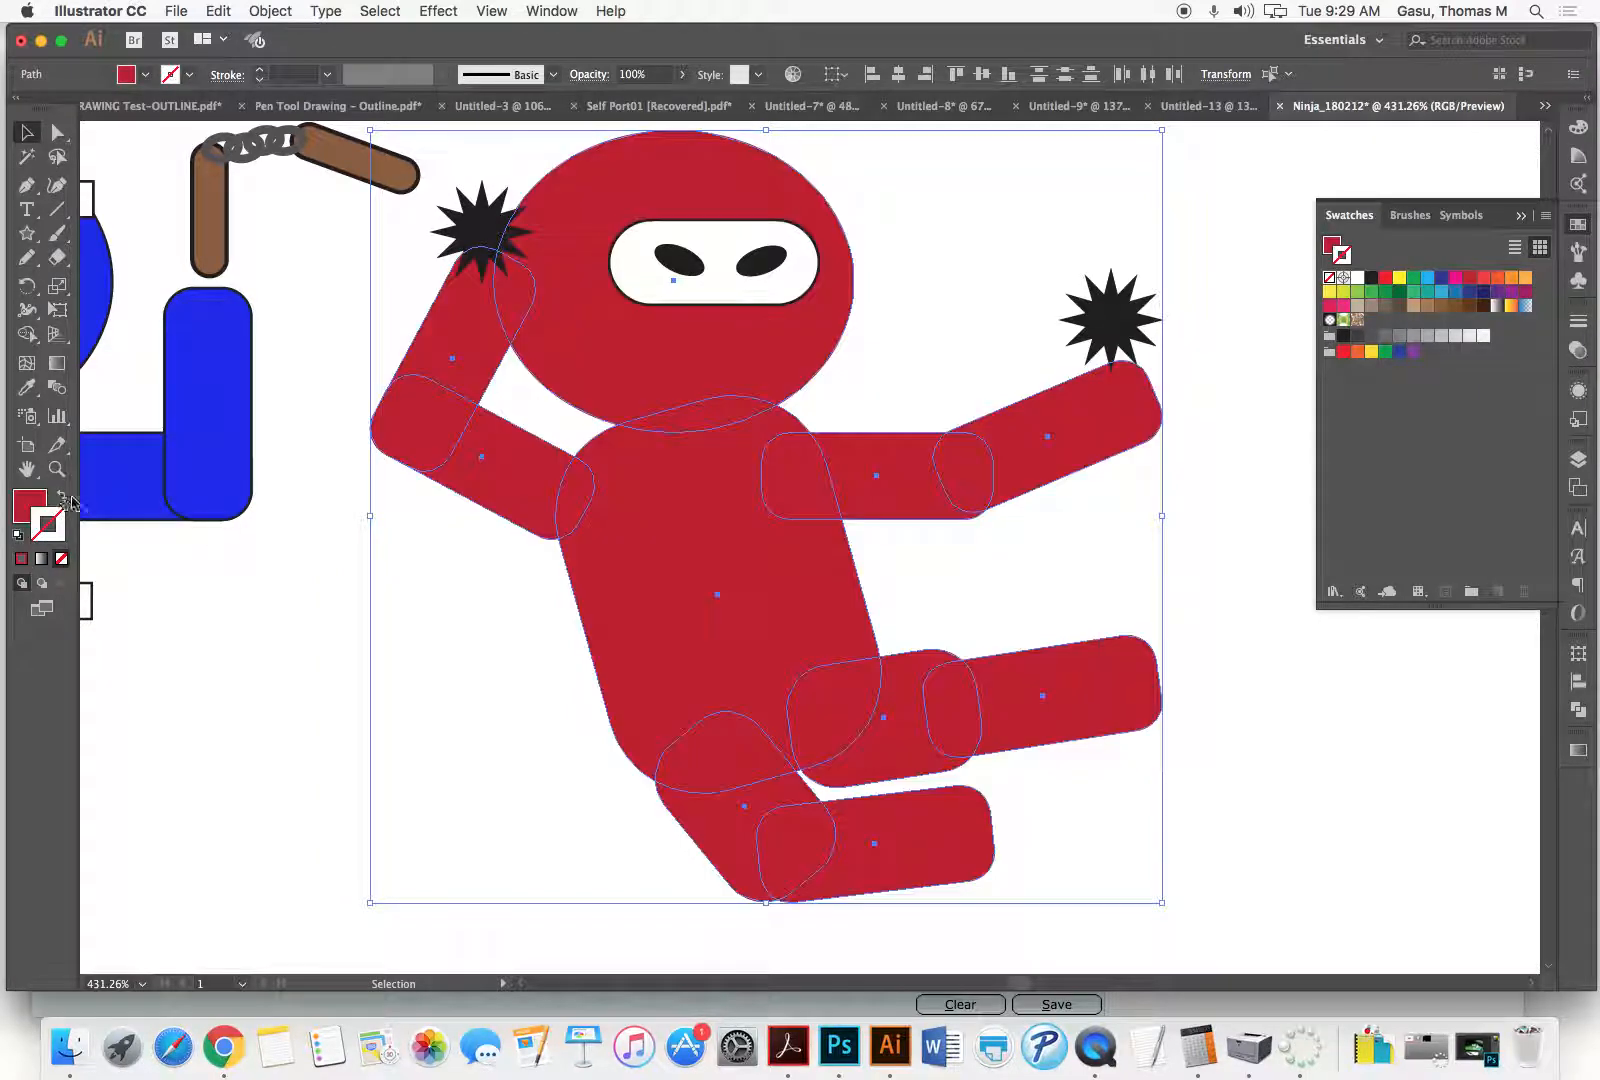
{"action": "left_click", "coordinate": [52, 538]}
{"action": "left_click", "coordinate": [1371, 277]}
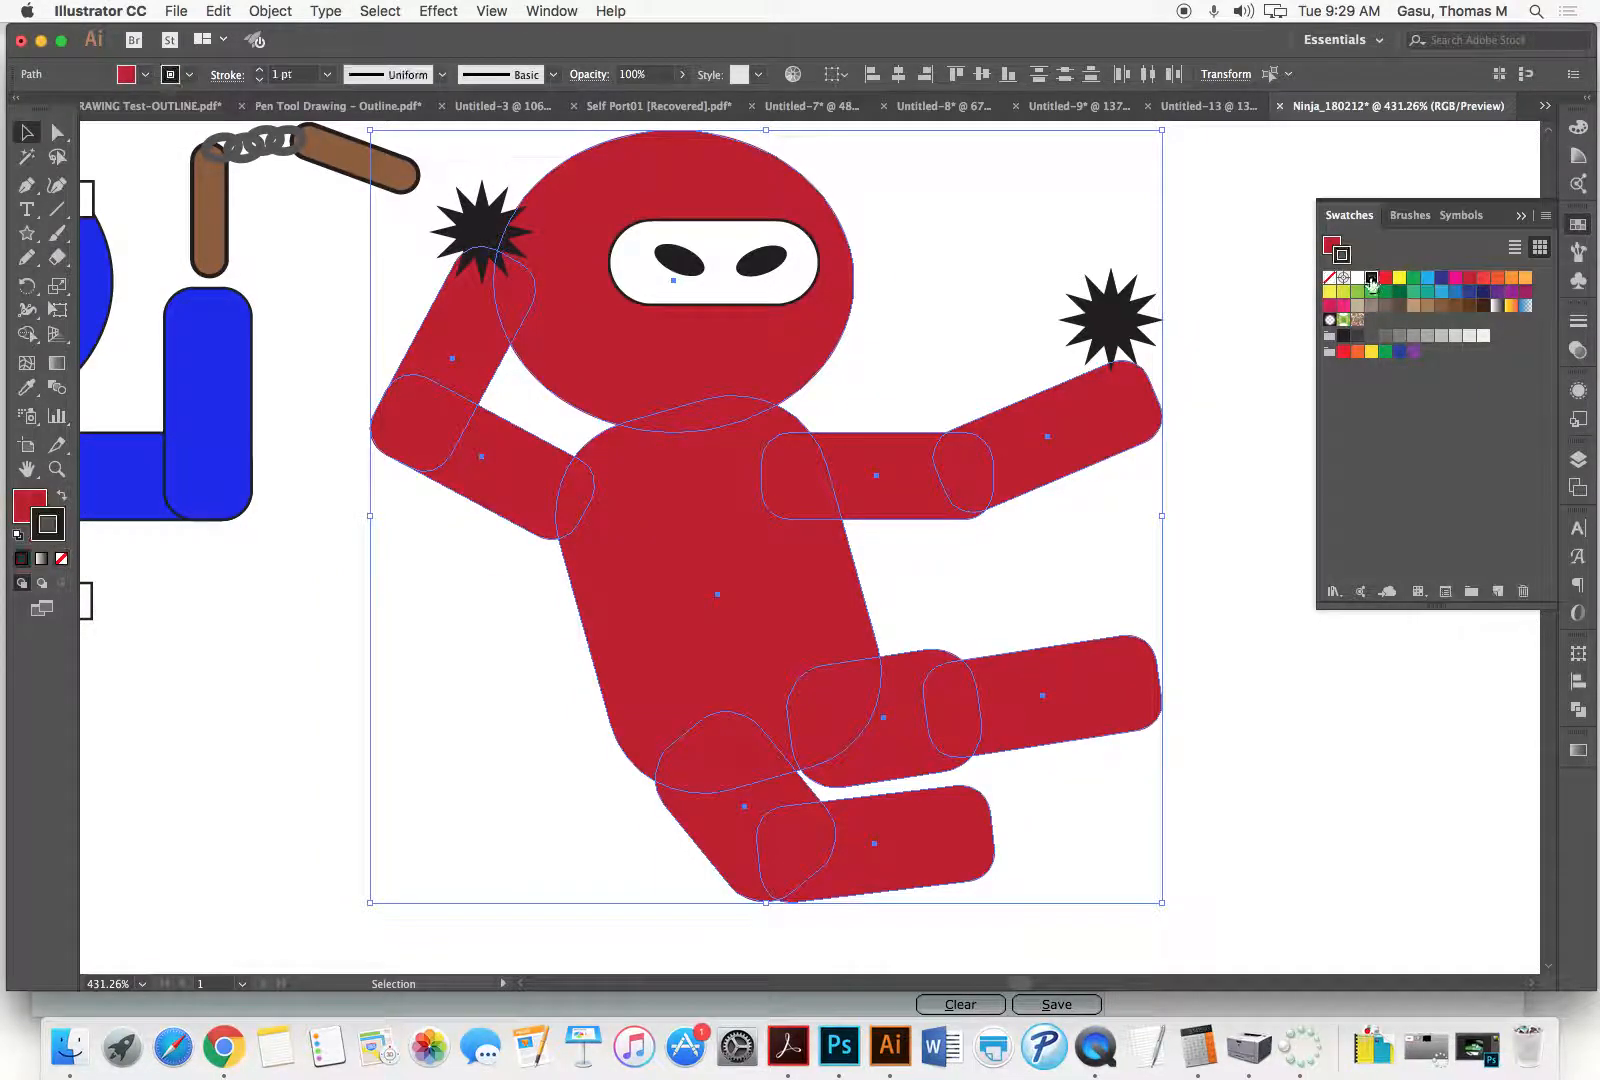
{"action": "left_click", "coordinate": [985, 308]}
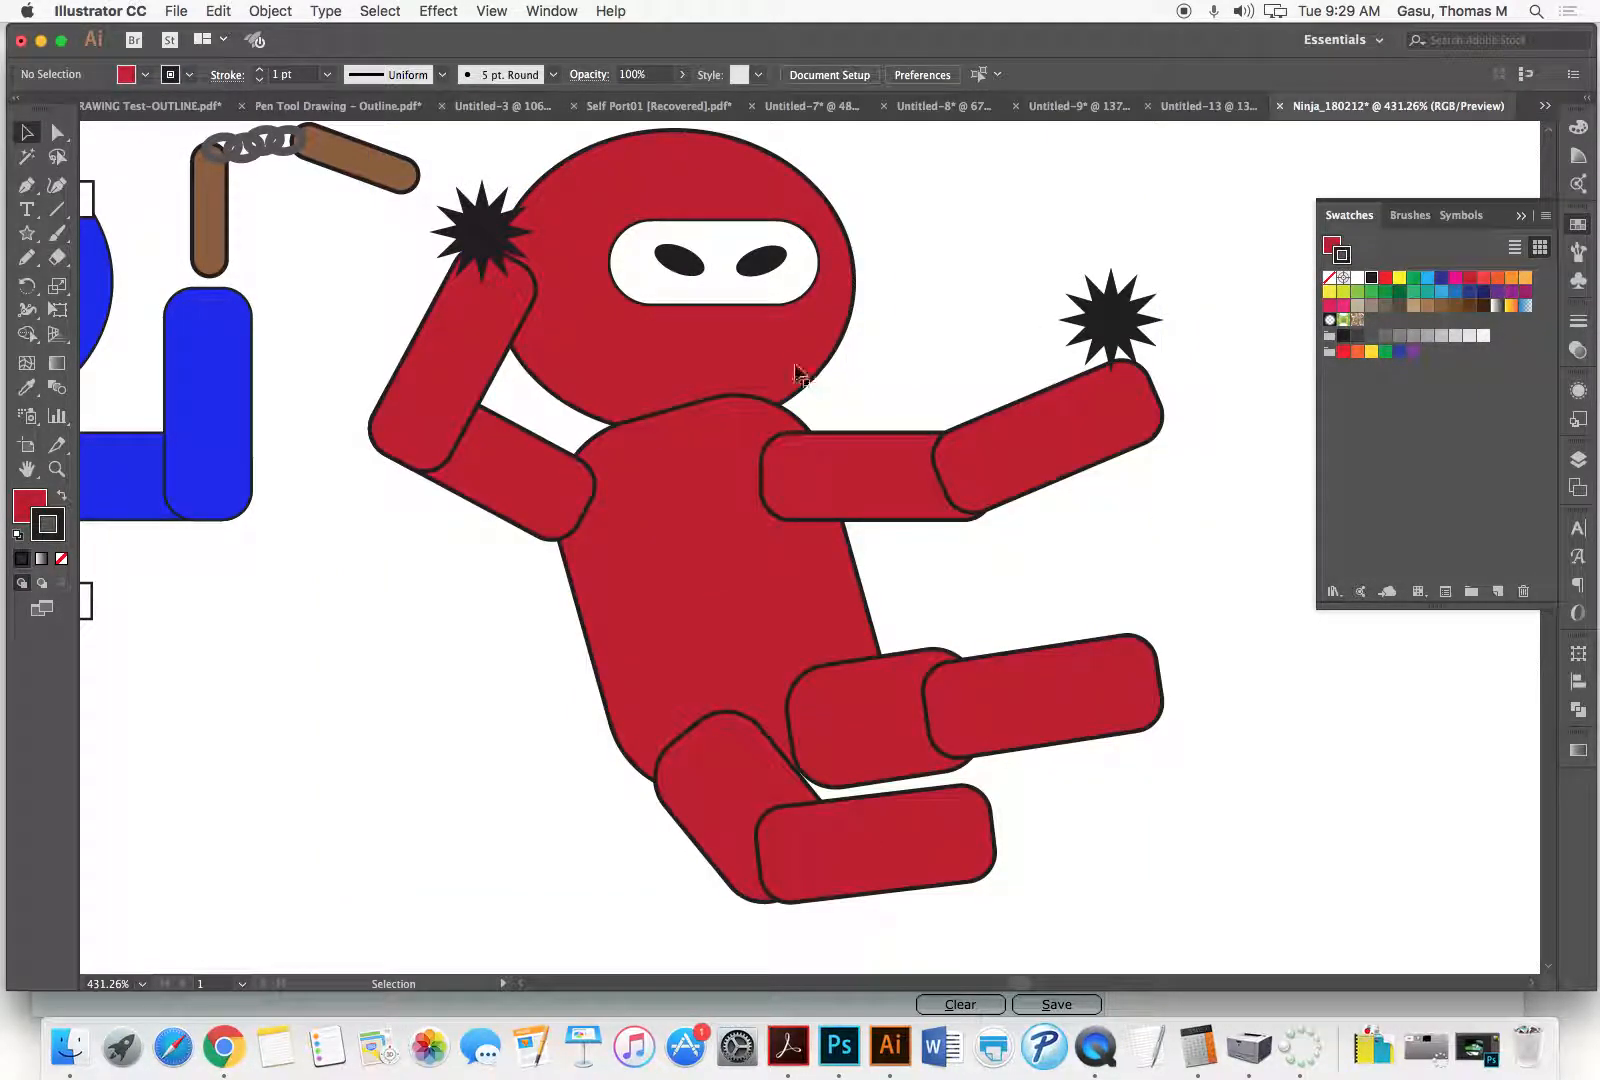
Step: Bring the head, eye opening, both eyes and the bent arm's forearm with its star to the front, over the torso
{"action": "left_click", "coordinate": [778, 264]}
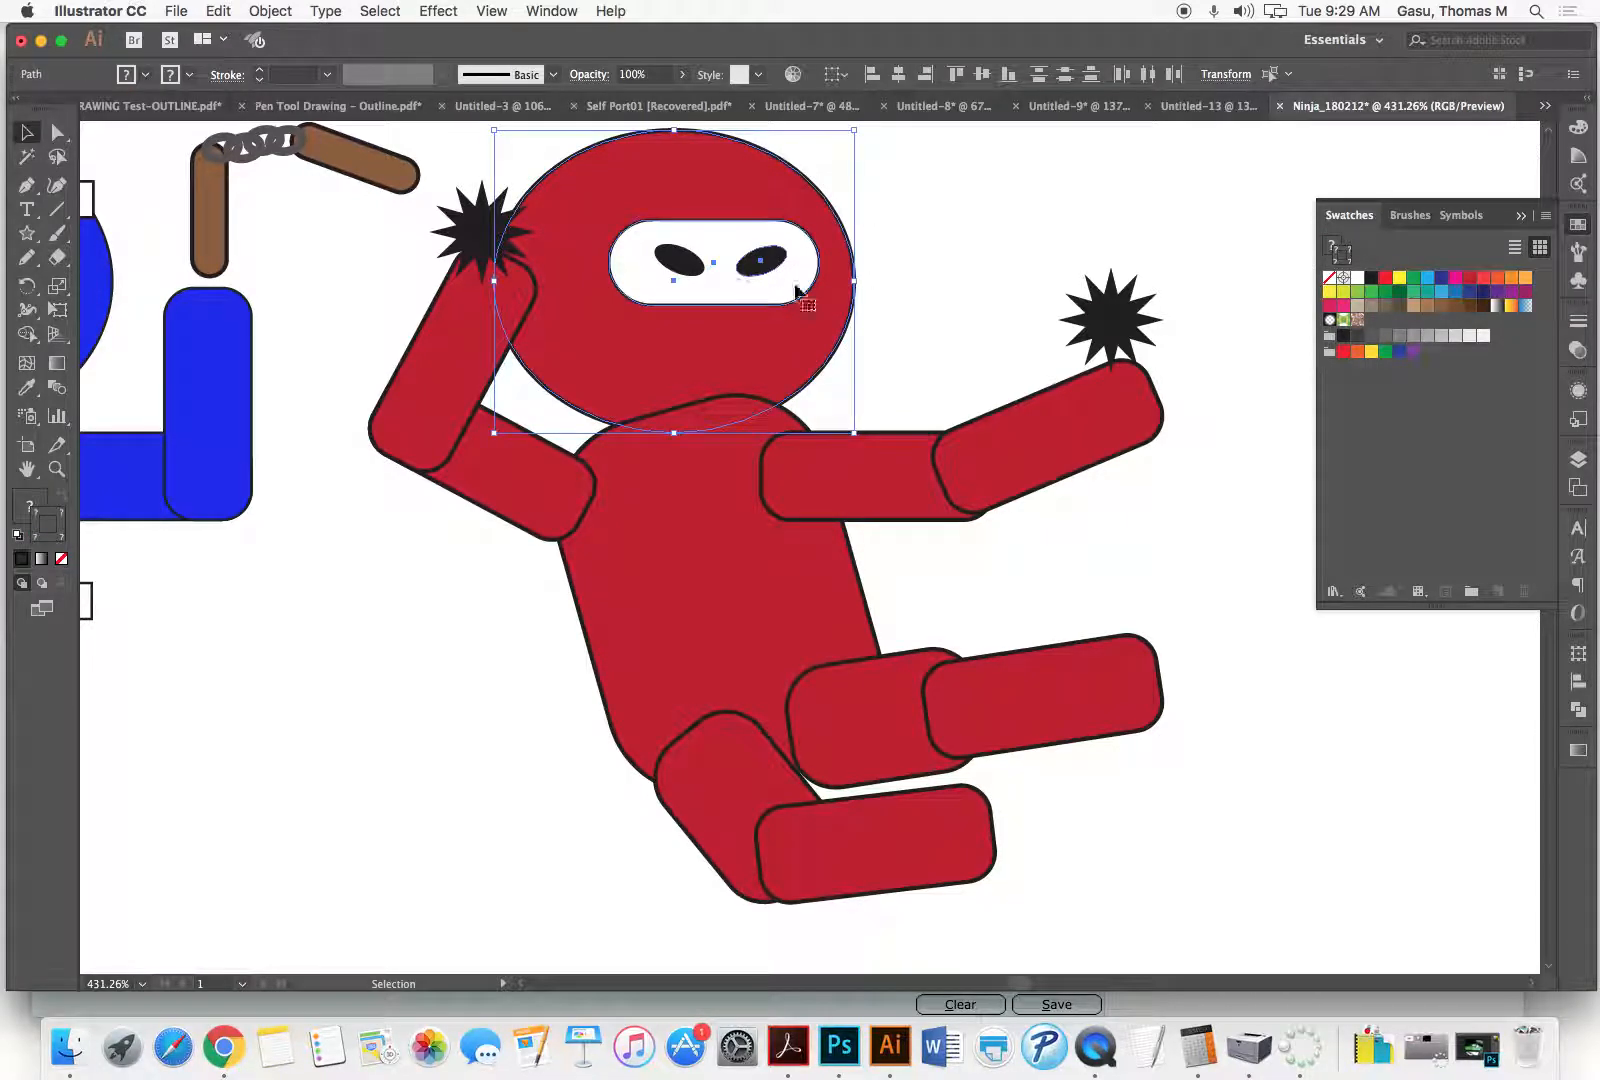
{"action": "key", "text": "shift+super+bracketright"}
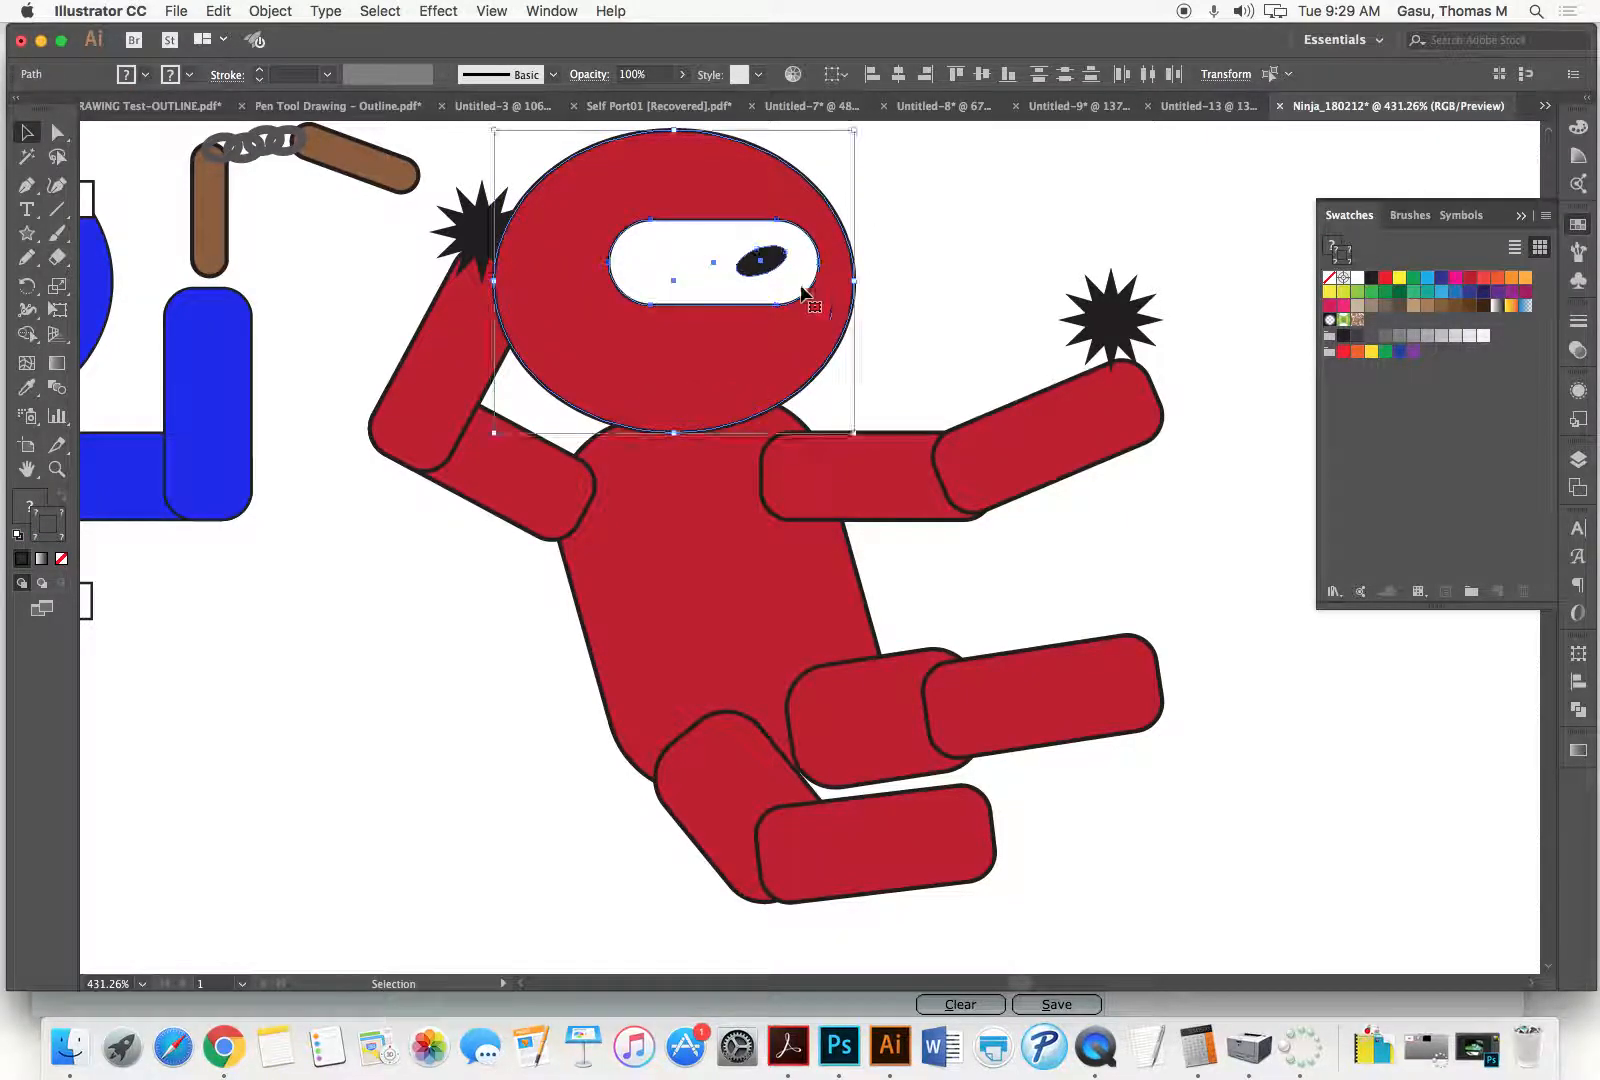
{"action": "key", "text": "super+z"}
{"action": "left_click_drag", "start_coordinate": [946, 216], "coordinate": [490, 326]}
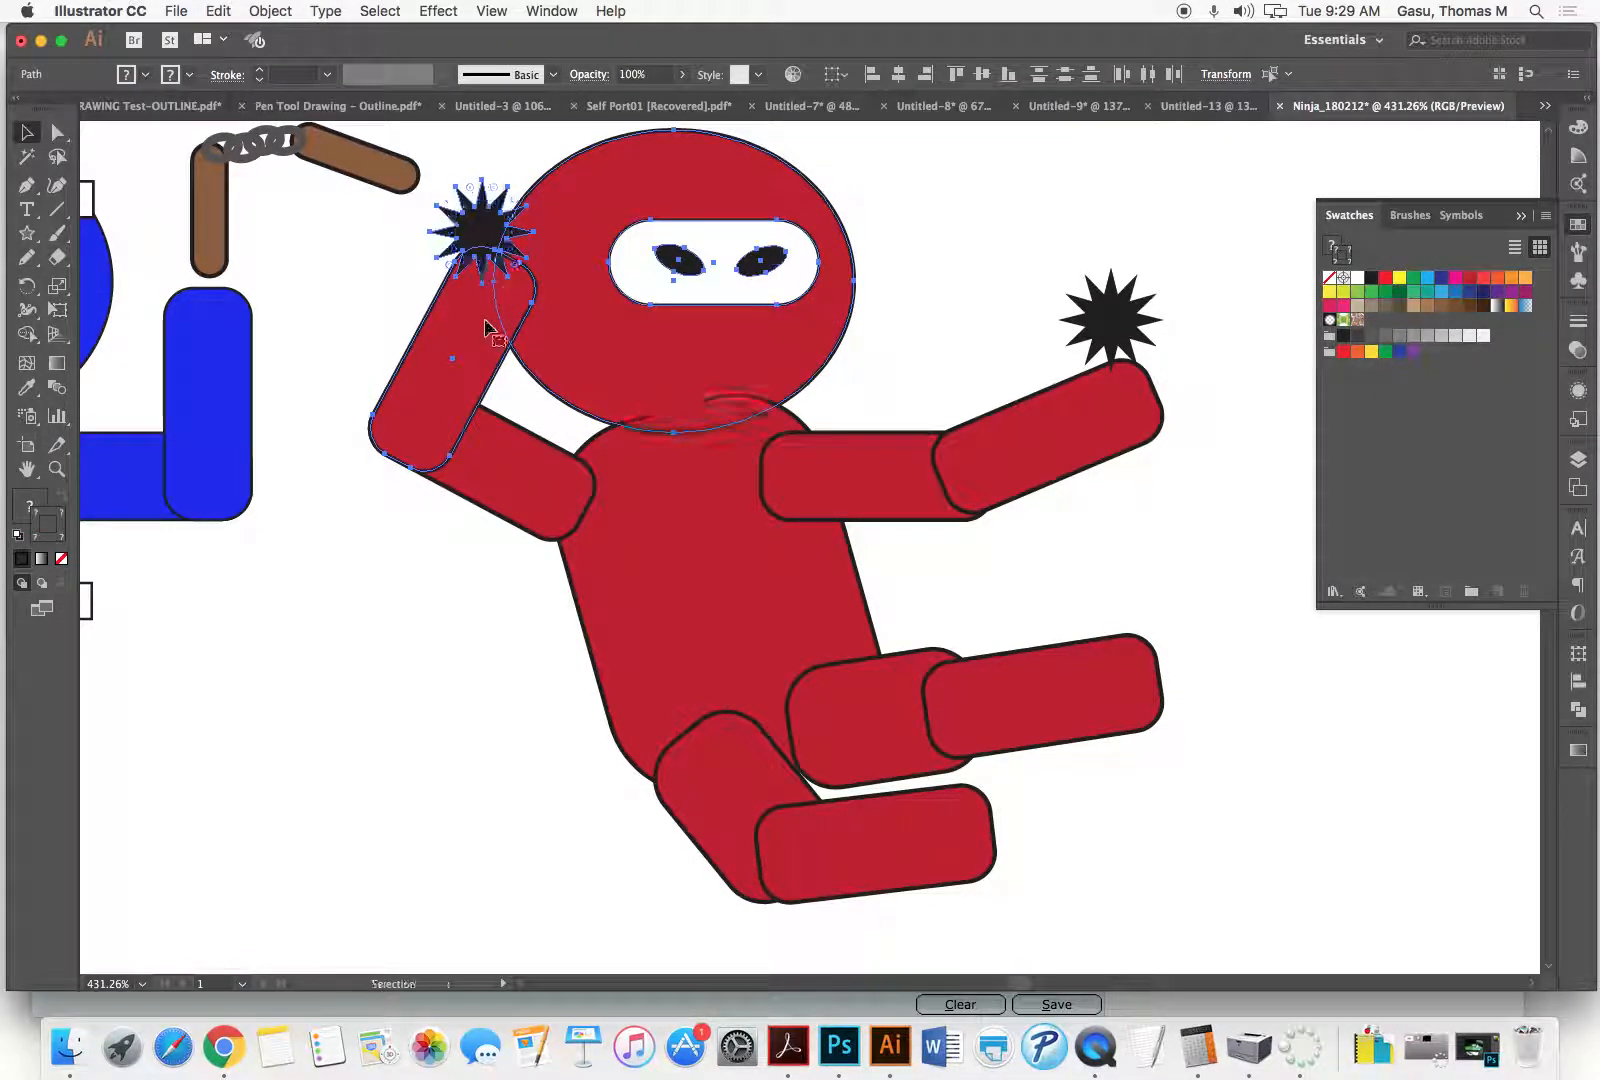
{"action": "left_click", "coordinate": [925, 282]}
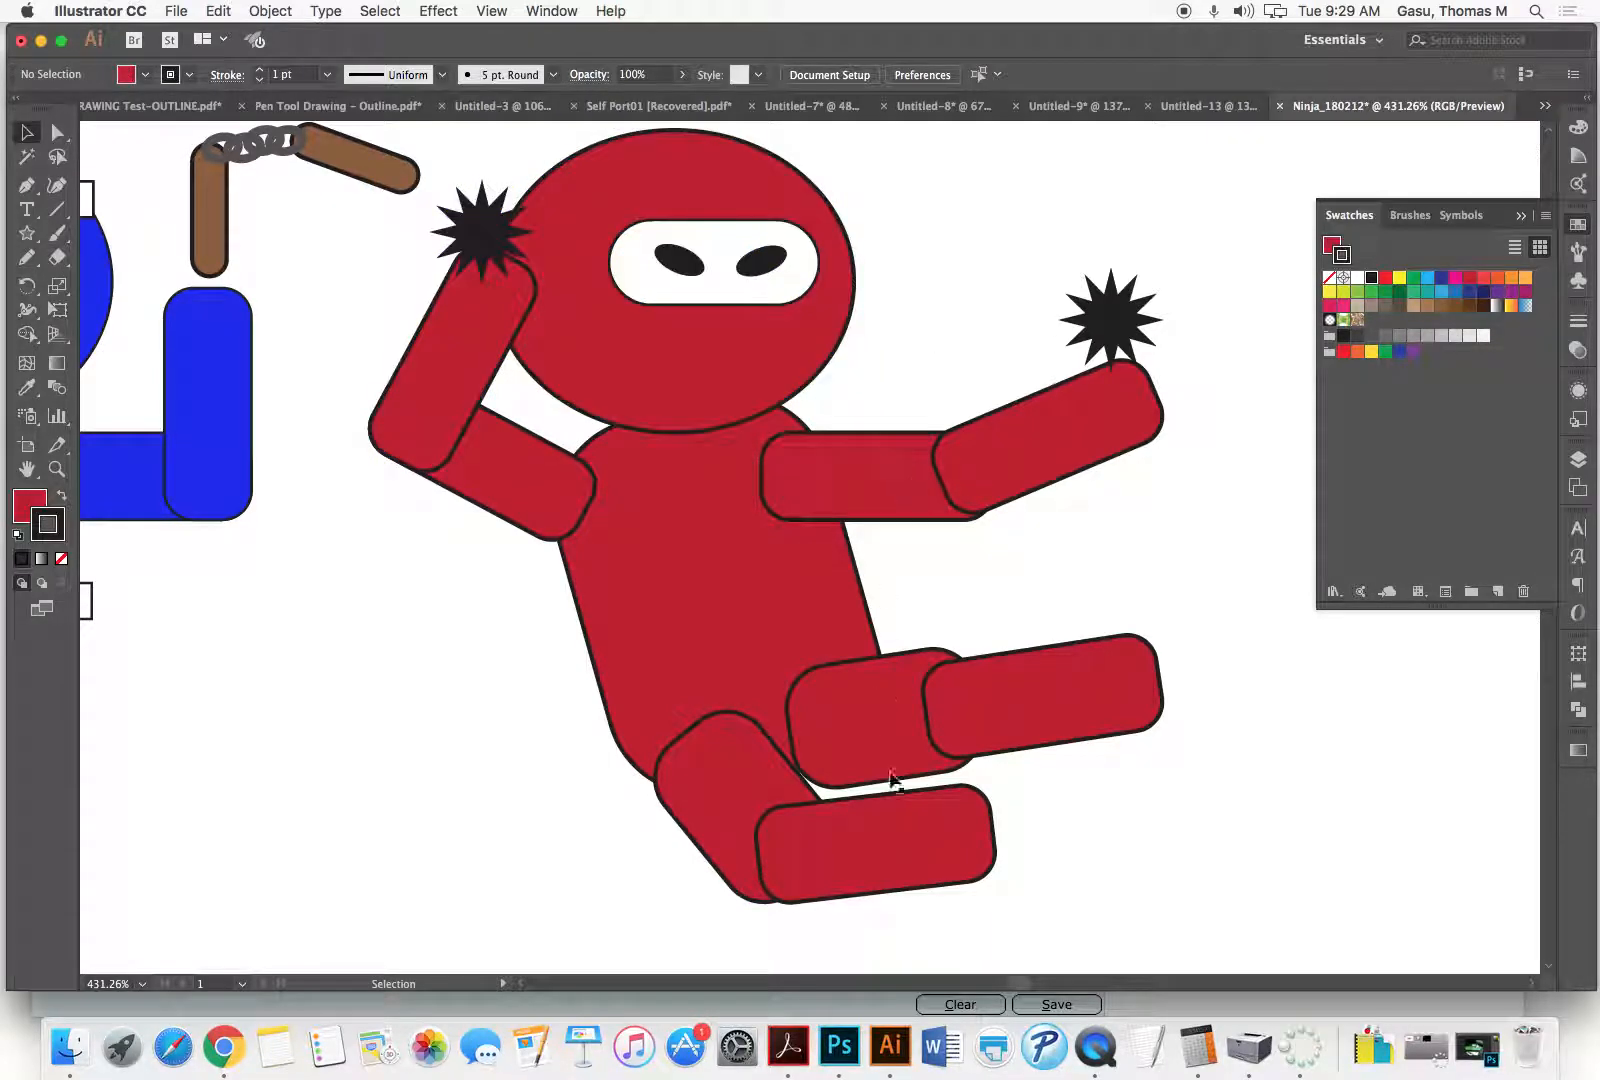
Step: Send the outstretched arm's upper segment to the back, behind the torso
{"action": "left_click", "coordinate": [878, 490]}
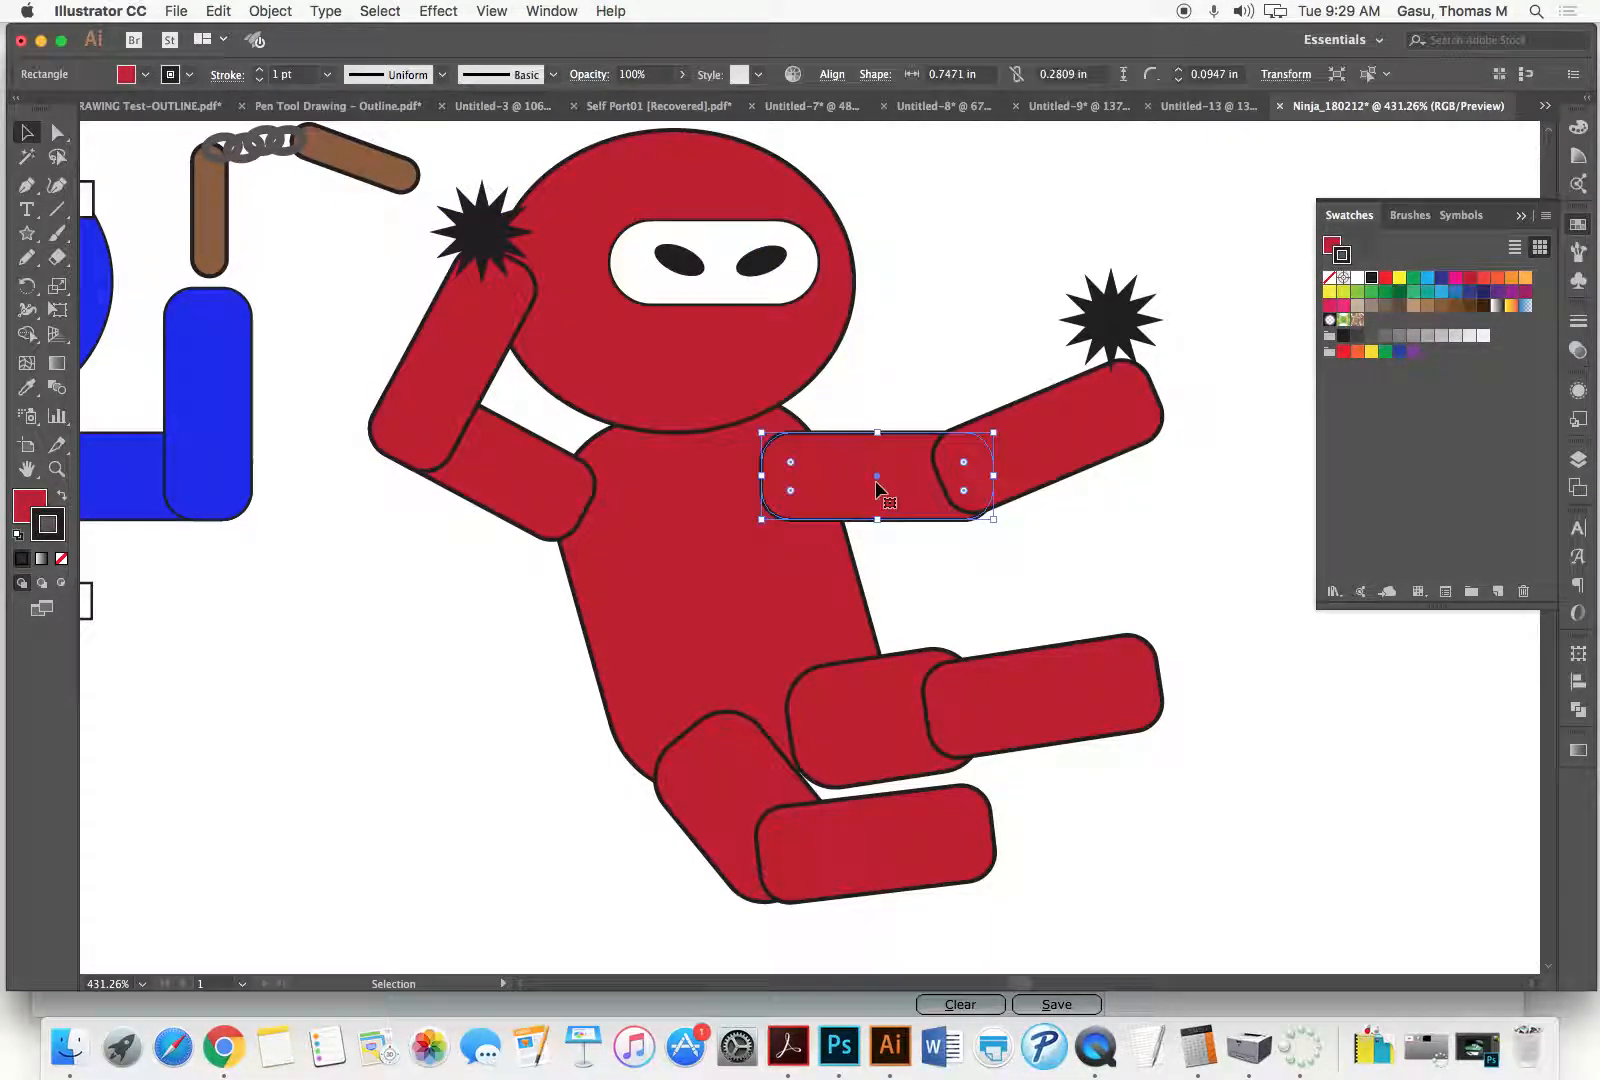
{"action": "key", "text": "super+shift+bracketleft"}
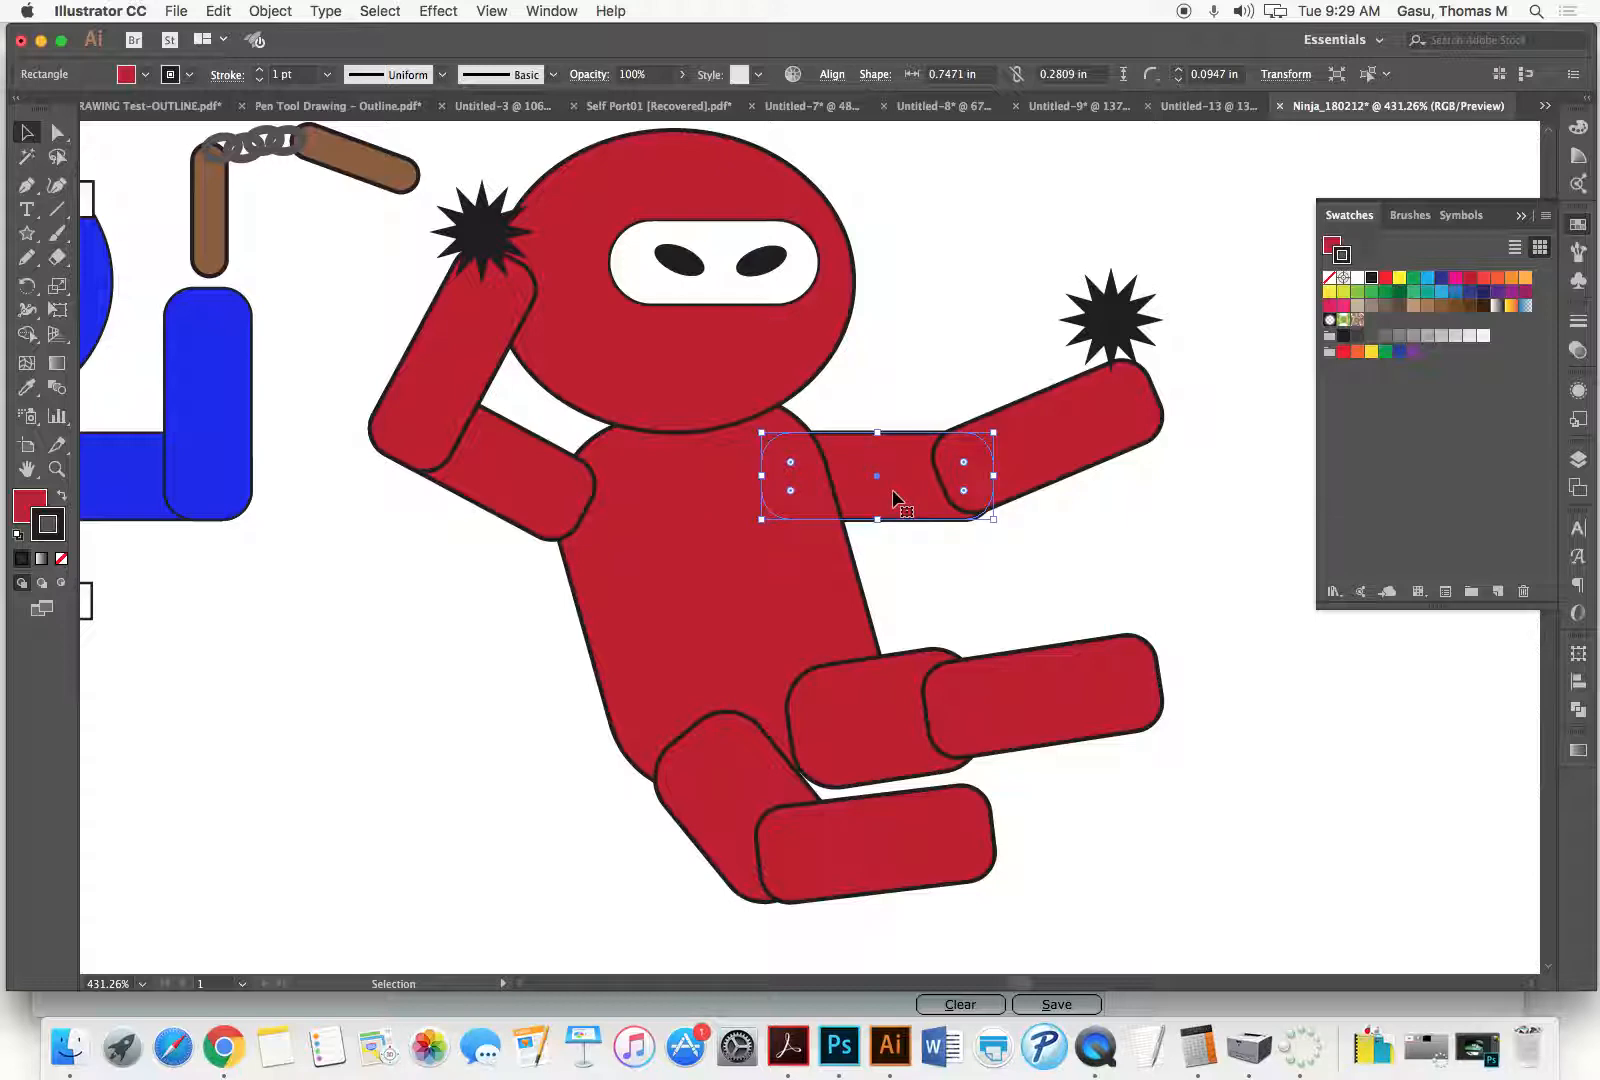
{"action": "left_click", "coordinate": [1002, 551]}
Step: Place the upper extended leg behind the torso, with its lower segment in front of the thigh
{"action": "key", "text": "a"}
{"action": "left_click", "coordinate": [862, 748]}
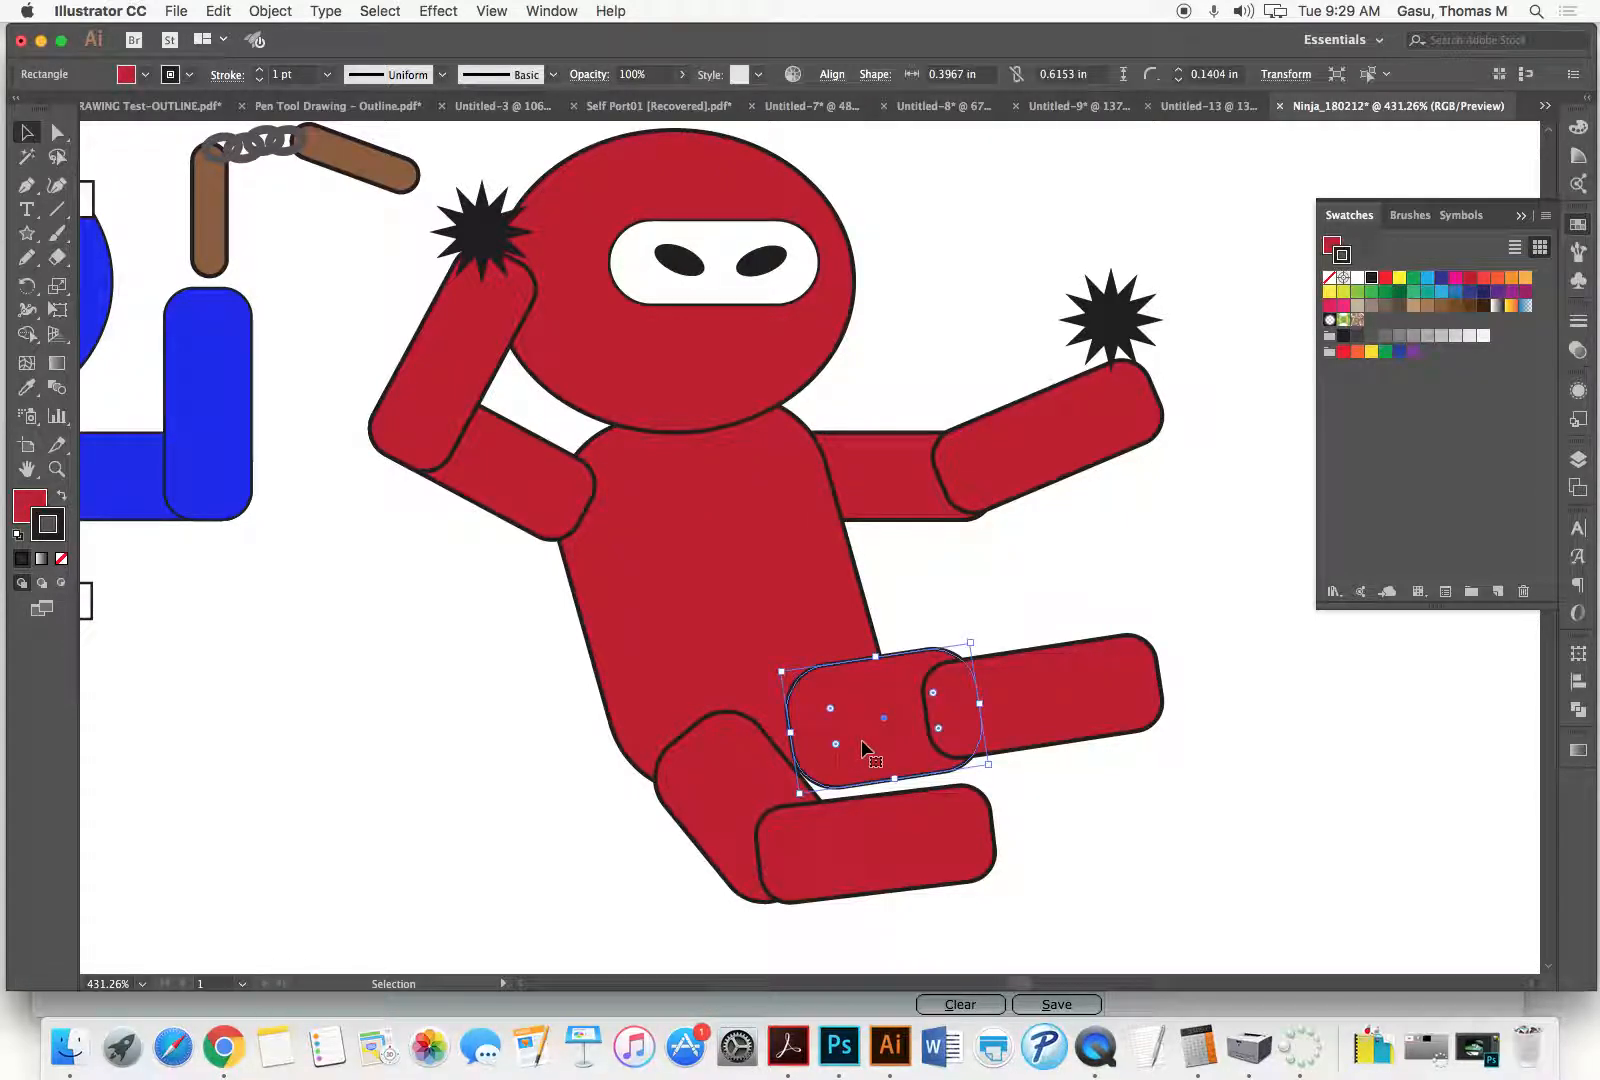
{"action": "key", "text": "v"}
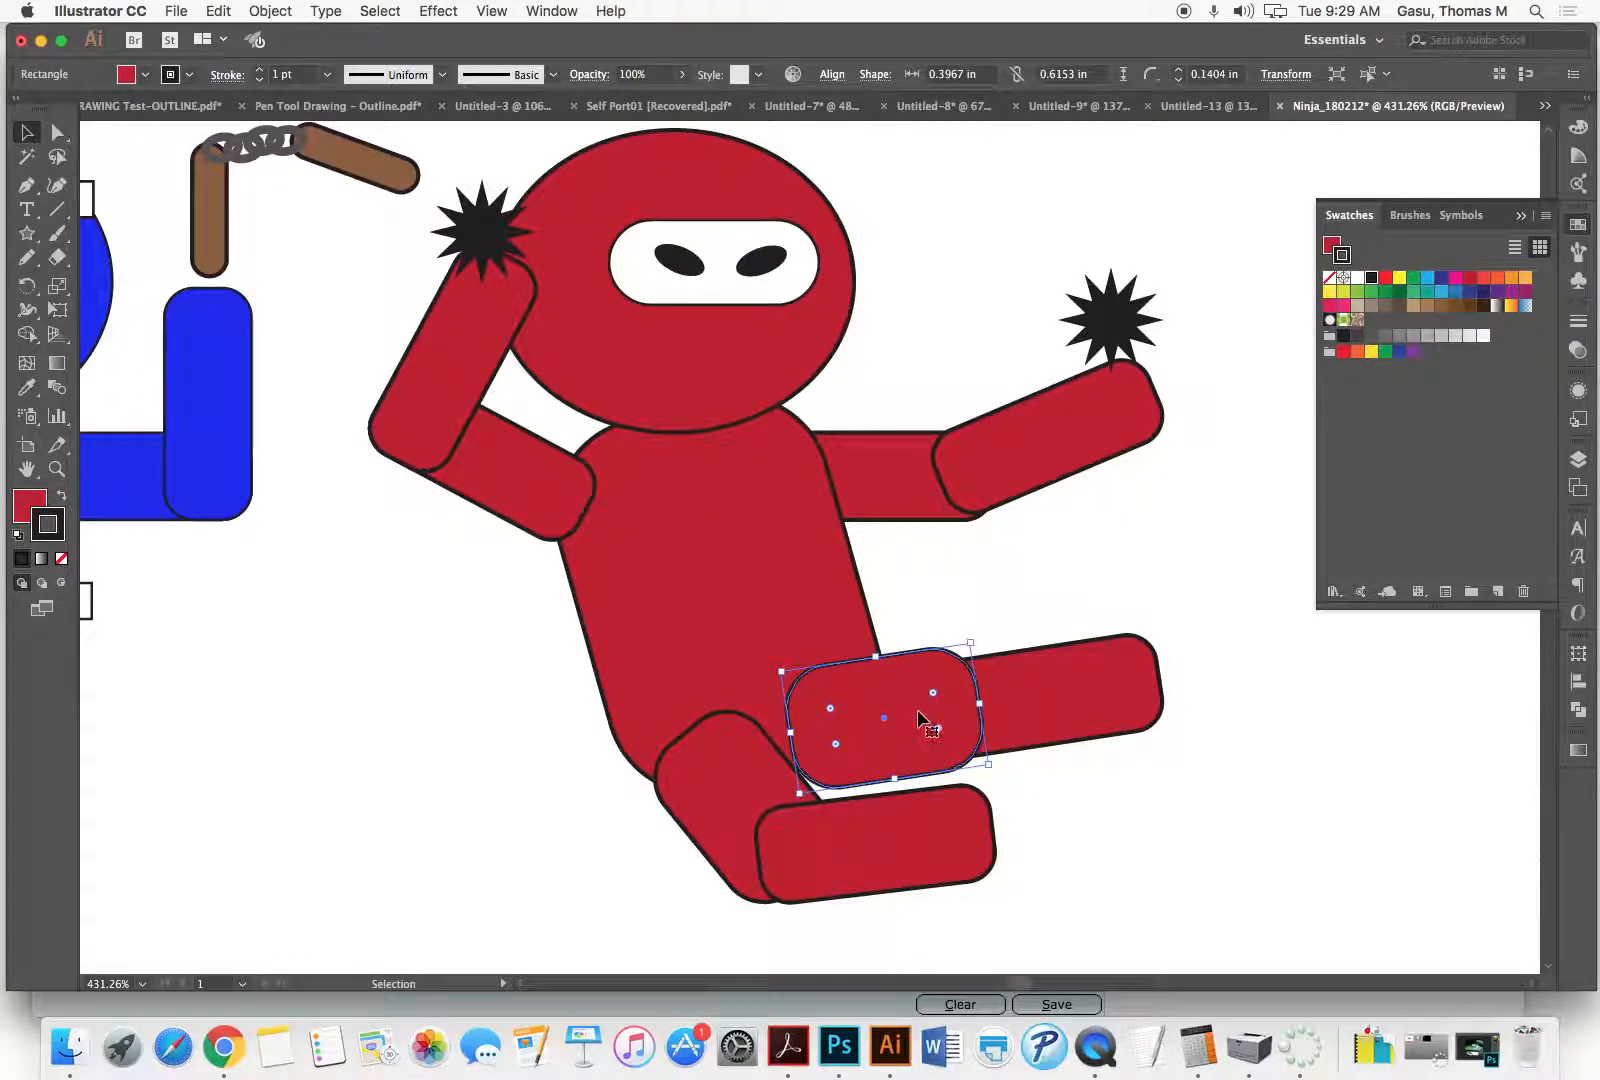
{"action": "left_click", "coordinate": [1015, 712], "text": "shift"}
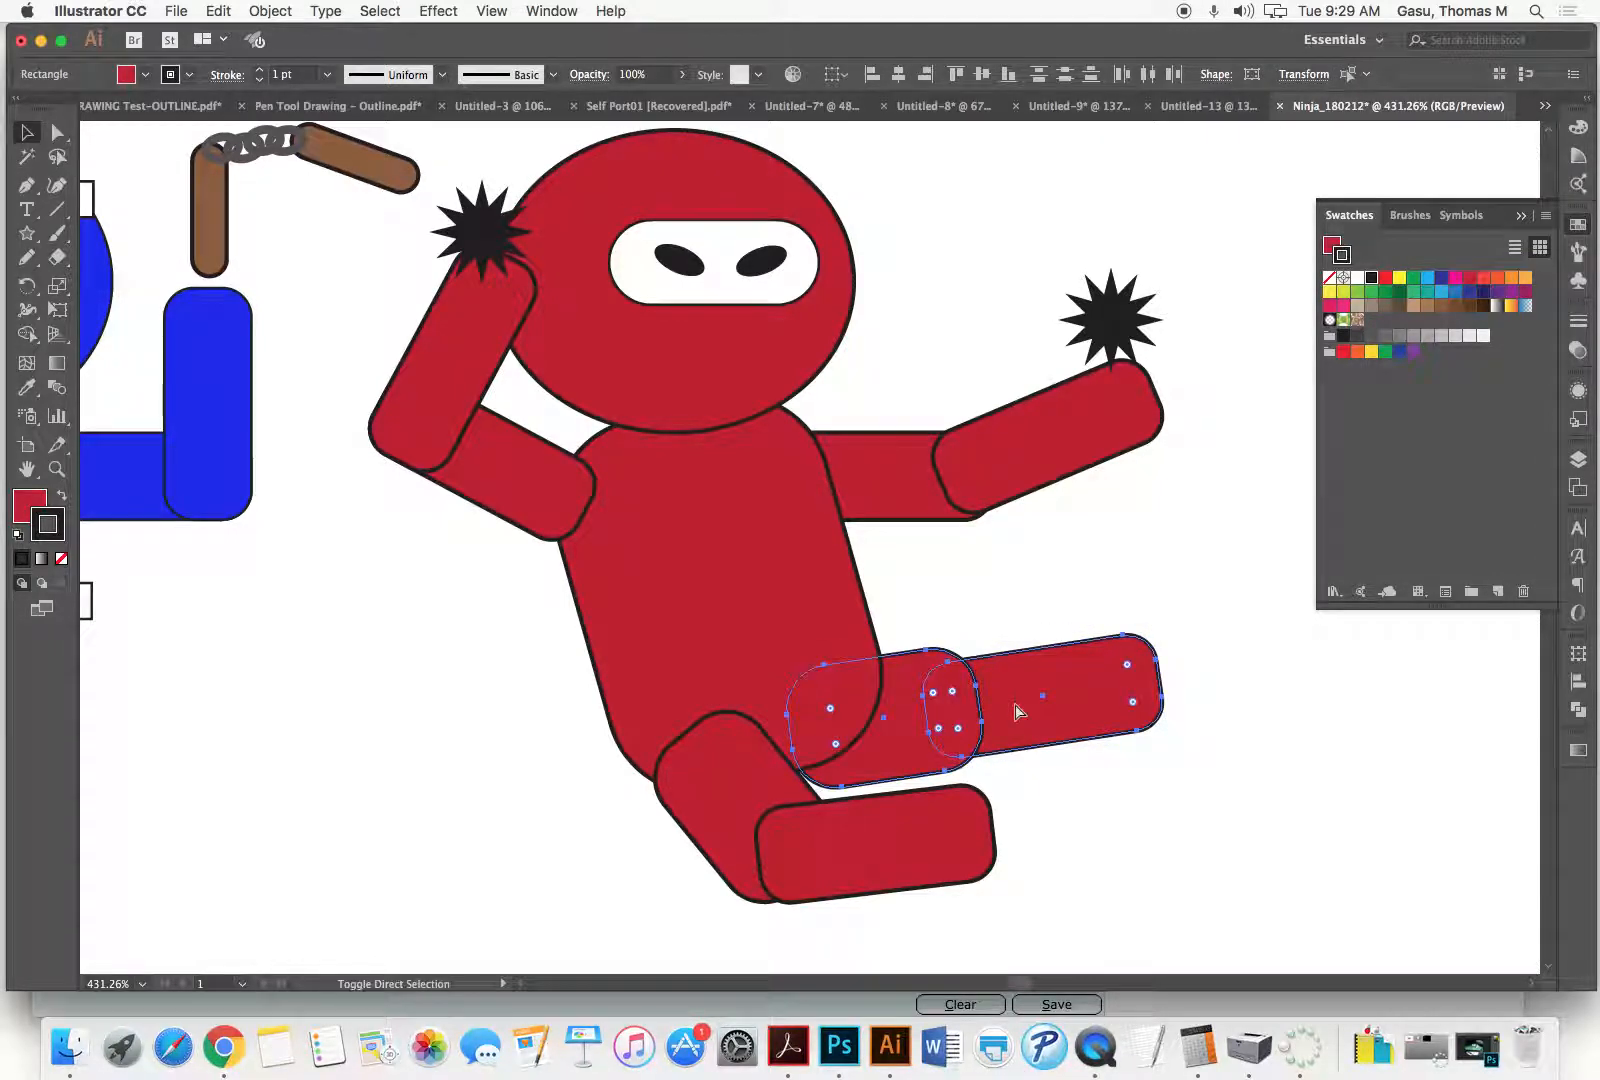
{"action": "left_click", "coordinate": [1096, 940]}
{"action": "left_click", "coordinate": [1057, 735], "text": "super"}
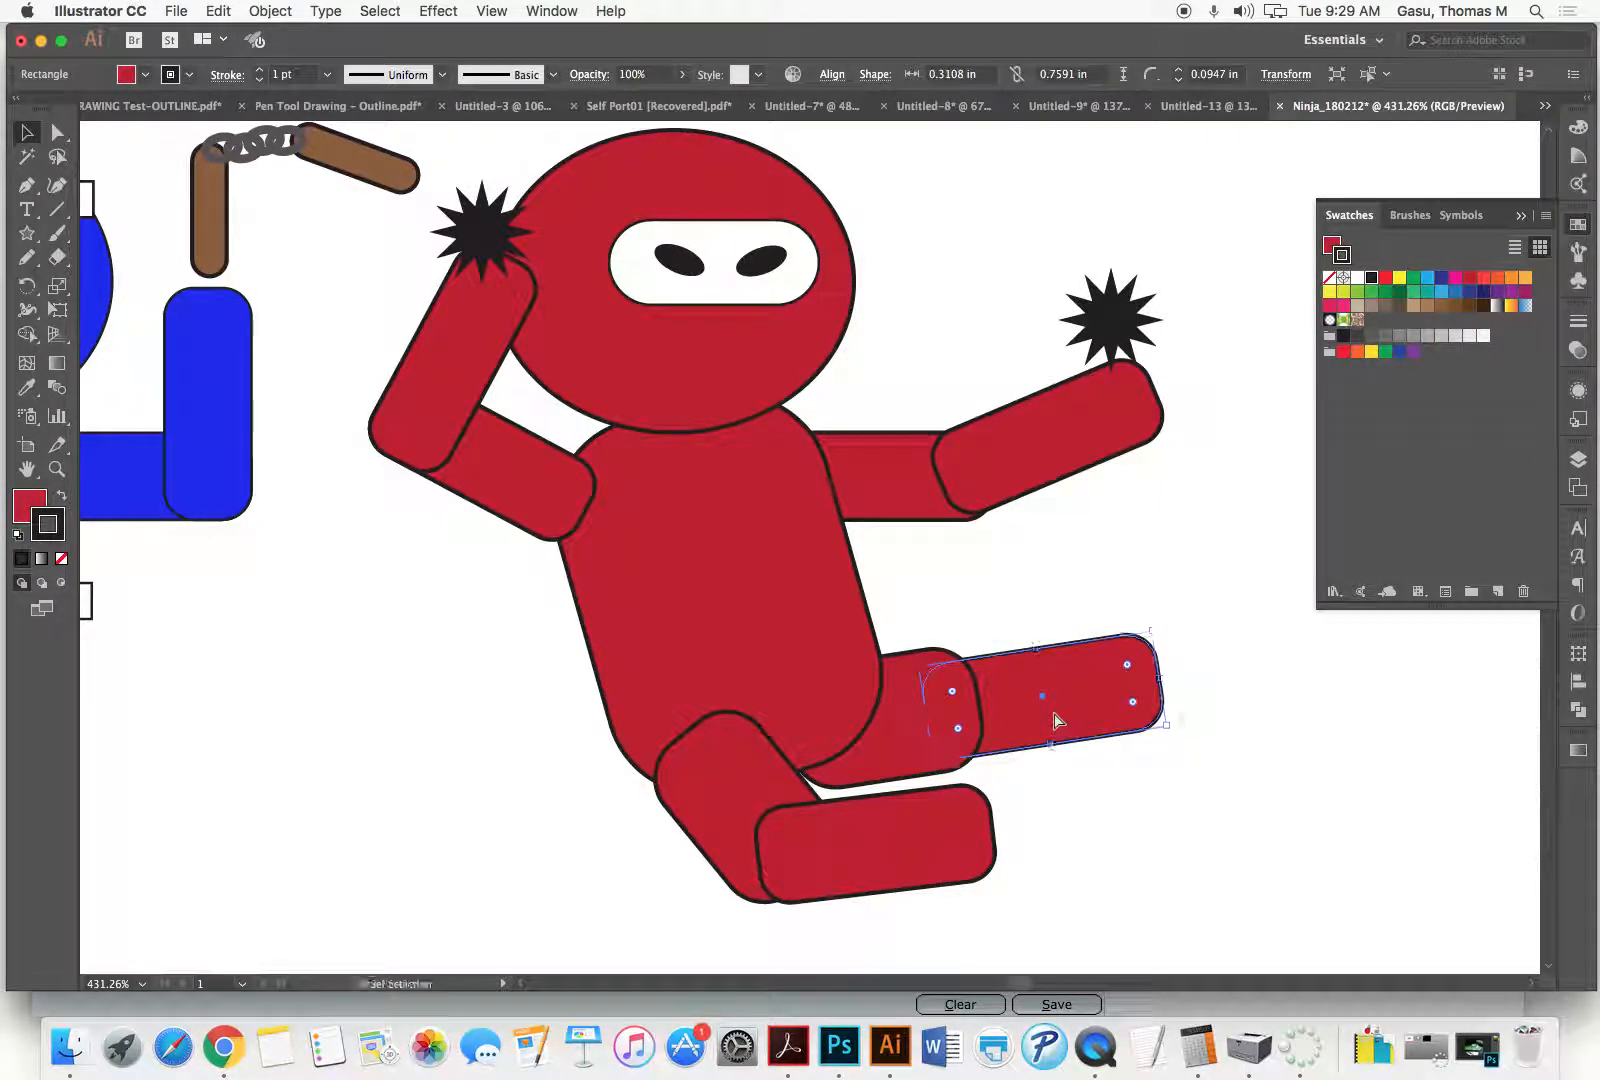
{"action": "right_click", "coordinate": [968, 696]}
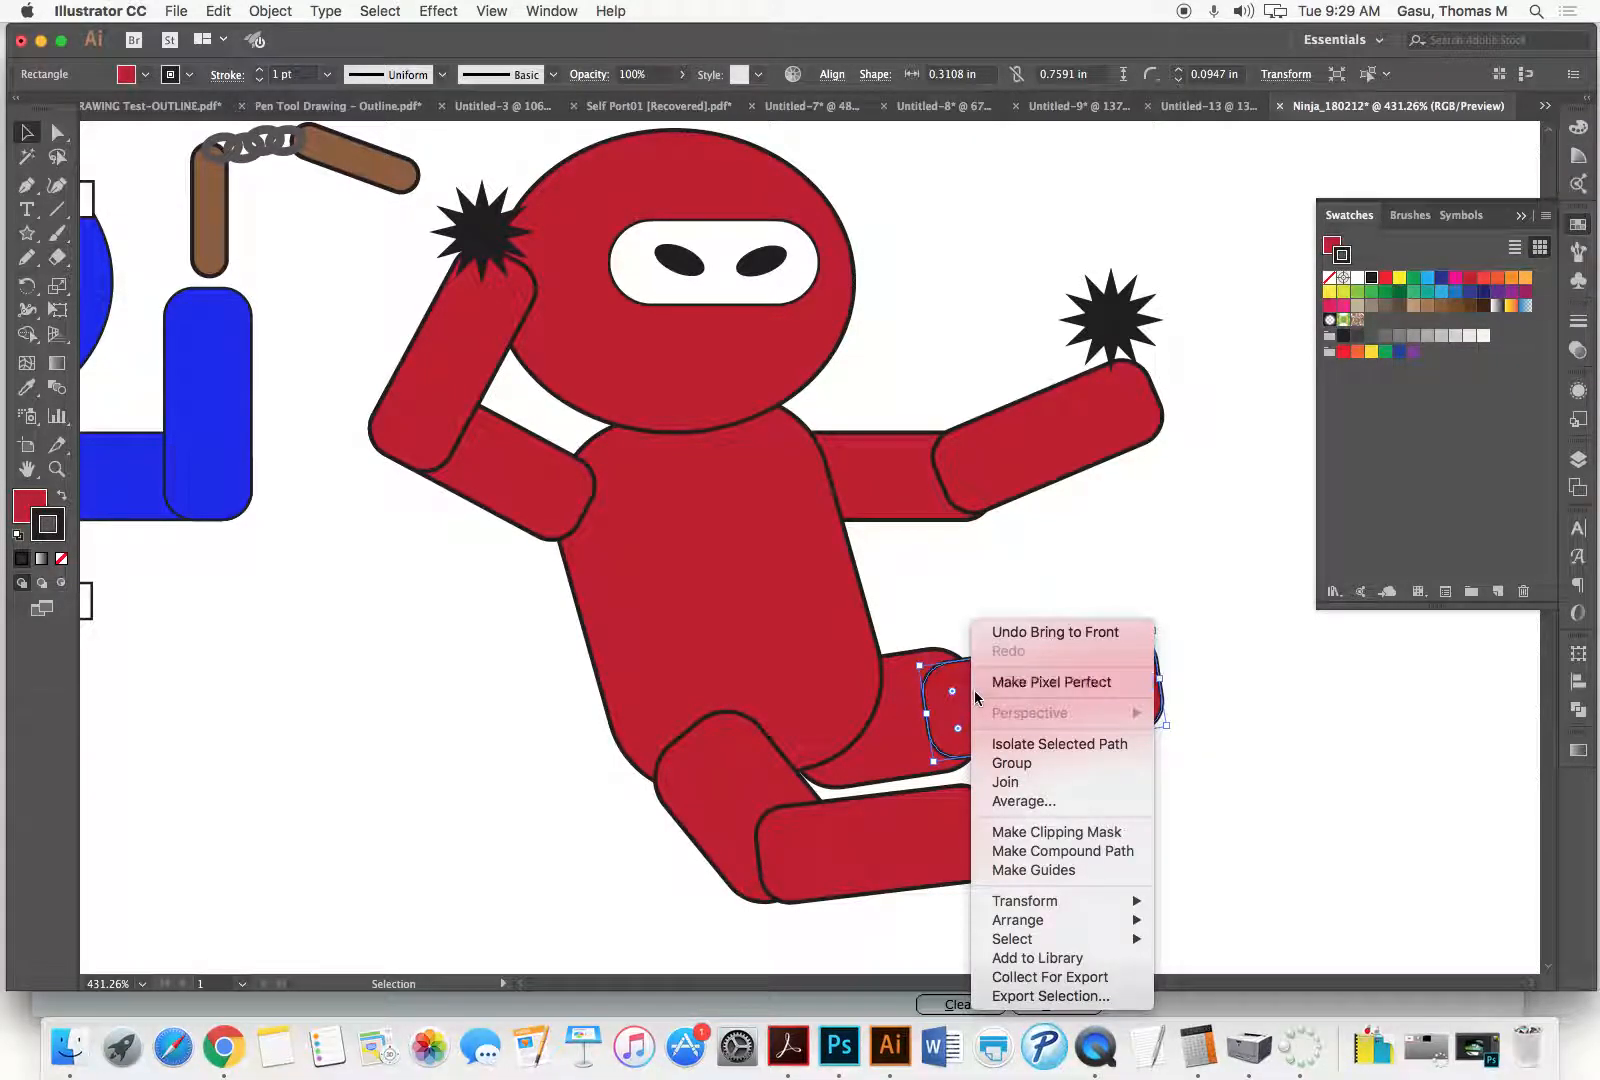
{"action": "left_click", "coordinate": [938, 711]}
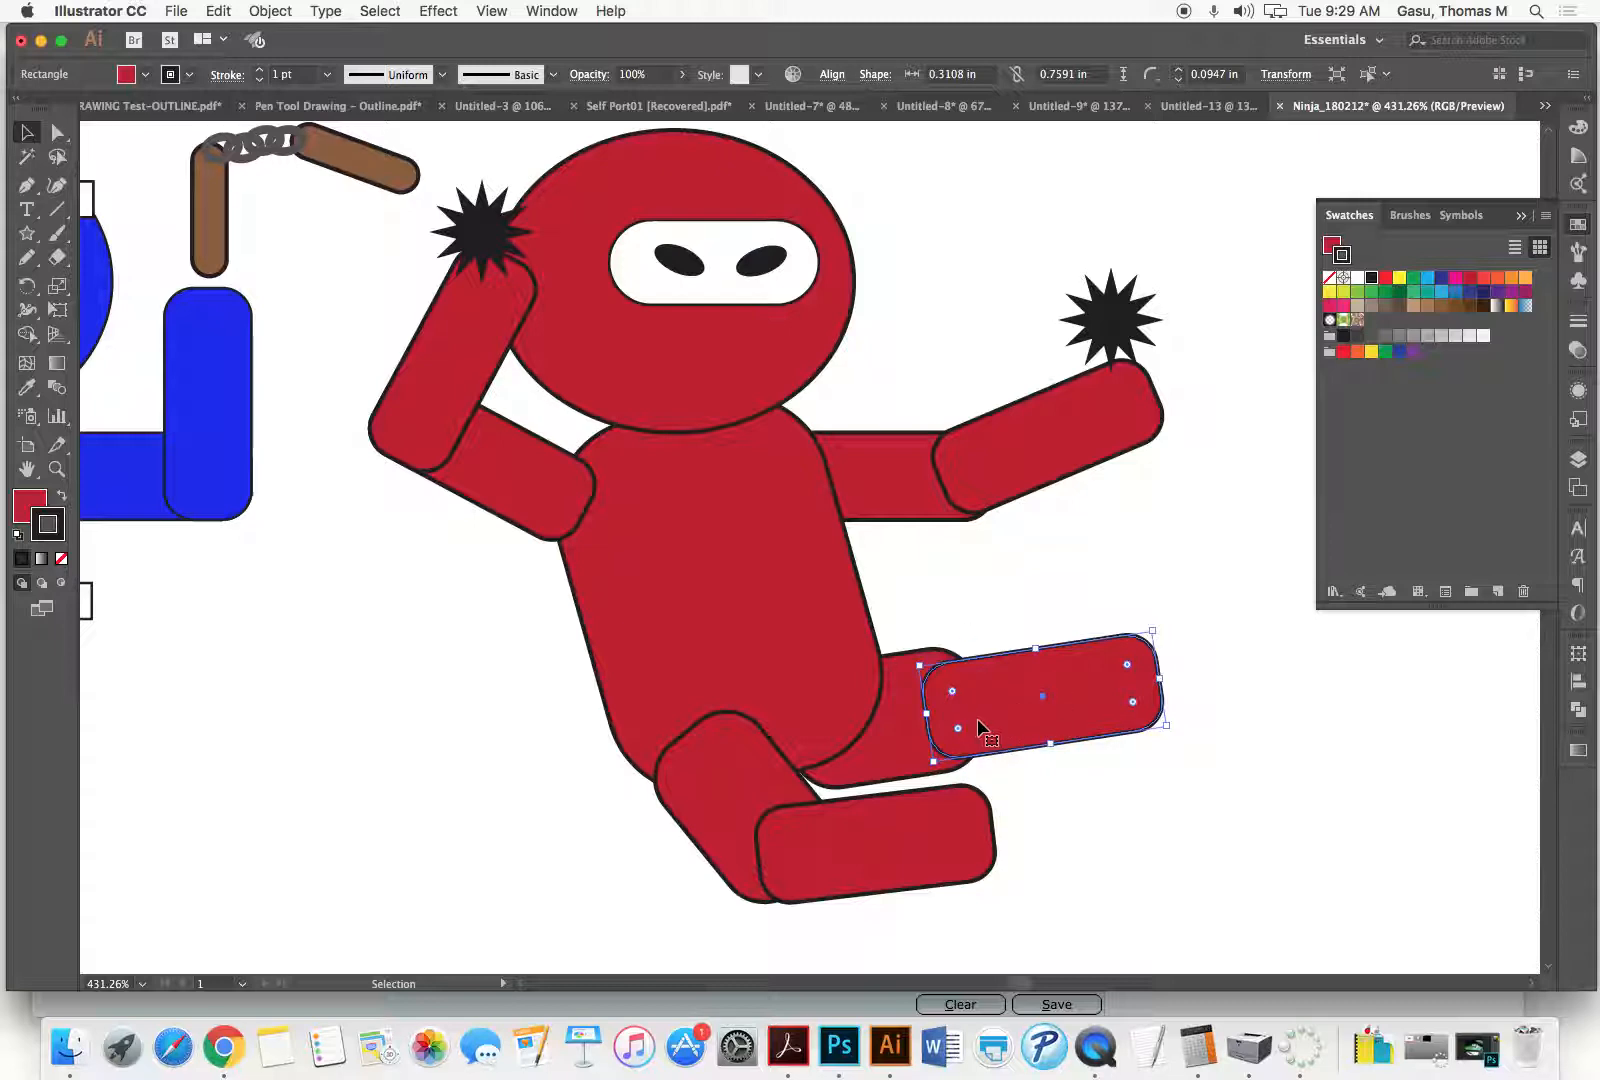
{"action": "right_click", "coordinate": [1008, 712]}
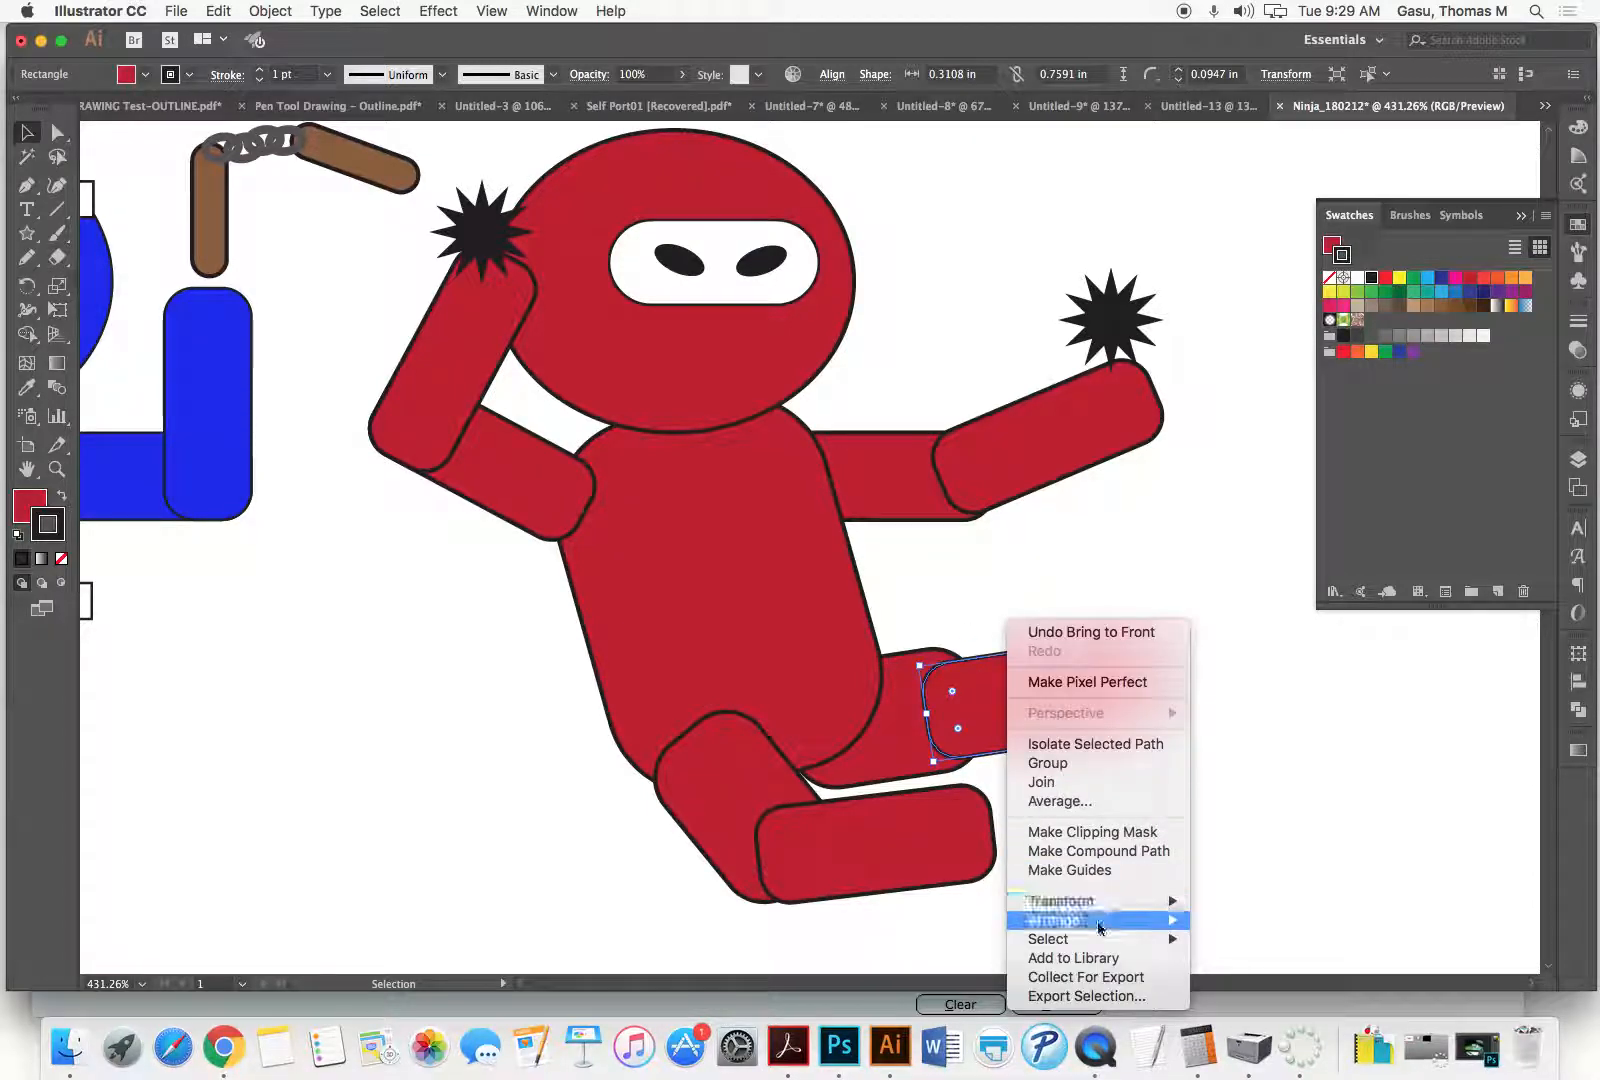
{"action": "mouse_move", "coordinate": [1099, 929]}
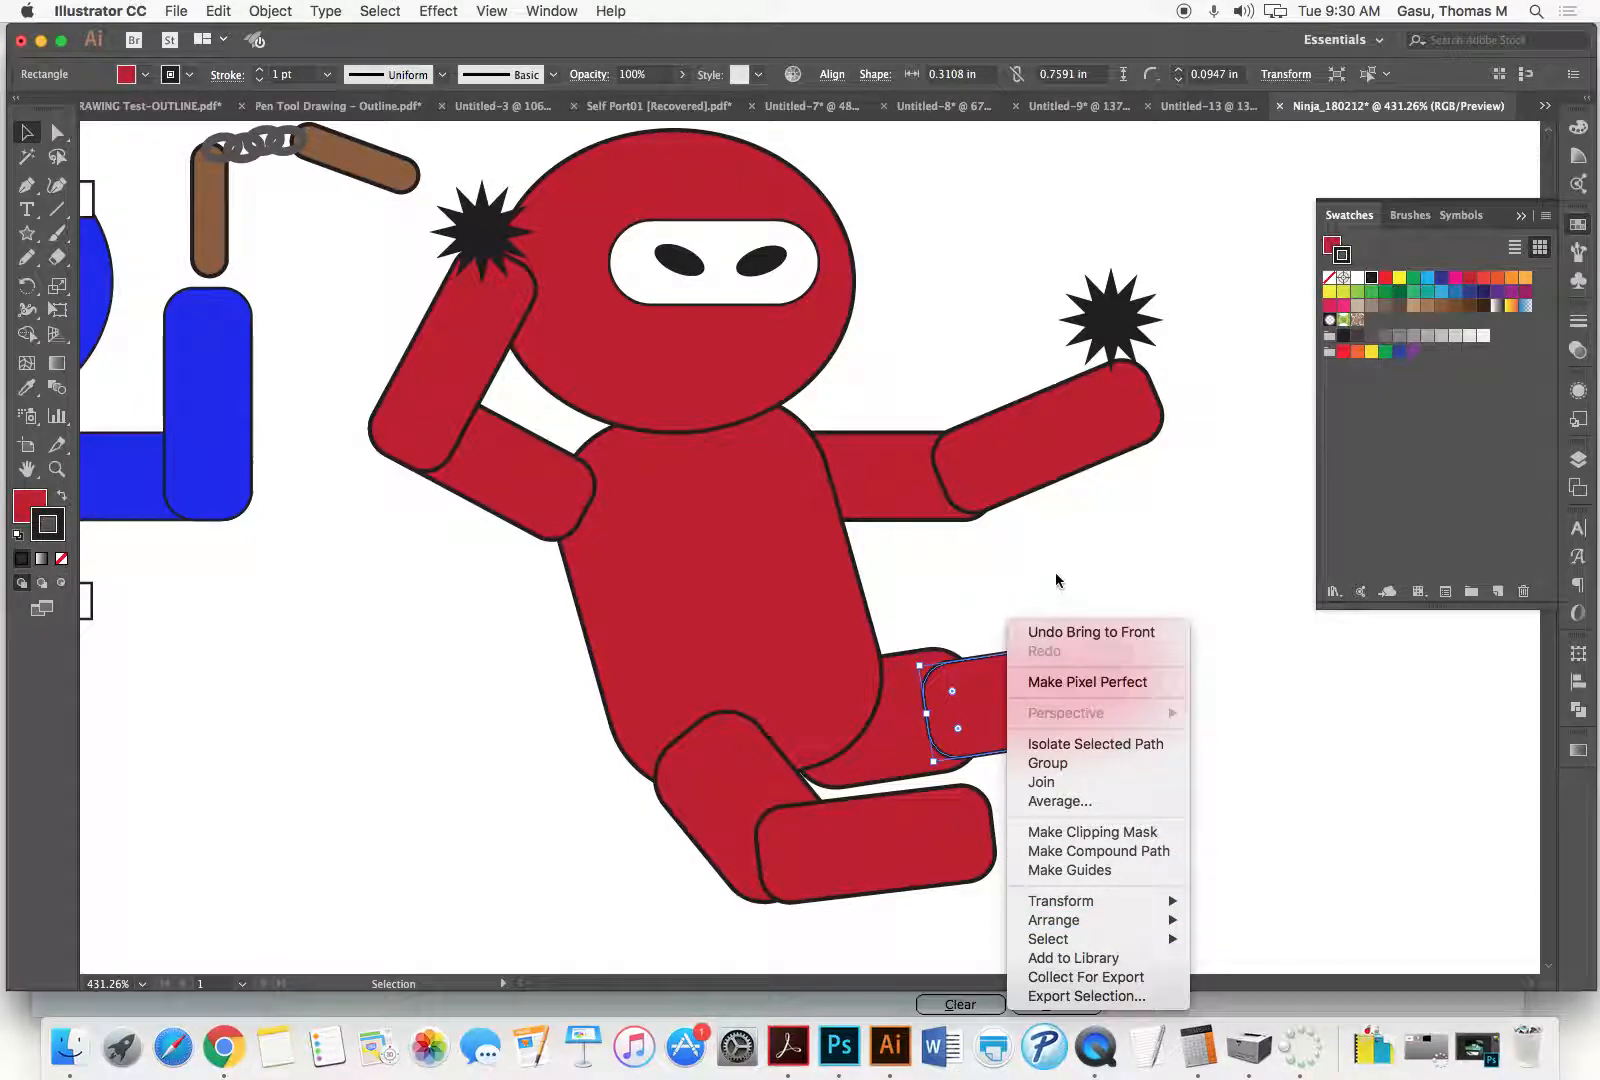
{"action": "left_click", "coordinate": [1008, 685]}
Step: Move the extended leg's lower segment over the face and try sending it backward and bringing it forward among the head shapes
{"action": "left_click_drag", "start_coordinate": [1008, 685], "coordinate": [703, 312]}
{"action": "key", "text": "a"}
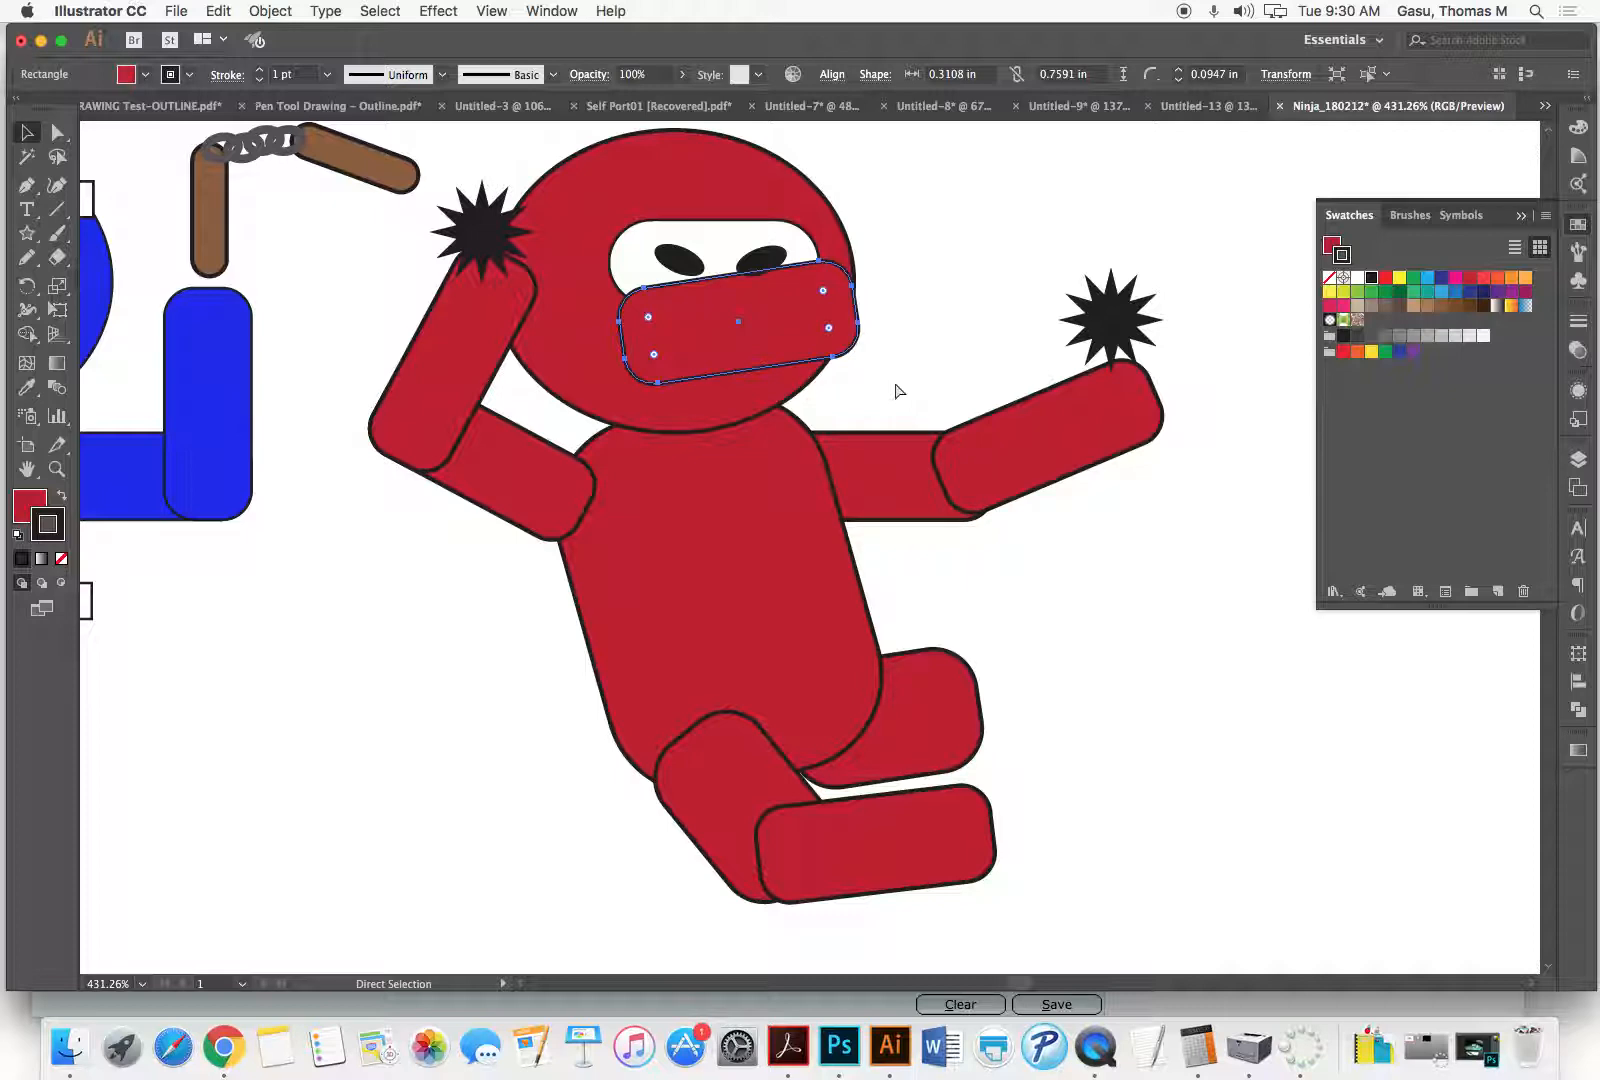
{"action": "key", "text": "super+bracketleft"}
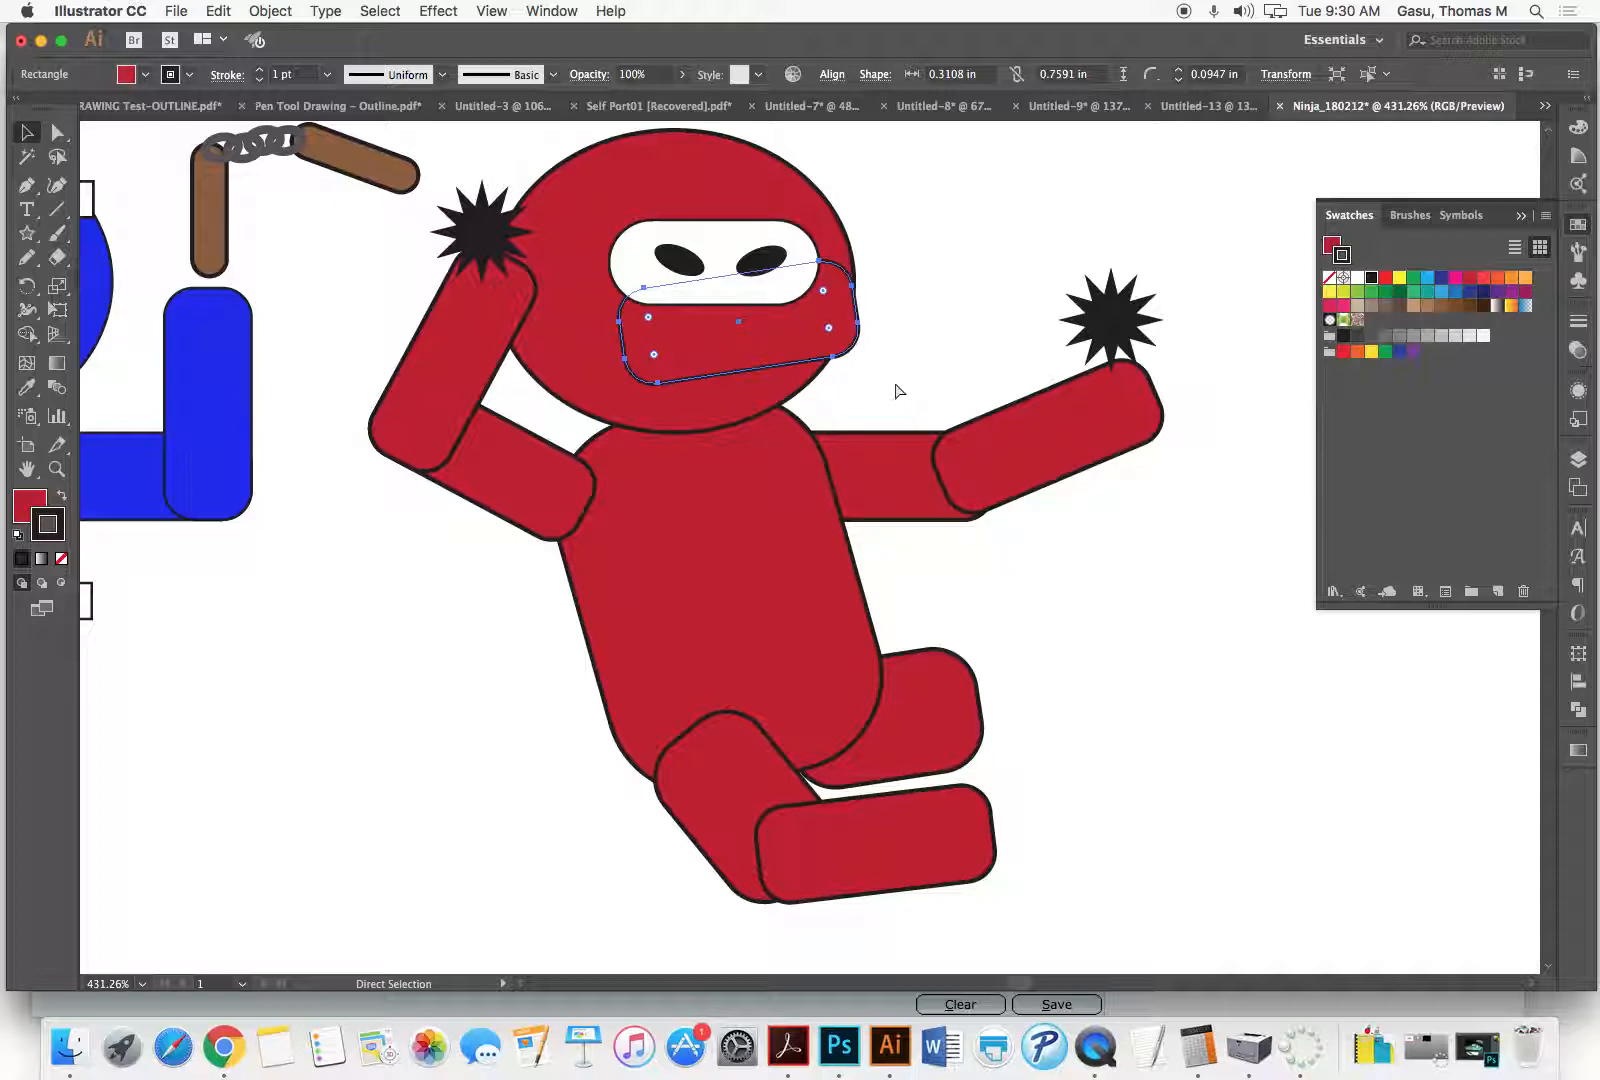
{"action": "key", "text": "super+bracketleft"}
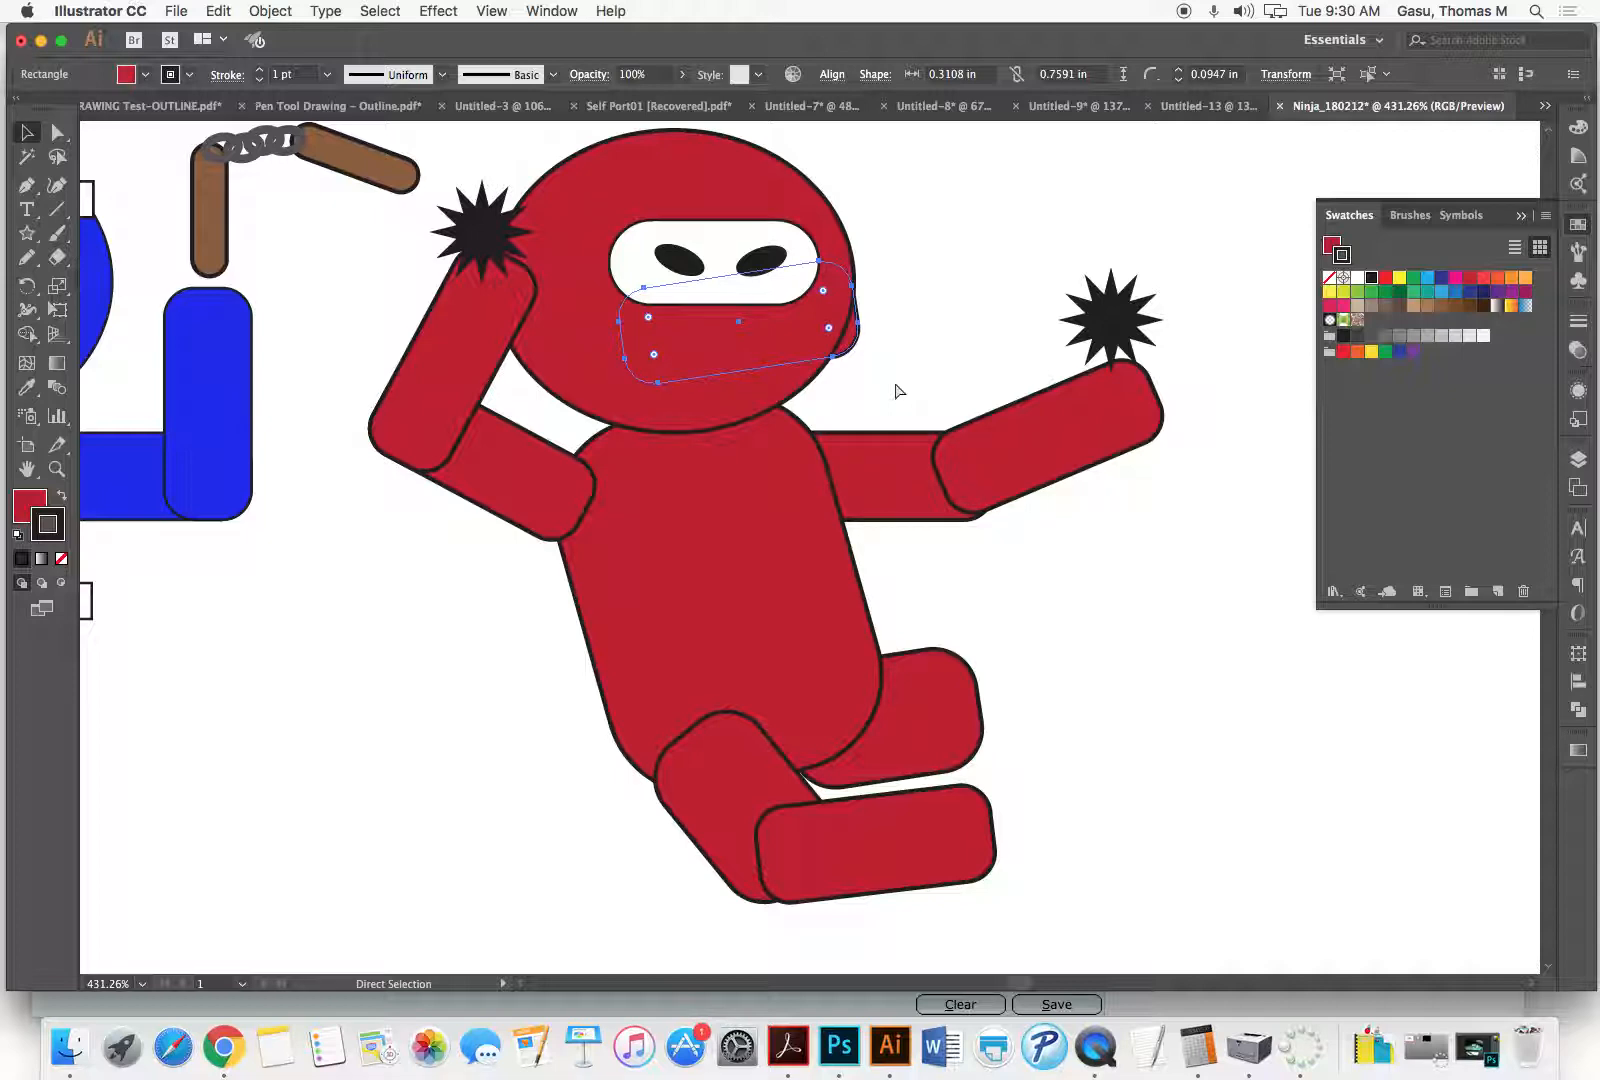
{"action": "key", "text": "super+bracketright"}
{"action": "key", "text": "super+bracketright"}
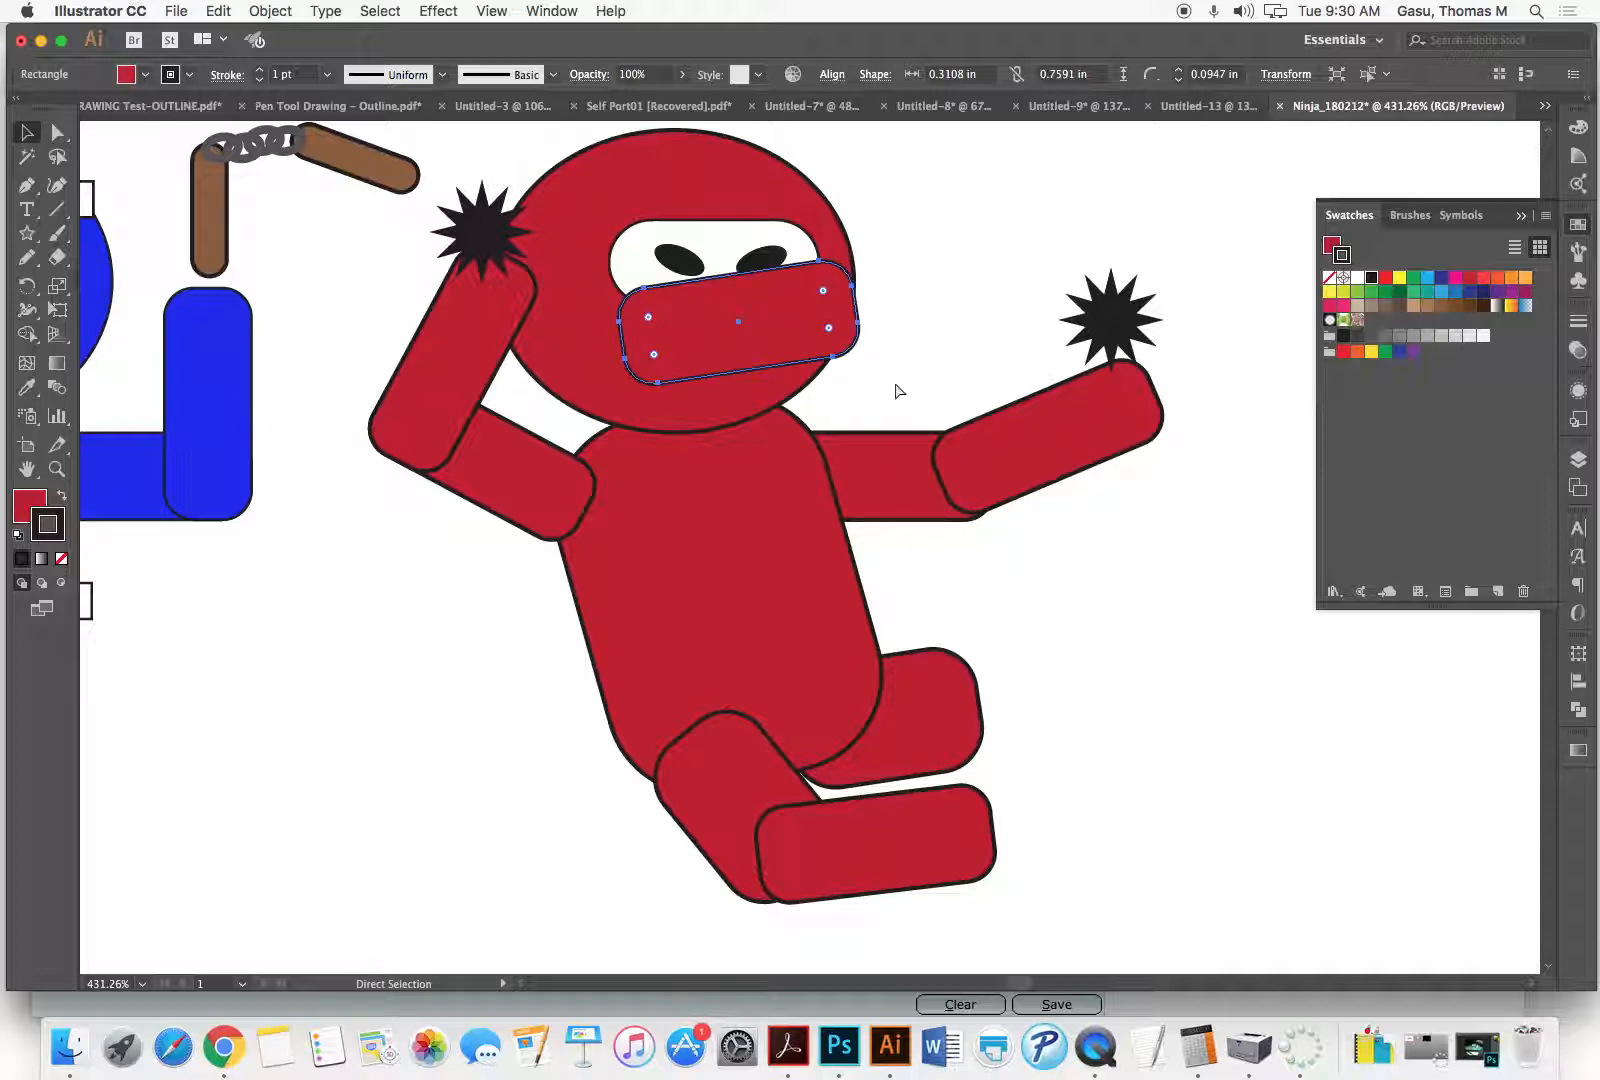
{"action": "key", "text": "super+bracketleft"}
{"action": "key", "text": "super+bracketleft"}
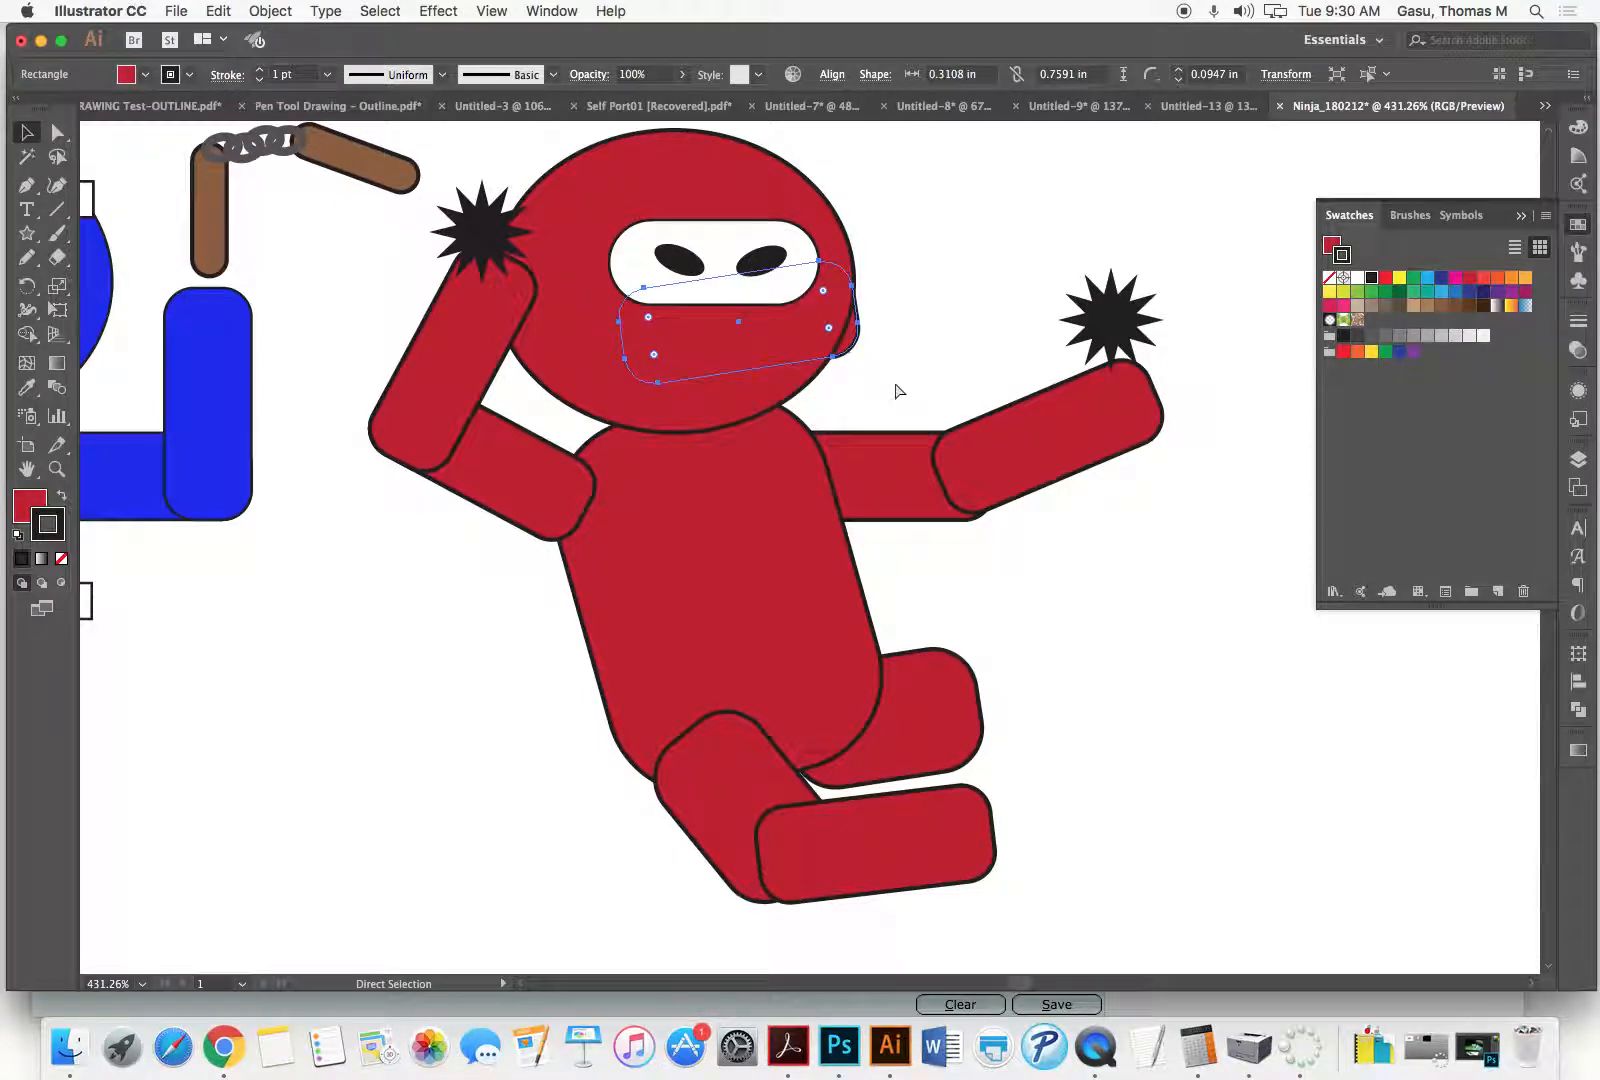
{"action": "key", "text": "super+bracketright"}
{"action": "key", "text": "super+bracketright"}
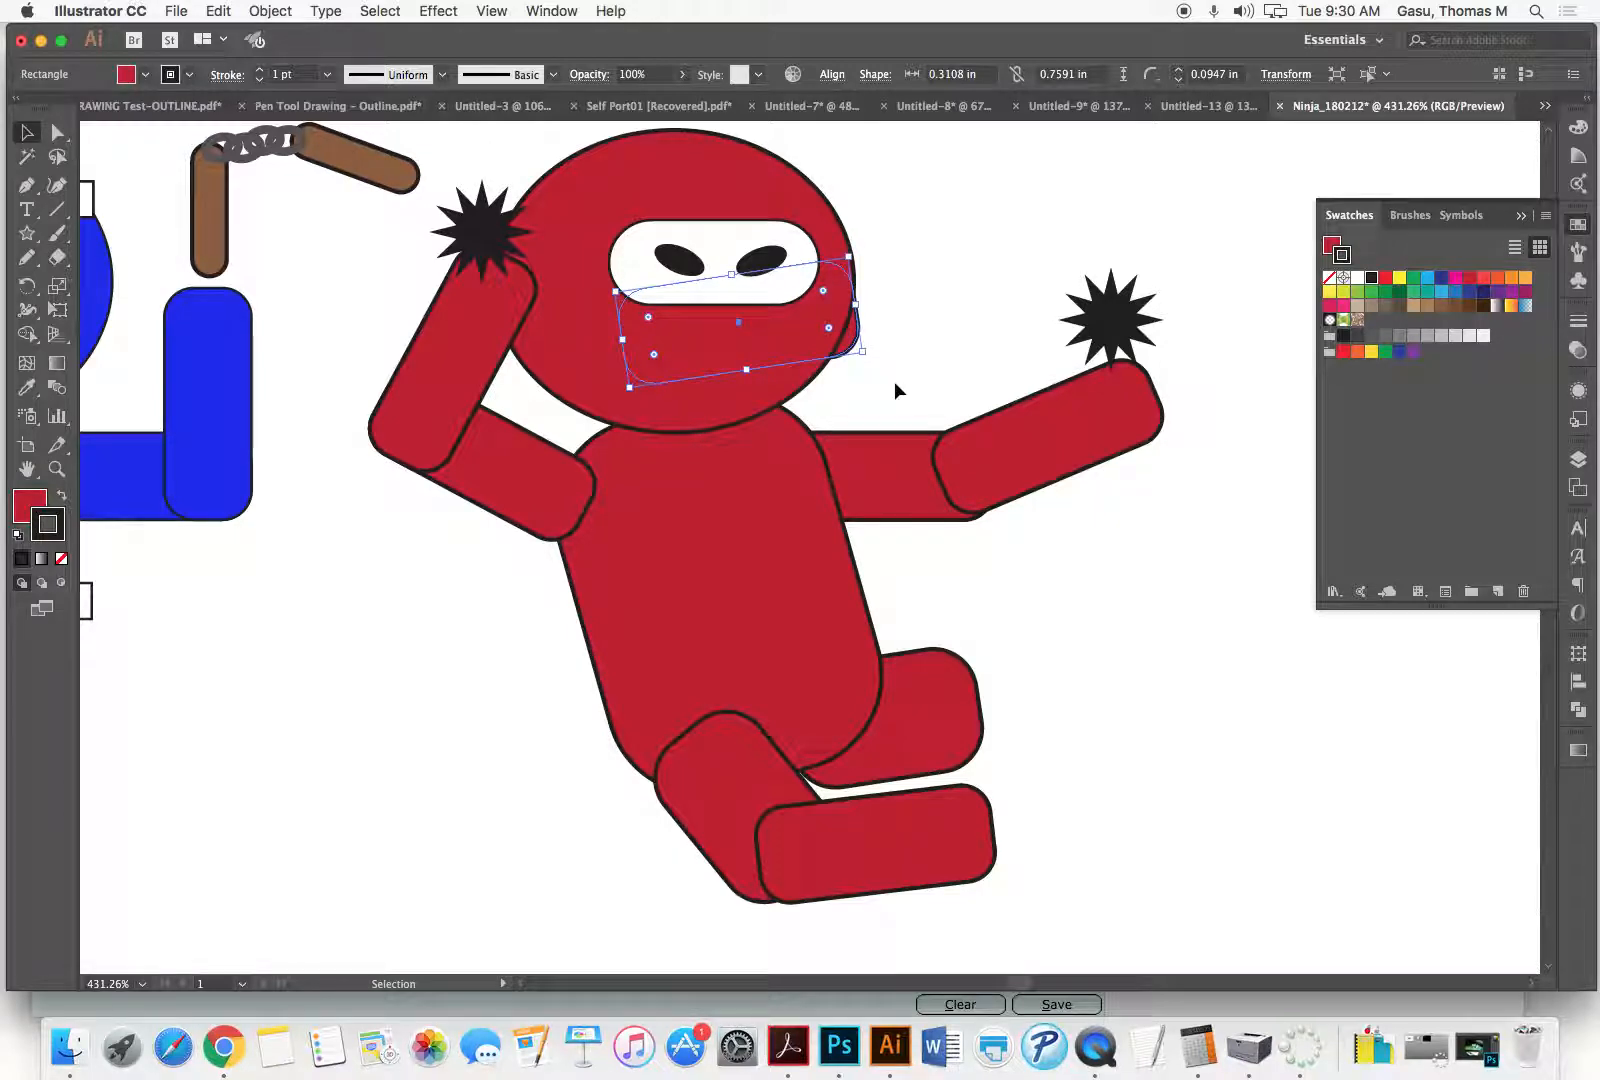
{"action": "right_click", "coordinate": [743, 427]}
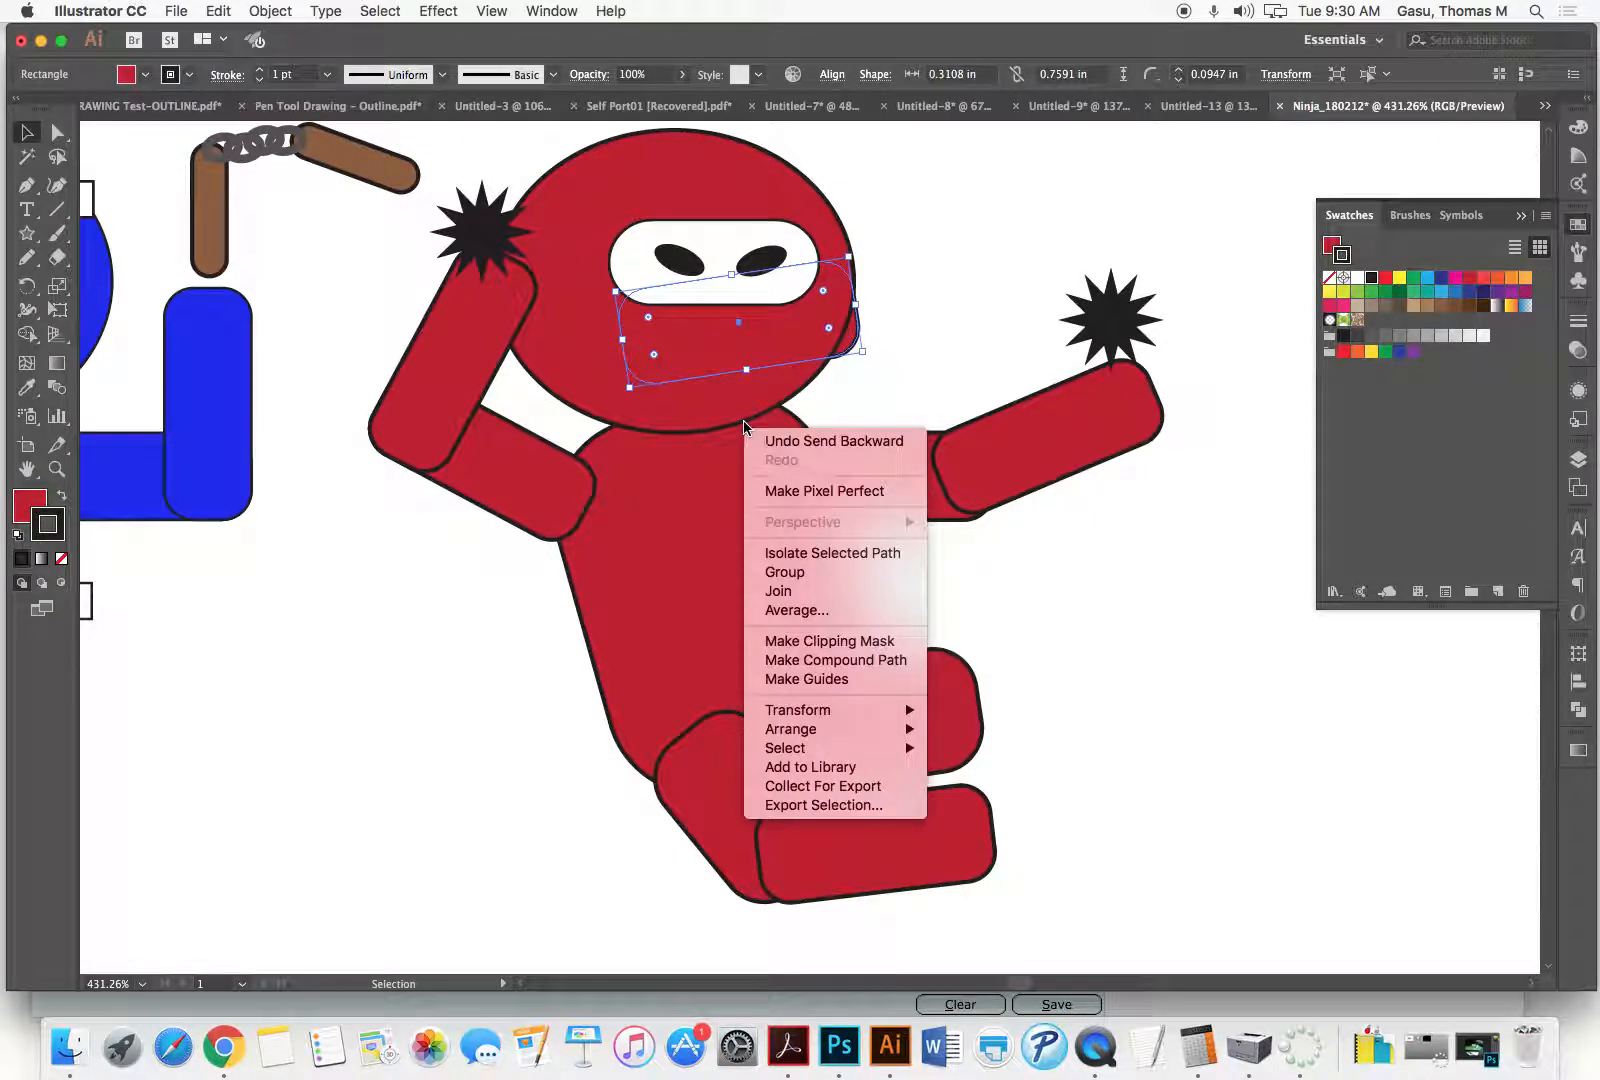
{"action": "mouse_move", "coordinate": [845, 720]}
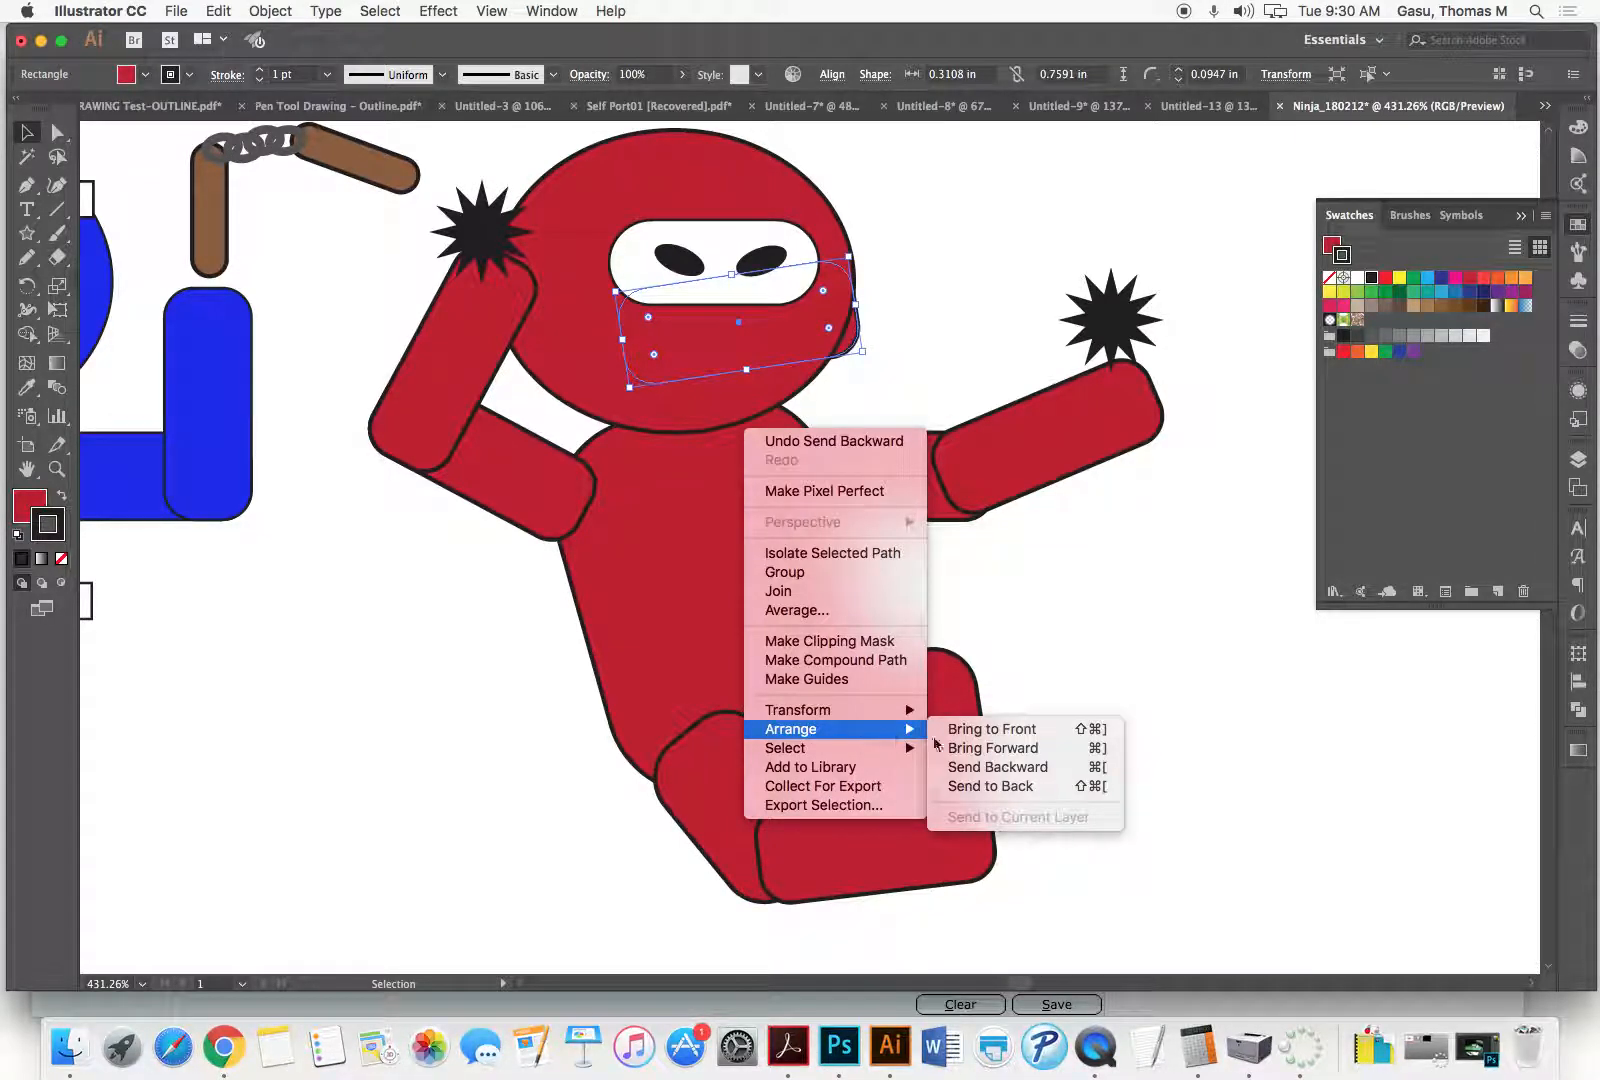
{"action": "left_click", "coordinate": [993, 748]}
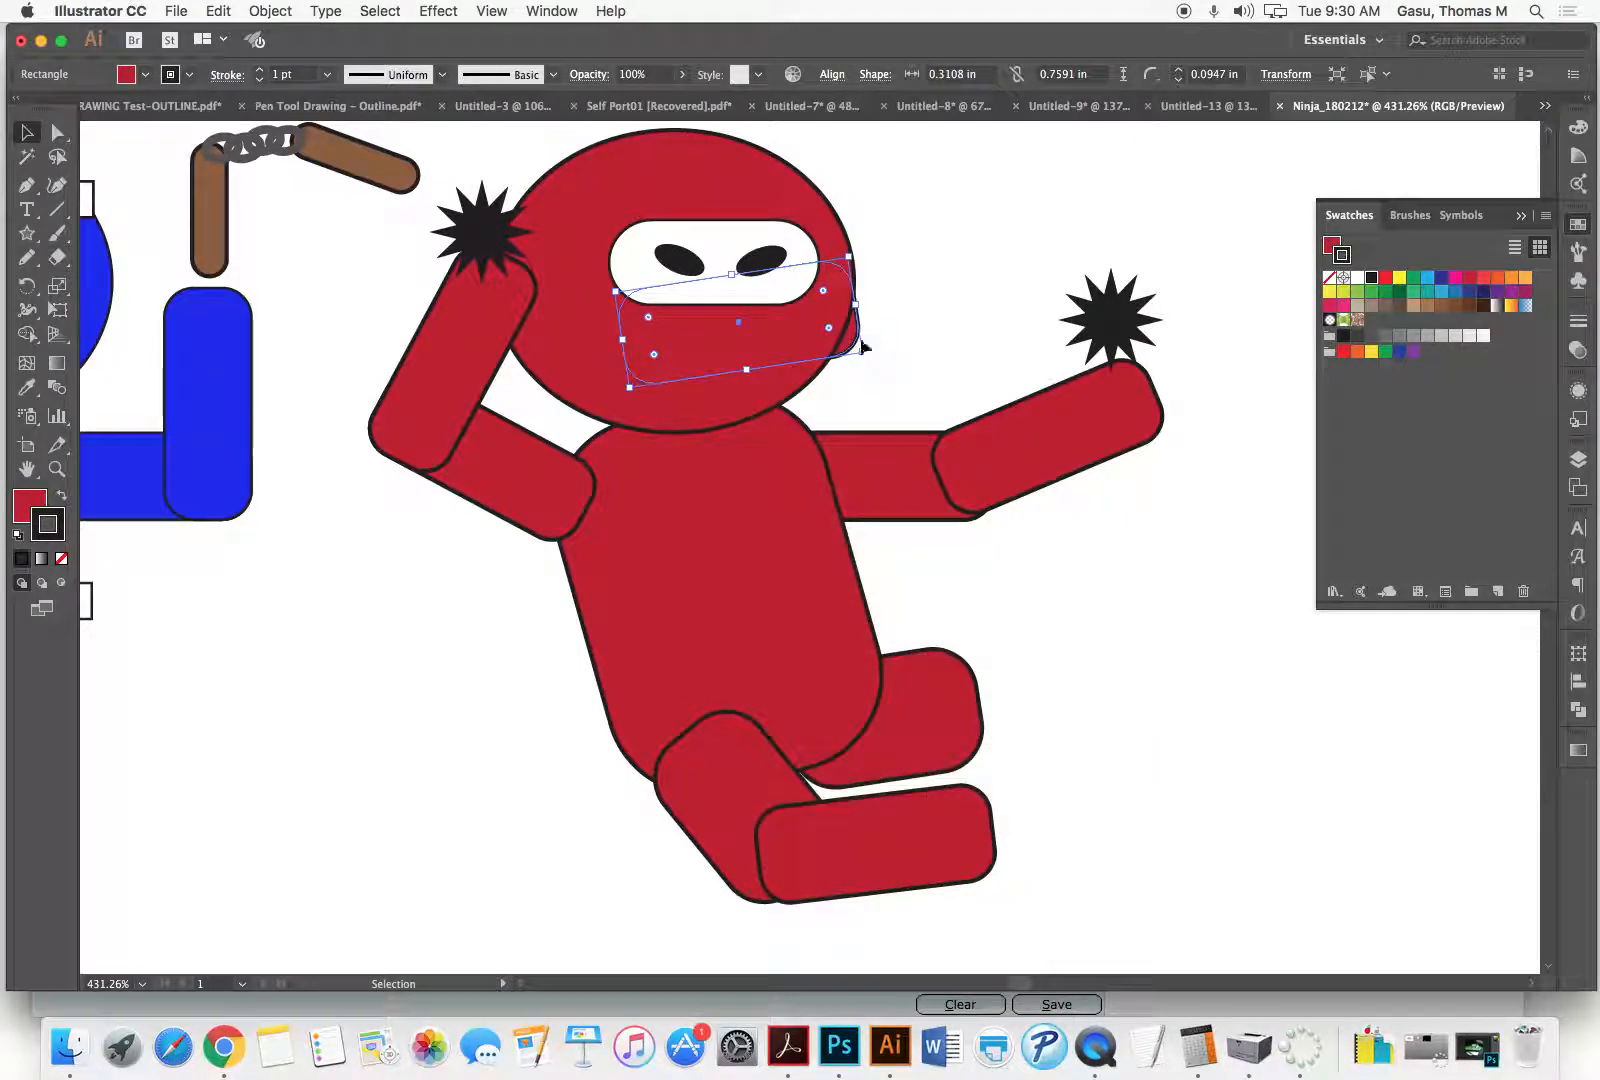
Step: Move the lower leg segment from the face back to the knee of the extended leg
{"action": "left_click", "coordinate": [939, 364]}
{"action": "left_click_drag", "start_coordinate": [931, 472], "coordinate": [1165, 723]}
{"action": "left_click", "coordinate": [492, 774]}
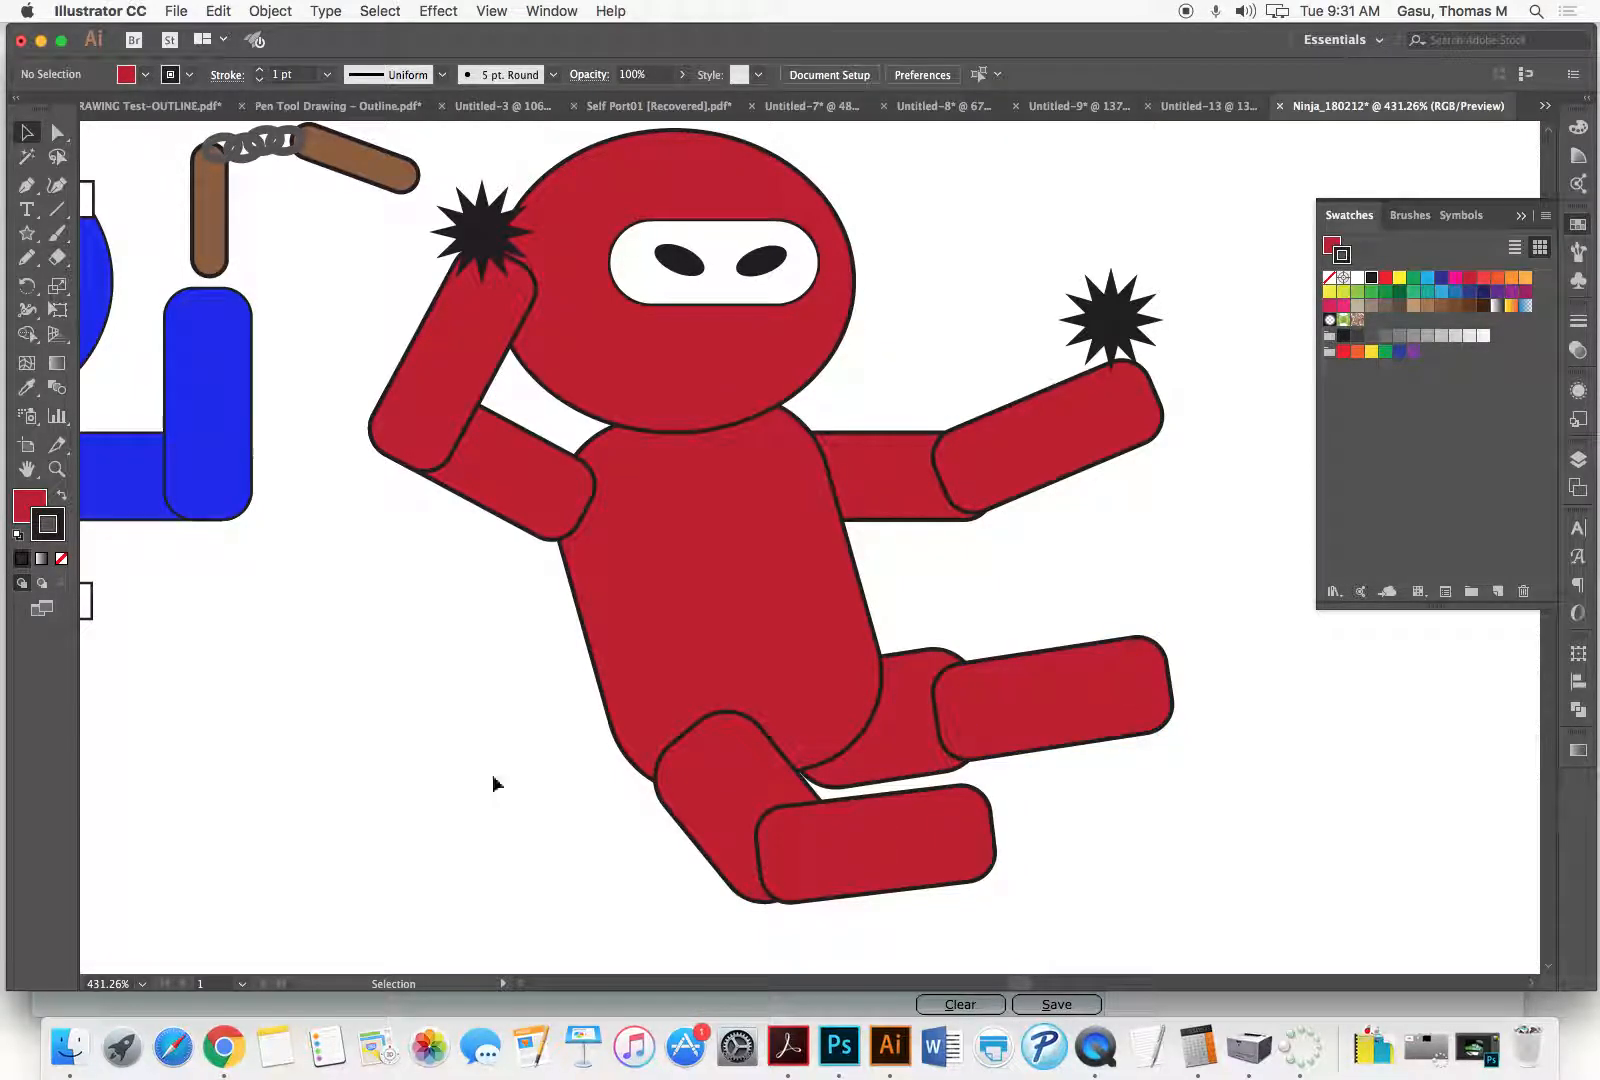
Step: Replace the red ninja's oval eyes with copies of the blue ninja's angular eyes, placed inside the white eye opening
{"action": "scroll", "coordinate": [368, 680], "scroll_direction": "left", "scroll_amount": 5}
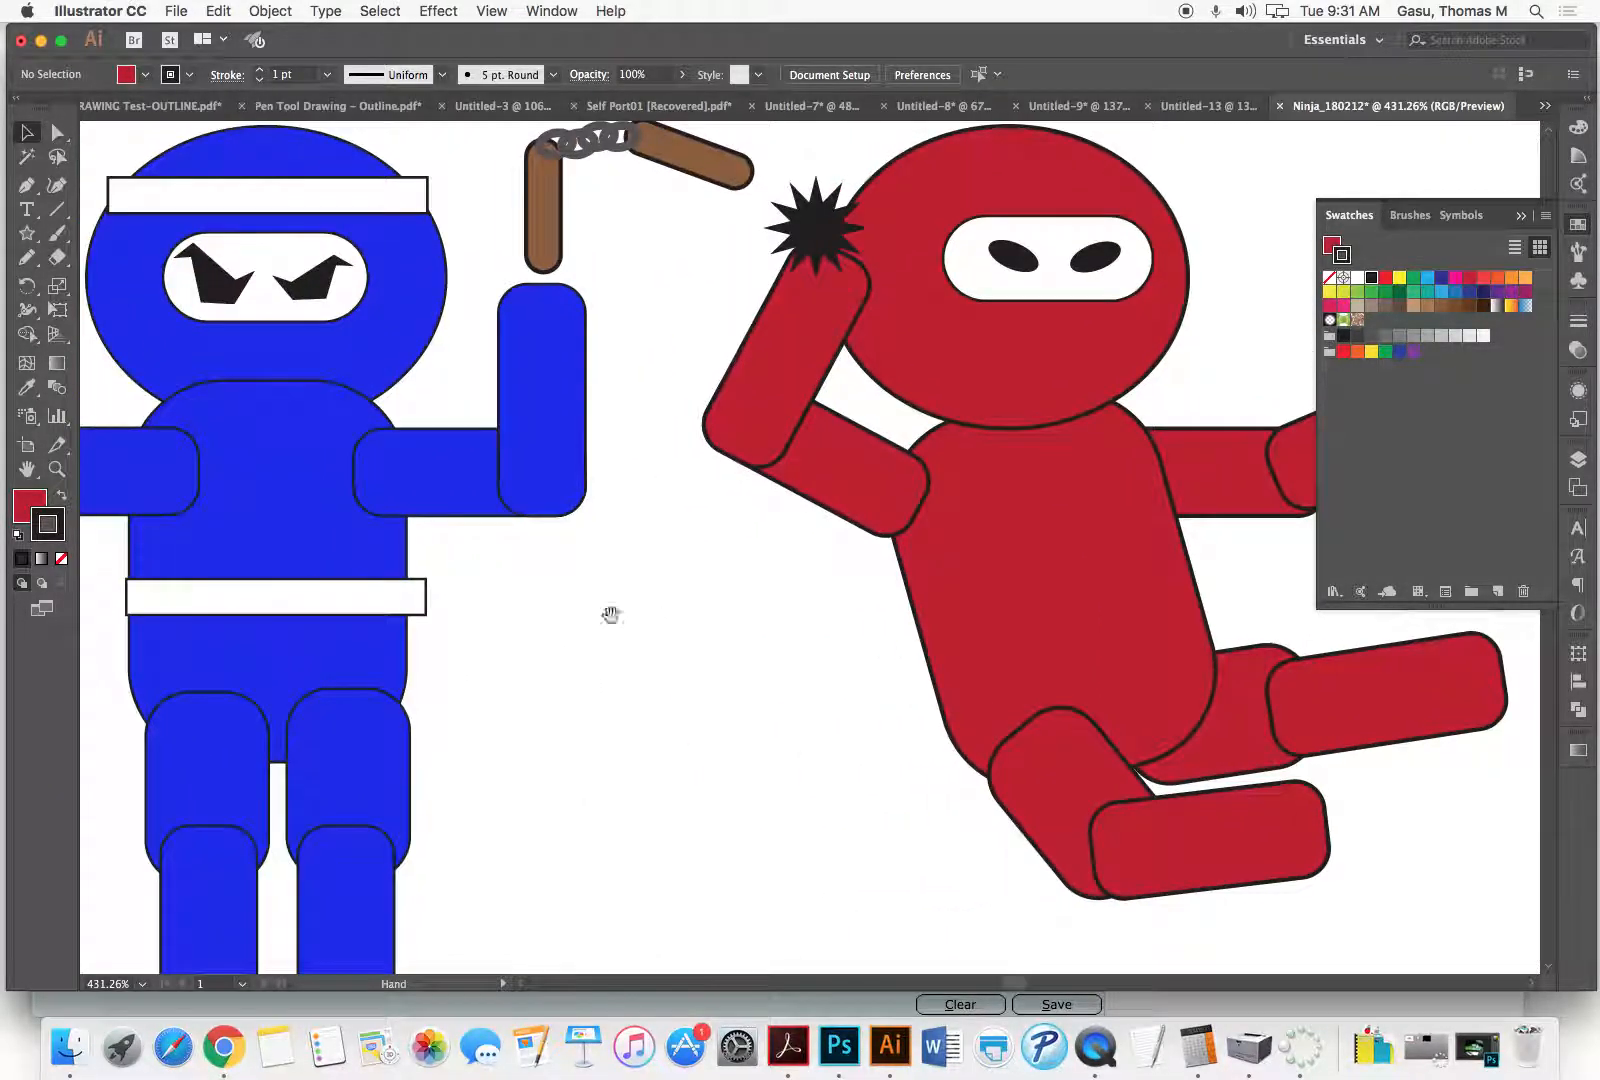
{"action": "left_click_drag", "start_coordinate": [1015, 262], "coordinate": [1097, 267]}
{"action": "key", "text": "Delete"}
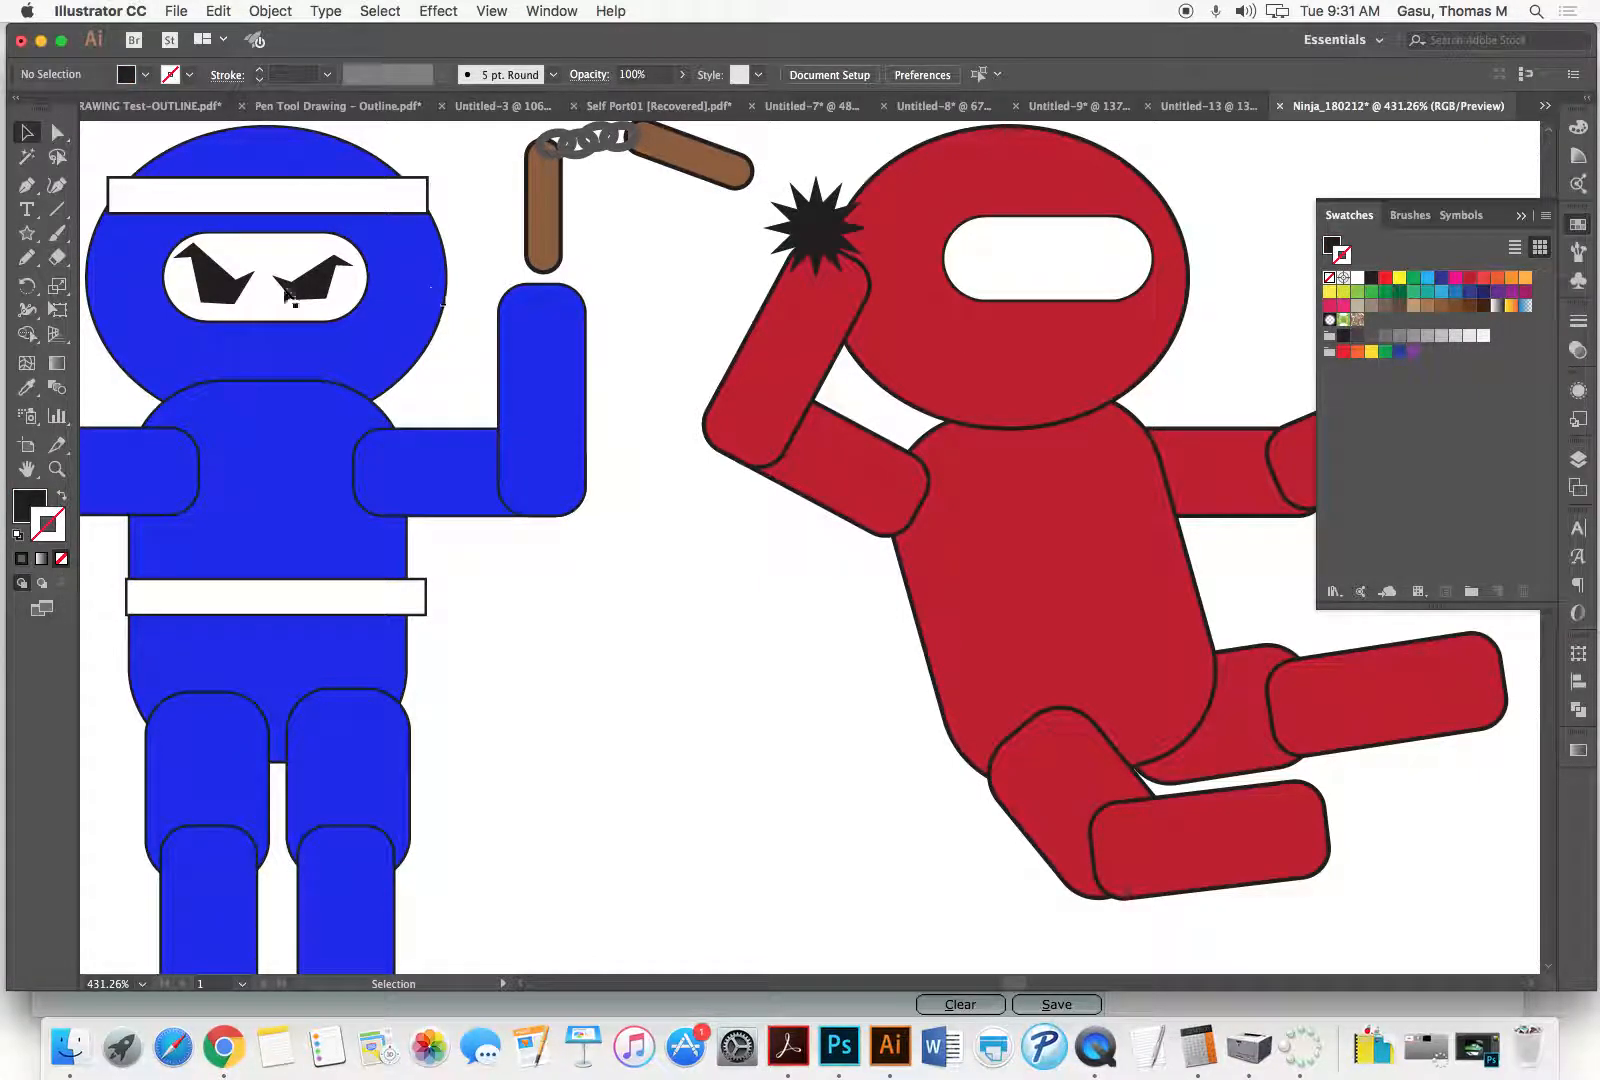
{"action": "left_click", "coordinate": [252, 292]}
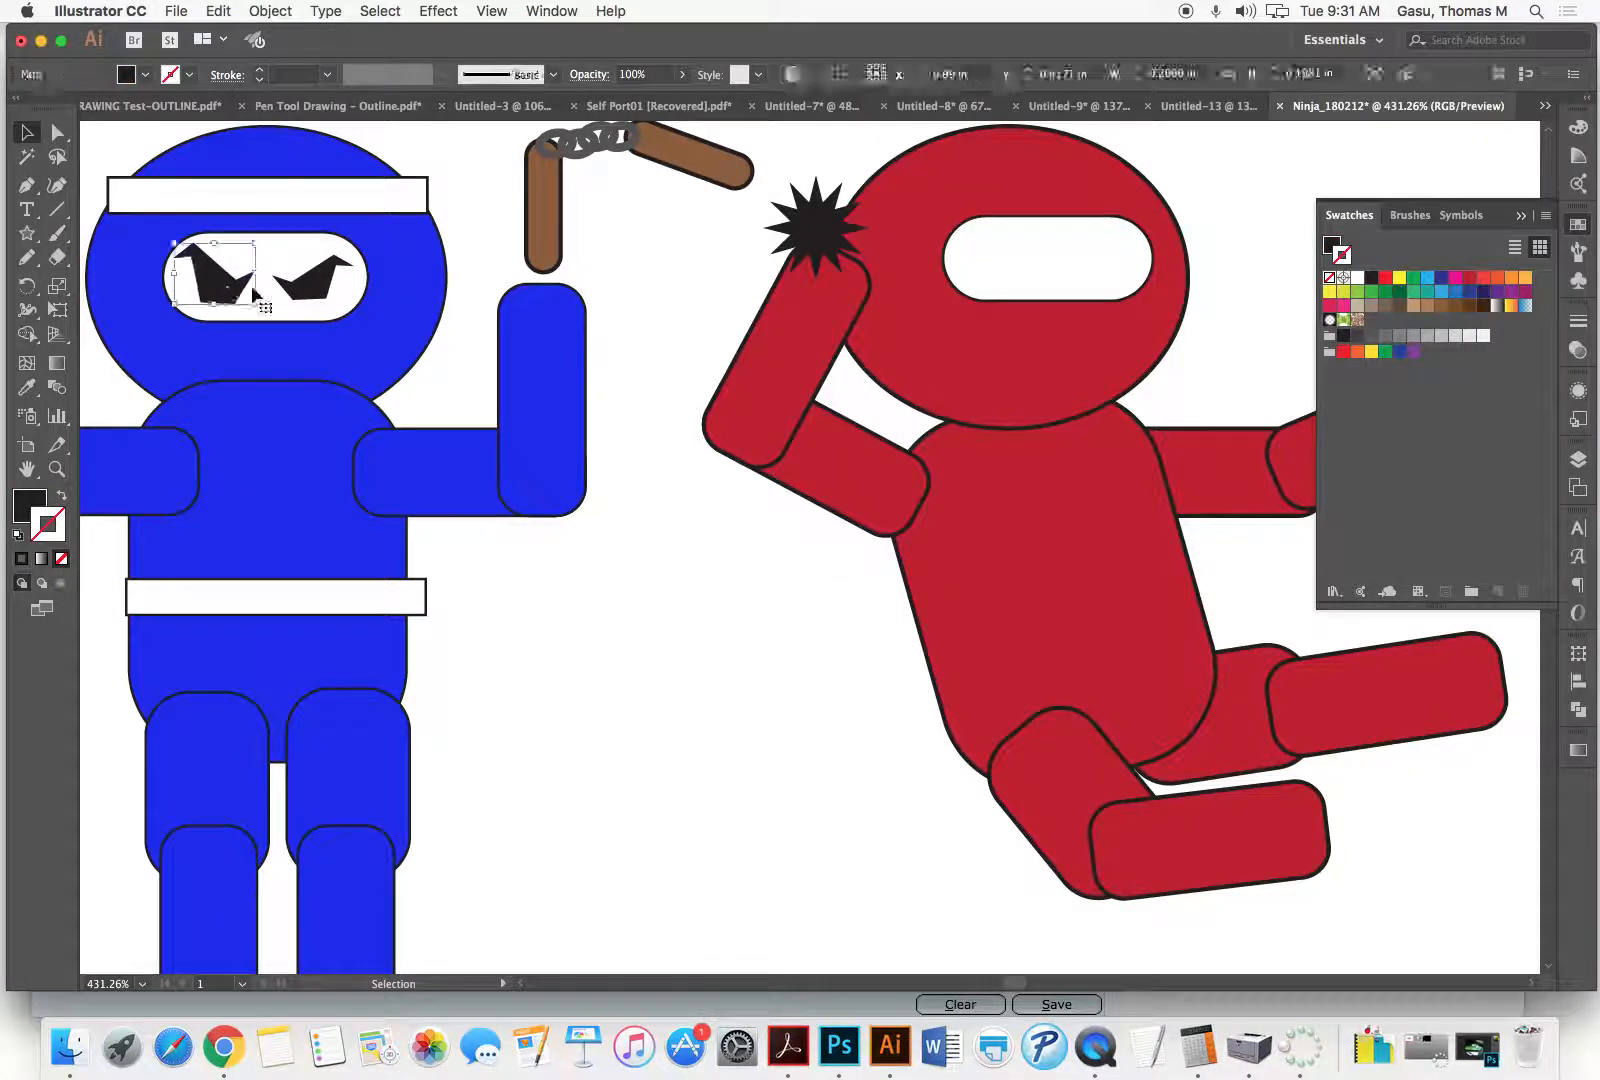
{"action": "left_click", "coordinate": [318, 290], "text": "shift"}
{"action": "left_click_drag", "start_coordinate": [222, 292], "coordinate": [1009, 273]}
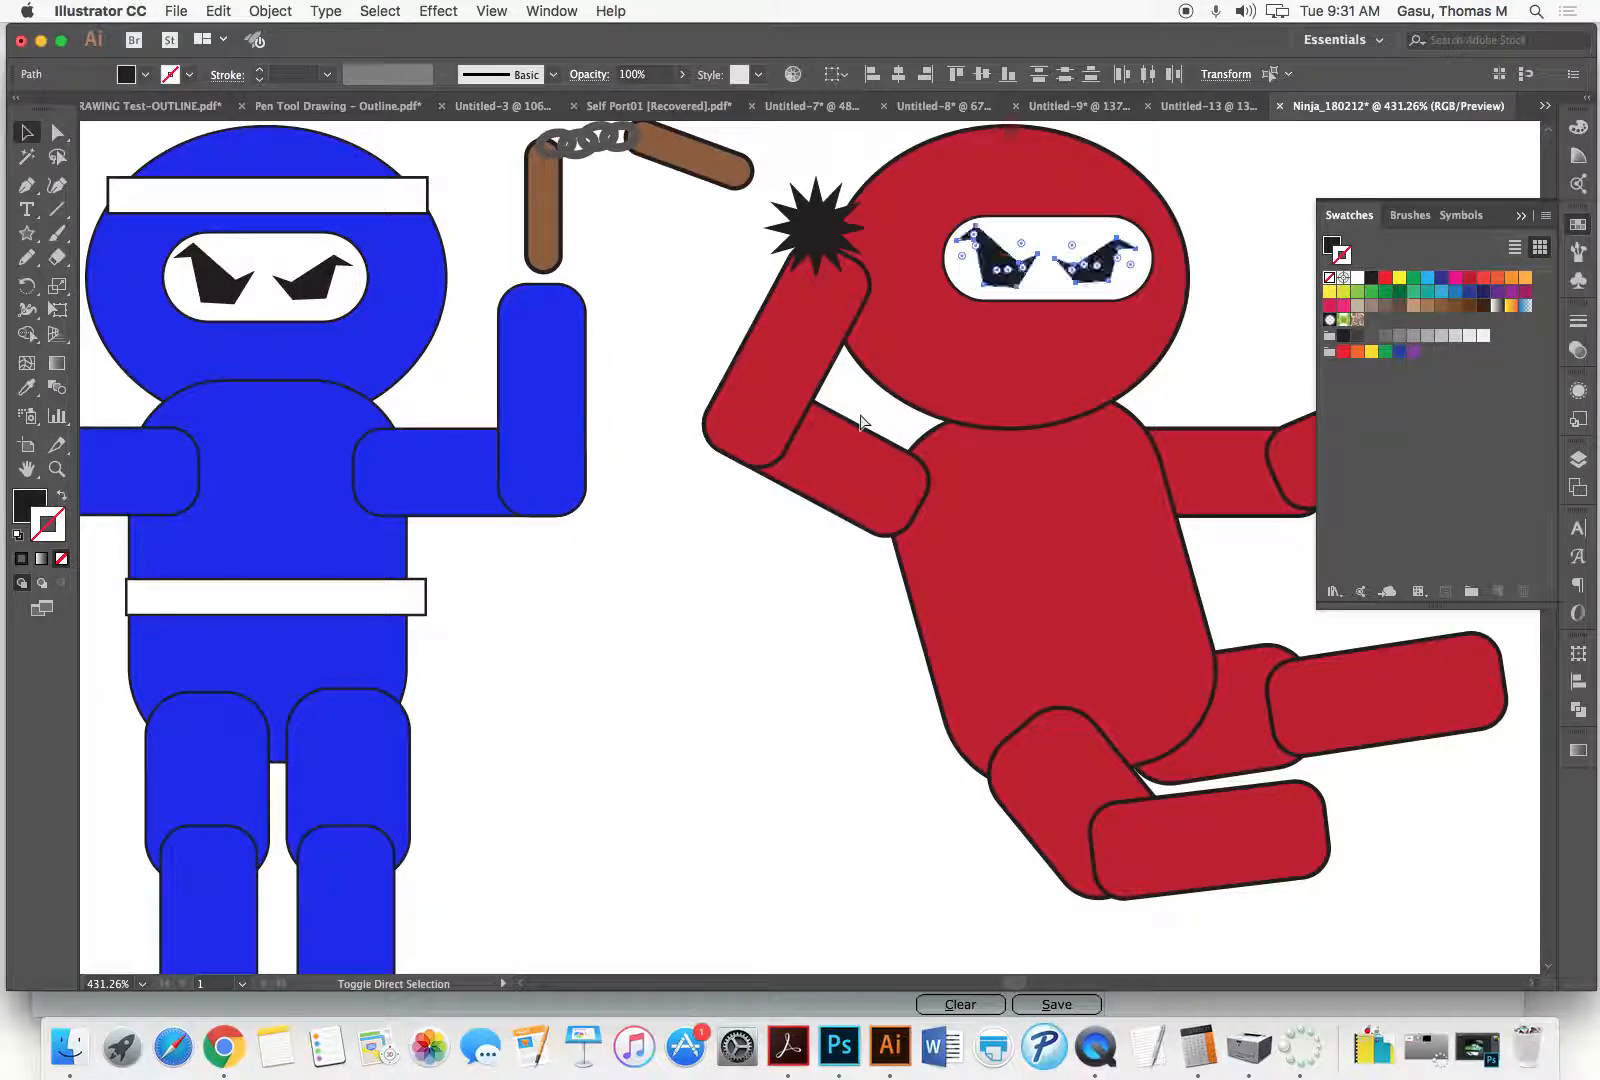
Step: Deselect the copied eyes, switch to Chrome and quit Safari
{"action": "left_click", "coordinate": [631, 658]}
{"action": "key", "text": "super+1"}
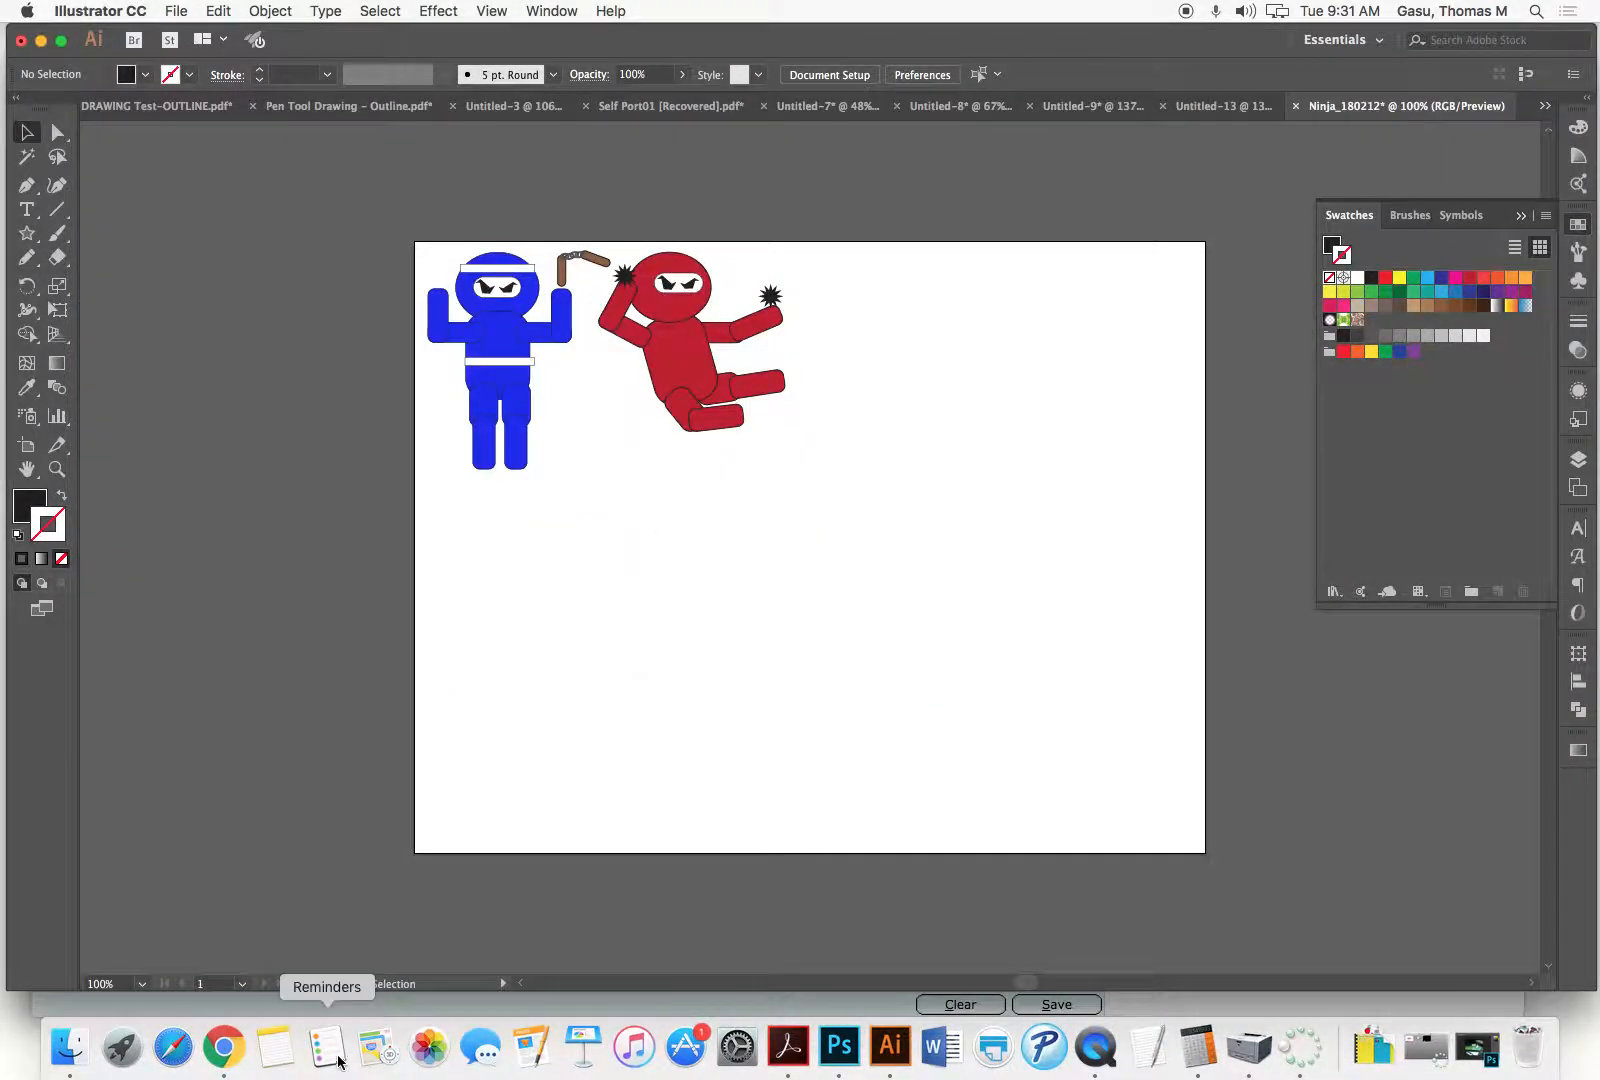
{"action": "left_click", "coordinate": [226, 1046]}
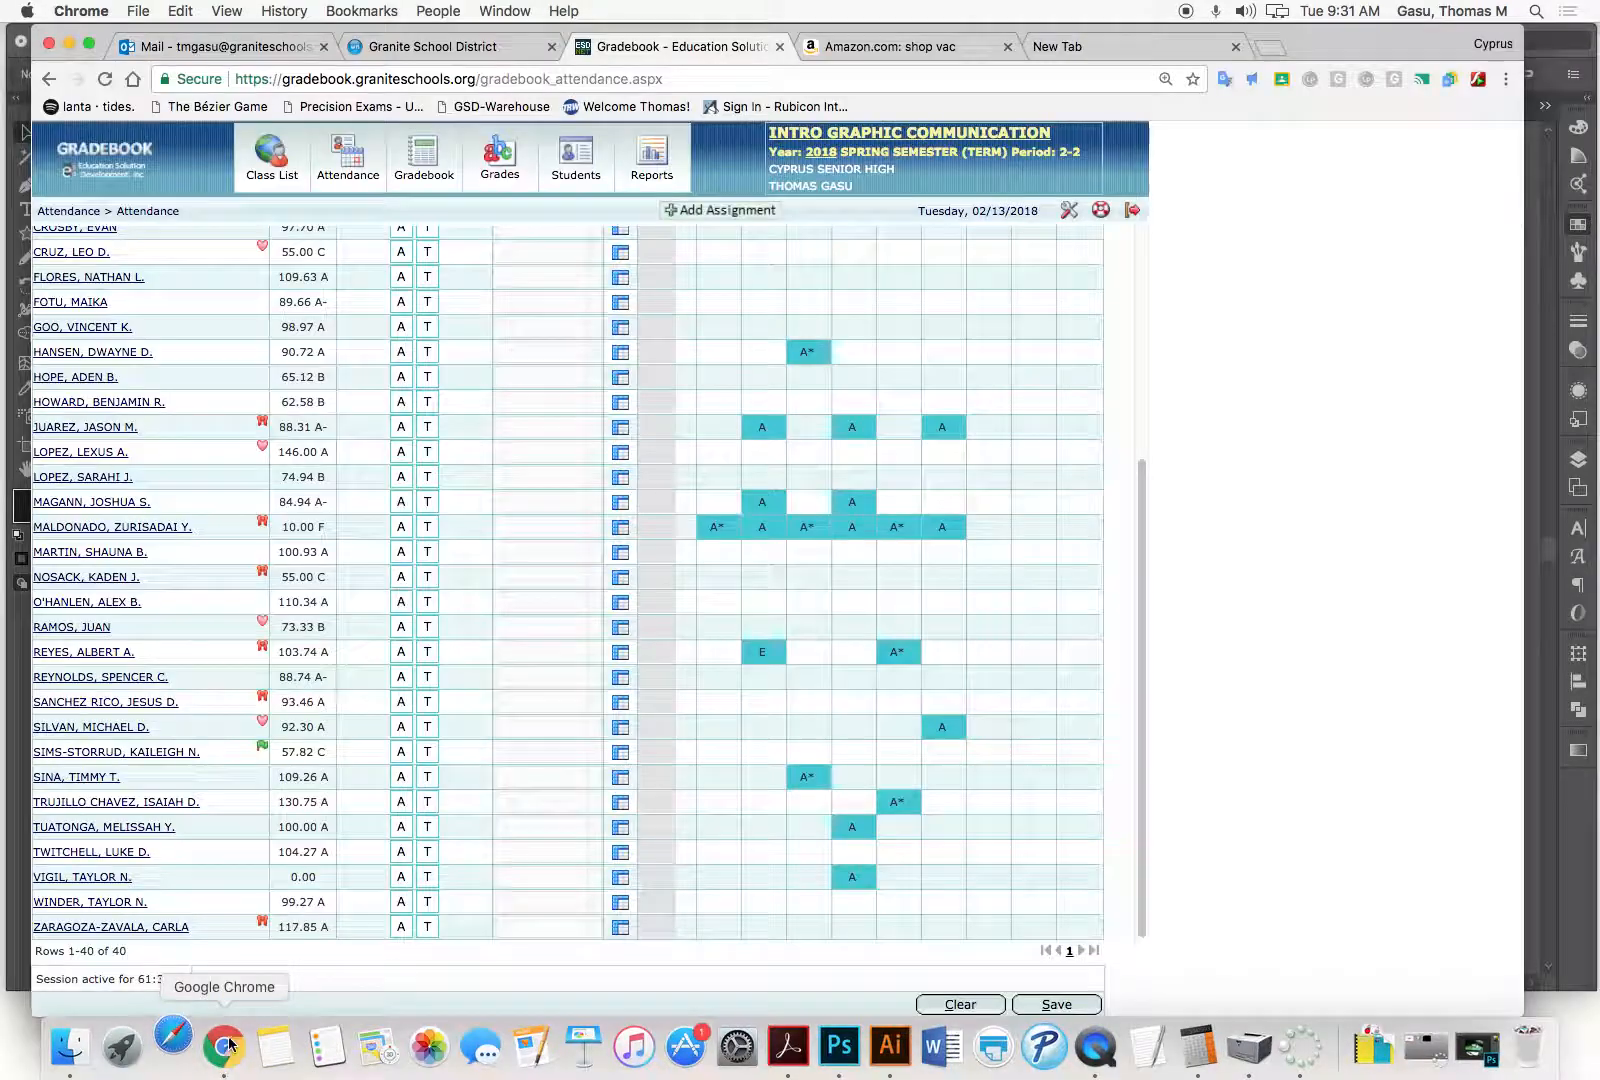
{"action": "right_click", "coordinate": [178, 1048]}
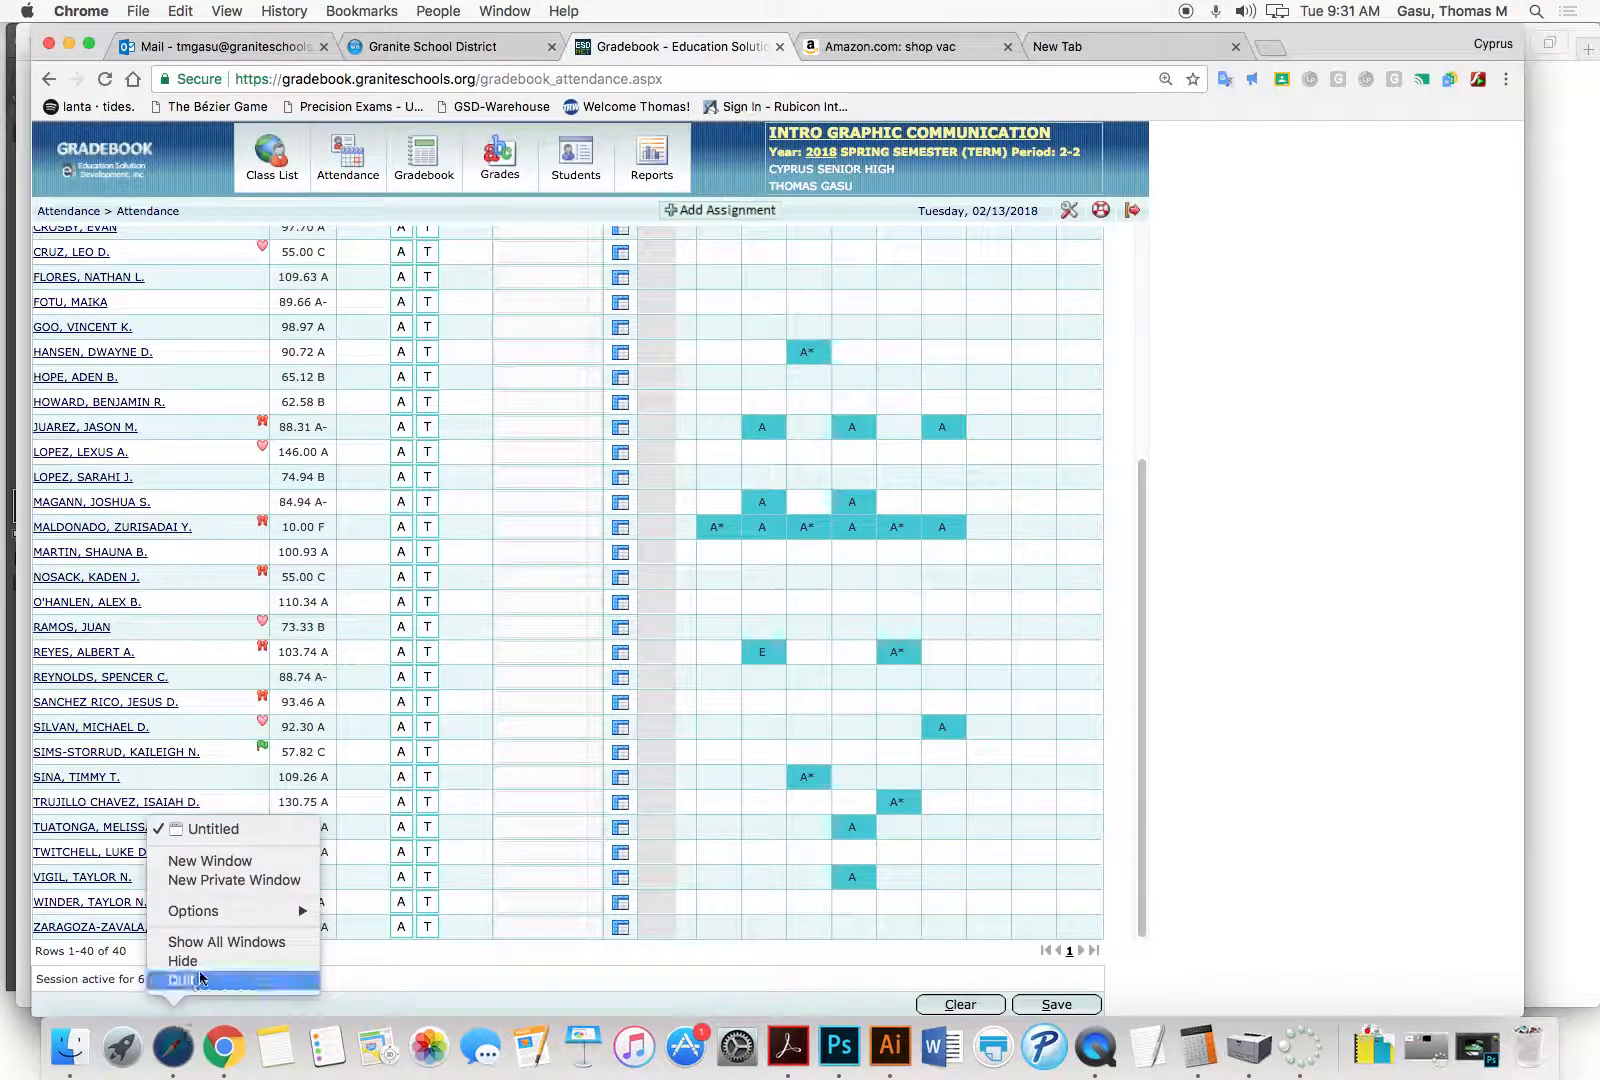
{"action": "mouse_move", "coordinate": [300, 911]}
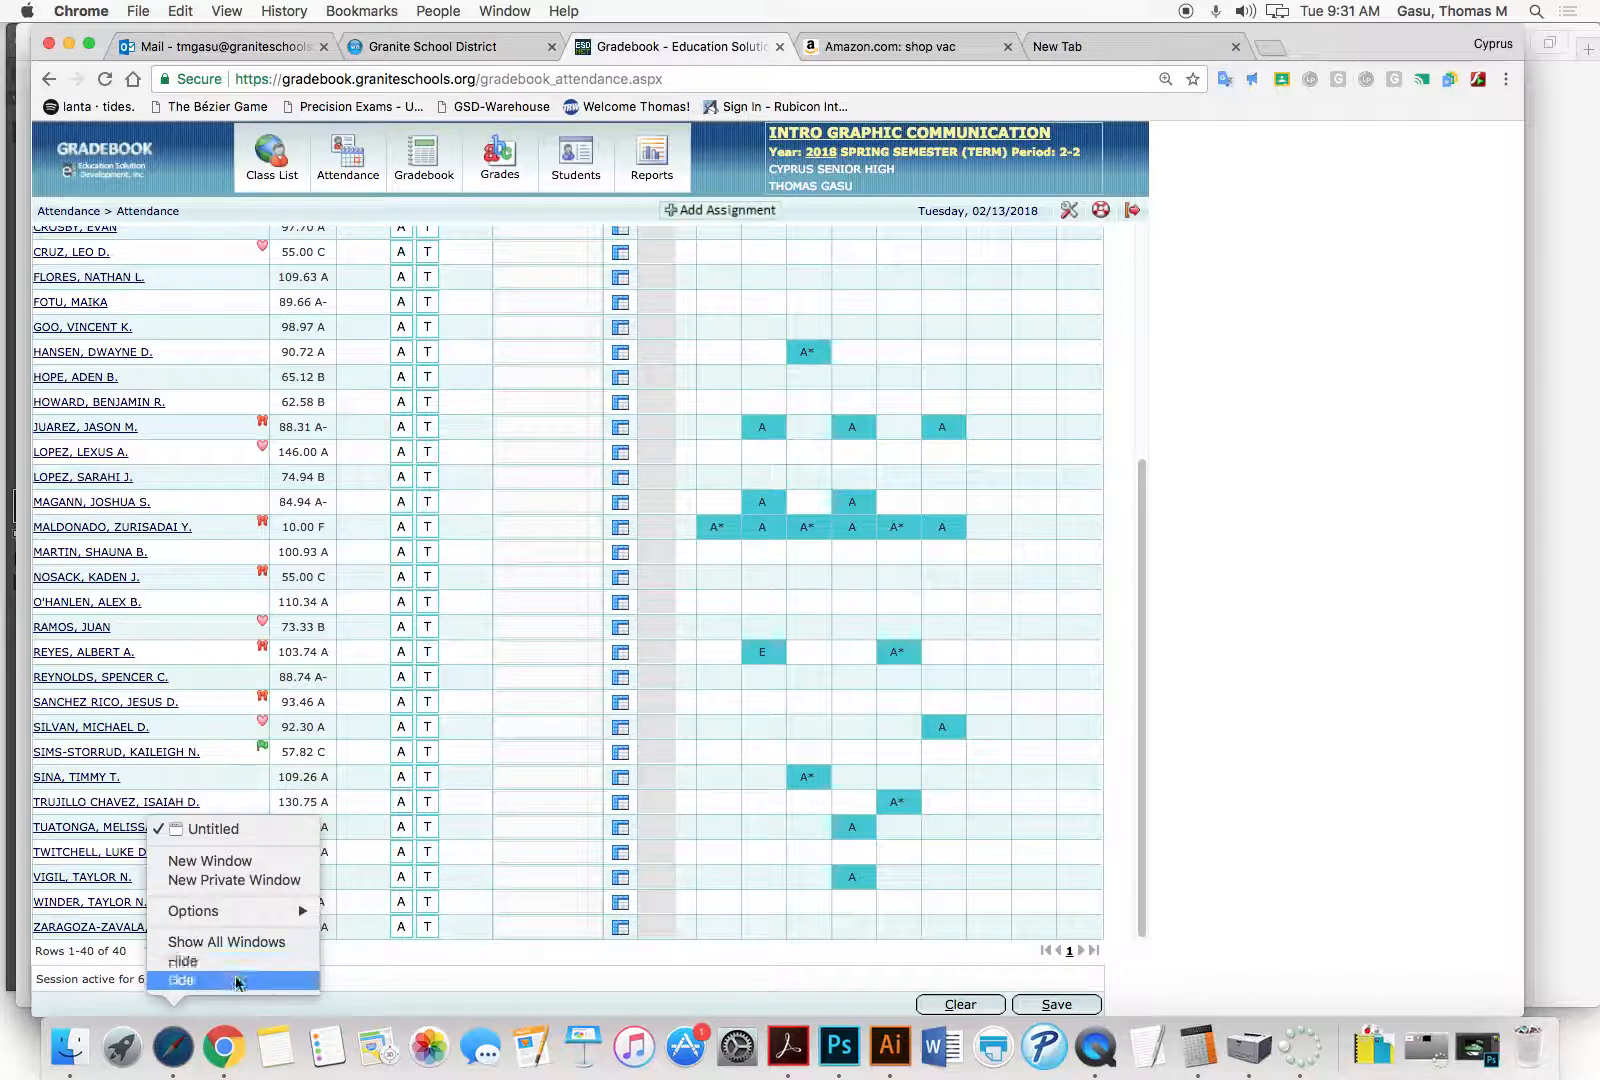
{"action": "left_click", "coordinate": [183, 979]}
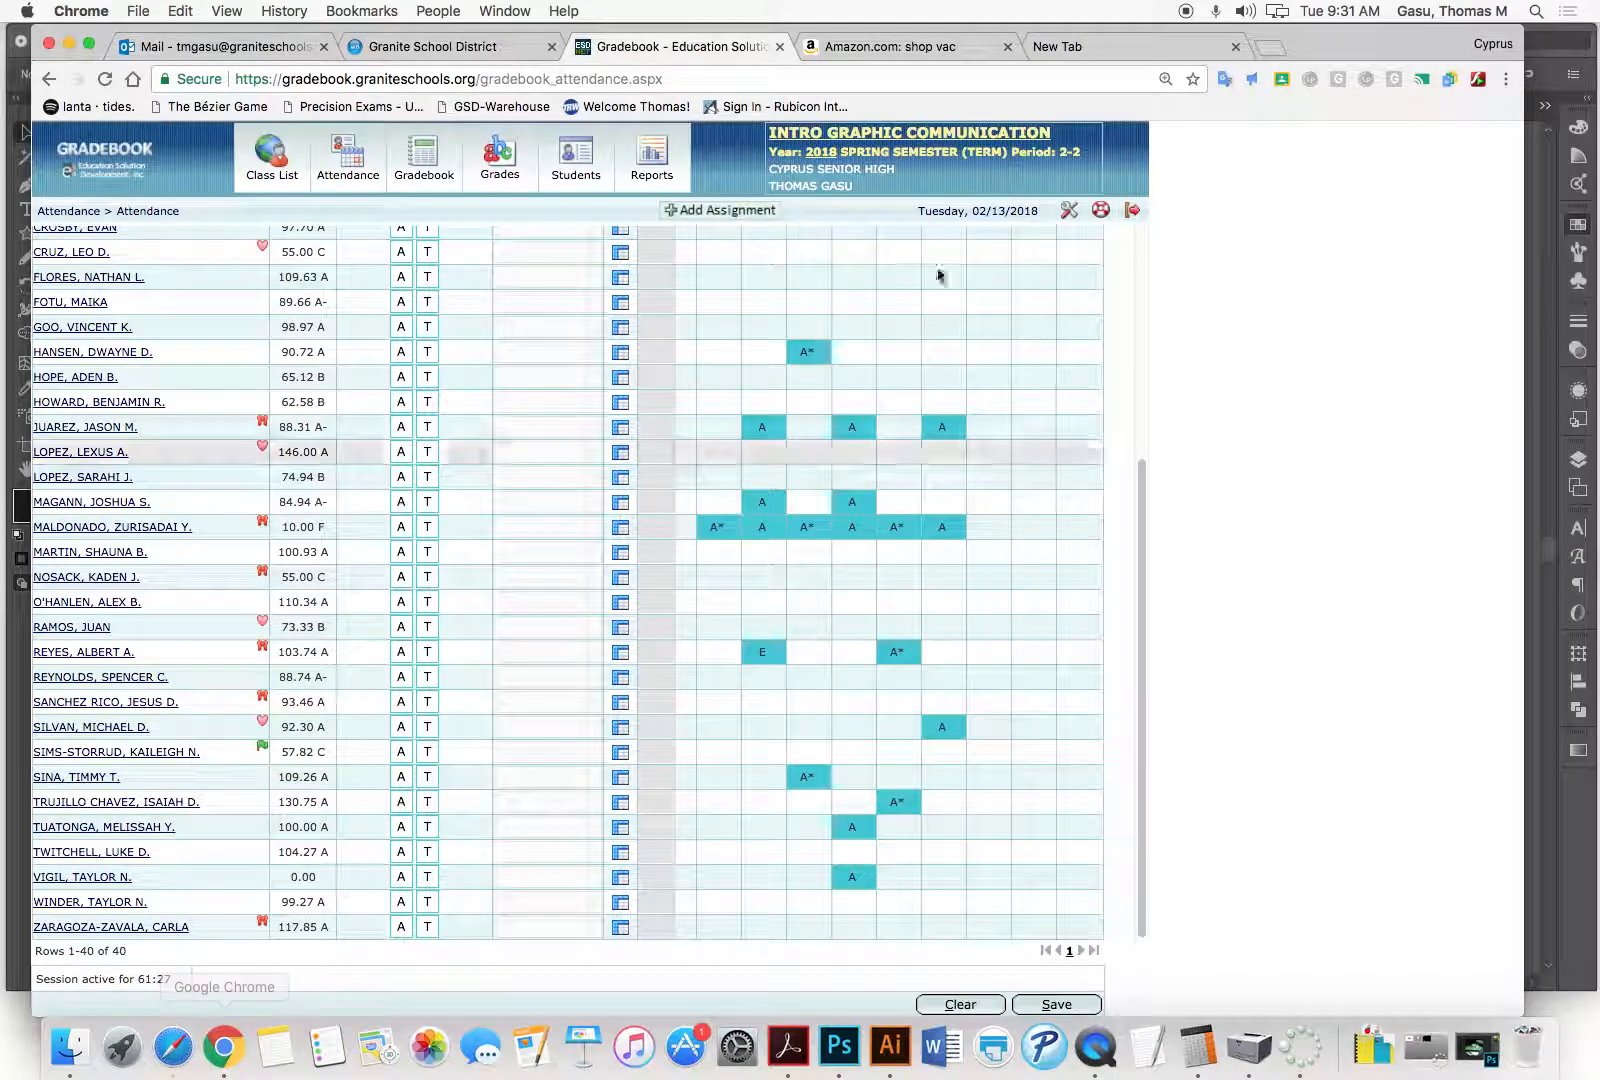
Step: Search Google Images for "manga eyes" in a new browser tab
{"action": "left_click", "coordinate": [1272, 46]}
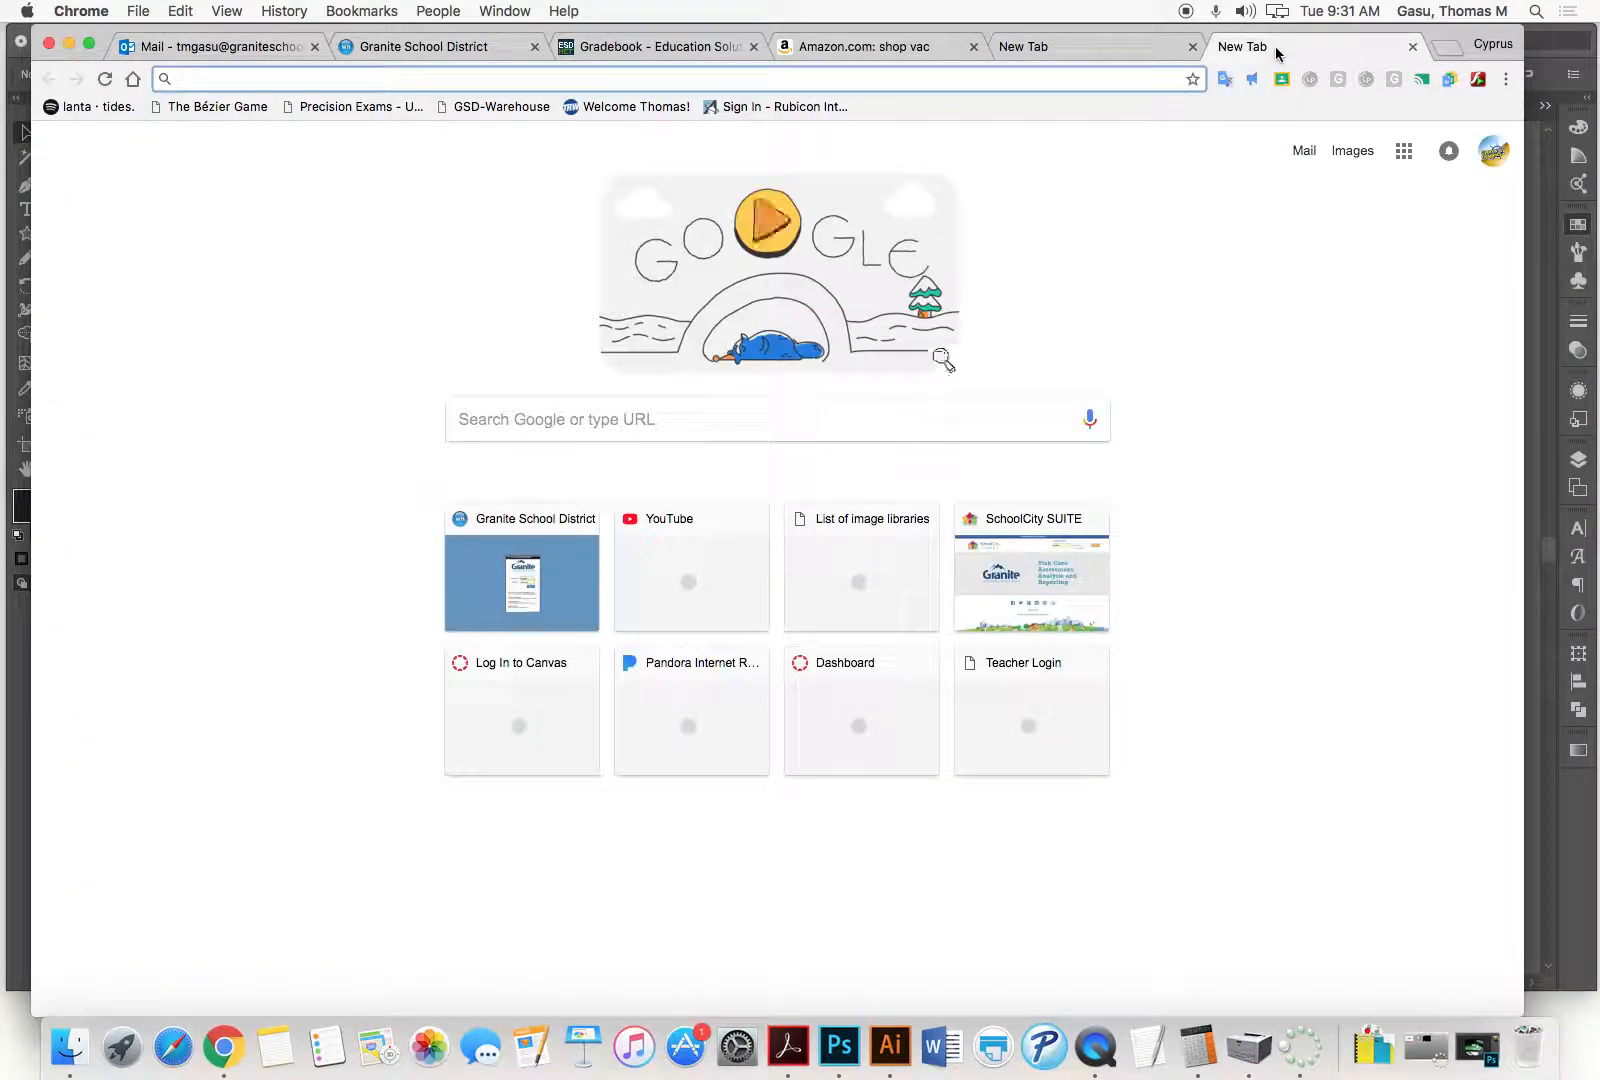
{"action": "type", "text": "mag"}
{"action": "key", "text": "BackSpace"}
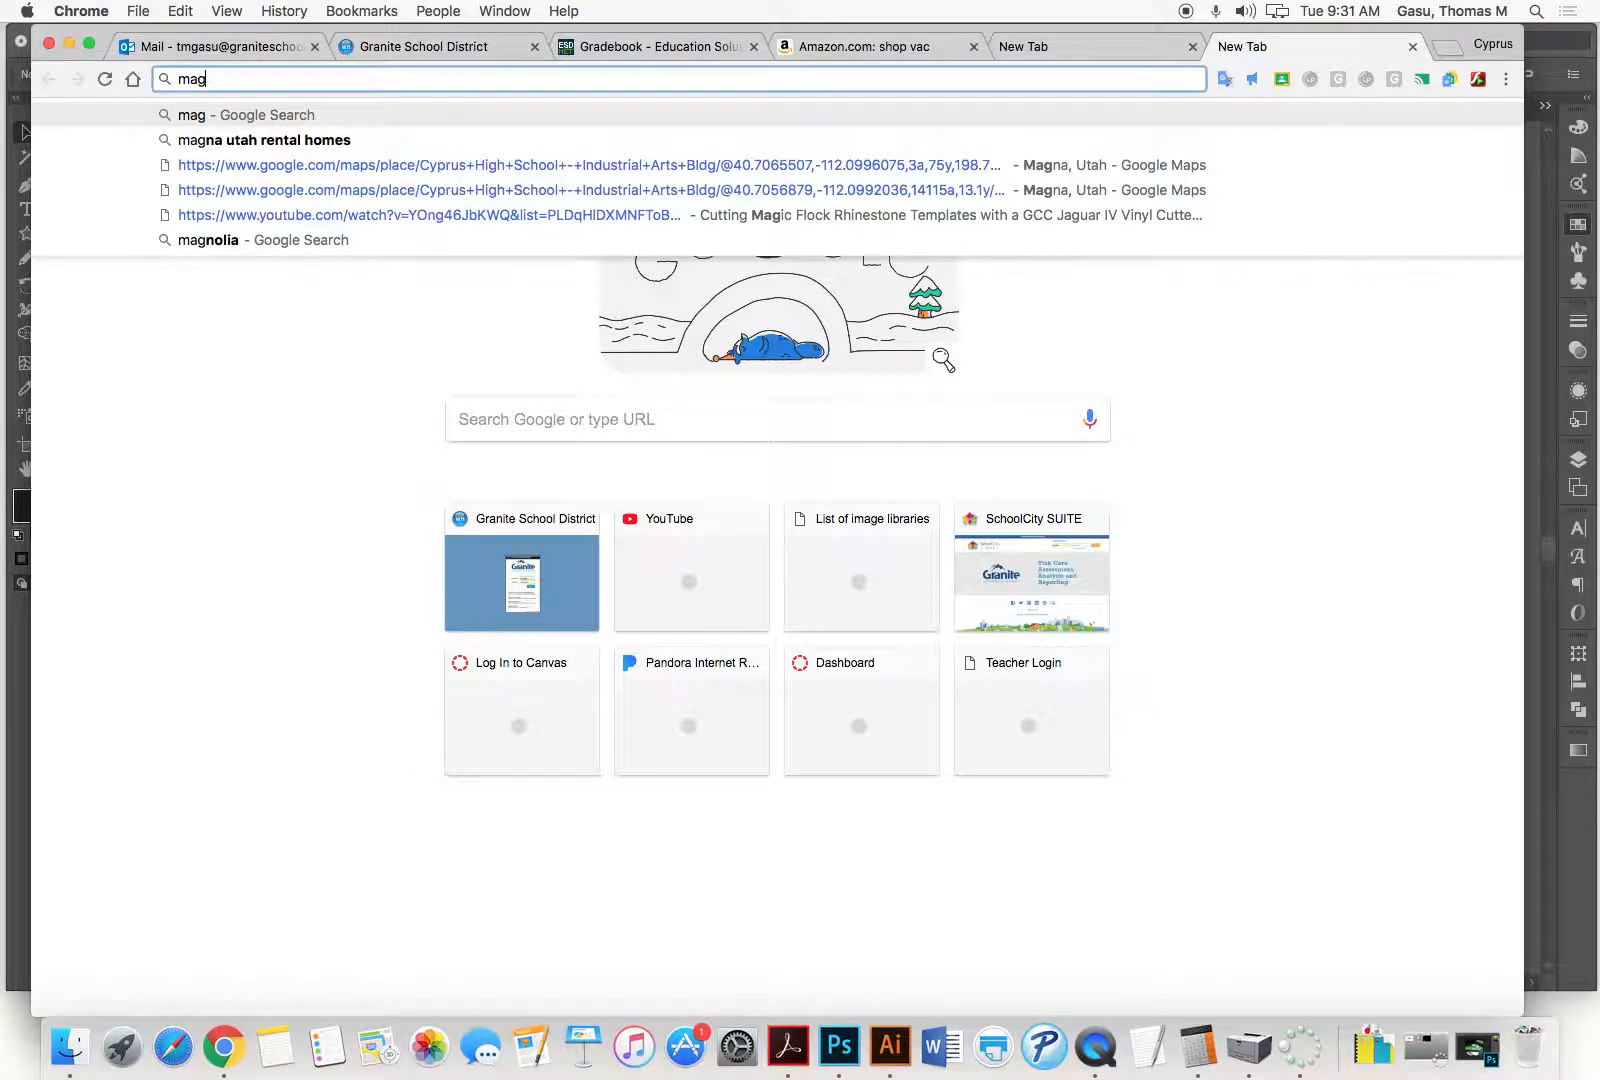
{"action": "key", "text": "BackSpace"}
{"action": "type", "text": "nga"}
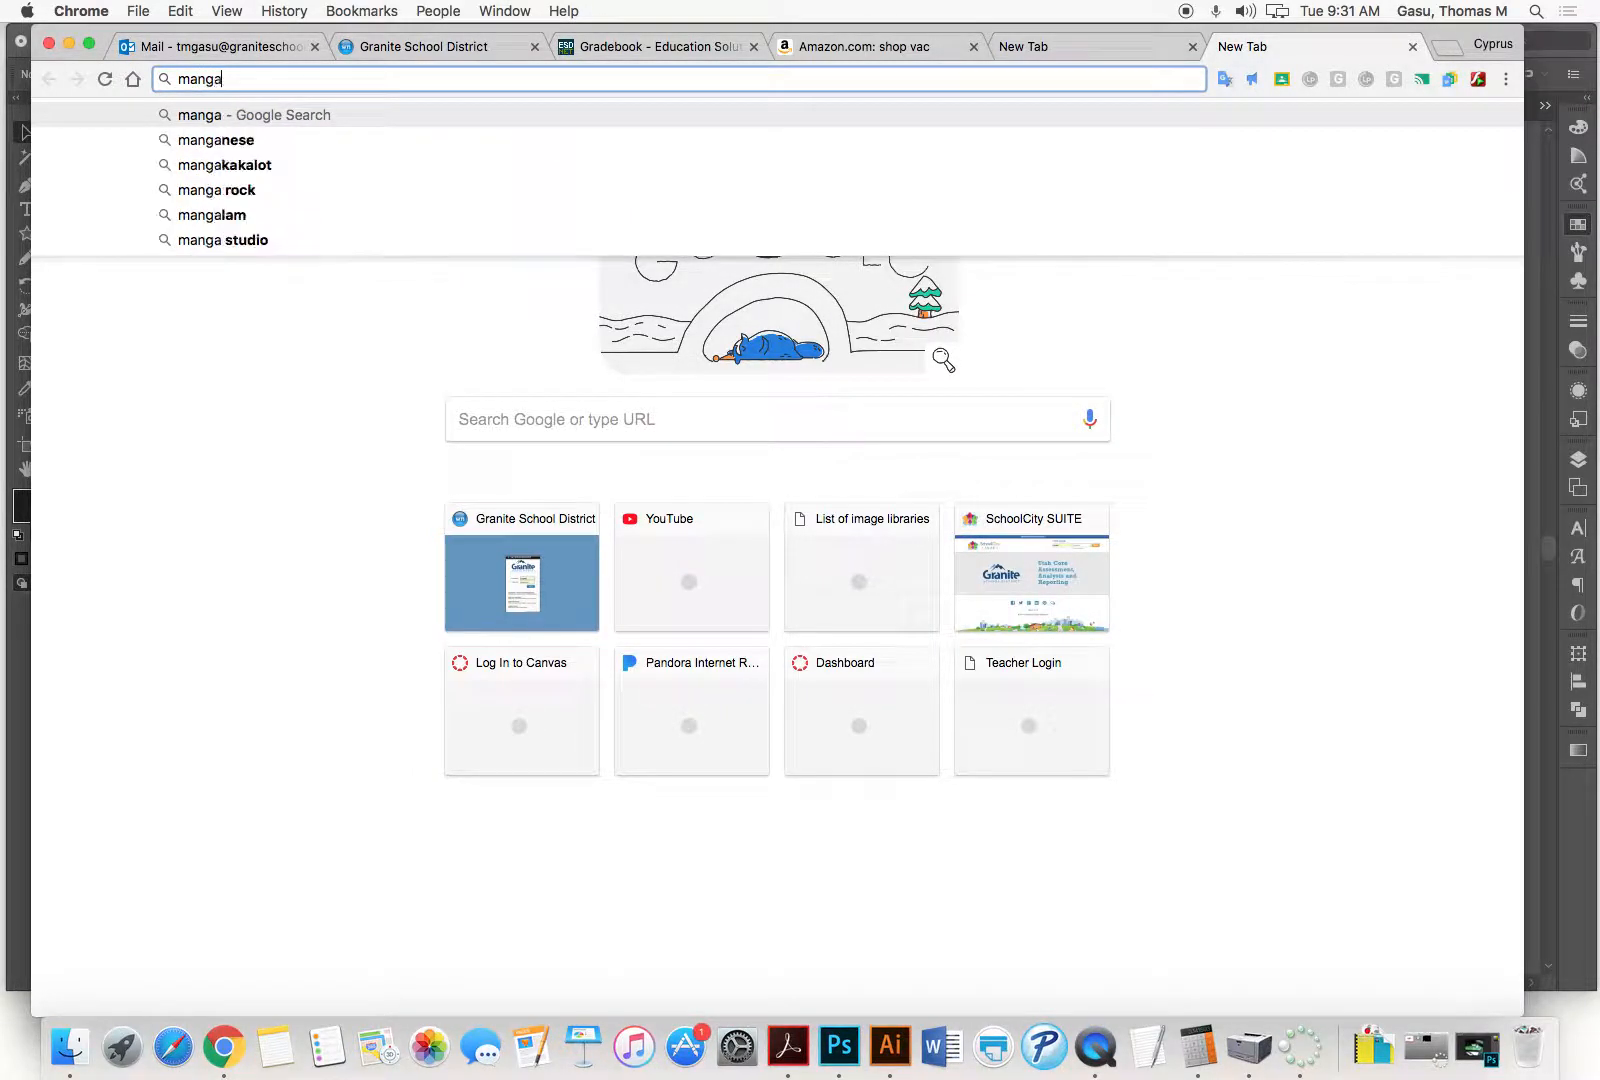
{"action": "type", "text": " eyes"}
{"action": "key", "text": "Return"}
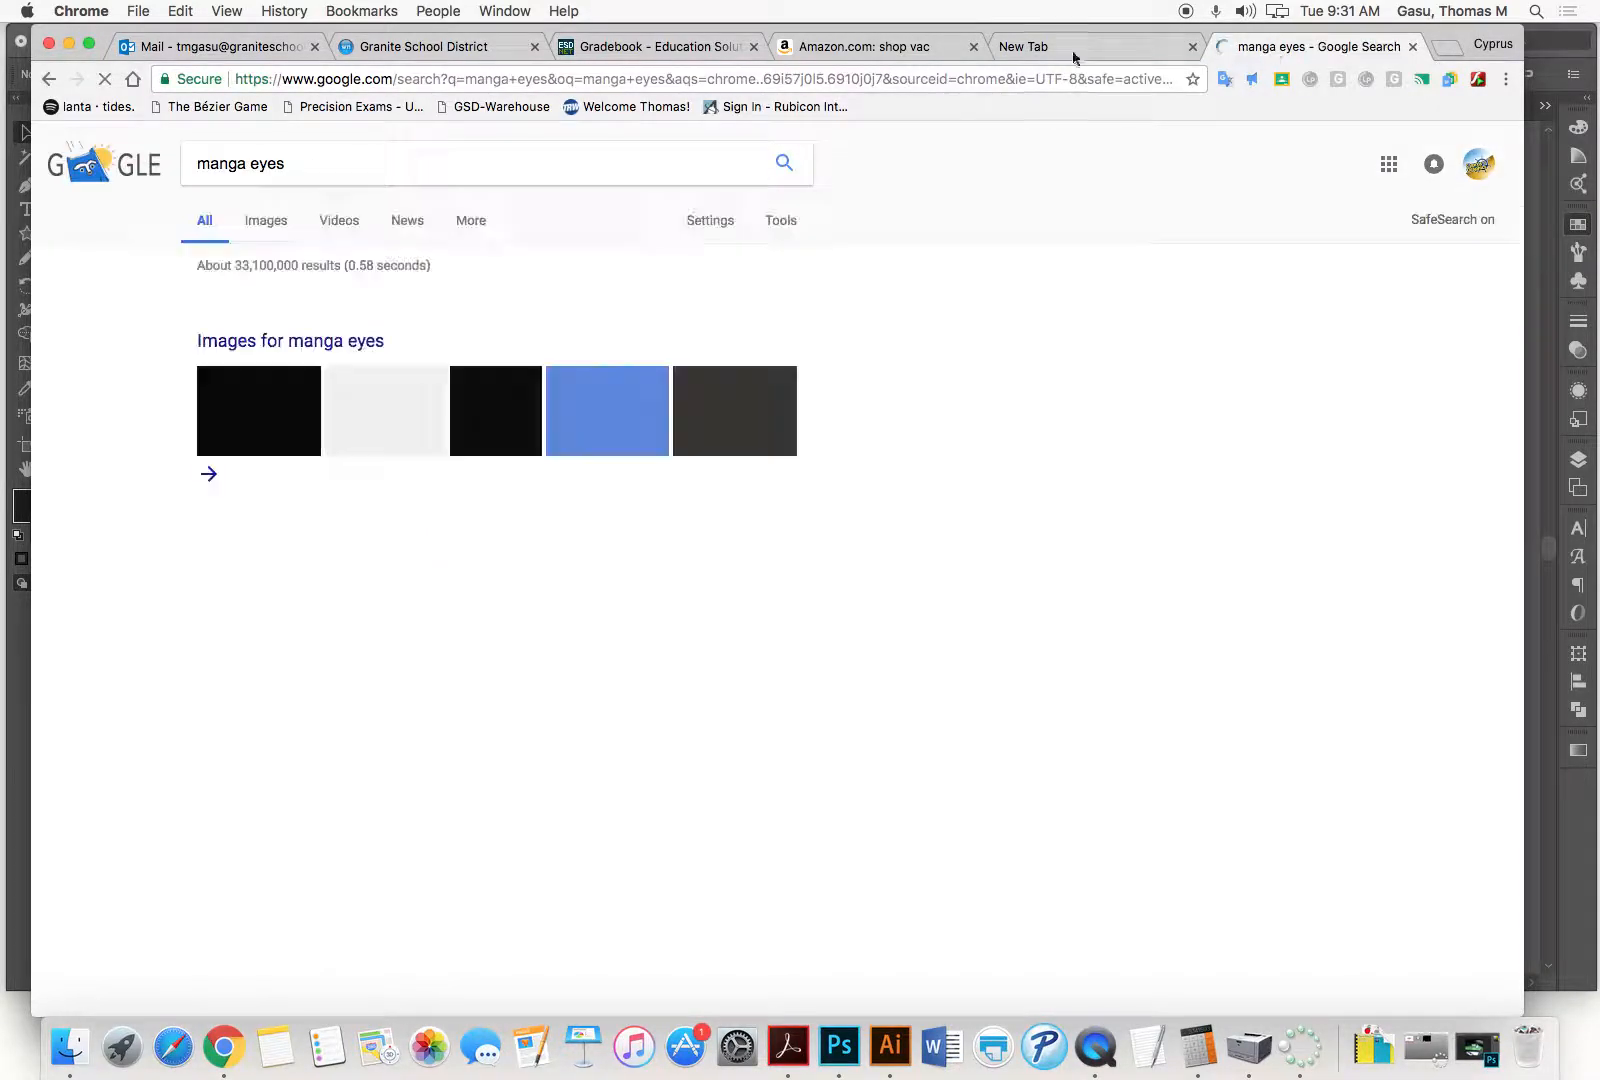
{"action": "left_click", "coordinate": [273, 228]}
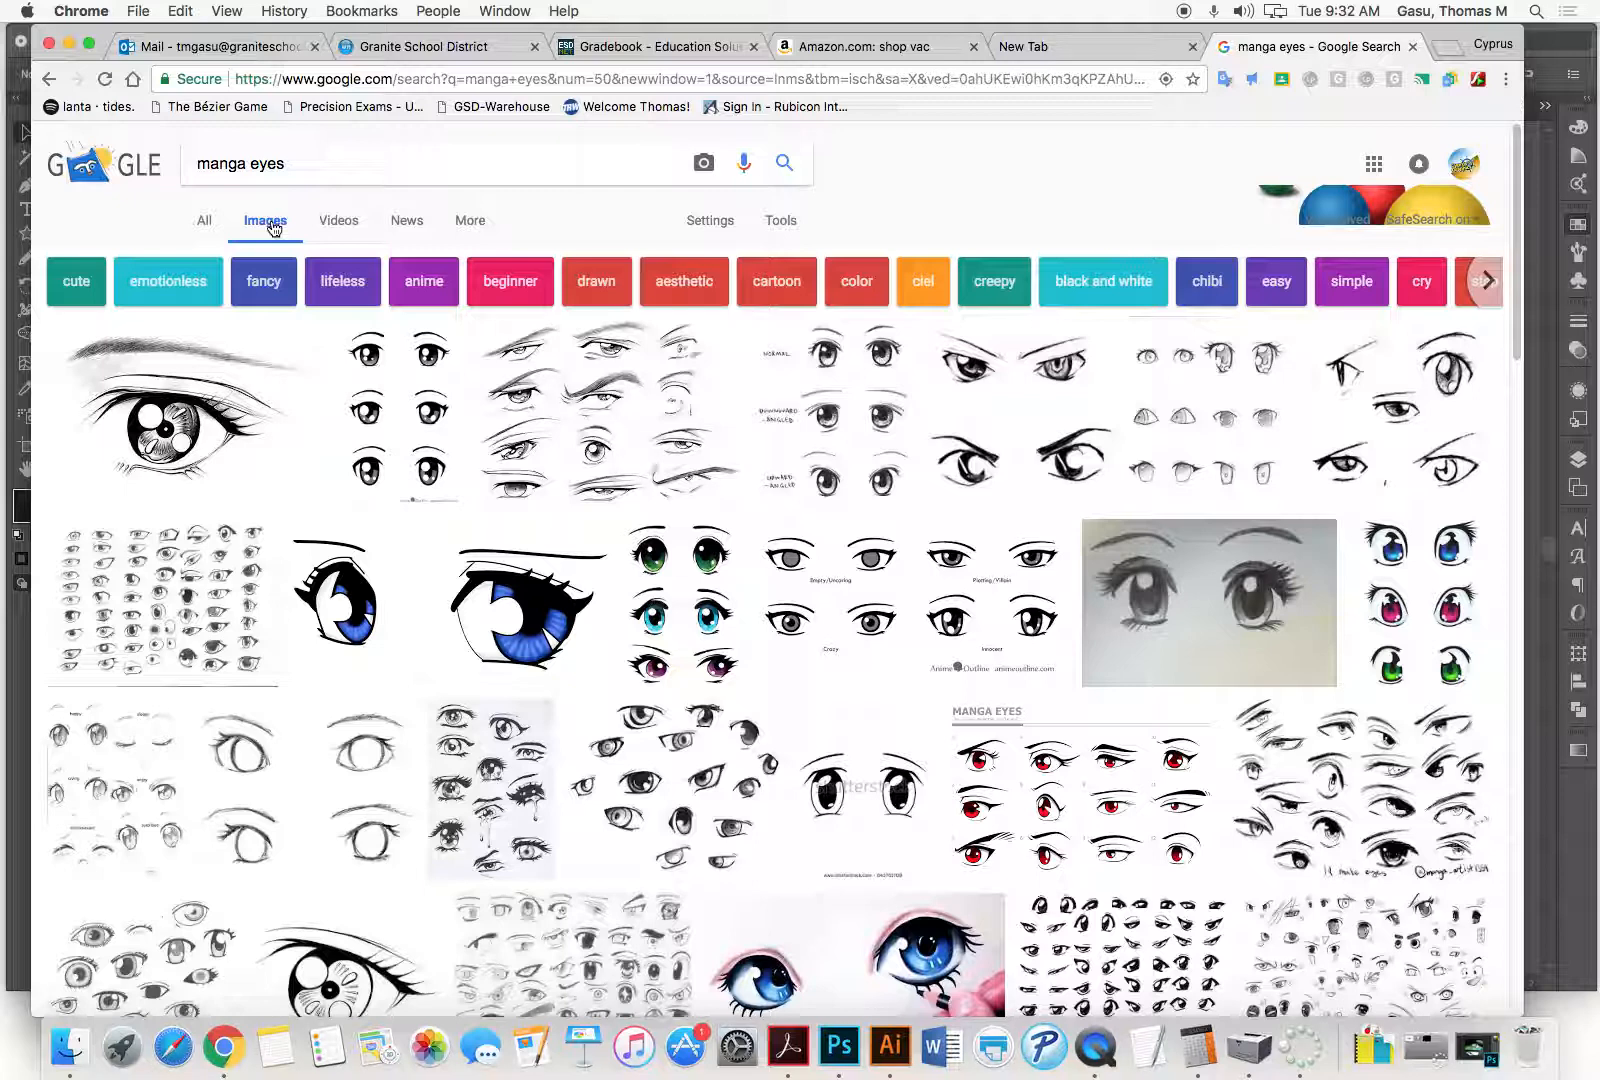
Step: Return to Illustrator and create a black 3-point star on the blank area beside the red ninja's outstretched arm
{"action": "left_click", "coordinate": [15, 637]}
{"action": "left_click", "coordinate": [33, 242]}
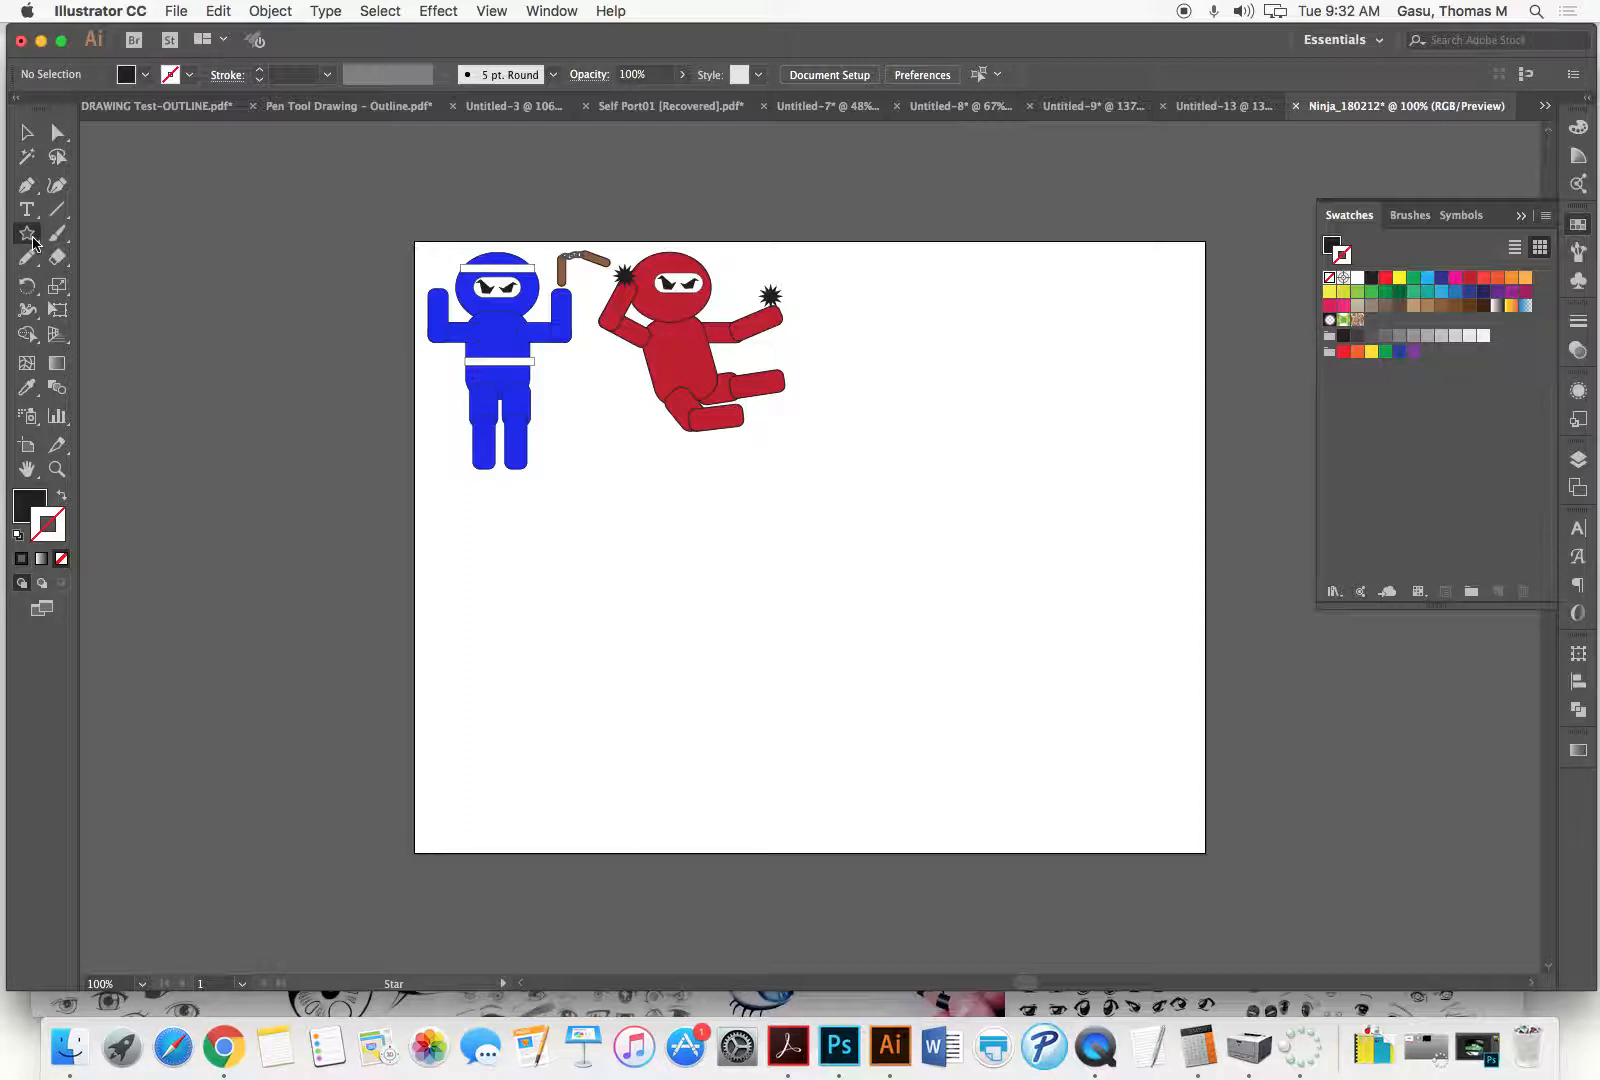
{"action": "key", "text": "super+space"}
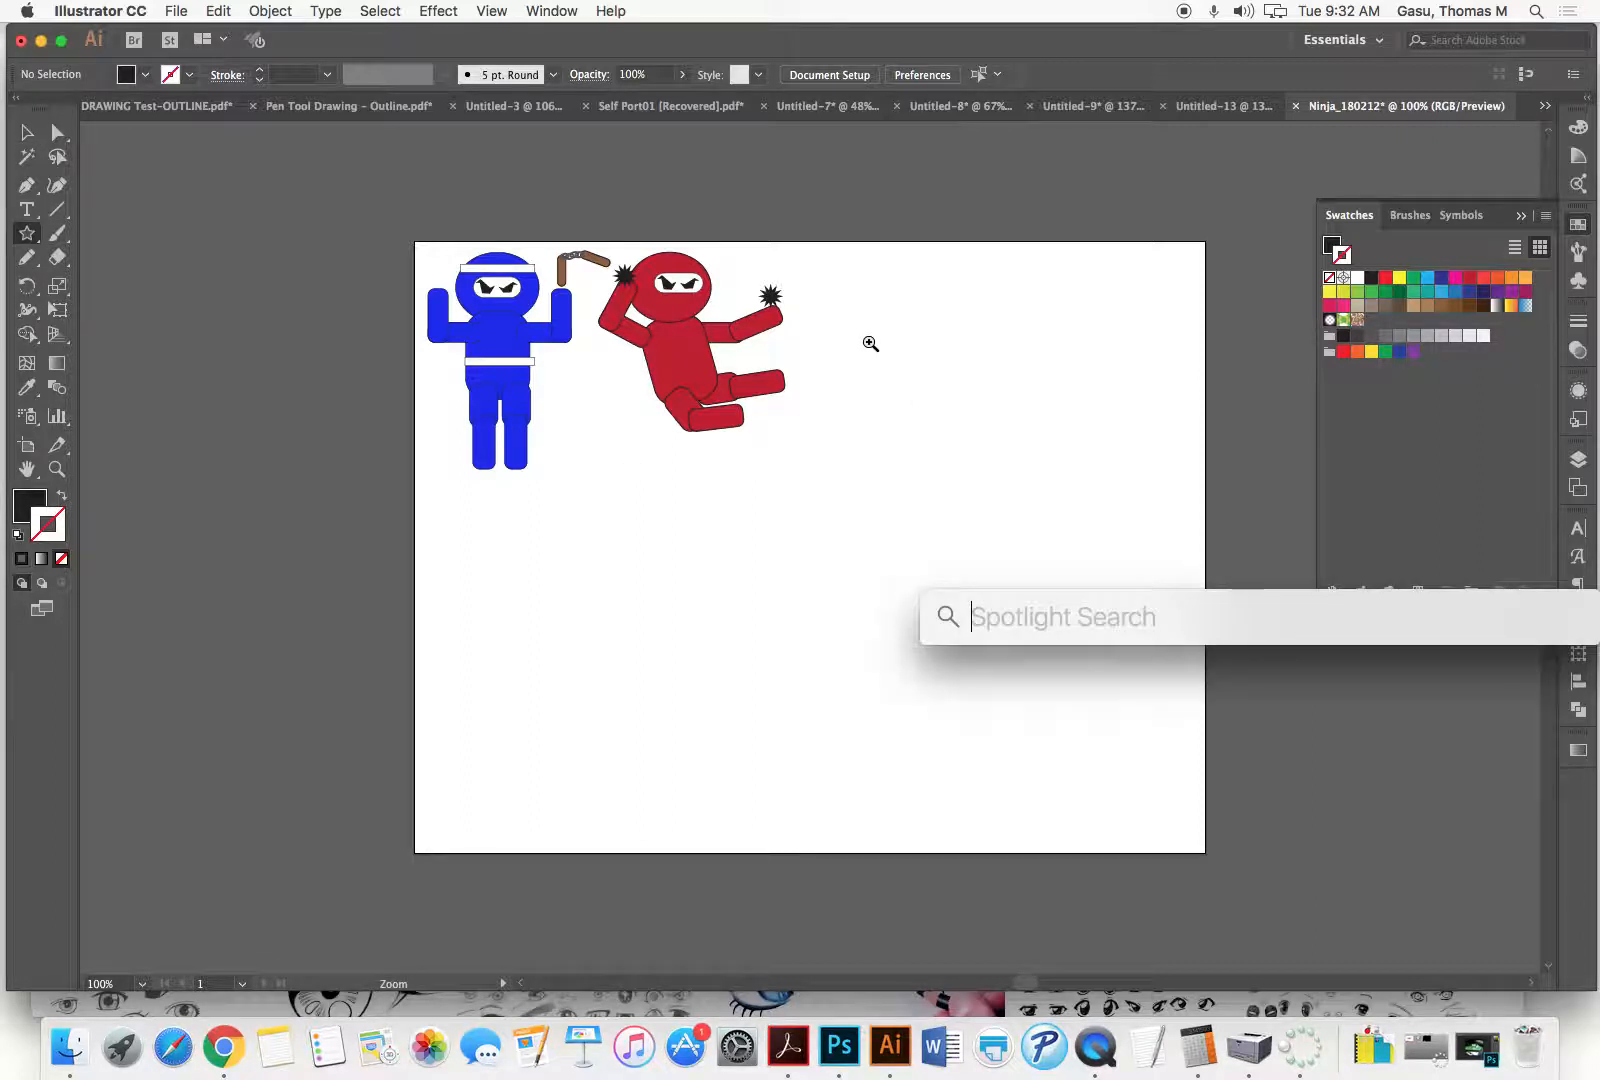
{"action": "left_click_drag", "start_coordinate": [629, 246], "coordinate": [895, 609]}
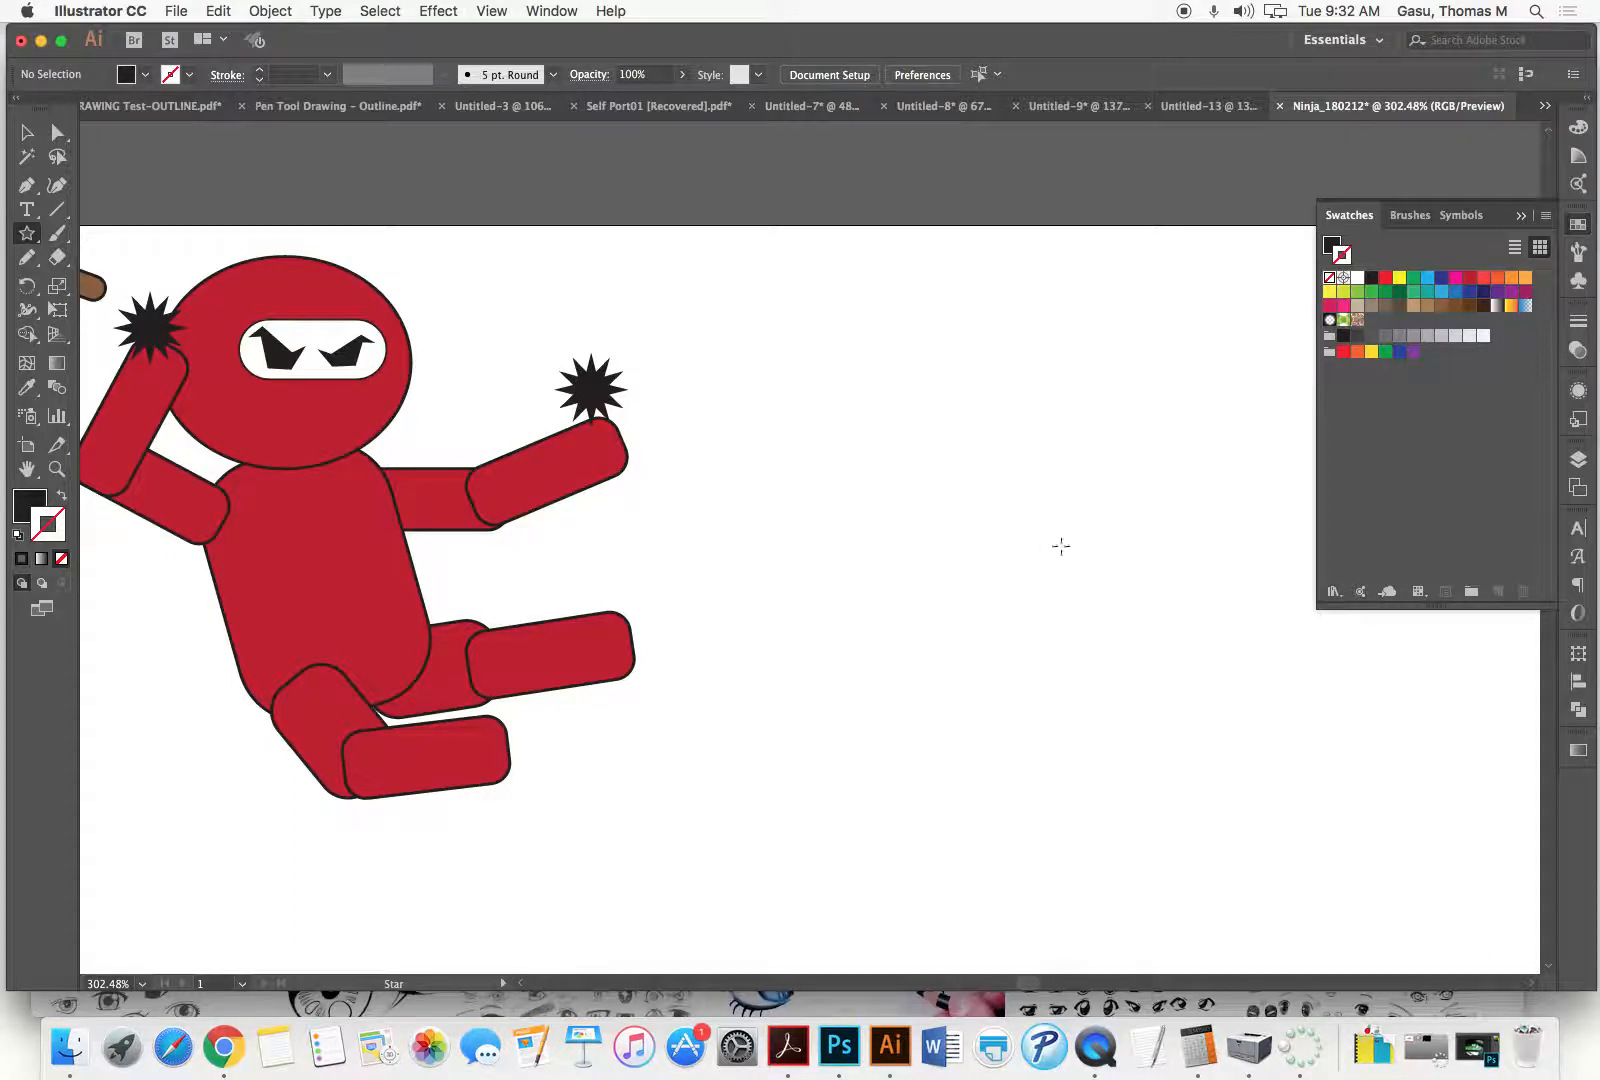
{"action": "left_click", "coordinate": [757, 400]}
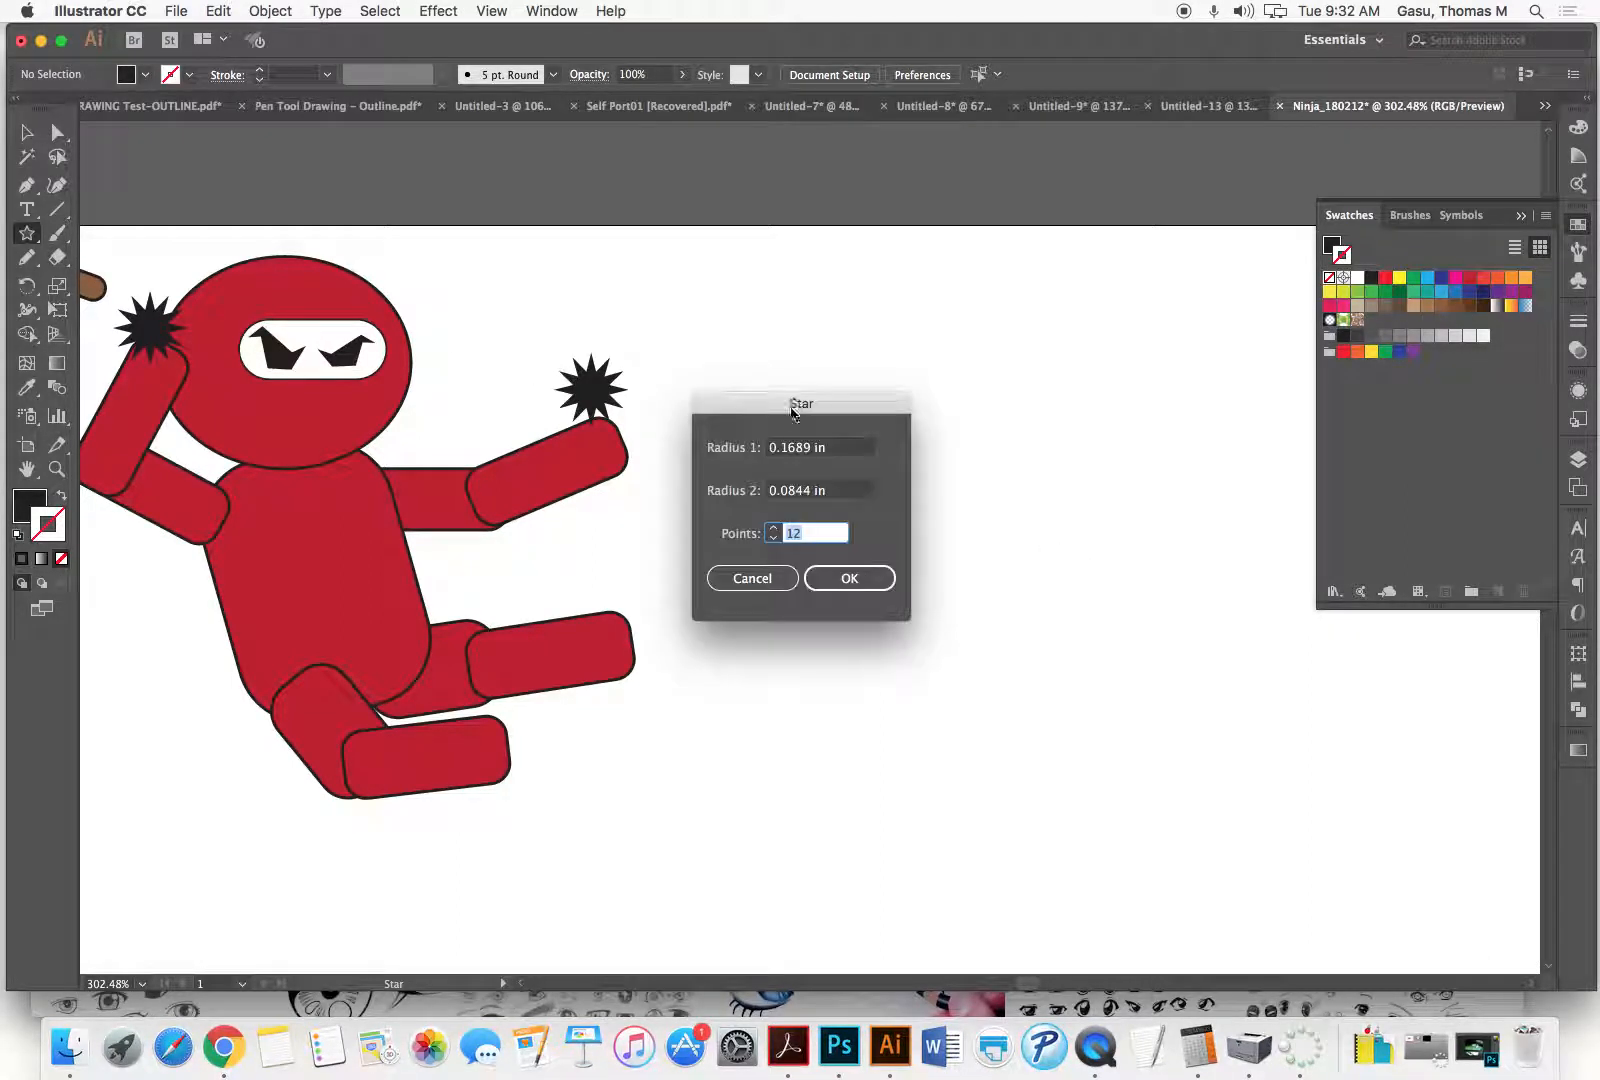
{"action": "type", "text": "3"}
{"action": "key", "text": "Return"}
{"action": "key", "text": "v"}
{"action": "left_click", "coordinate": [221, 243]}
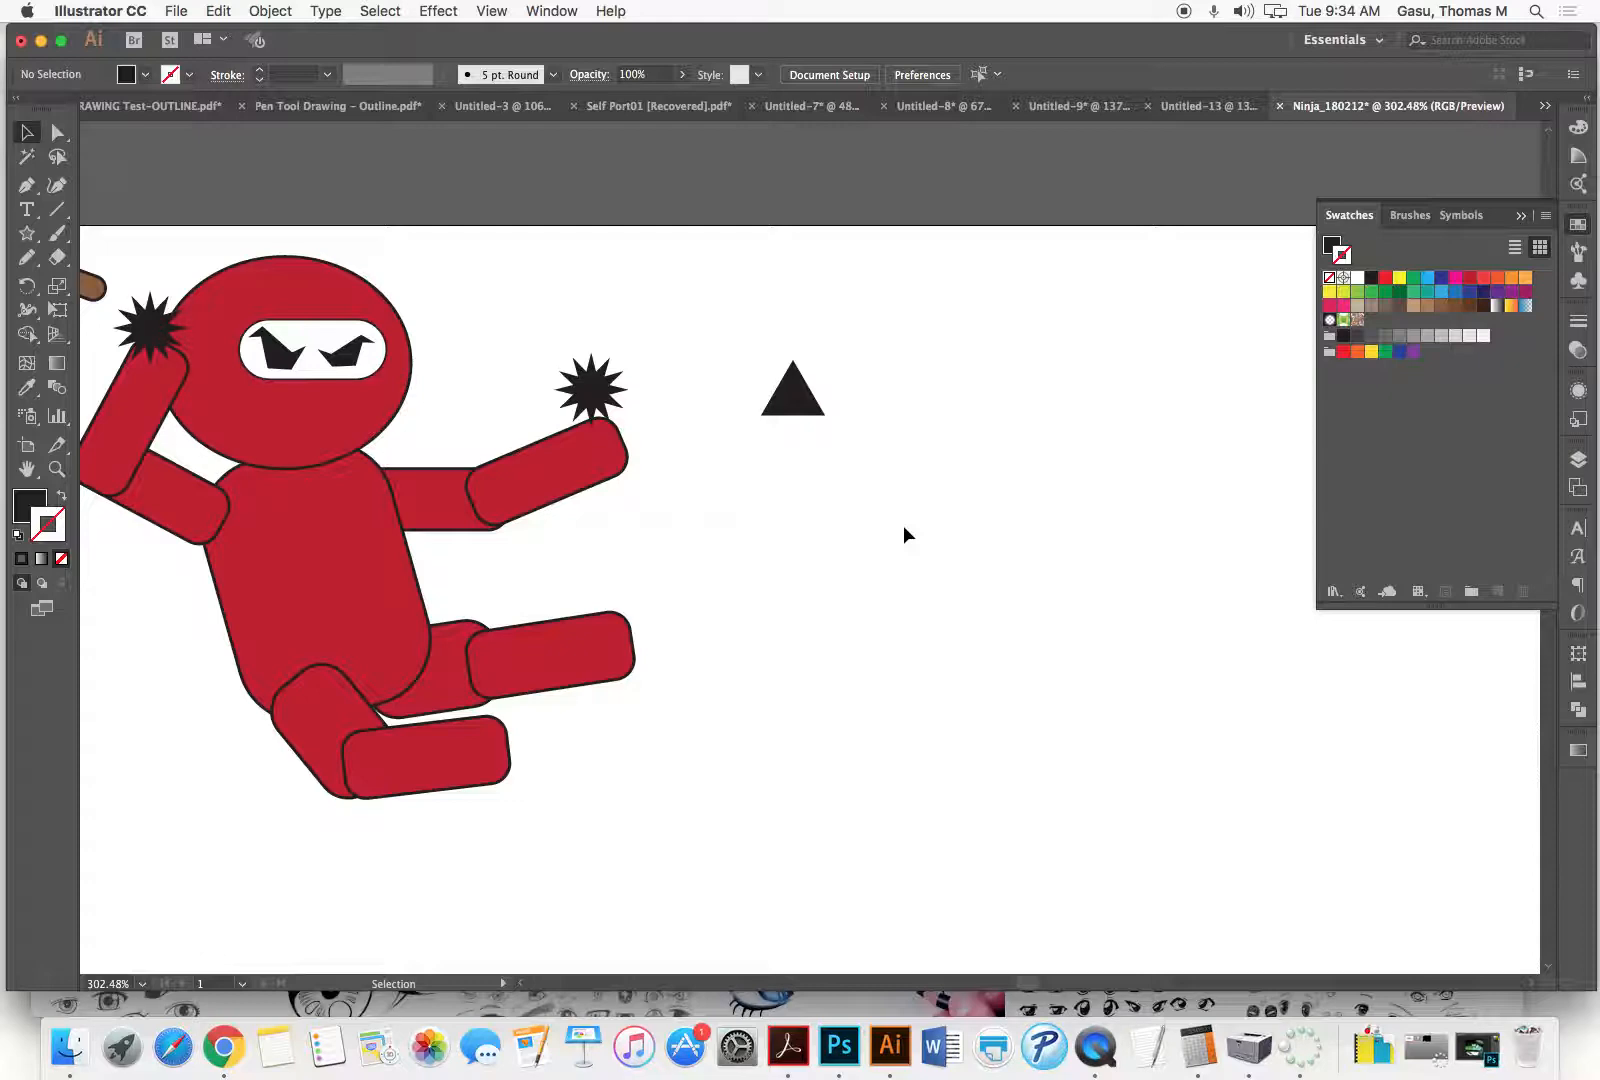
{"action": "key", "text": "super+0"}
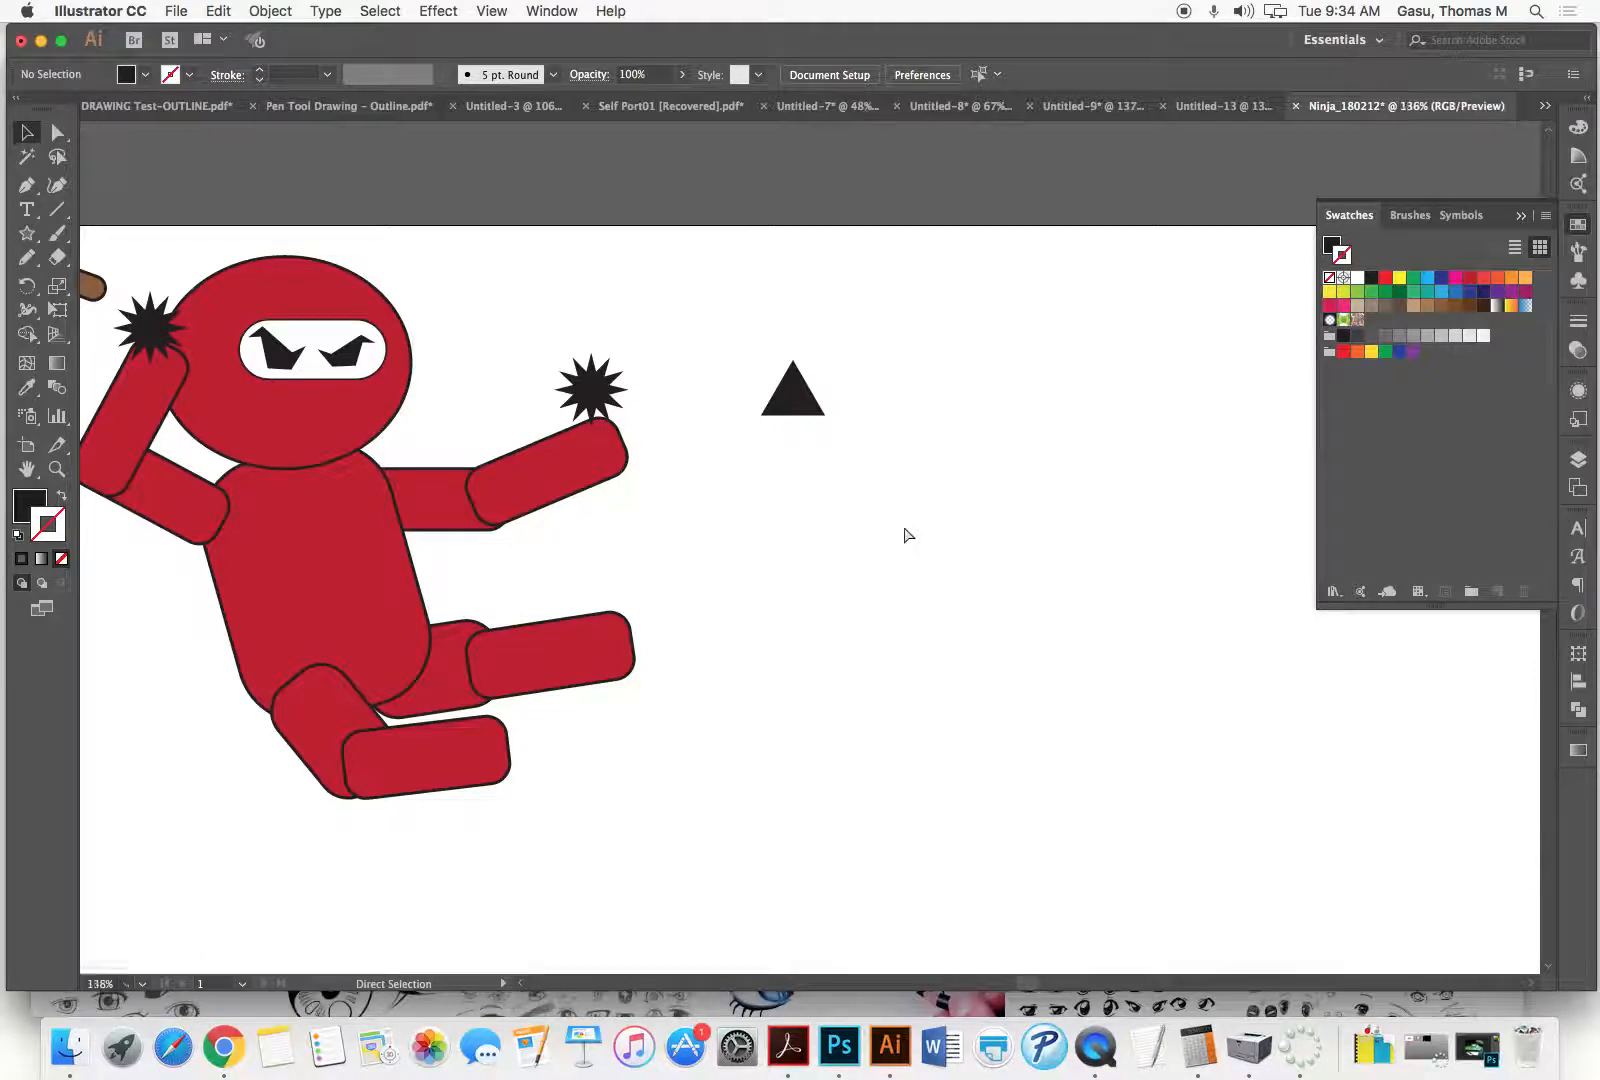
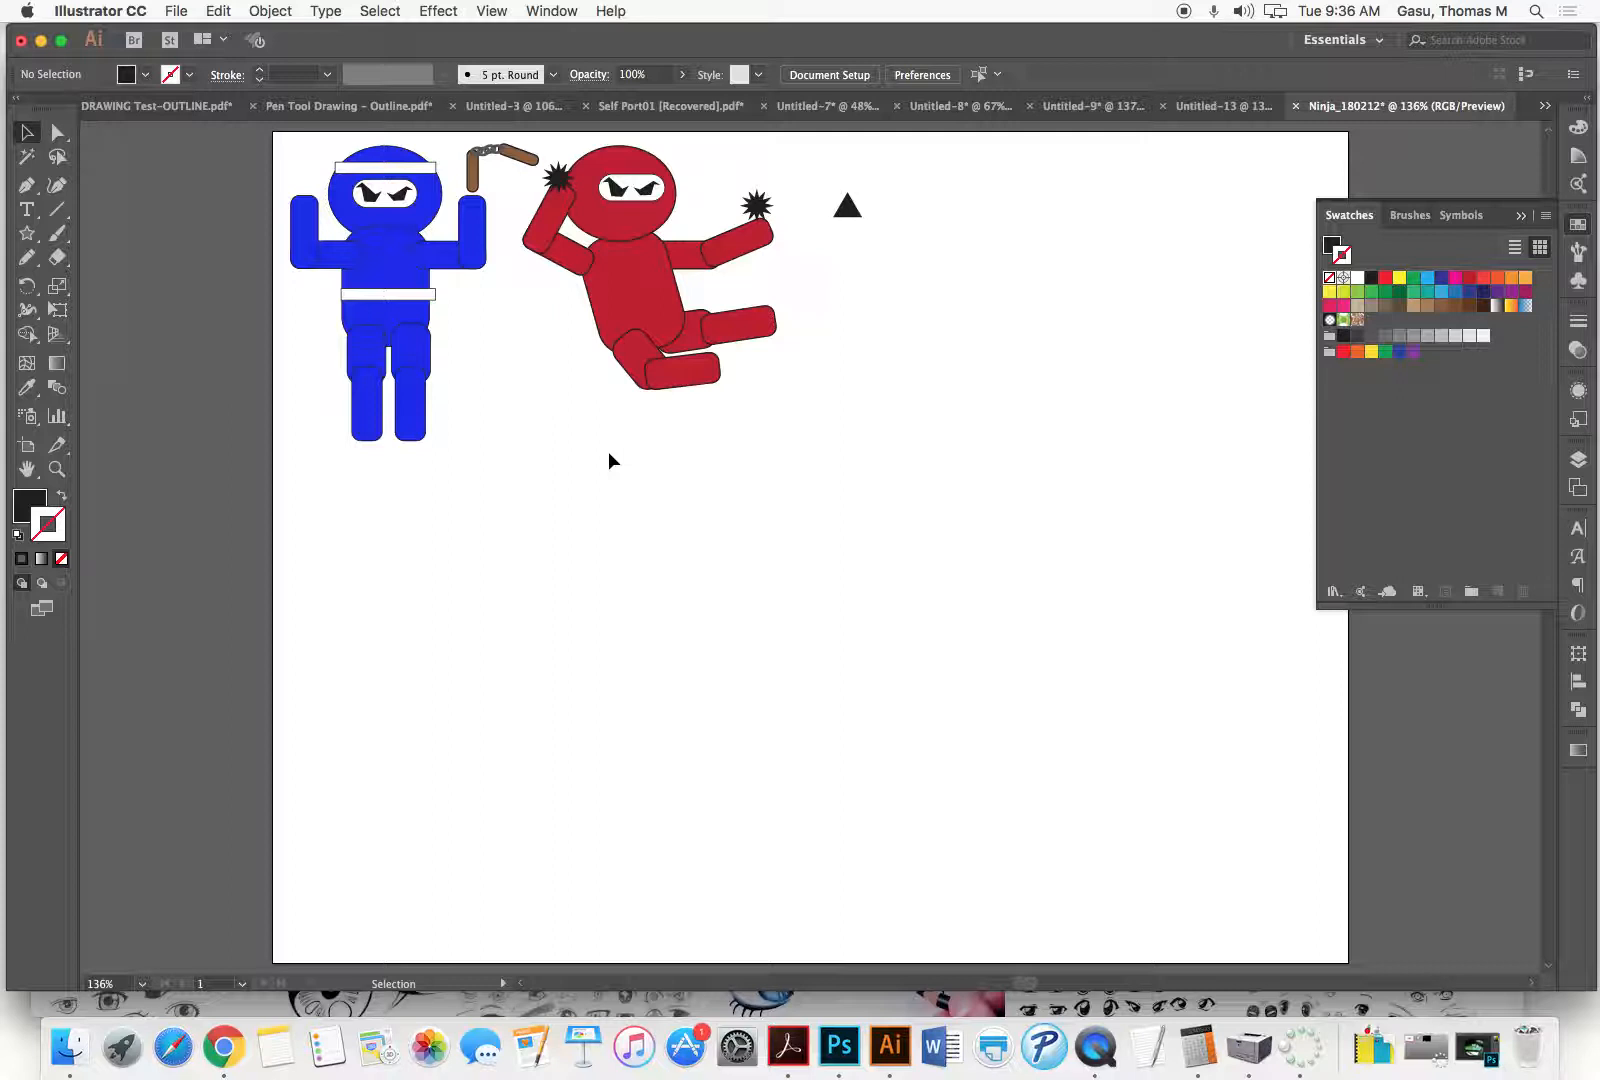
Step: Delete both angular eyes from the red ninja's face
{"action": "left_click", "coordinate": [614, 190]}
{"action": "key", "text": "Delete"}
{"action": "left_click", "coordinate": [648, 190]}
{"action": "key", "text": "Delete"}
Step: Draw a black rounded-rectangle eye about 0.06 by 0.13 in in the red ninja's eye opening and duplicate it as a closely spaced pair
{"action": "key", "text": "super+space"}
{"action": "left_click_drag", "start_coordinate": [567, 155], "coordinate": [726, 280]}
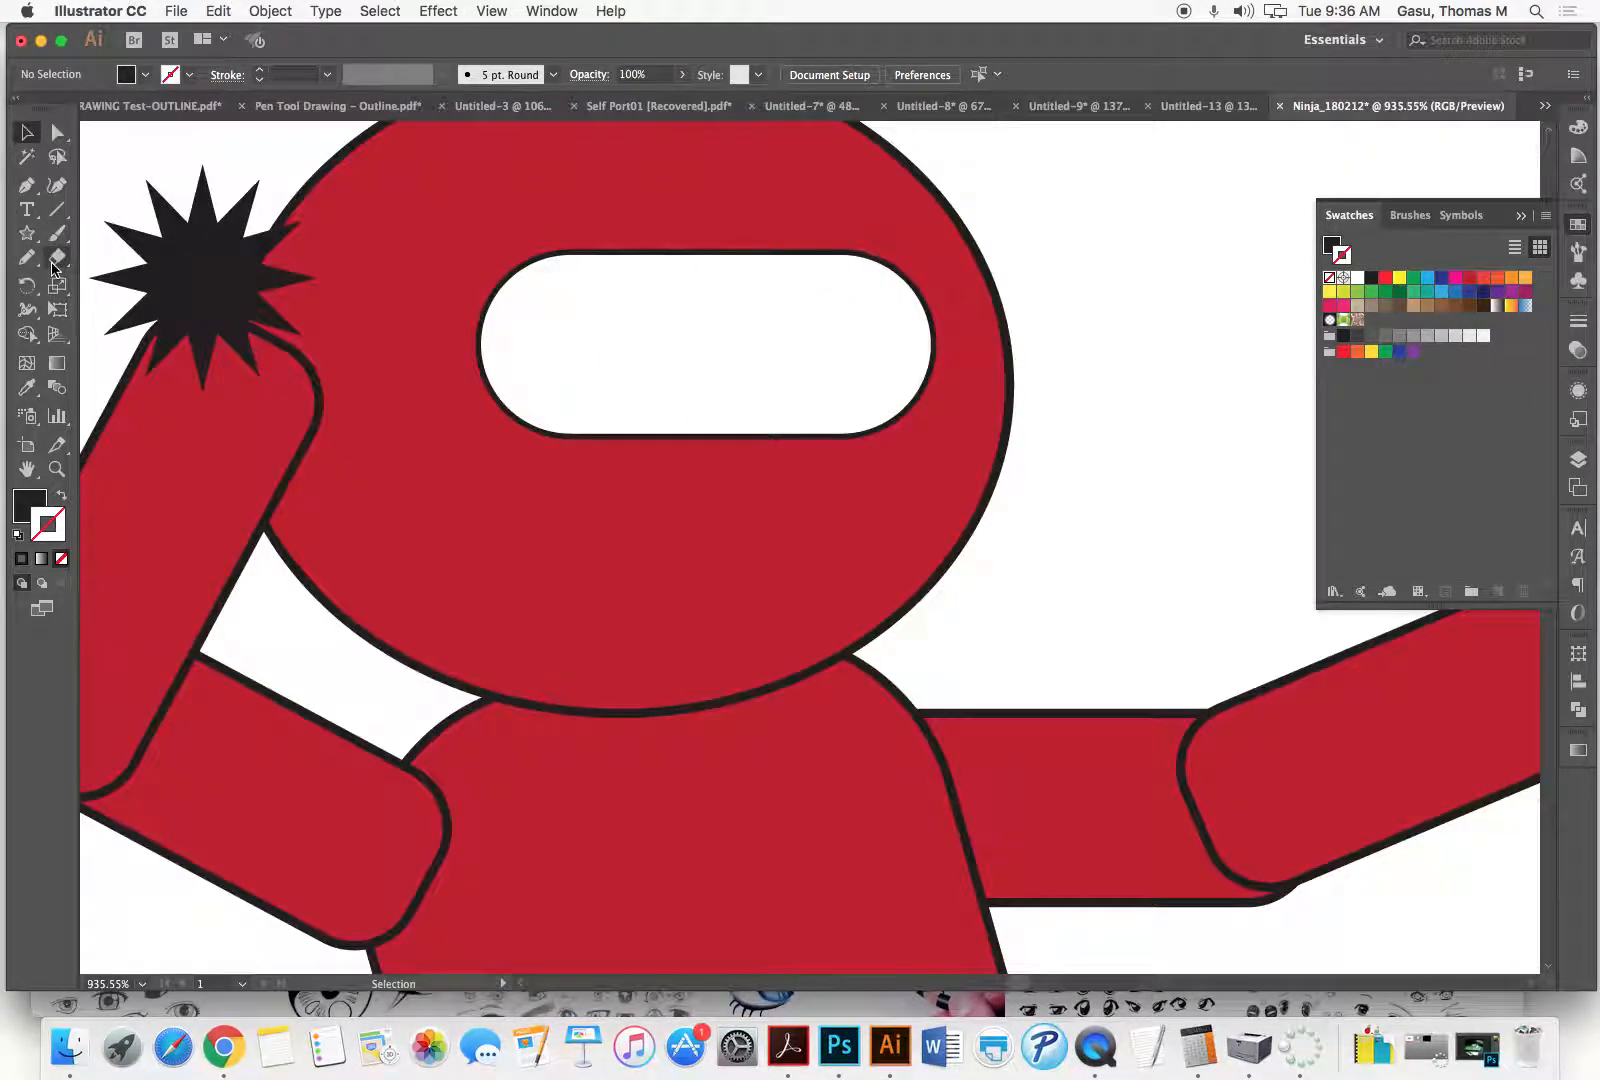
{"action": "left_click_drag", "start_coordinate": [31, 236], "coordinate": [78, 258]}
{"action": "left_click_drag", "start_coordinate": [590, 277], "coordinate": [631, 367]}
{"action": "left_click", "coordinate": [27, 132]}
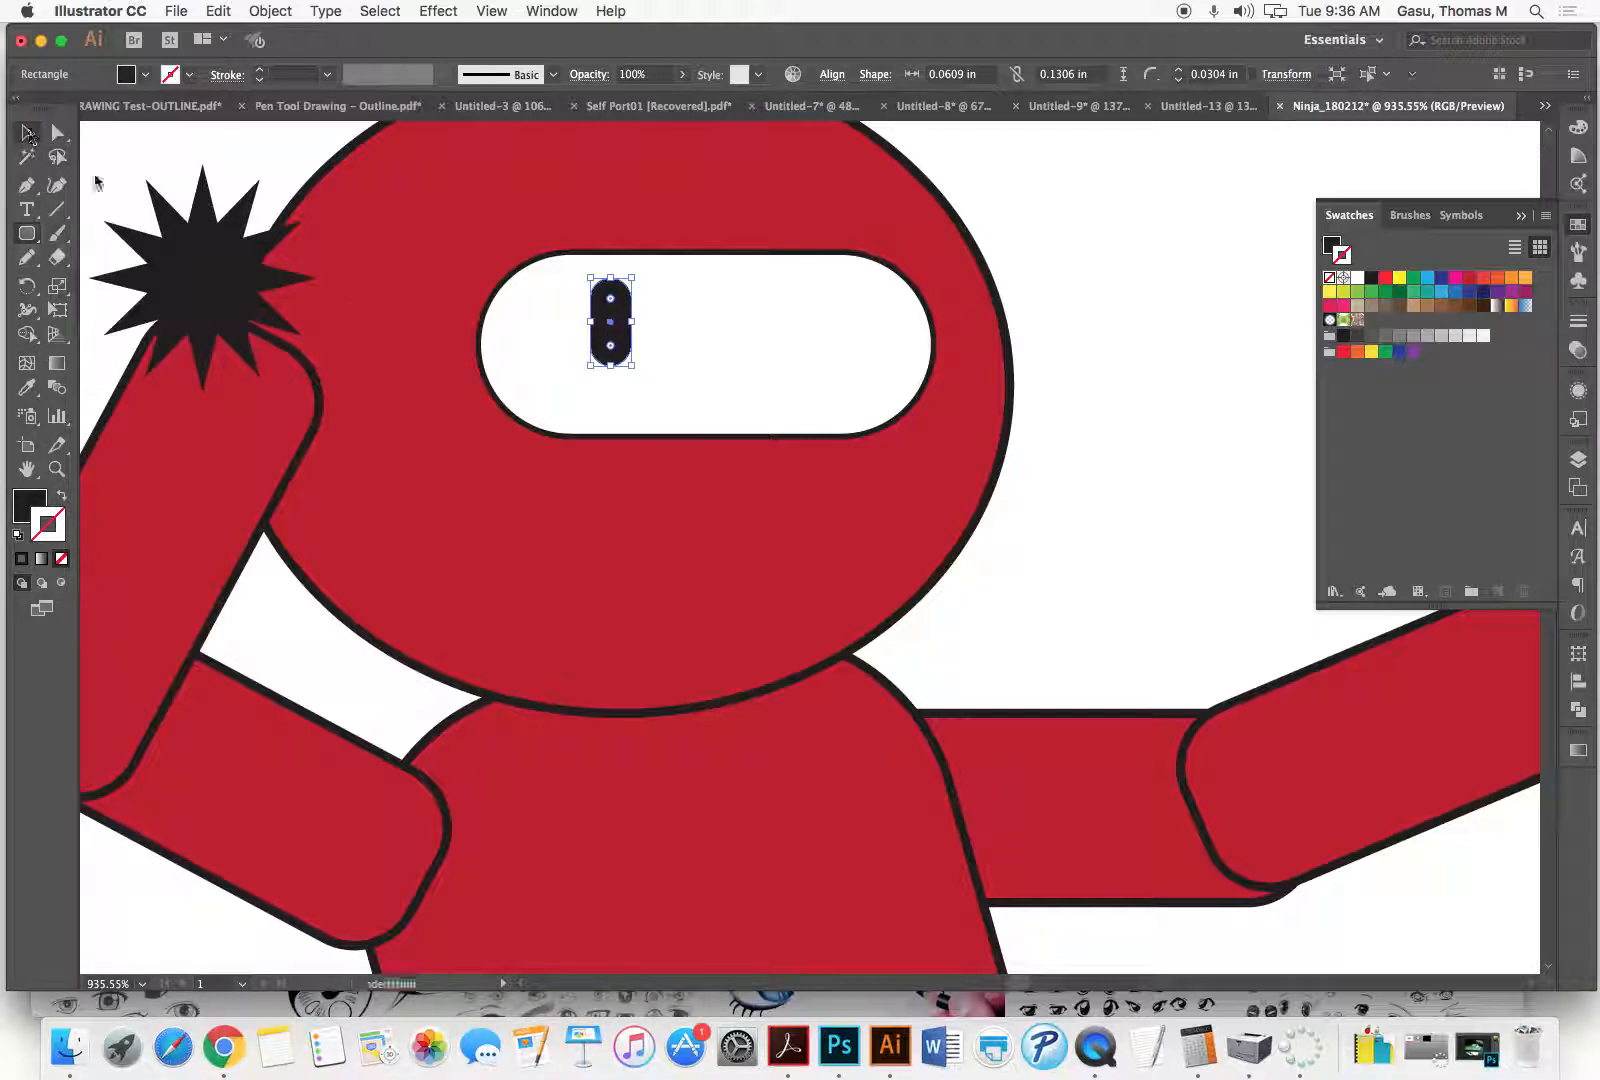
{"action": "left_click_drag", "start_coordinate": [612, 345], "coordinate": [682, 331]}
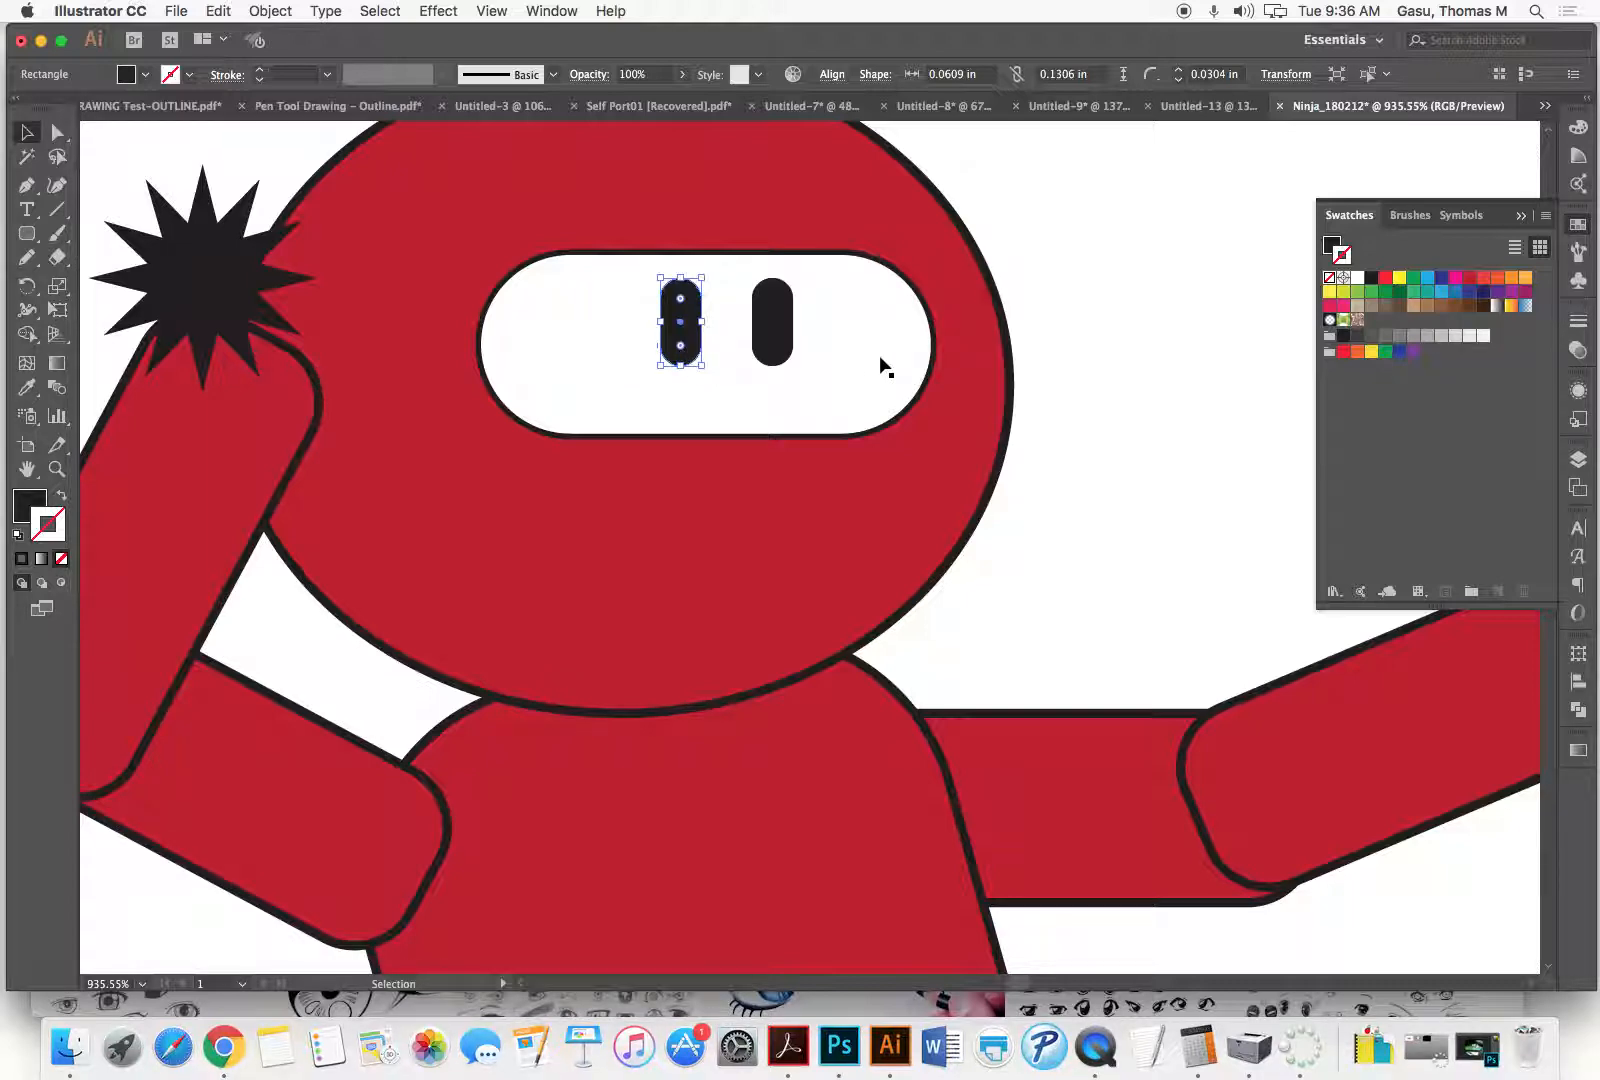
{"action": "left_click", "coordinate": [1071, 322]}
{"action": "key", "text": "super+0"}
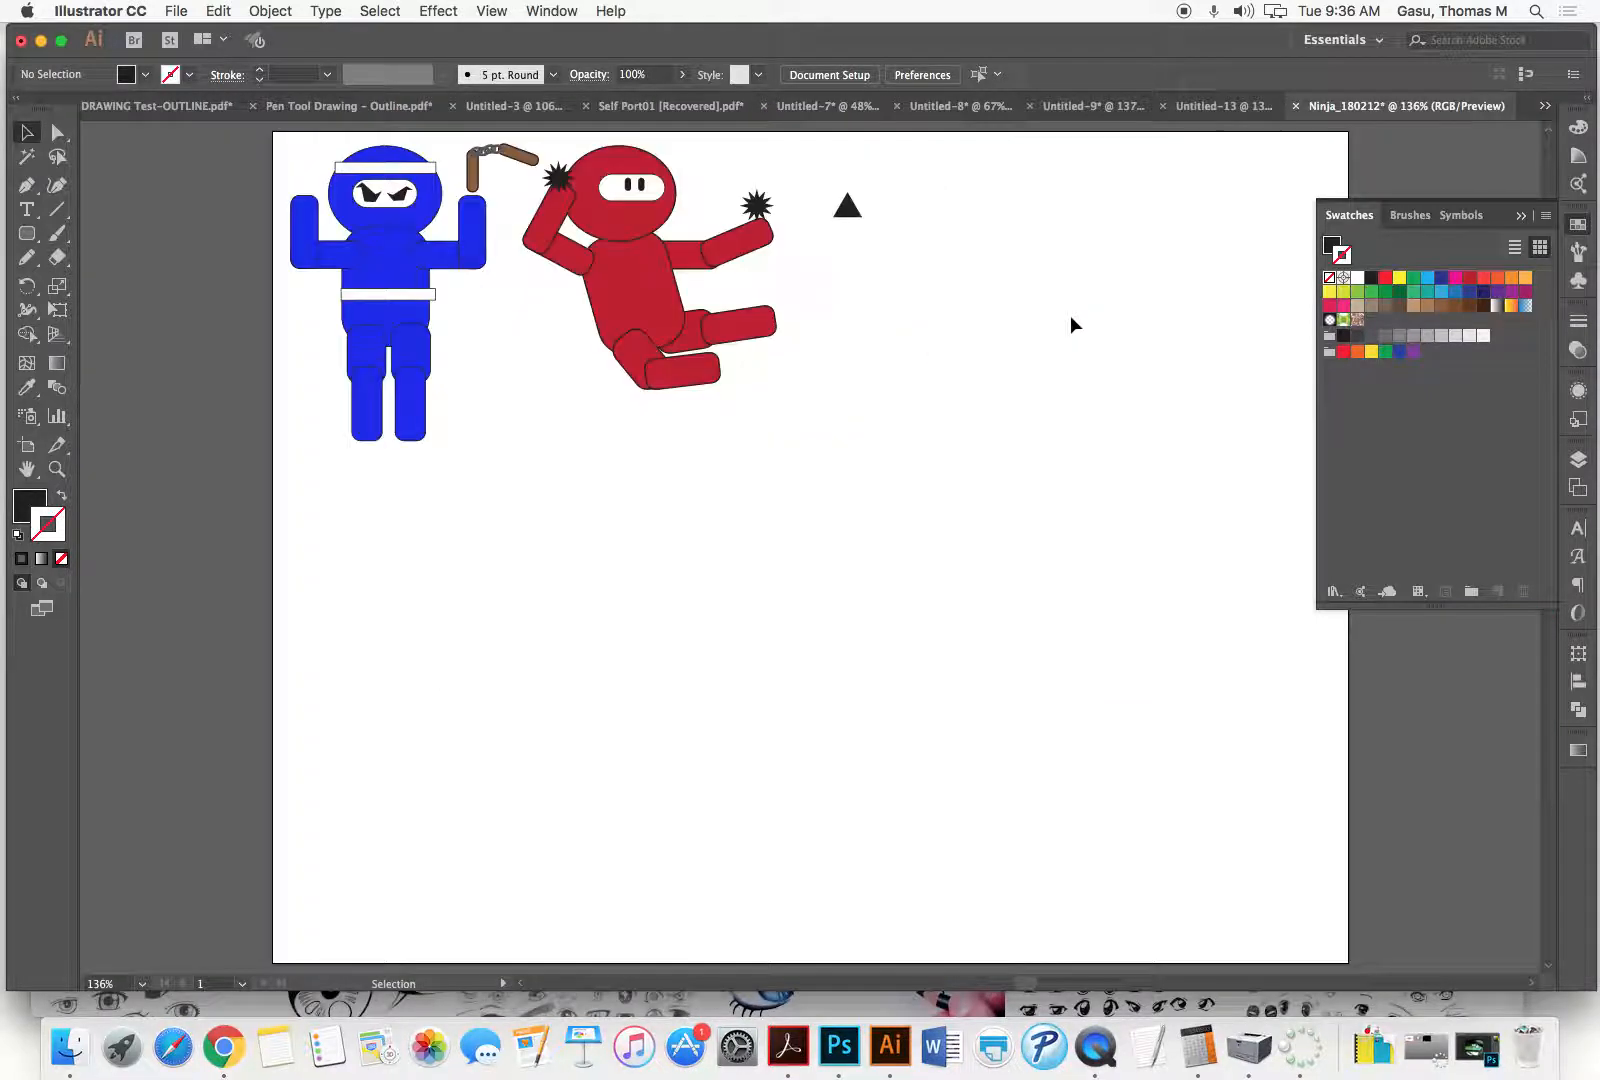
Step: Delete both angular eyes from the blue ninja's face
{"action": "key", "text": "super+space"}
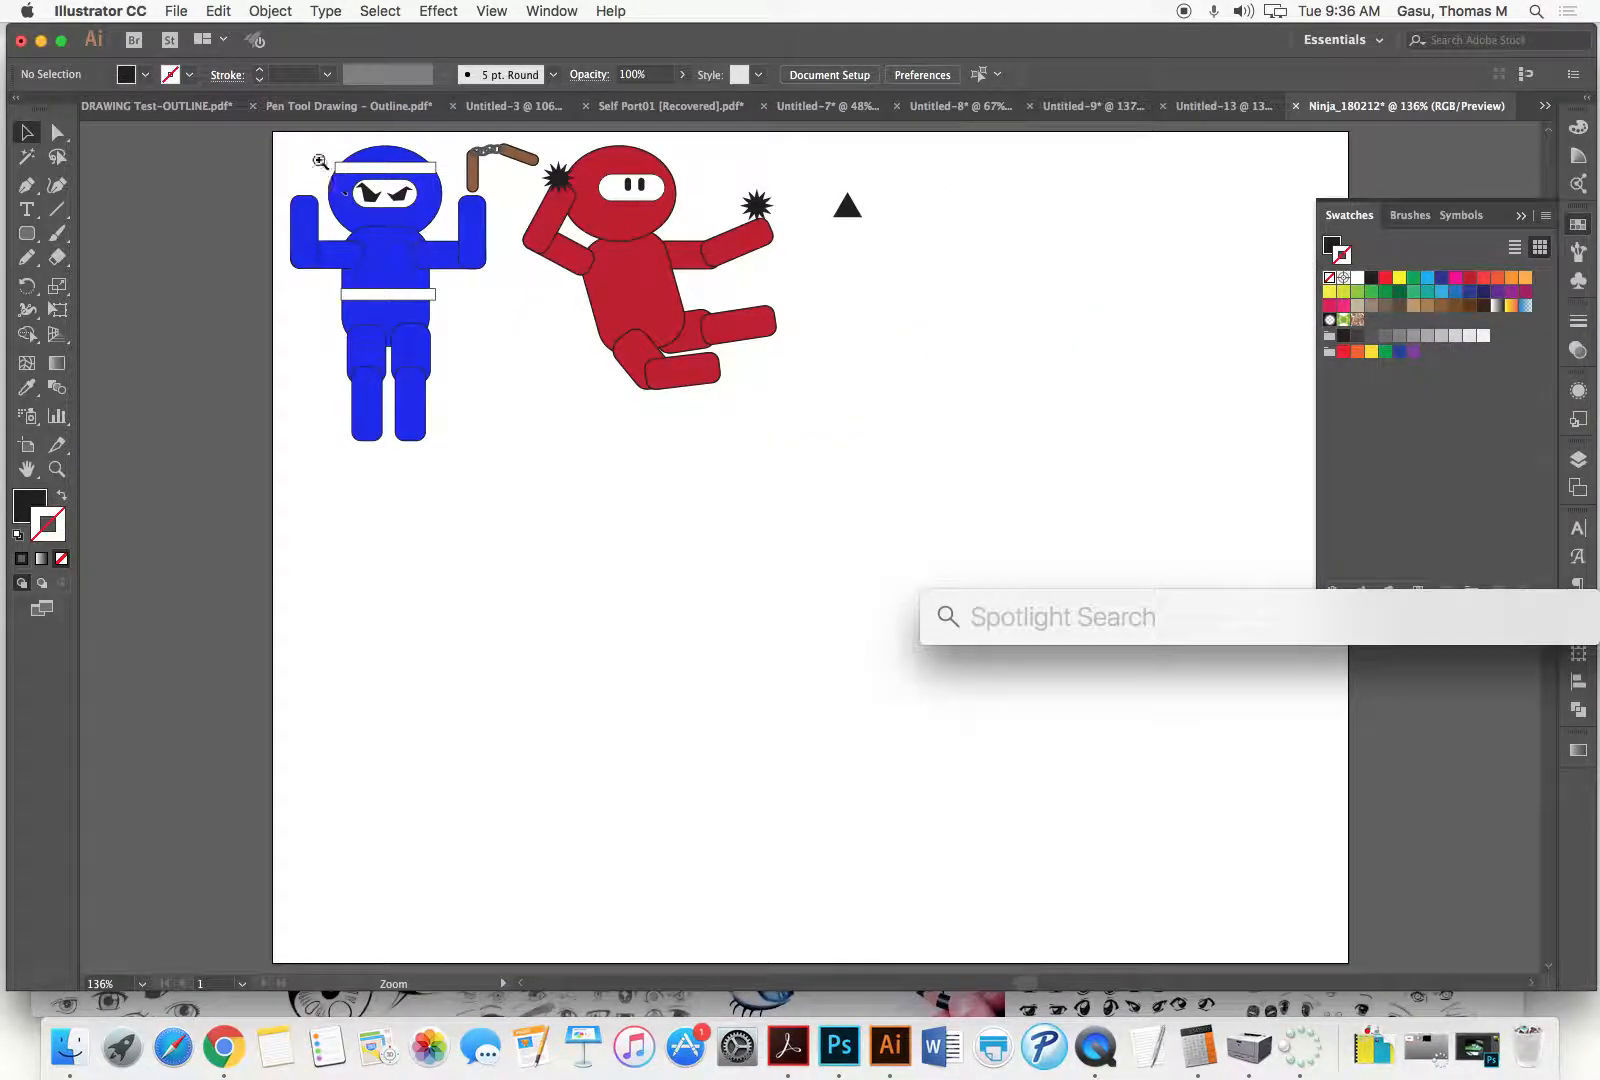
{"action": "left_click_drag", "start_coordinate": [321, 162], "coordinate": [446, 240]}
{"action": "left_click", "coordinate": [628, 469]}
{"action": "key", "text": "Delete"}
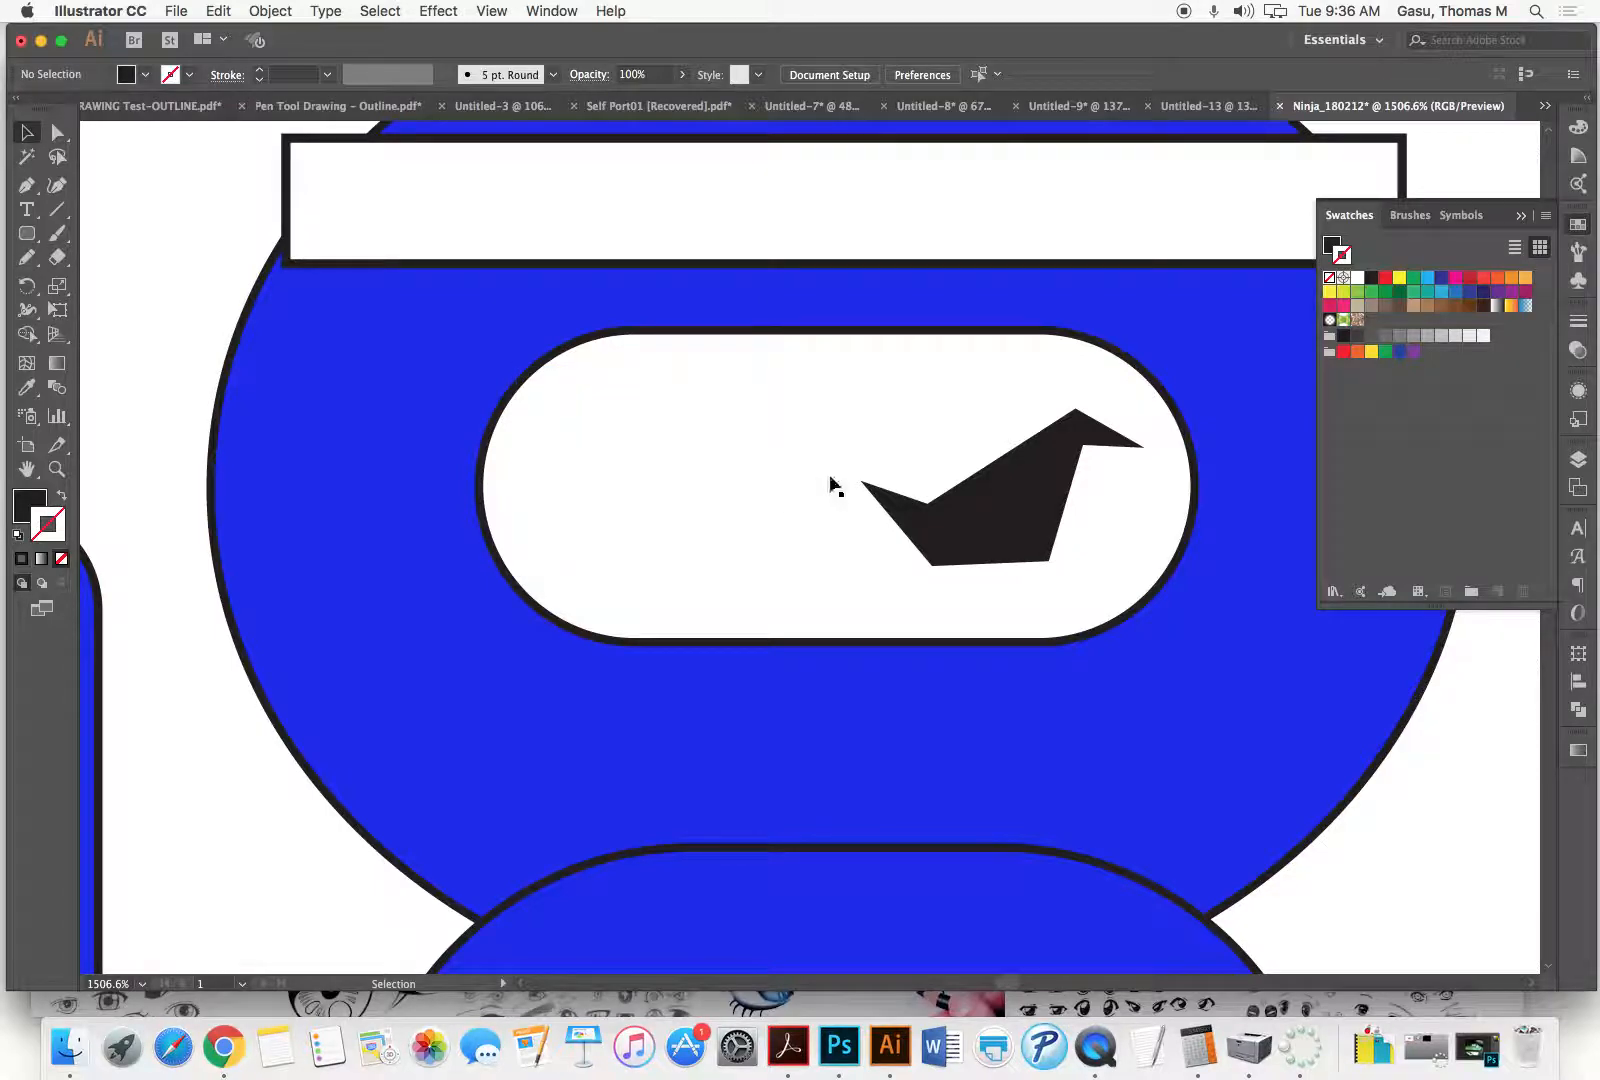
{"action": "left_click", "coordinate": [950, 525]}
{"action": "key", "text": "Delete"}
{"action": "key", "text": "super+0"}
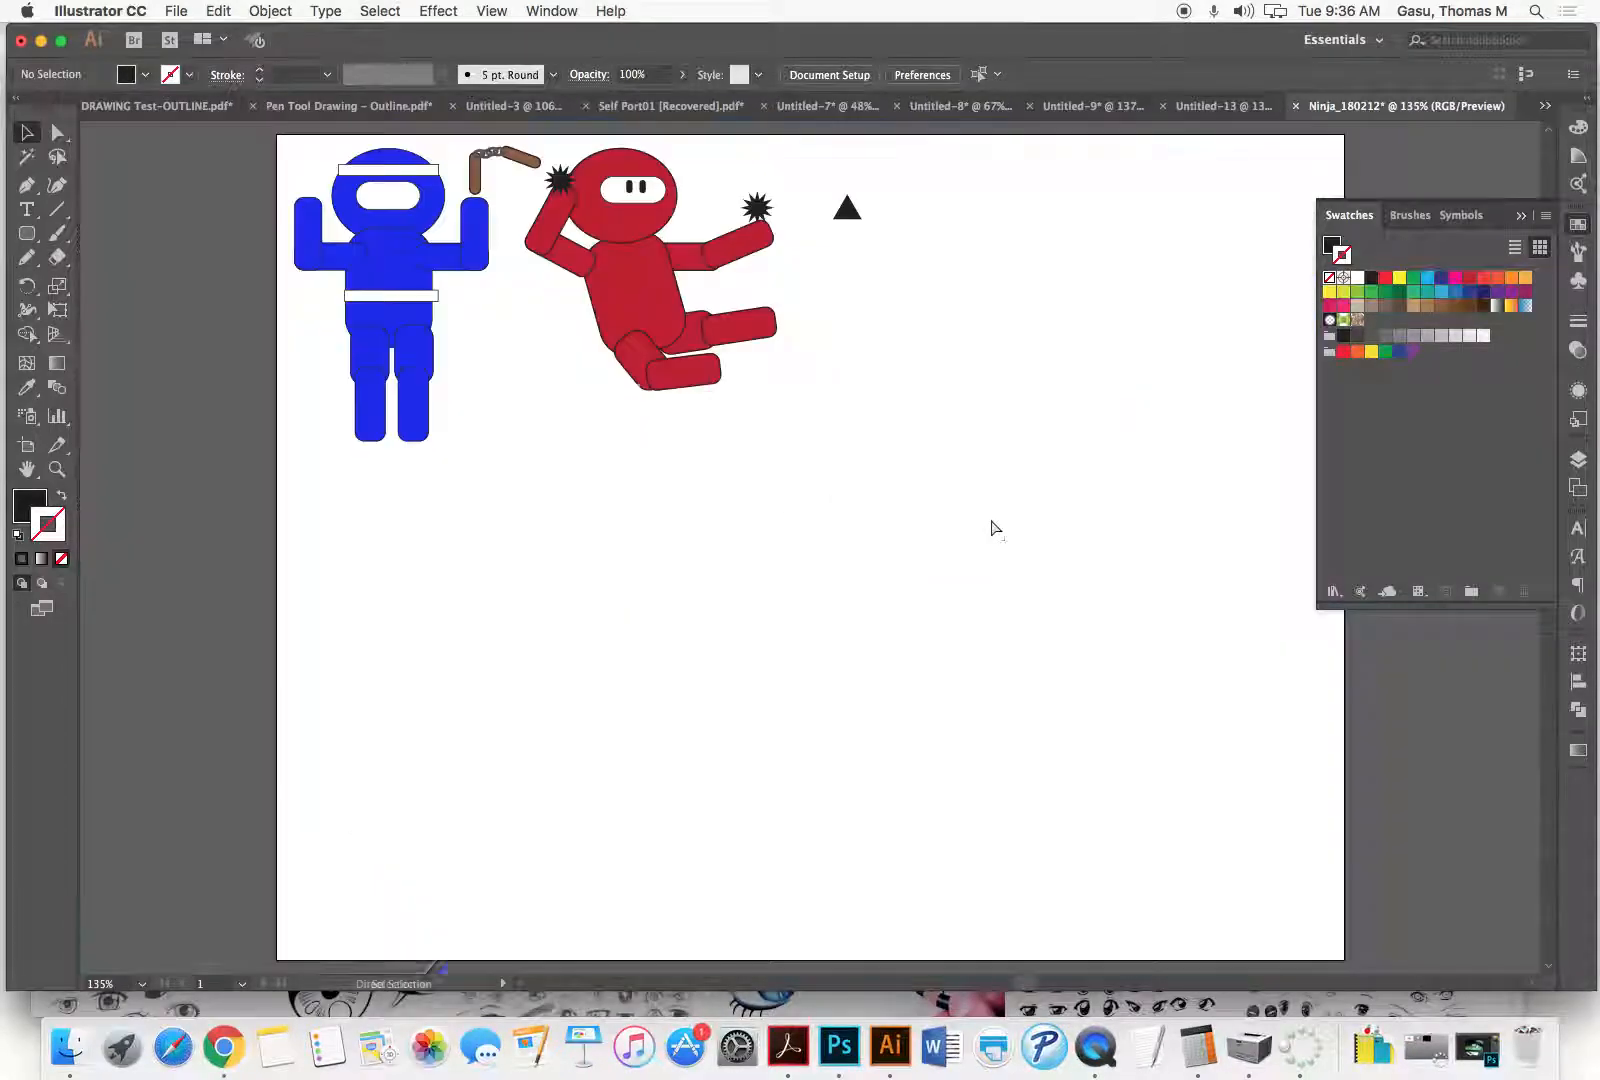
Step: Draw a black rounded-rectangle eye about 0.09 by 0.14 in on the blue ninja, duplicate it sideways and move the original closer to the copy
{"action": "left_click", "coordinate": [28, 234]}
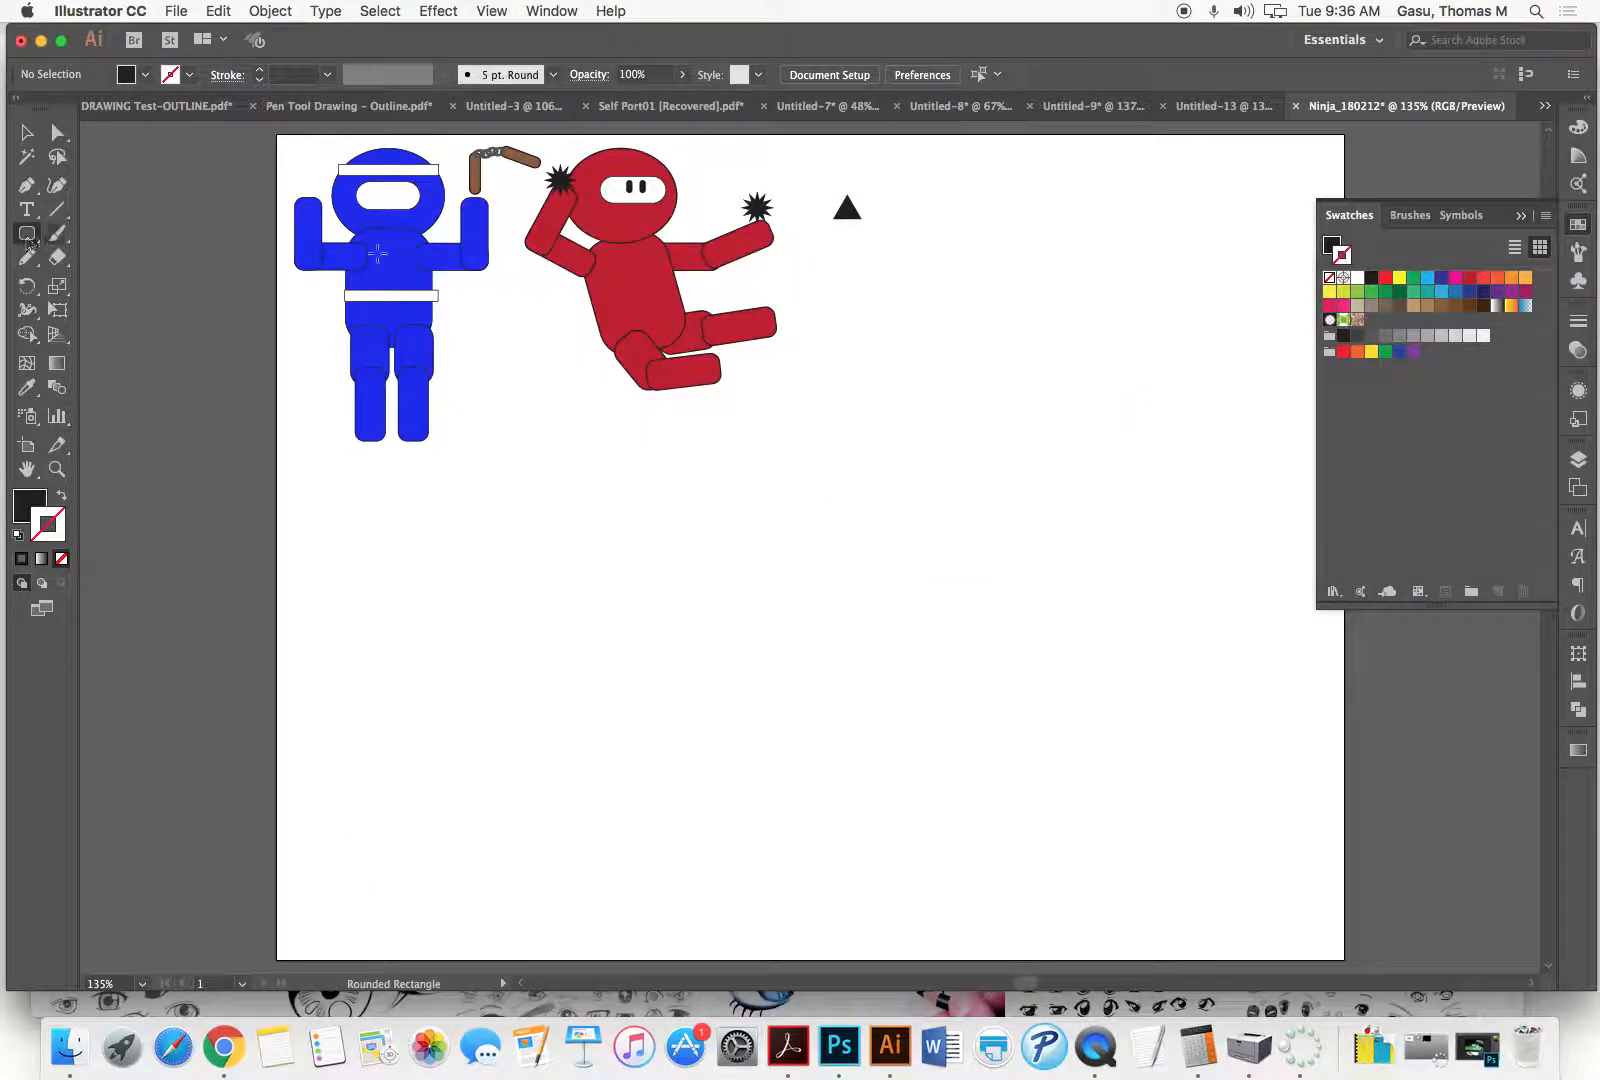
{"action": "key", "text": "super+space"}
{"action": "mouse_move", "coordinate": [323, 160]}
{"action": "left_mouse_down"}
{"action": "mouse_move", "coordinate": [493, 275]}
{"action": "mouse_move", "coordinate": [569, 425]}
{"action": "left_mouse_up"}
{"action": "key", "text": "v"}
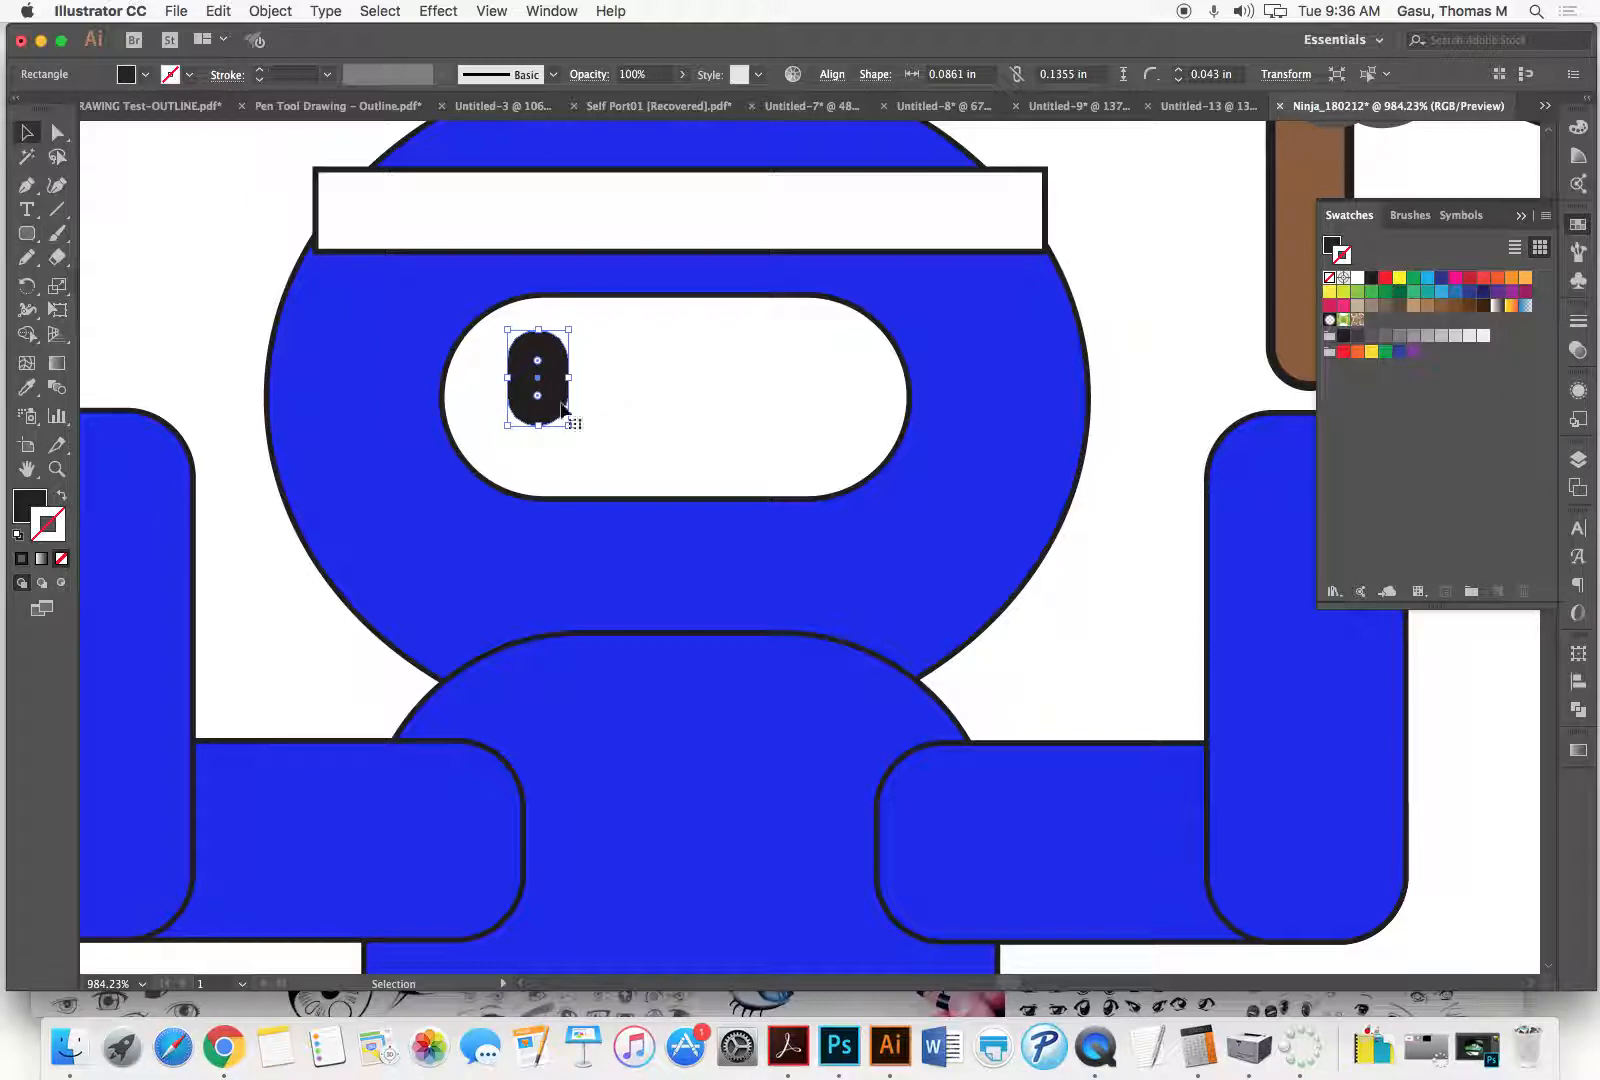
{"action": "left_click_drag", "start_coordinate": [557, 410], "coordinate": [758, 416]}
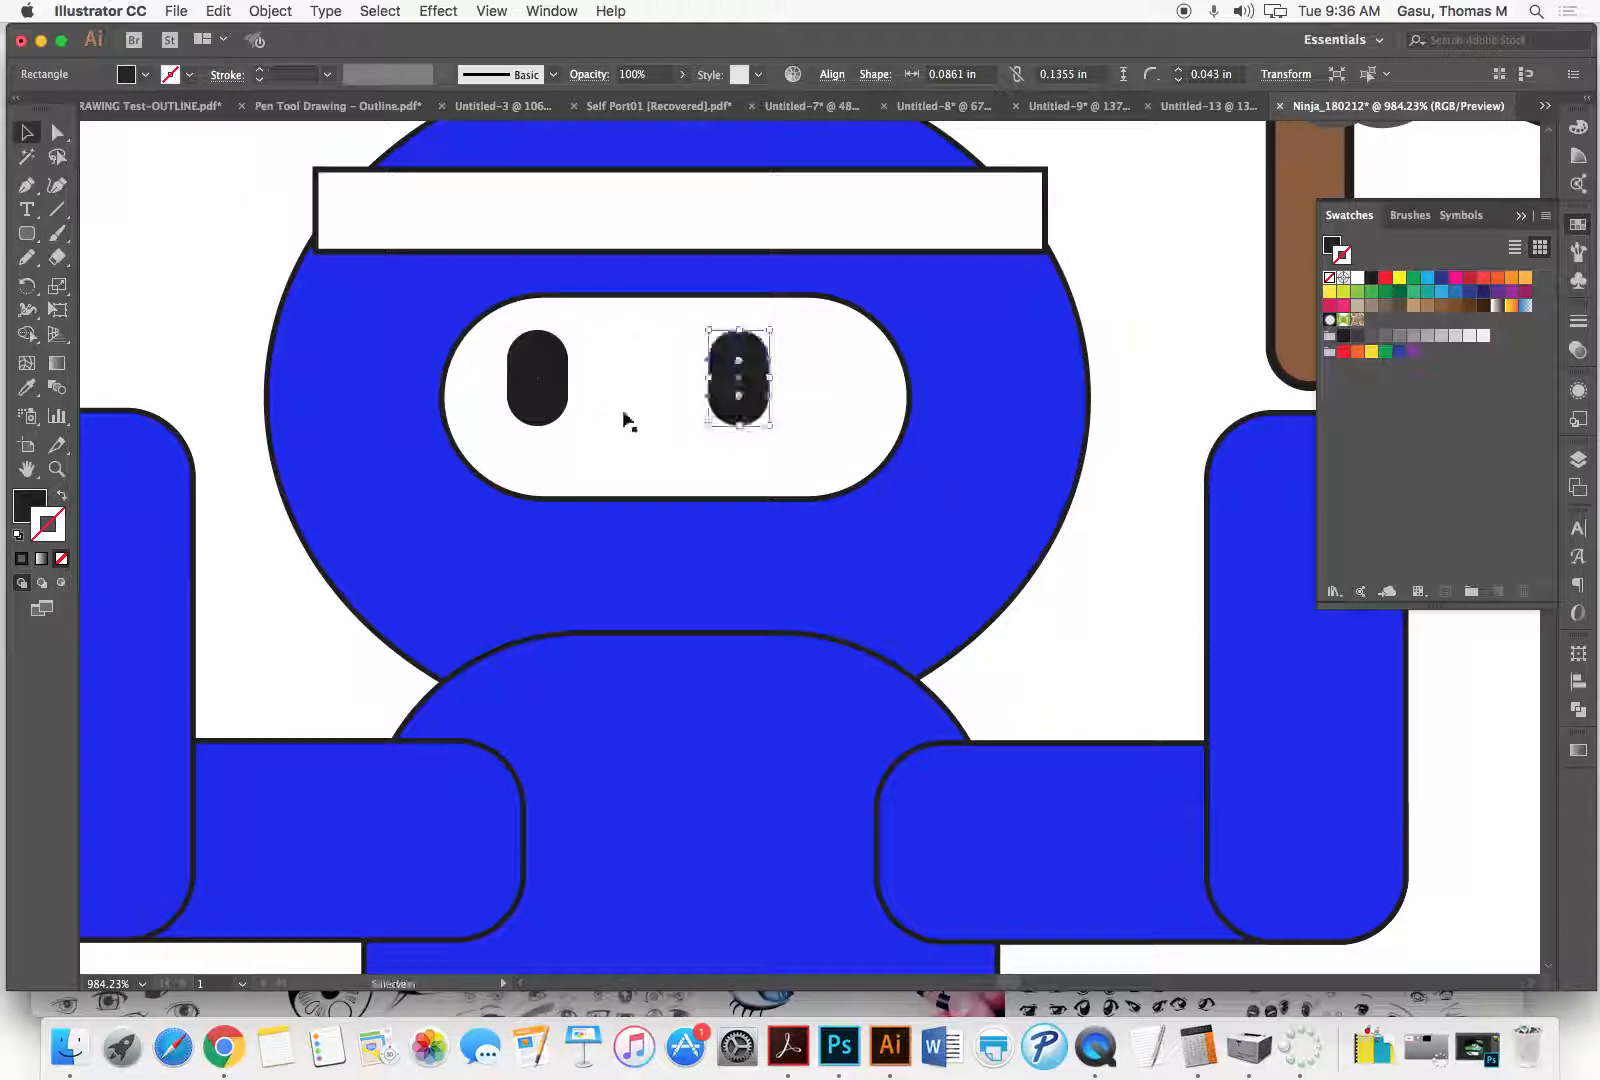
{"action": "left_click_drag", "start_coordinate": [563, 405], "coordinate": [653, 405]}
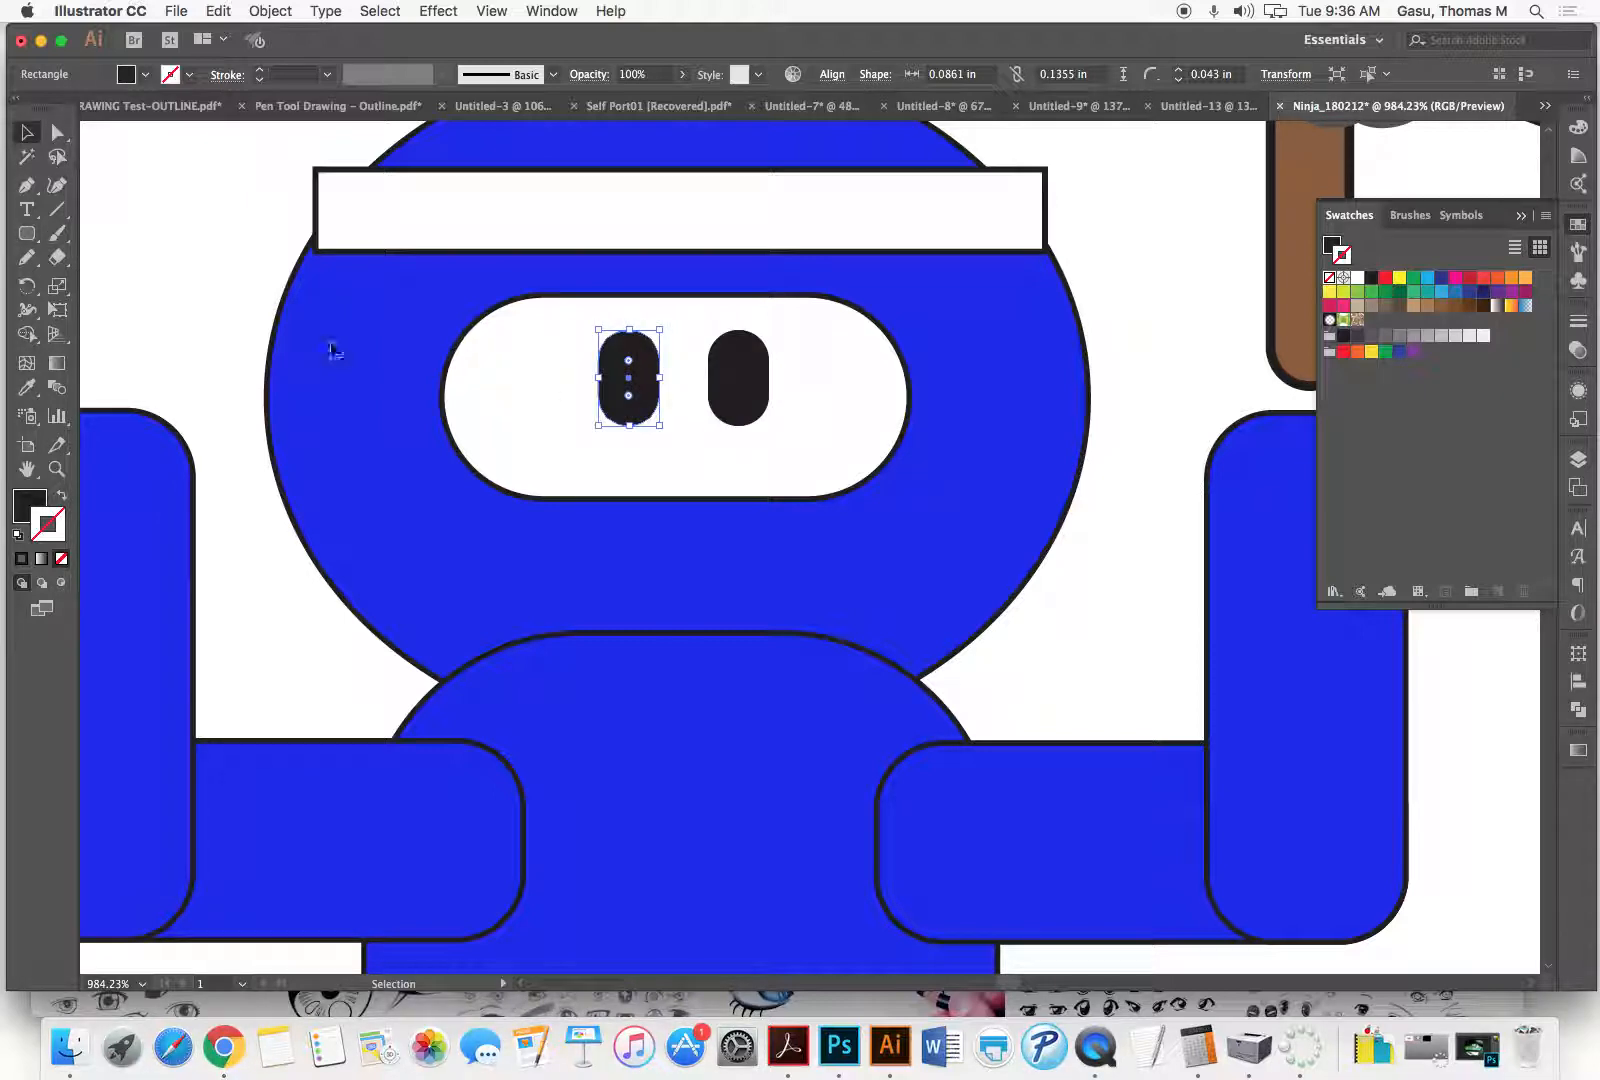
Step: Draw an ellipse about 0.06 in wide over the right edge of the blue ninja's left-hand eye and give it a white fill without stroke
{"action": "left_click", "coordinate": [30, 235]}
{"action": "left_click", "coordinate": [62, 235]}
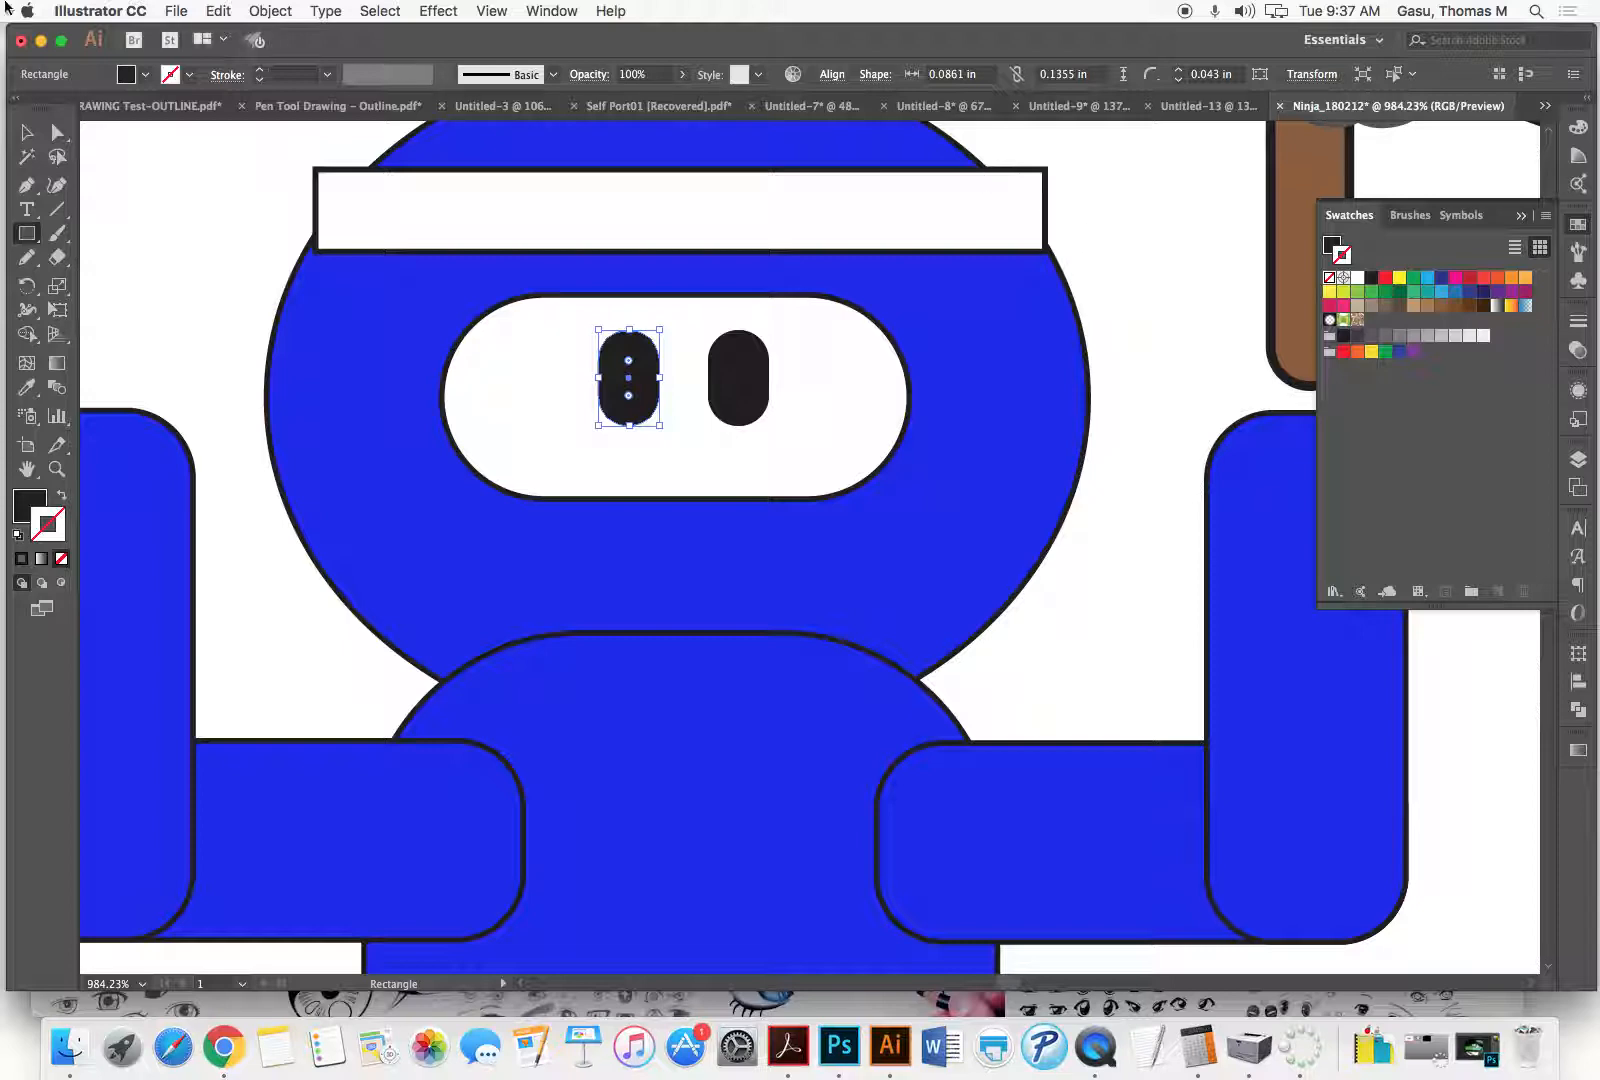
{"action": "left_click", "coordinate": [27, 233]}
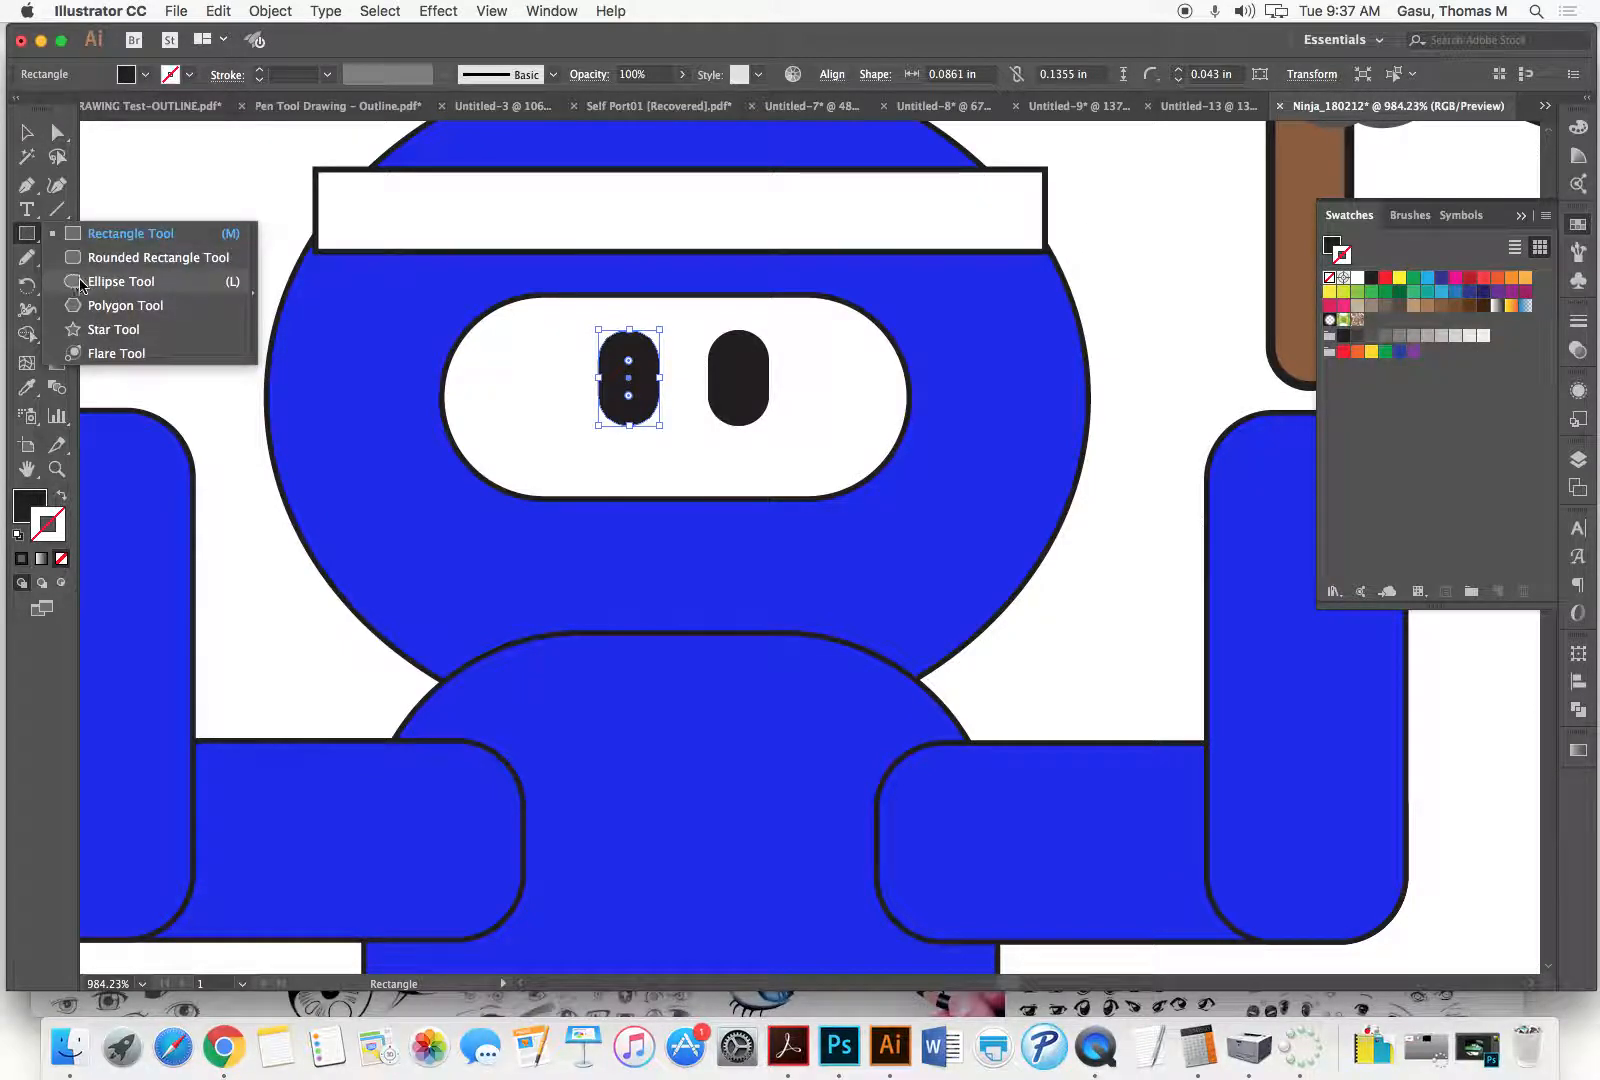
{"action": "left_click", "coordinate": [110, 281]}
{"action": "key", "text": "super+z"}
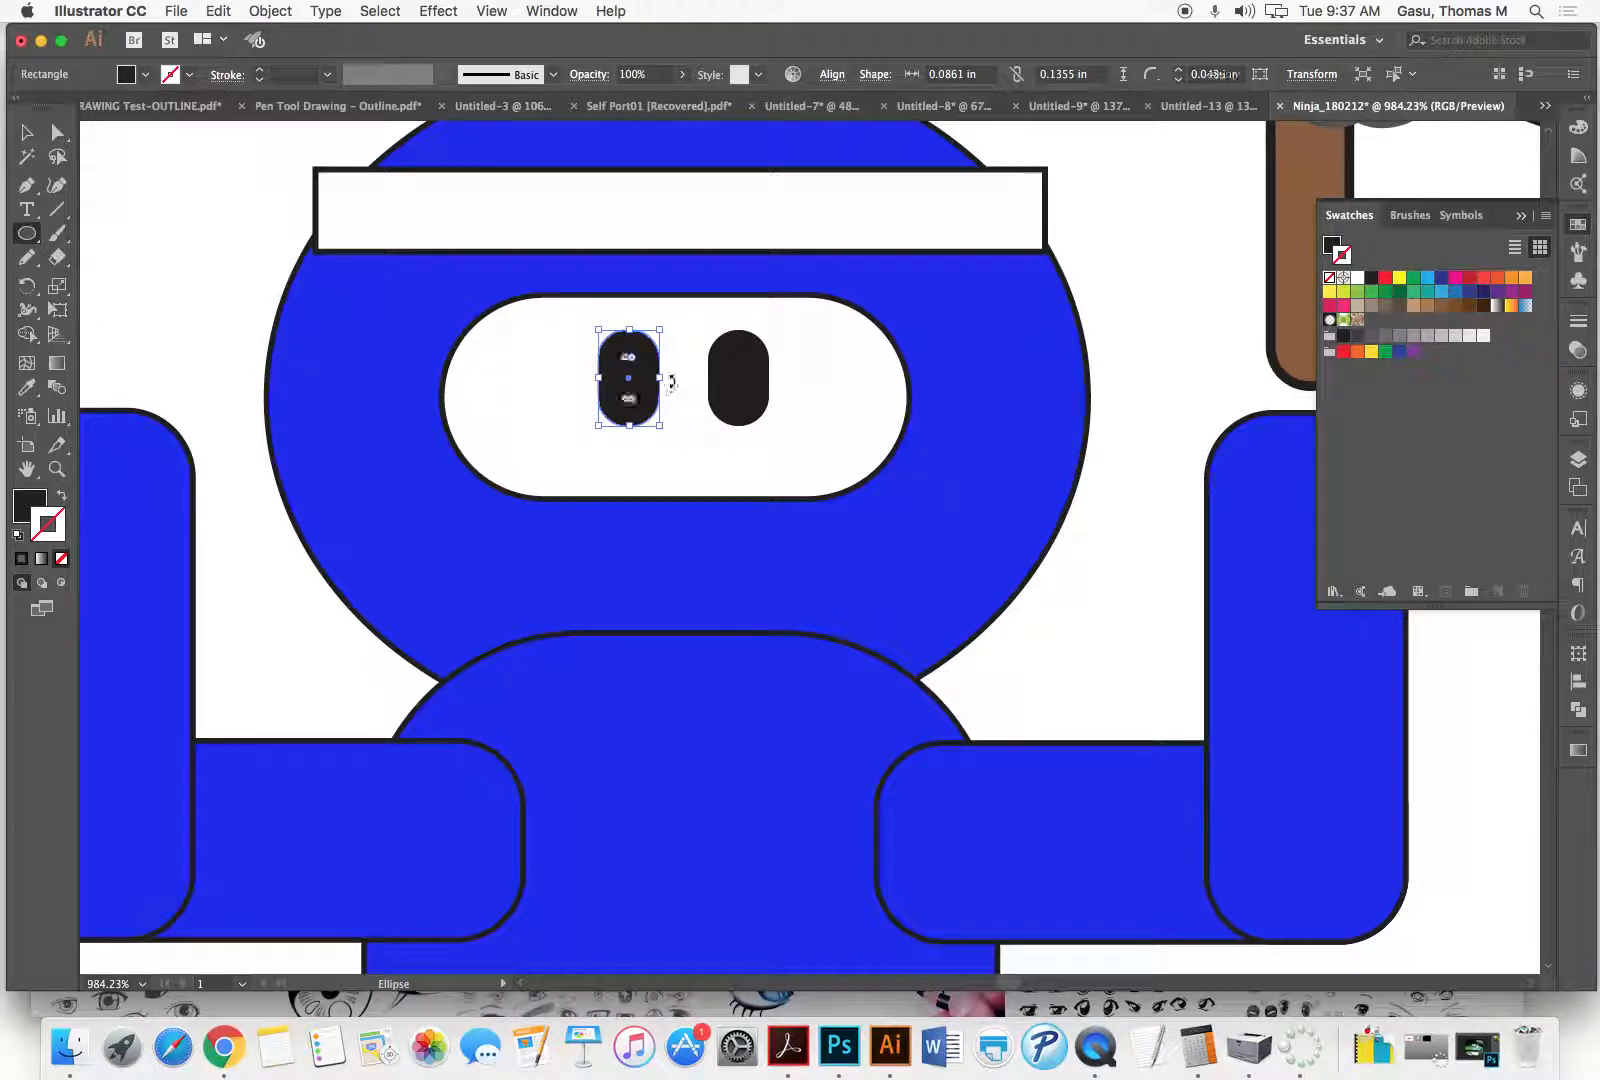
{"action": "left_click_drag", "start_coordinate": [675, 361], "coordinate": [628, 398]}
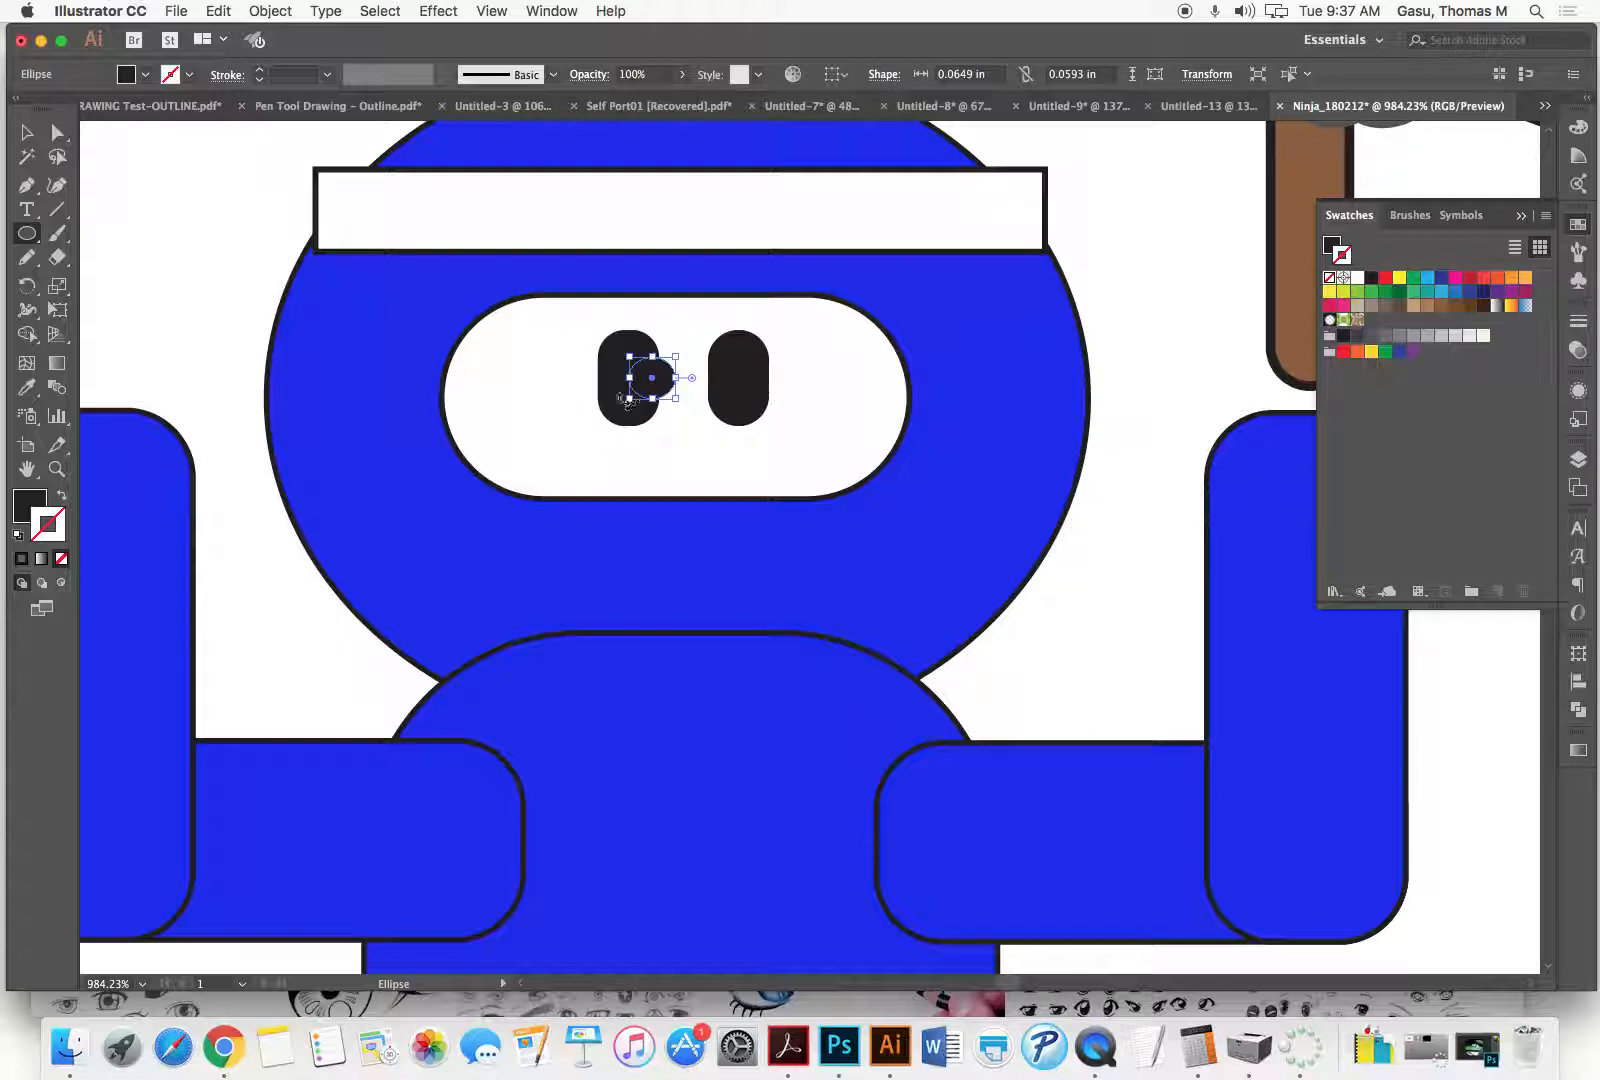
{"action": "left_click", "coordinate": [18, 535]}
{"action": "left_click", "coordinate": [61, 559]}
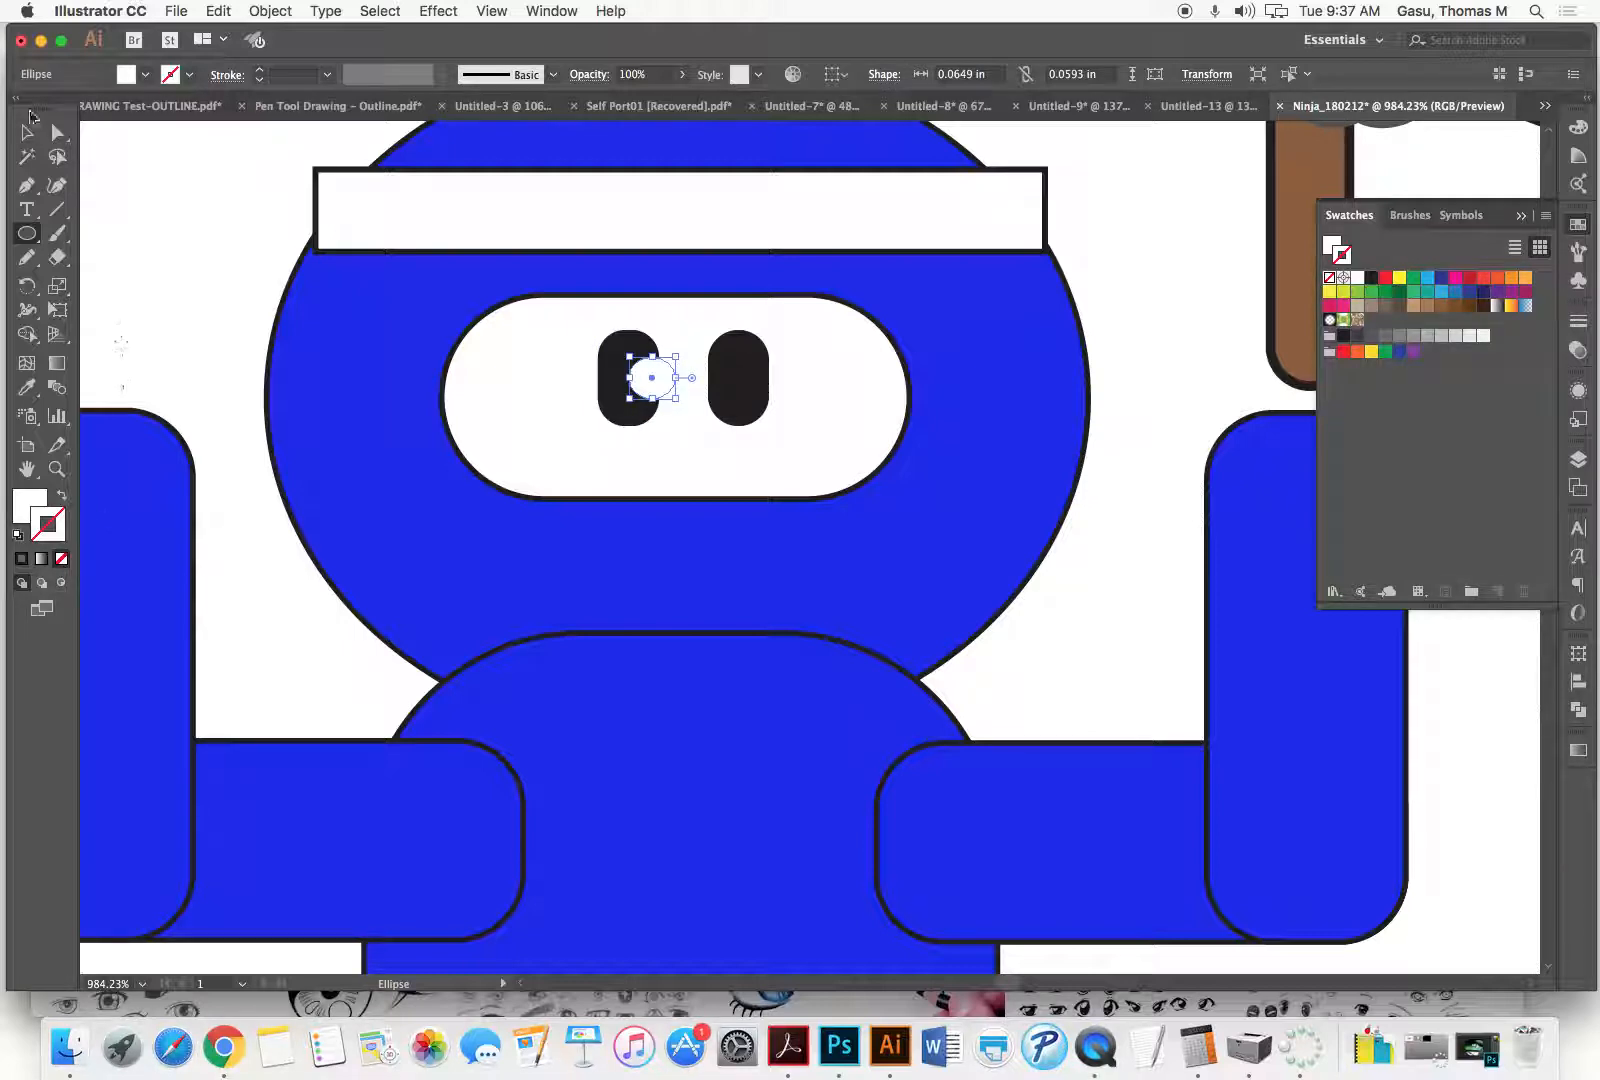
{"action": "left_click", "coordinate": [27, 131]}
{"action": "left_click", "coordinate": [283, 255]}
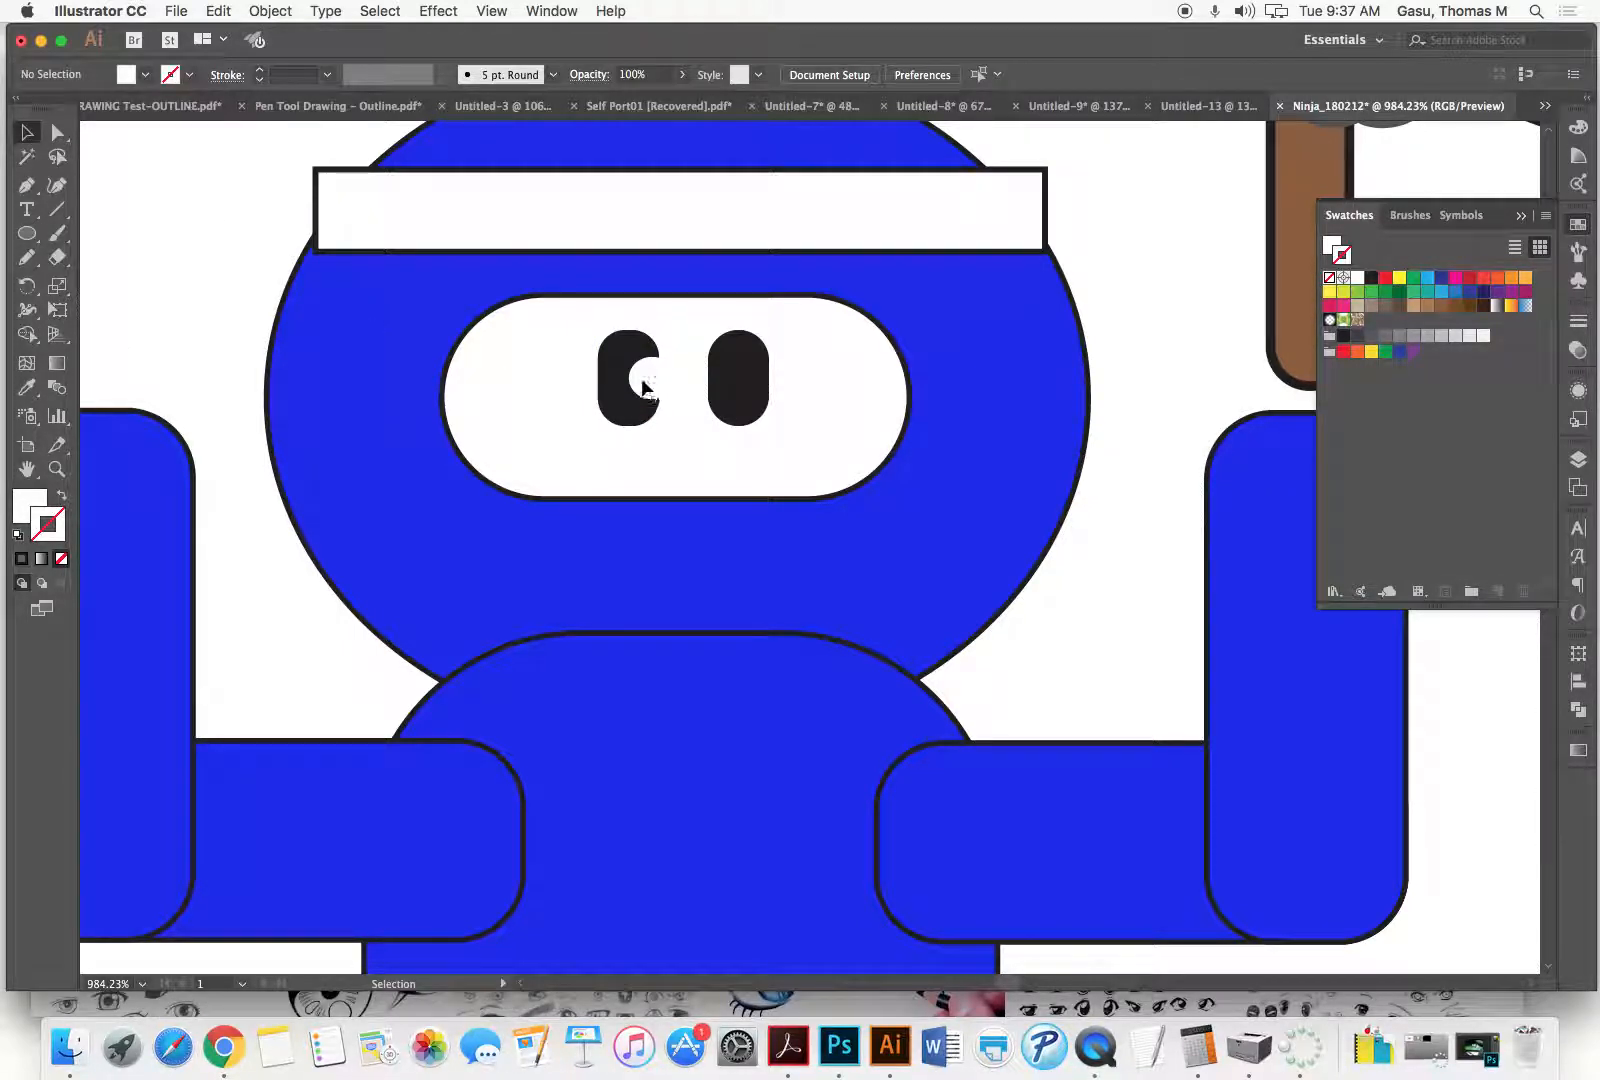
Step: Copy the white highlight ellipse onto the right edge of the blue ninja's other eye
{"action": "left_click_drag", "start_coordinate": [643, 386], "coordinate": [765, 385]}
{"action": "left_click", "coordinate": [201, 298]}
{"action": "key", "text": "super+0"}
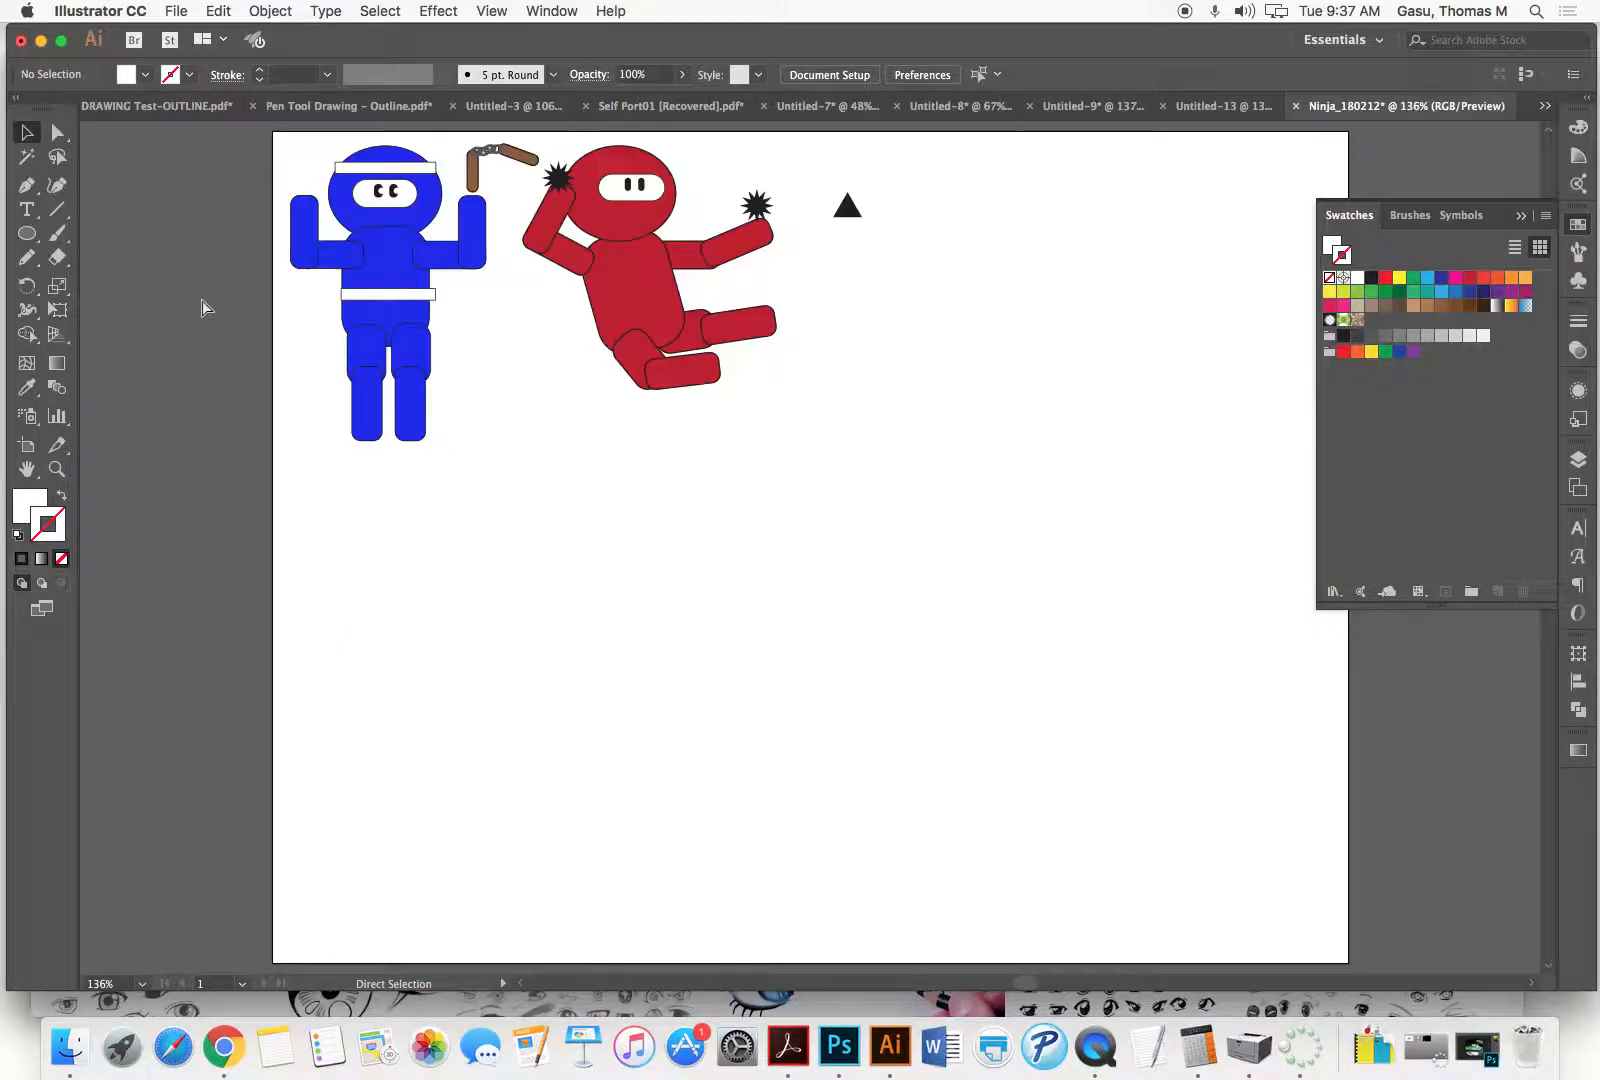
Step: Draw a white ellipse about 0.04 by 0.05 in over the right edge of the red ninja's left-hand eye
{"action": "key", "text": "super+space"}
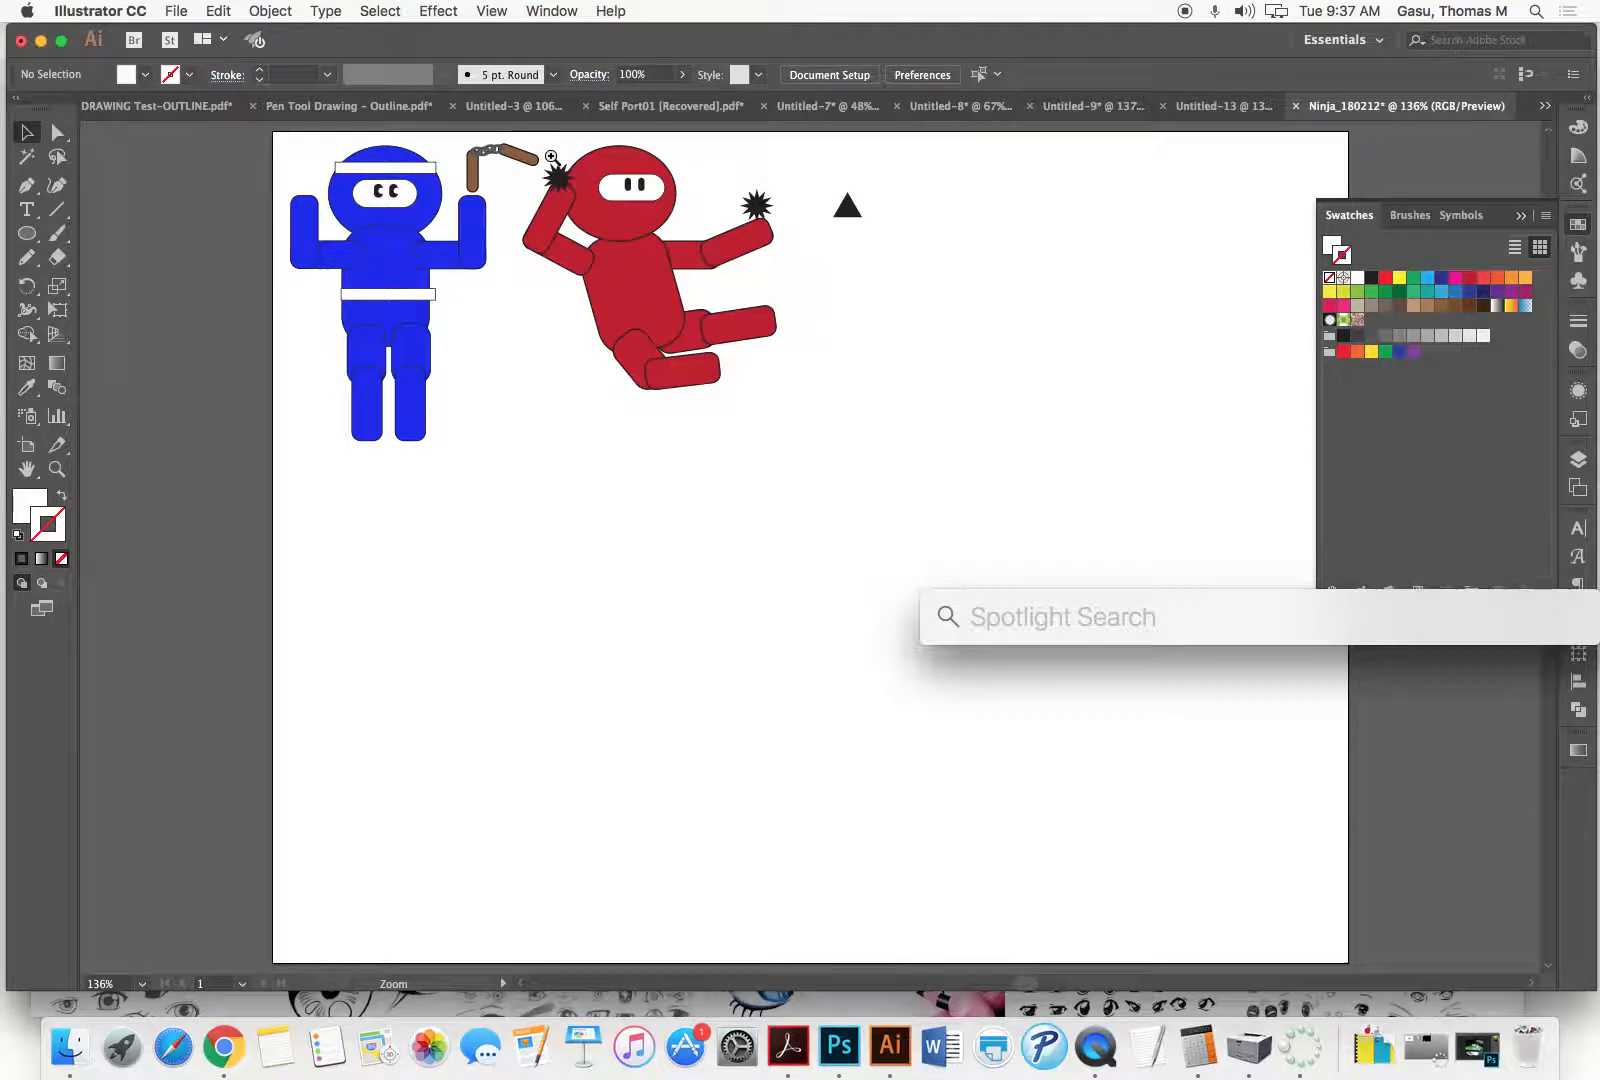
{"action": "left_click_drag", "start_coordinate": [402, 163], "coordinate": [721, 272]}
{"action": "key", "text": "space"}
{"action": "left_click_drag", "start_coordinate": [902, 367], "coordinate": [212, 382]}
{"action": "key", "text": "l"}
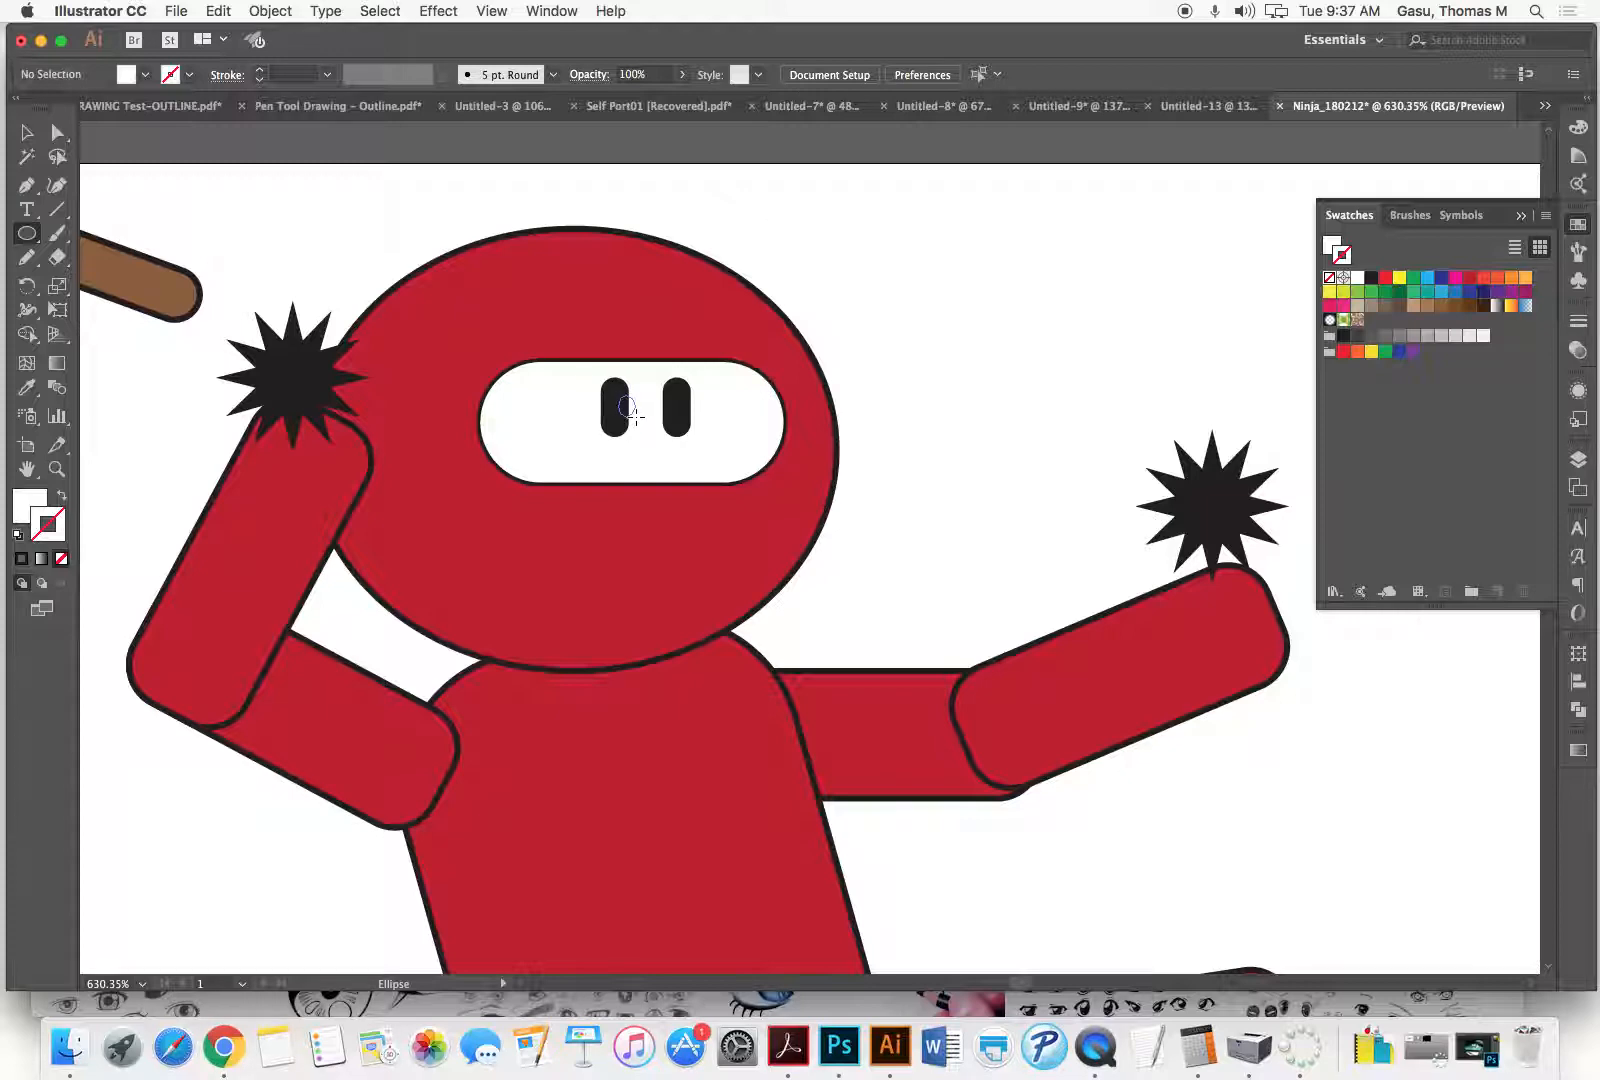
{"action": "left_click_drag", "start_coordinate": [636, 416], "coordinate": [617, 394]}
{"action": "key", "text": "v"}
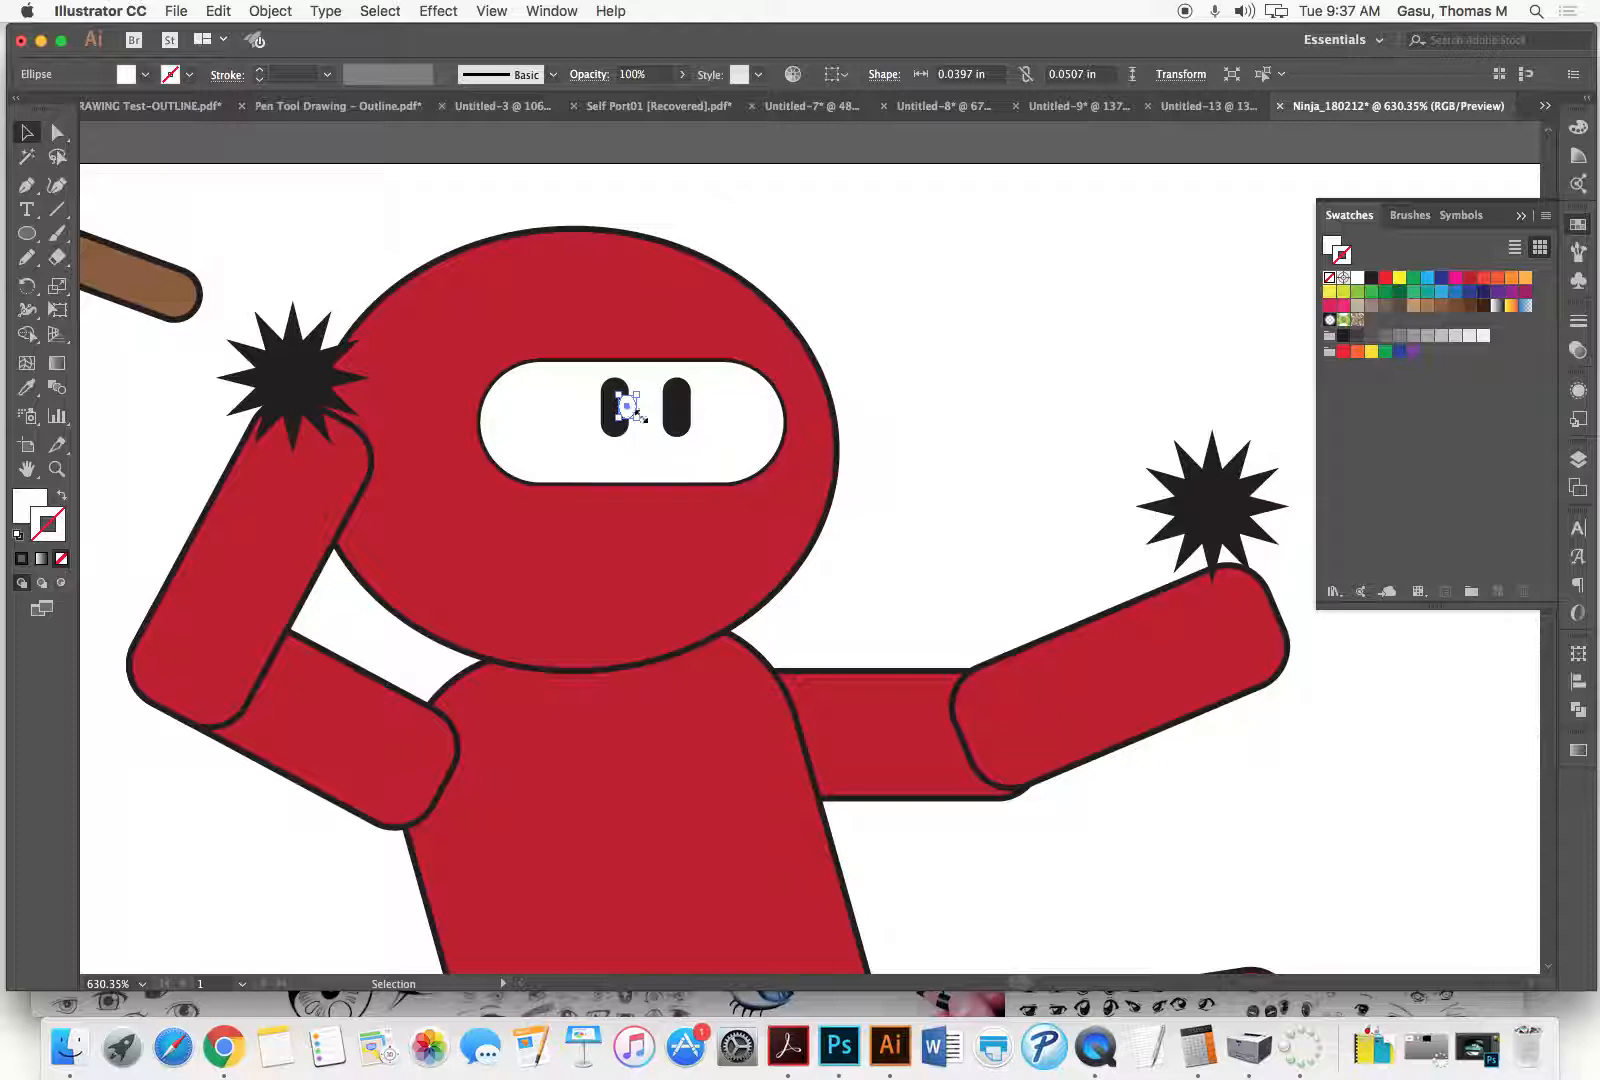
Step: Copy the white highlight ellipse straight across onto the right edge of the red ninja's other eye and select both ellipses
{"action": "key", "text": "super+space"}
{"action": "left_click_drag", "start_coordinate": [559, 367], "coordinate": [765, 489]}
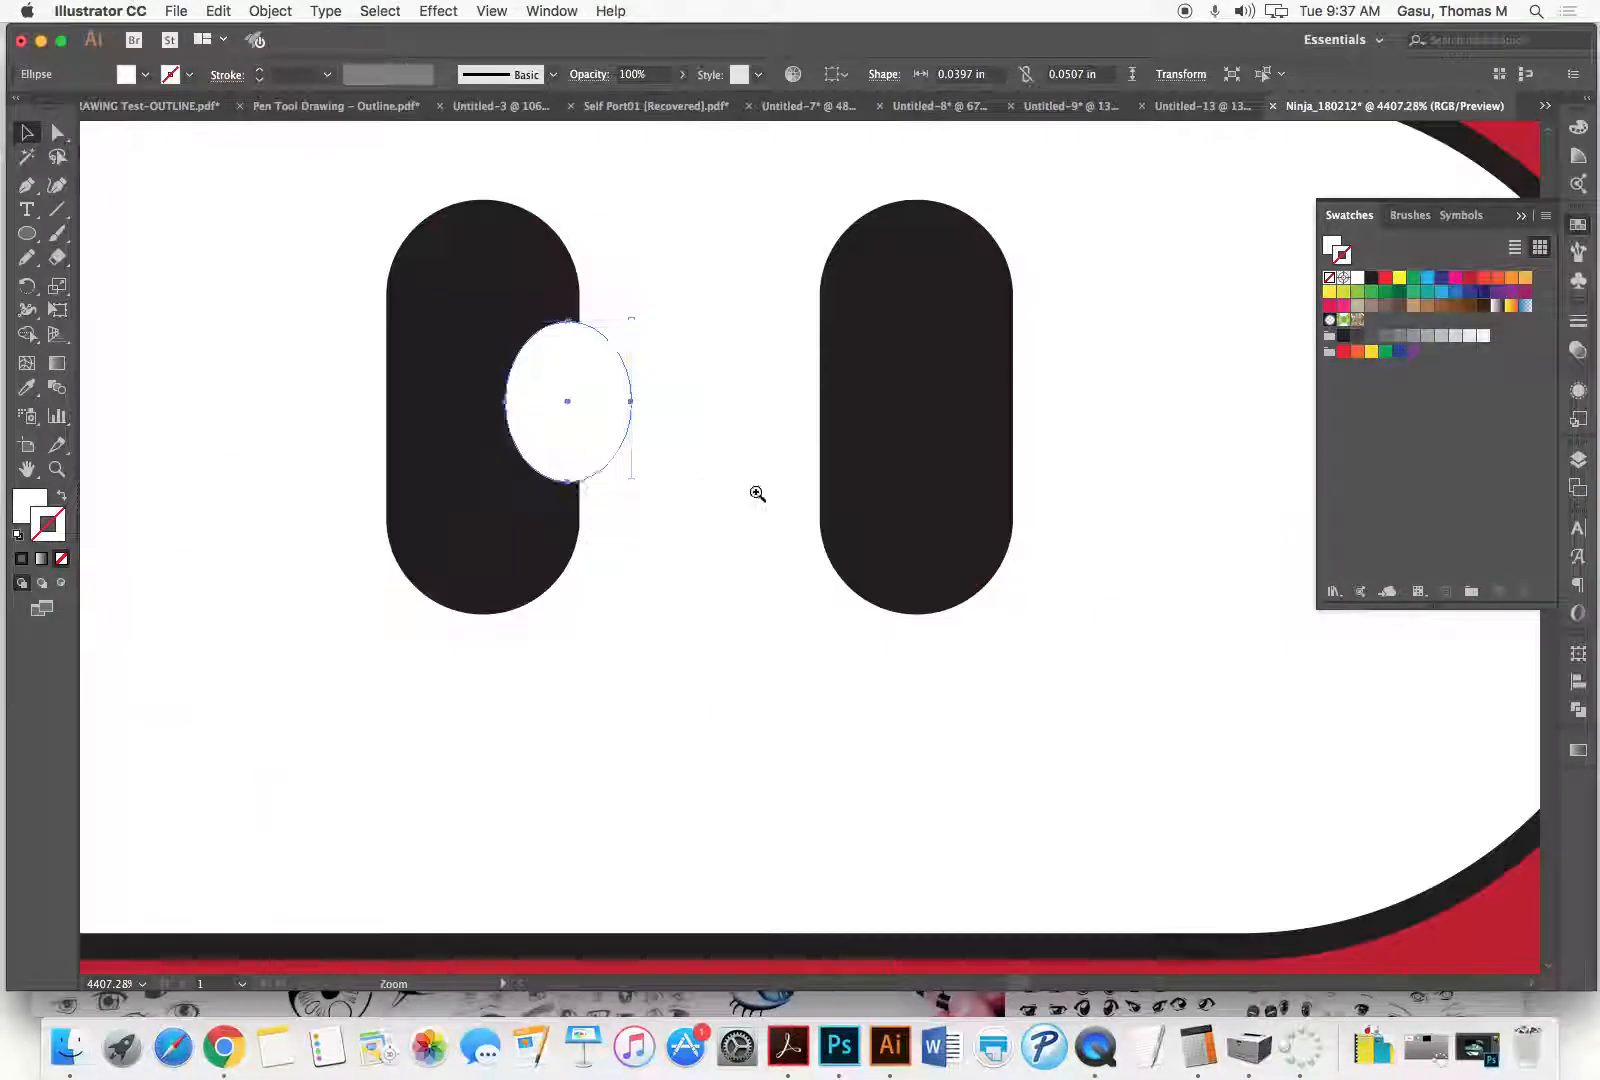
{"action": "left_click_drag", "start_coordinate": [592, 441], "coordinate": [1040, 440]}
{"action": "left_click", "coordinate": [614, 417], "text": "shift"}
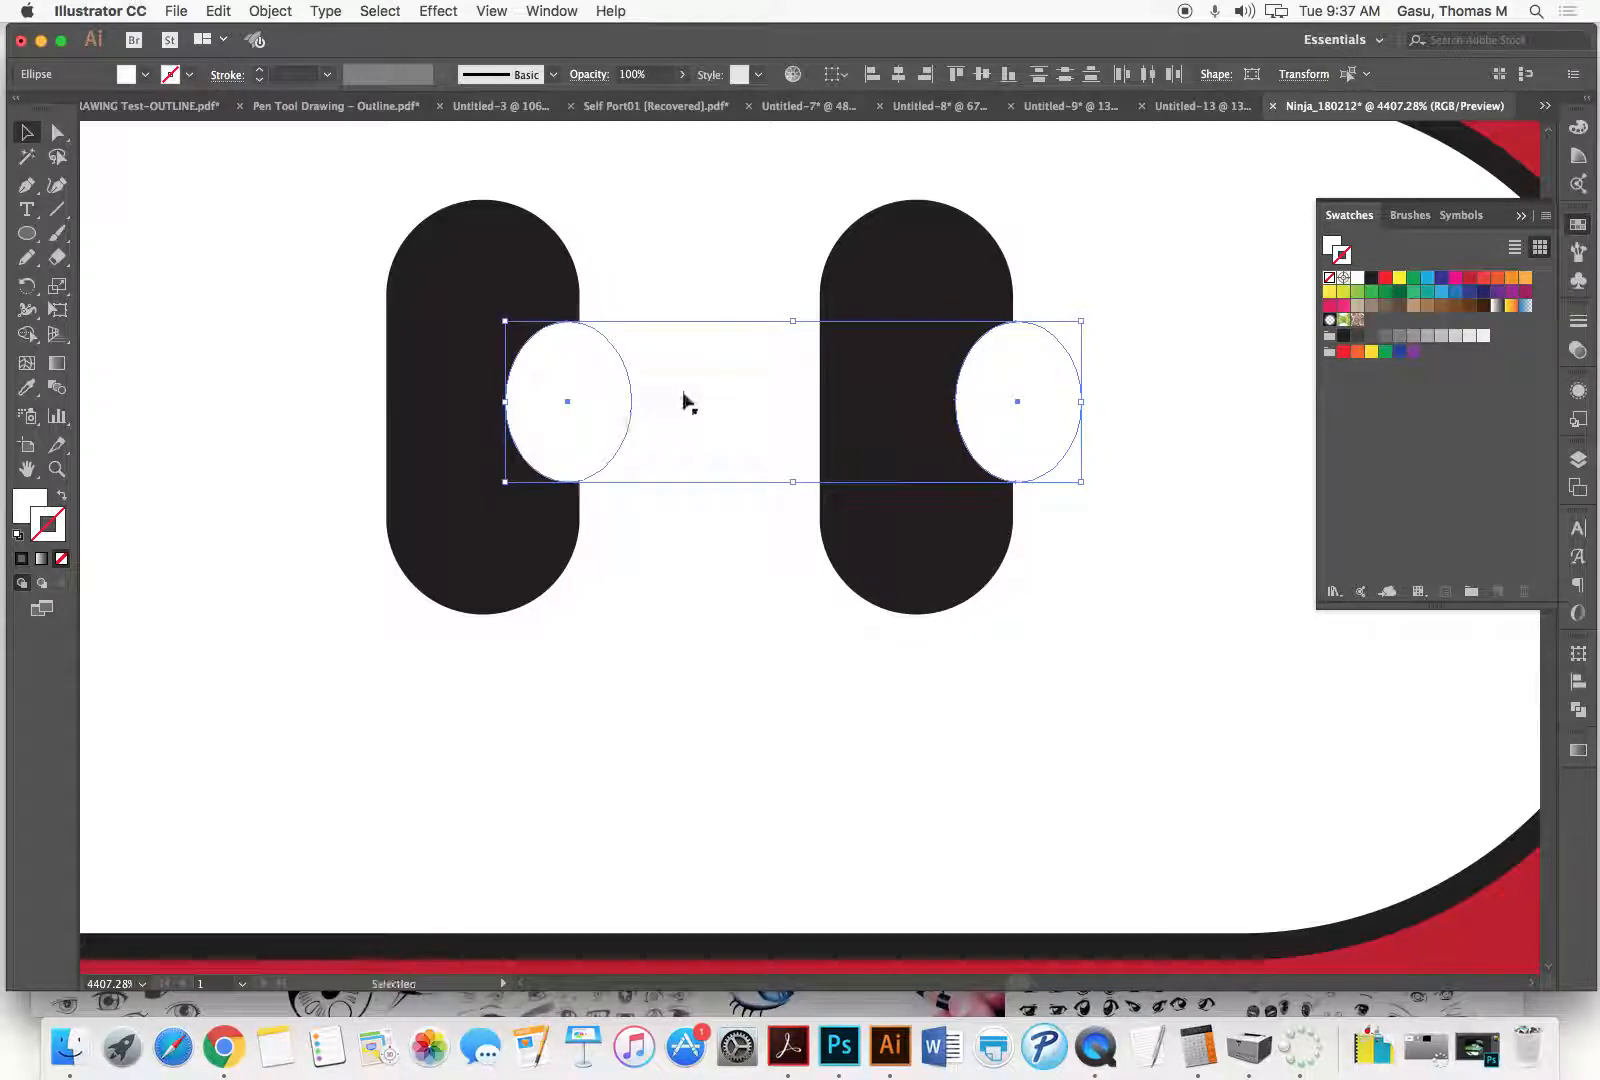
Step: Widen each white highlight ellipse on the red ninja's eyes outward, one after the other
{"action": "left_click", "coordinate": [737, 303]}
{"action": "left_click", "coordinate": [618, 398]}
{"action": "left_click_drag", "start_coordinate": [636, 401], "coordinate": [673, 401]}
{"action": "left_click", "coordinate": [1040, 401]}
{"action": "left_click_drag", "start_coordinate": [1071, 401], "coordinate": [1096, 401]}
{"action": "left_click", "coordinate": [738, 303]}
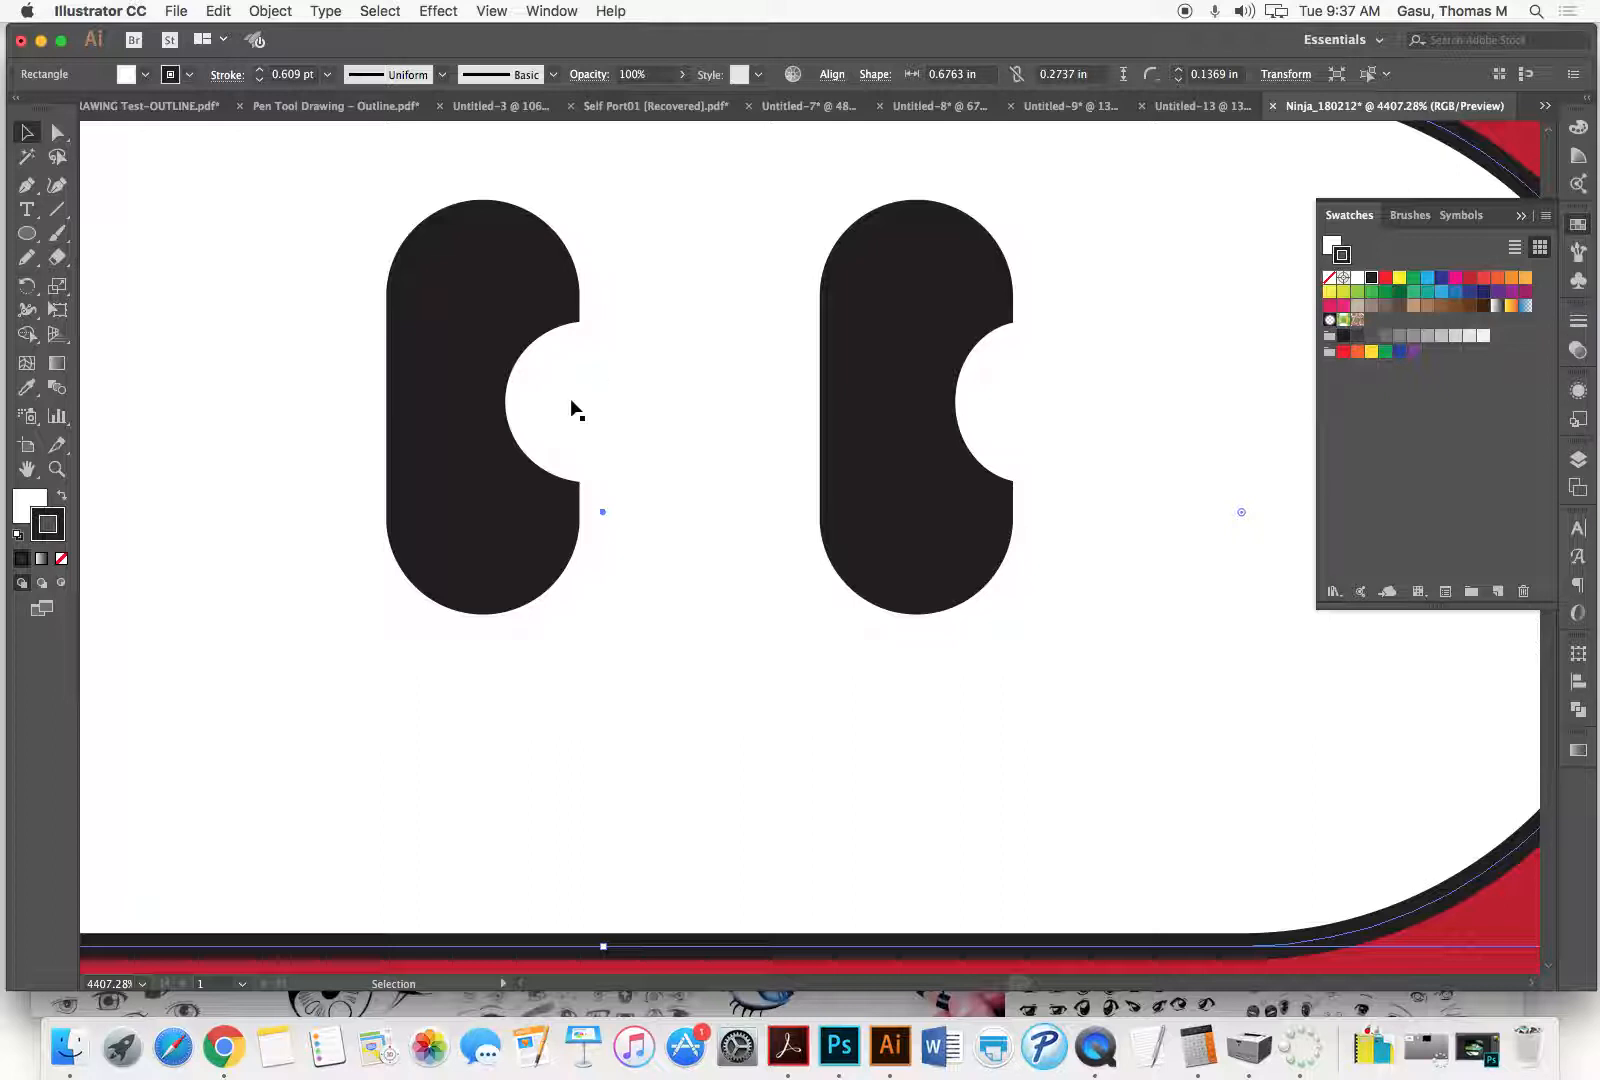
Step: Copy the highlight to the top of the red ninja's left-hand eye, shrink it to a small circle and duplicate it onto the other eye
{"action": "left_click", "coordinate": [567, 408]}
{"action": "left_click_drag", "start_coordinate": [562, 418], "coordinate": [463, 318]}
{"action": "left_click_drag", "start_coordinate": [576, 221], "coordinate": [490, 297]}
{"action": "left_click_drag", "start_coordinate": [459, 360], "coordinate": [973, 308]}
{"action": "left_click", "coordinate": [722, 288]}
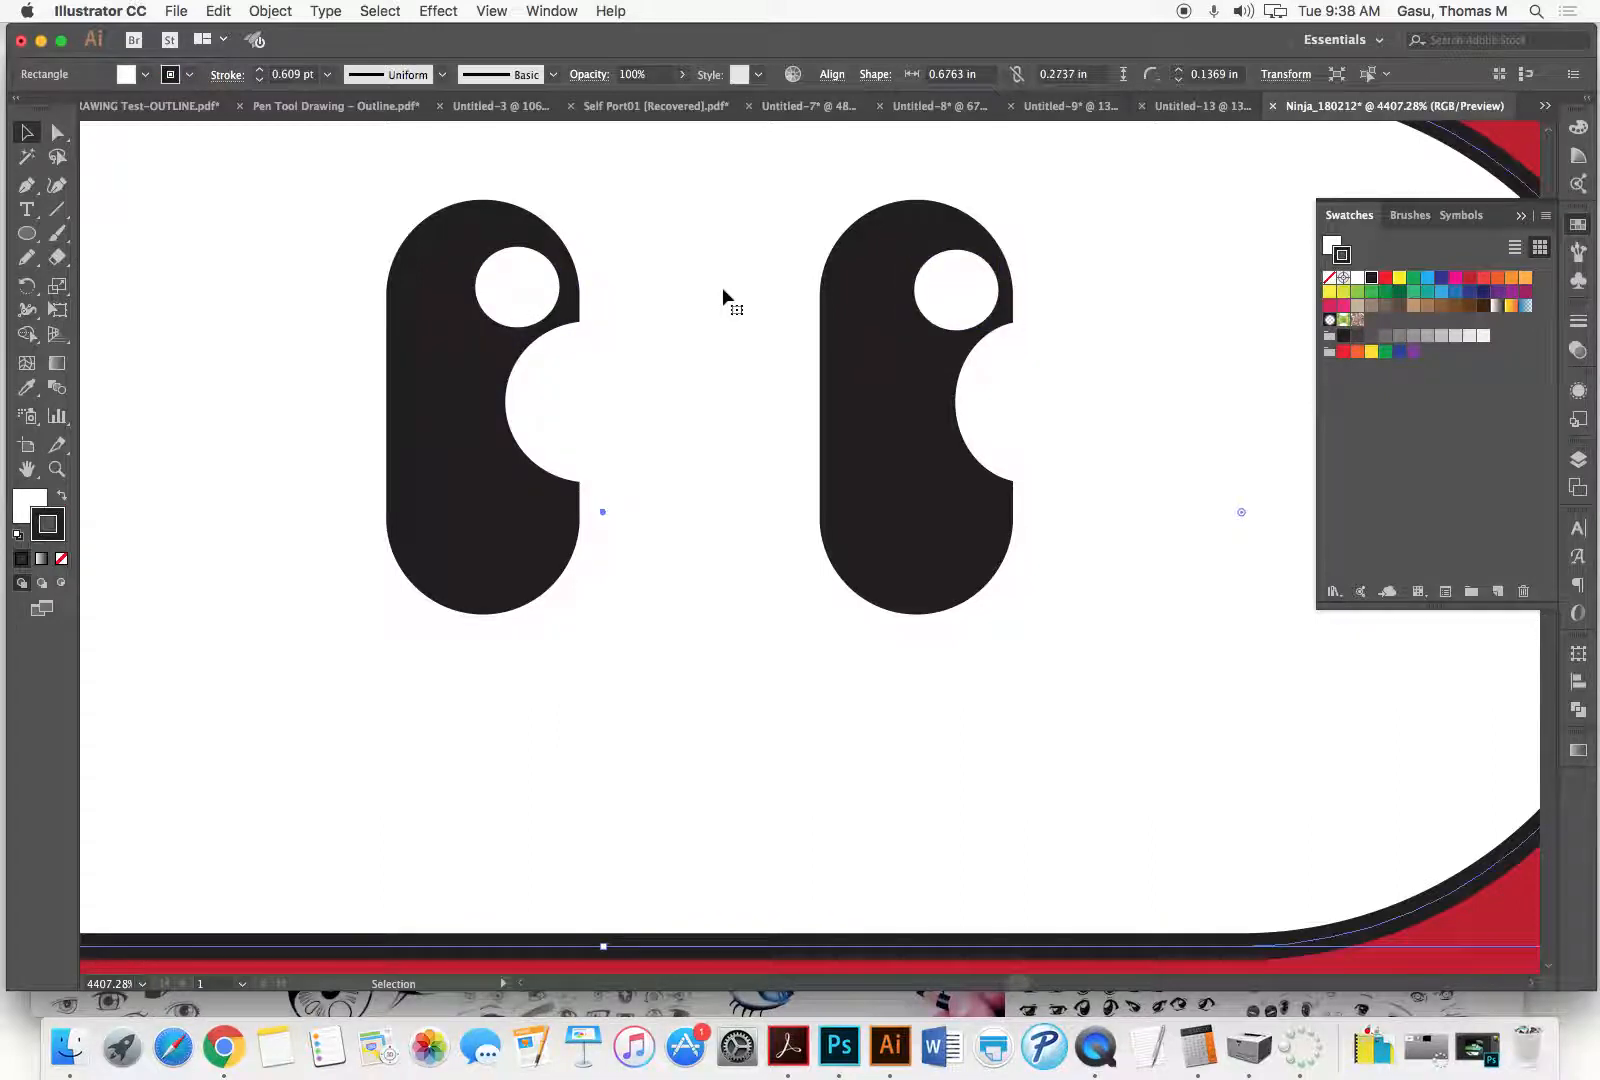
Step: Move both throwing stars slightly up and away from the red ninja's hands
{"action": "key", "text": "super+0"}
{"action": "left_click", "coordinate": [761, 534]}
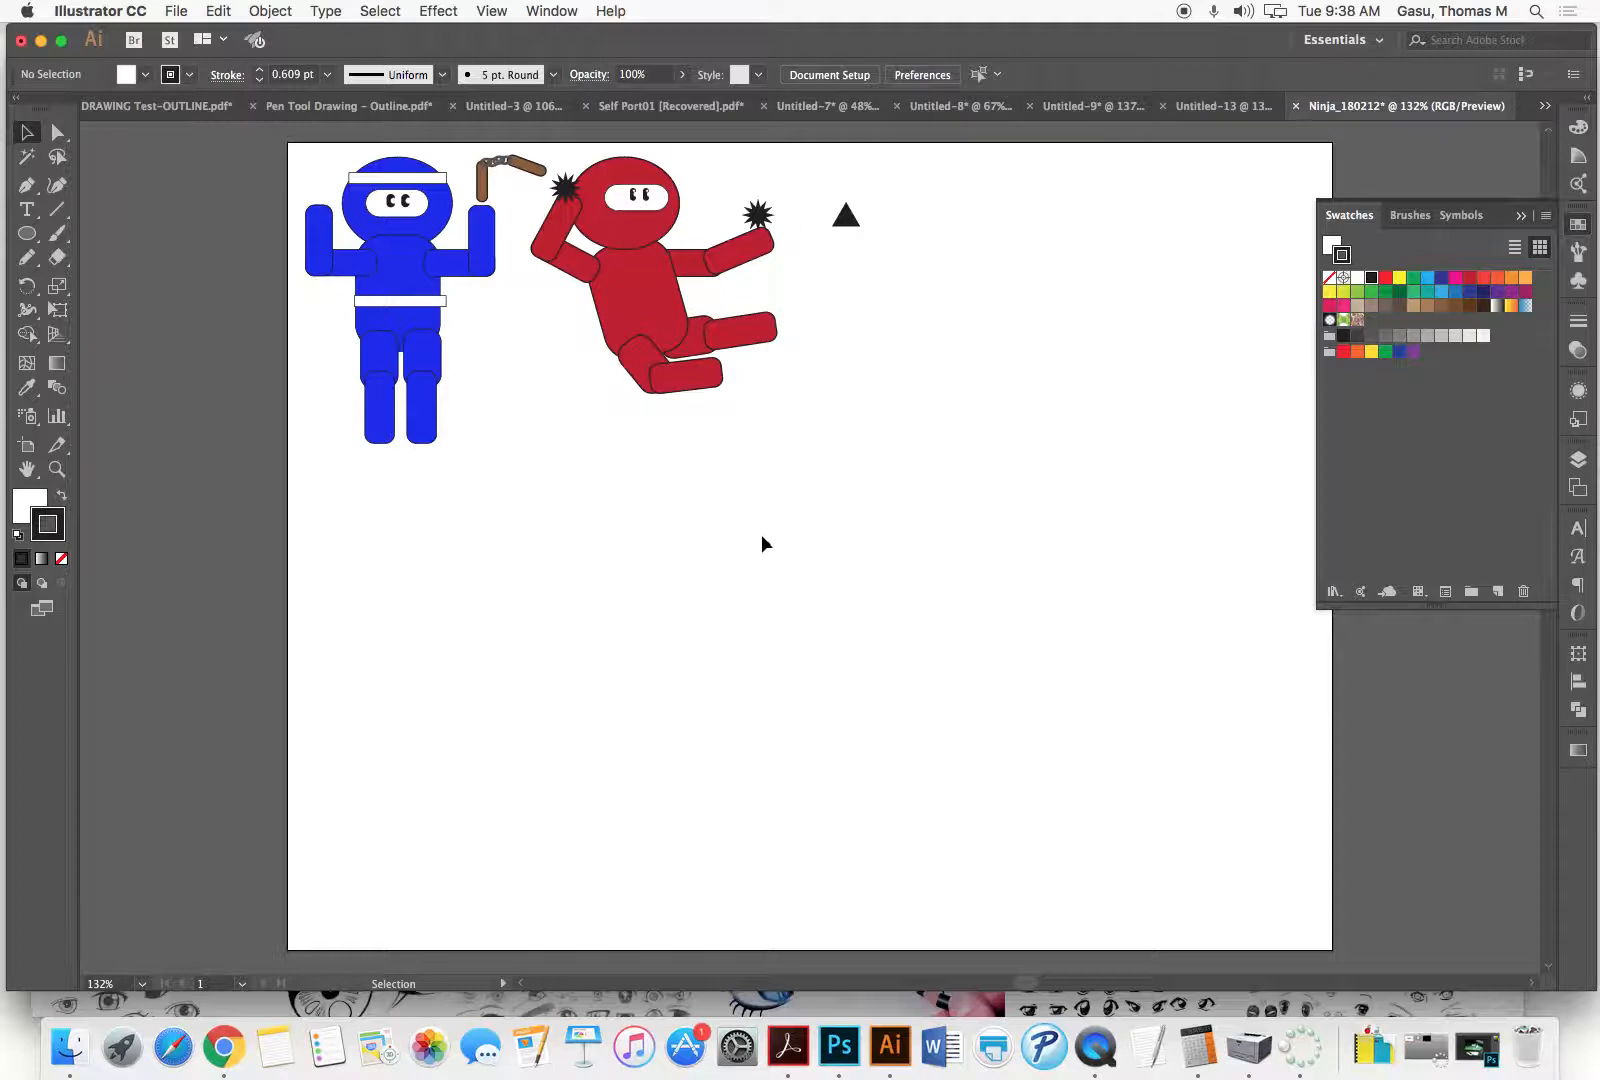
{"action": "key", "text": "super+space"}
{"action": "left_click_drag", "start_coordinate": [665, 284], "coordinate": [725, 314]}
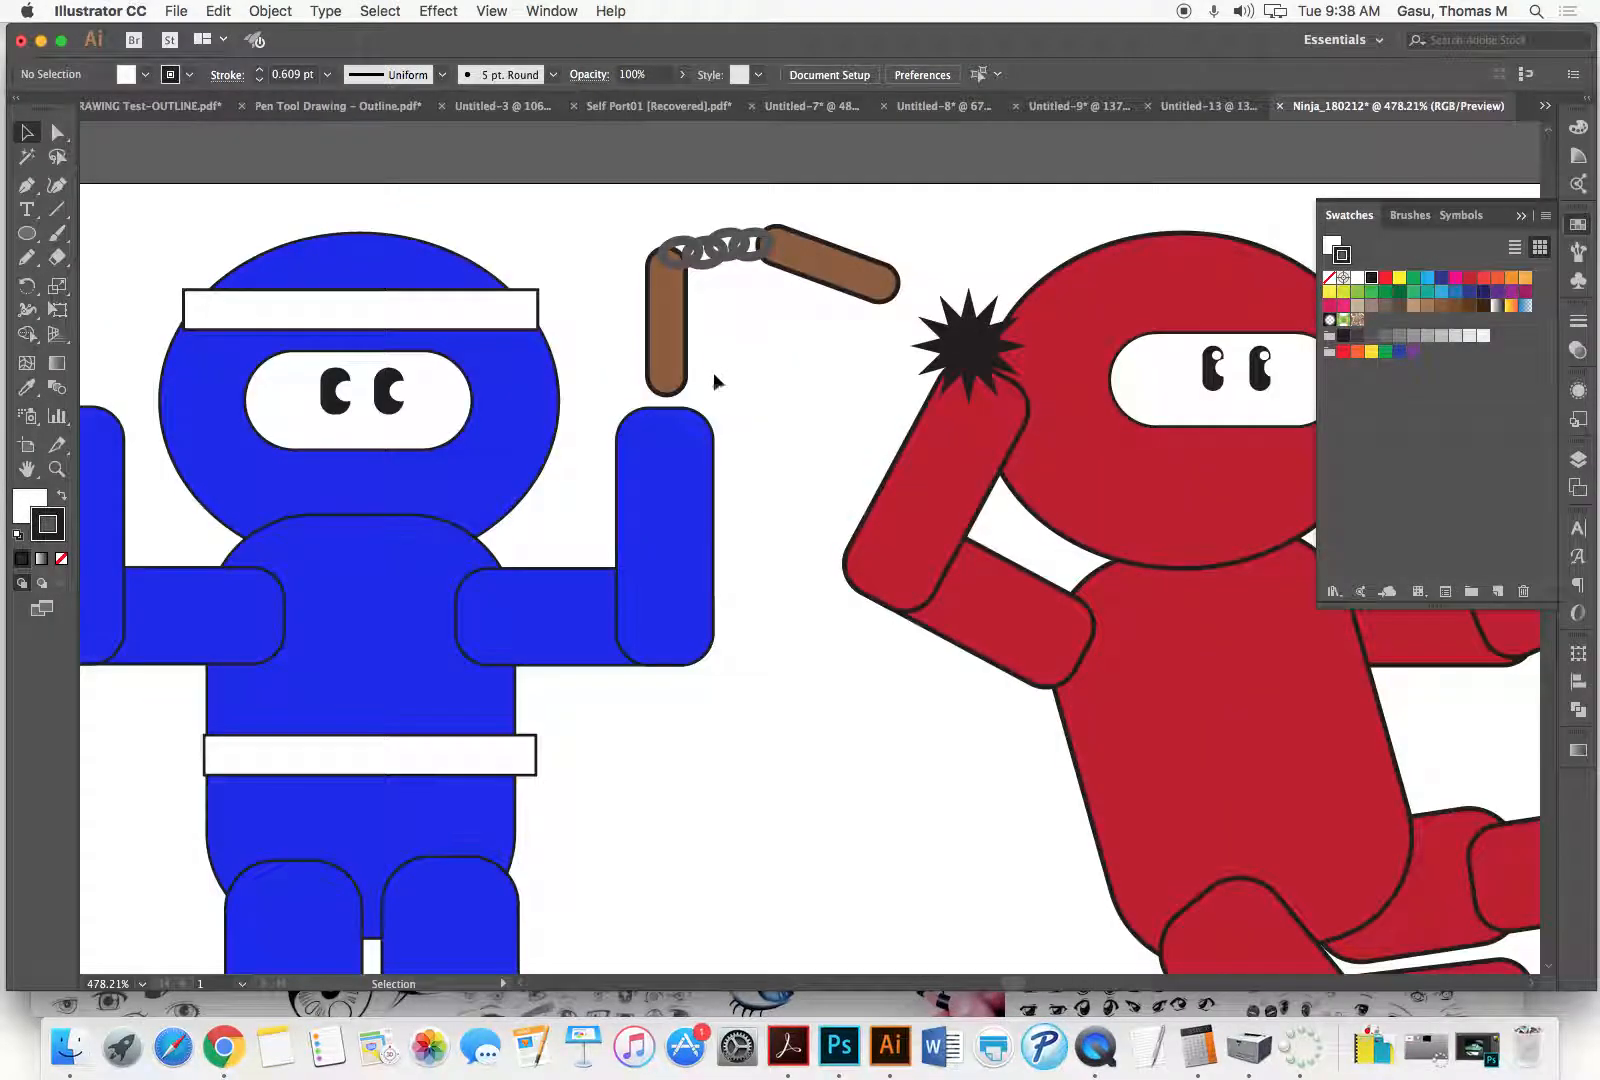
{"action": "left_click_drag", "start_coordinate": [786, 414], "coordinate": [420, 360]}
{"action": "left_click_drag", "start_coordinate": [1230, 393], "coordinate": [1218, 368]}
{"action": "left_click_drag", "start_coordinate": [525, 290], "coordinate": [510, 245]}
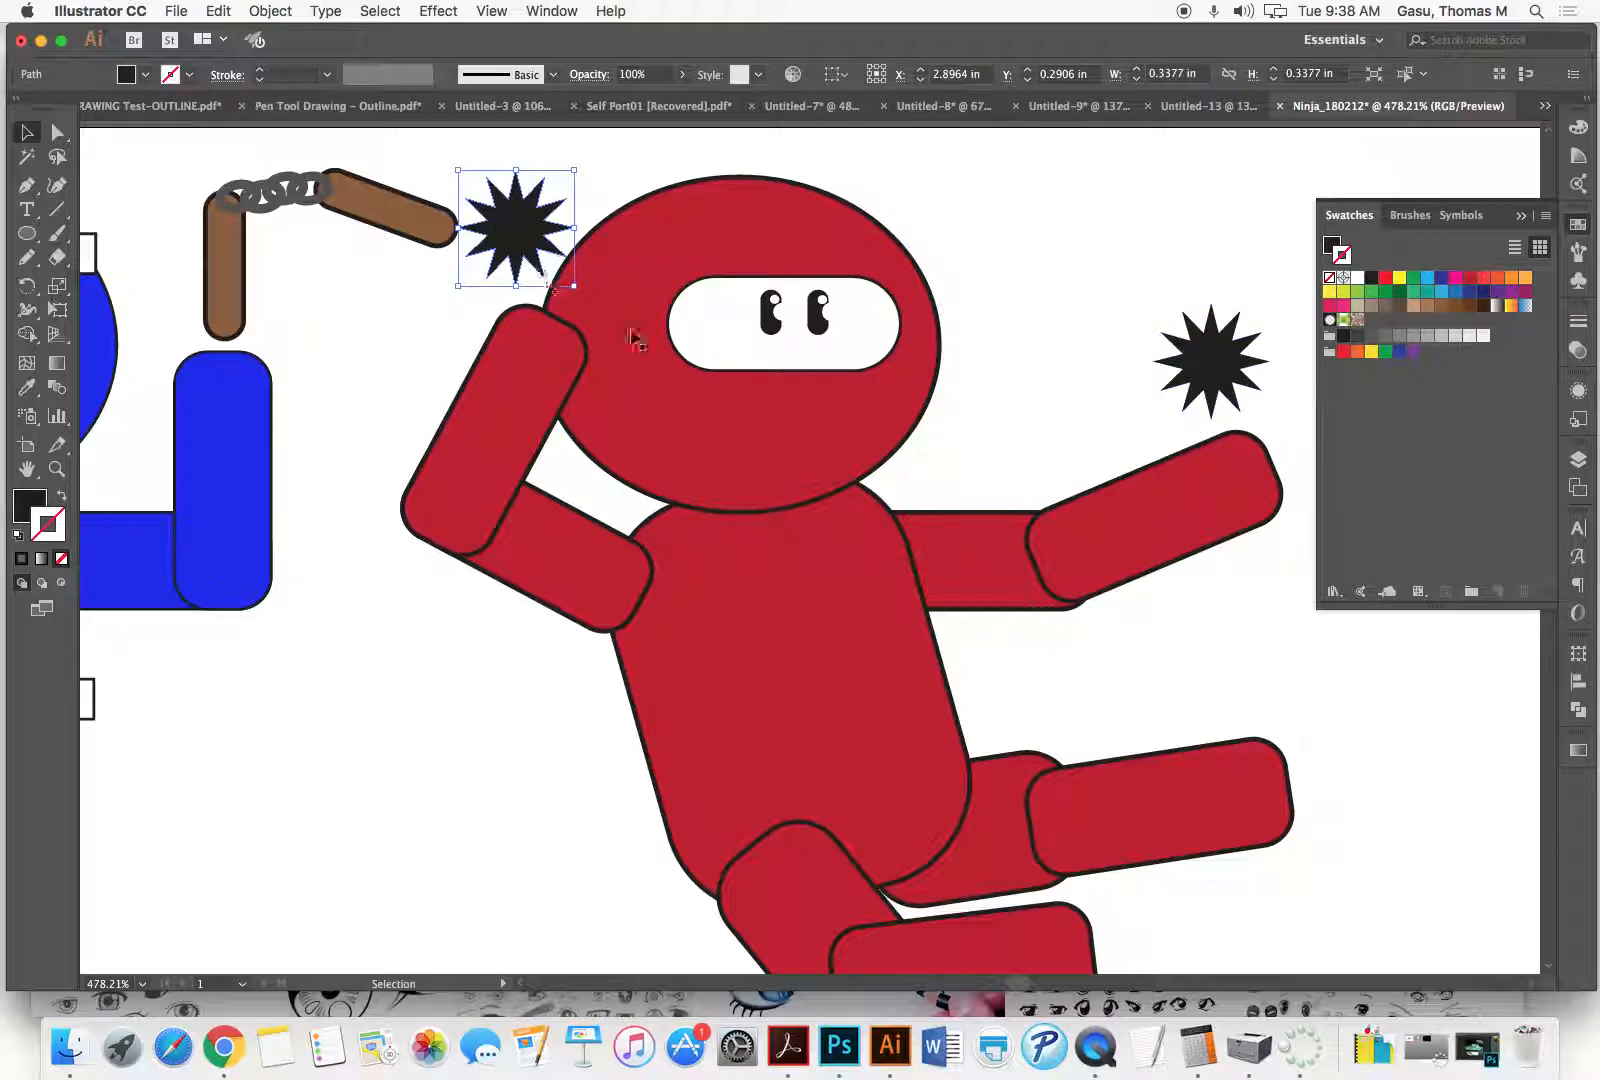
Step: Give the throwing star above the red ninja's raised fist a medium grey fill without stroke
{"action": "left_click", "coordinate": [1385, 336]}
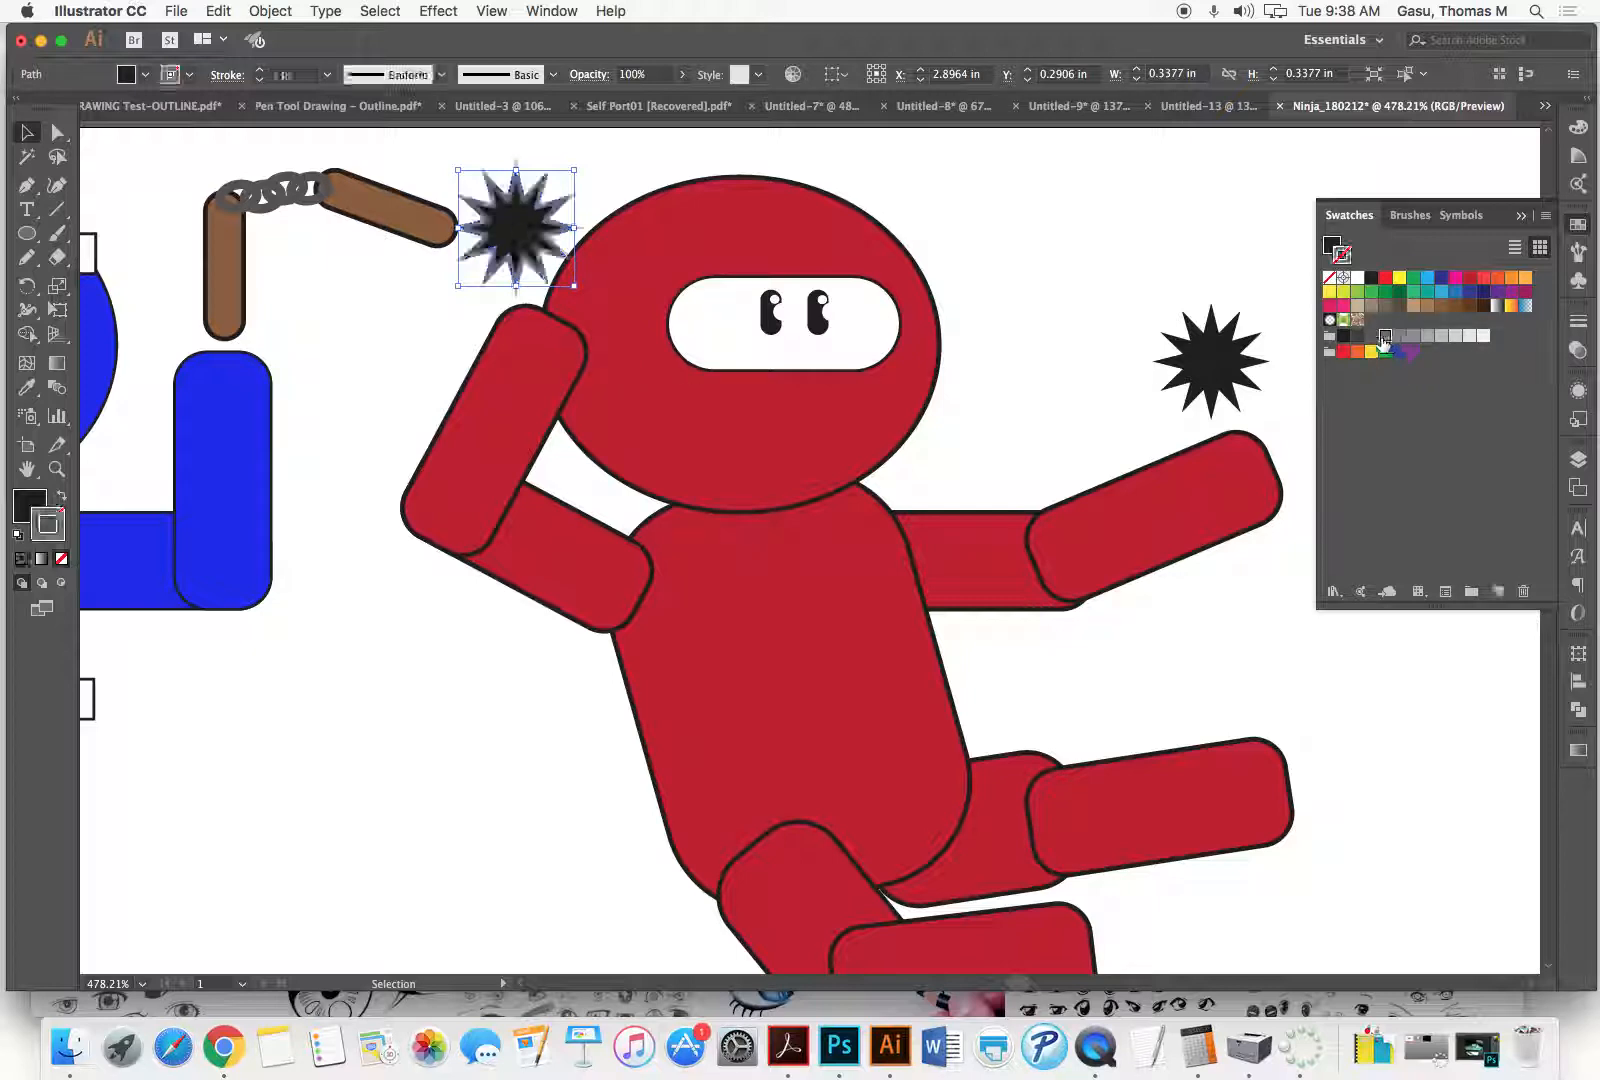
{"action": "left_click", "coordinate": [62, 495]}
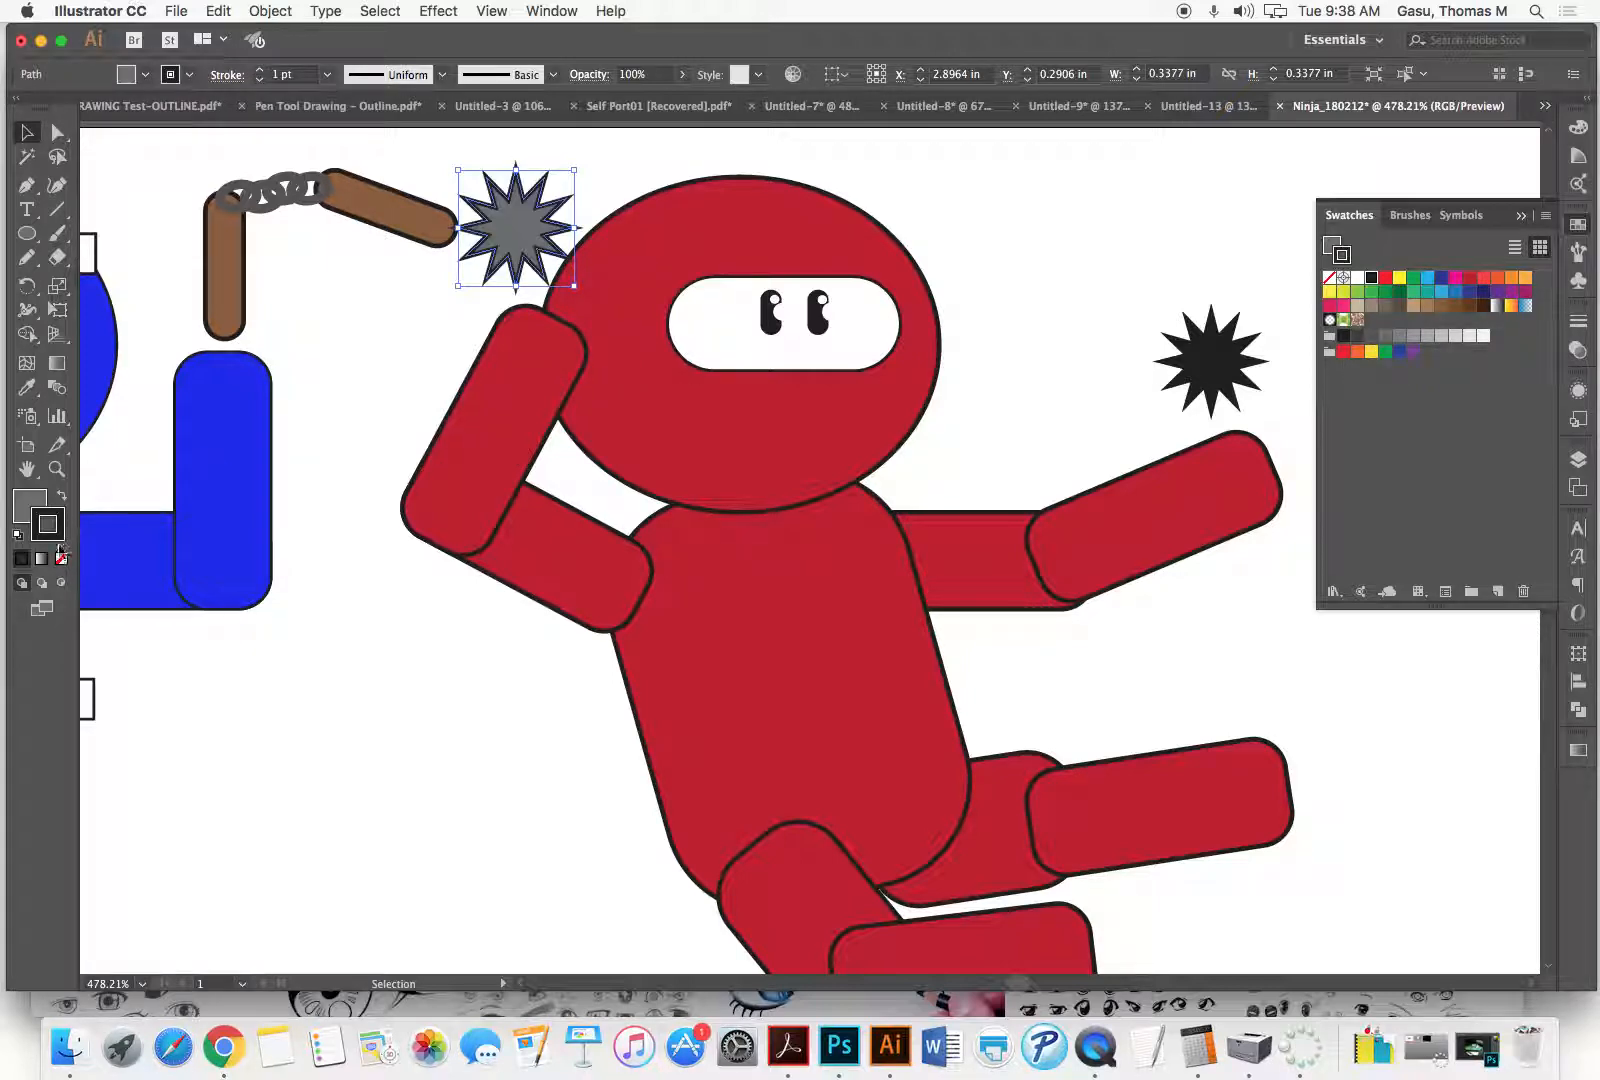
{"action": "left_click", "coordinate": [61, 558]}
Step: Apply the grey star's appearance to the other throwing star with the Eyedropper and deselect it
{"action": "left_click", "coordinate": [1220, 362]}
{"action": "key", "text": "i"}
{"action": "left_click", "coordinate": [537, 218]}
{"action": "left_click", "coordinate": [27, 131]}
{"action": "left_click", "coordinate": [411, 363]}
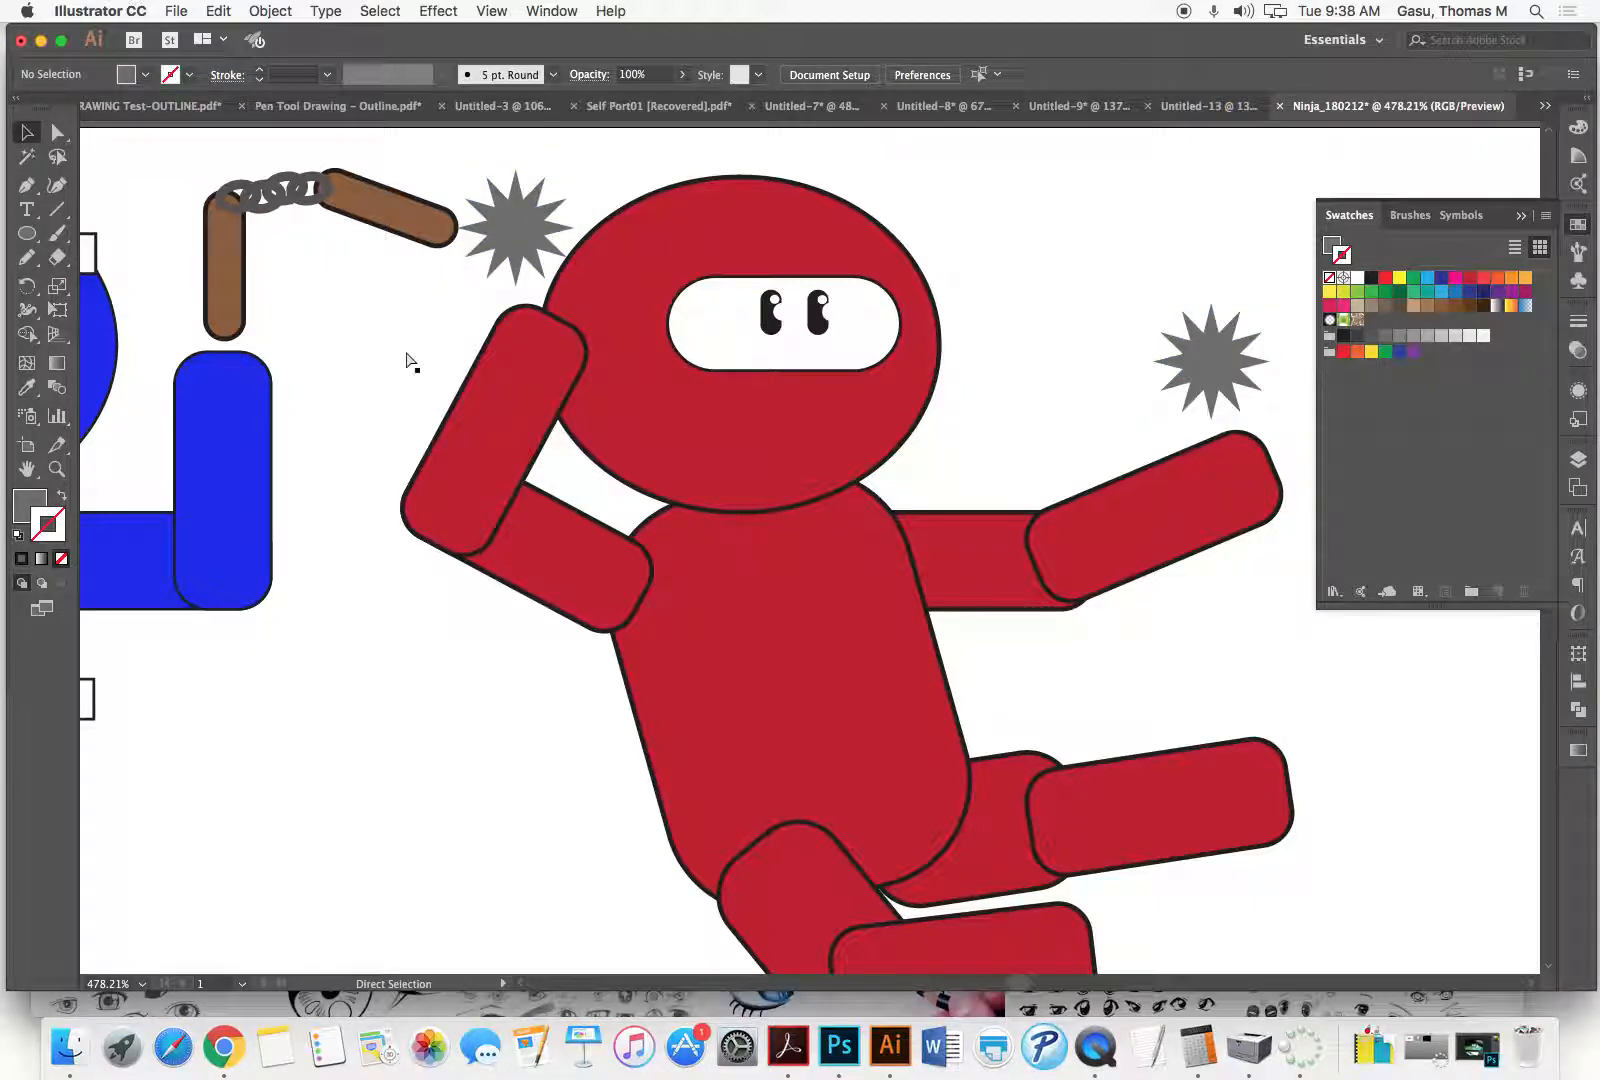
Step: Select the forearms and lower legs of both ninjas with Direct Selection and fill them black (231F20) without stroke
{"action": "key", "text": "super+0"}
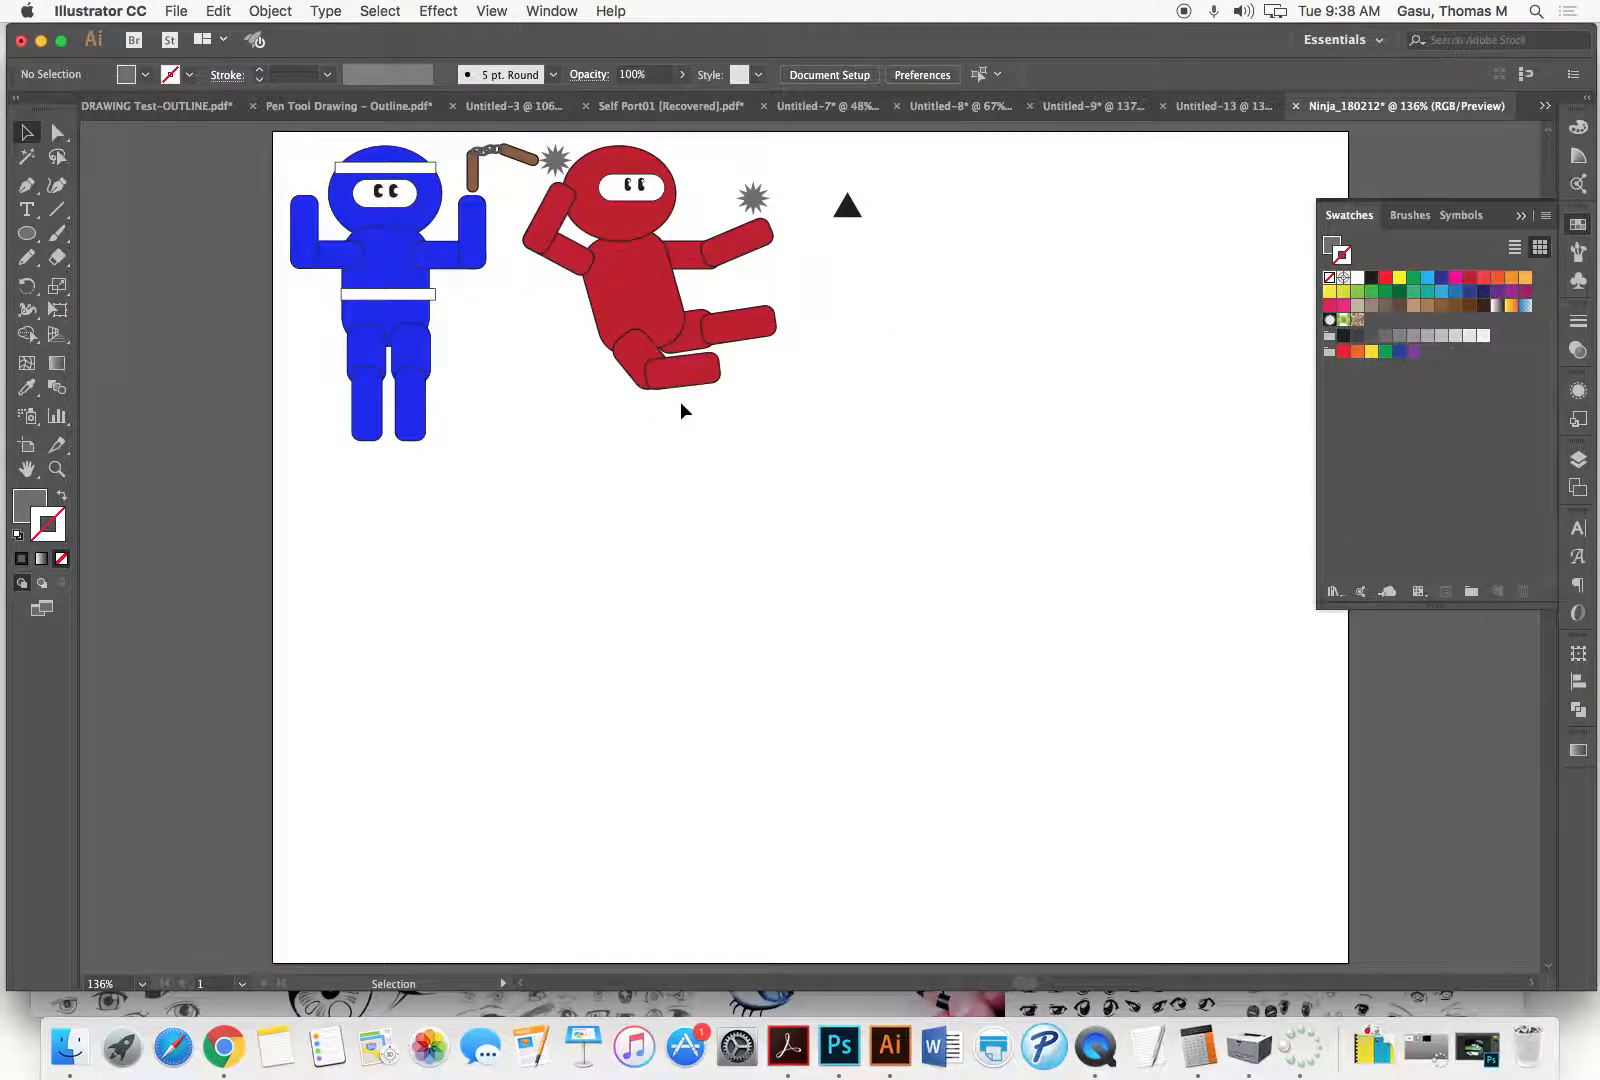
{"action": "left_click", "coordinate": [57, 132]}
{"action": "left_click", "coordinate": [368, 422]}
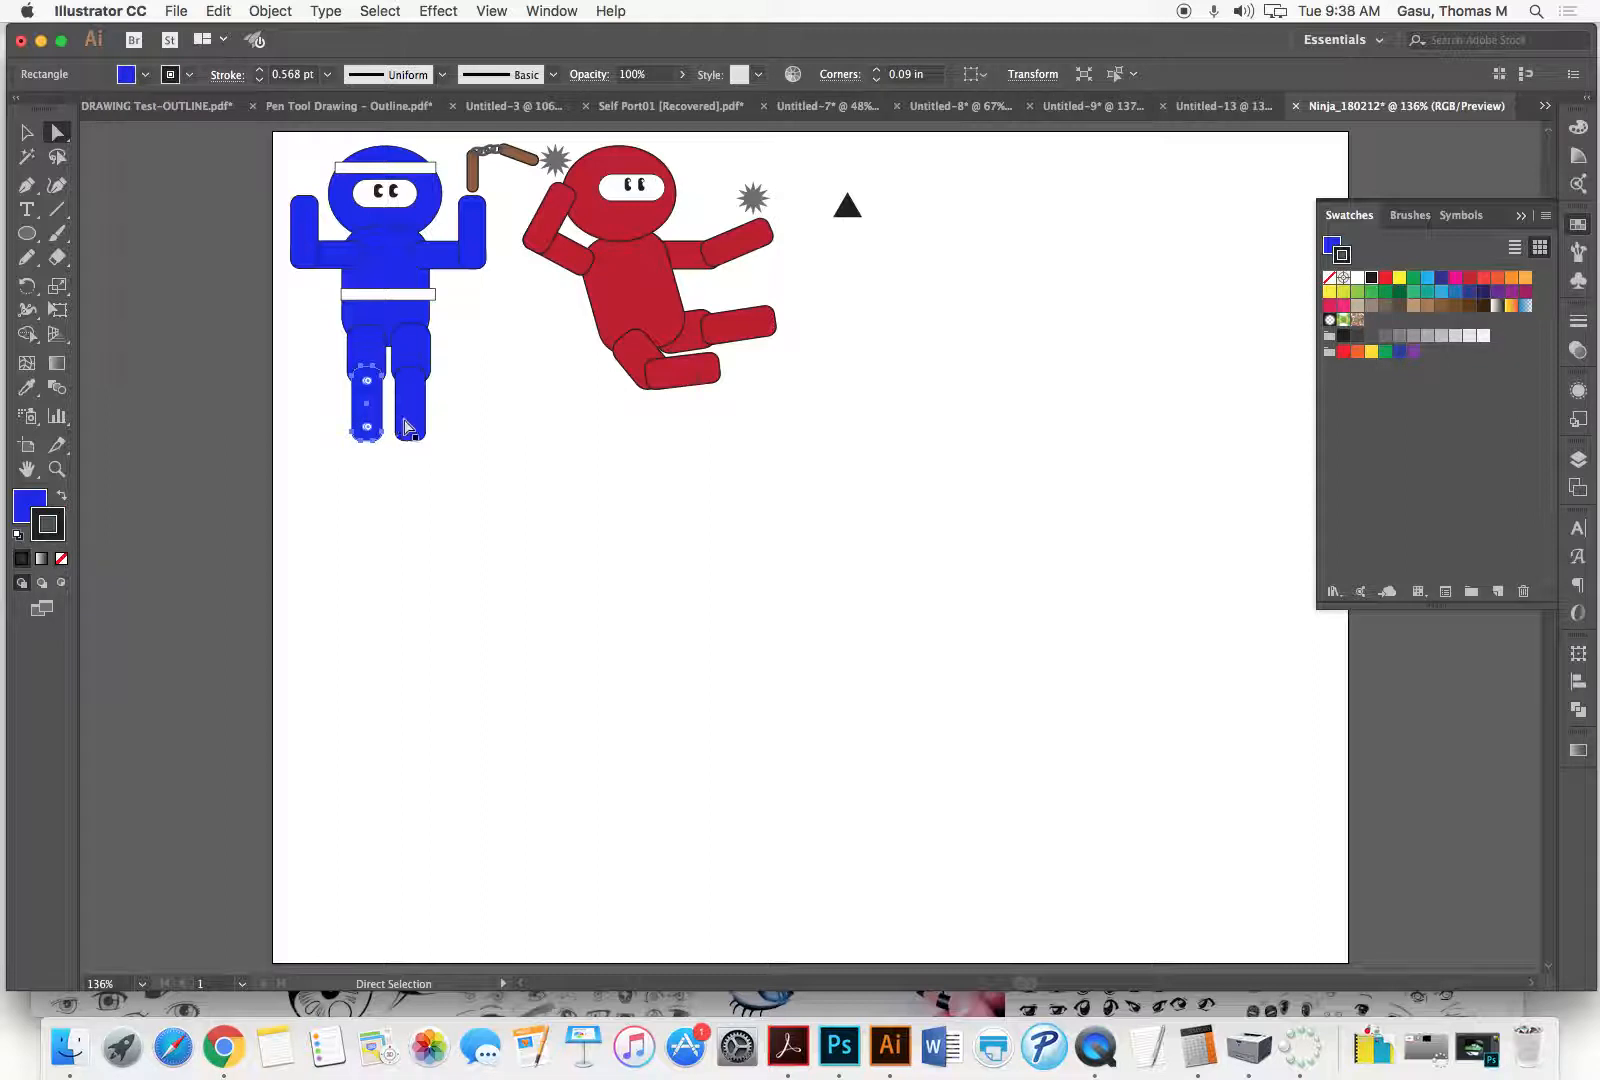
{"action": "left_click", "coordinate": [408, 428], "text": "shift"}
{"action": "left_click", "coordinate": [712, 374], "text": "shift"}
{"action": "left_click", "coordinate": [740, 332], "text": "shift"}
{"action": "left_click", "coordinate": [742, 245], "text": "shift"}
{"action": "left_click", "coordinate": [550, 235], "text": "shift"}
{"action": "left_click", "coordinate": [472, 245], "text": "shift"}
{"action": "left_click", "coordinate": [310, 250], "text": "shift"}
{"action": "left_click", "coordinate": [30, 506]}
{"action": "left_click", "coordinate": [62, 560]}
{"action": "left_click", "coordinate": [63, 500]}
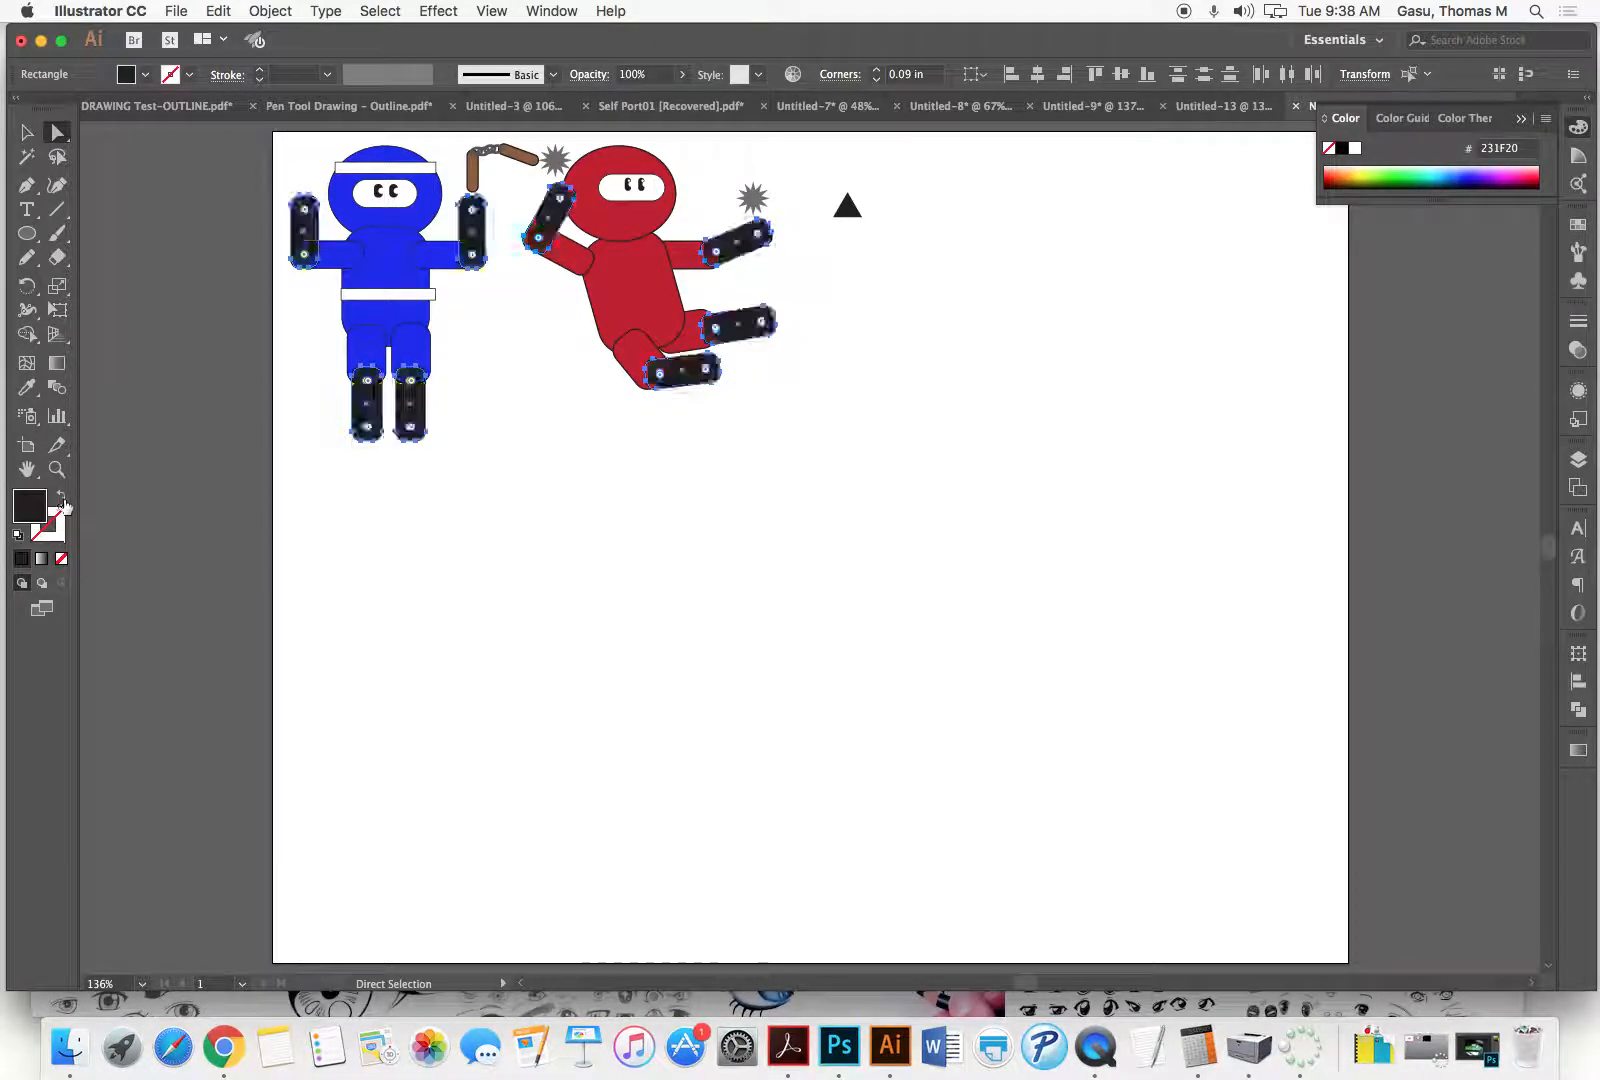
{"action": "left_click", "coordinate": [470, 547]}
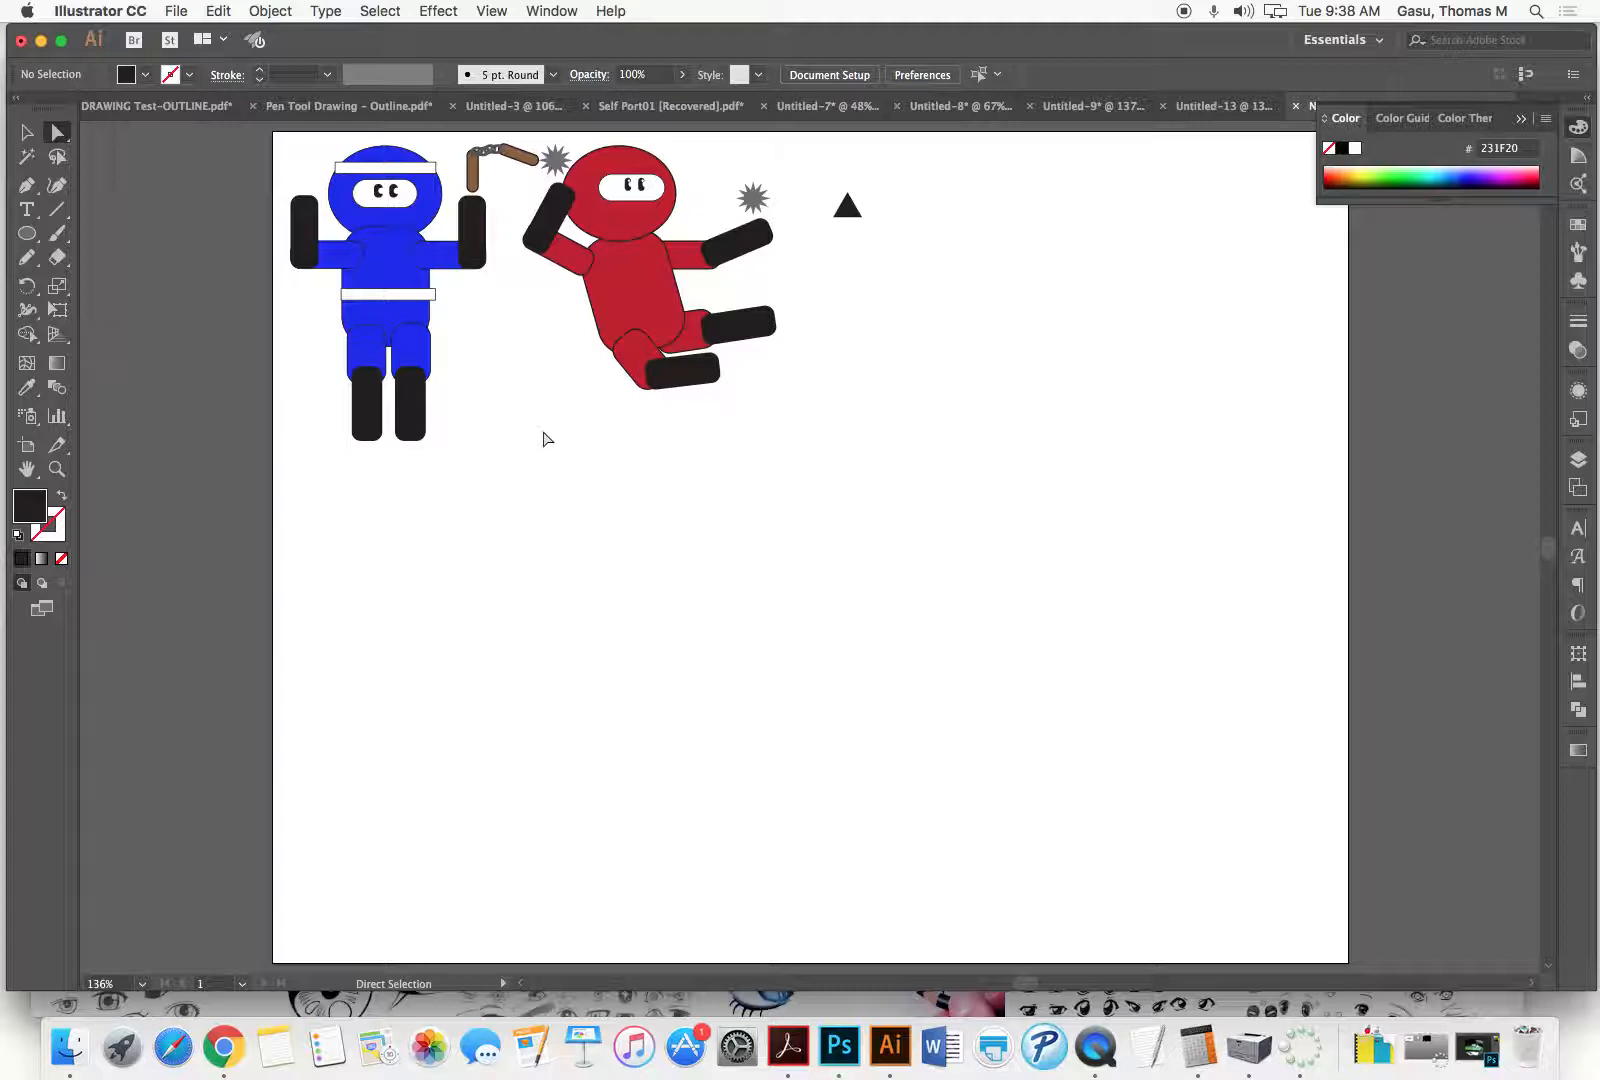
Step: Switch to the Gradebook attendance page in Chrome and mark the 4th, 9th and 14th students absent for 02/13/2018
{"action": "left_click", "coordinate": [223, 1045]}
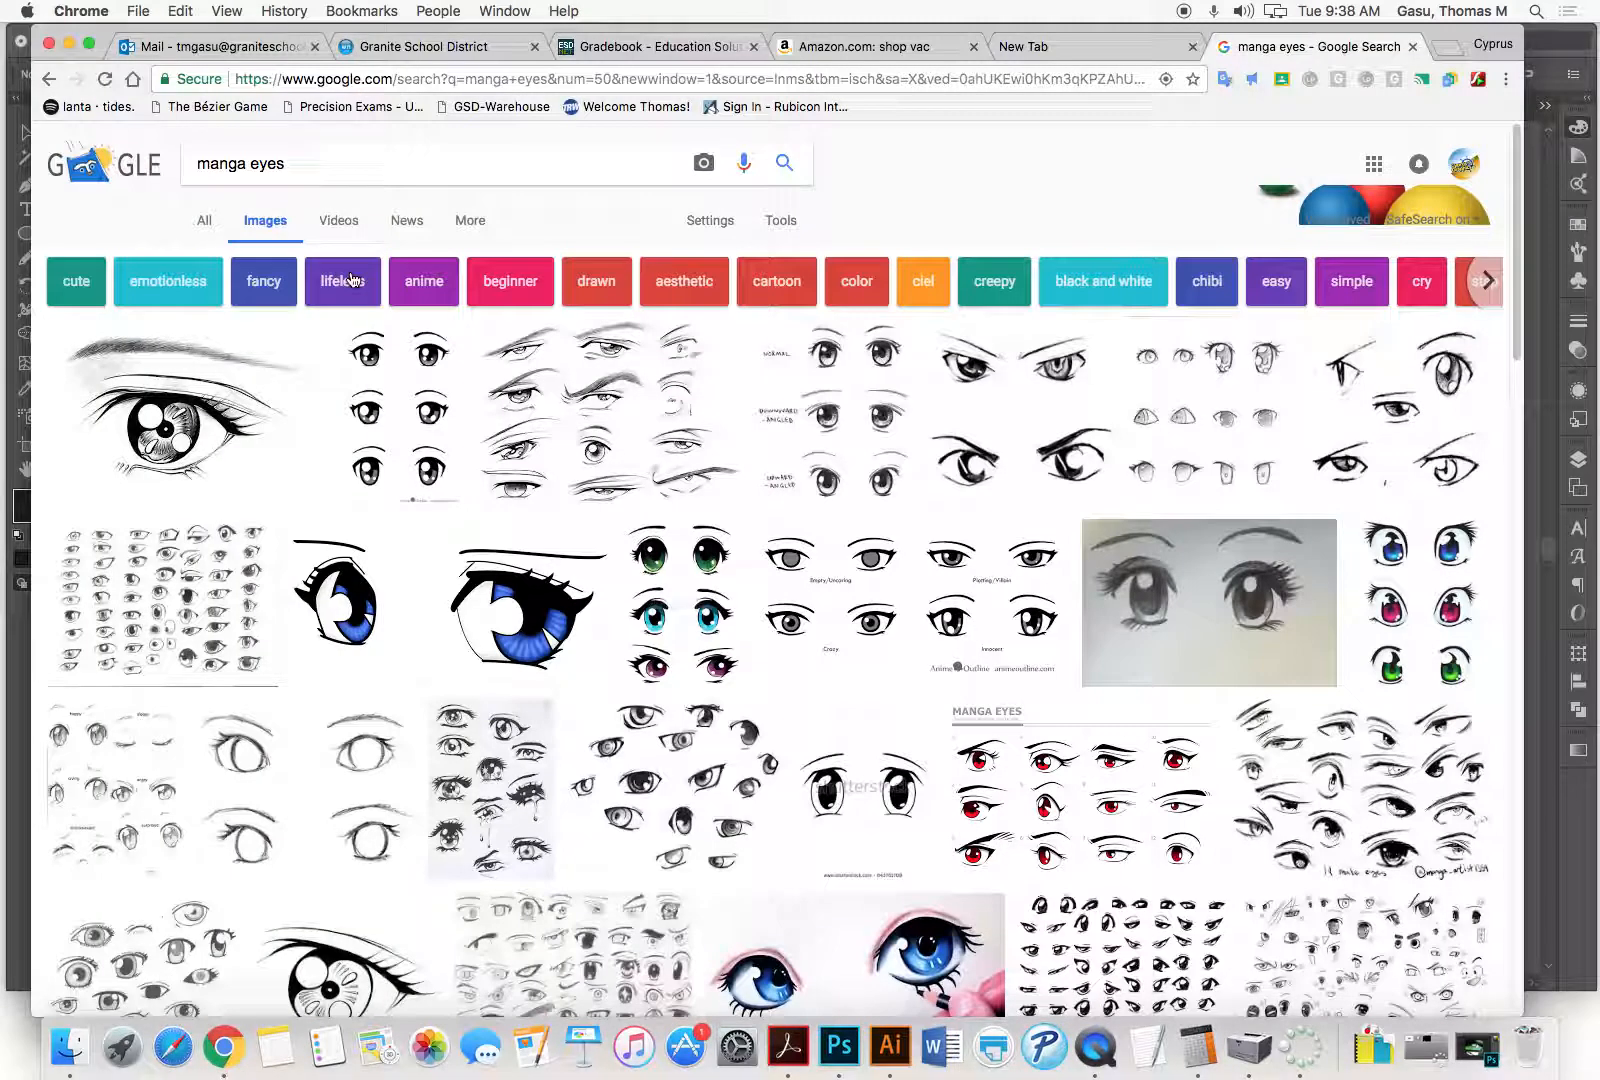
{"action": "left_click", "coordinate": [404, 48]}
{"action": "left_click", "coordinate": [613, 50]}
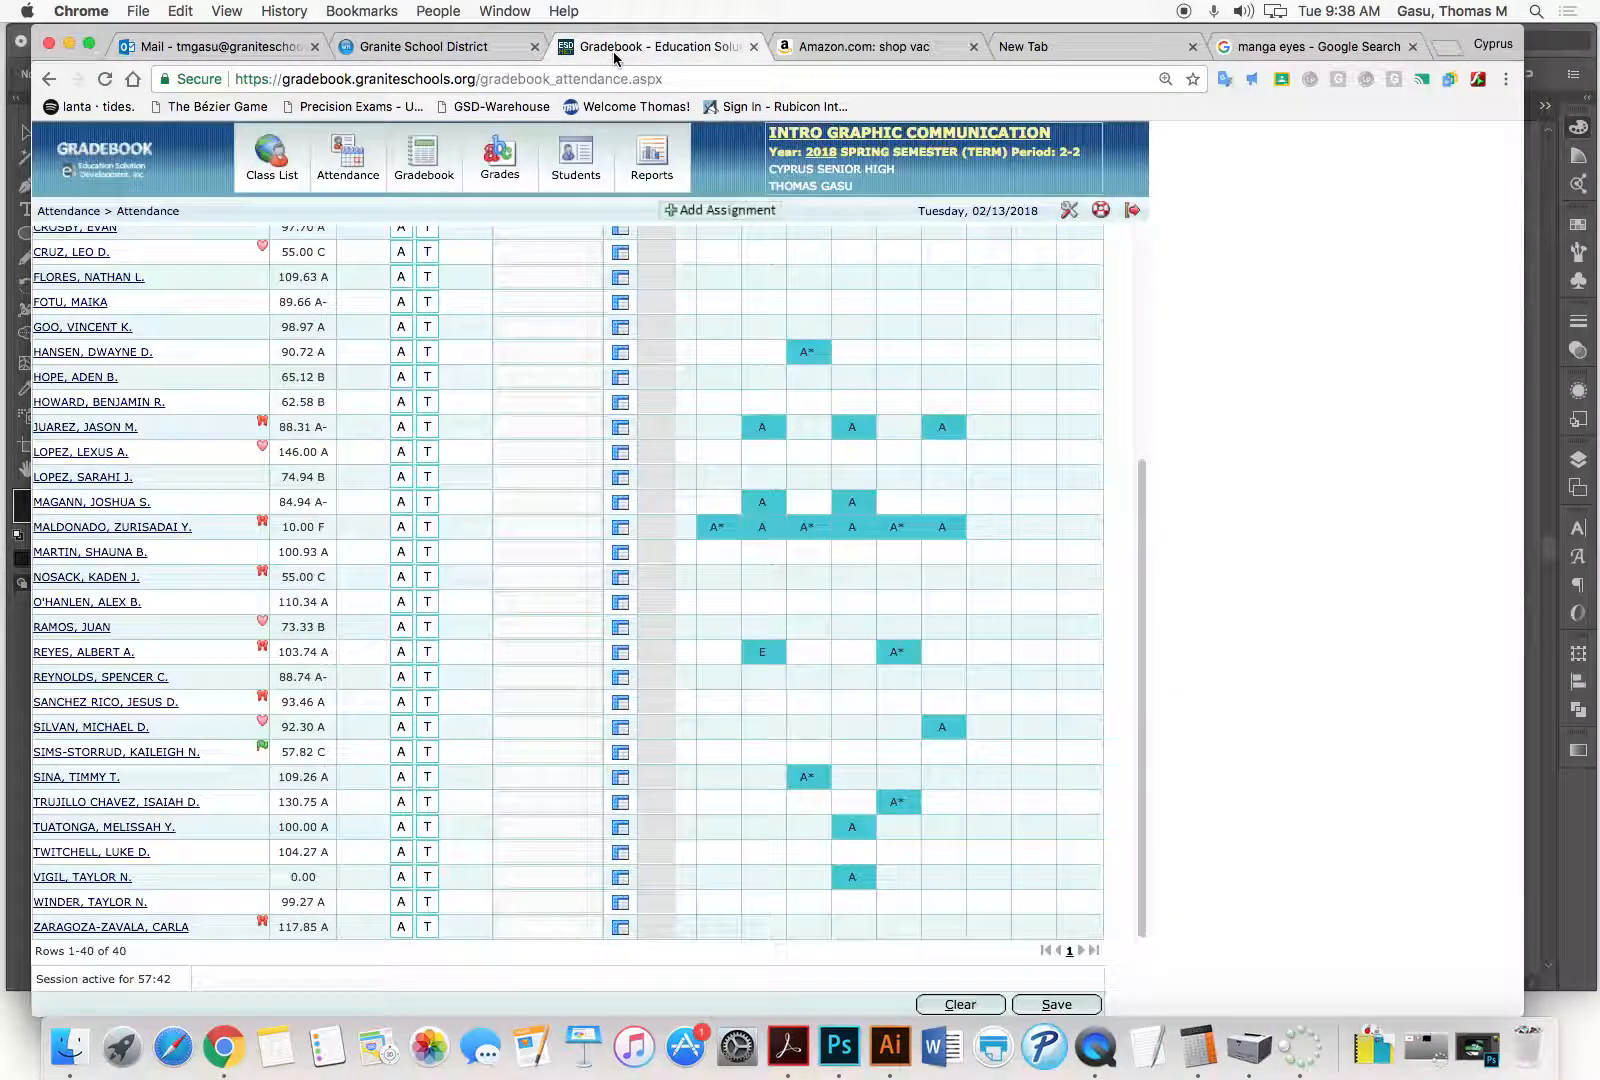
{"action": "scroll", "coordinate": [318, 463], "scroll_direction": "up", "scroll_amount": 5}
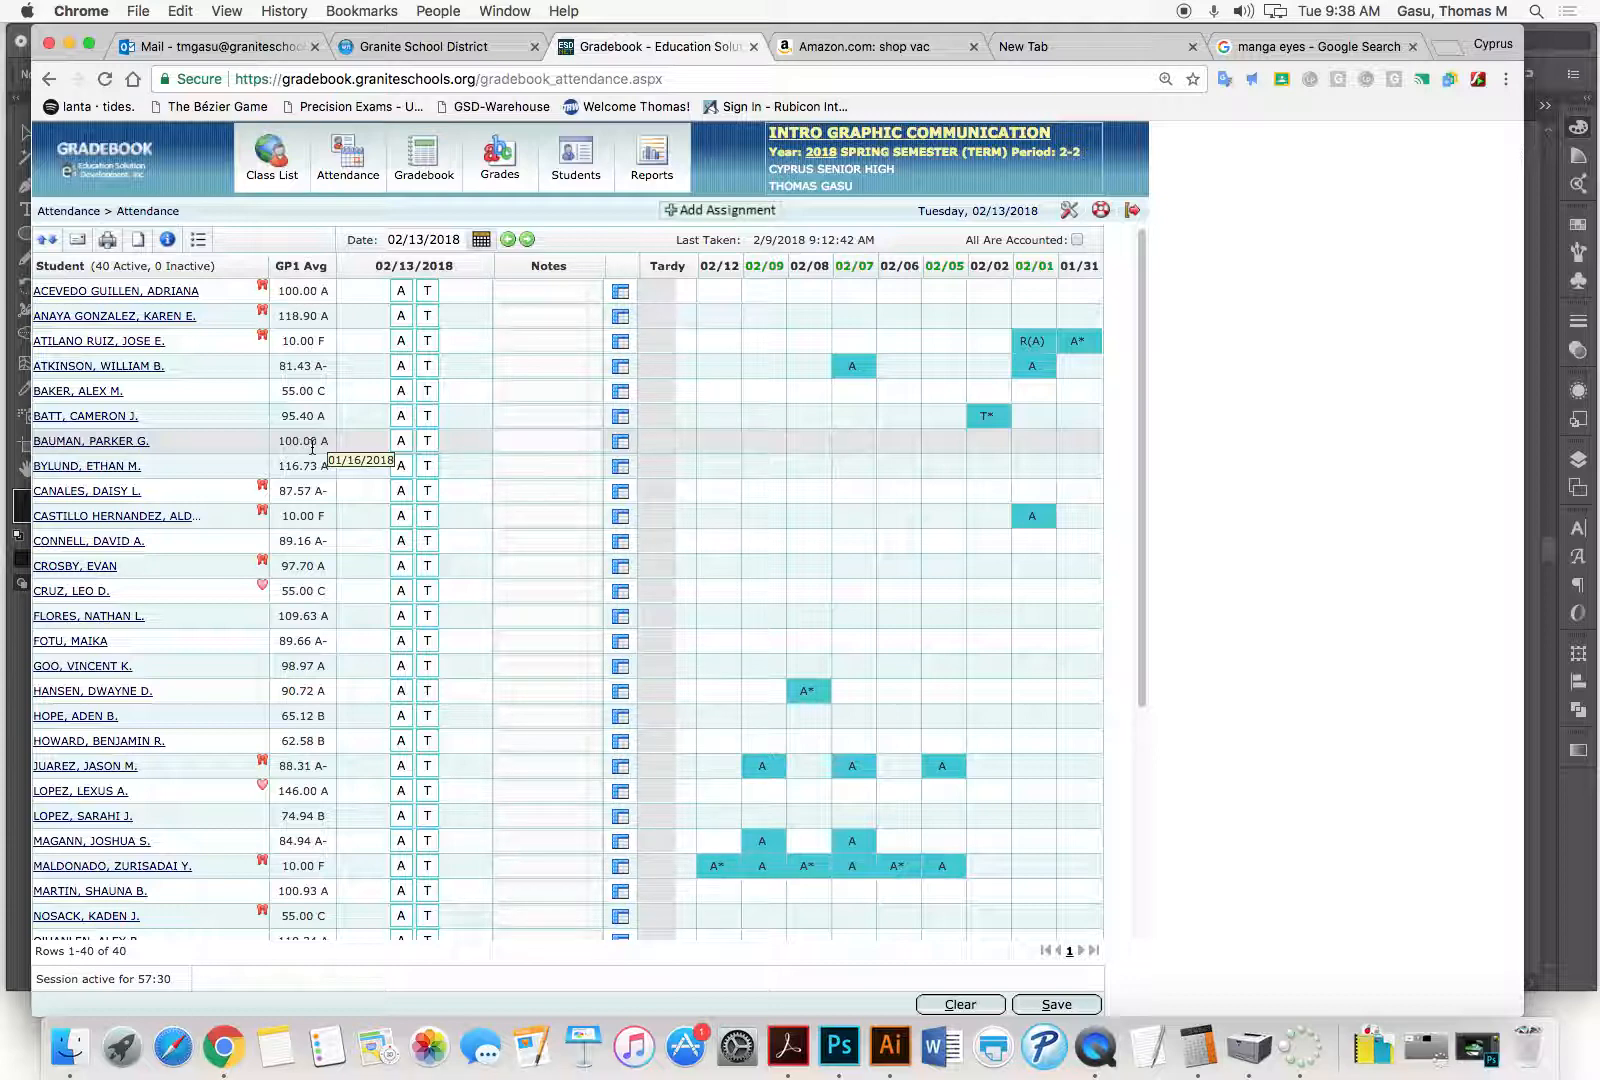
{"action": "left_click", "coordinate": [402, 368]}
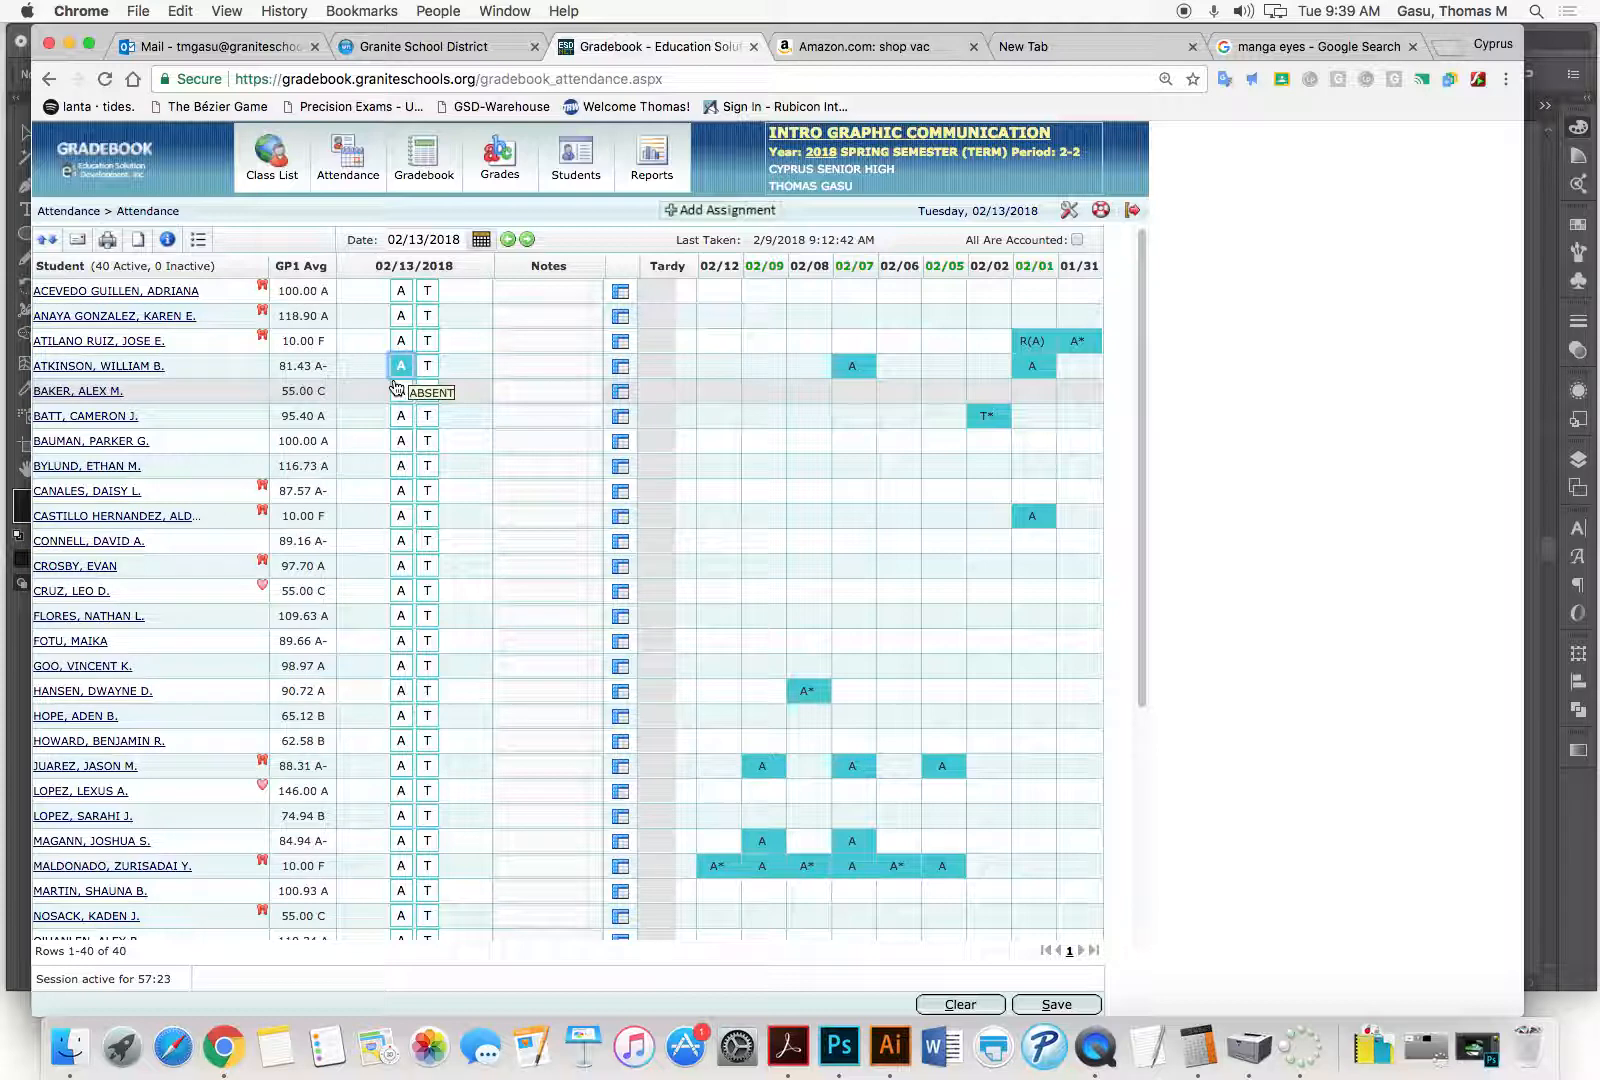
{"action": "left_click", "coordinate": [402, 494]}
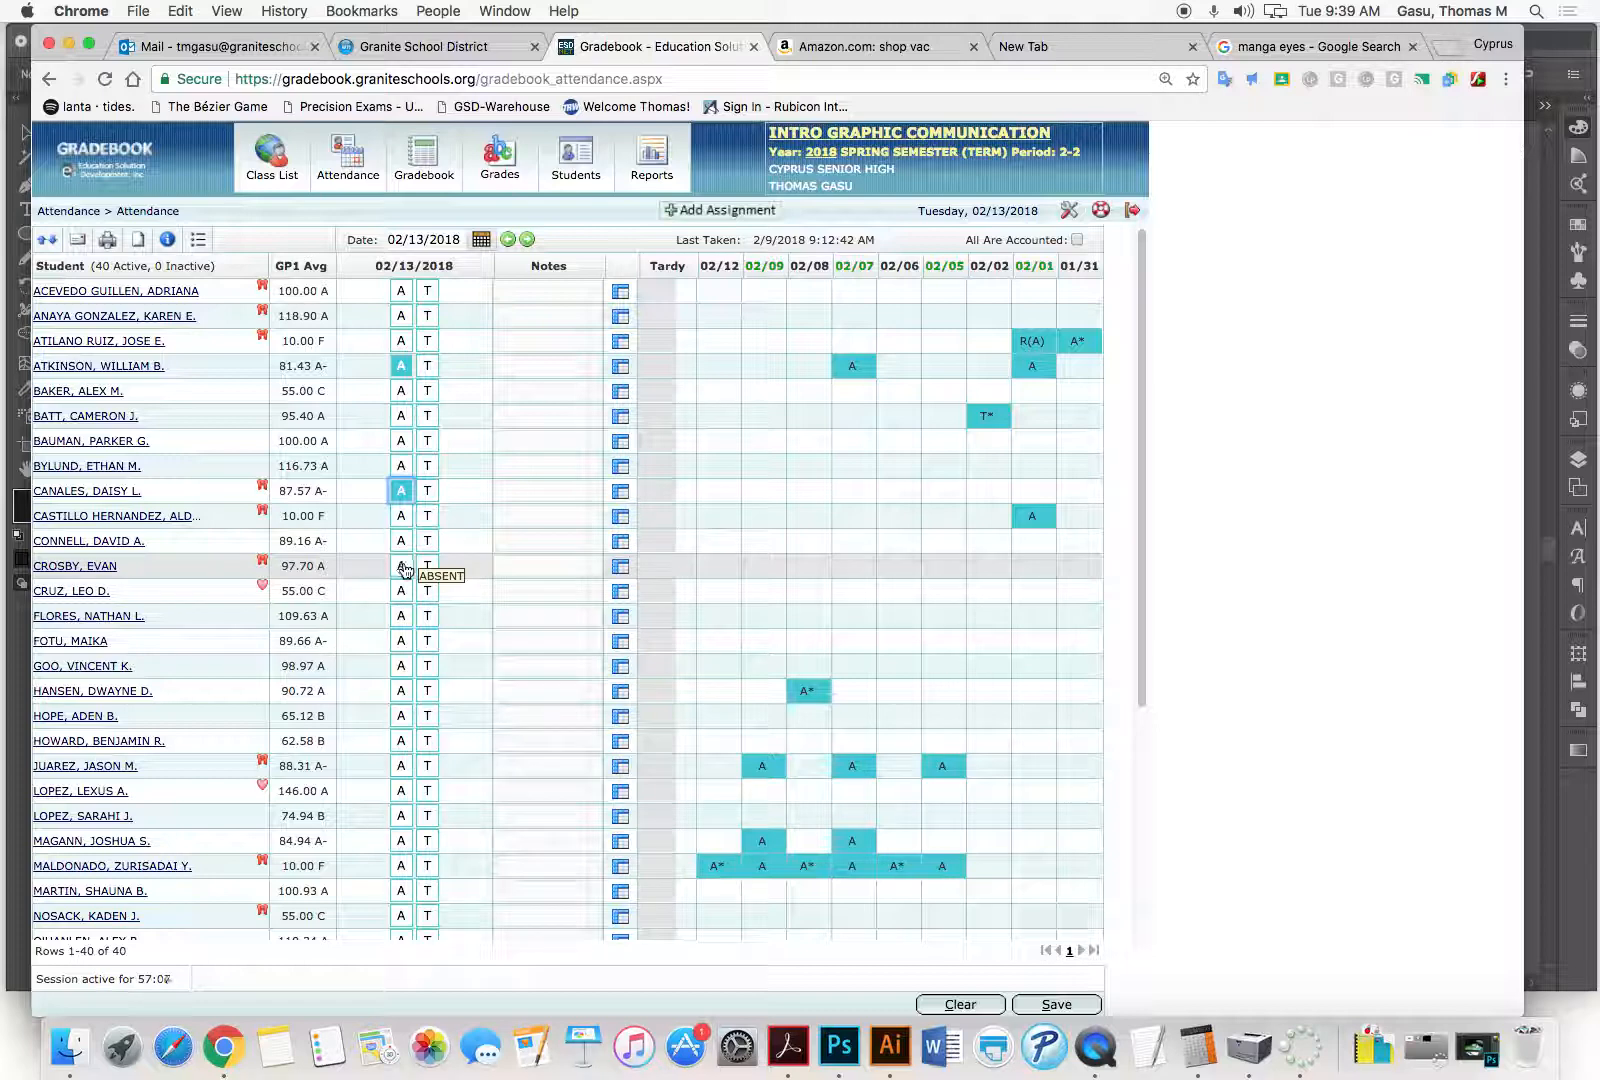
{"action": "left_click", "coordinate": [404, 620]}
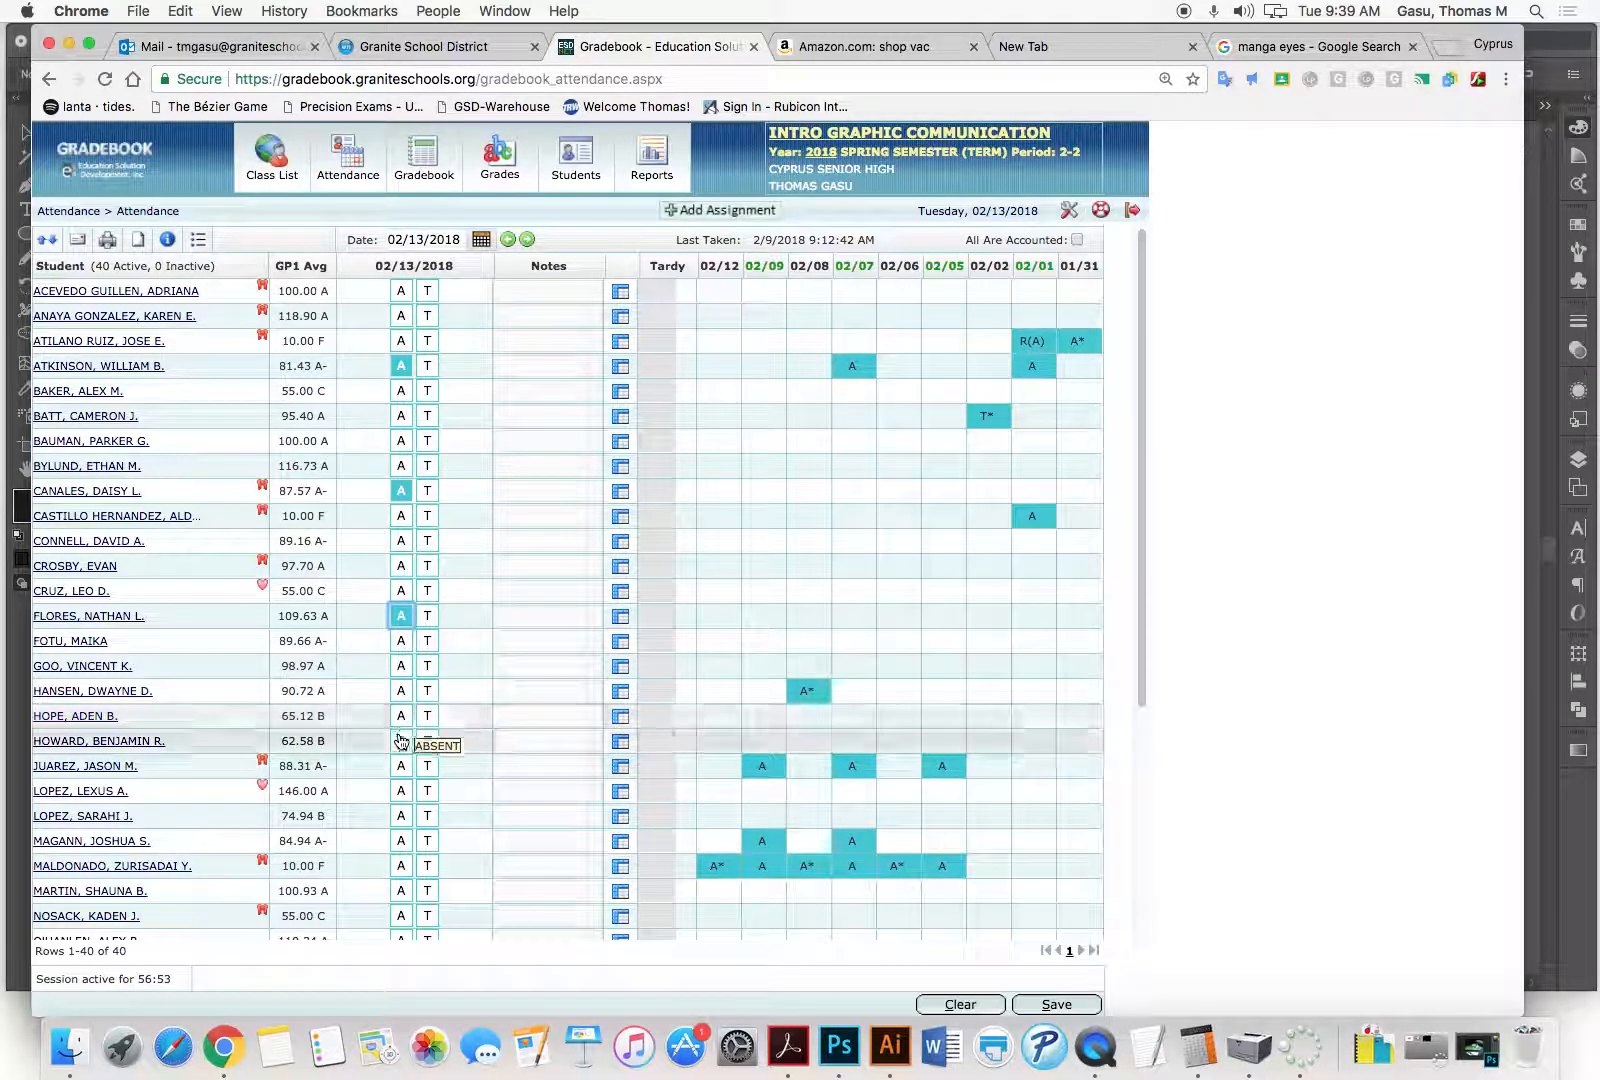
Step: Mark the 20th and 24th students on the attendance list absent for 02/13/2018
{"action": "scroll", "coordinate": [402, 741], "scroll_direction": "down", "scroll_amount": 5}
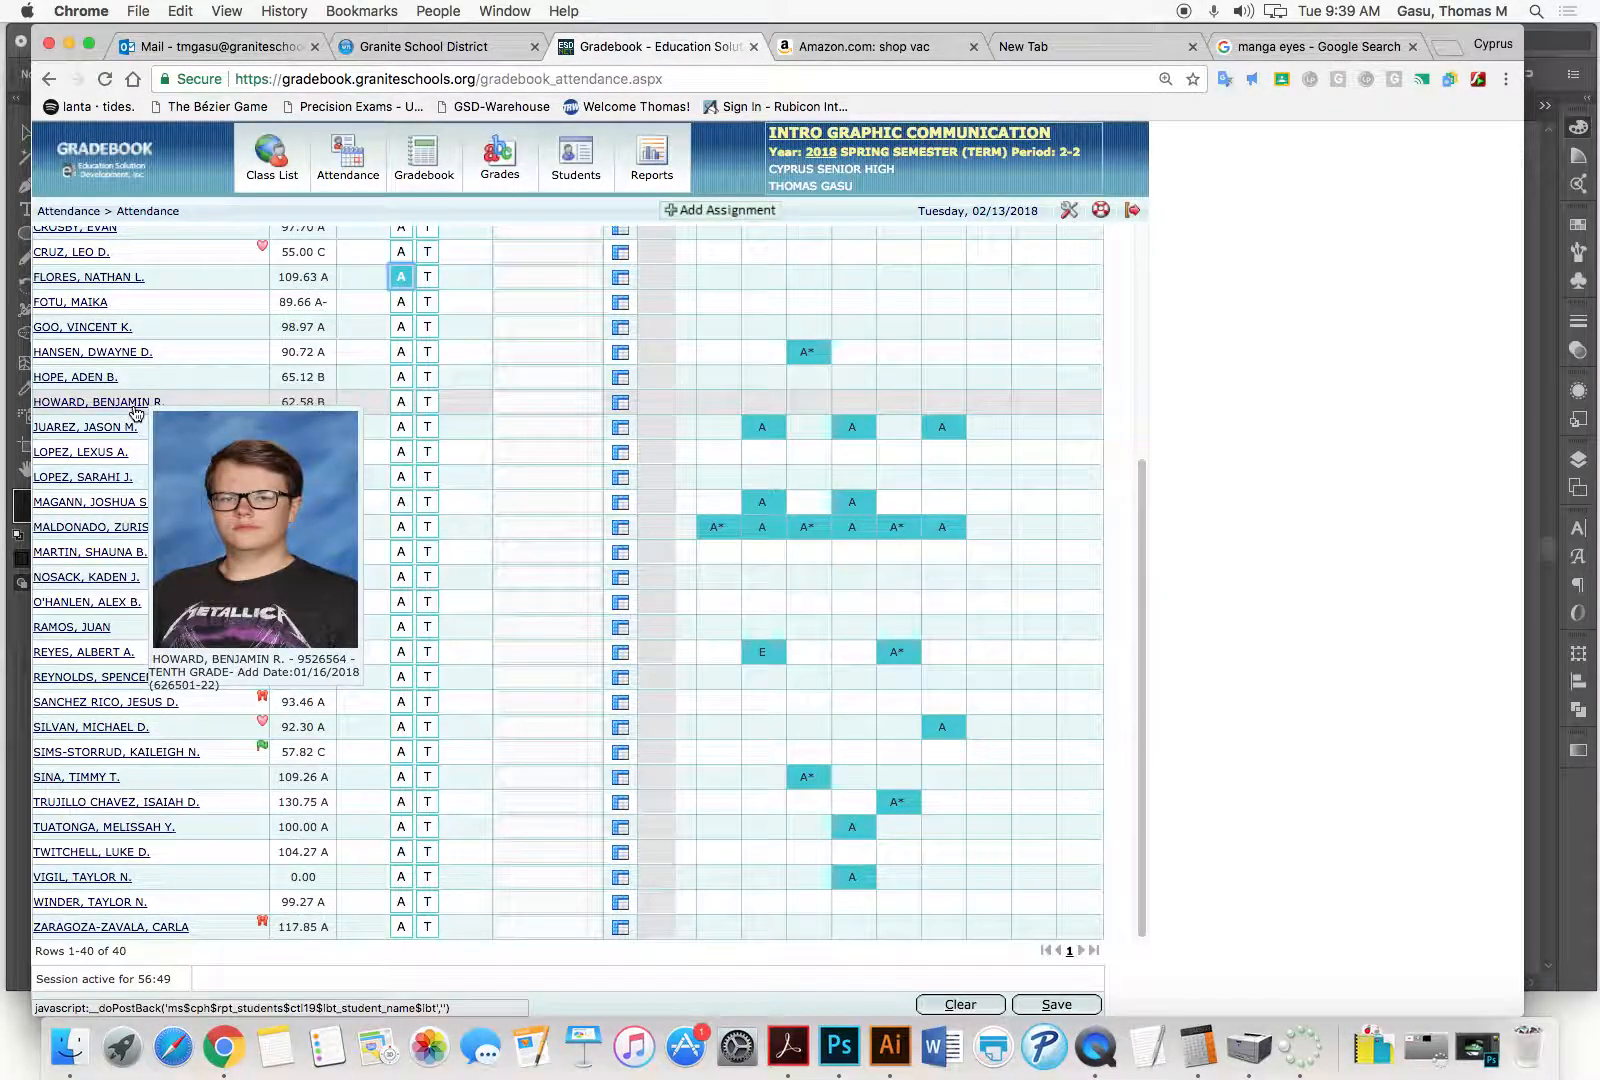
{"action": "mouse_move", "coordinate": [185, 455]}
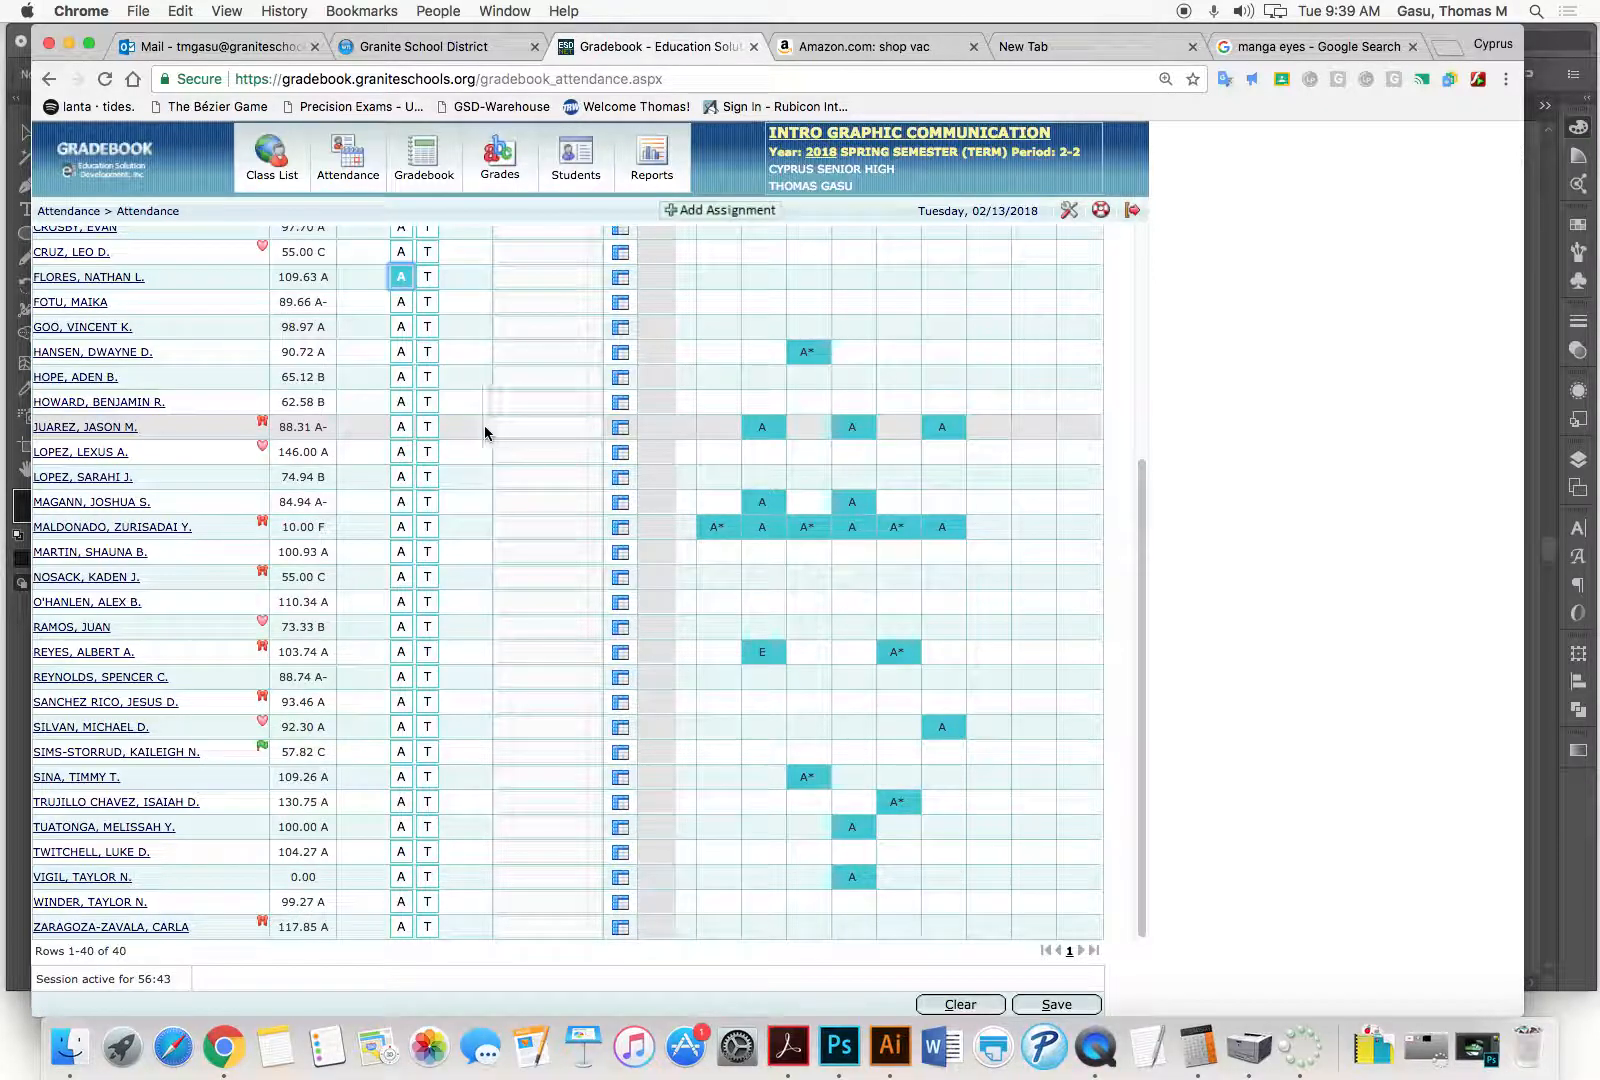
{"action": "left_click", "coordinate": [402, 427]}
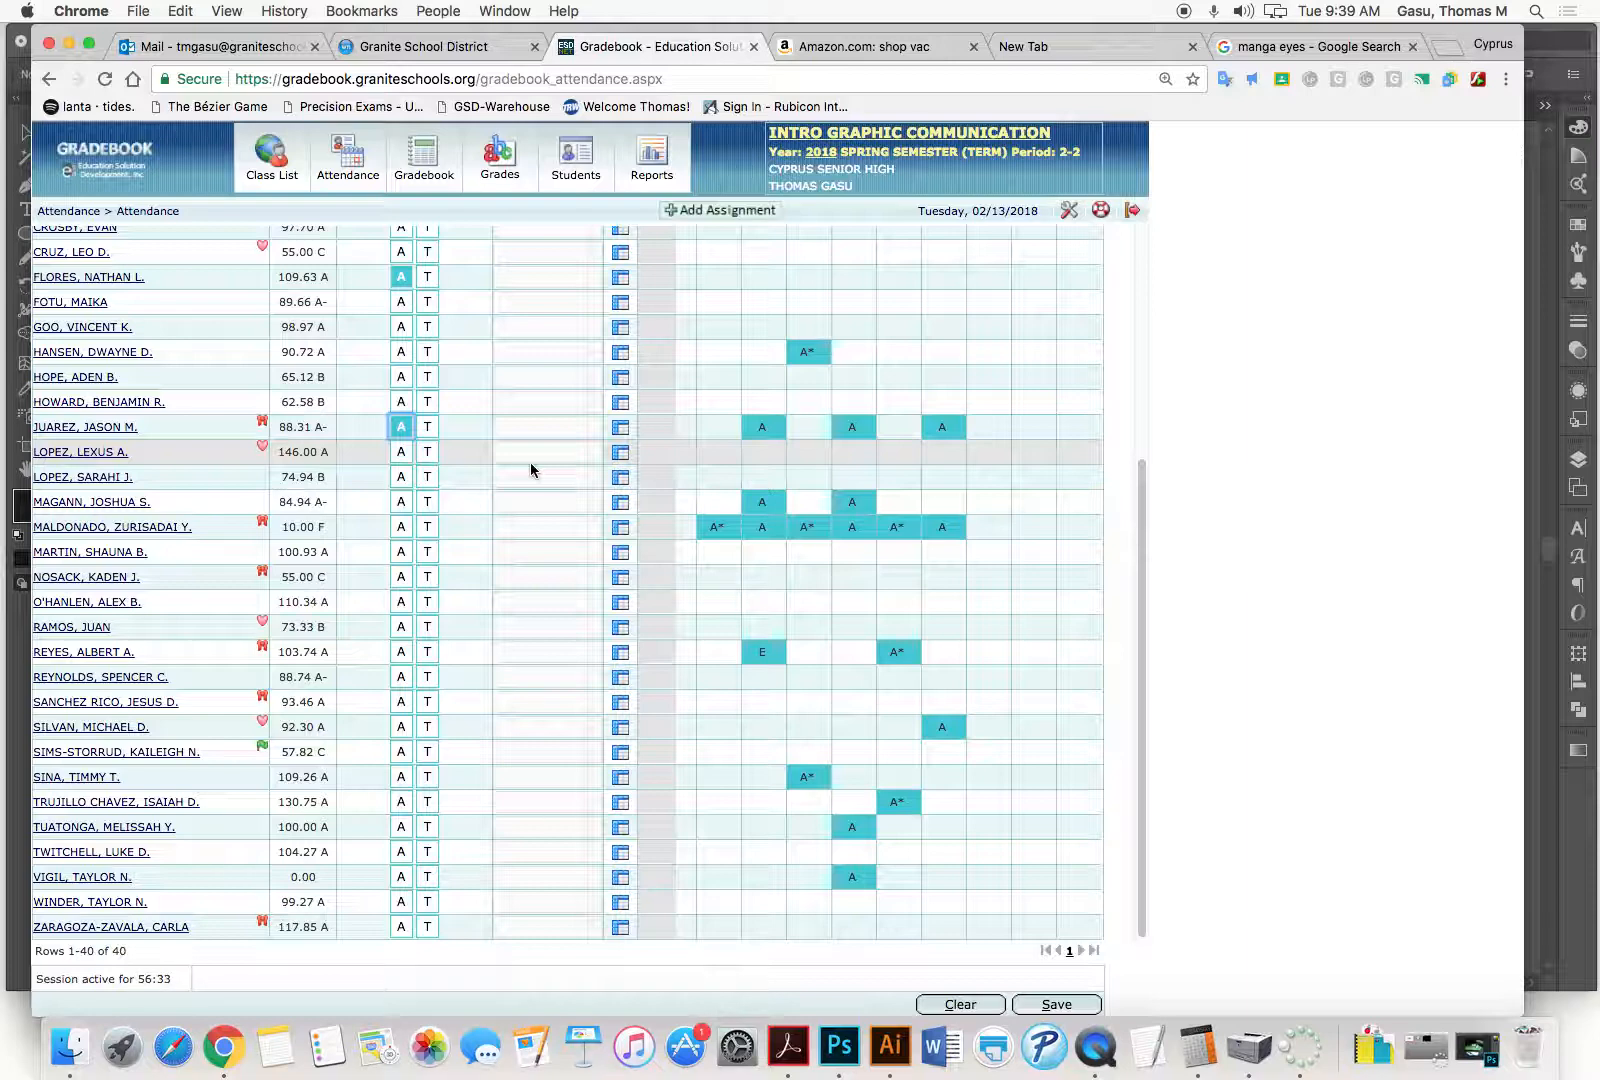
{"action": "left_click", "coordinate": [401, 527]}
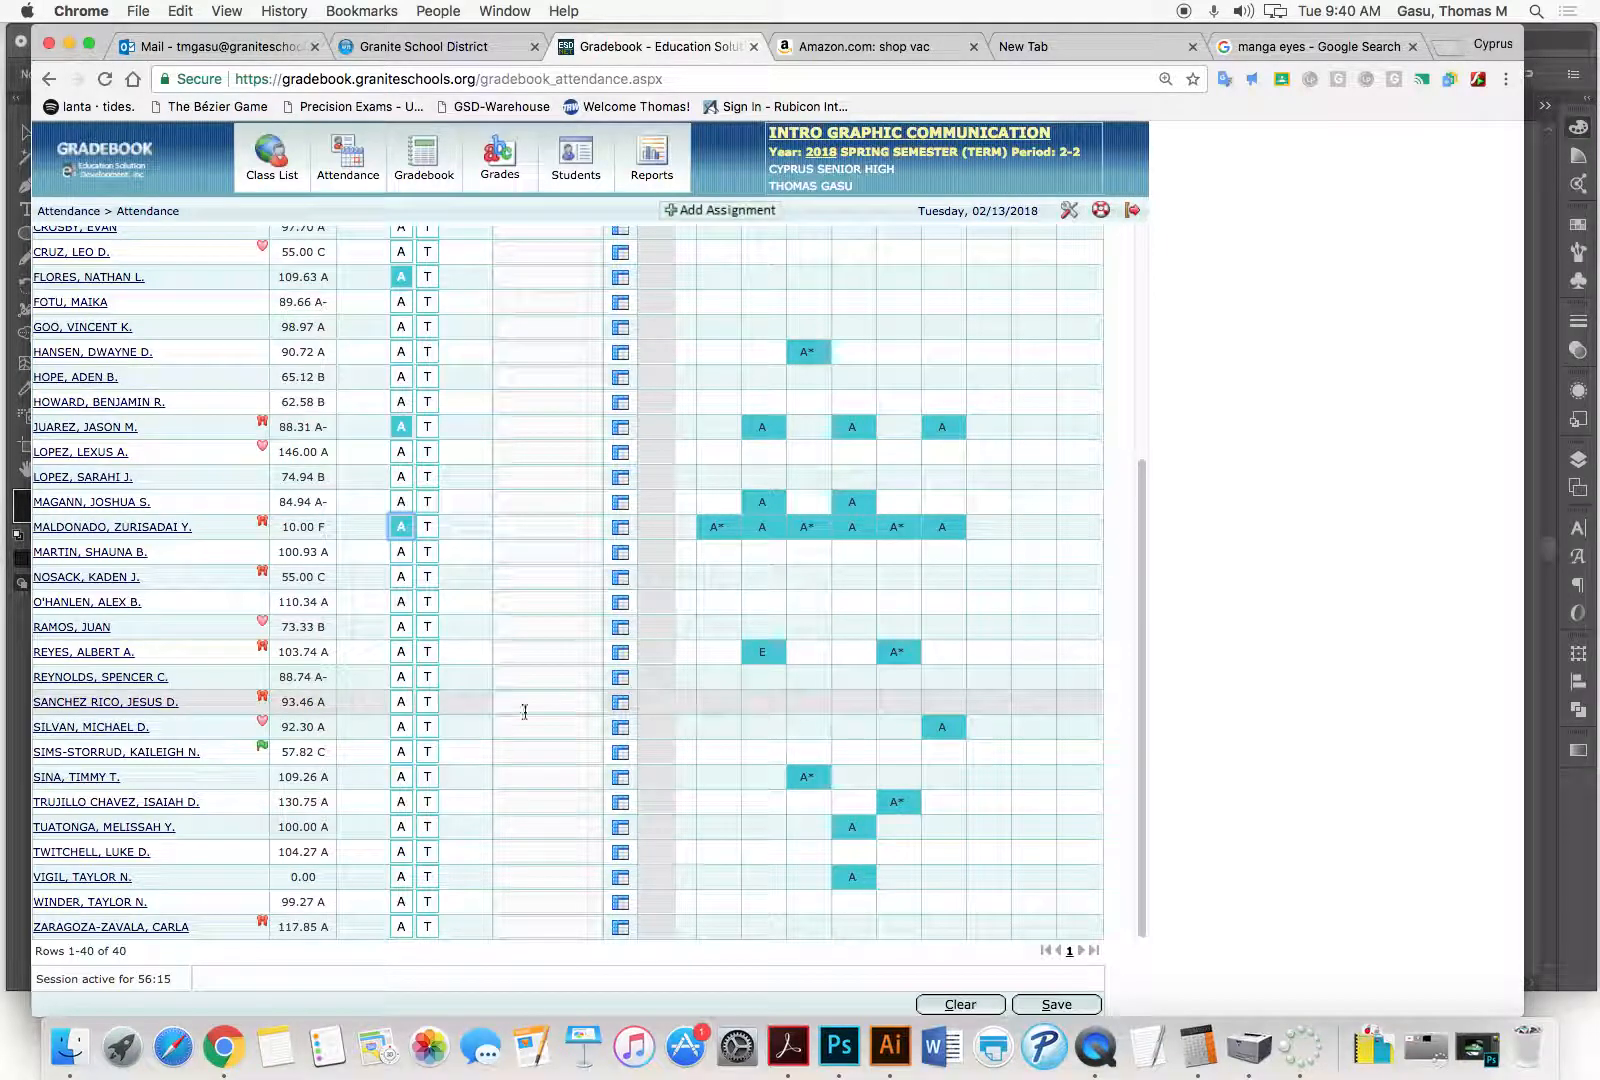
Step: Mark the 34th, 35th and 37th students absent, leaving the 33rd unmarked, and save the attendance
{"action": "left_click", "coordinate": [401, 751]}
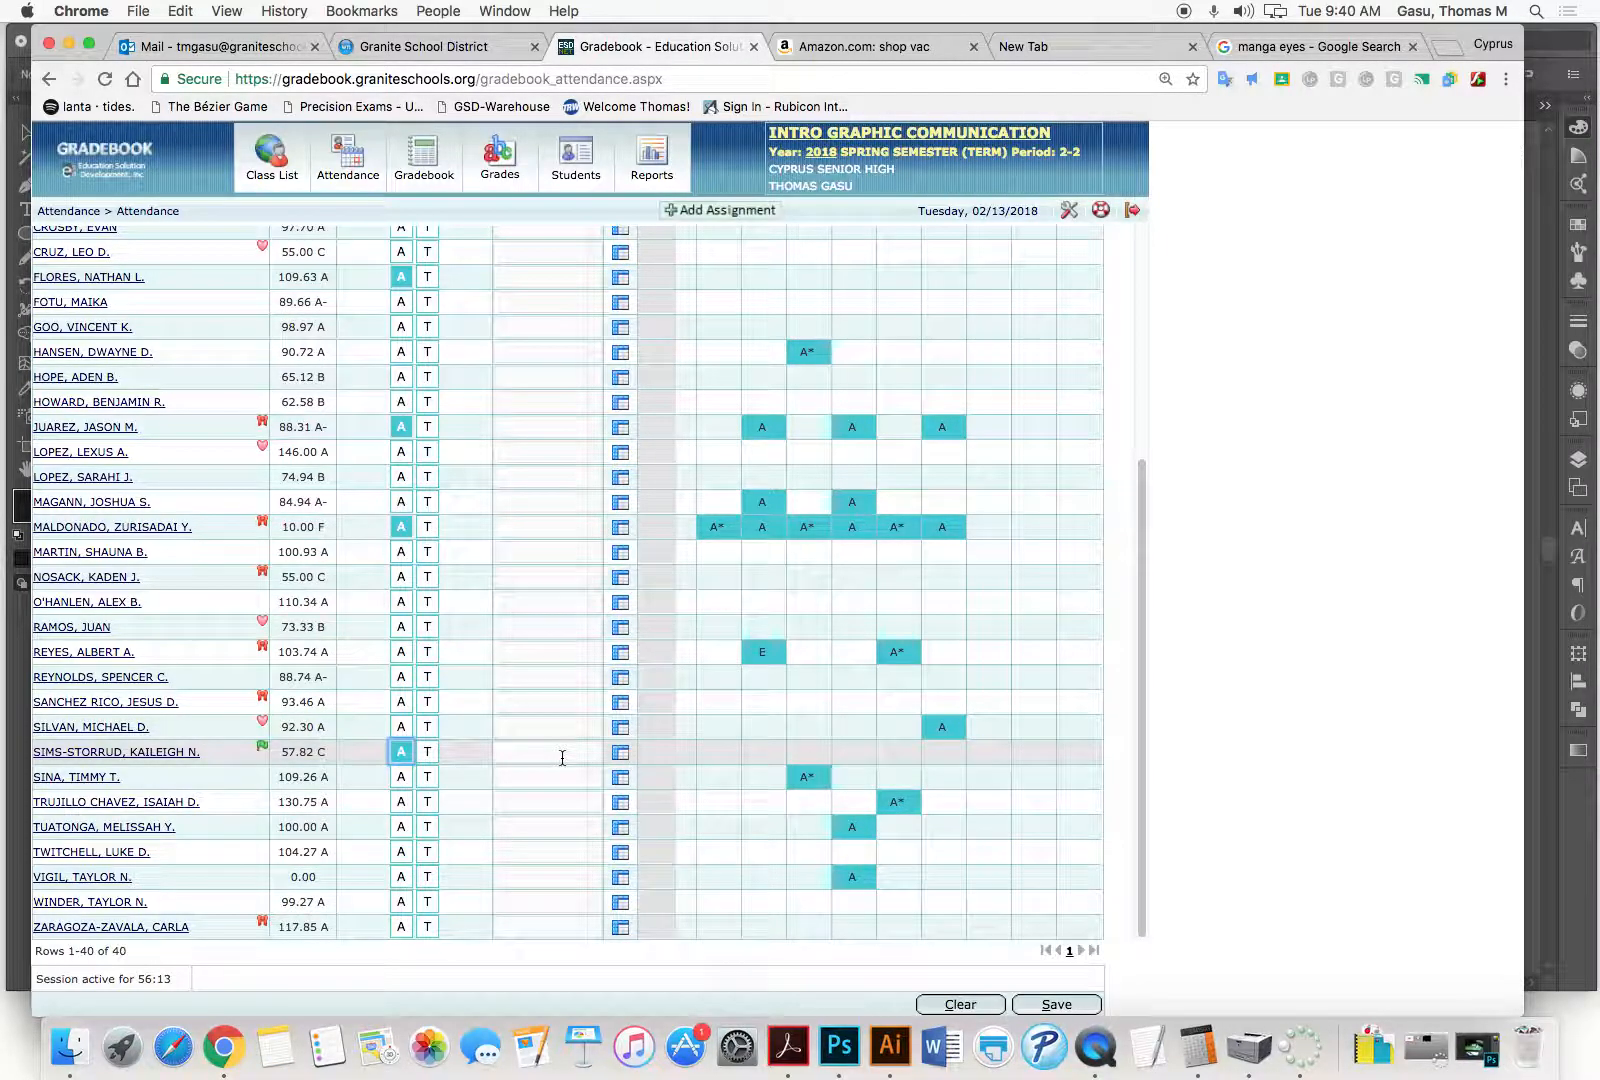
{"action": "left_click", "coordinate": [401, 755]}
{"action": "left_click", "coordinate": [401, 776]}
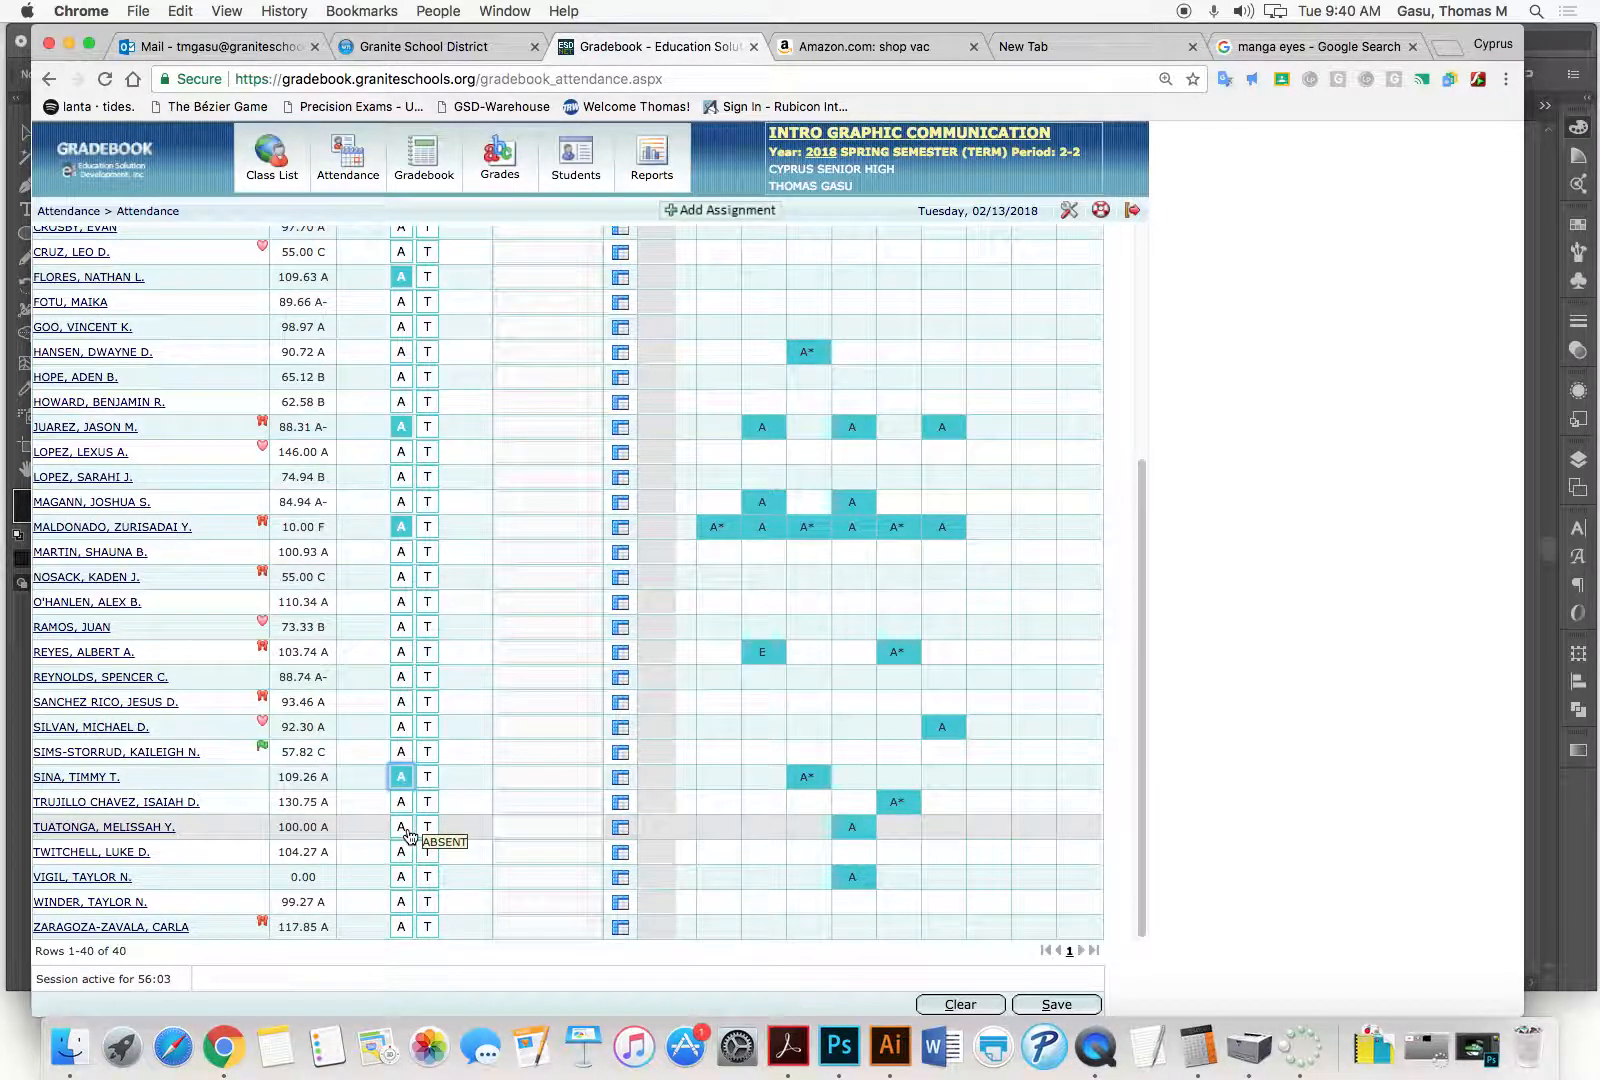
{"action": "left_click", "coordinate": [401, 801]}
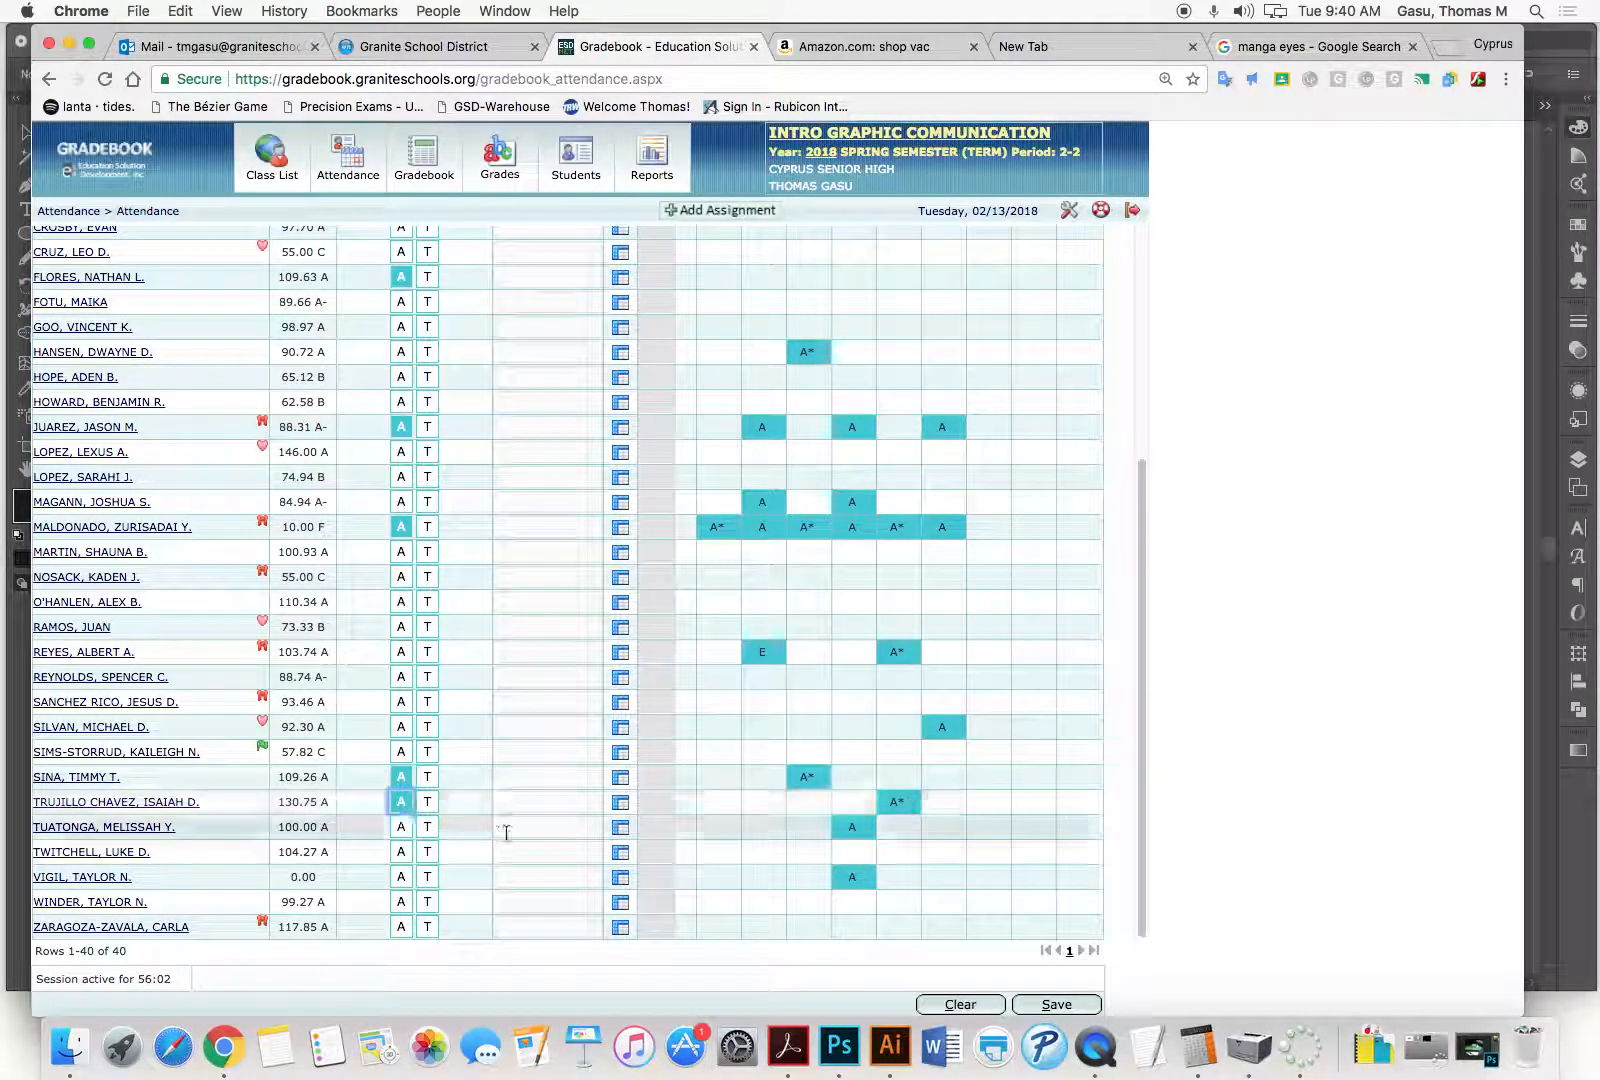
{"action": "left_click", "coordinate": [402, 852]}
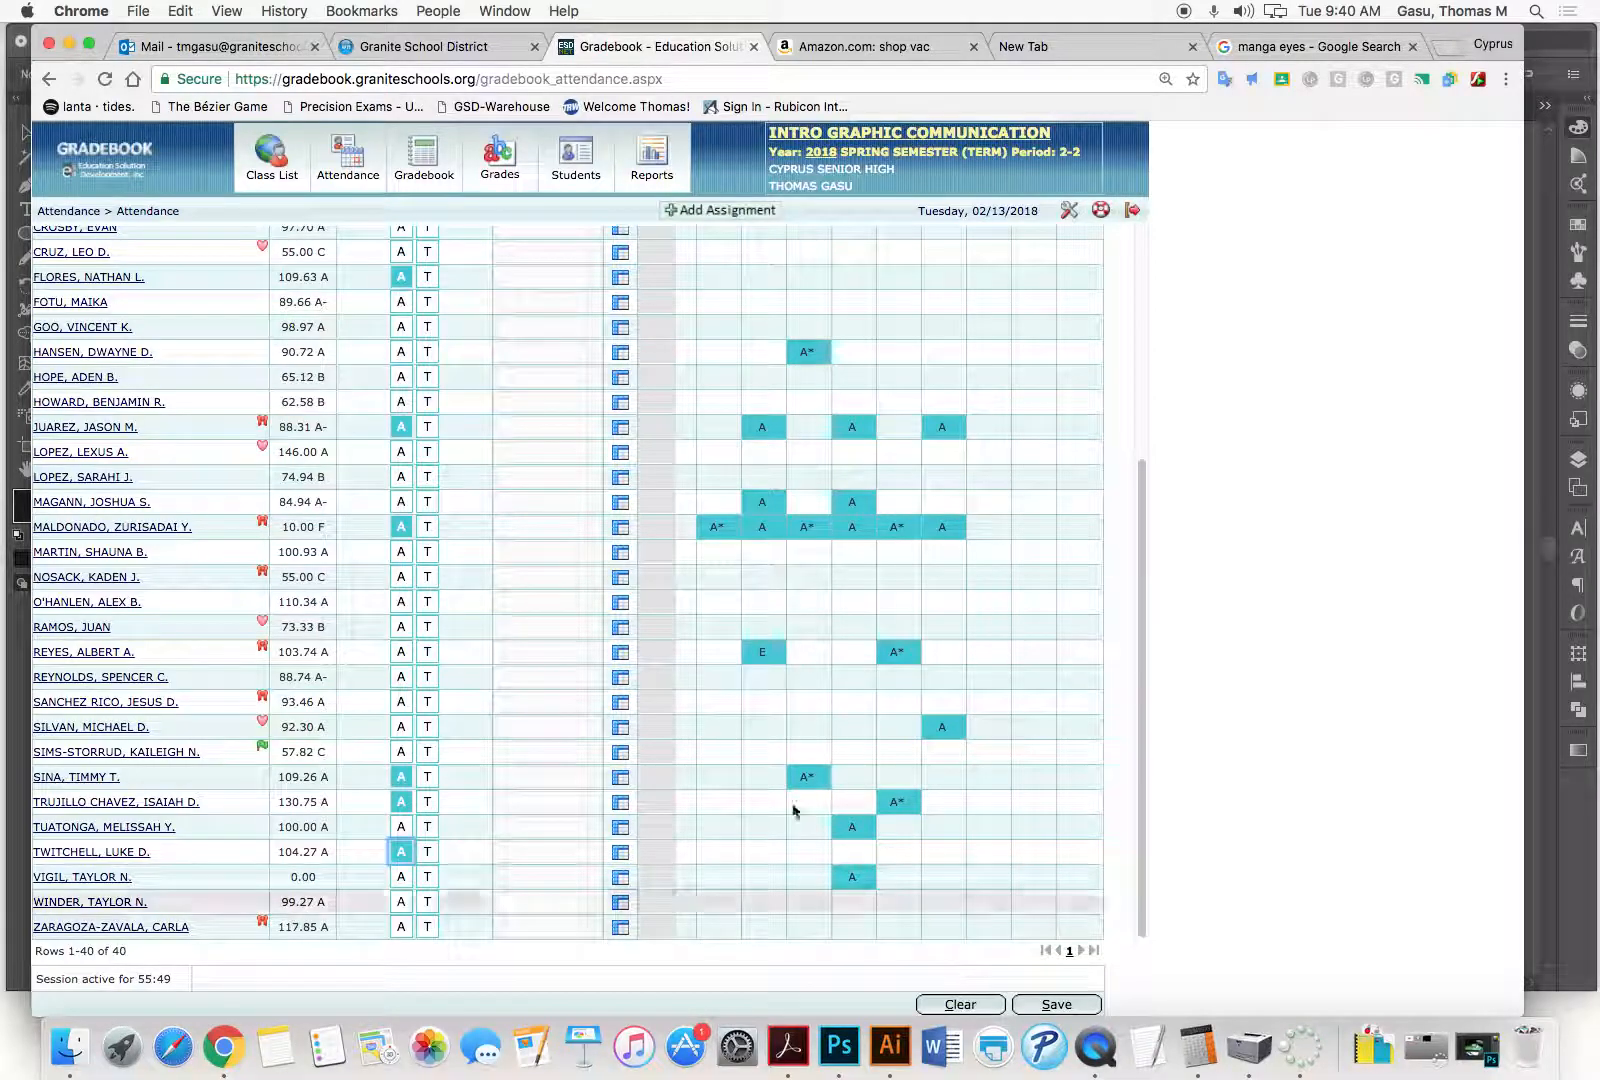
{"action": "left_click", "coordinate": [1054, 1005]}
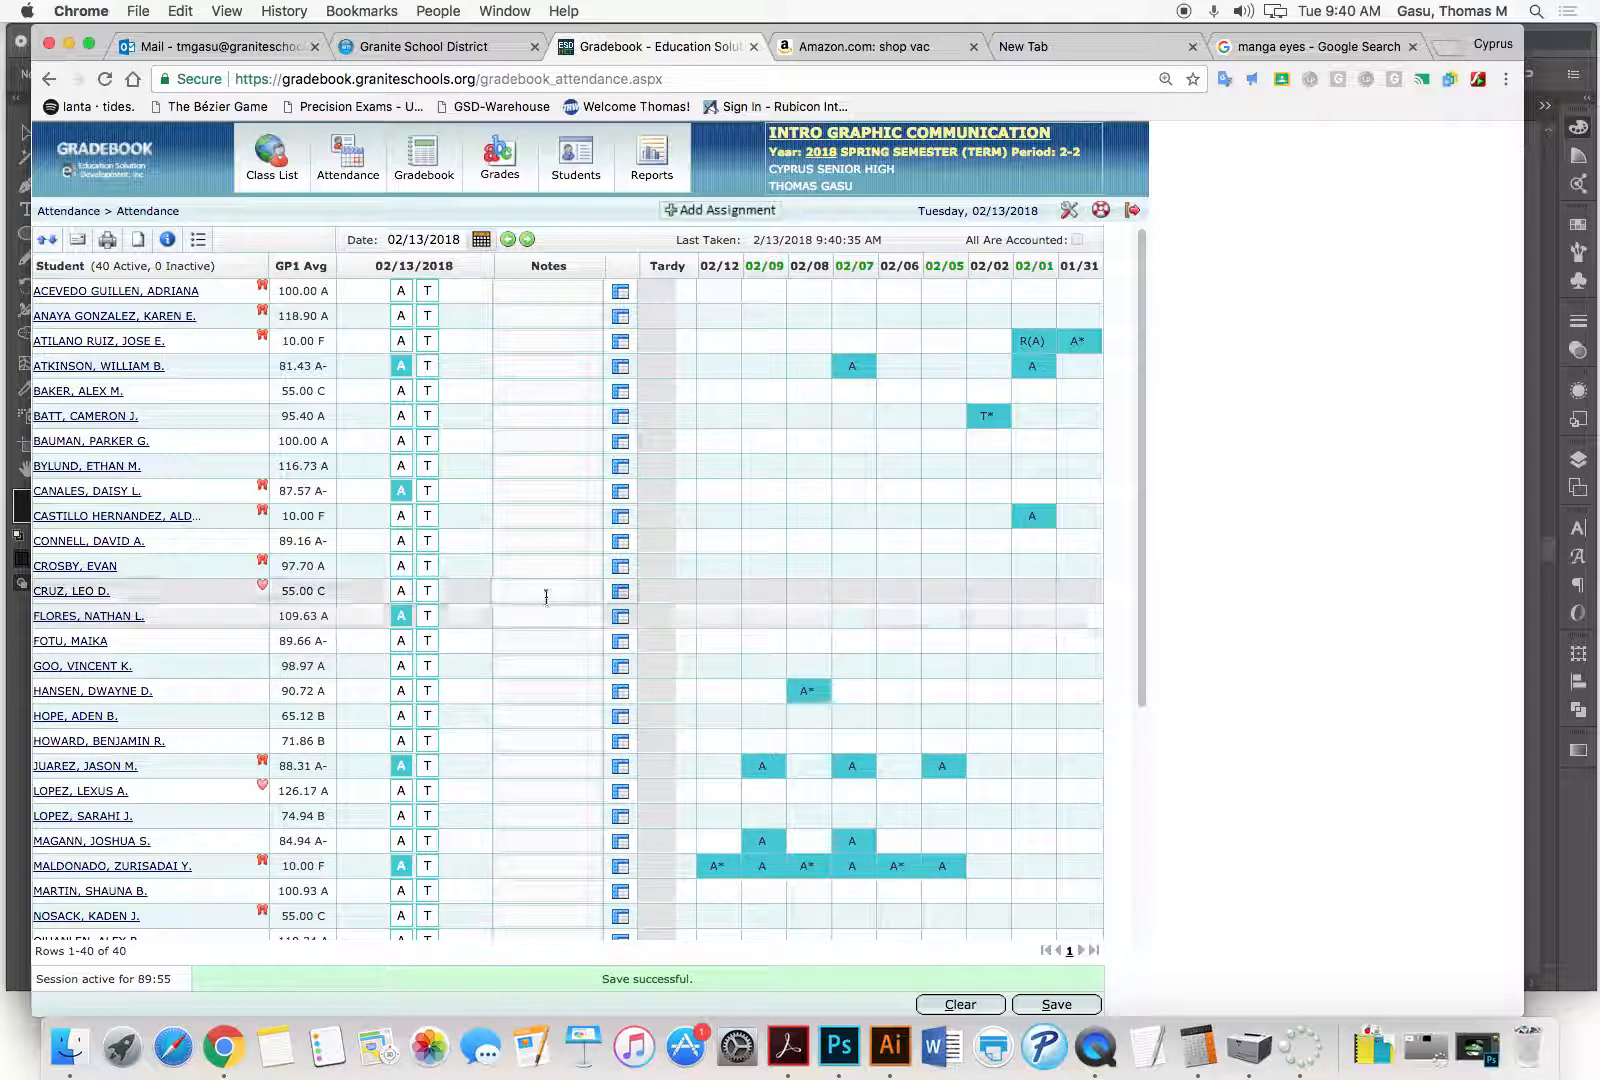
Step: Clear the 9th student's absence, change the 14th student from absent to tardy and save the attendance again
{"action": "left_click", "coordinate": [401, 490]}
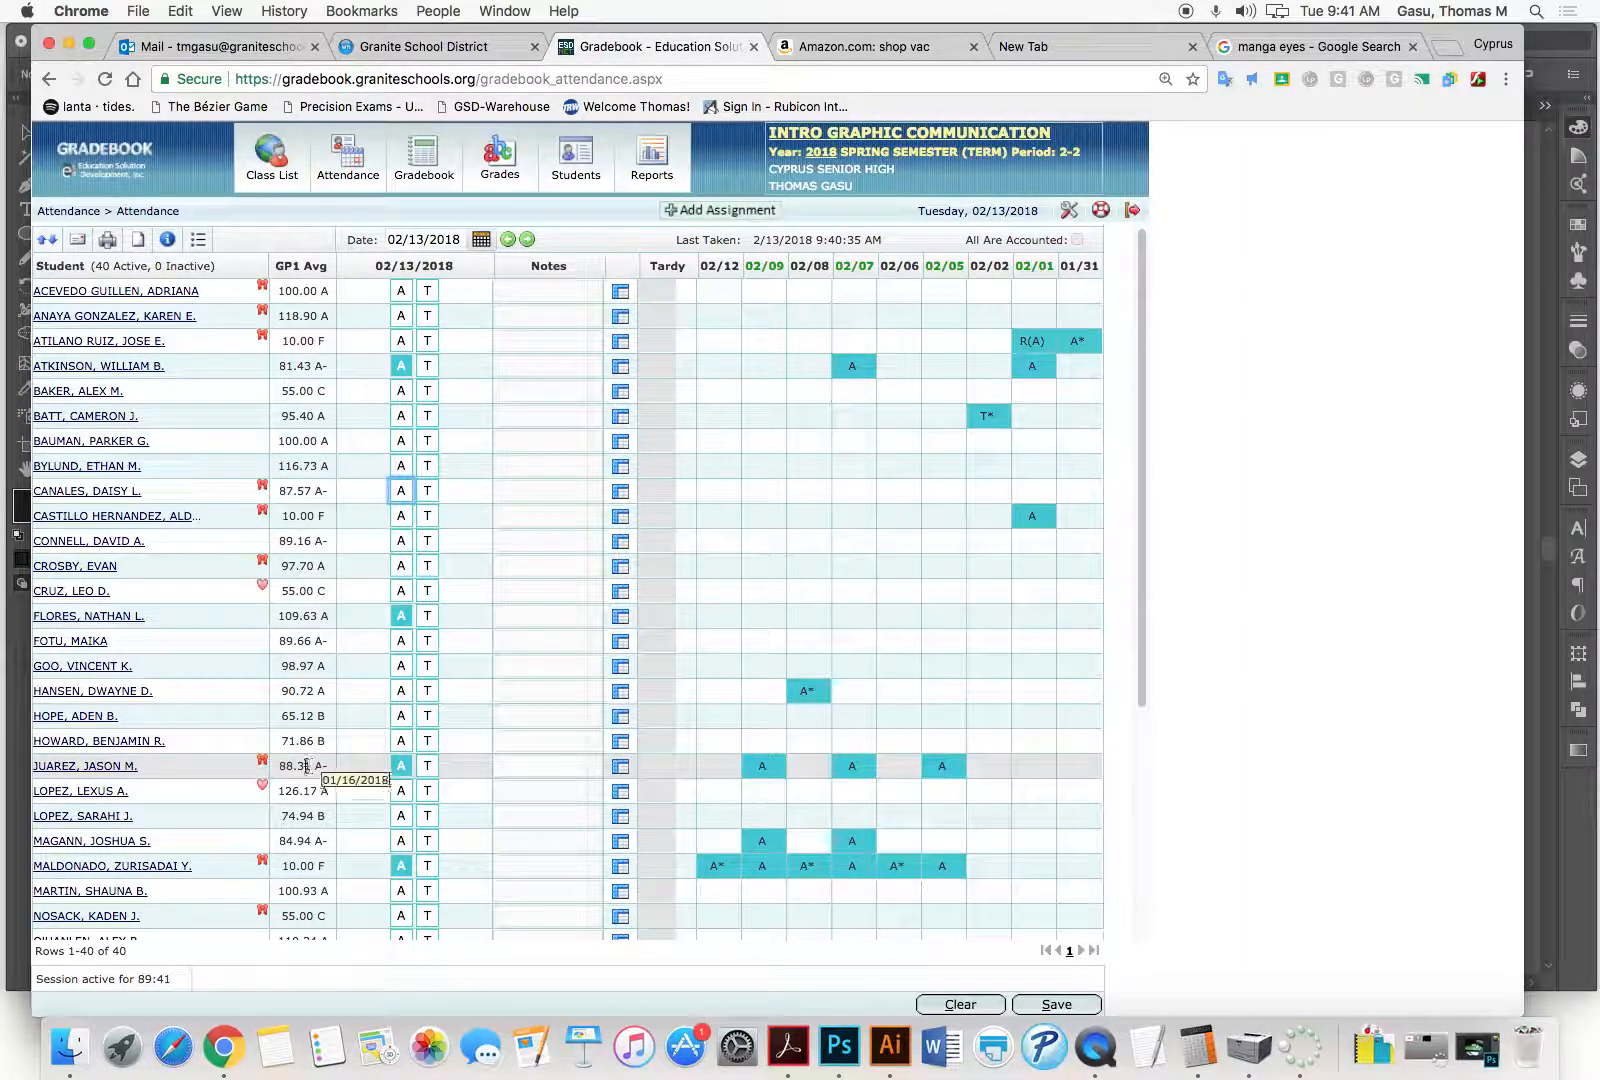
{"action": "left_click", "coordinate": [427, 615]}
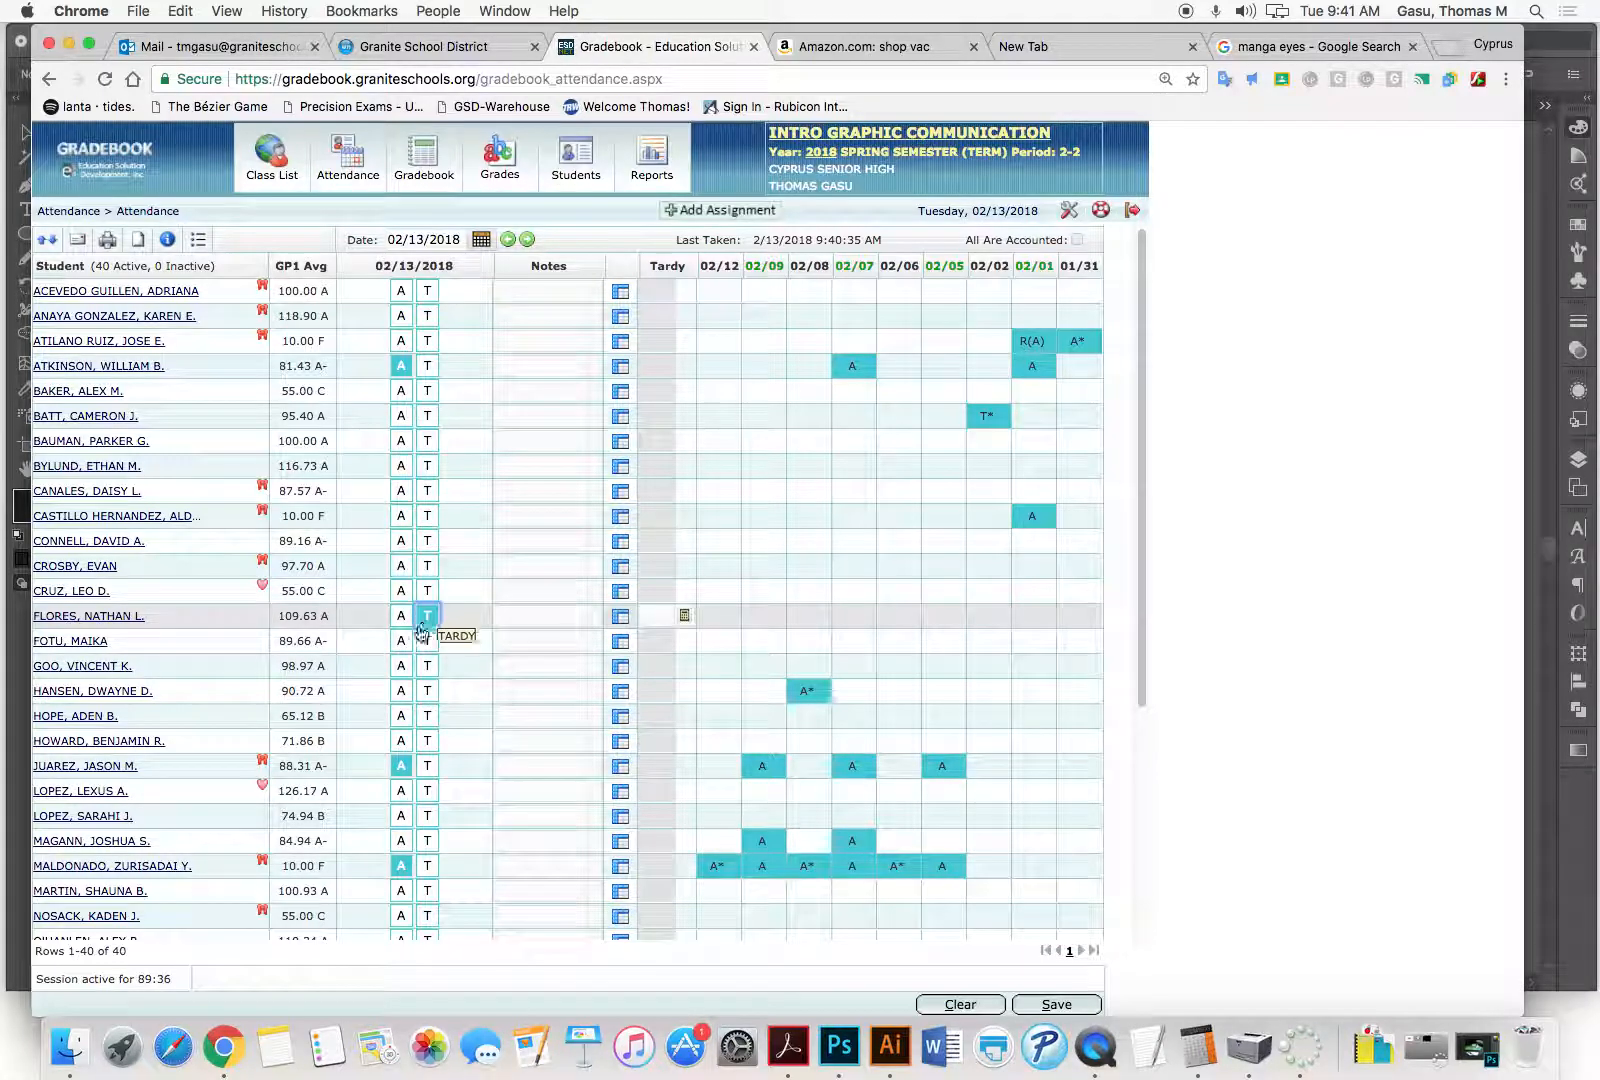
{"action": "left_click", "coordinate": [1060, 1004]}
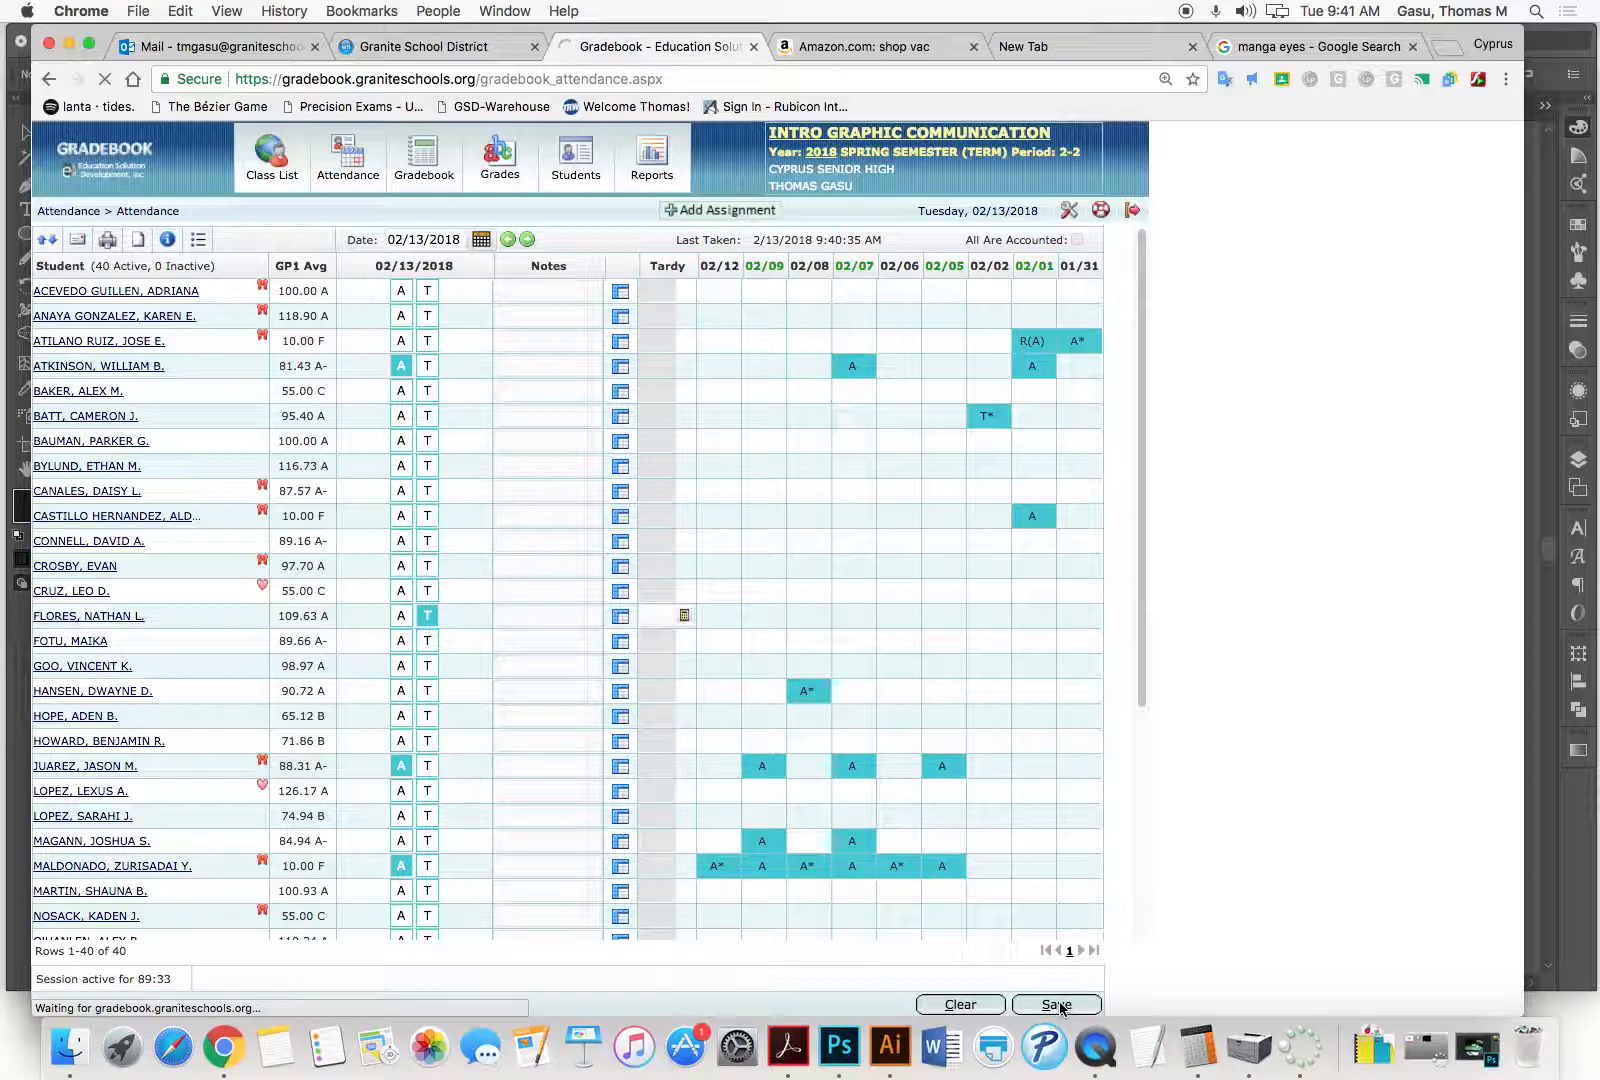